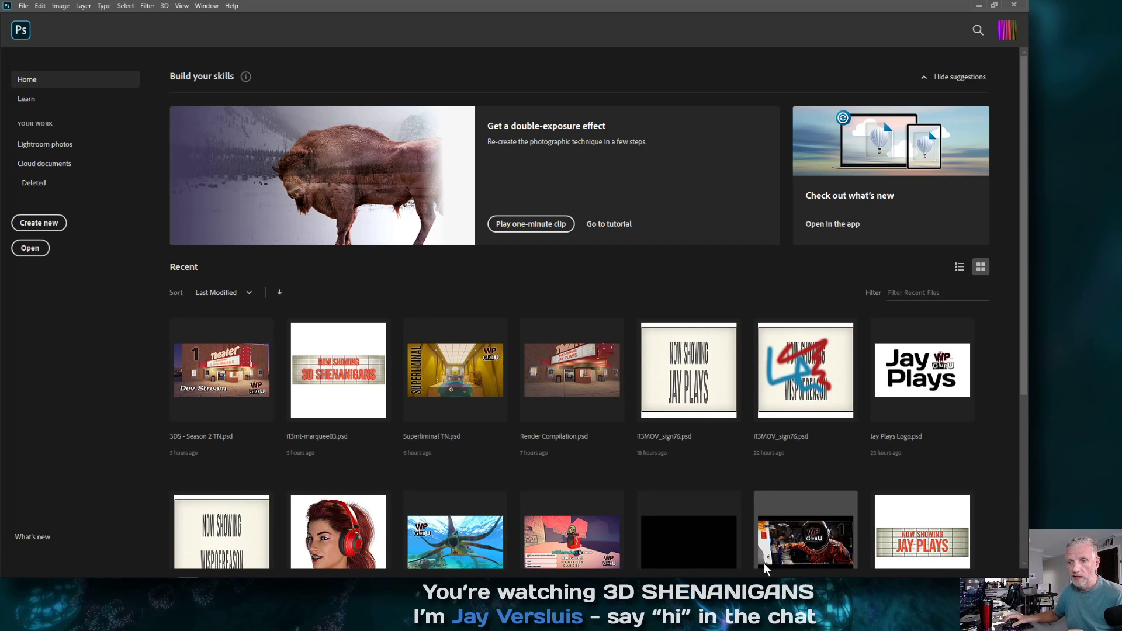
# Open the recent file Render Compilation.psd and turn on the PointerFocus cursor highlight
pyautogui.click(586, 387)
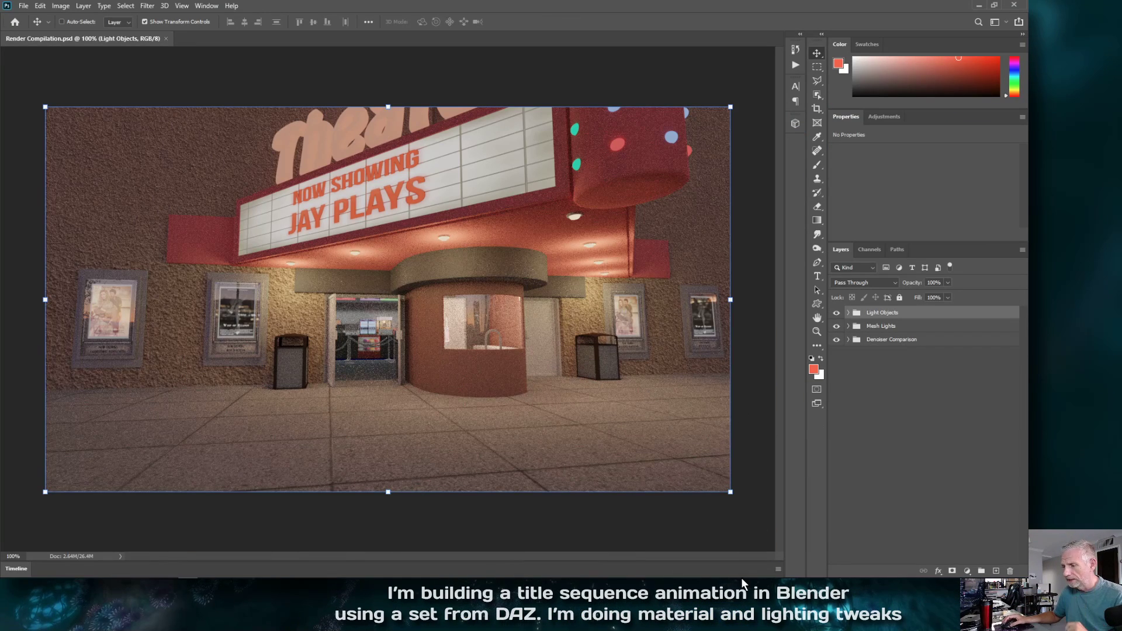
pyautogui.moveTo(741, 578)
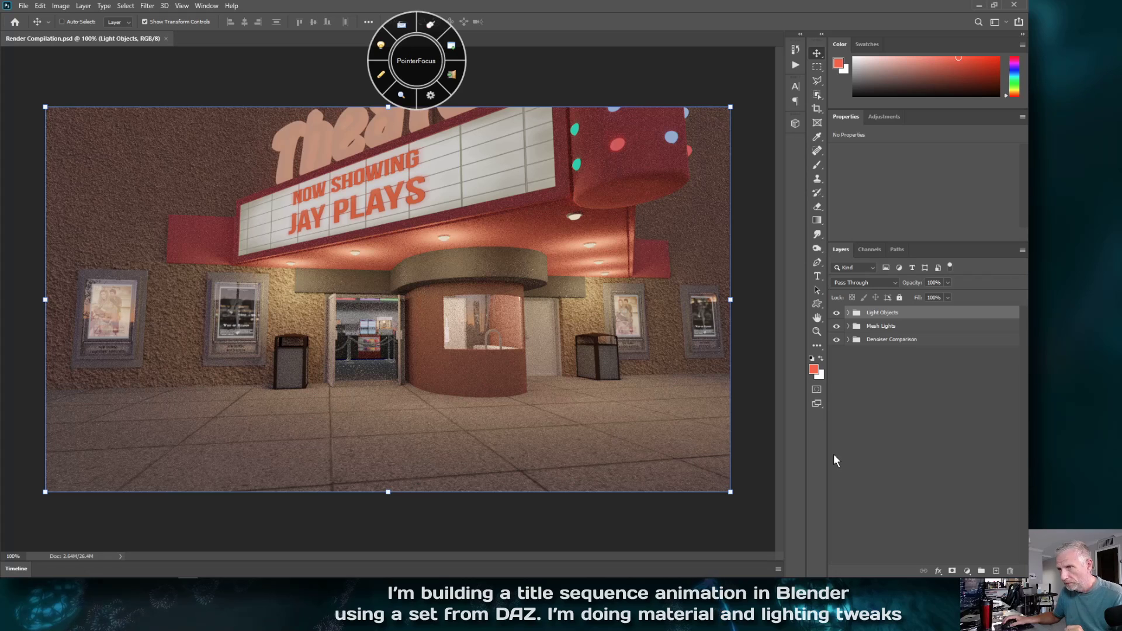
pyautogui.click(453, 47)
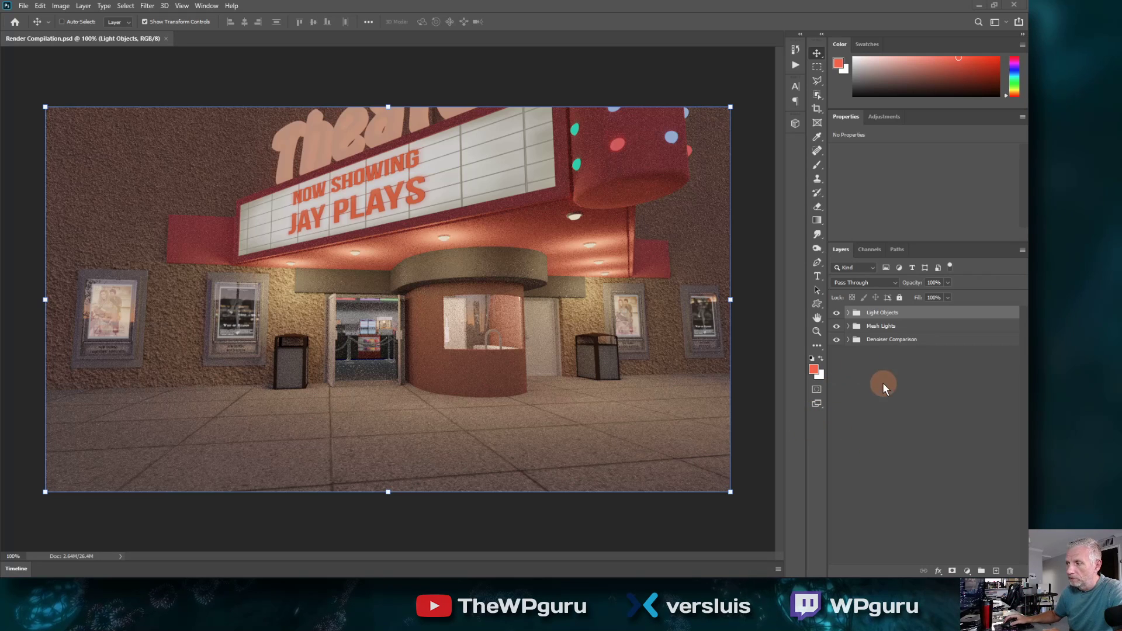
# Hide the Denoiser Comparison and Mesh Lights groups, and expand only the Light Objects group to list its render layers
pyautogui.click(837, 340)
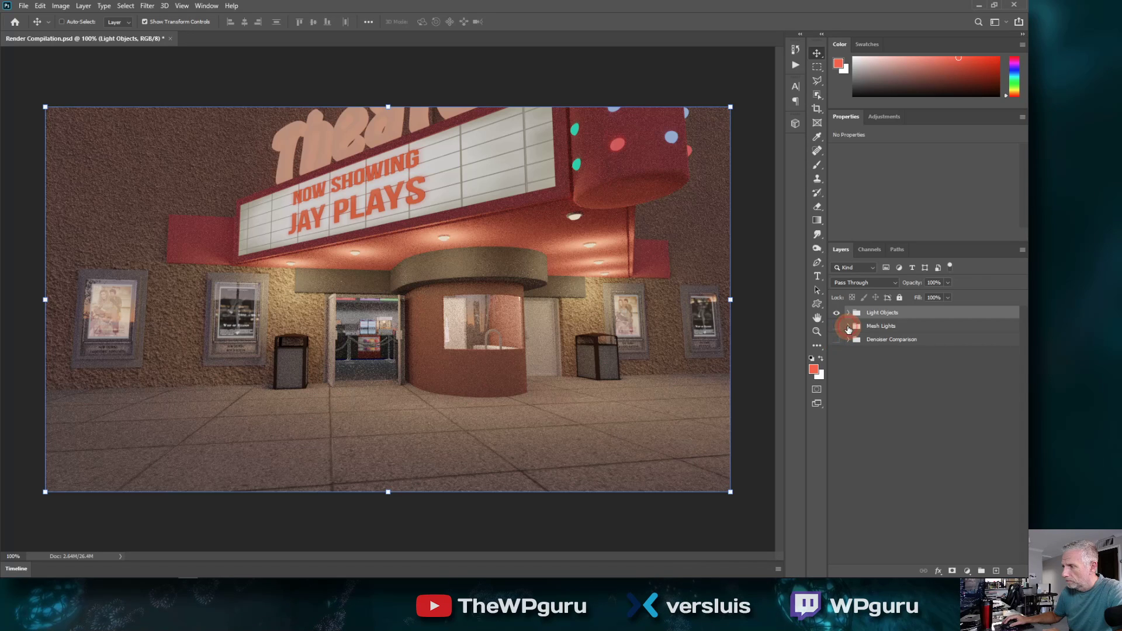
pyautogui.click(849, 327)
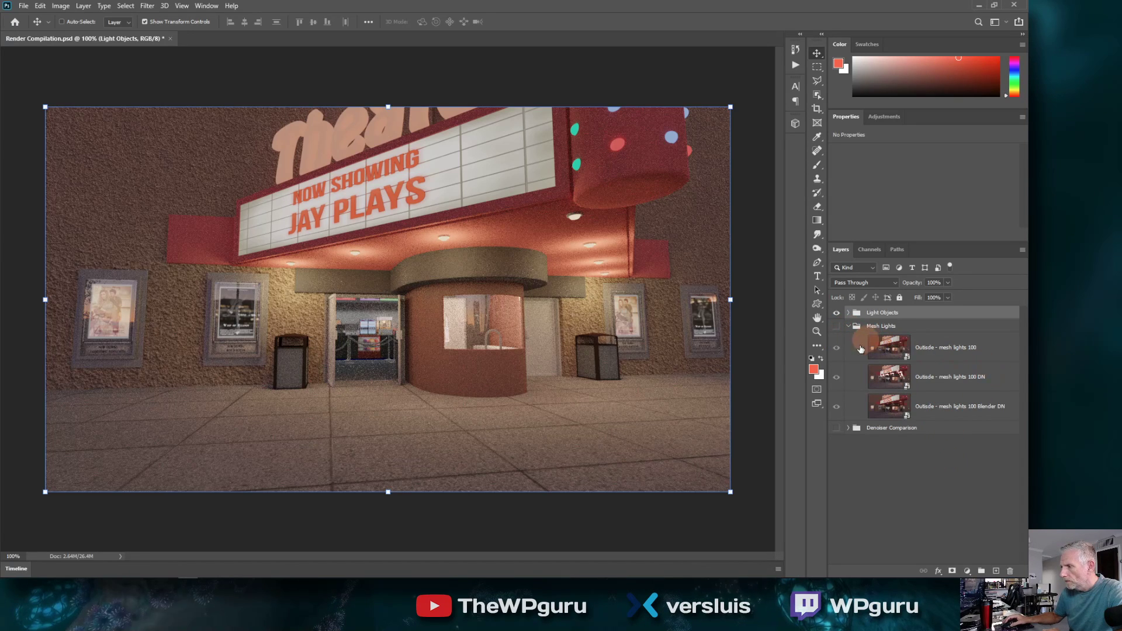
pyautogui.click(848, 312)
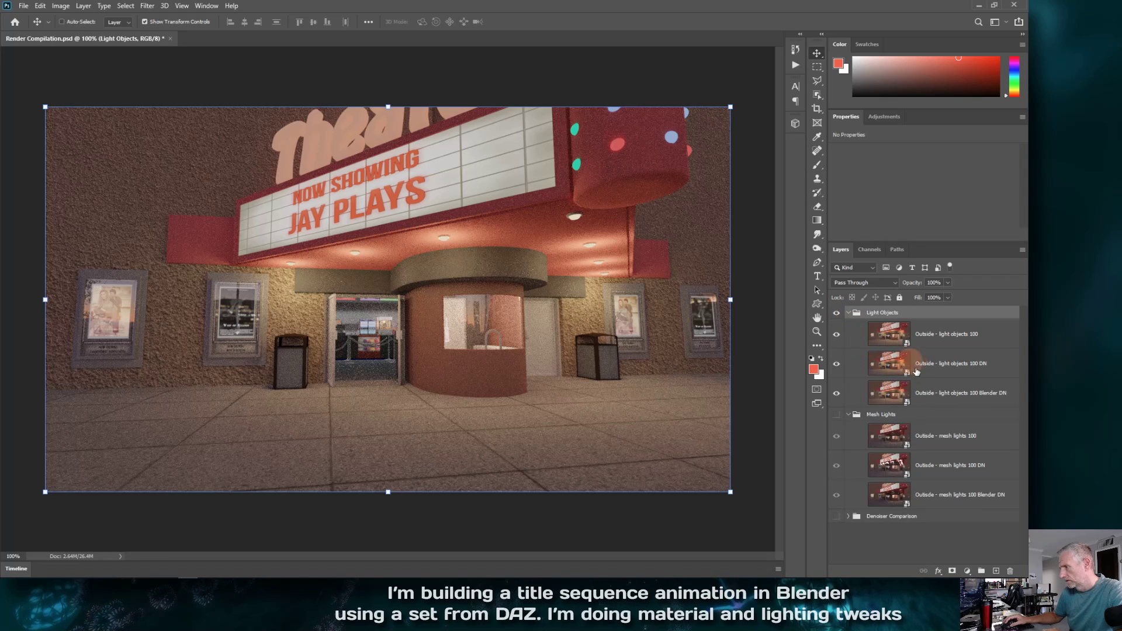
pyautogui.click(852, 415)
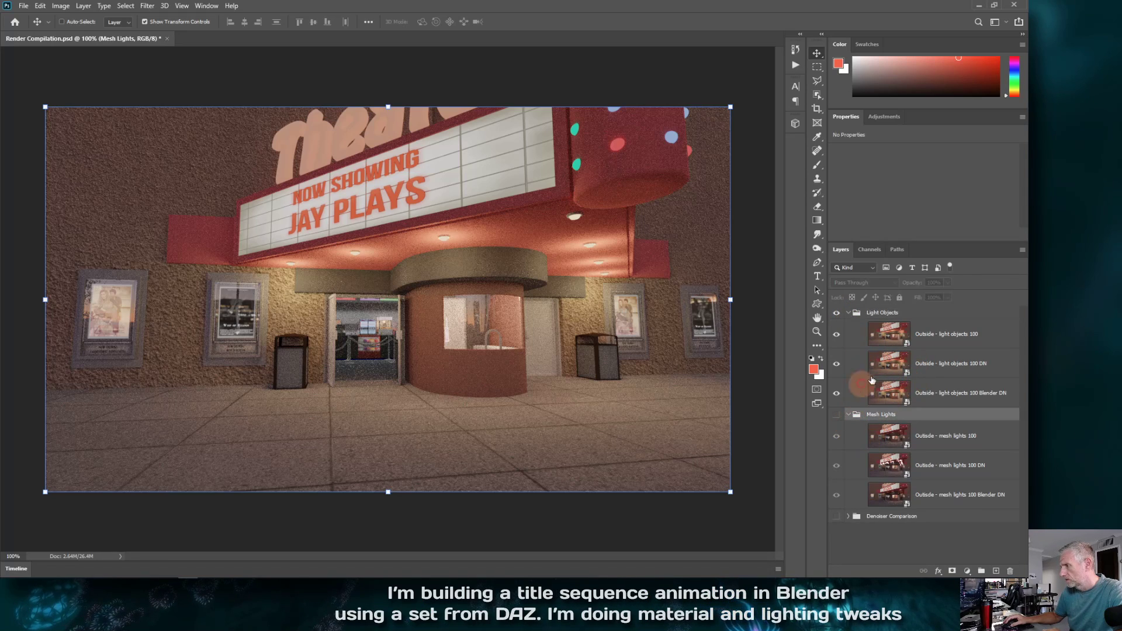
pyautogui.click(848, 414)
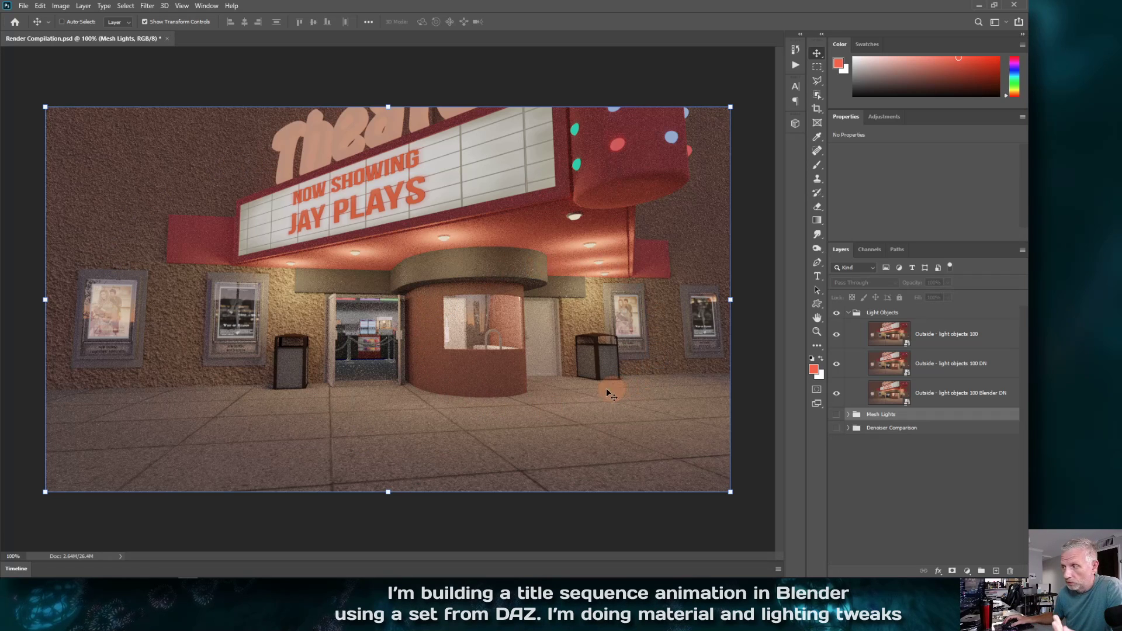
# Hide the light objects 100 and 100 DN layers to examine the Blender DN render around the ticket booth and trash can
pyautogui.click(836, 336)
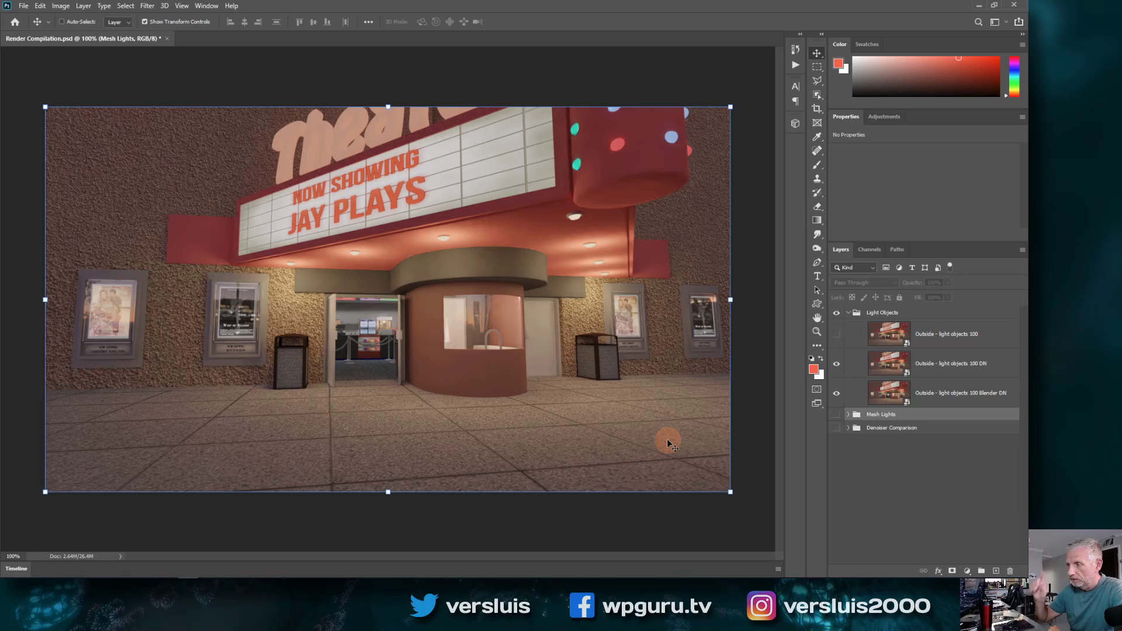
pyautogui.click(837, 364)
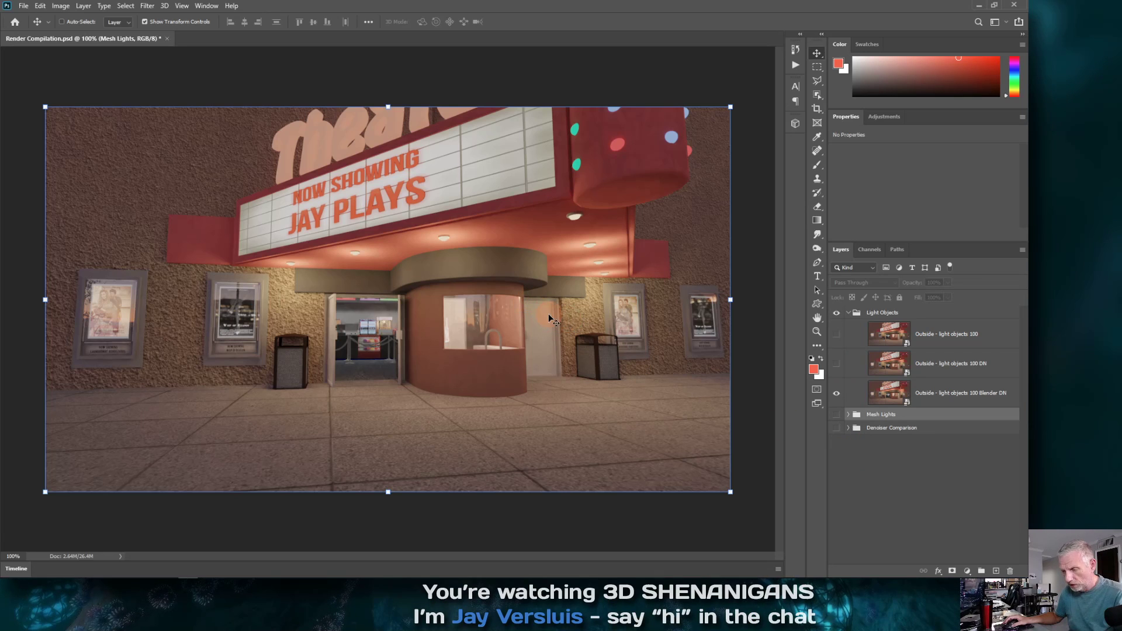
pyautogui.keyDown('alt'); pyautogui.scroll(5, 585, 324); pyautogui.keyUp('alt')
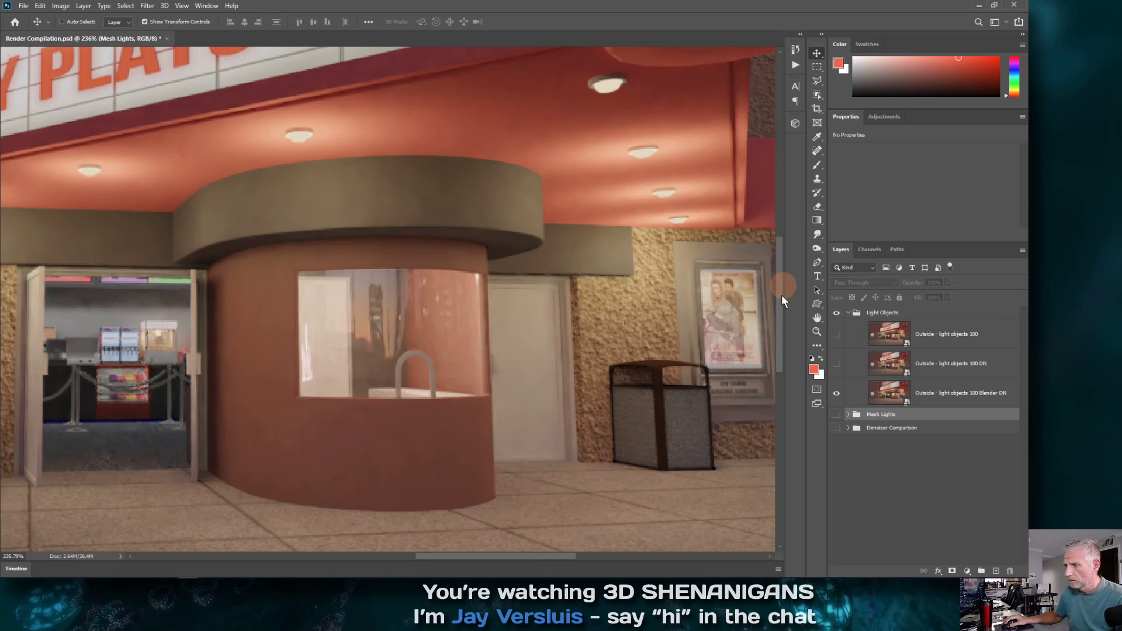
pyautogui.moveTo(781, 295); pyautogui.dragTo(752, 359)
pyautogui.moveTo(533, 555); pyautogui.dragTo(583, 554)
pyautogui.moveTo(777, 378)
pyautogui.mouseDown()
pyautogui.moveTo(781, 408)
pyautogui.moveTo(781, 387)
pyautogui.mouseUp()
pyautogui.moveTo(575, 553); pyautogui.dragTo(554, 554)
pyautogui.moveTo(782, 414); pyautogui.dragTo(780, 382)
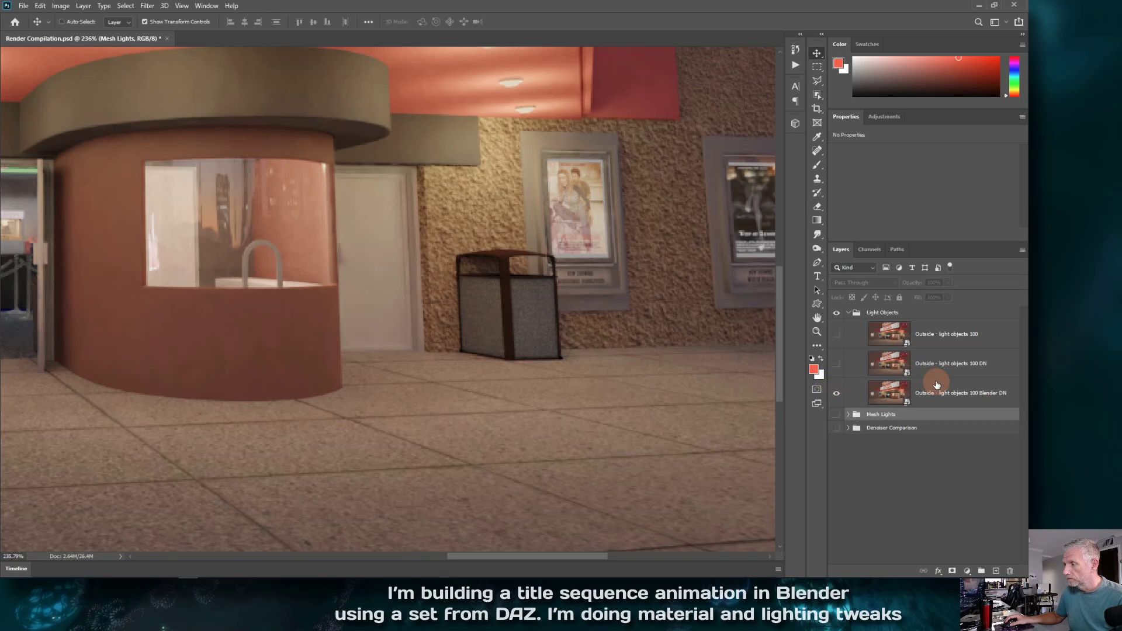
# Show the light objects 100 DN layer and the noisy light objects 100 layer again for comparison, ending with the whole image in view
pyautogui.click(836, 365)
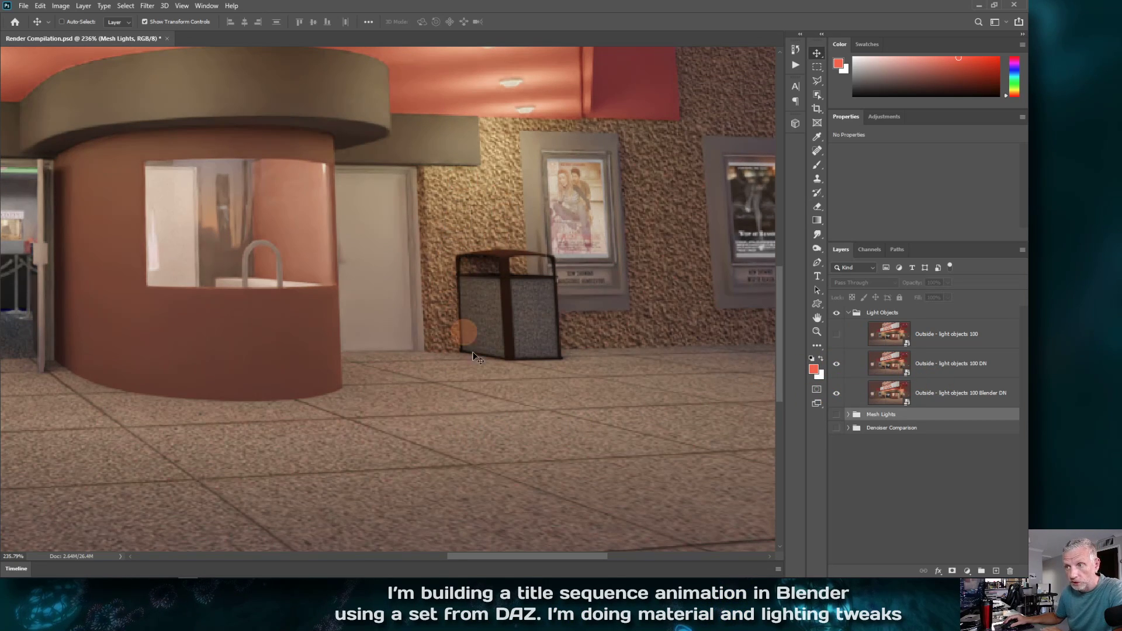
pyautogui.click(836, 334)
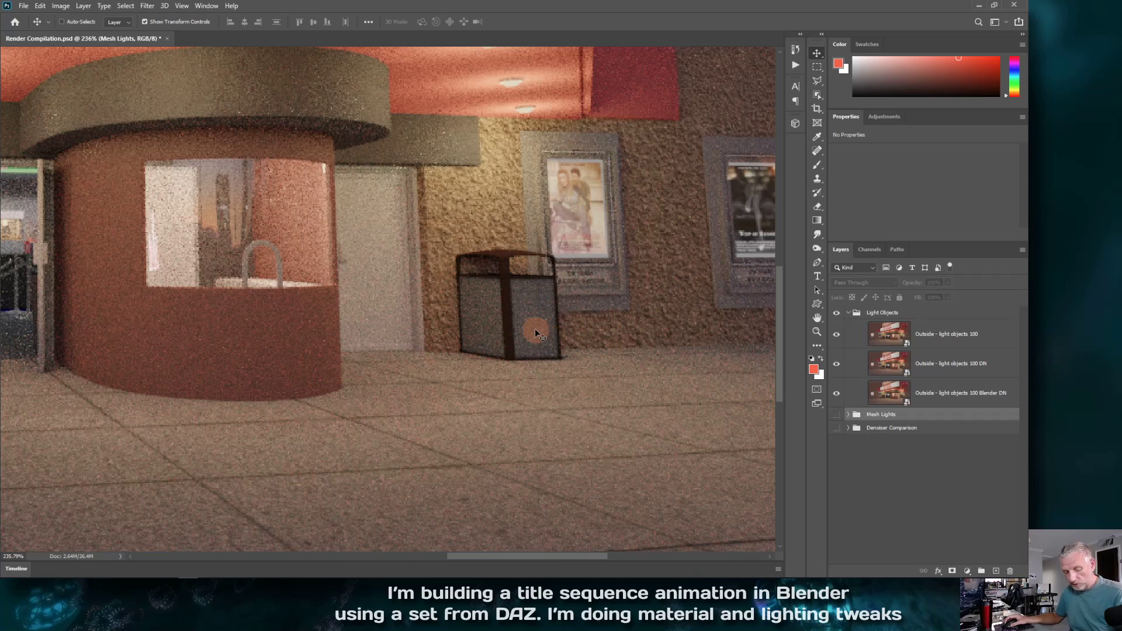
pyautogui.hotkey('ctrl', '0')
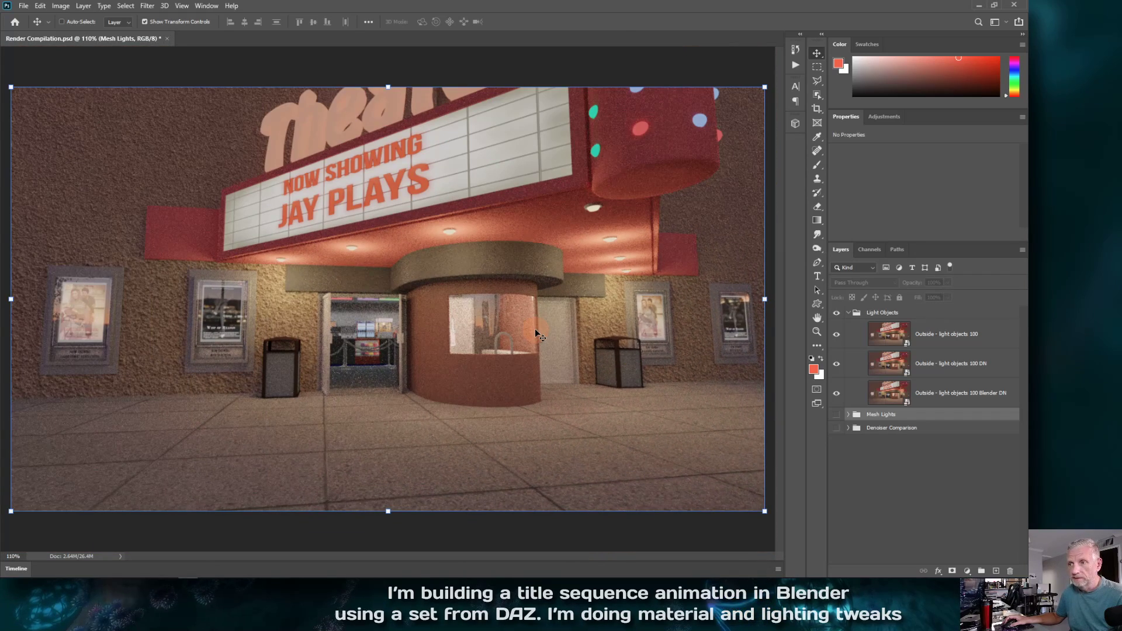
# Collapse and hide the Light Objects group, and show the Mesh Lights group with its layers expanded
pyautogui.click(849, 313)
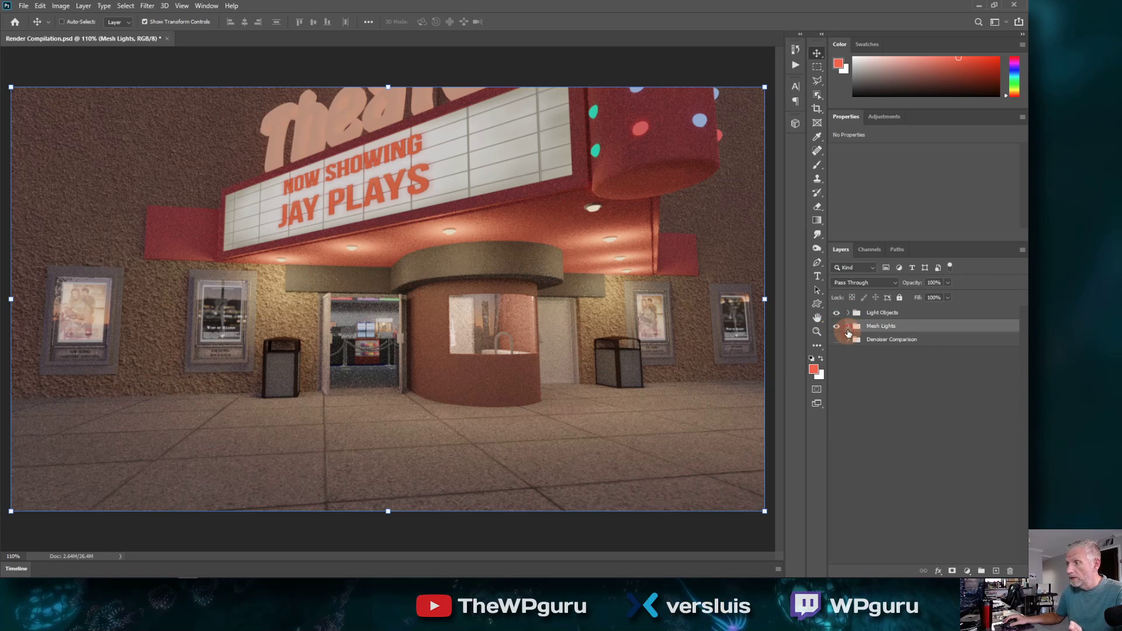
pyautogui.click(849, 327)
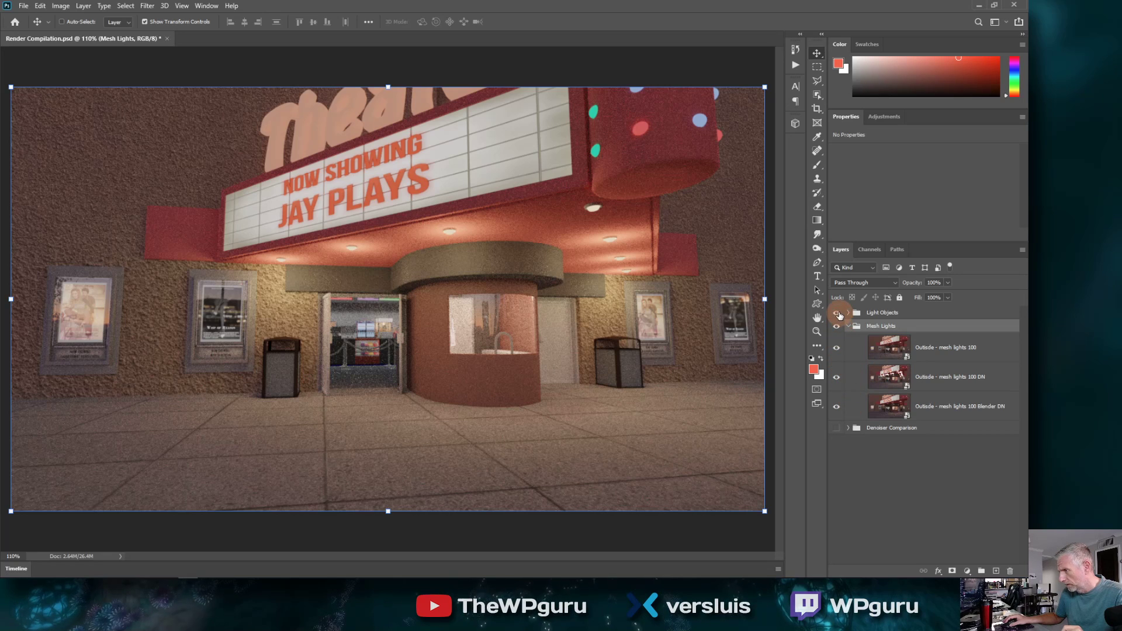
pyautogui.click(839, 314)
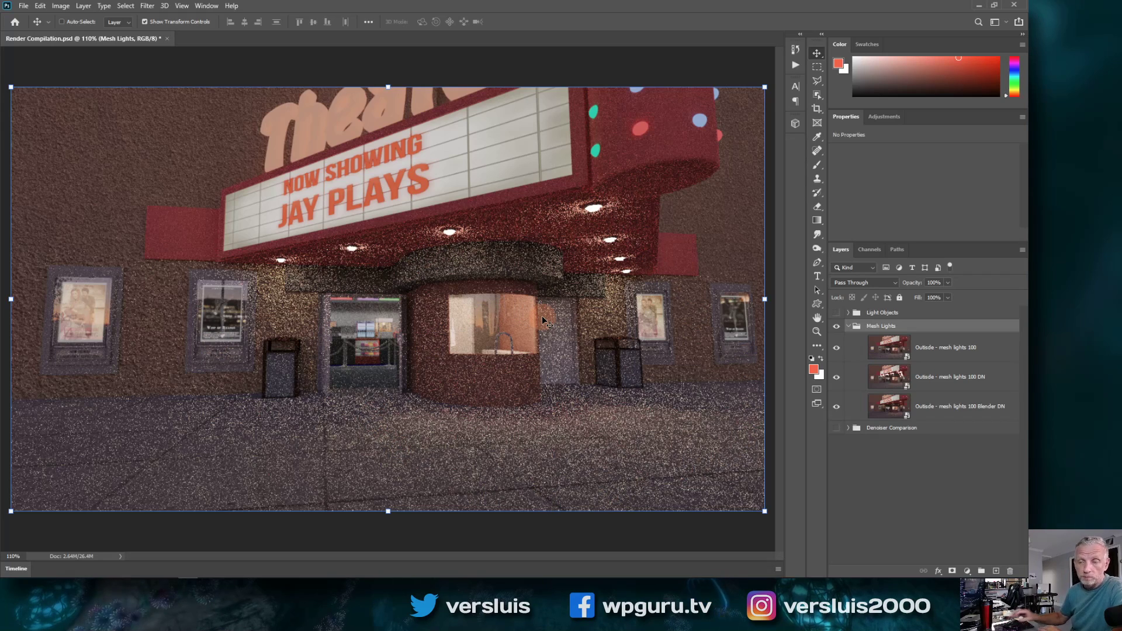
# Expand the Light Objects group and switch it on and off to compare its render with the mesh lights render
pyautogui.click(850, 314)
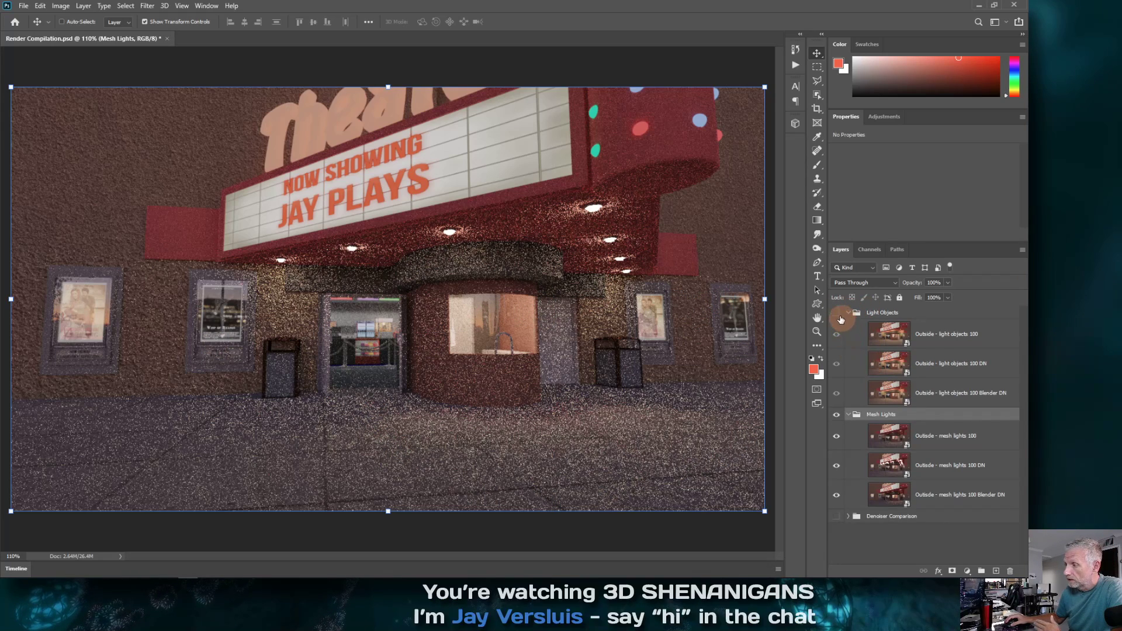
pyautogui.click(837, 314)
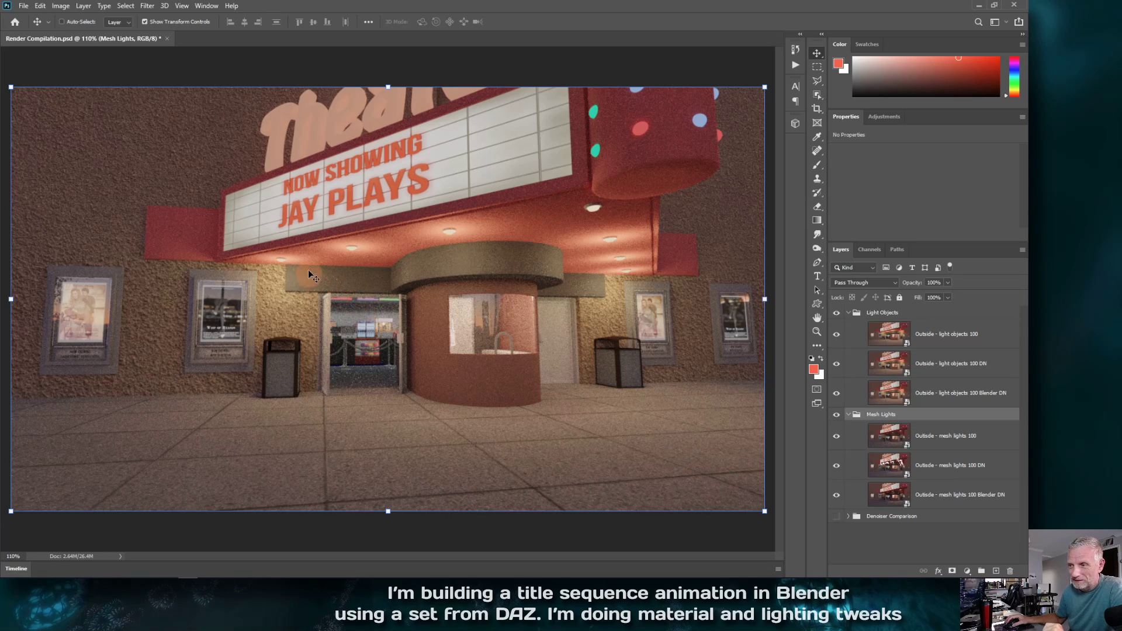
pyautogui.click(837, 316)
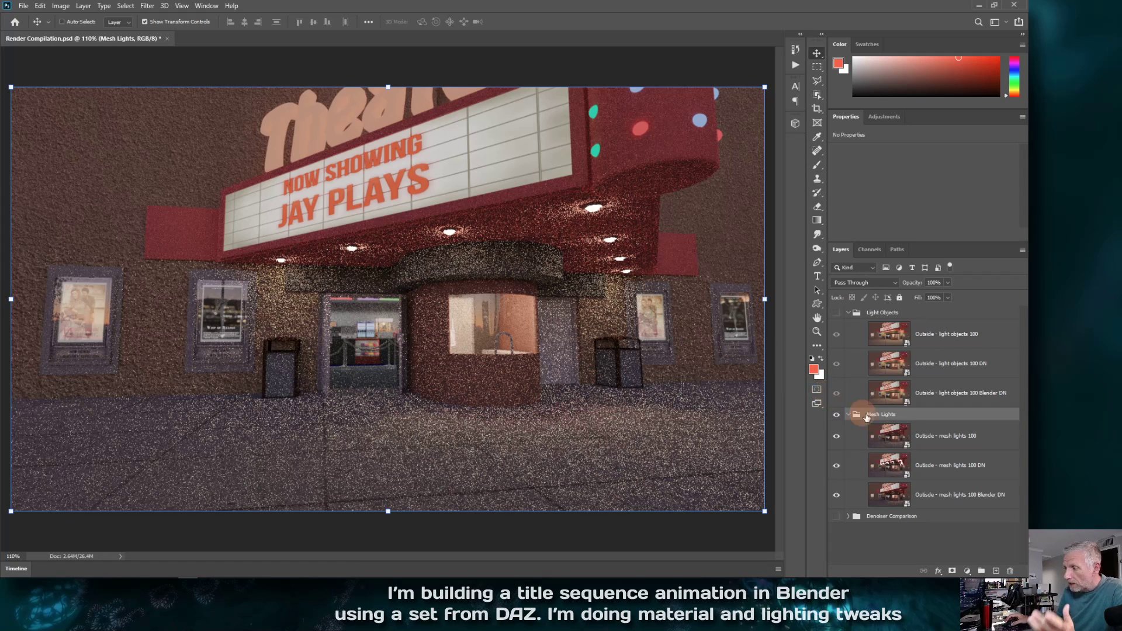
# Collapse Light Objects and toggle the Outside - mesh lights 100 layer to compare it with its DN version, leaving it hidden
pyautogui.click(836, 436)
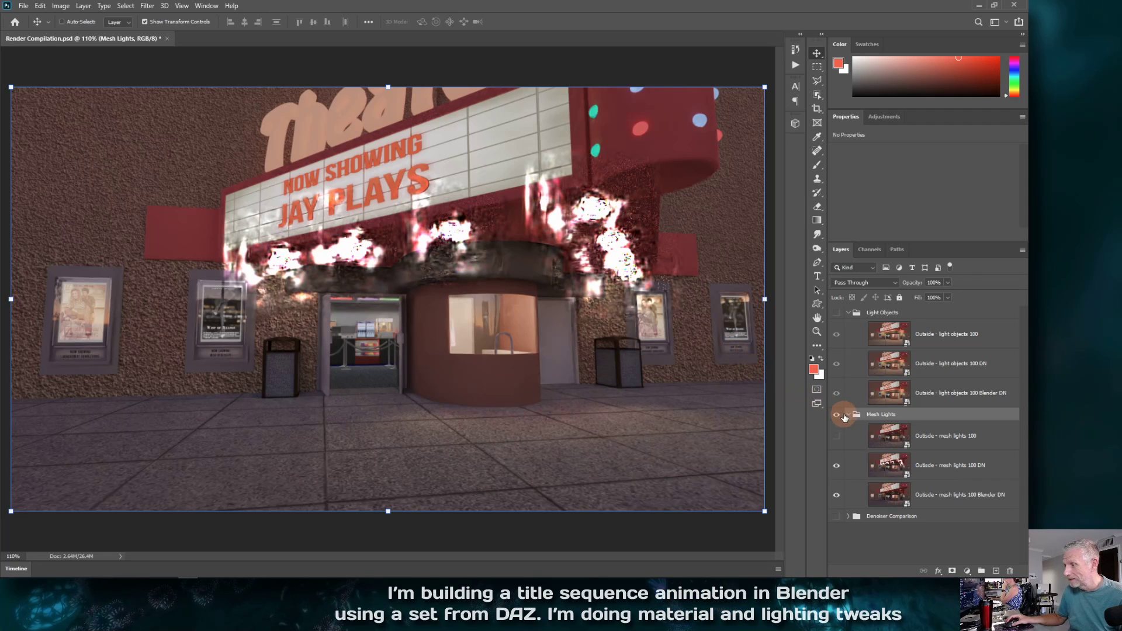
pyautogui.click(848, 313)
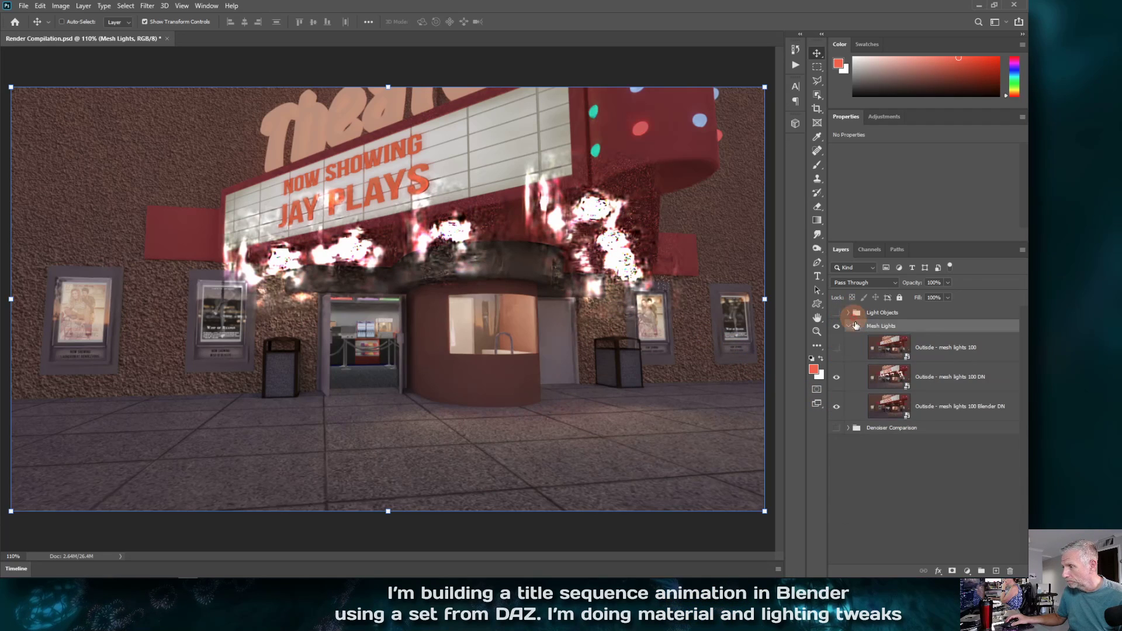
pyautogui.click(836, 349)
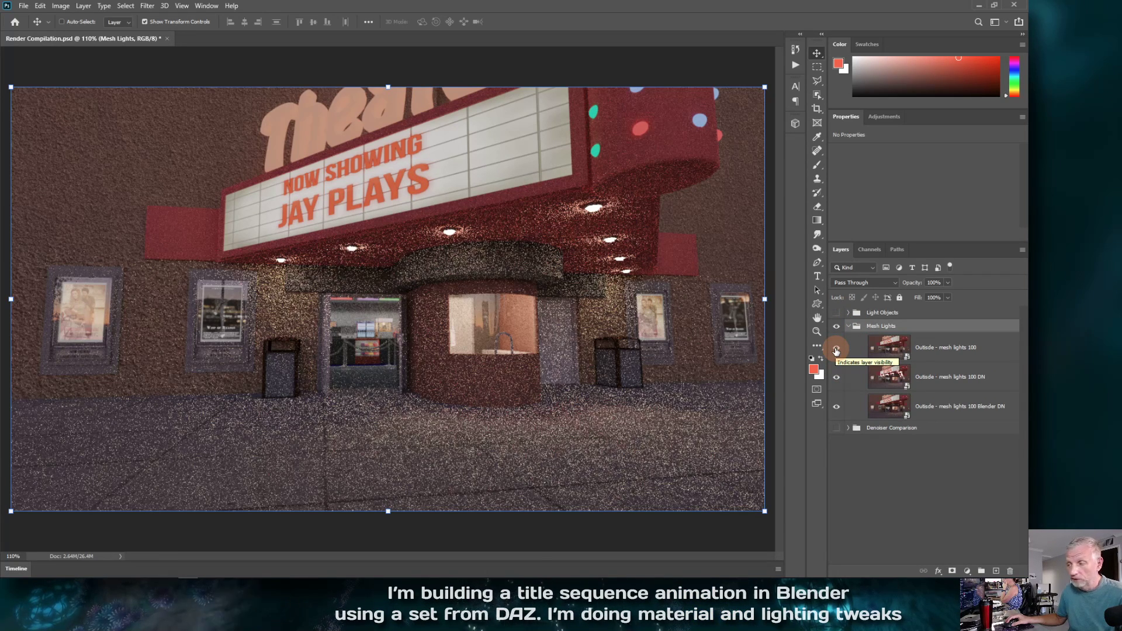
pyautogui.click(836, 349)
pyautogui.click(836, 350)
pyautogui.click(836, 350)
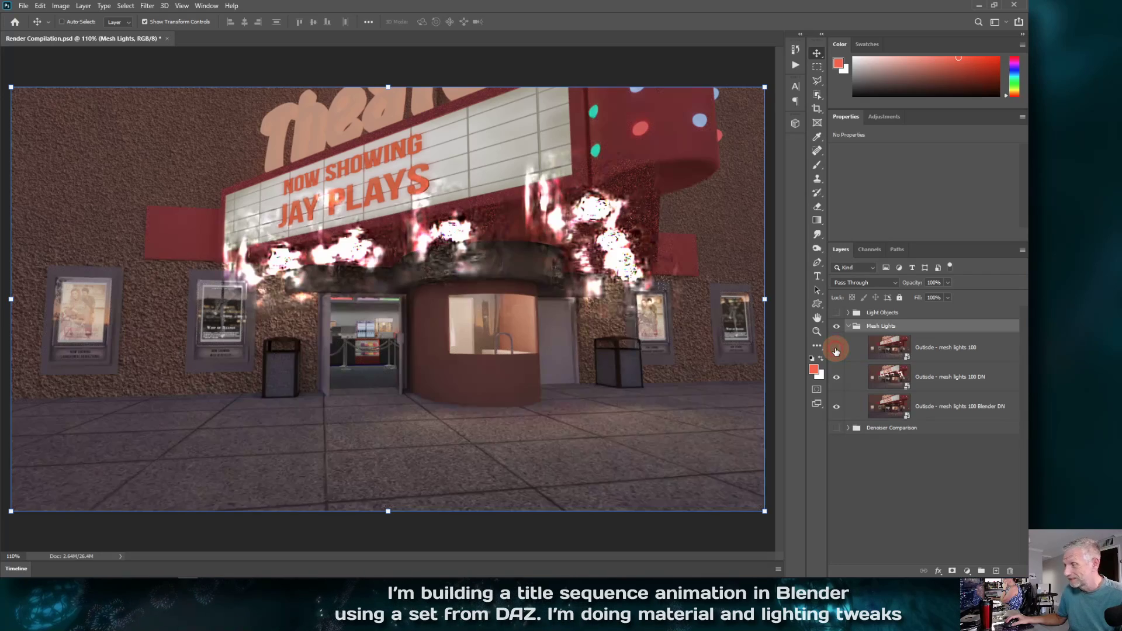
pyautogui.click(836, 350)
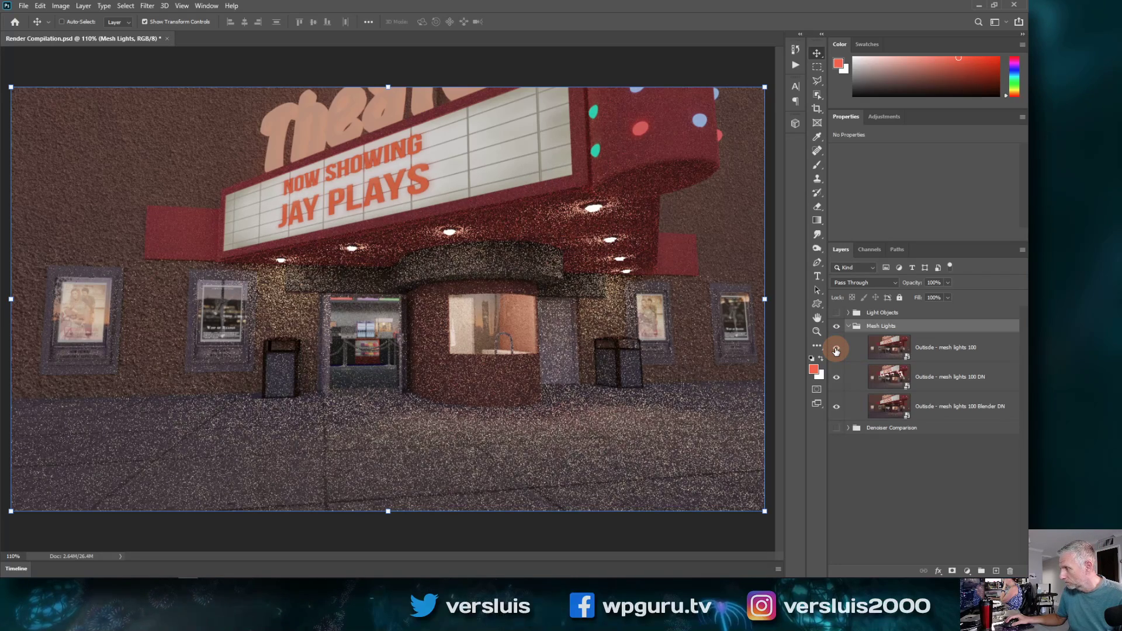
pyautogui.click(836, 349)
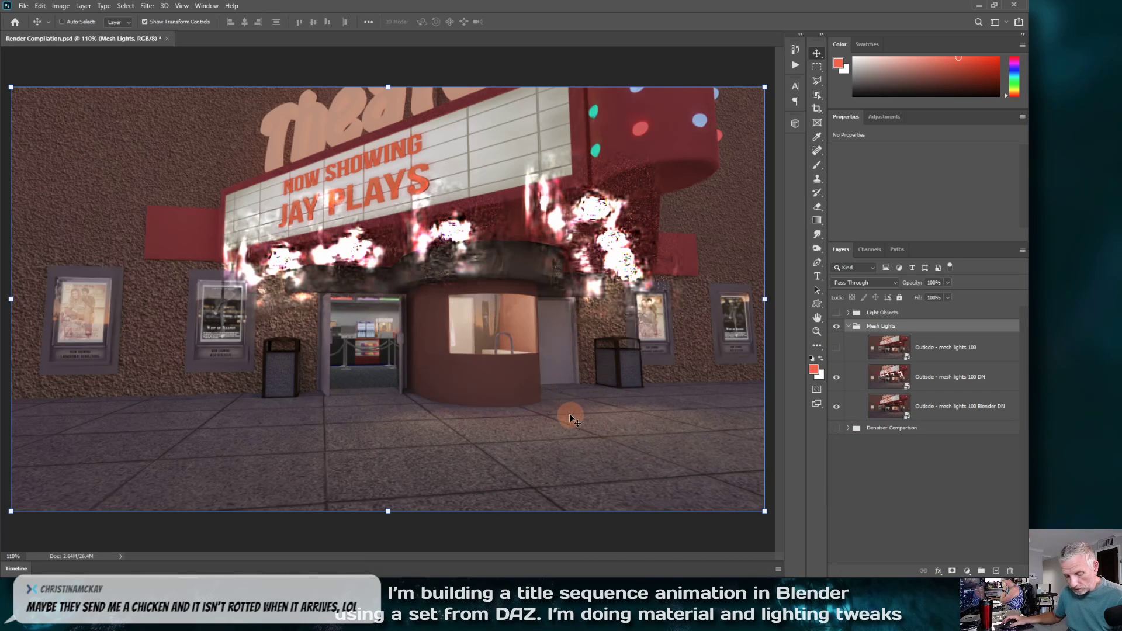
# Toggle the Outside - mesh lights 100 DN layer to compare it with Blender DN on the pavement near the trash can, leaving it hidden
pyautogui.keyDown('alt'); pyautogui.scroll(5, 548, 435); pyautogui.keyUp('alt')
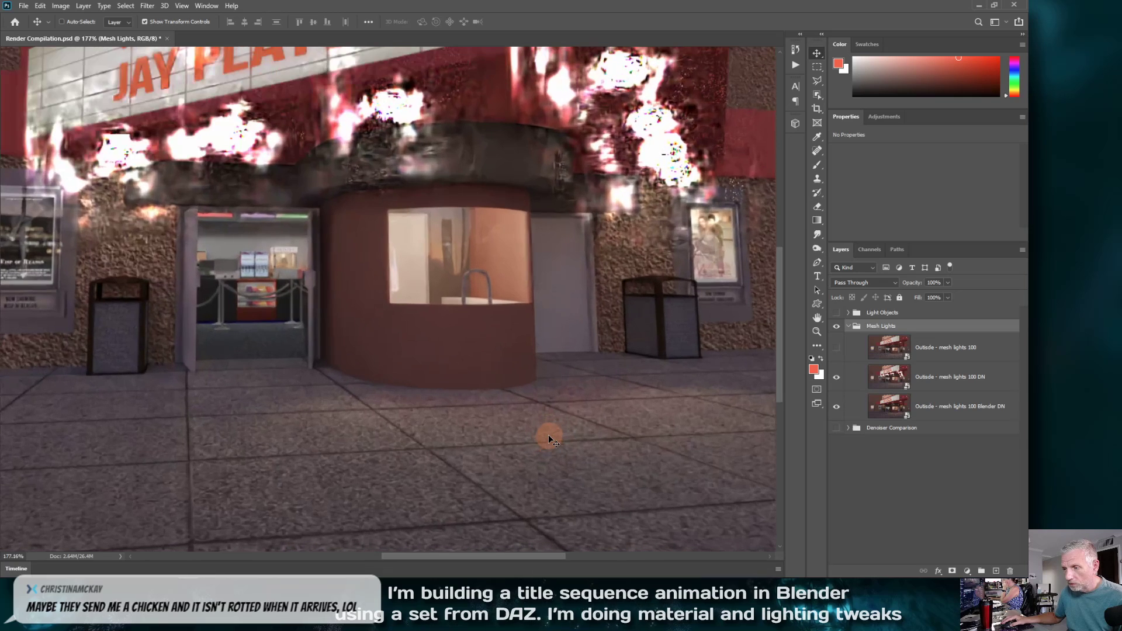
pyautogui.moveTo(559, 556); pyautogui.dragTo(611, 555)
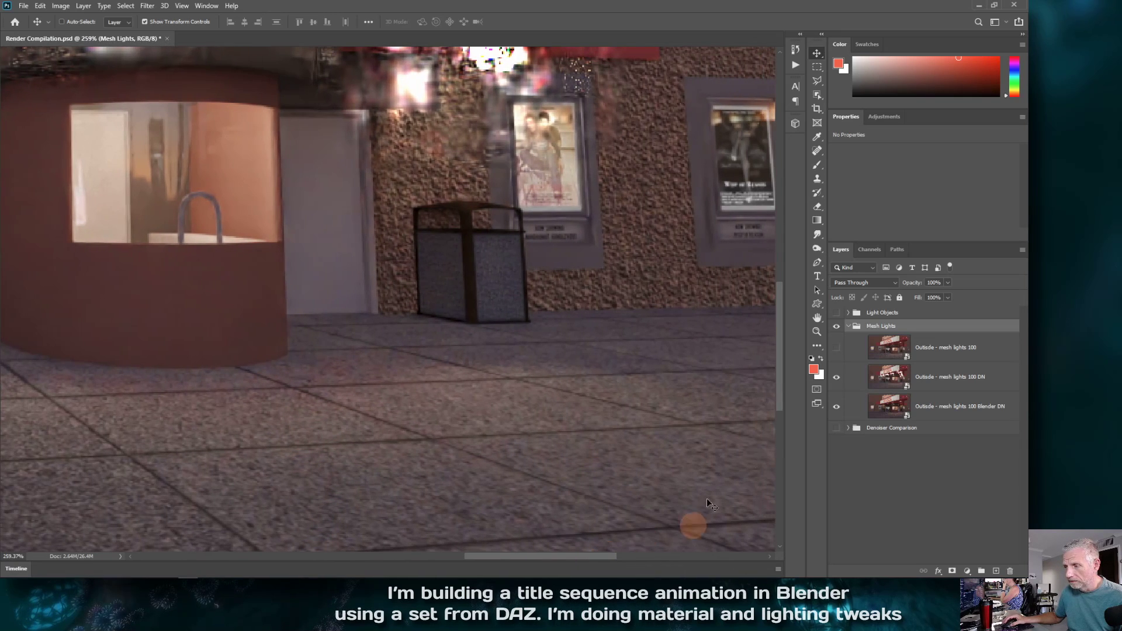
pyautogui.moveTo(784, 381); pyautogui.dragTo(780, 430)
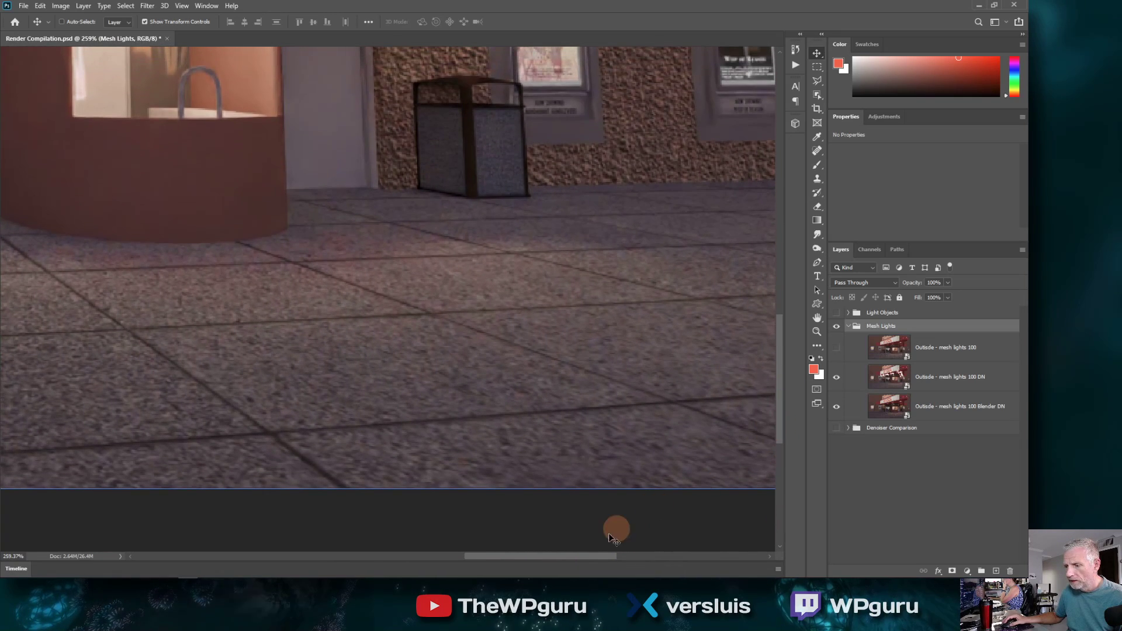
pyautogui.moveTo(600, 556)
pyautogui.mouseDown()
pyautogui.moveTo(622, 555)
pyautogui.moveTo(608, 555)
pyautogui.mouseUp()
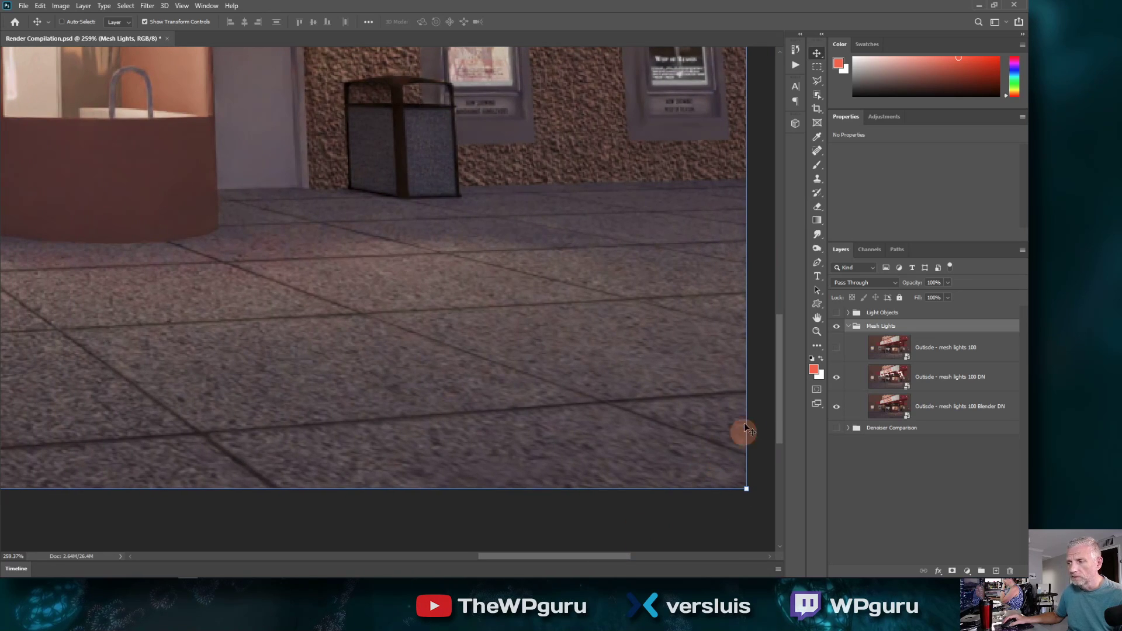
pyautogui.moveTo(778, 413); pyautogui.dragTo(773, 401)
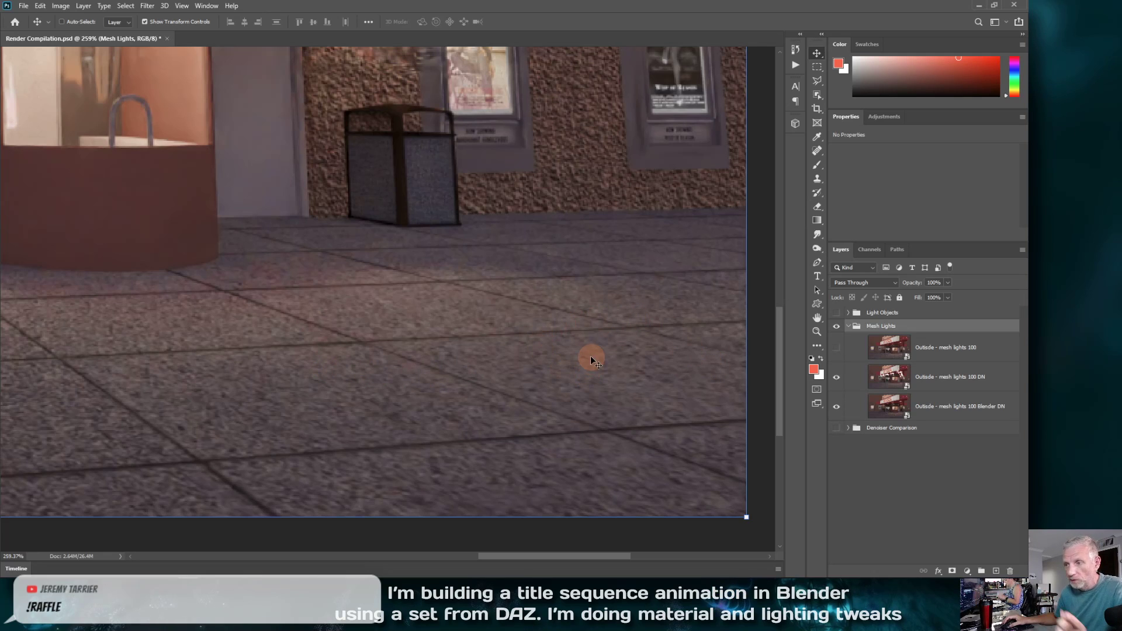
pyautogui.click(837, 377)
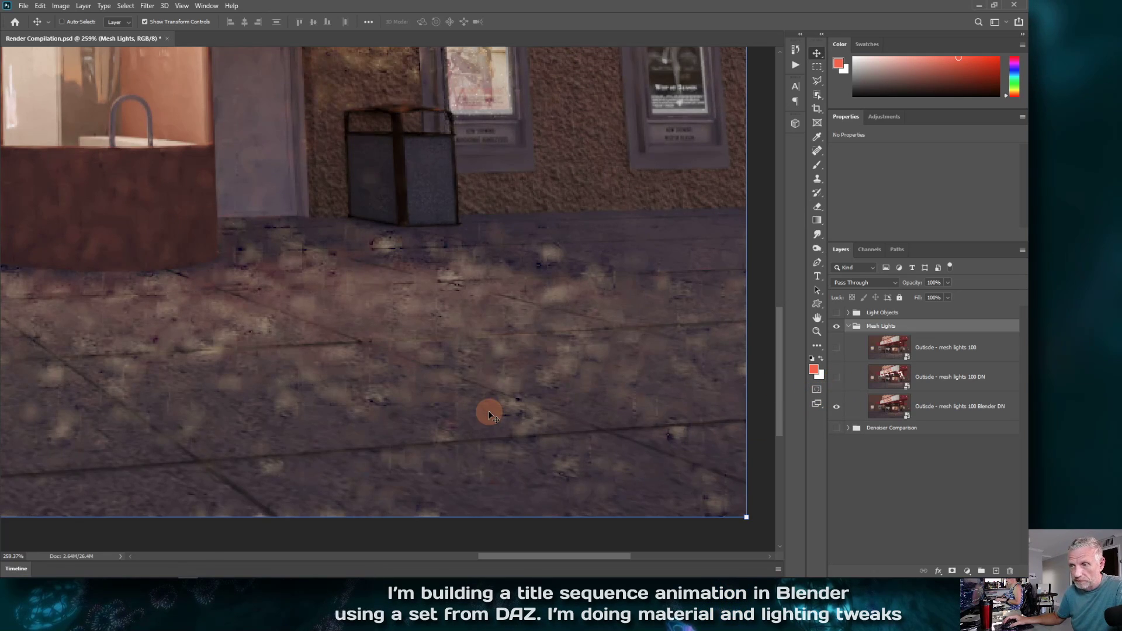
pyautogui.click(834, 379)
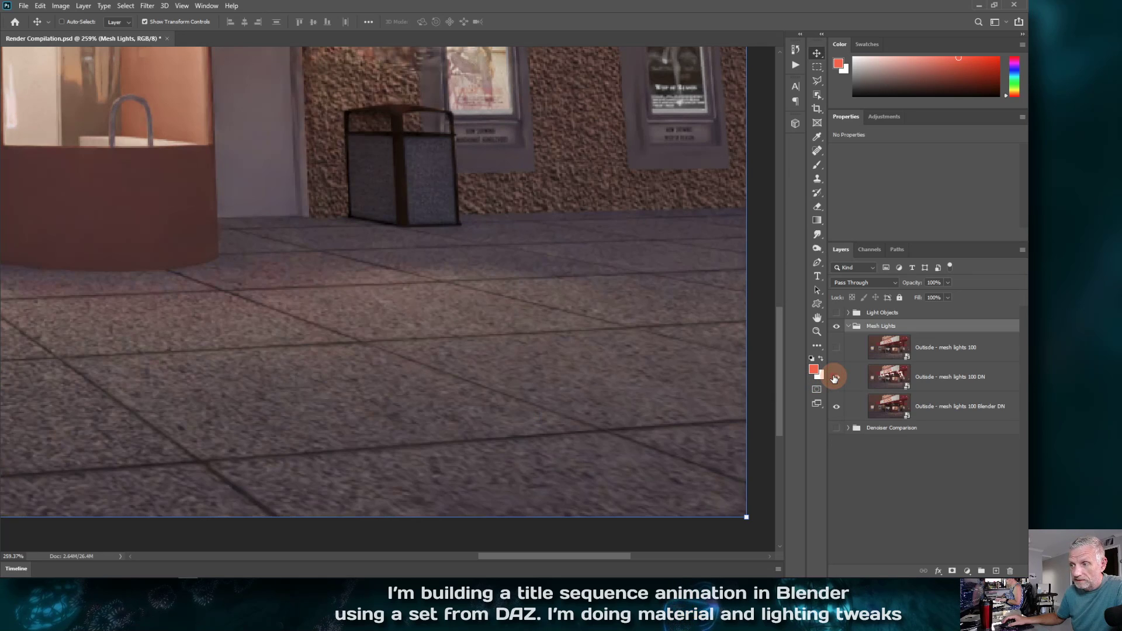
pyautogui.click(834, 379)
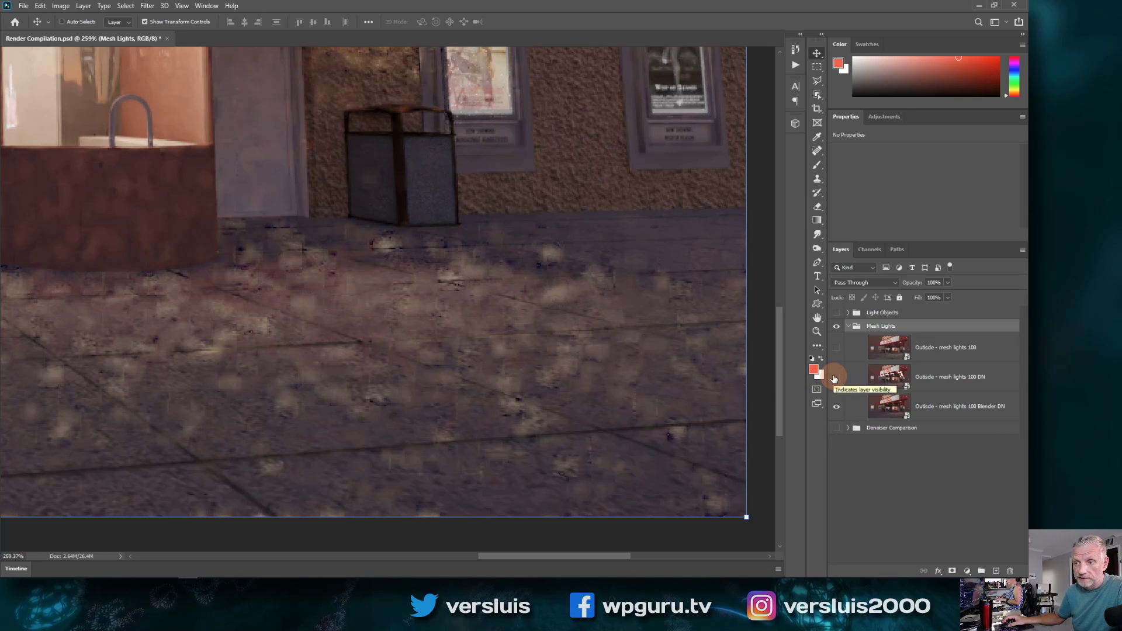
# Toggle the Outside - mesh lights 100 DN layer to compare it with Blender DN across the whole theater image, leaving it hidden
pyautogui.click(835, 379)
pyautogui.click(834, 379)
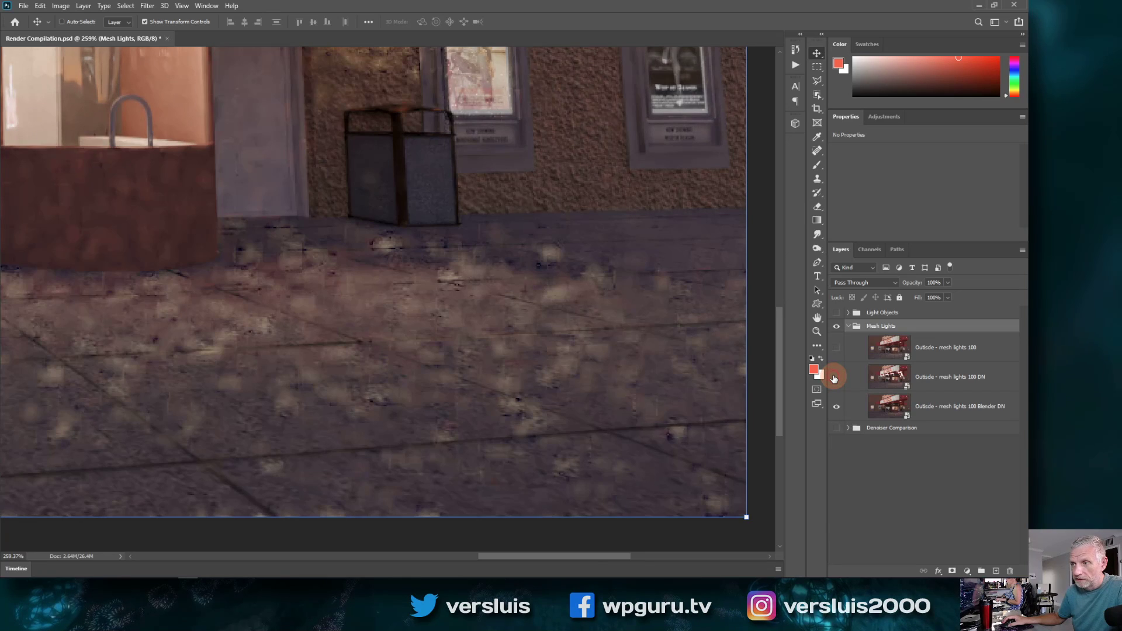
pyautogui.keyDown('alt'); pyautogui.scroll(2, 575, 378); pyautogui.keyUp('alt')
pyautogui.keyDown('alt'); pyautogui.scroll(-5, 575, 378); pyautogui.keyUp('alt')
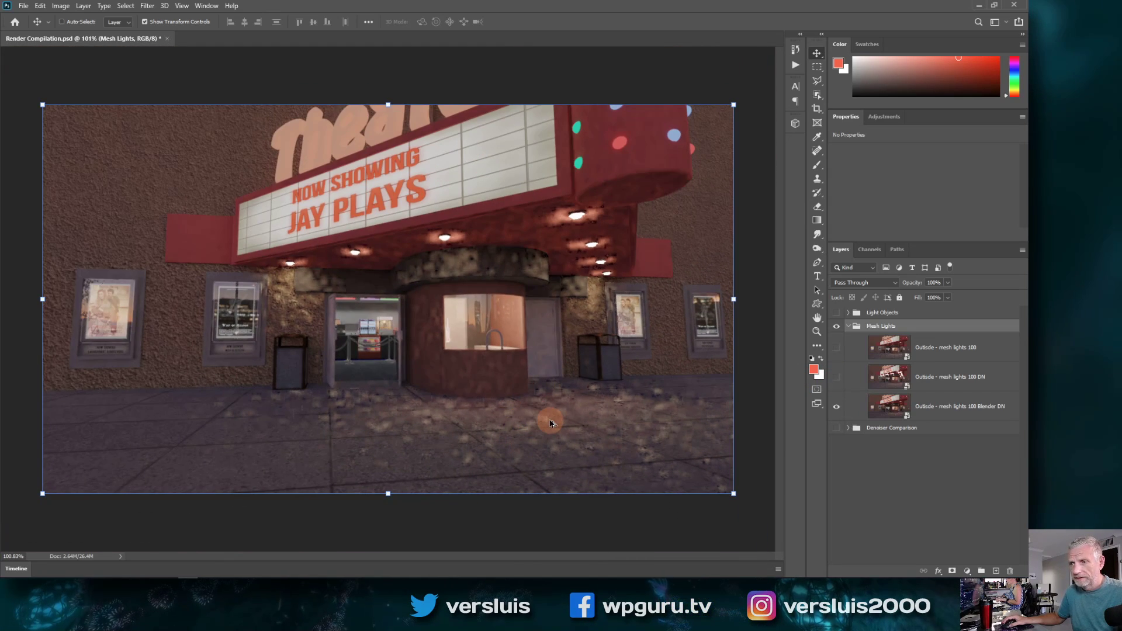
pyautogui.click(836, 379)
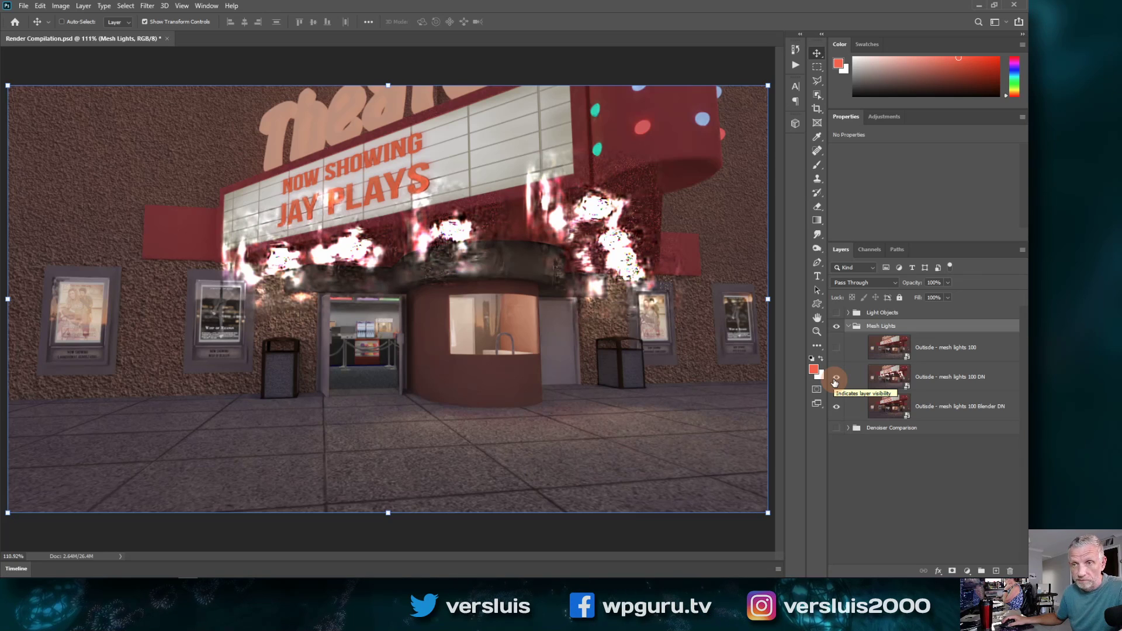
pyautogui.click(836, 380)
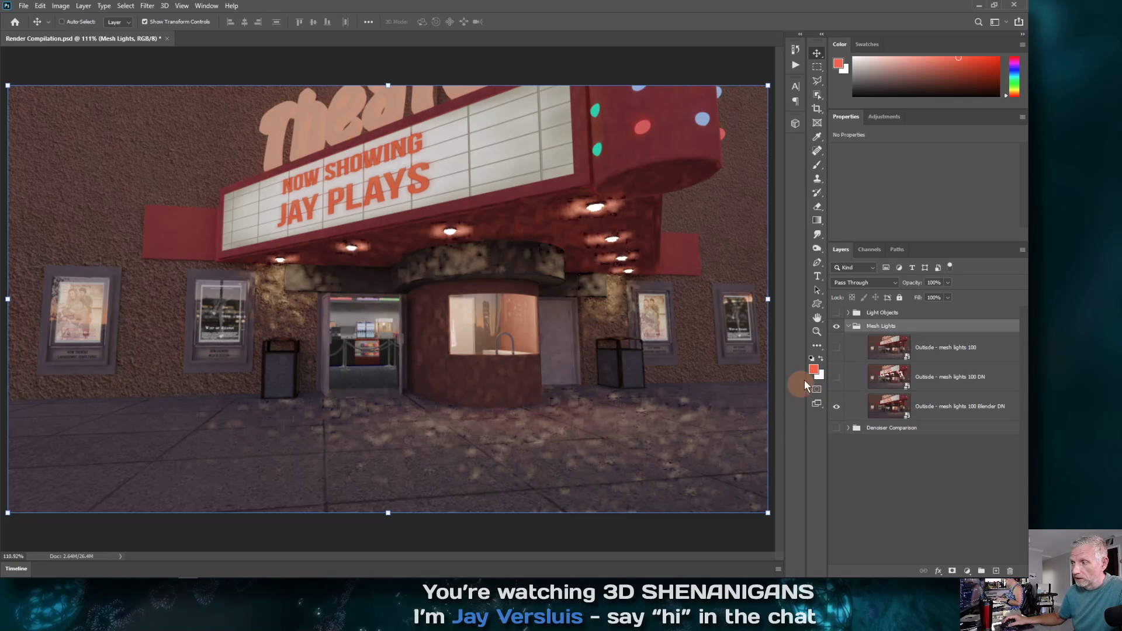
# Show the Outside - mesh lights 100 layer, then swap the collapsed Mesh Lights group for the visible, expanded Denoiser Comparison group
pyautogui.click(836, 348)
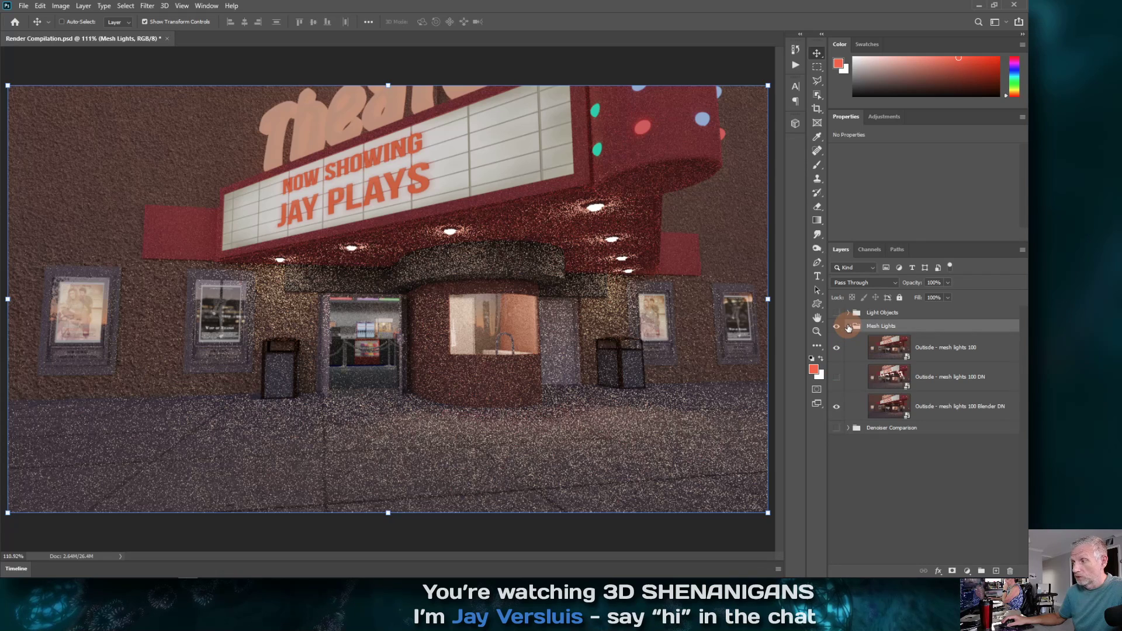
pyautogui.click(848, 326)
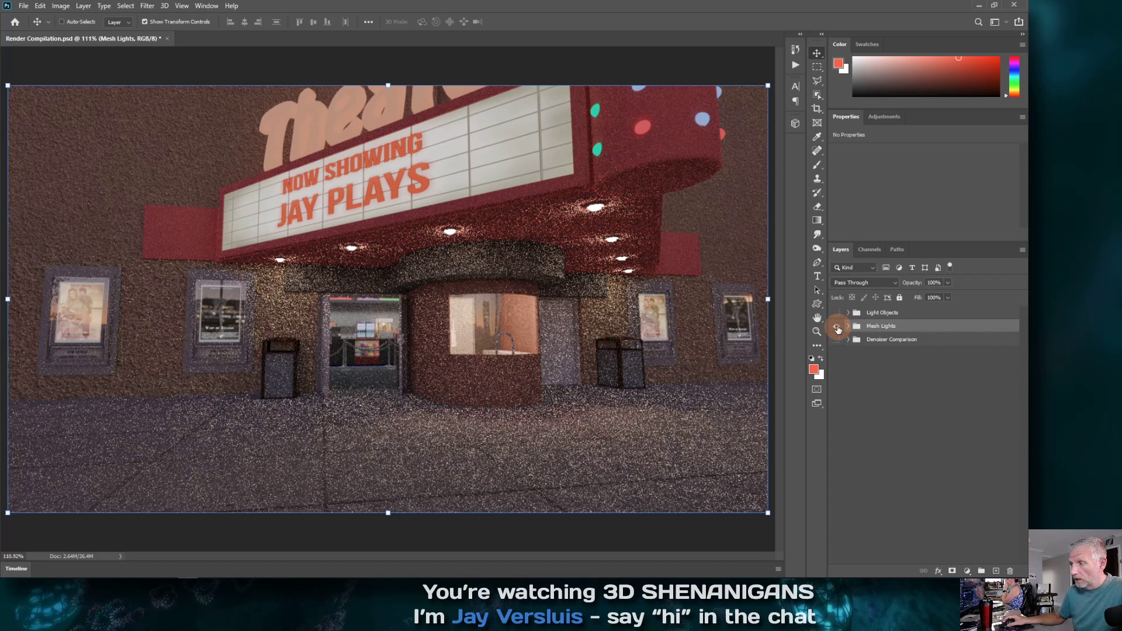
pyautogui.click(837, 326)
pyautogui.click(838, 340)
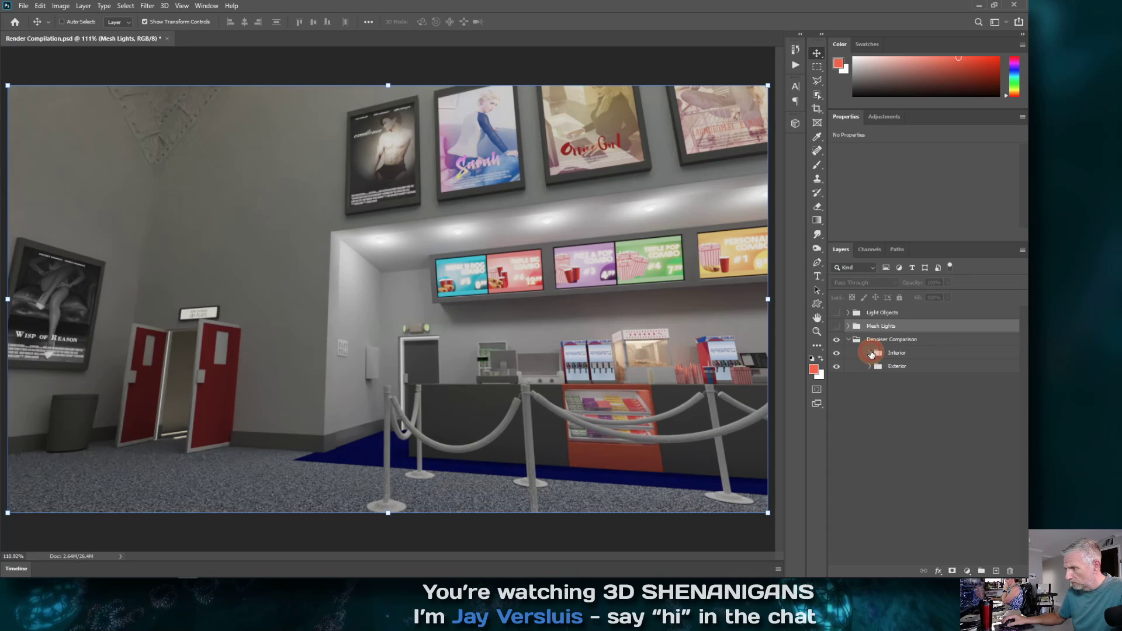
# Expand the Interior group and toggle the Interior 500 Grant layer to compare it with Interior 500 Blender, leaving it visible
pyautogui.click(871, 353)
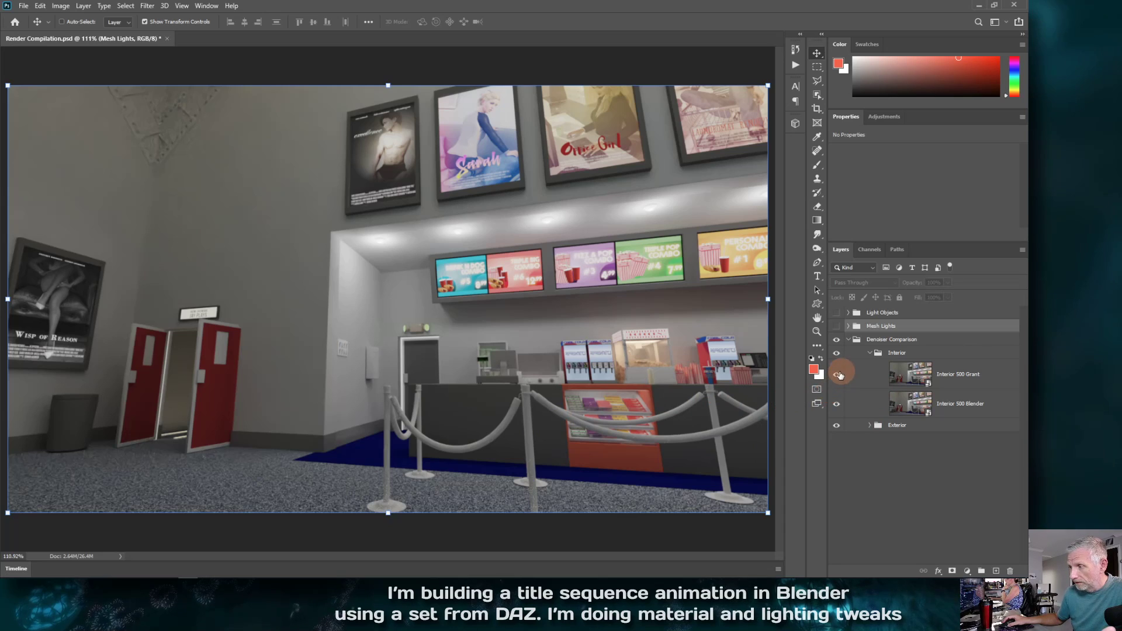
pyautogui.click(837, 376)
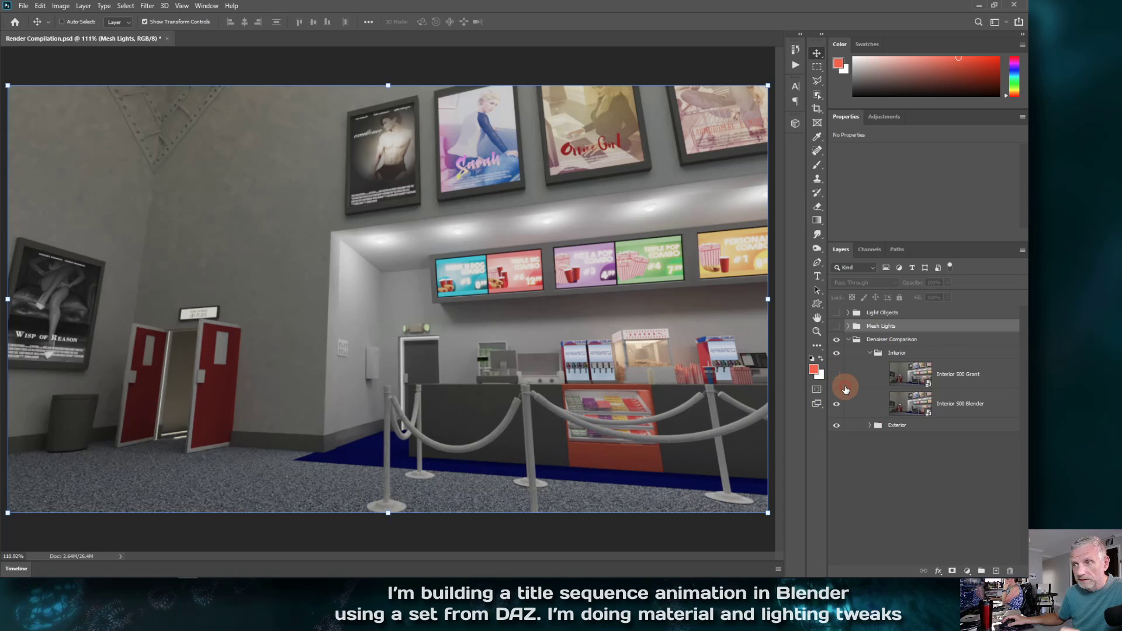
pyautogui.click(836, 375)
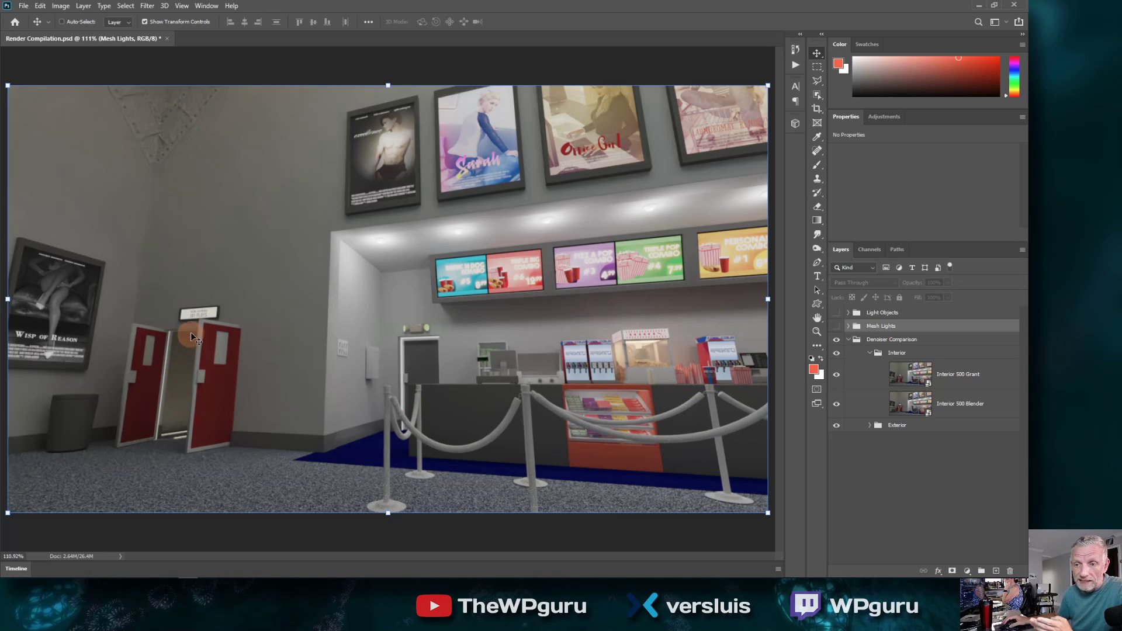
# Minimize Photoshop and open the ! Animation folder under Creative Cloud Files in File Explorer
pyautogui.click(980, 8)
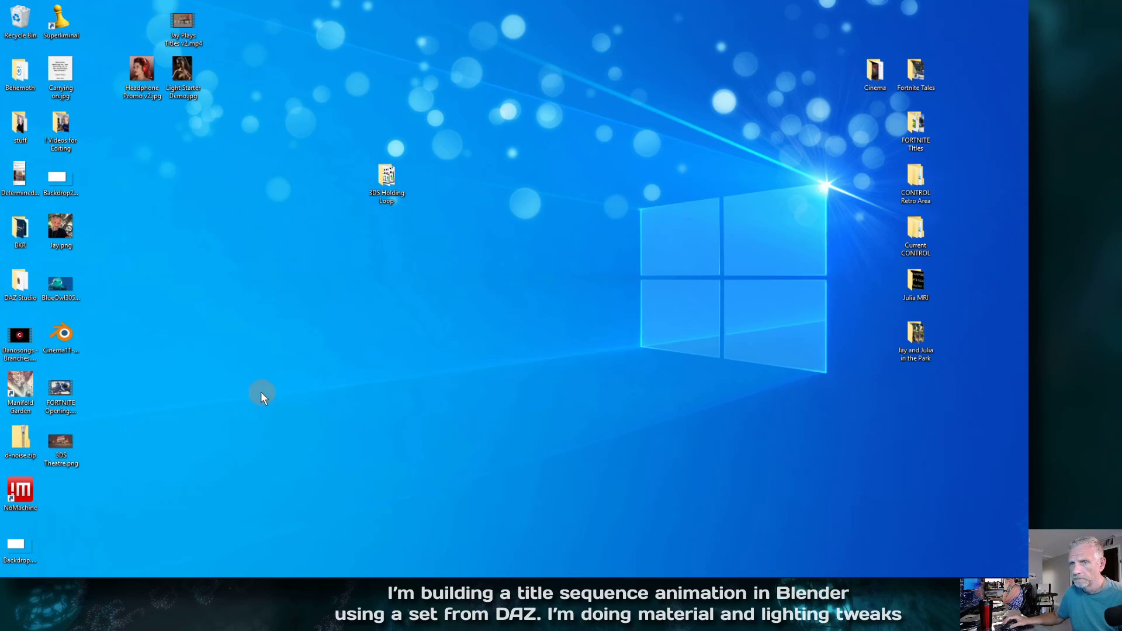
pyautogui.moveTo(206, 577)
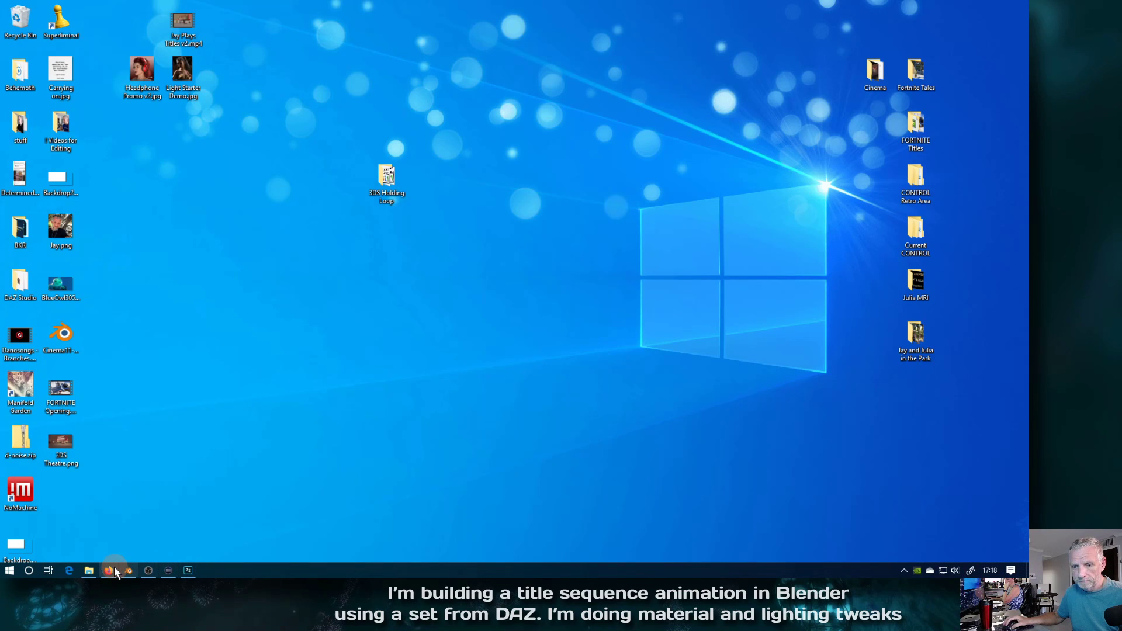
pyautogui.click(96, 570)
pyautogui.moveTo(441, 52); pyautogui.dragTo(474, 69)
pyautogui.click(229, 199)
pyautogui.click(279, 165)
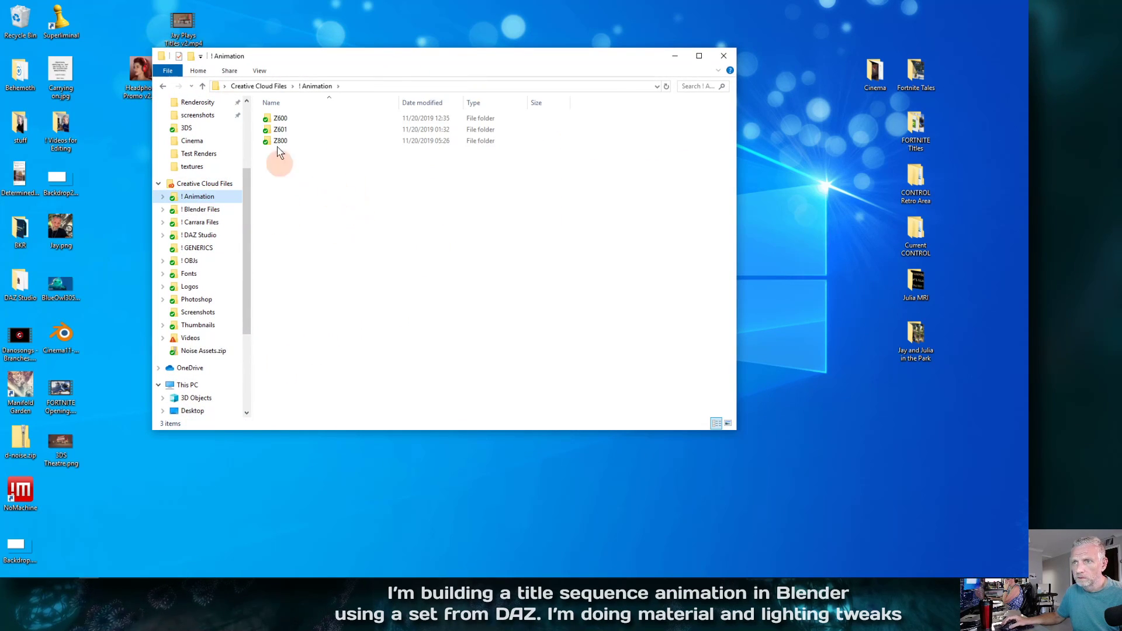
# Open the Z800 folder and look through its rendered Cinema-v4 frames
pyautogui.doubleClick(280, 141)
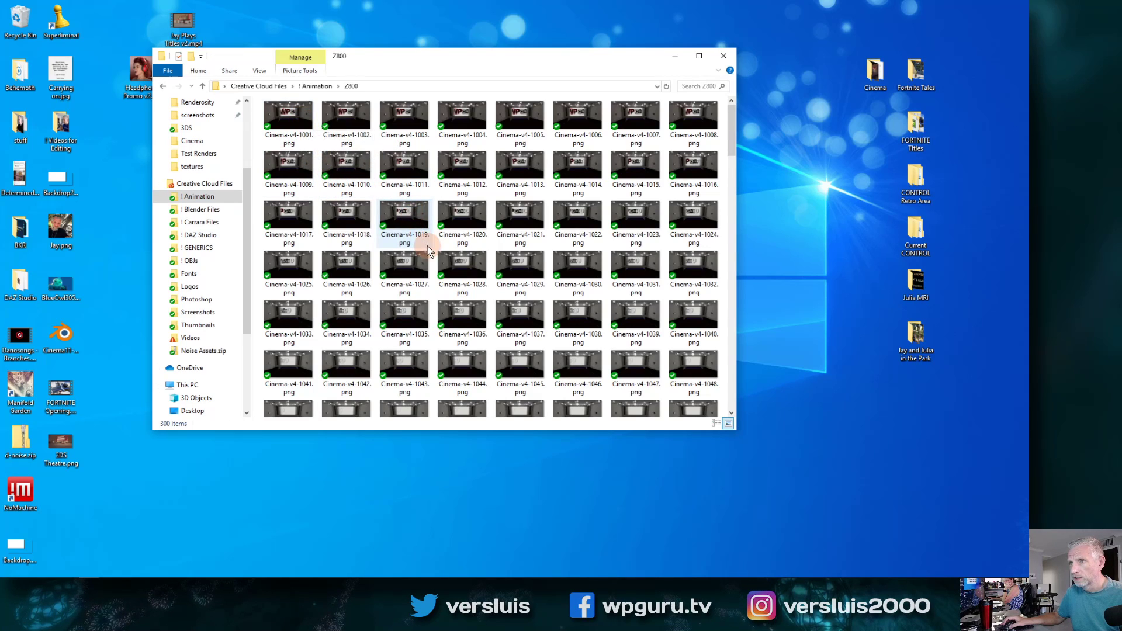
pyautogui.scroll(-10, 644, 267)
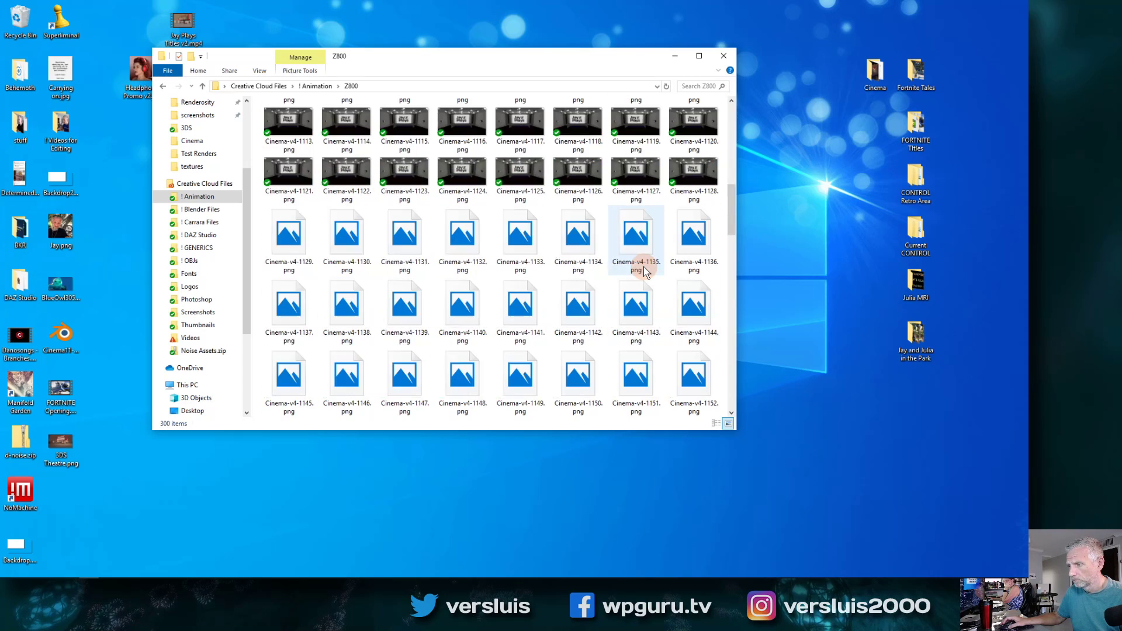
pyautogui.scroll(10, 644, 266)
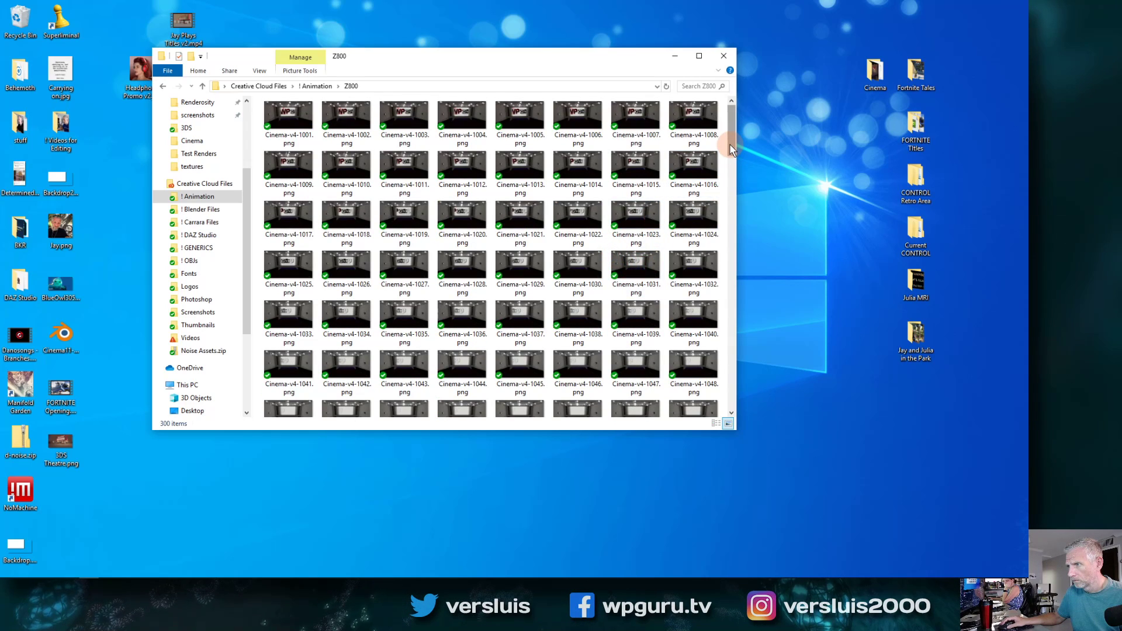
pyautogui.moveTo(730, 146)
pyautogui.mouseDown()
pyautogui.moveTo(749, 336)
pyautogui.moveTo(742, 399)
pyautogui.moveTo(717, 132)
pyautogui.mouseUp()
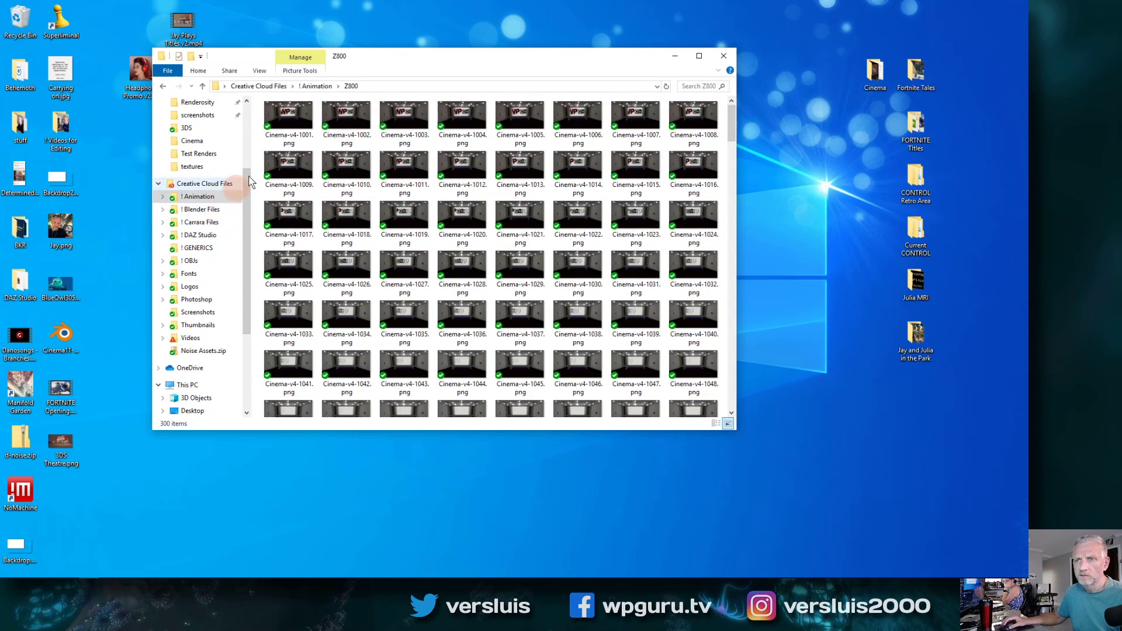
# Check the Z601 folder, then open Z600 and look through its Cinema-v4 frames to the end
pyautogui.click(304, 88)
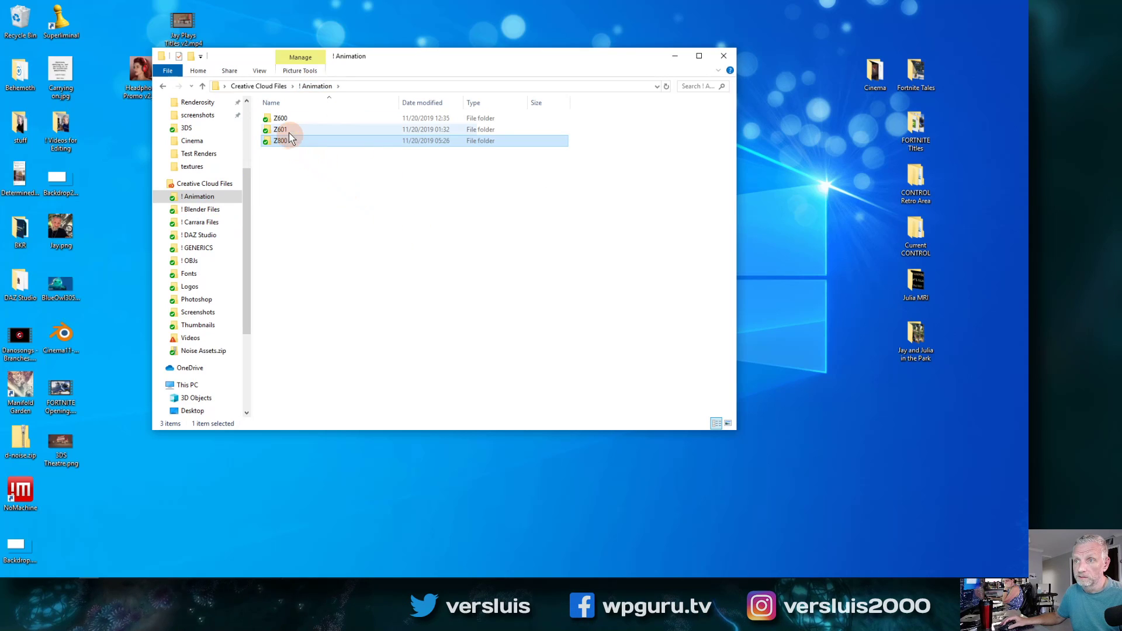
pyautogui.doubleClick(289, 128)
pyautogui.click(316, 86)
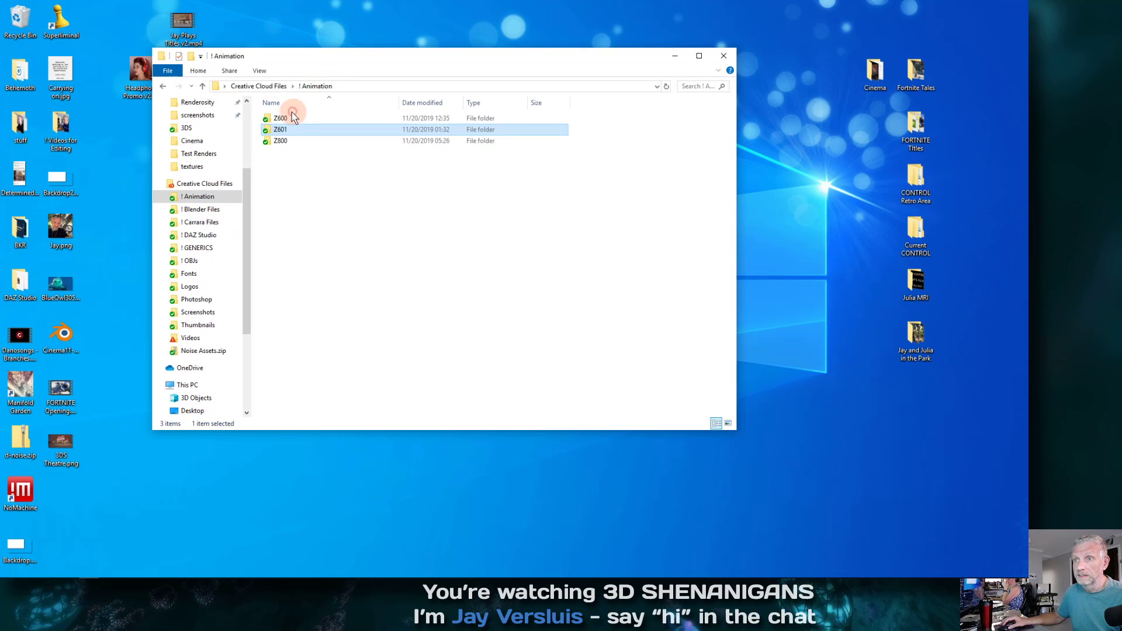
pyautogui.click(280, 118)
pyautogui.doubleClick(281, 120)
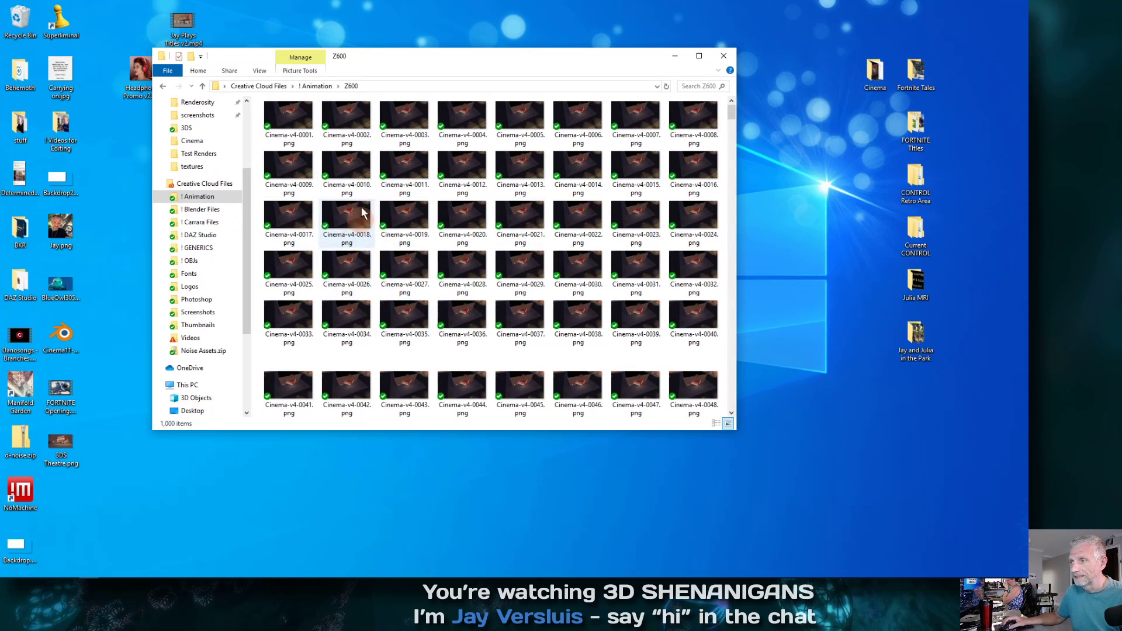
pyautogui.moveTo(731, 111); pyautogui.dragTo(738, 413)
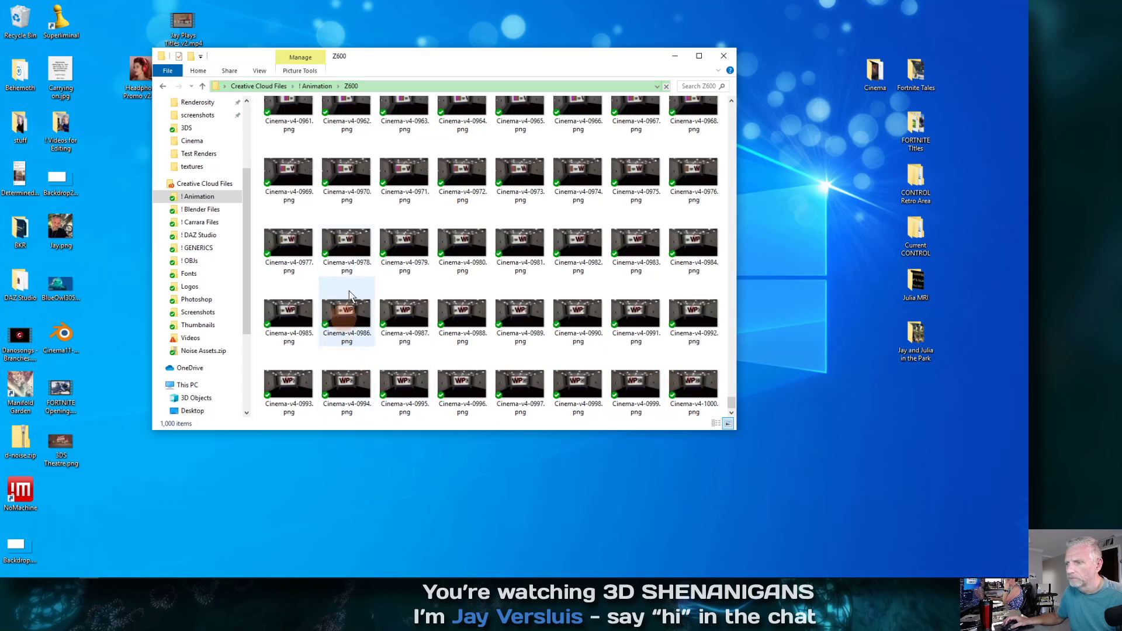
# Switch back to Photoshop and browse to the ! Animation\Z600 folder for a file to open
pyautogui.moveTo(335, 575)
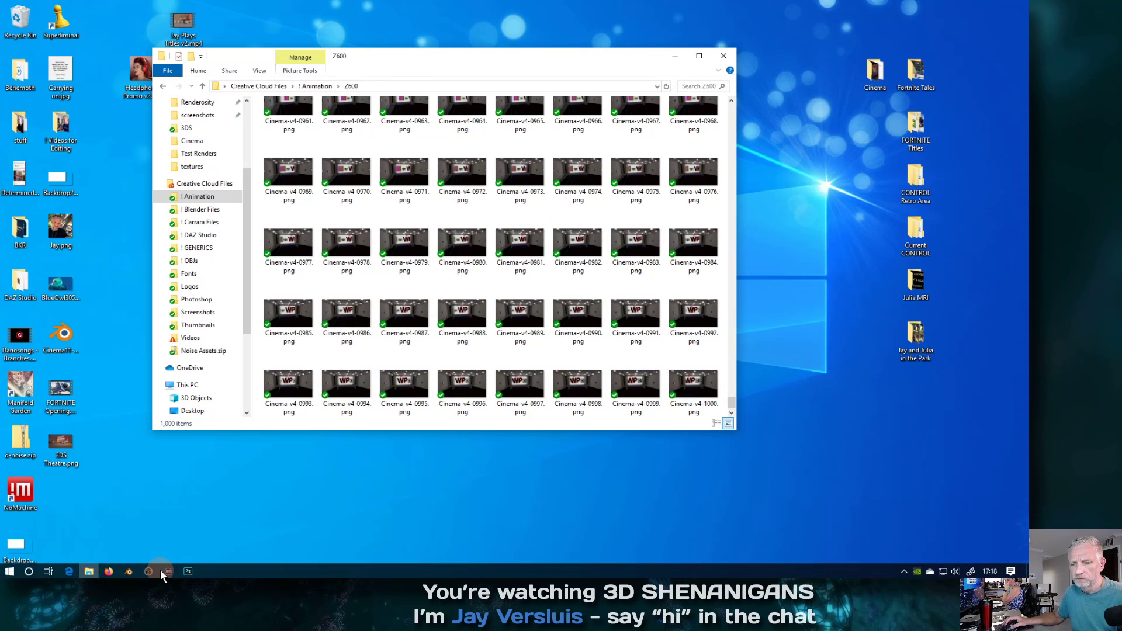
pyautogui.click(187, 572)
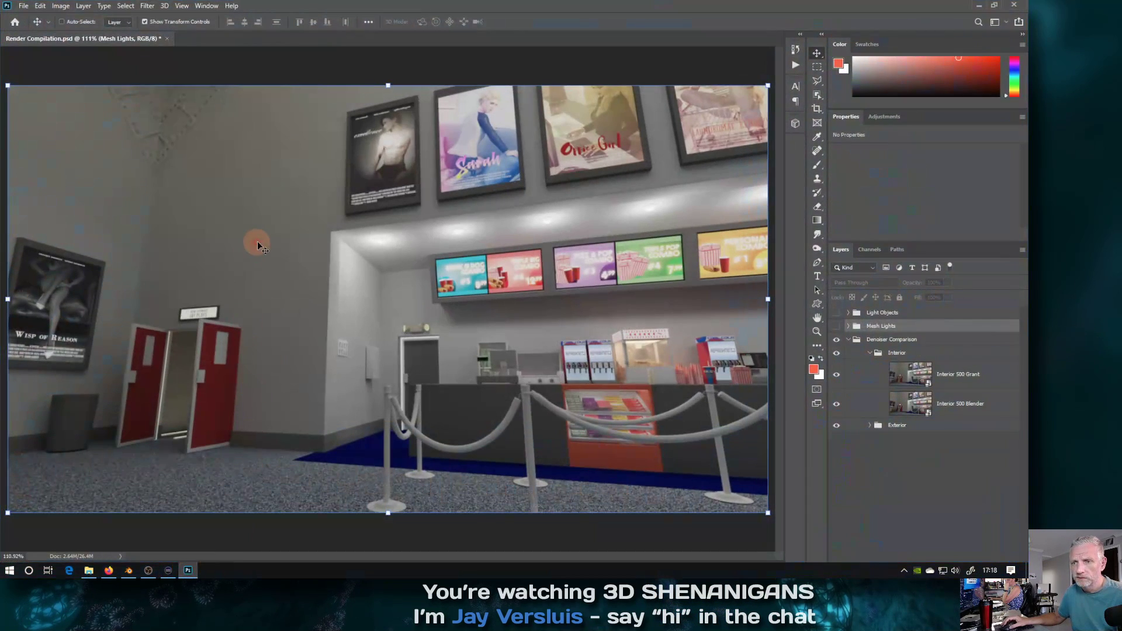
pyautogui.click(23, 7)
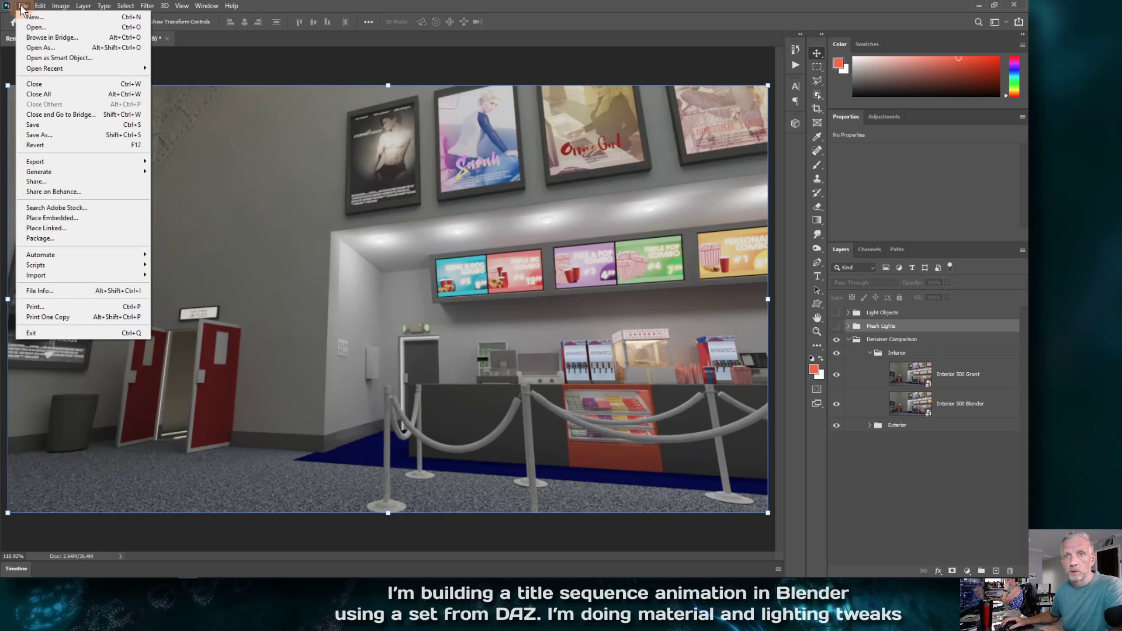
pyautogui.click(35, 27)
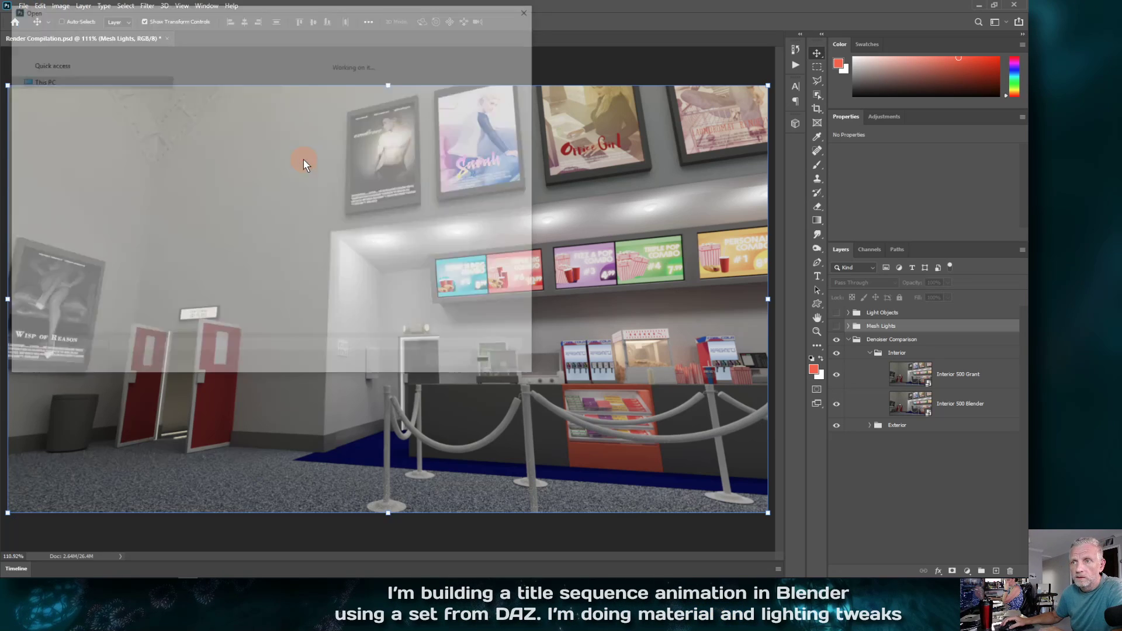
pyautogui.click(49, 101)
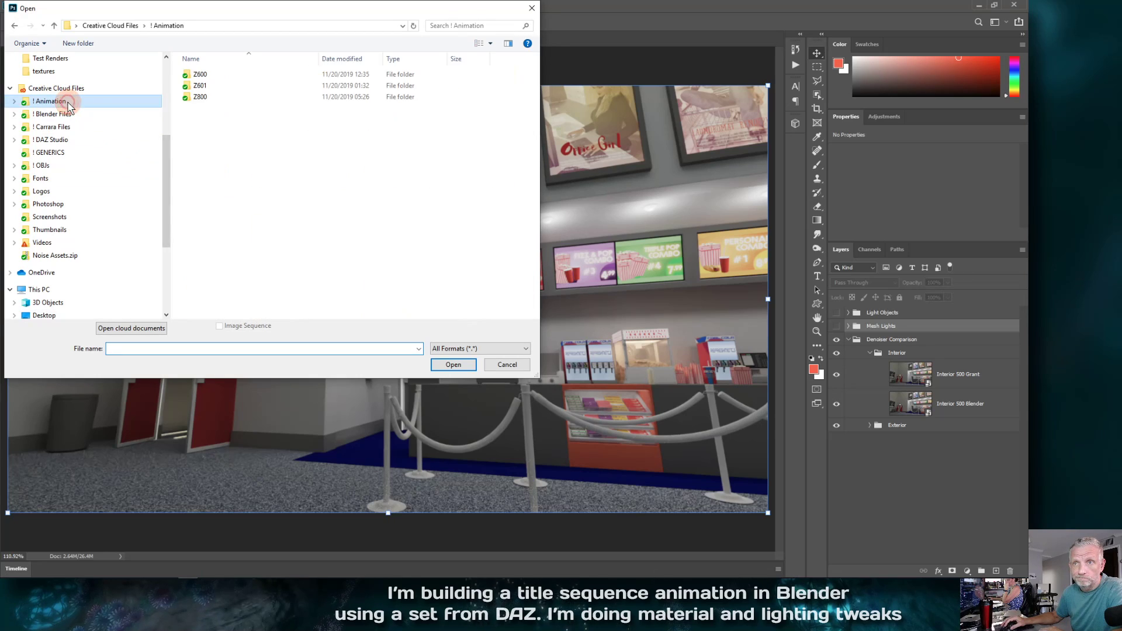
pyautogui.doubleClick(202, 76)
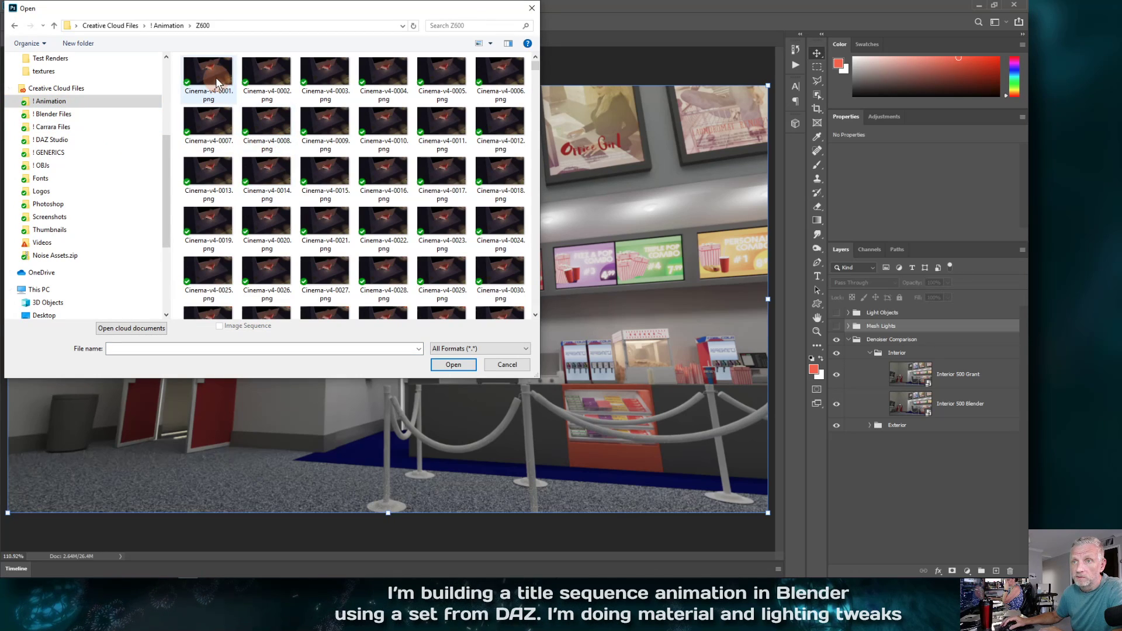
# Open Cinema-v4-0001.png as an image sequence with a frame rate of 60 fps
pyautogui.click(190, 74)
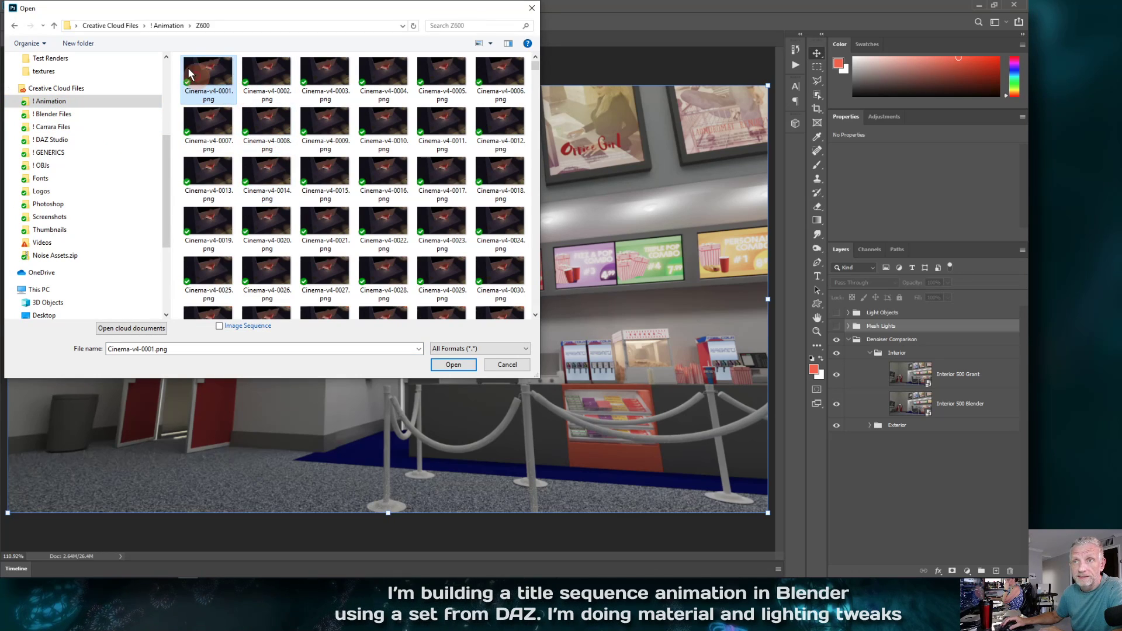
pyautogui.click(219, 328)
pyautogui.click(219, 328)
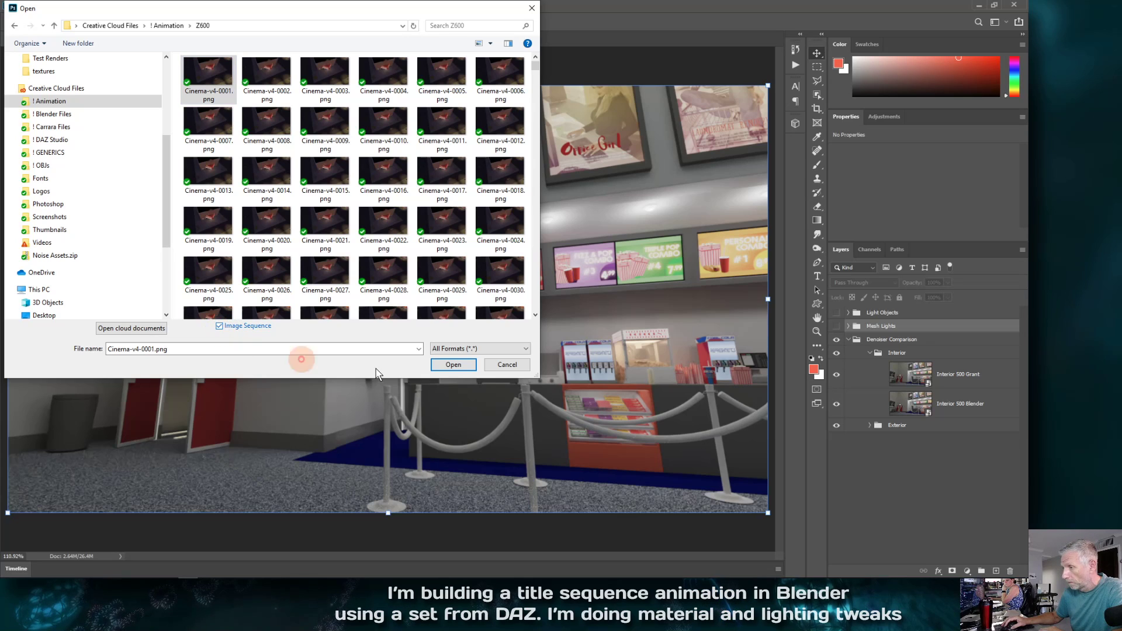
pyautogui.click(454, 365)
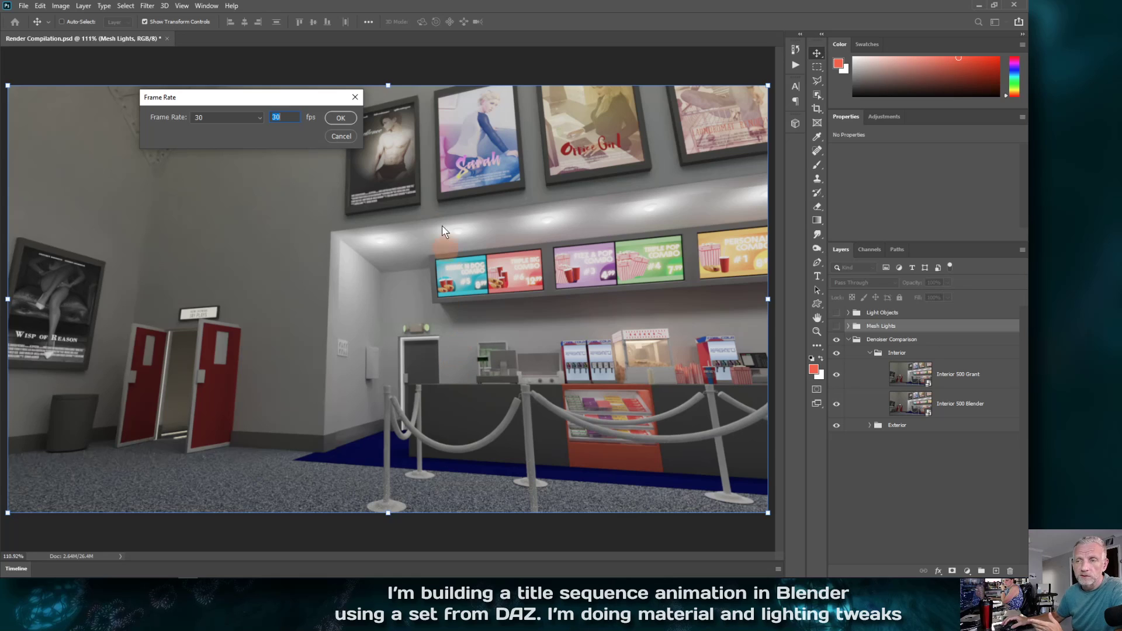
pyautogui.click(259, 118)
pyautogui.click(240, 232)
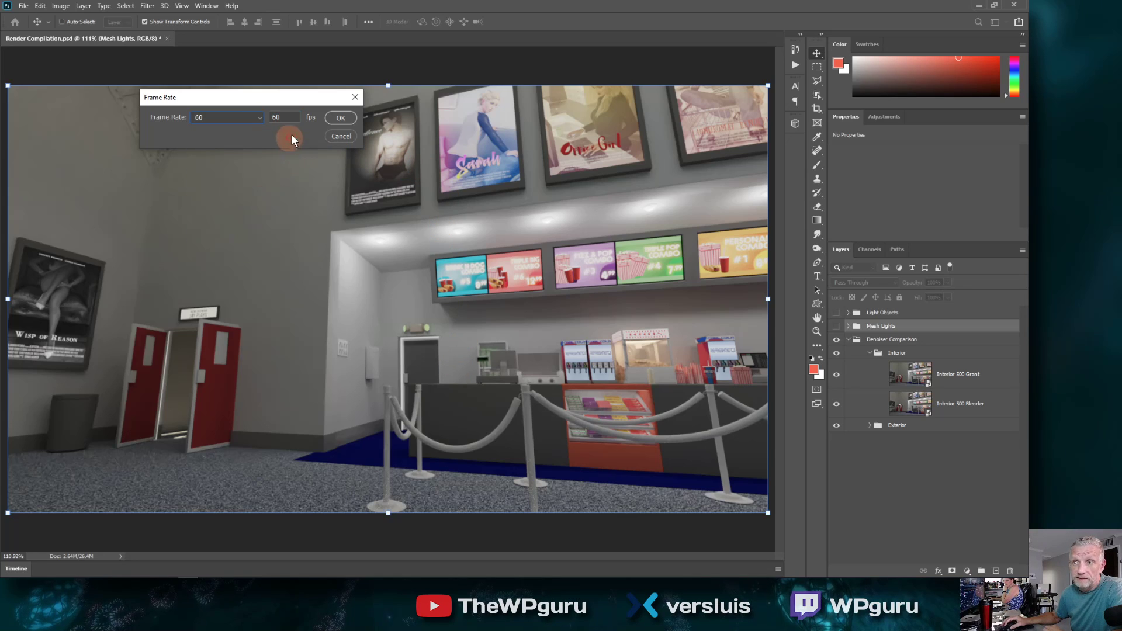
pyautogui.click(341, 118)
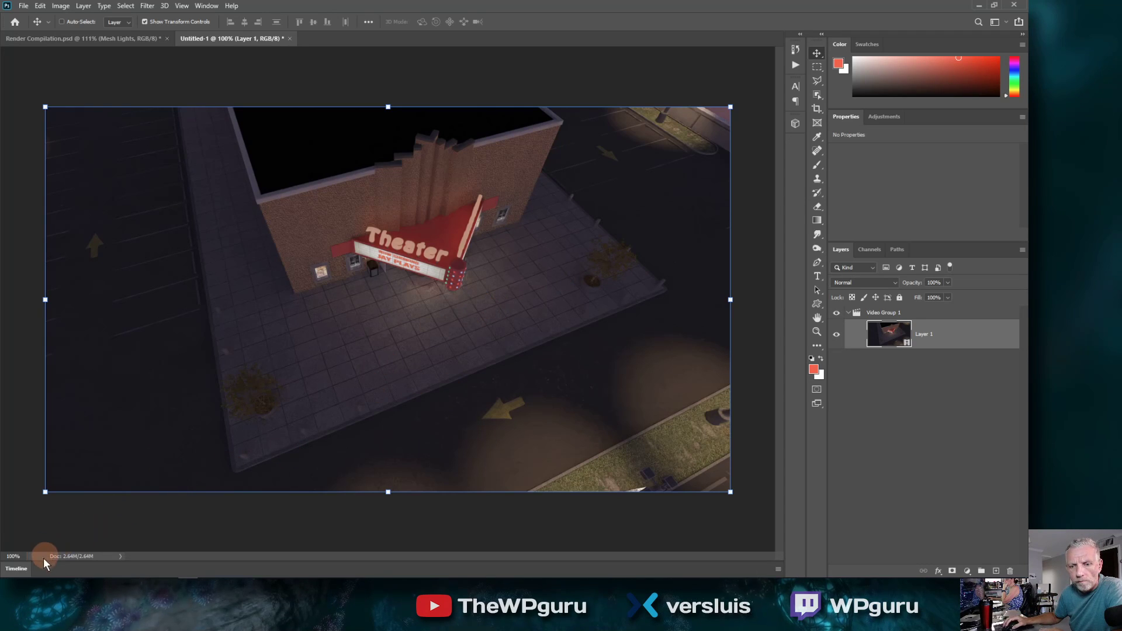
# Expand the Timeline, open the Render Video settings, and name the new output subfolder Cinema v4
pyautogui.click(26, 569)
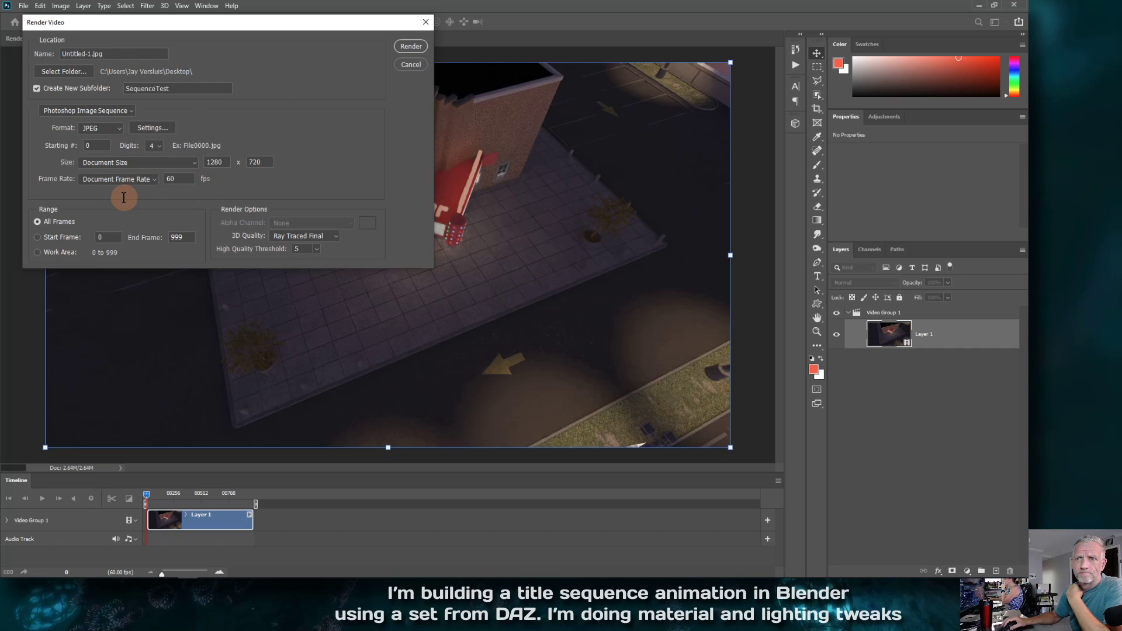
pyautogui.doubleClick(187, 87)
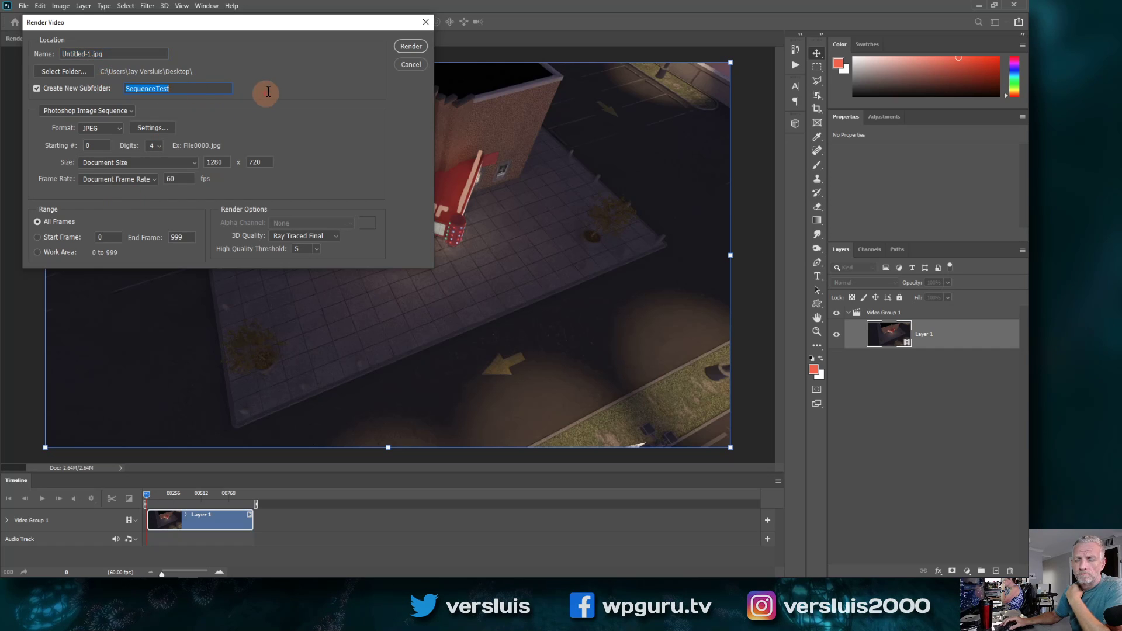
pyautogui.write('Cinema v4')
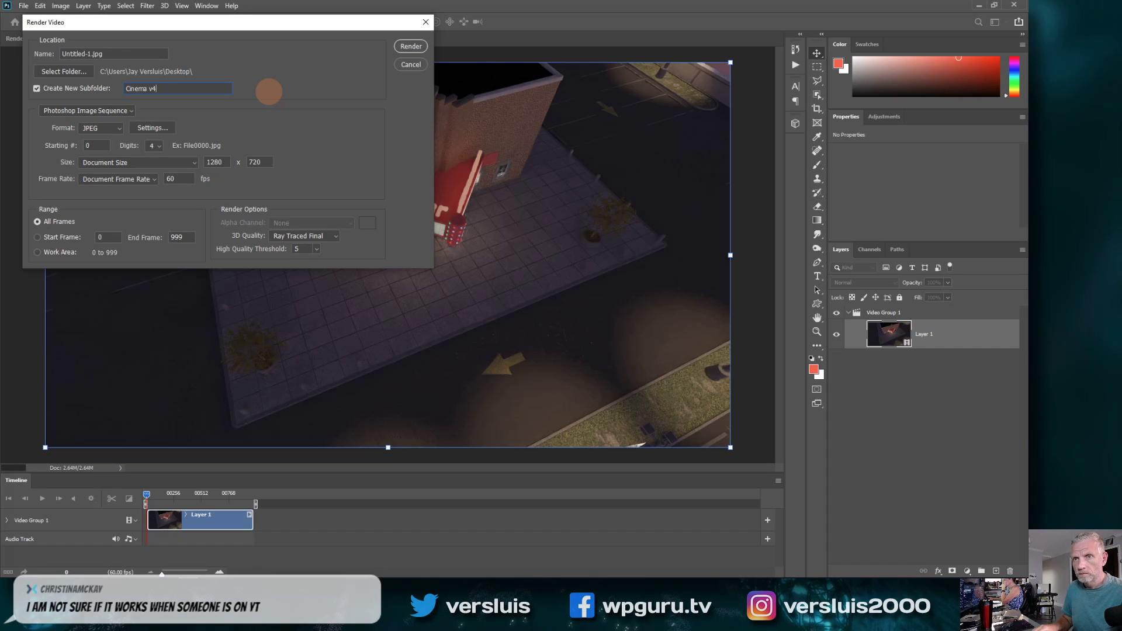
# Start rendering the frames as a JPEG image sequence, then clear the Photoshop and Z600 windows from the desktop
pyautogui.press('Return')
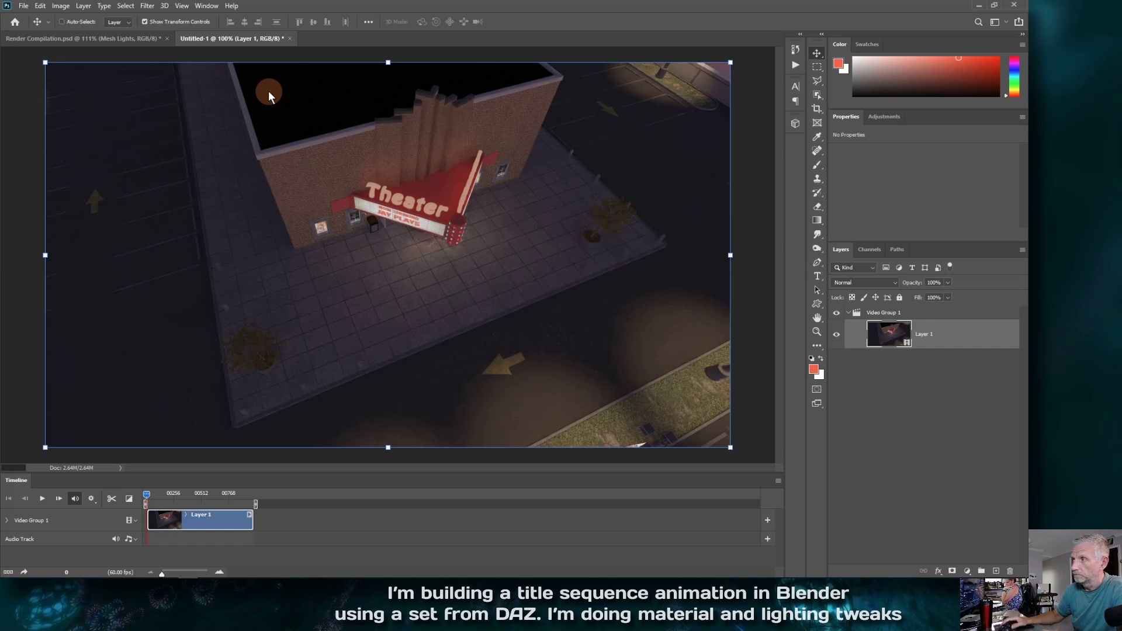
pyautogui.click(978, 6)
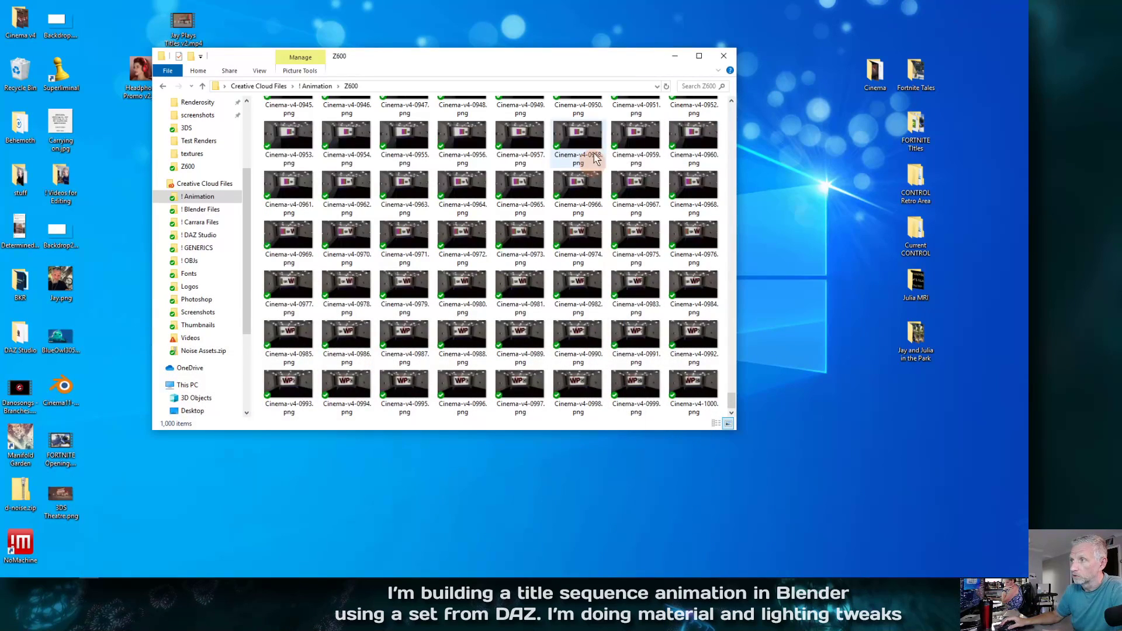
pyautogui.click(656, 55)
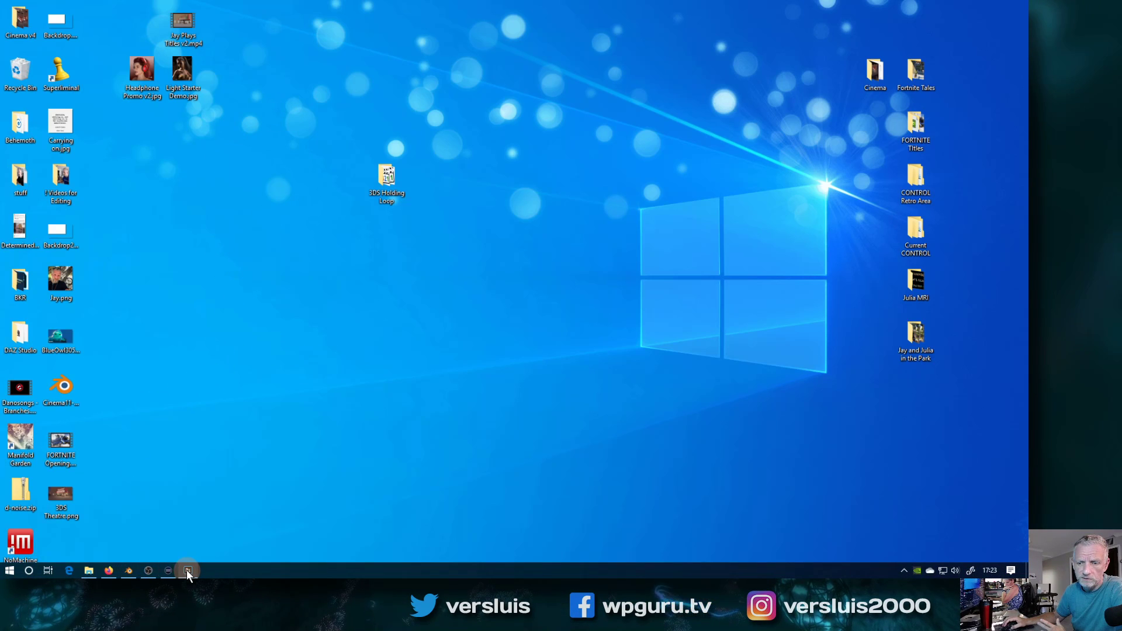
# Switch back to Photoshop and check the output location in the Render Video settings without rendering
pyautogui.moveTo(187, 571)
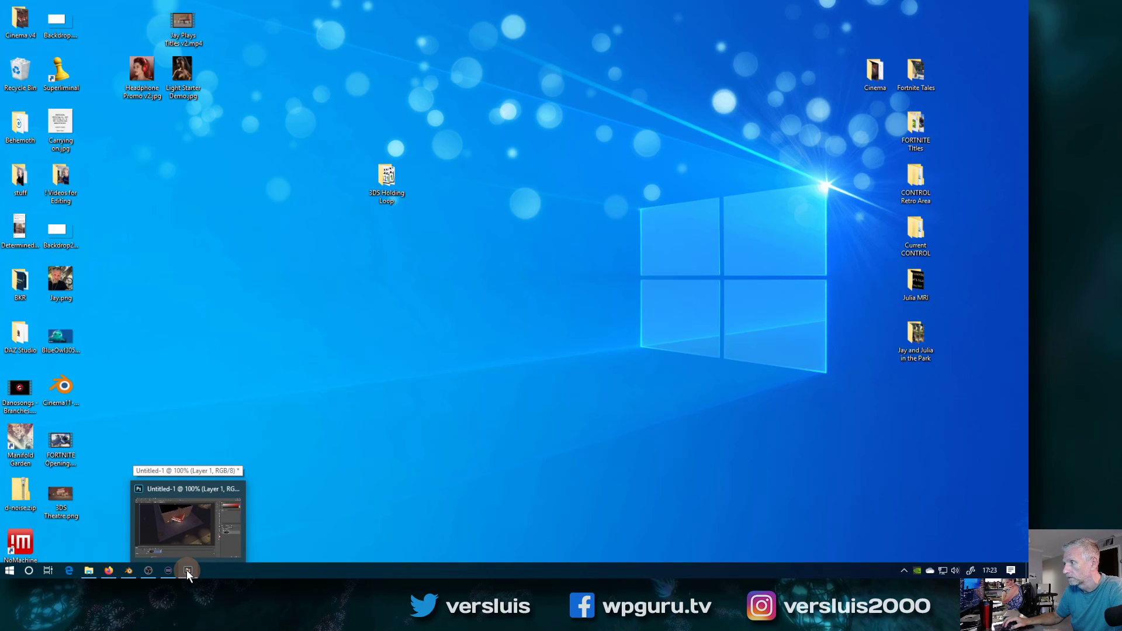
pyautogui.click(187, 570)
pyautogui.click(24, 6)
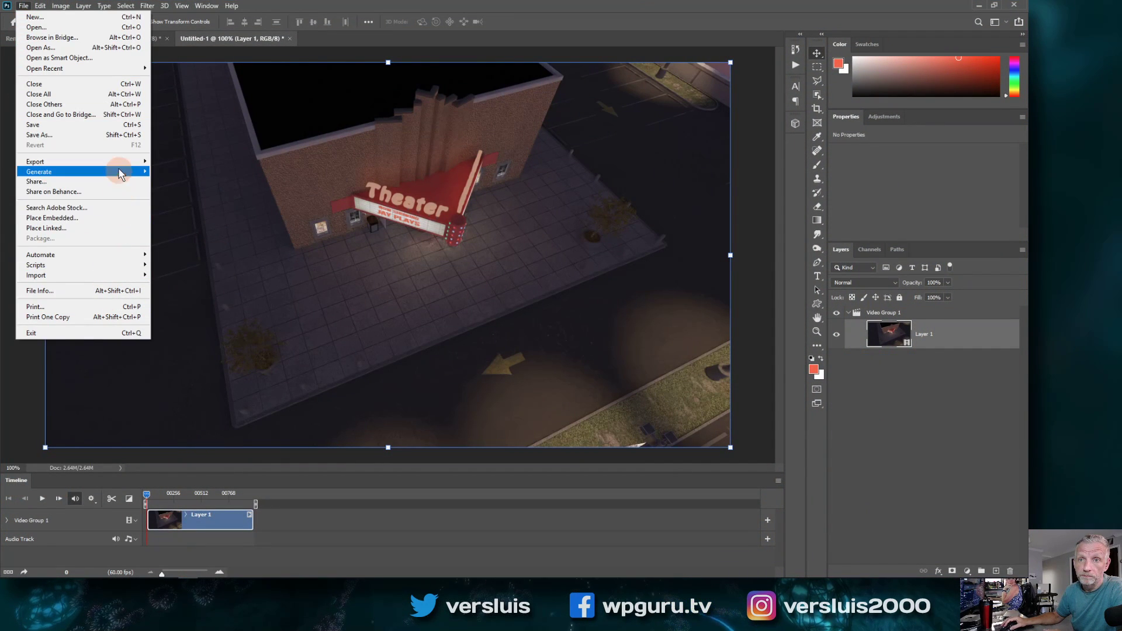
pyautogui.moveTo(122, 162)
pyautogui.click(247, 318)
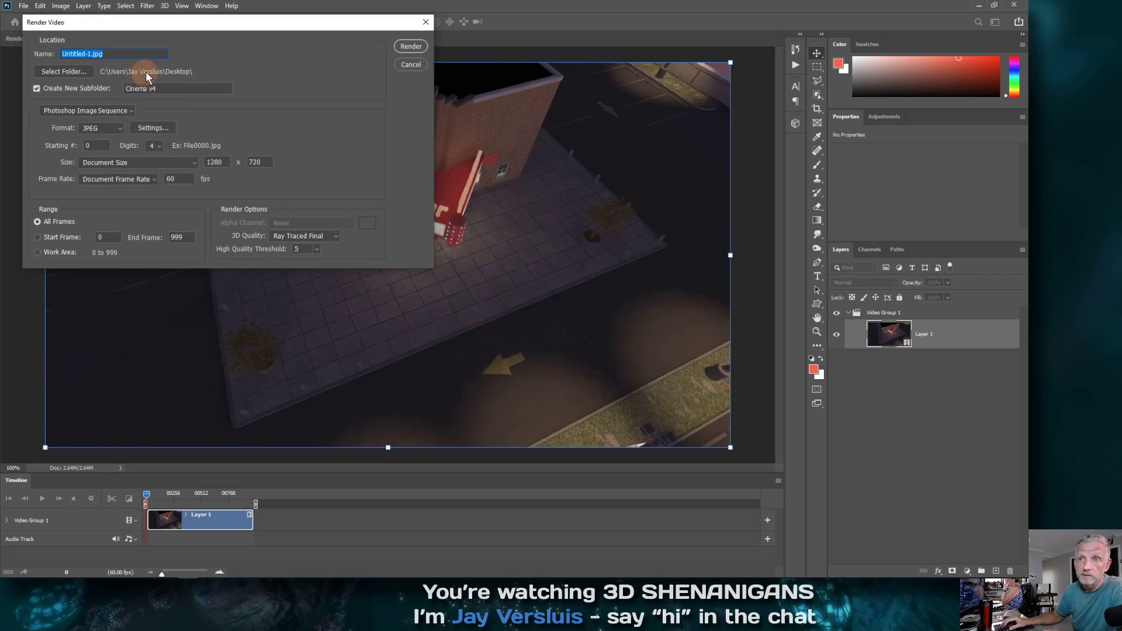
pyautogui.click(411, 65)
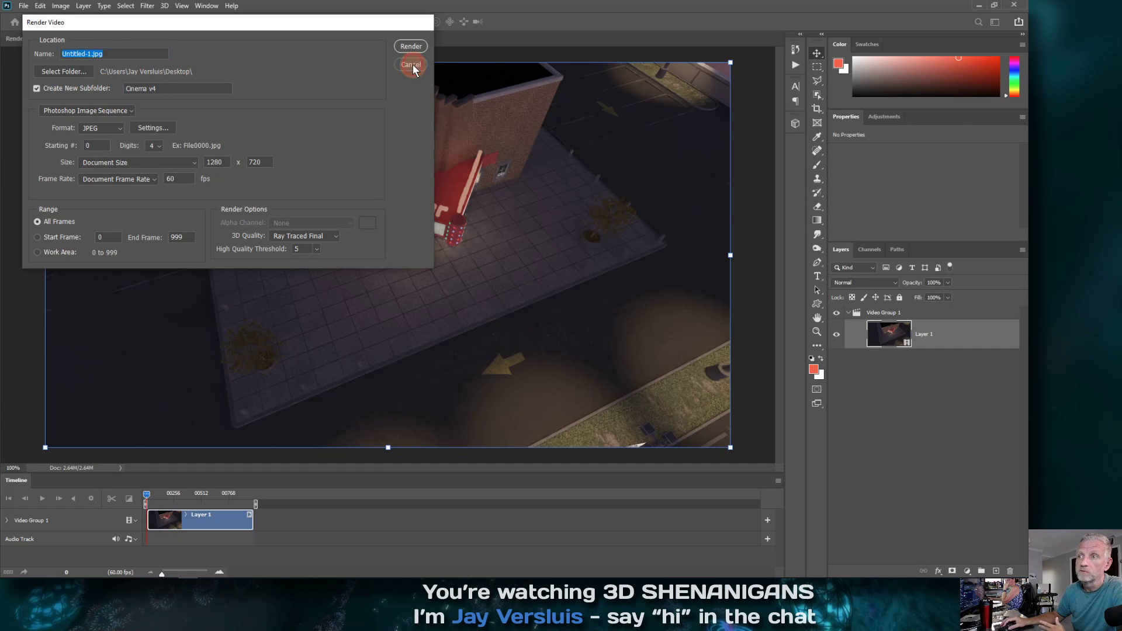
# Open the Cinema v4 folder on the desktop and look through its rendered JPEG frames to the end
pyautogui.click(980, 5)
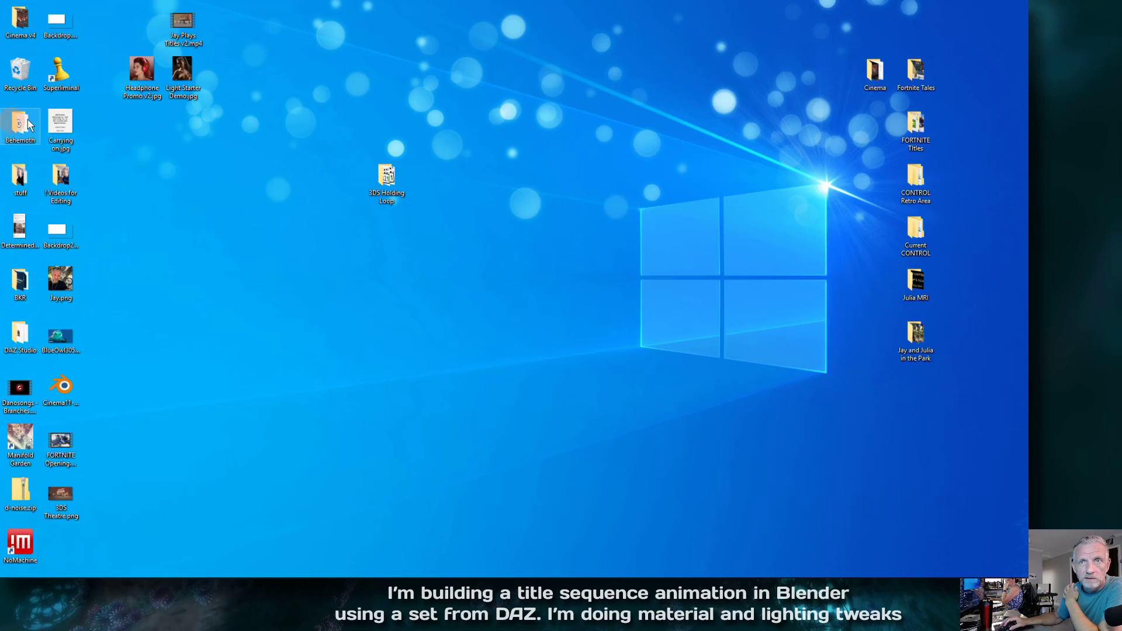
pyautogui.doubleClick(20, 32)
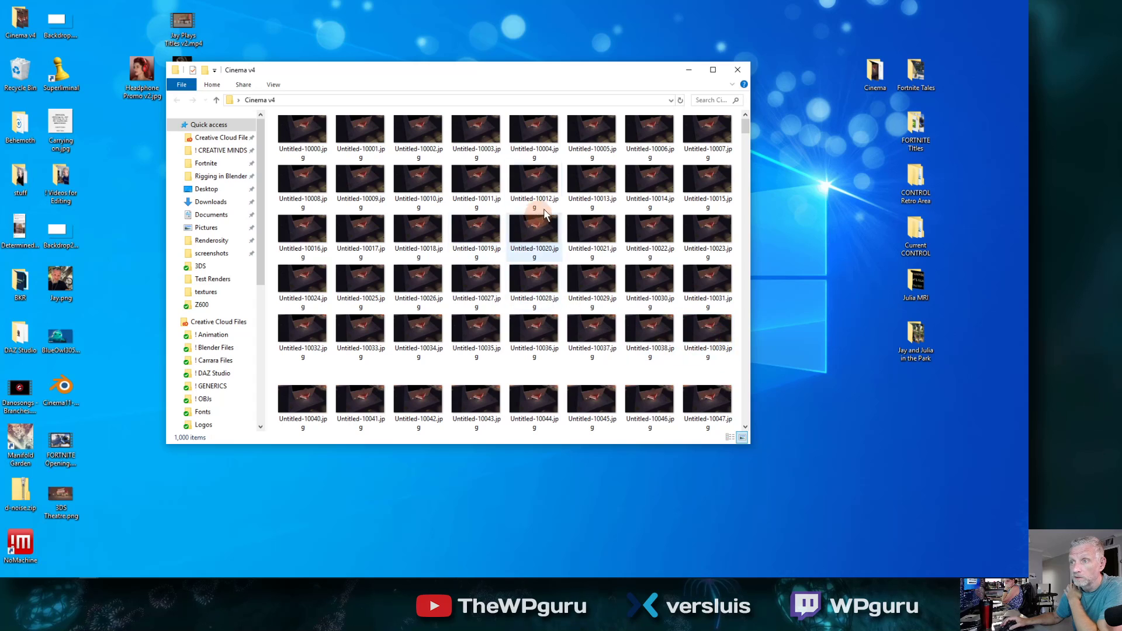
pyautogui.scroll(-15, 421, 201)
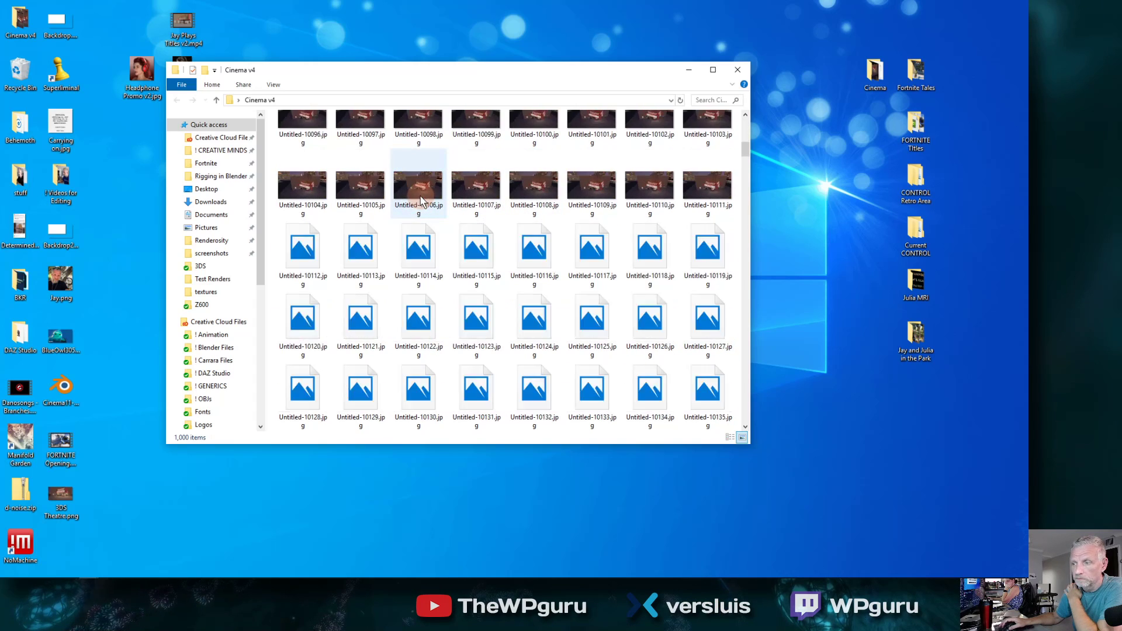
pyautogui.scroll(-15, 421, 202)
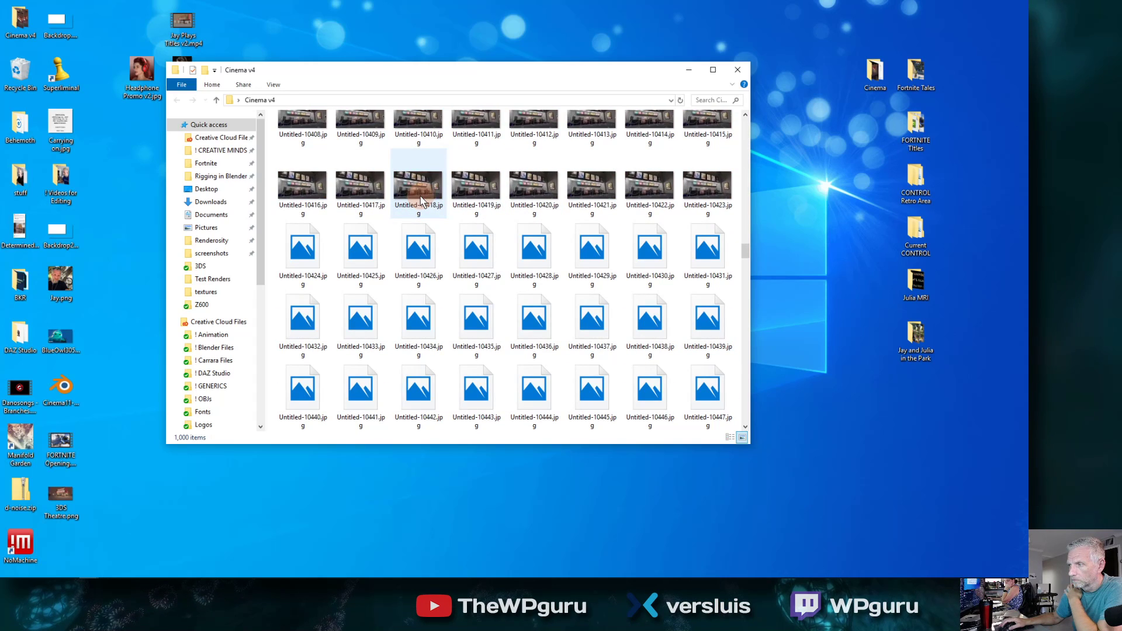
pyautogui.scroll(-15, 421, 201)
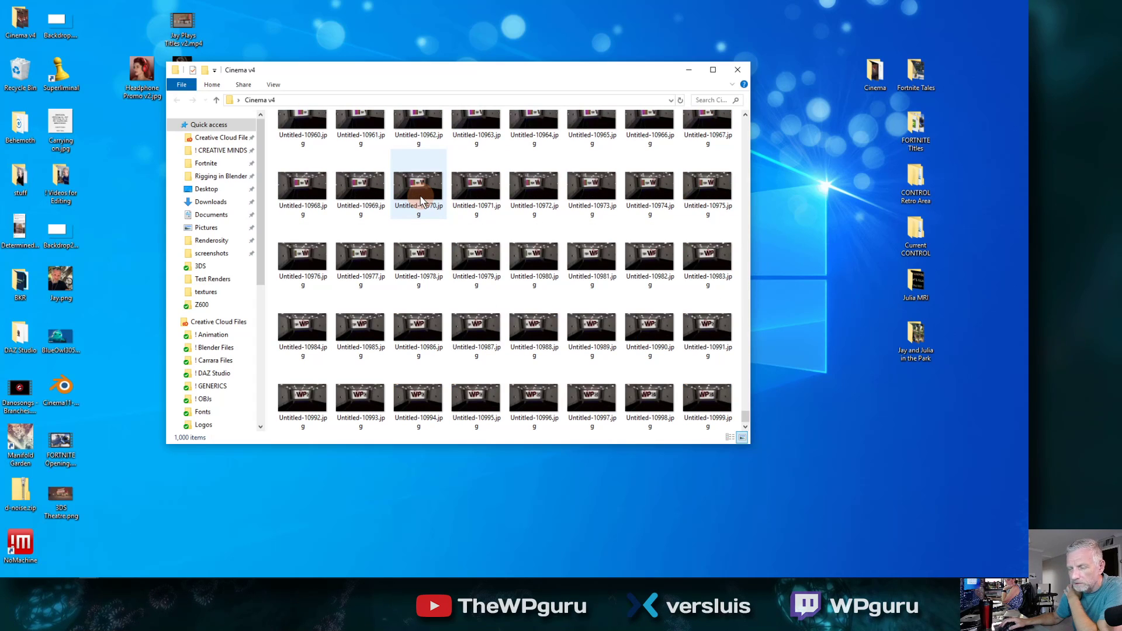
pyautogui.scroll(18, 421, 202)
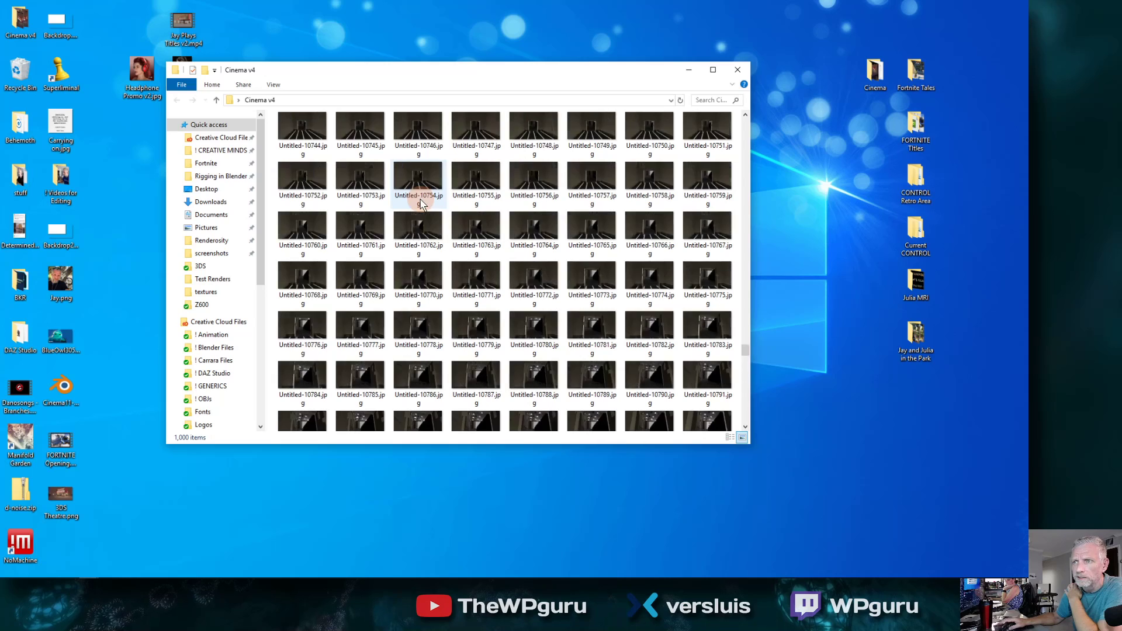
pyautogui.click(736, 70)
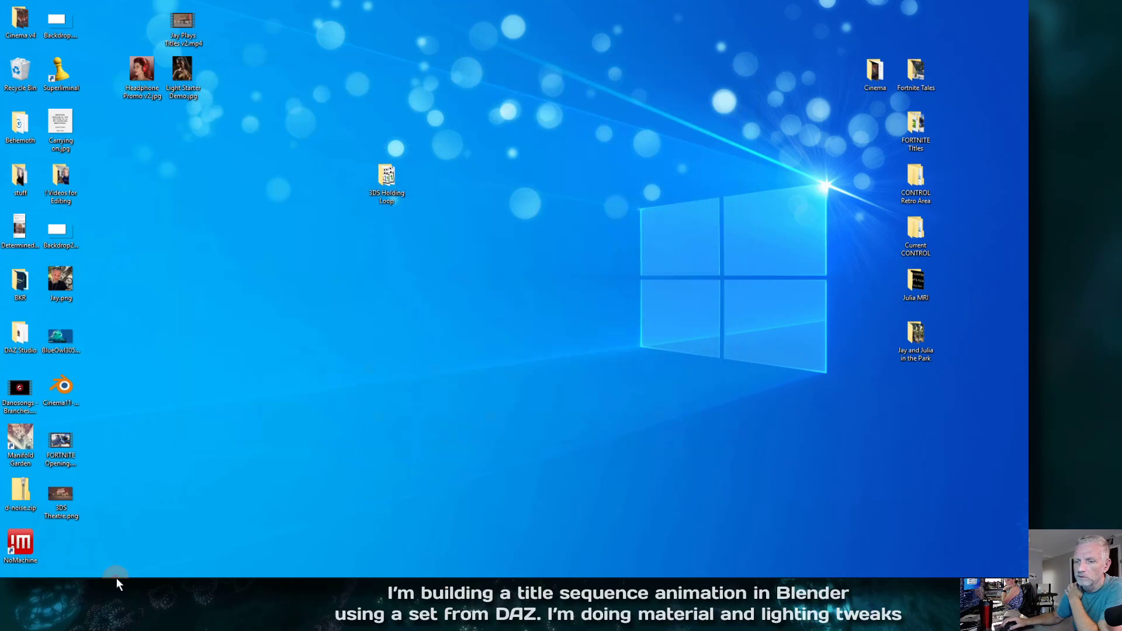
# Reopen the Cinema v4 folder and view Untitled-10000.jpg full screen, stepping forward through the following frames
pyautogui.moveTo(117, 577)
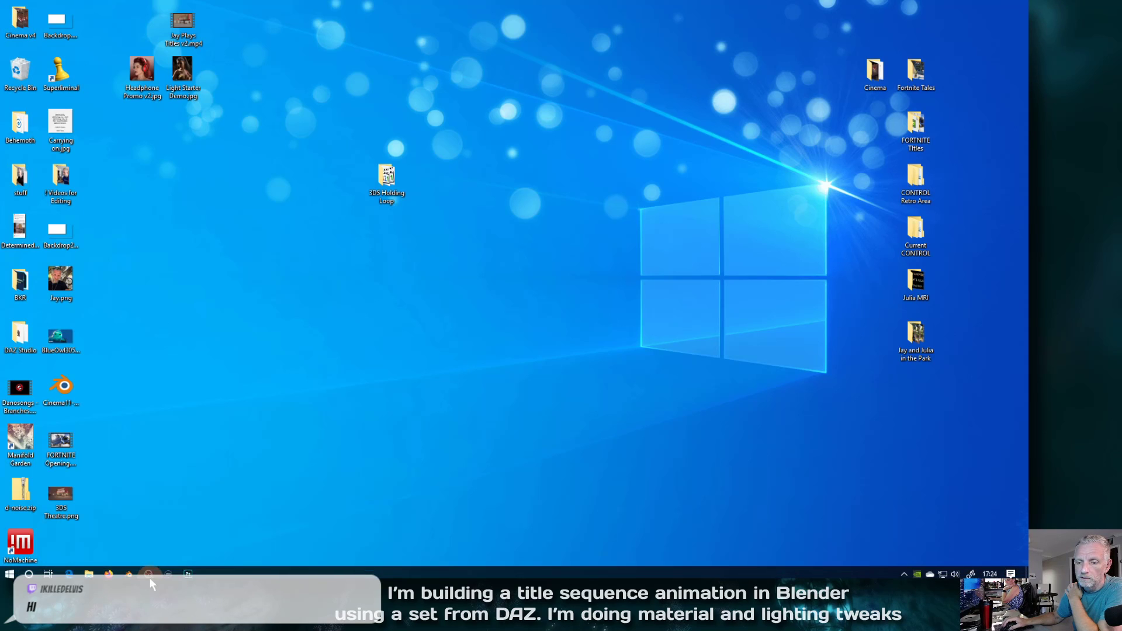
pyautogui.doubleClick(19, 21)
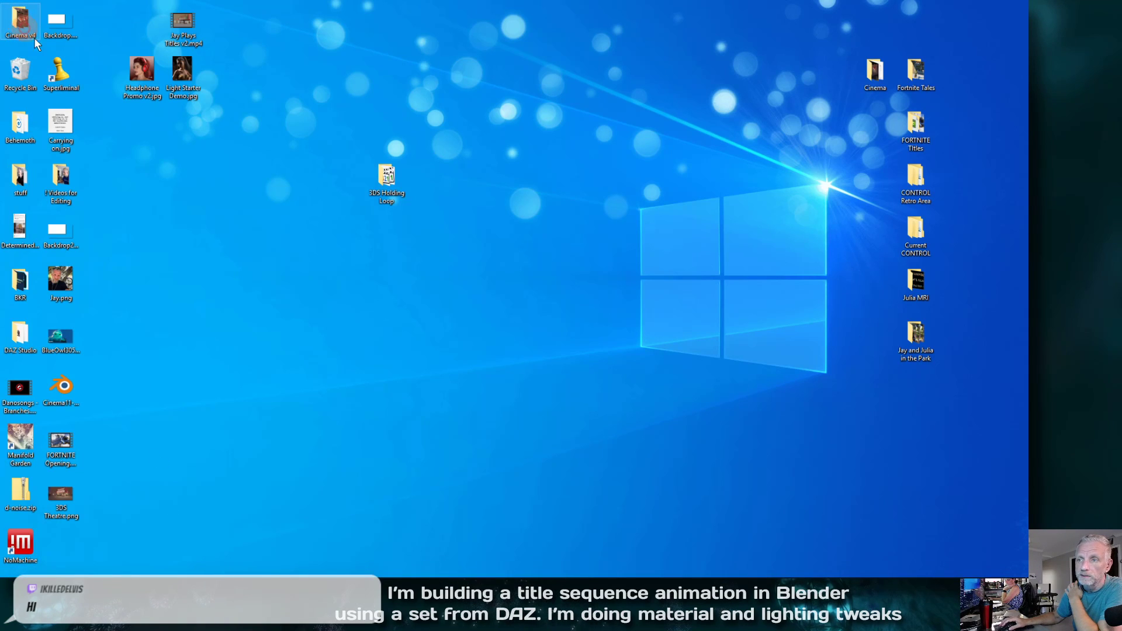
pyautogui.doubleClick(326, 141)
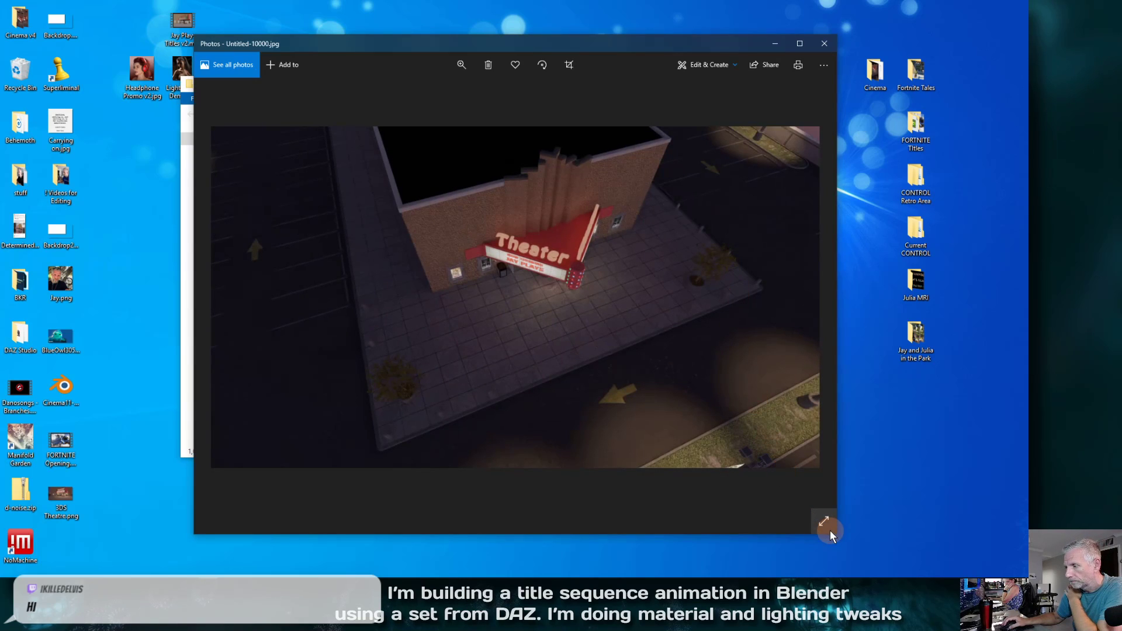
pyautogui.click(825, 522)
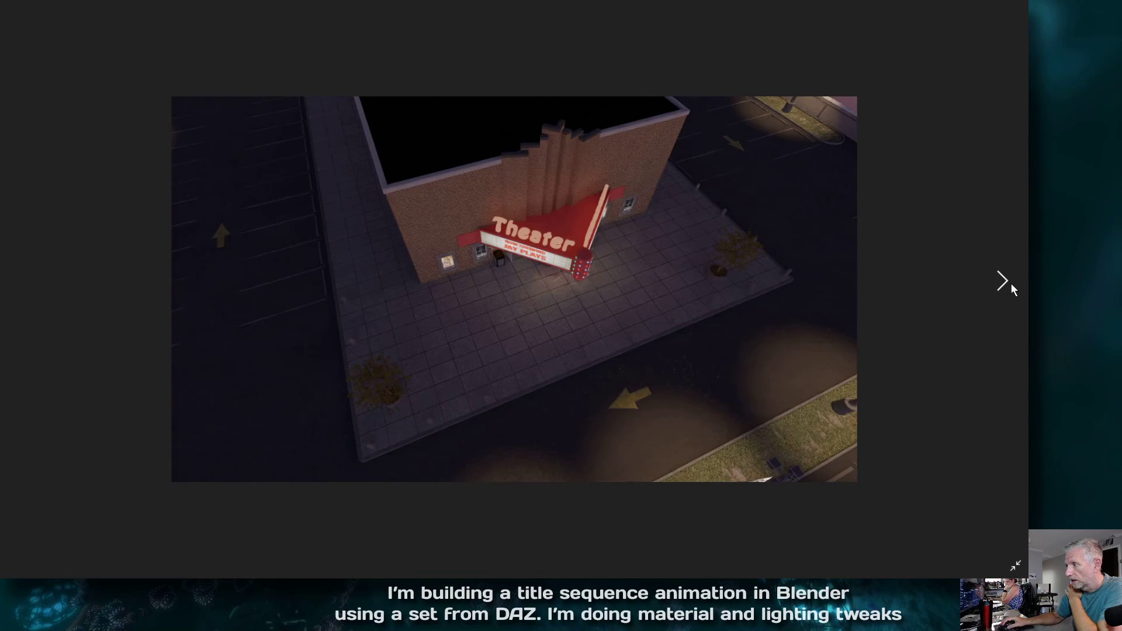
pyautogui.click(1012, 284)
pyautogui.click(1010, 284)
pyautogui.click(1010, 284)
pyautogui.click(1010, 284)
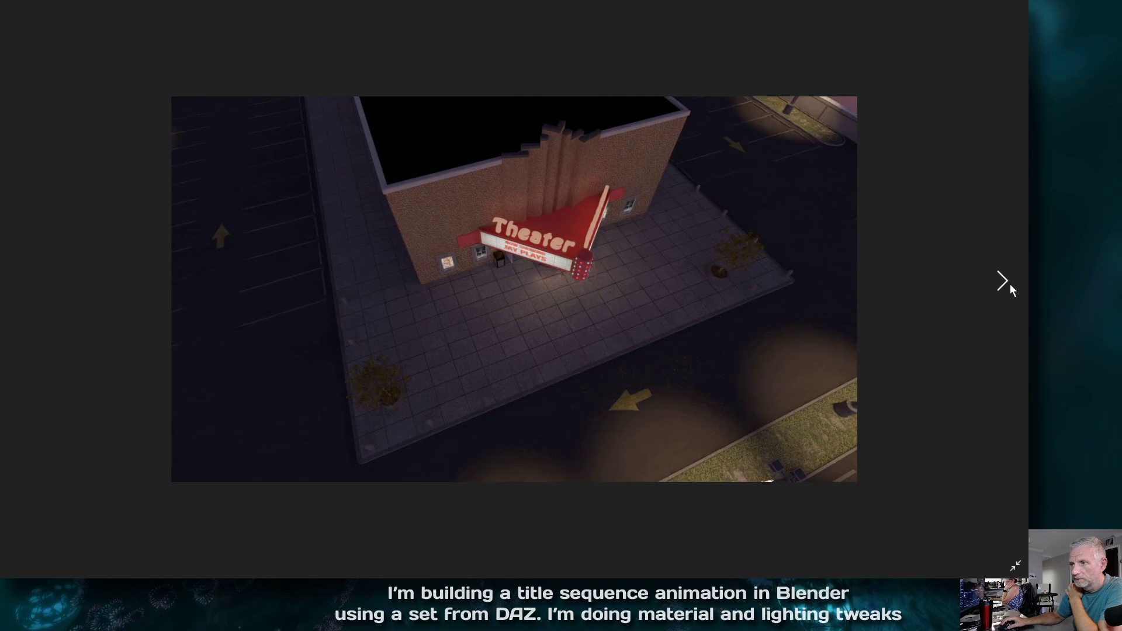
pyautogui.click(1010, 284)
pyautogui.click(1010, 285)
pyautogui.click(1010, 284)
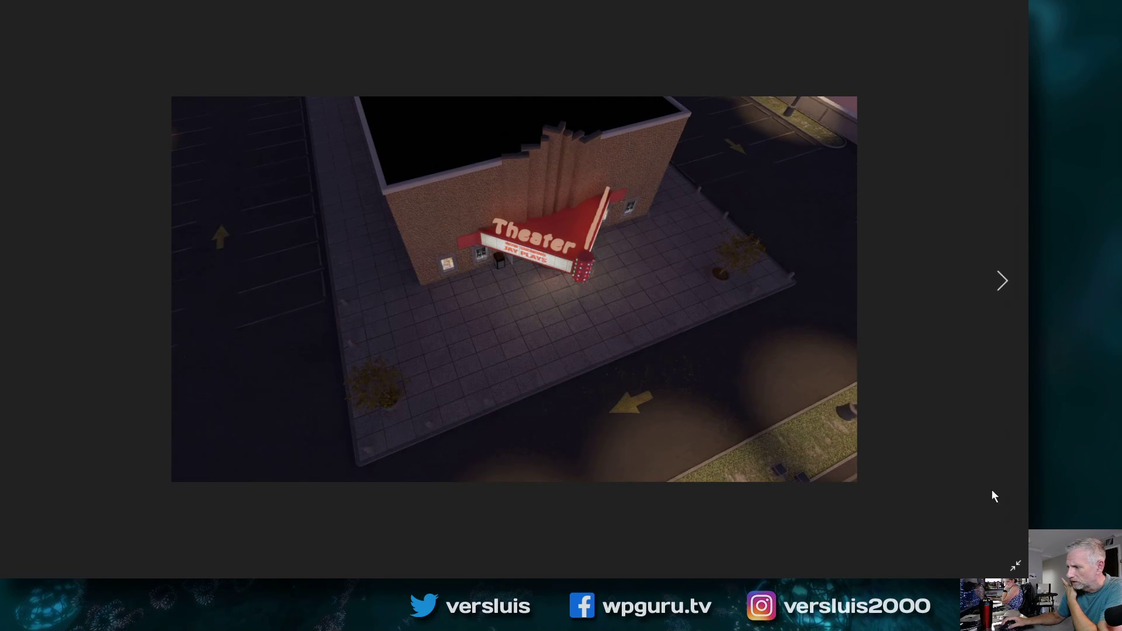
pyautogui.click(1016, 567)
pyautogui.click(822, 43)
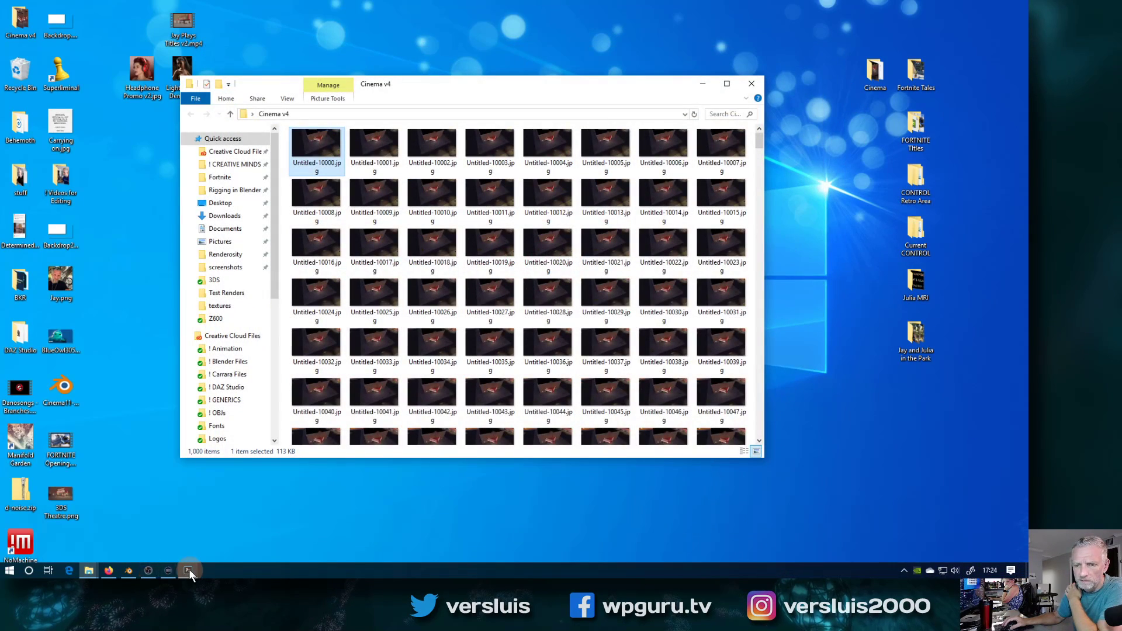
# Switch to Photoshop and set the Render Video output to Adobe Media Encoder
pyautogui.click(188, 570)
pyautogui.click(24, 6)
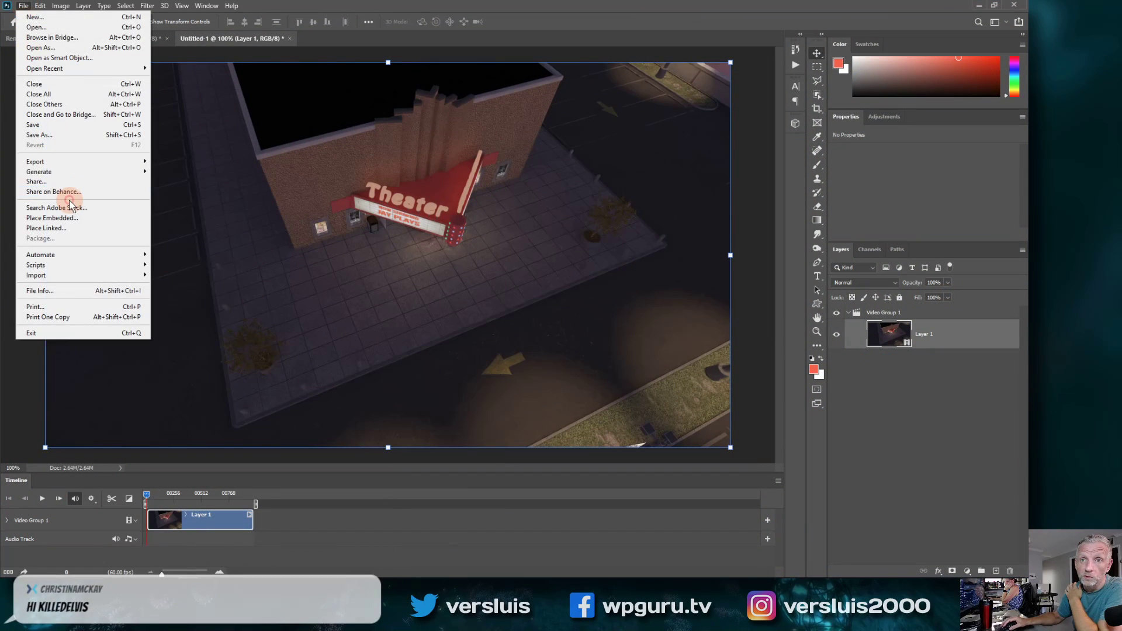
pyautogui.moveTo(82, 162)
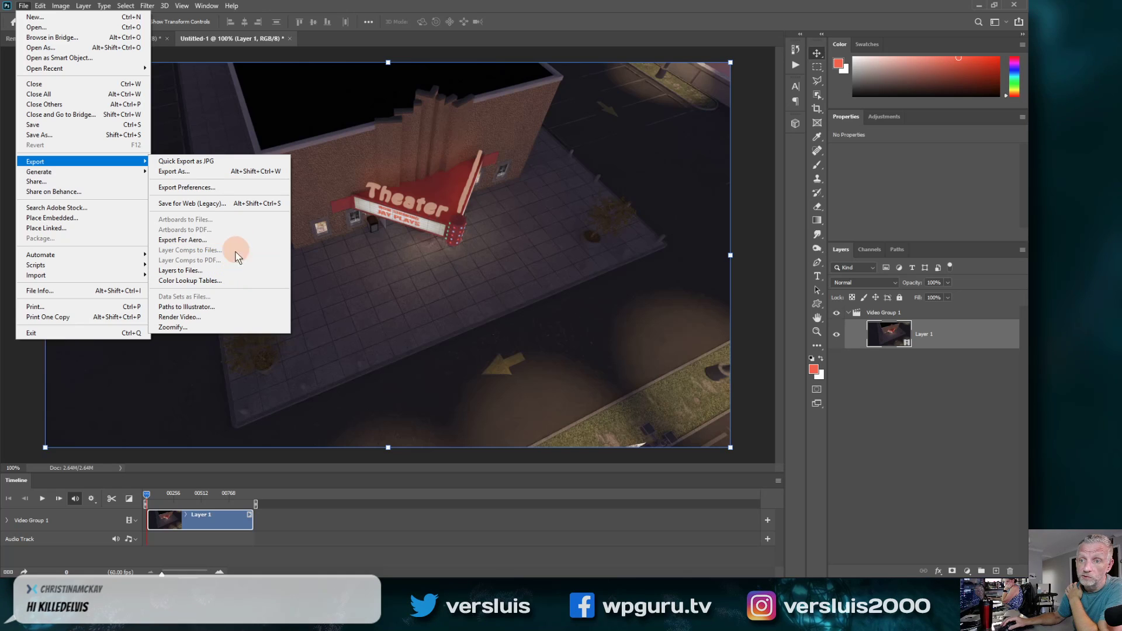
pyautogui.click(233, 316)
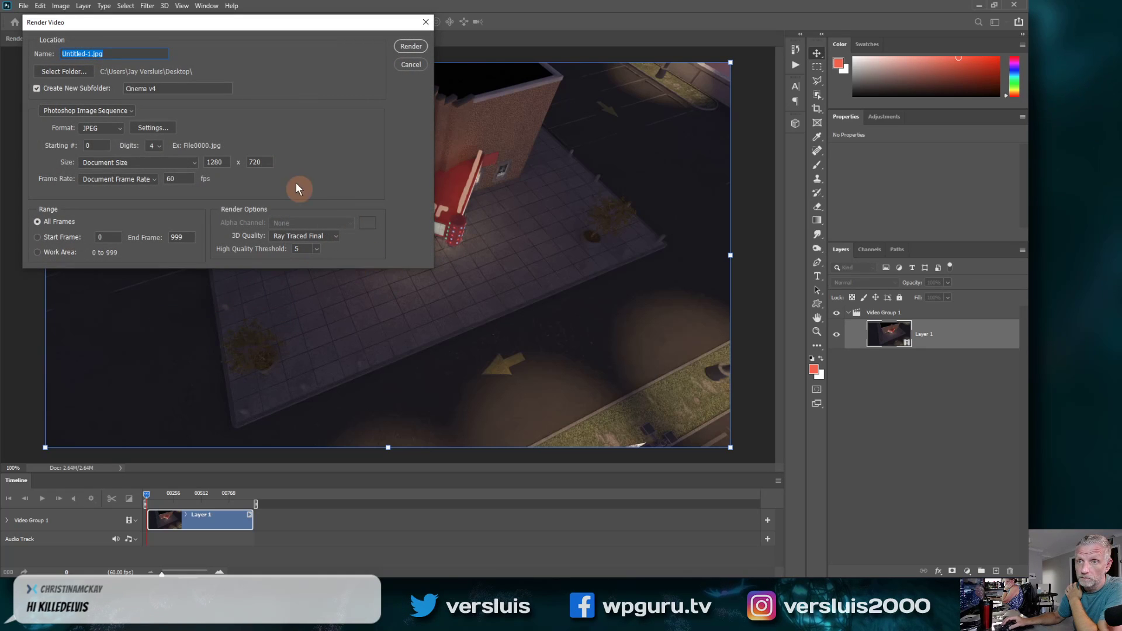
pyautogui.click(128, 111)
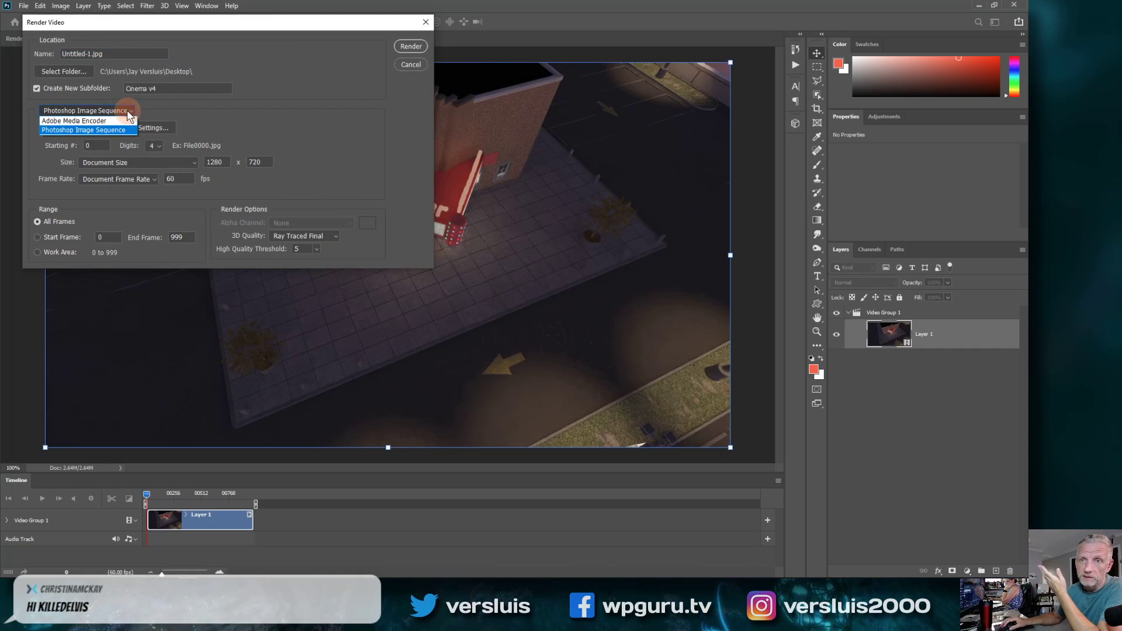
pyautogui.click(127, 121)
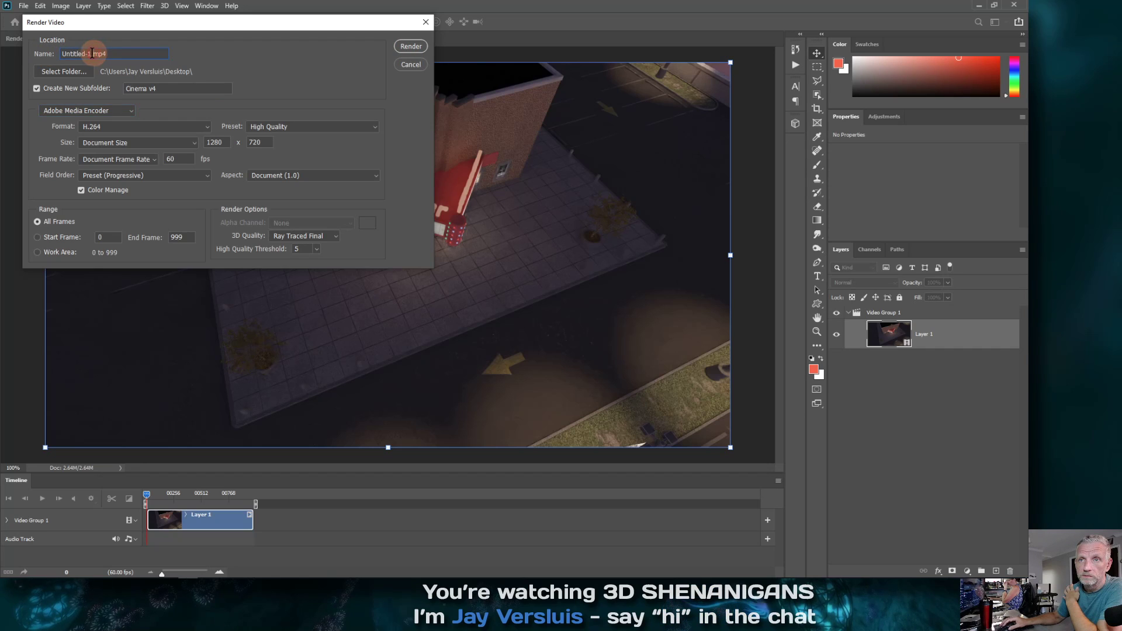
# Name the video Cinema-v4.mp4, turn off creating a new subfolder, and render it
pyautogui.moveTo(88, 53); pyautogui.dragTo(21, 58)
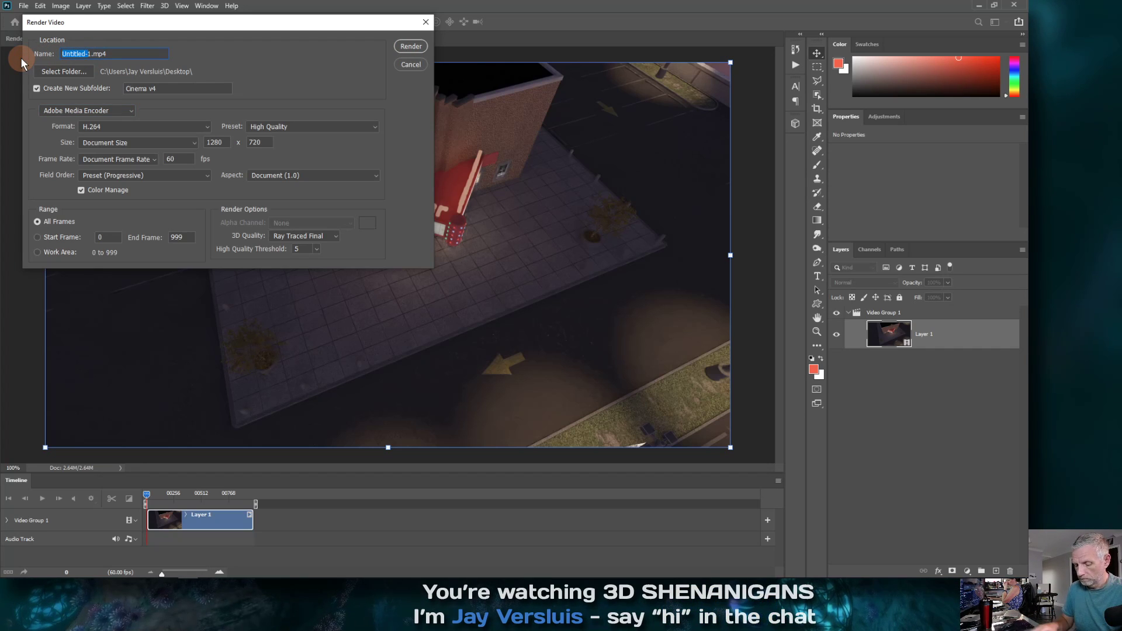
pyautogui.write('Conema')
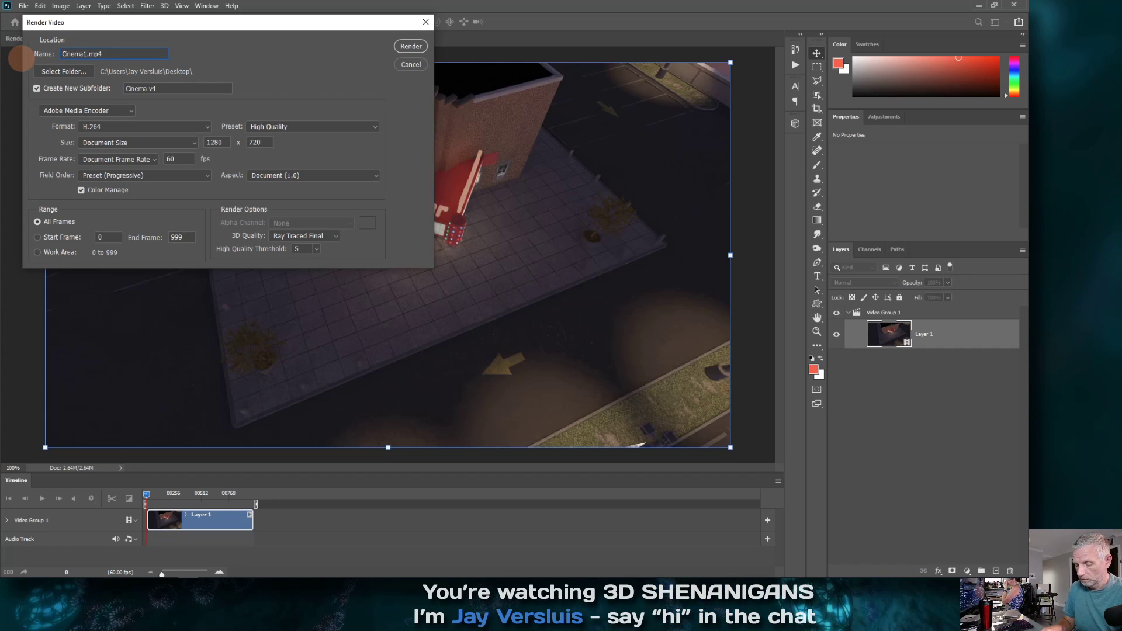
pyautogui.write('4')
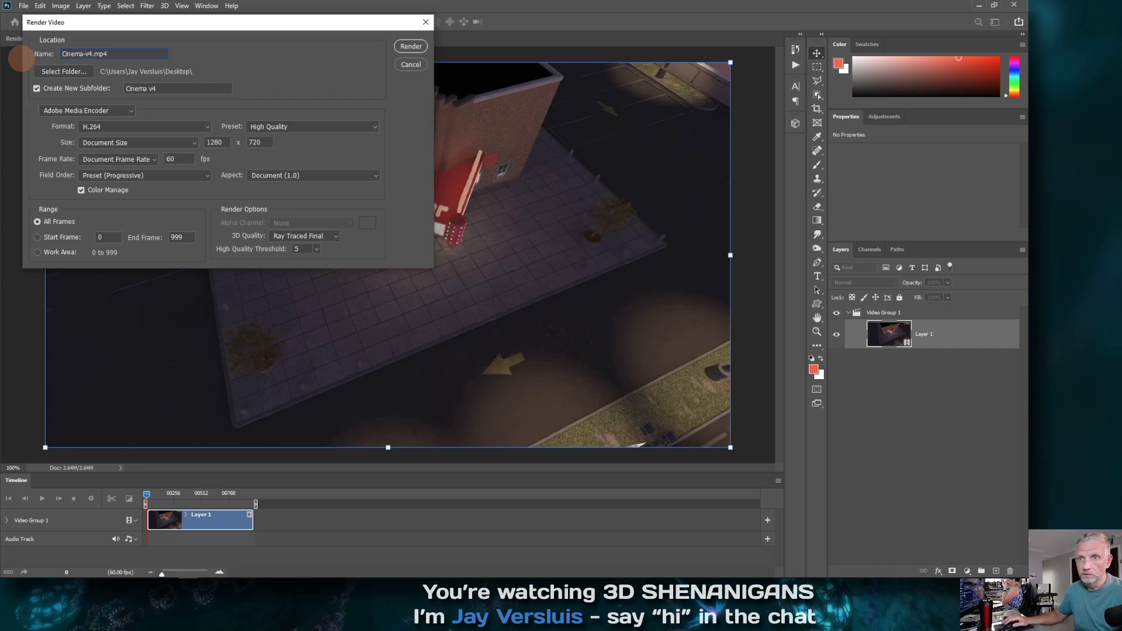
pyautogui.click(37, 88)
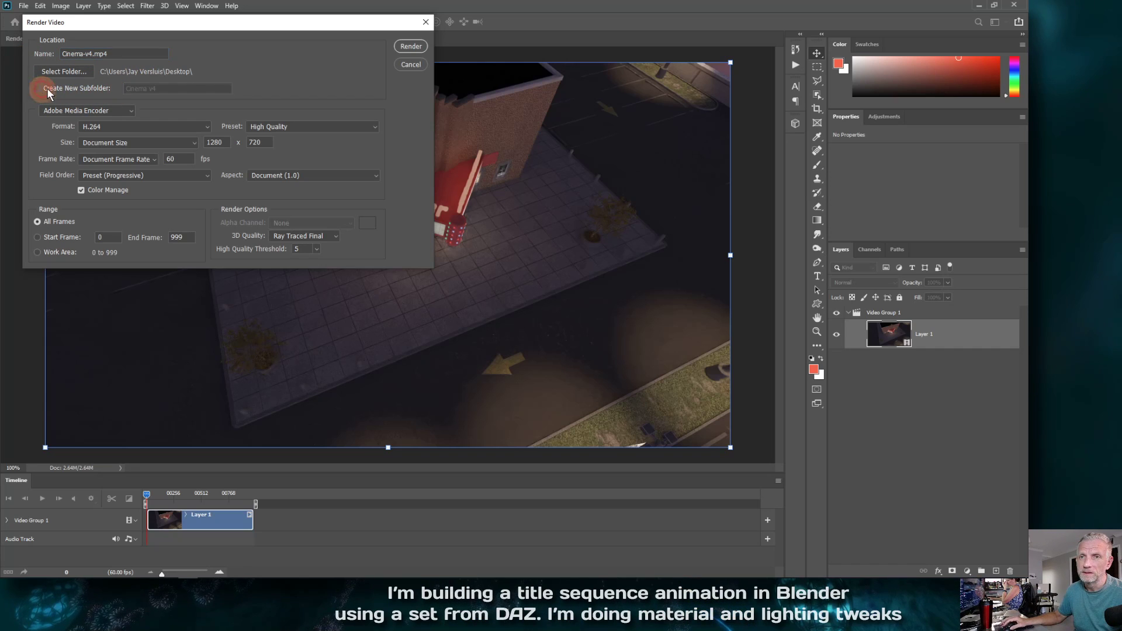
pyautogui.click(423, 48)
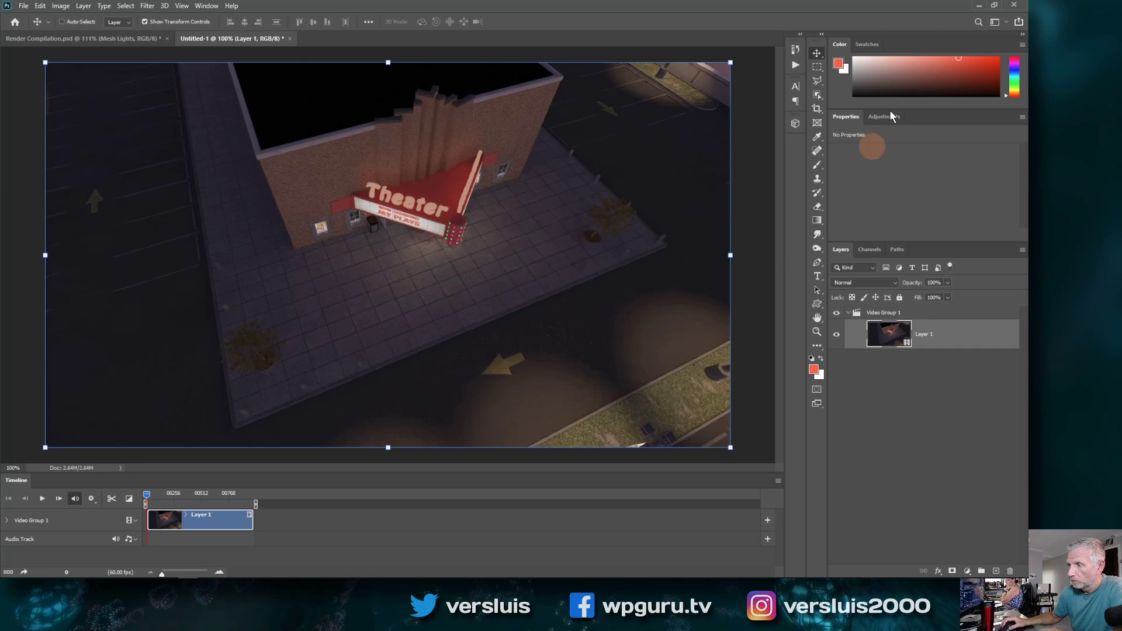
# Minimise Photoshop and view Headphone Promo v2.jpg from the desktop full screen, then close the image
pyautogui.click(980, 10)
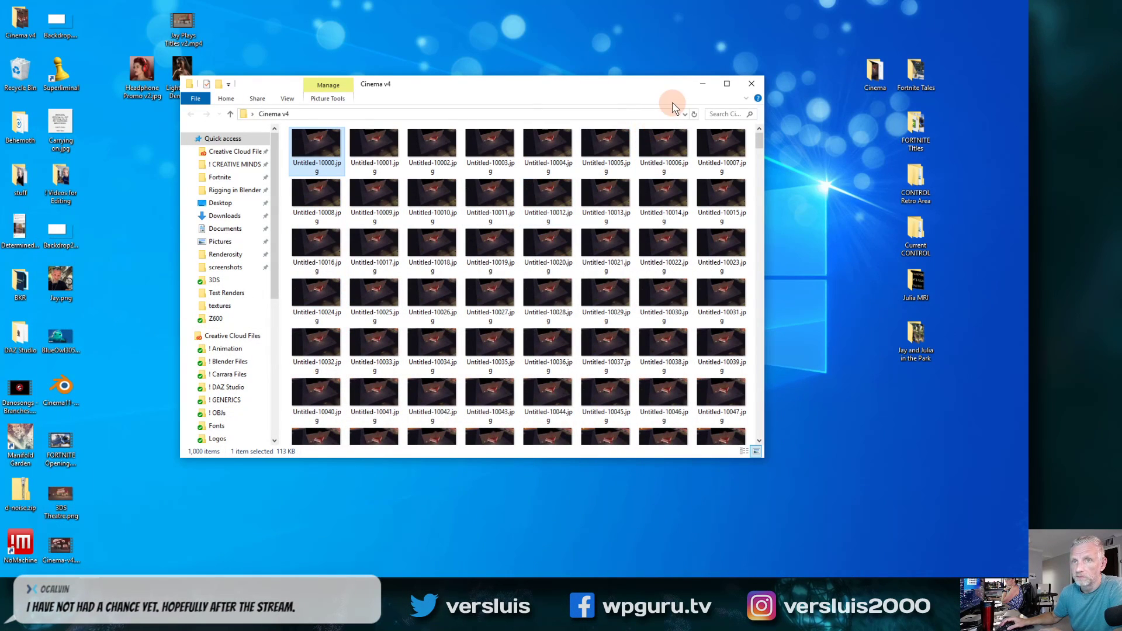
pyautogui.doubleClick(142, 72)
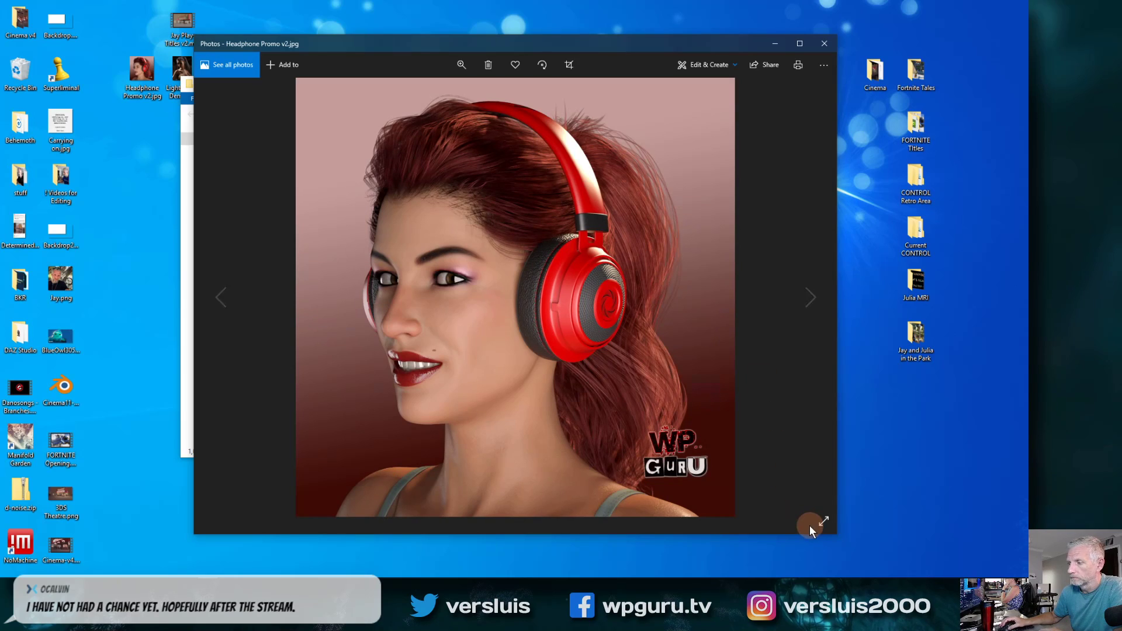
pyautogui.click(815, 521)
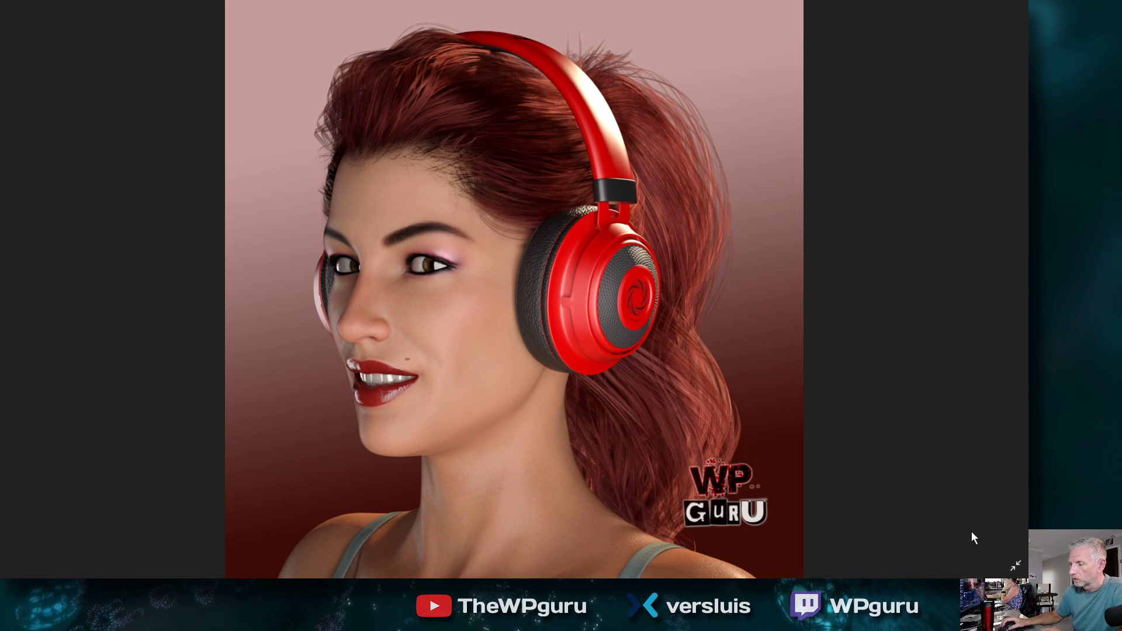
pyautogui.click(1009, 559)
pyautogui.click(820, 40)
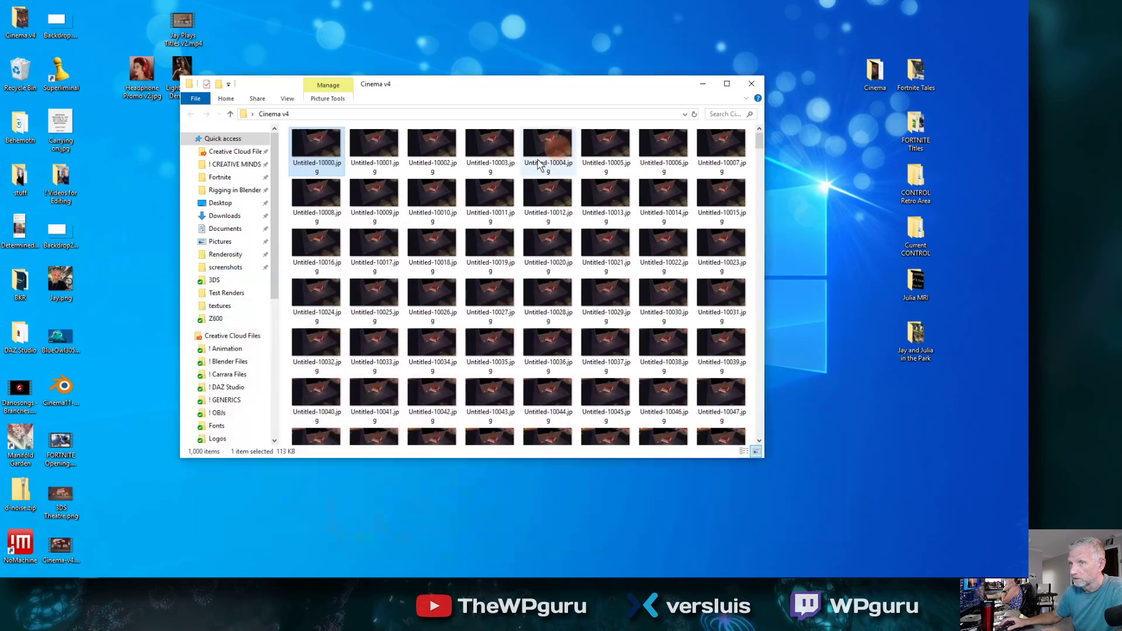
# Minimise the Cinema v4 folder, open the Cinema-v4 video from the desktop, and scrub back to the theater exterior at about 2 seconds
pyautogui.click(702, 83)
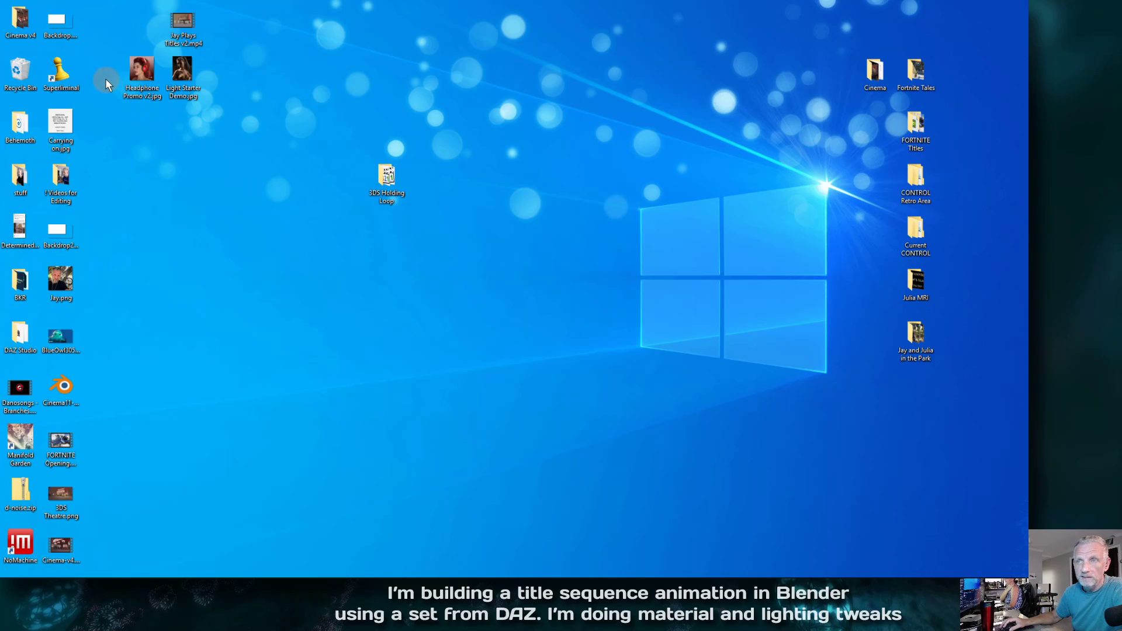
pyautogui.doubleClick(69, 539)
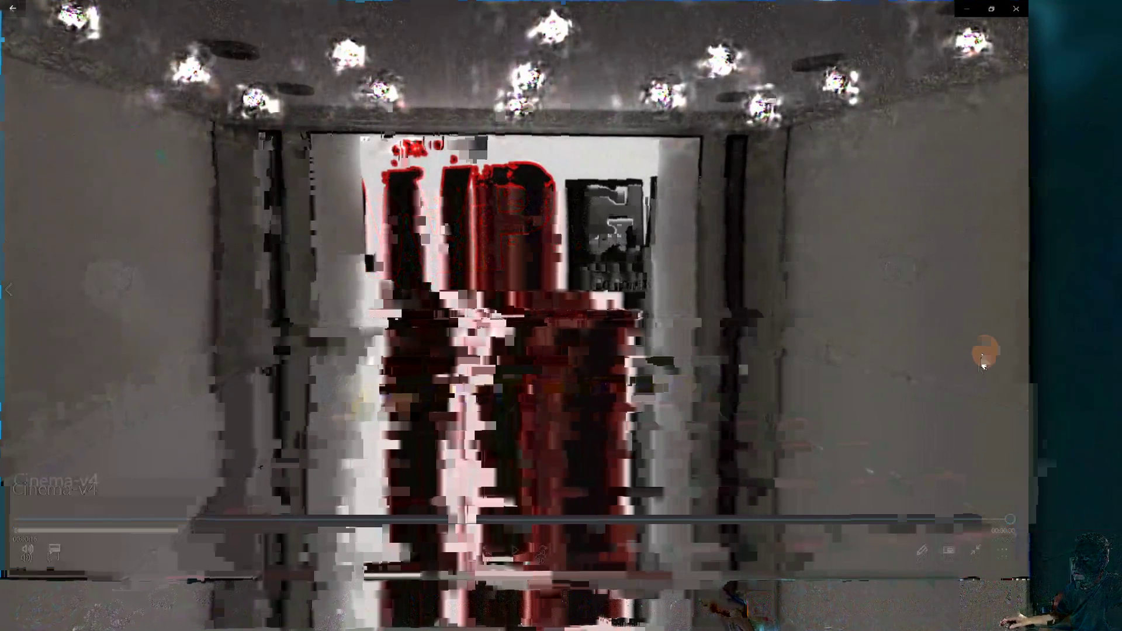
pyautogui.moveTo(1009, 530)
pyautogui.mouseDown()
pyautogui.moveTo(915, 535)
pyautogui.moveTo(970, 538)
pyautogui.mouseUp()
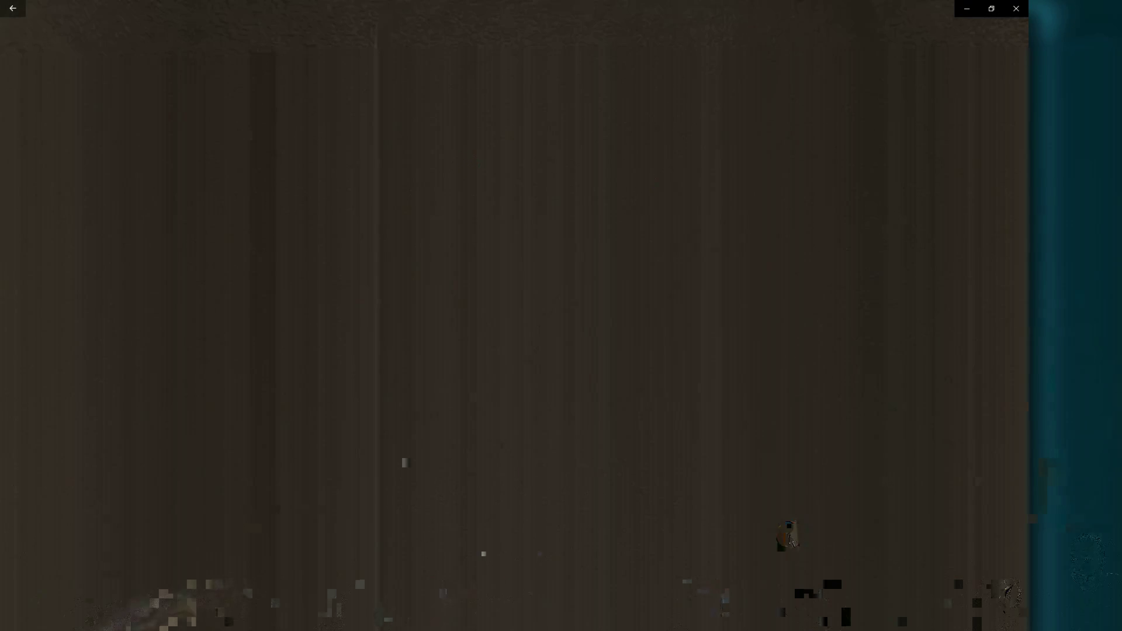
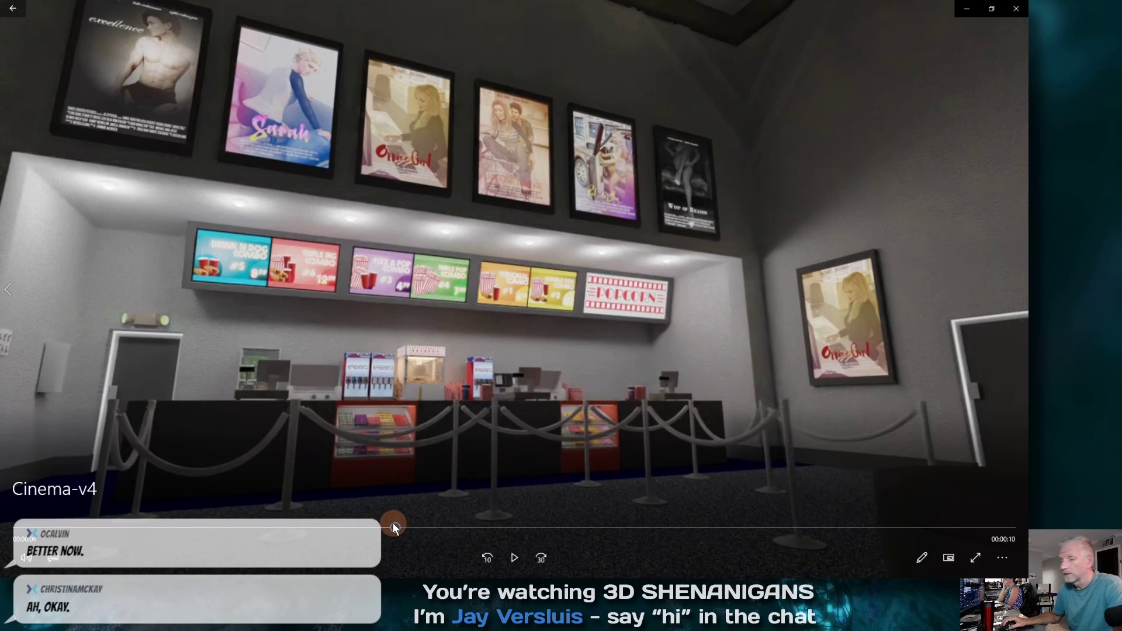
pyautogui.moveTo(393, 522); pyautogui.dragTo(226, 535)
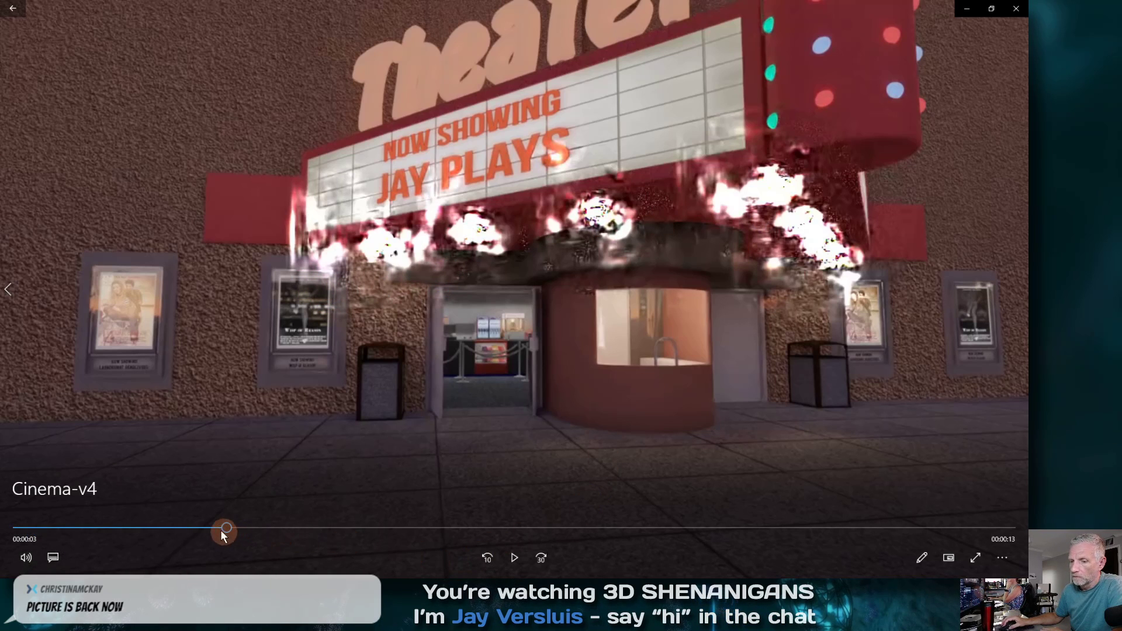
pyautogui.moveTo(228, 532); pyautogui.dragTo(177, 538)
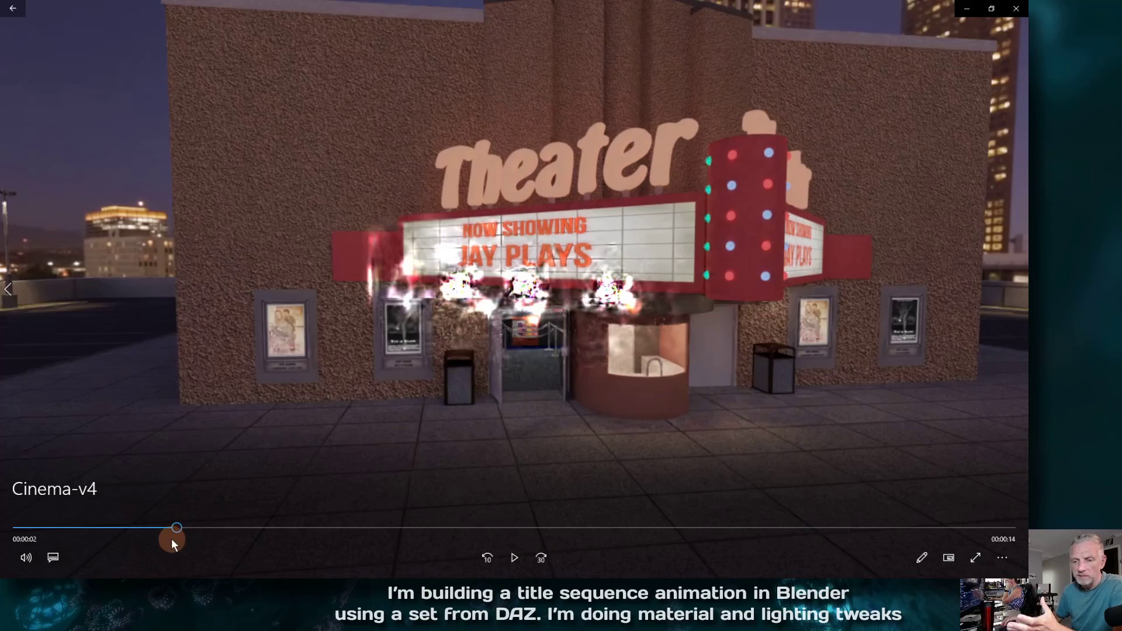
pyautogui.moveTo(182, 533)
pyautogui.mouseDown()
pyautogui.moveTo(354, 532)
pyautogui.moveTo(176, 531)
pyautogui.mouseUp()
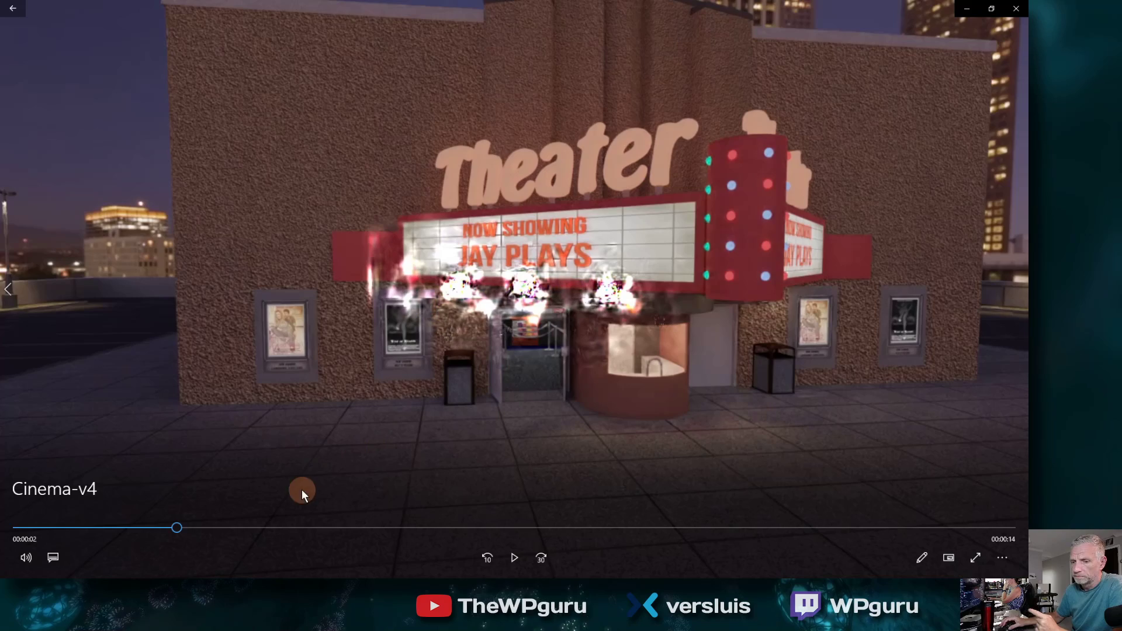
# Scrub the Cinema-v4 video forward through the foyer, corridor and auditorium shots to about 15 seconds, then close the player
pyautogui.moveTo(177, 531); pyautogui.dragTo(353, 511)
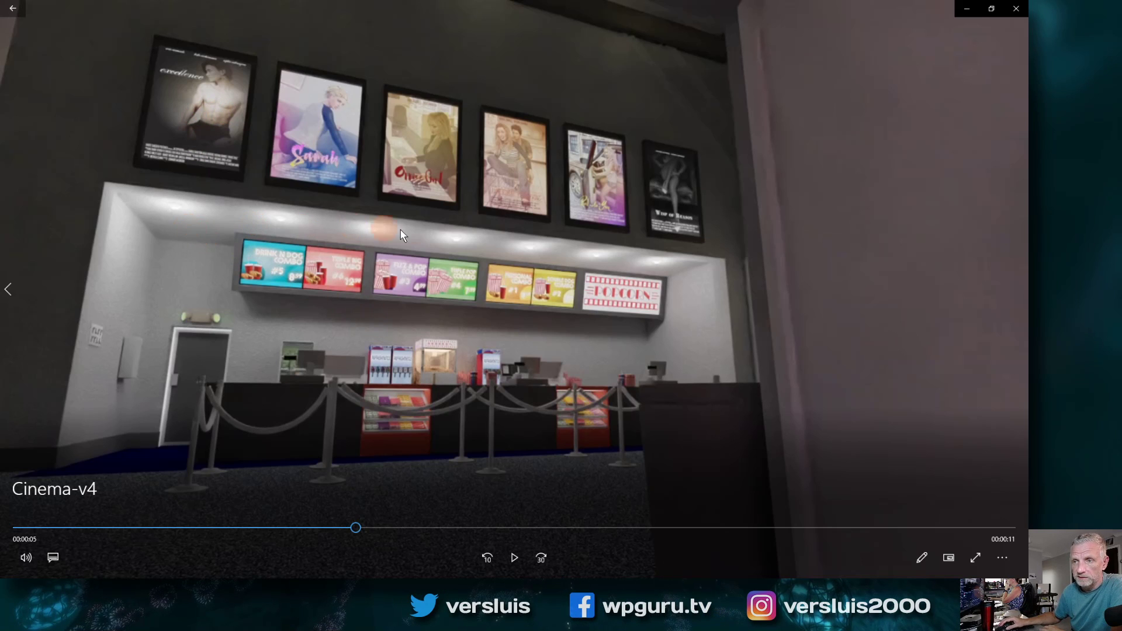
pyautogui.moveTo(355, 527); pyautogui.dragTo(710, 531)
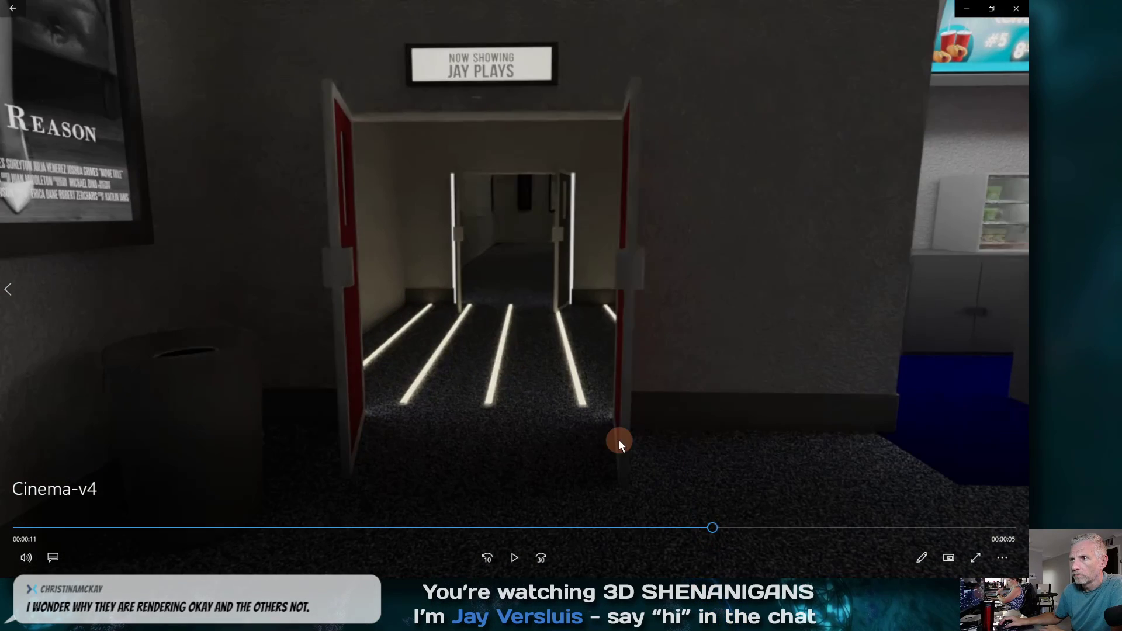
pyautogui.moveTo(713, 531); pyautogui.dragTo(743, 519)
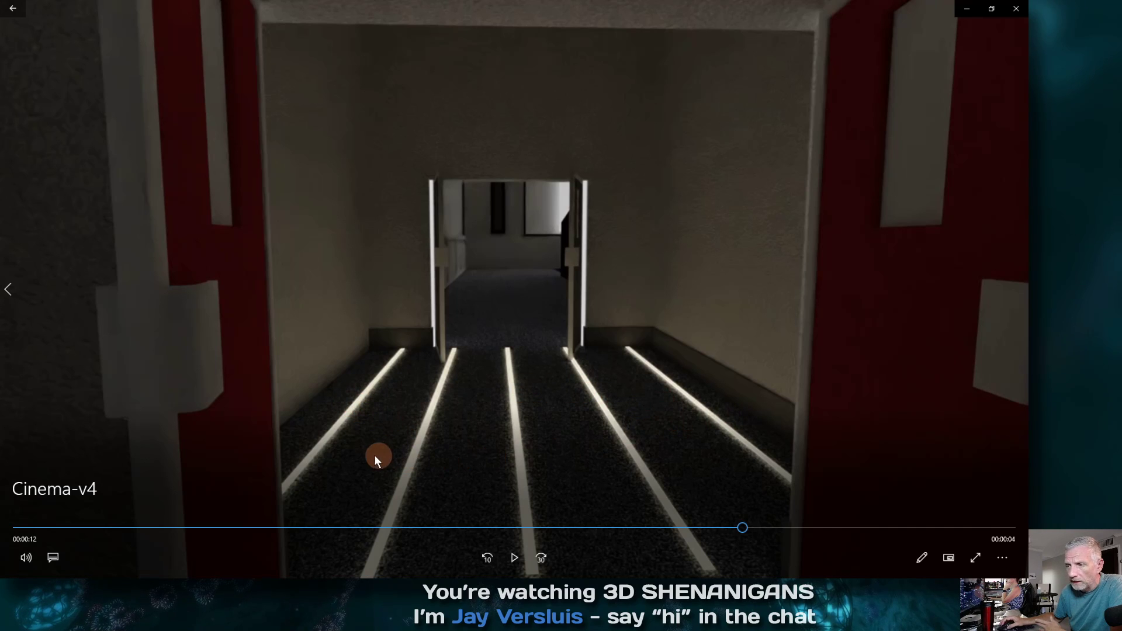
pyautogui.moveTo(742, 528); pyautogui.dragTo(913, 524)
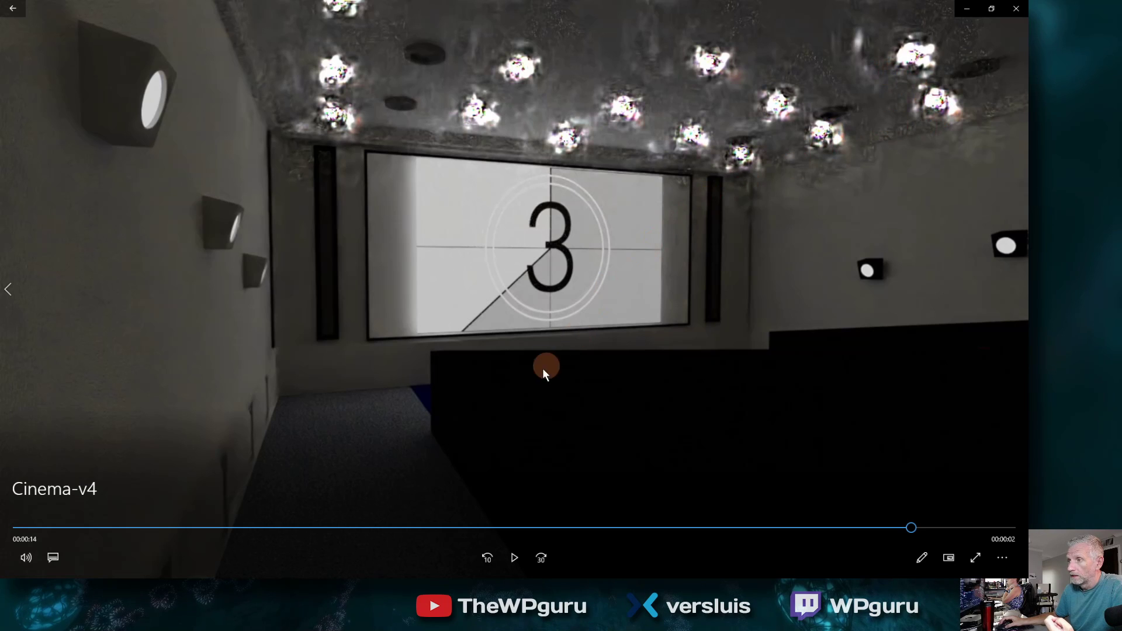
pyautogui.moveTo(912, 527); pyautogui.dragTo(962, 526)
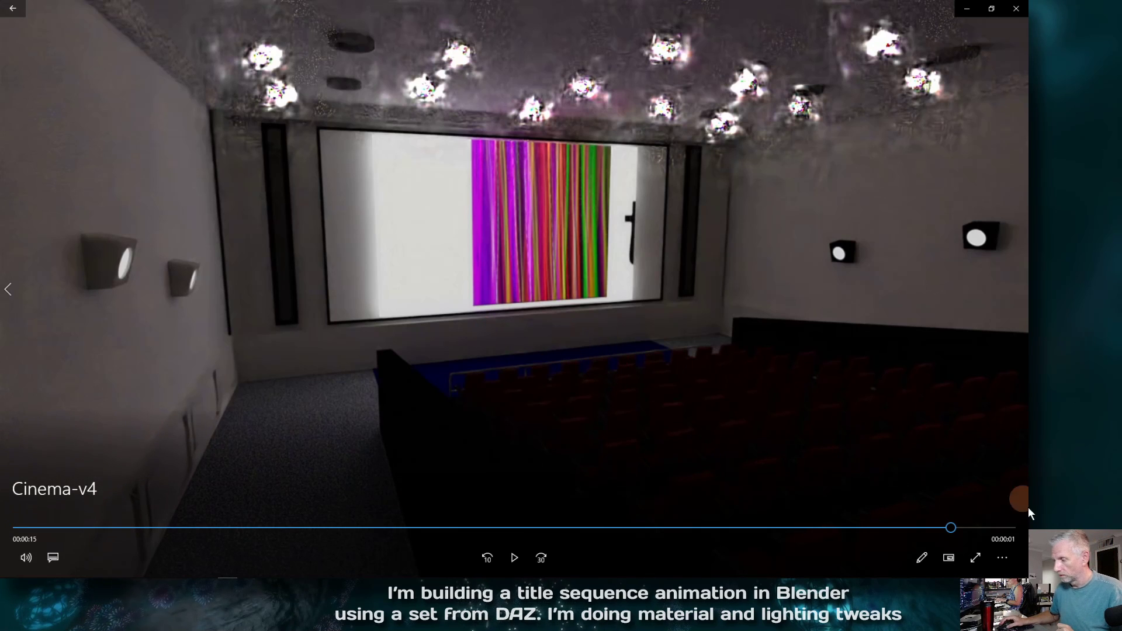
pyautogui.click(974, 558)
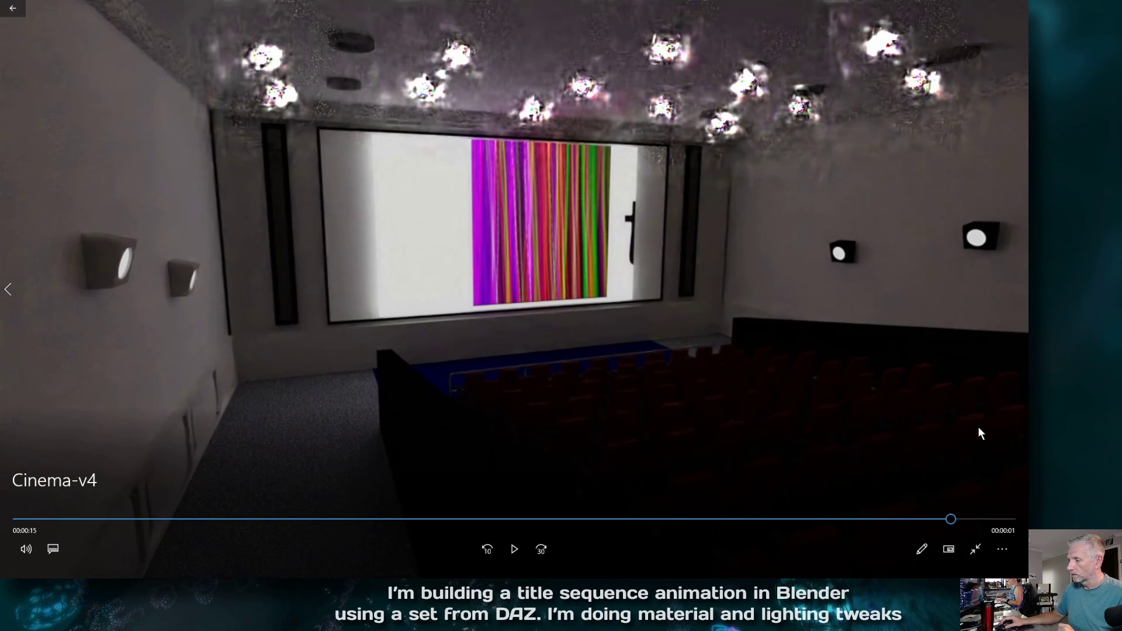
pyautogui.click(976, 549)
pyautogui.click(1016, 9)
# Close the remaining background window, then bring up OBS to check the stream and minimise it
pyautogui.moveTo(220, 577)
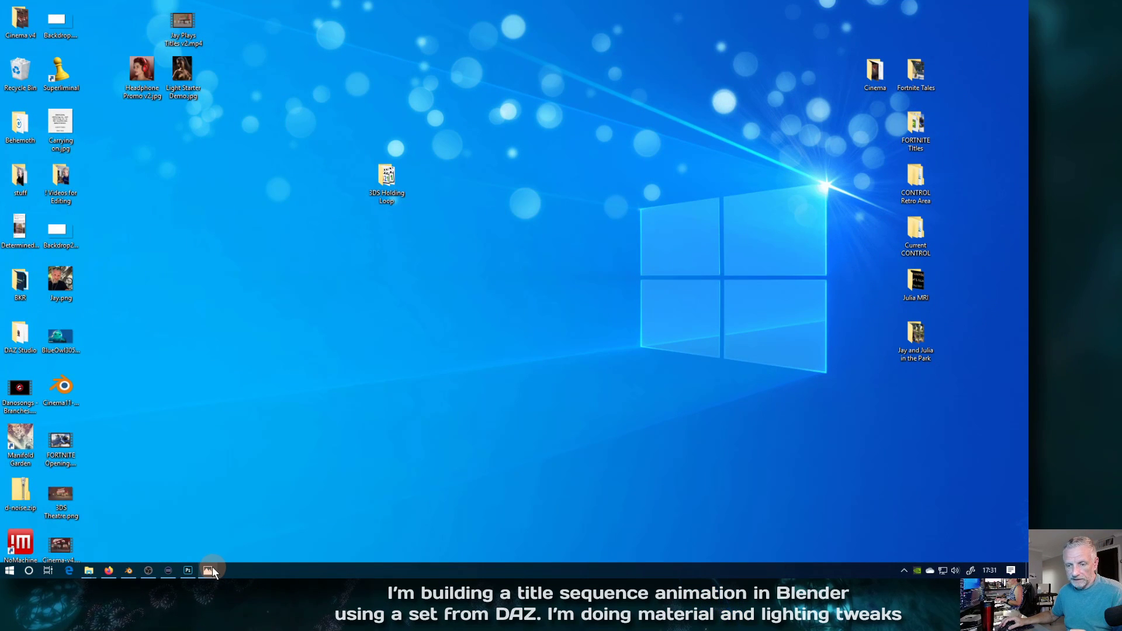
pyautogui.click(212, 569)
pyautogui.click(820, 47)
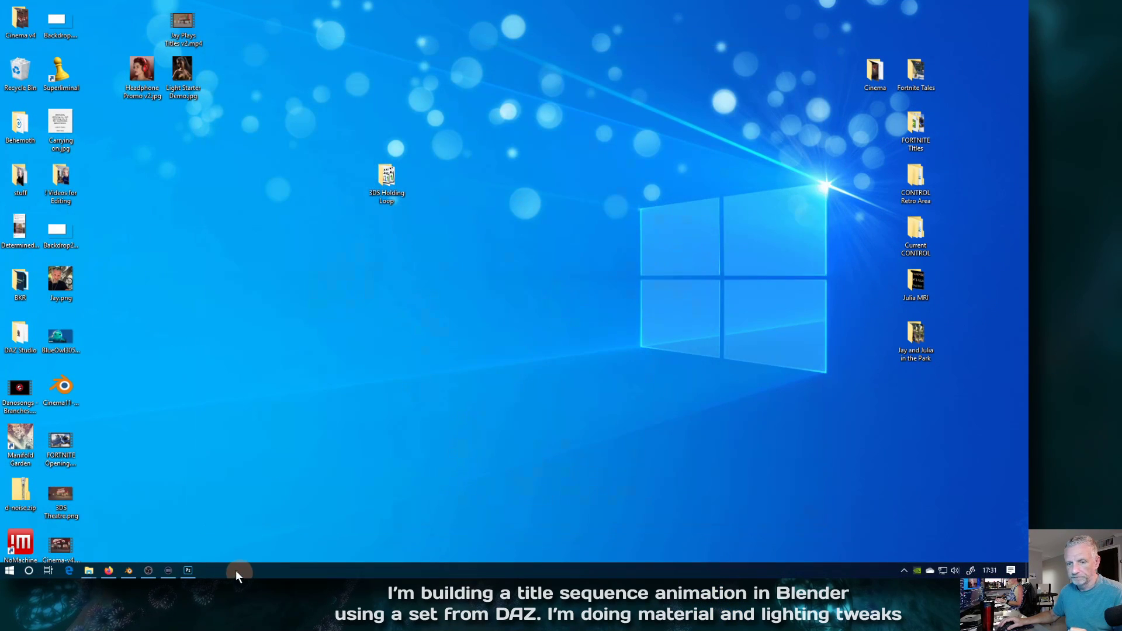
pyautogui.click(149, 572)
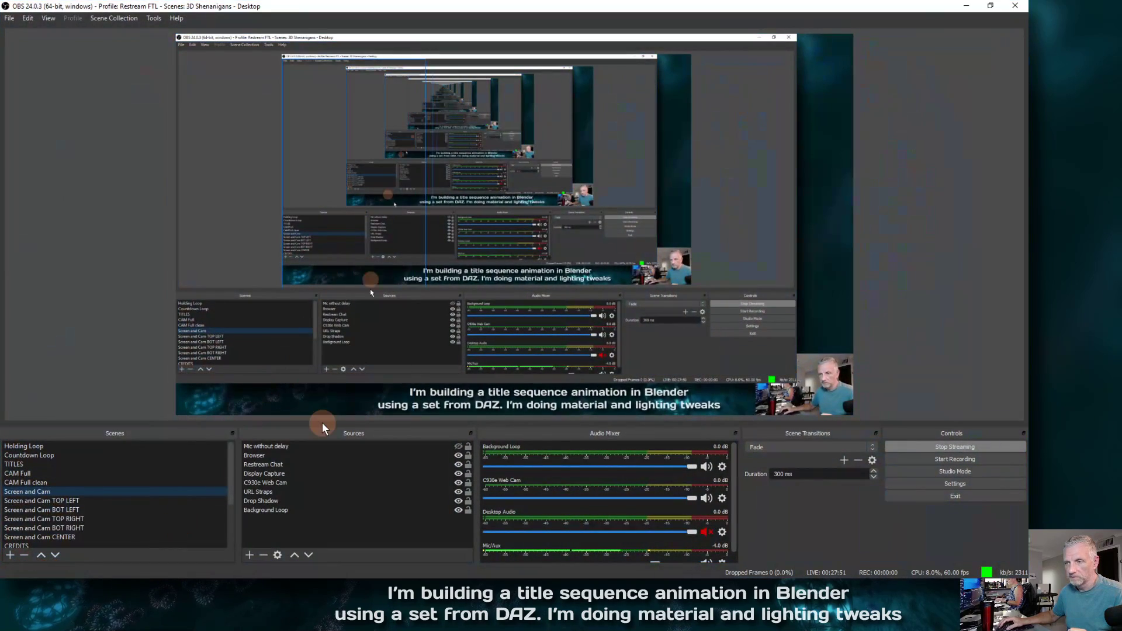
pyautogui.click(969, 6)
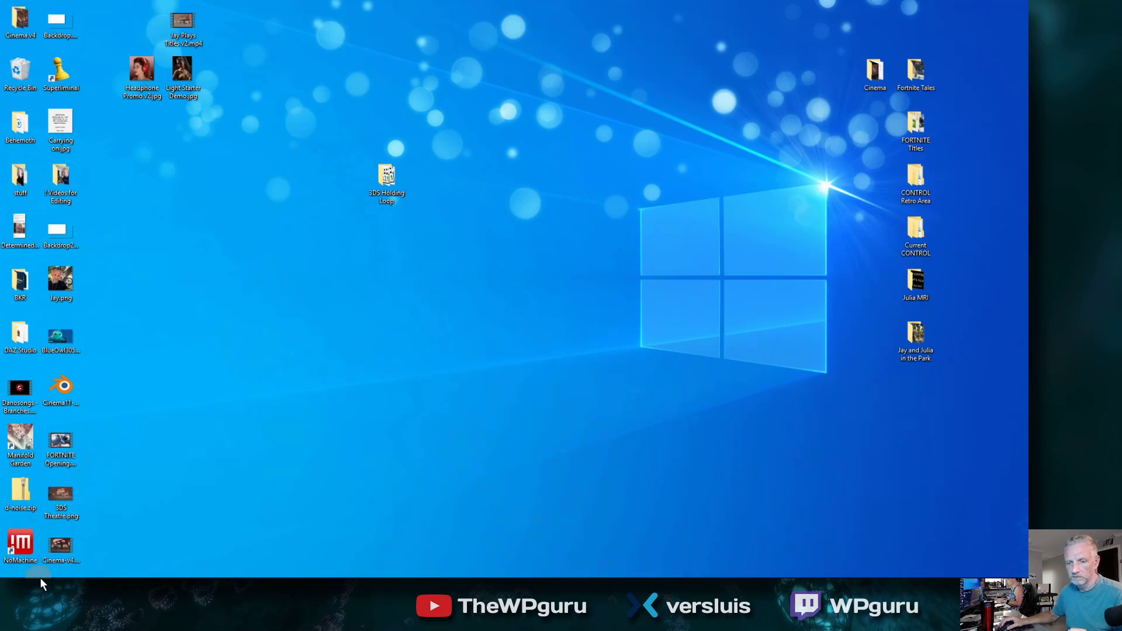
# Switch to Blender and open the recent file Cinema12.blend
pyautogui.moveTo(94, 570)
pyautogui.click(130, 571)
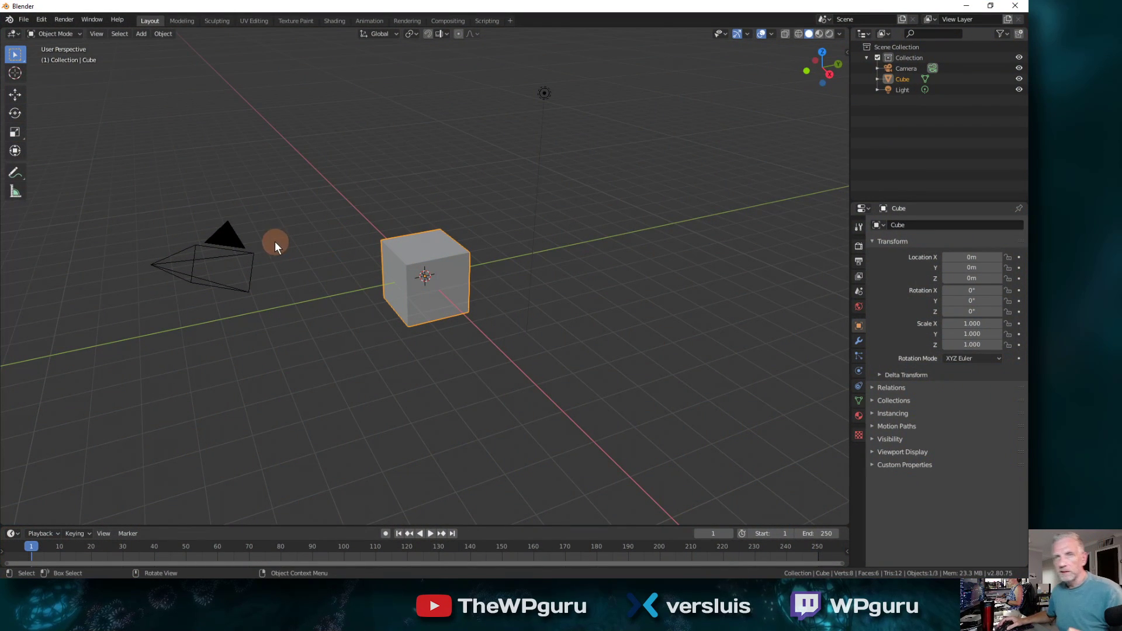
pyautogui.click(23, 19)
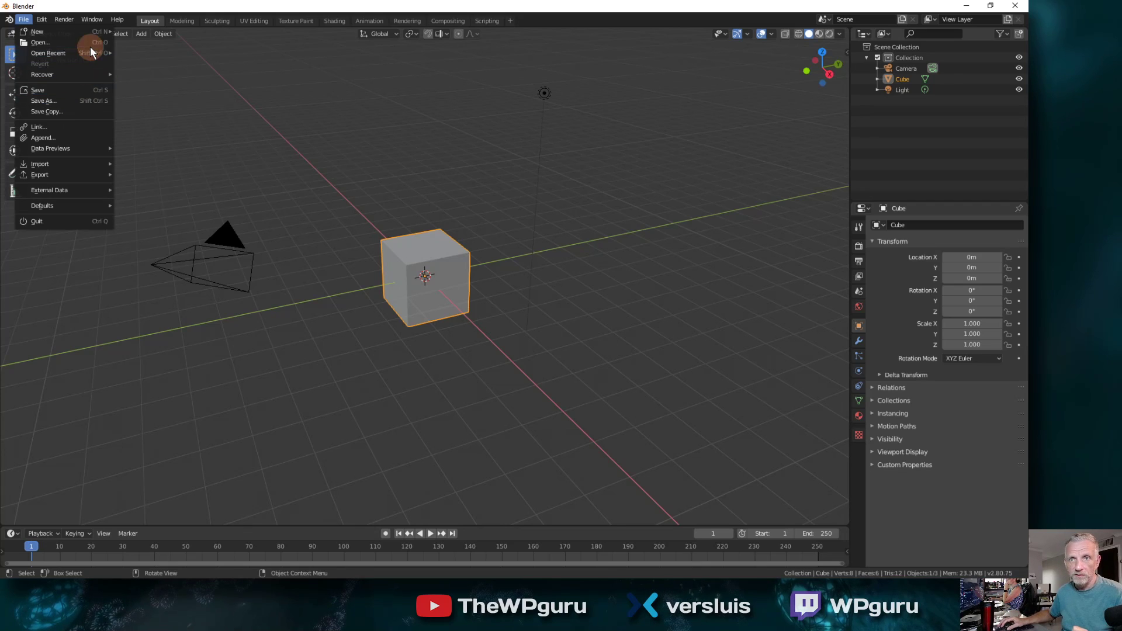
pyautogui.moveTo(90, 53)
pyautogui.click(147, 53)
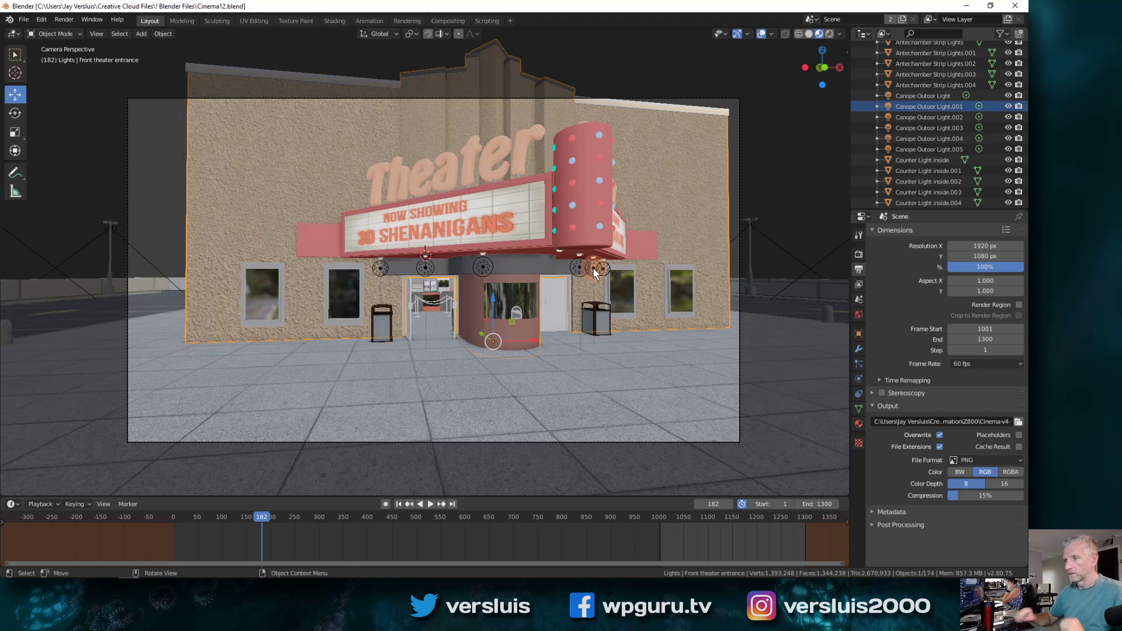
# Go to frame 233, select the canopy outdoor light above the theater entrance, and inspect its light settings
pyautogui.scroll(-1, 449, 471)
pyautogui.moveTo(261, 515); pyautogui.dragTo(287, 516)
pyautogui.scroll(2, 395, 366)
pyautogui.click(389, 216)
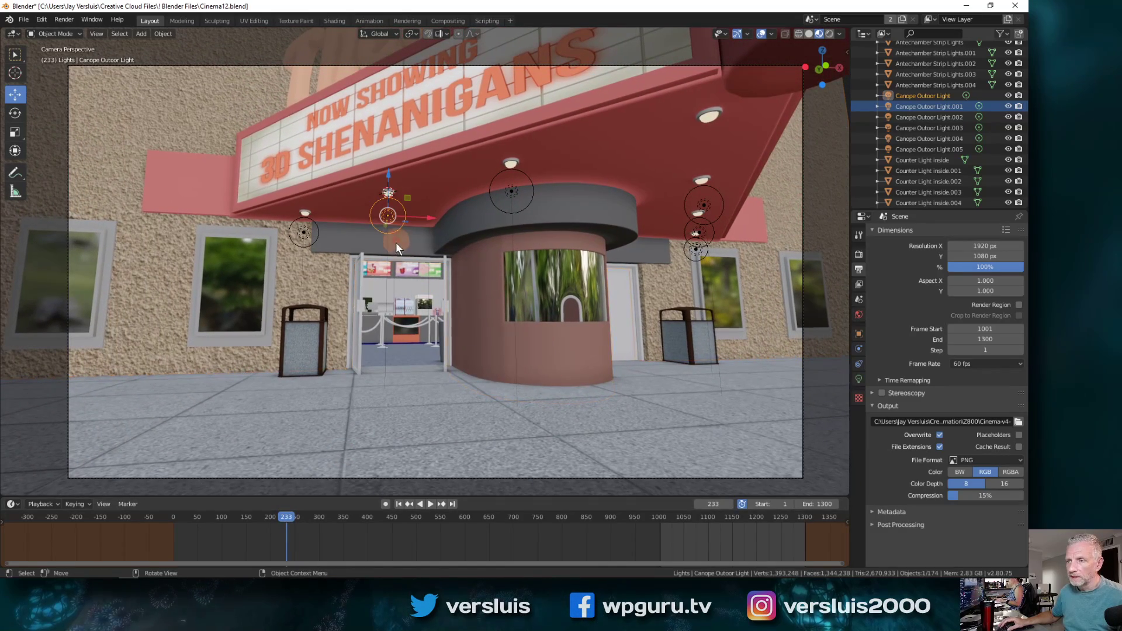
pyautogui.moveTo(398, 275); pyautogui.dragTo(453, 259, button='middle')
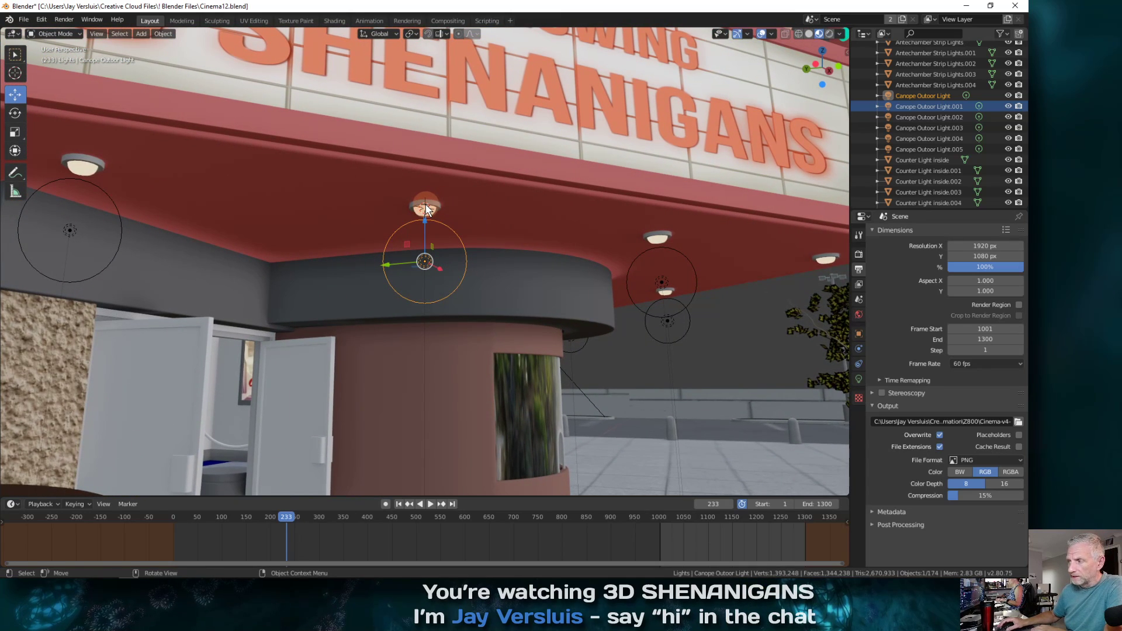
pyautogui.click(859, 379)
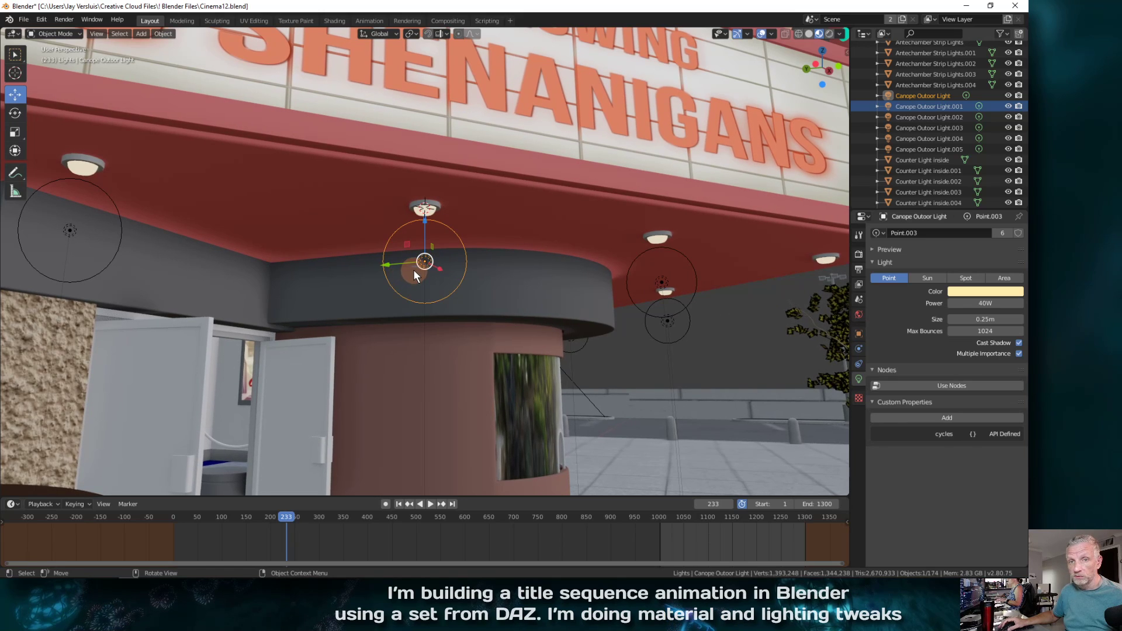
pyautogui.moveTo(531, 378); pyautogui.dragTo(453, 395, button='middle')
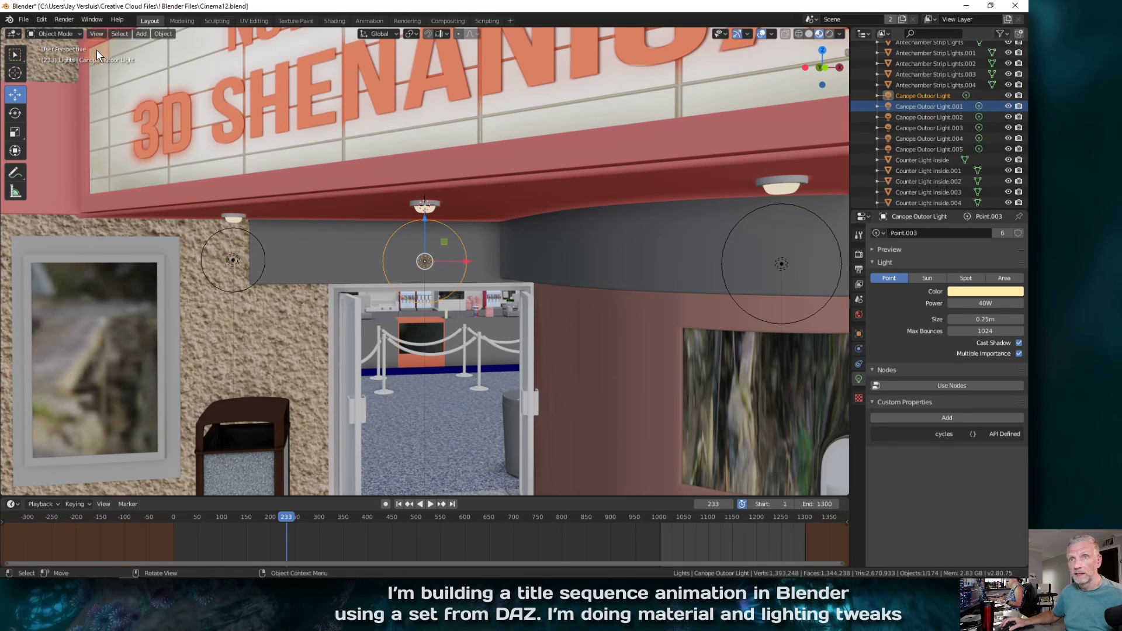
# Make the Blender window full screen and view the foyer counter through the camera at frame 466
pyautogui.click(92, 19)
pyautogui.click(111, 57)
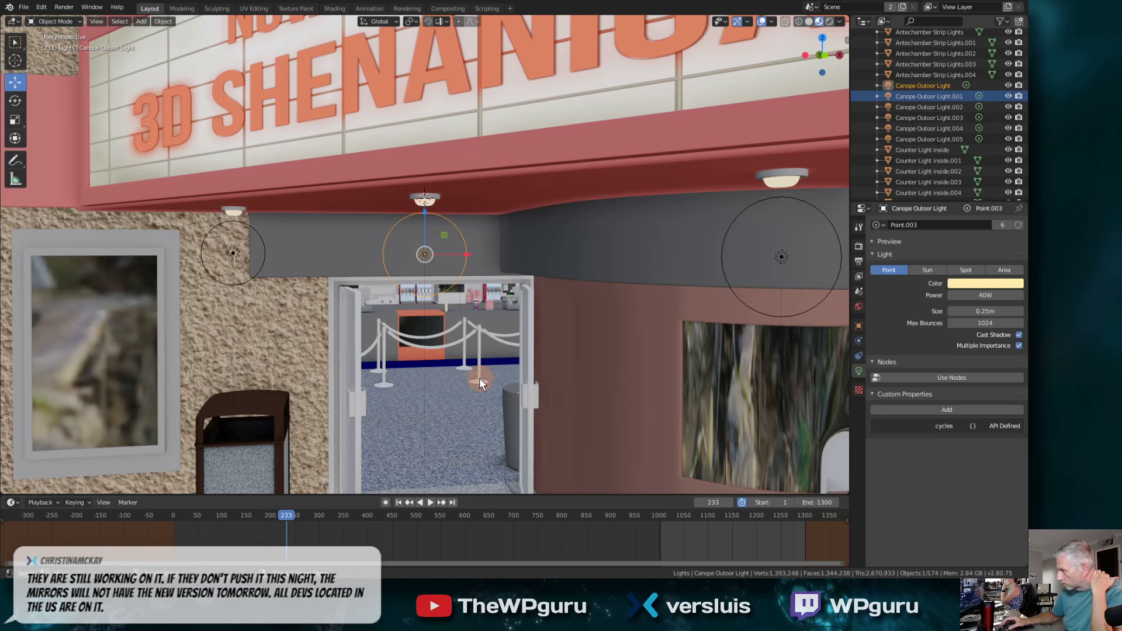
pyautogui.moveTo(423, 387)
pyautogui.mouseDown(button='middle')
pyautogui.moveTo(407, 396)
pyautogui.moveTo(427, 382)
pyautogui.mouseUp(button='middle')
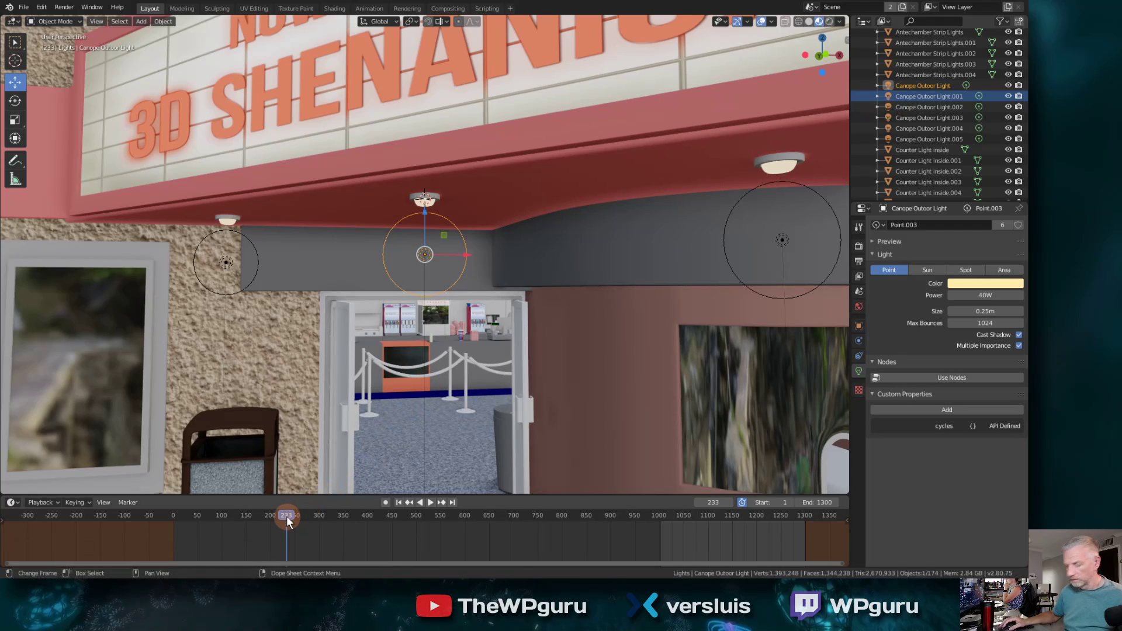
pyautogui.press('KP_0')
pyautogui.moveTo(288, 514); pyautogui.dragTo(400, 522)
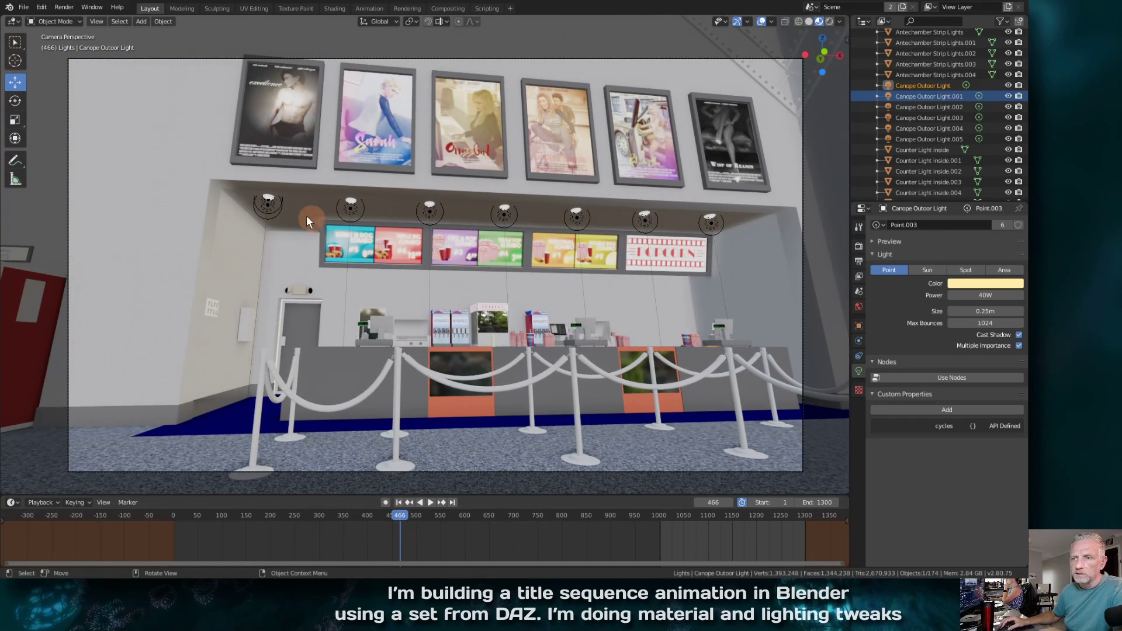
# Select the Point light at the first ceiling fixture above the counter, focus the view on it, and select the overlapping Point.001
pyautogui.click(268, 204)
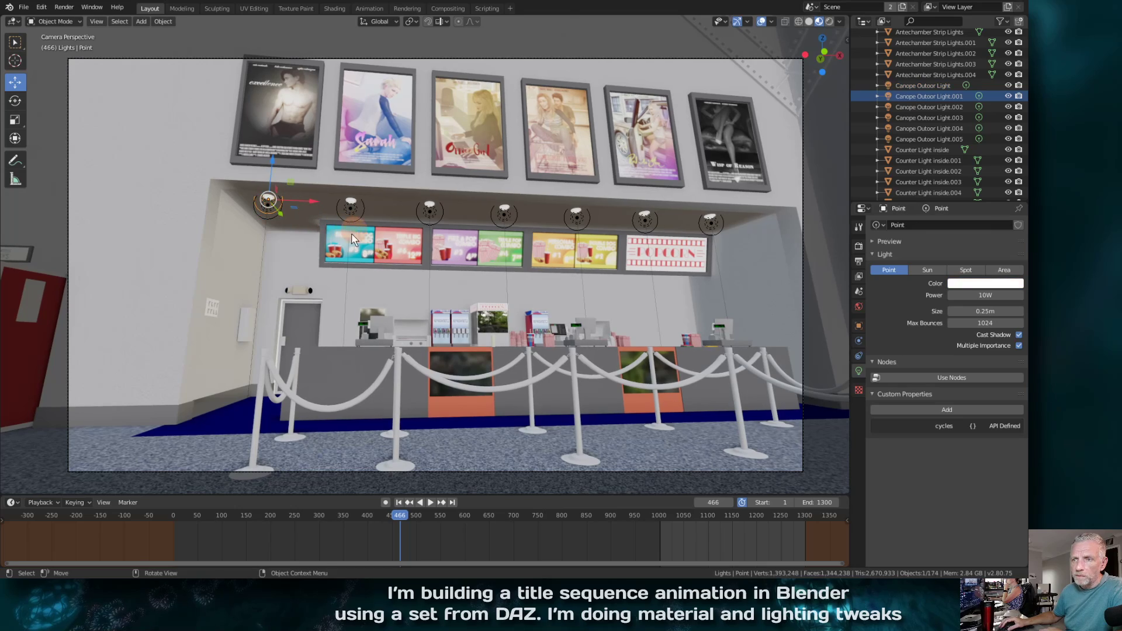
pyautogui.moveTo(327, 271)
pyautogui.mouseDown(button='middle')
pyautogui.moveTo(365, 275)
pyautogui.moveTo(366, 261)
pyautogui.moveTo(349, 269)
pyautogui.mouseUp(button='middle')
pyautogui.press('KP_Decimal')
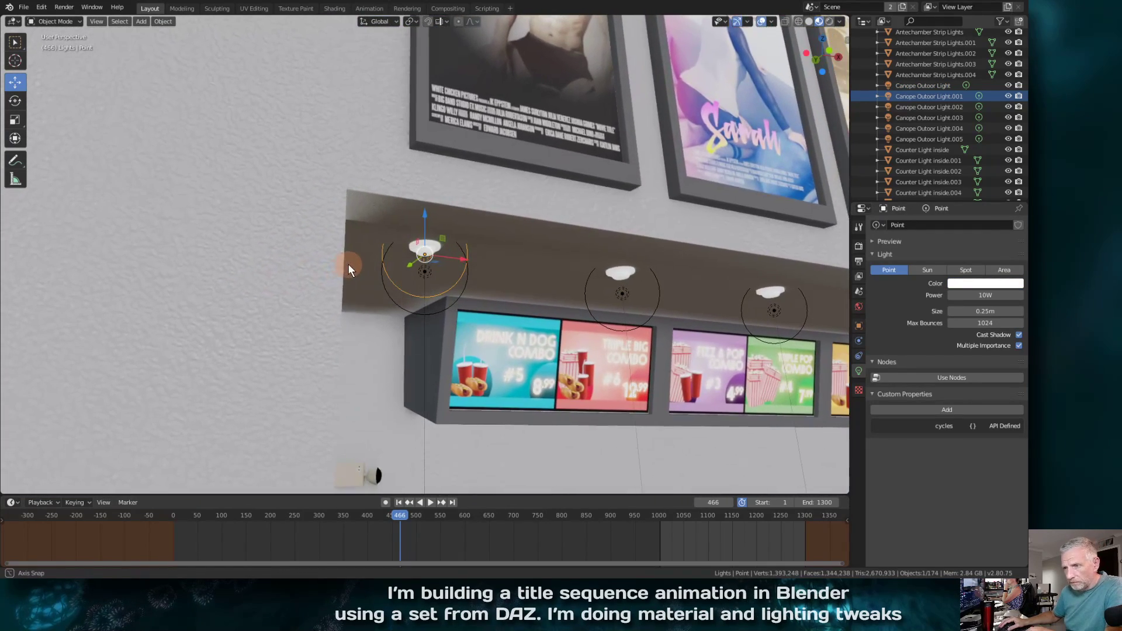
pyautogui.click(425, 274)
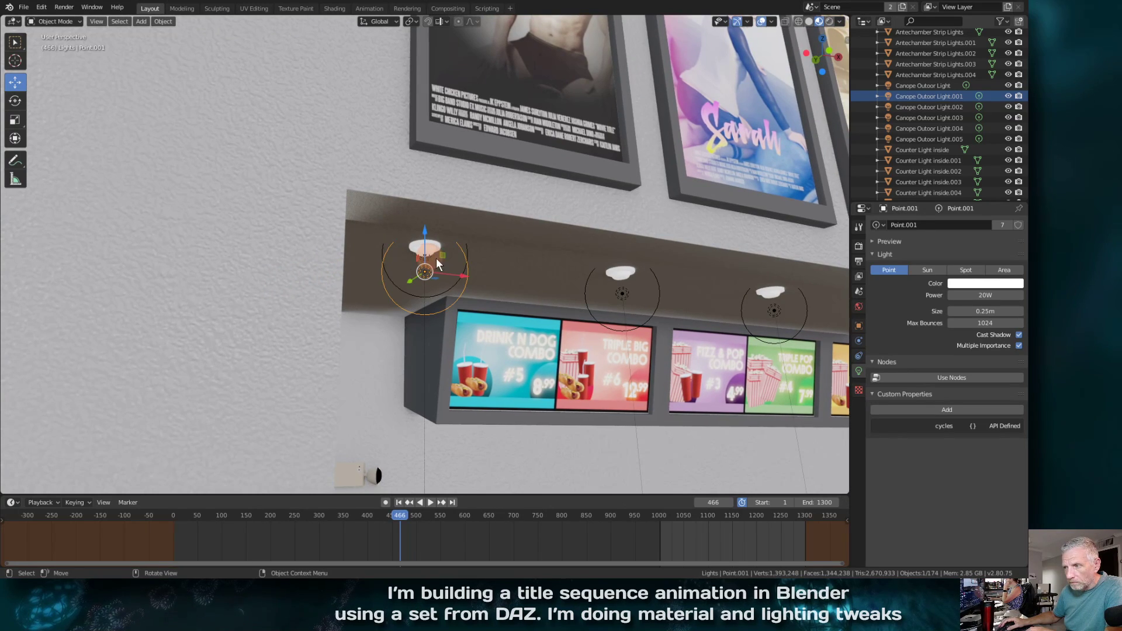
# Look closely at the two overlapping lights below the fixture and hide Point.001 in the viewport
pyautogui.click(426, 256)
pyautogui.click(426, 256)
pyautogui.moveTo(431, 278); pyautogui.dragTo(432, 278, button='middle')
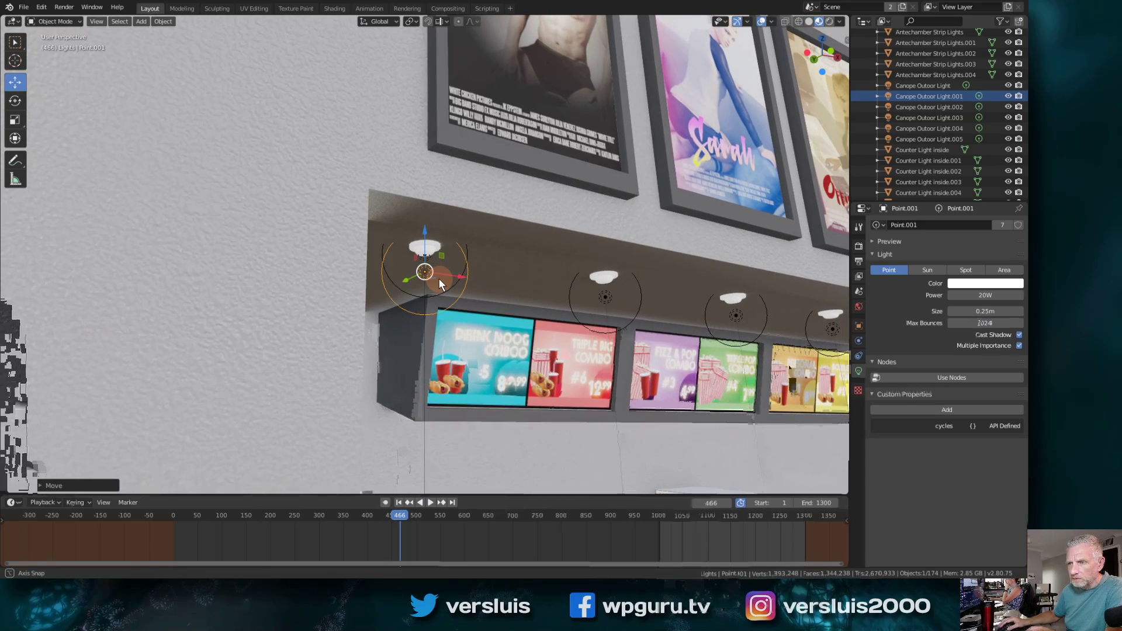
pyautogui.scroll(5, 436, 278)
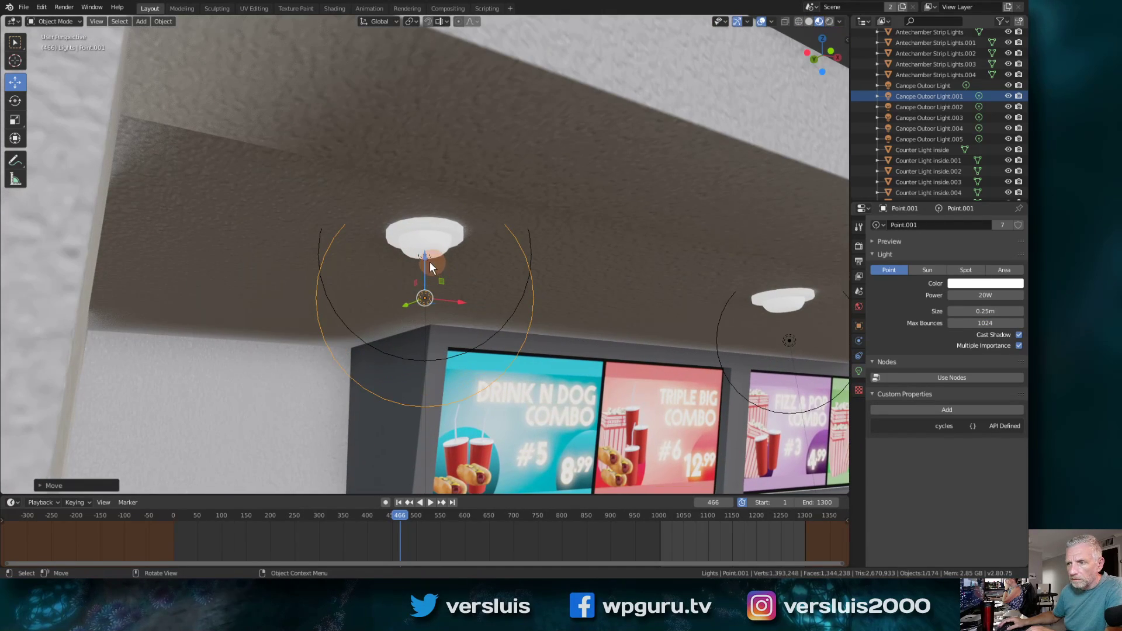
pyautogui.moveTo(419, 257); pyautogui.dragTo(420, 257)
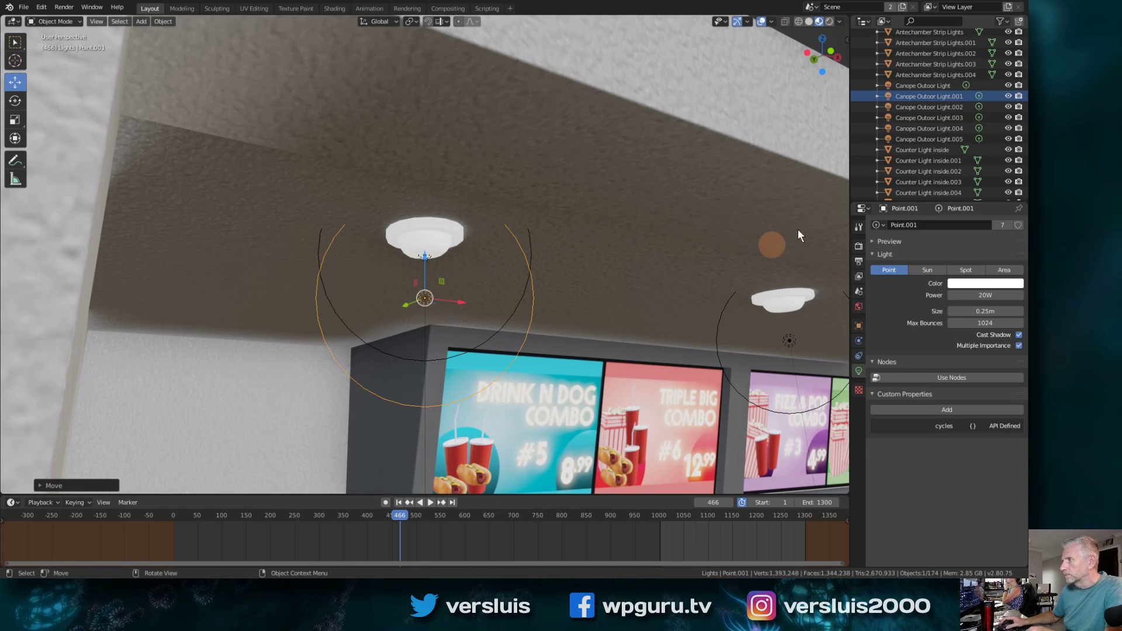
pyautogui.scroll(-5, 941, 119)
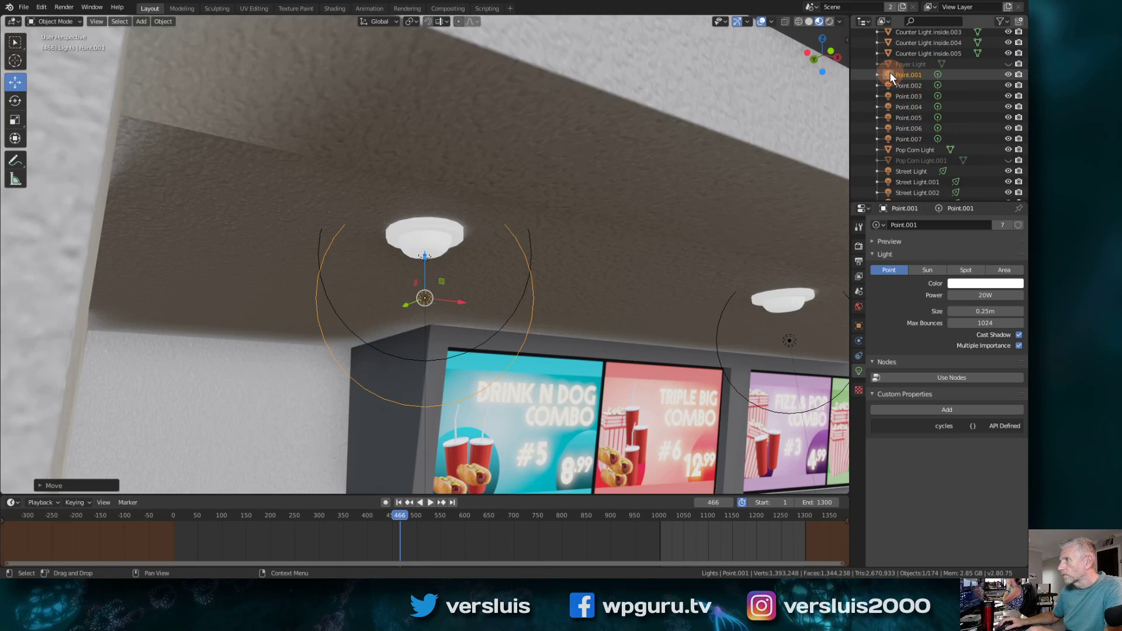
pyautogui.click(1009, 75)
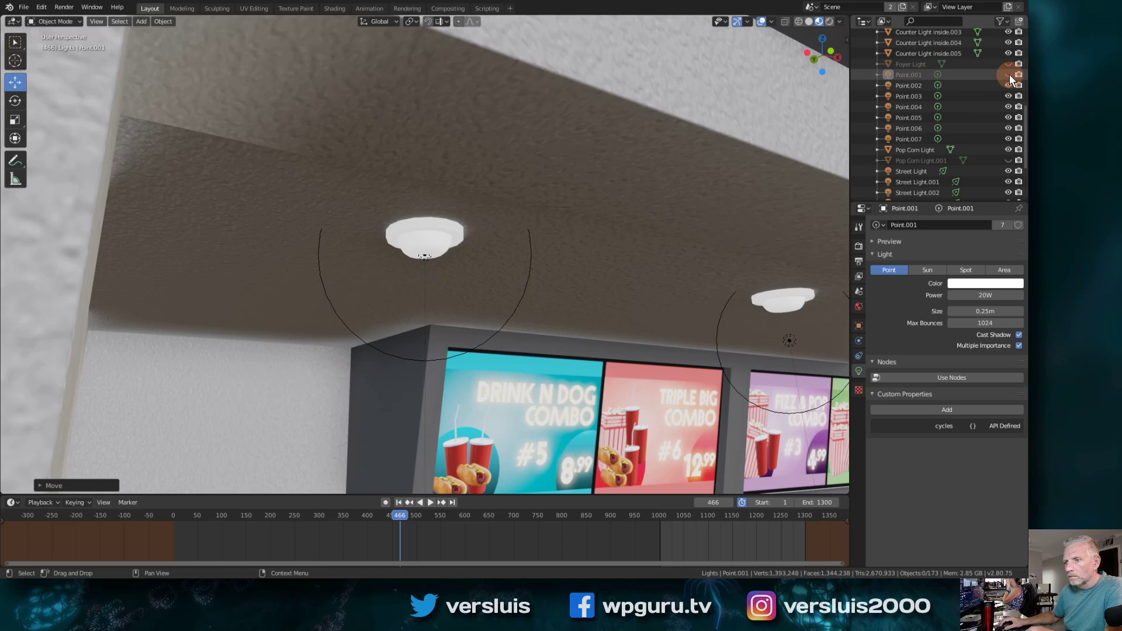
# Delete the duplicate 10W Point light below the first ceiling fixture above the counter and unhide Point.001
pyautogui.click(423, 258)
pyautogui.click(423, 257)
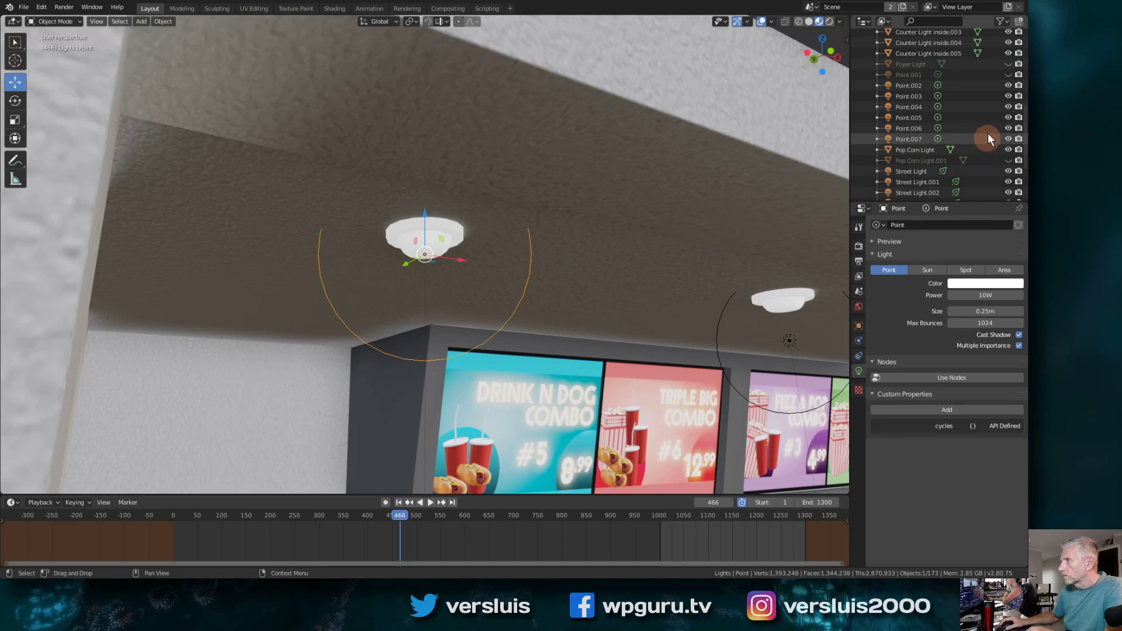
pyautogui.scroll(8, 988, 132)
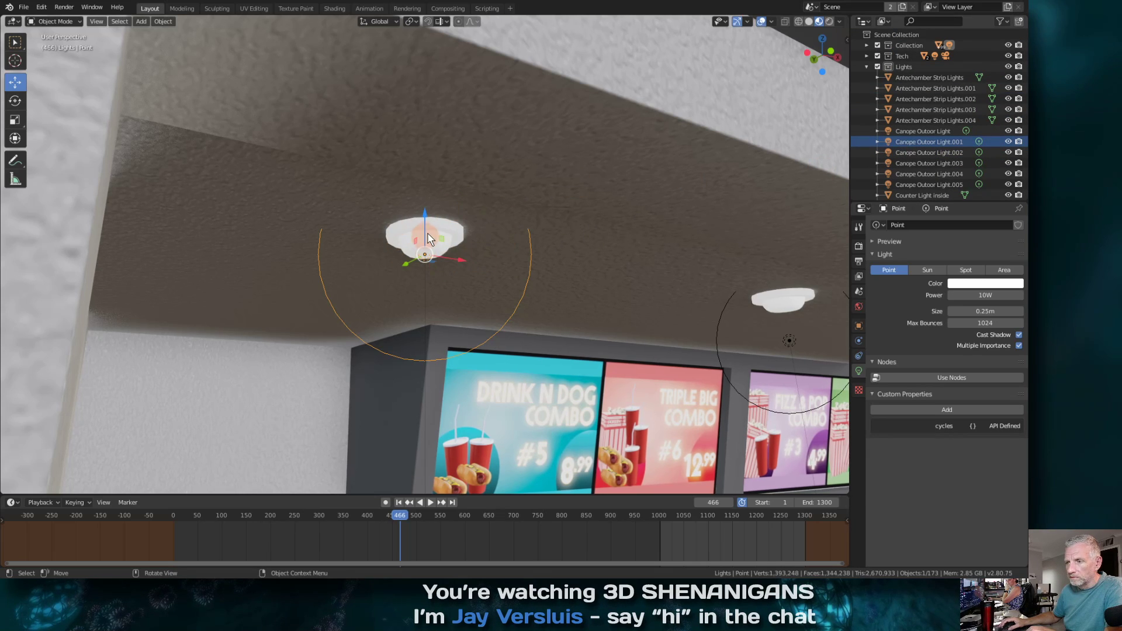
pyautogui.scroll(-5, 426, 232)
pyautogui.scroll(5, 427, 233)
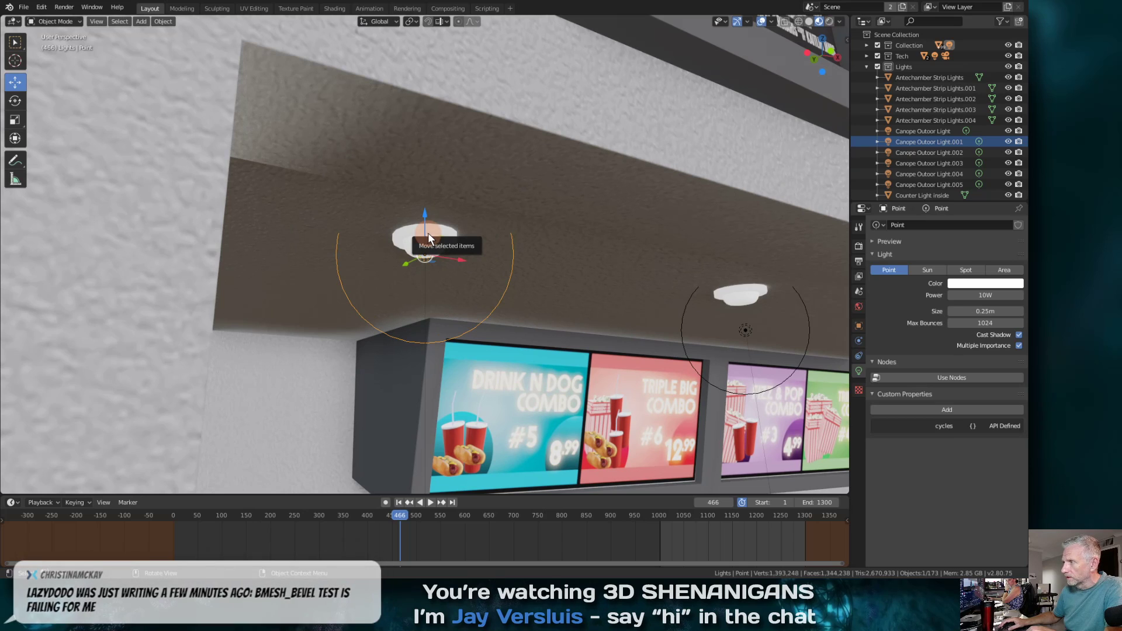
pyautogui.press('x')
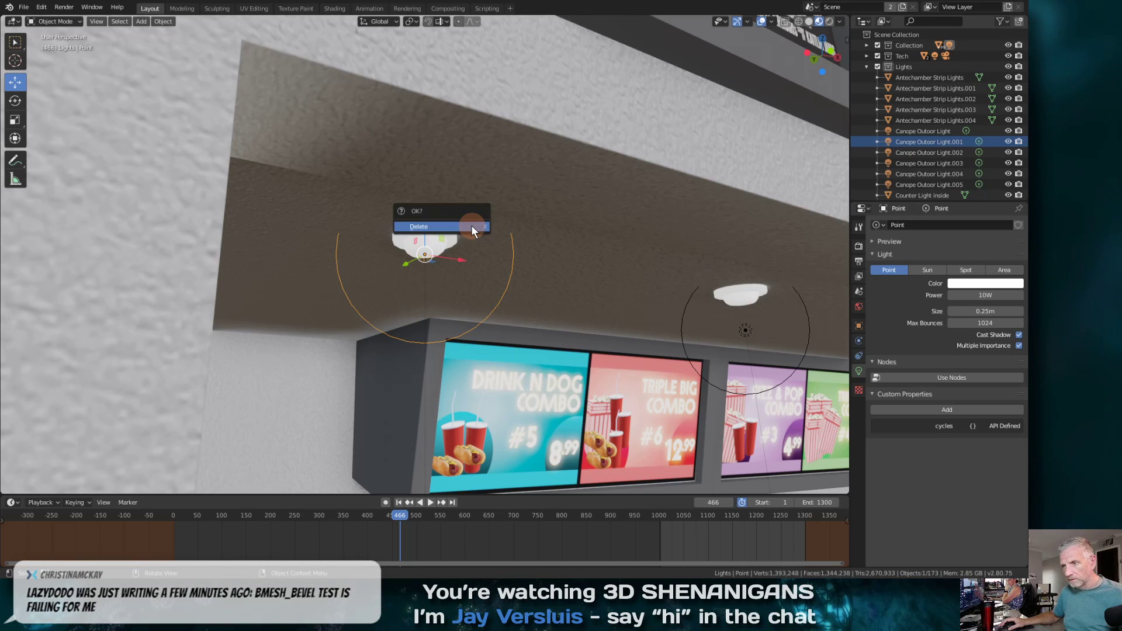
pyautogui.click(471, 225)
pyautogui.scroll(-4, 943, 159)
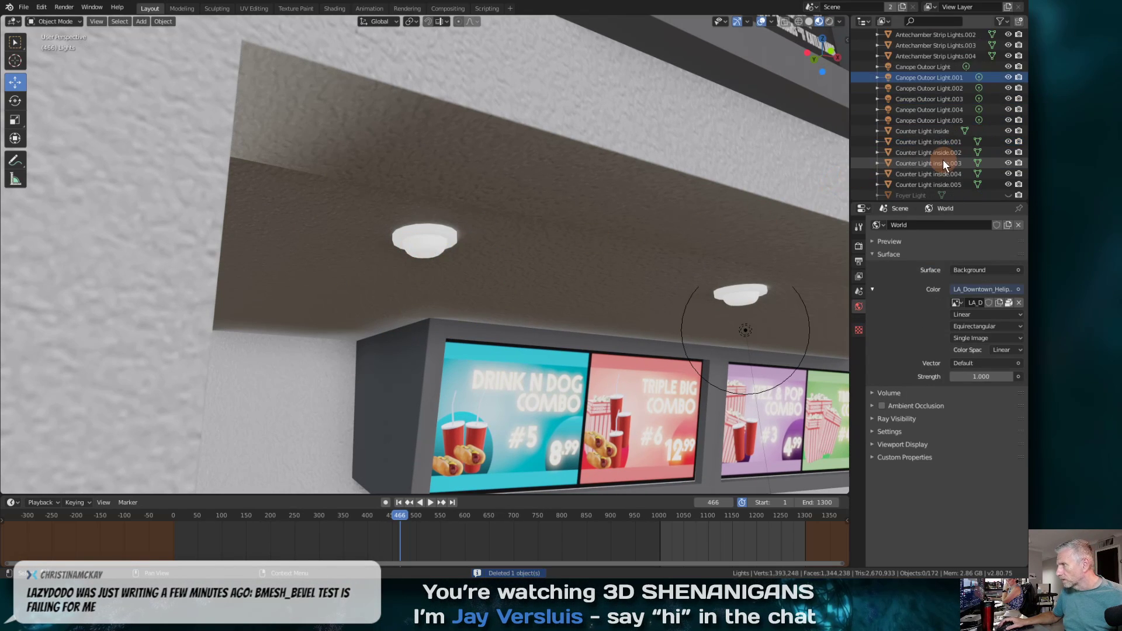
pyautogui.click(1008, 184)
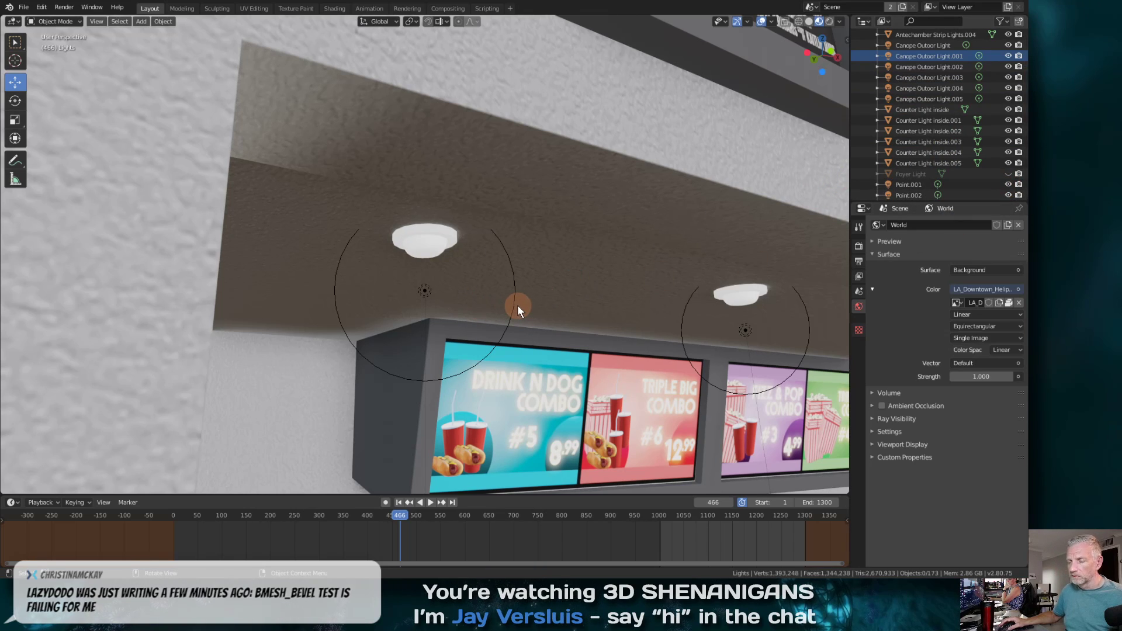
# Check the remaining counter ceiling lights for duplicates, selecting the first three point lights in turn and viewing the row from several angles
pyautogui.keyDown('shift'); pyautogui.moveTo(489, 305); pyautogui.dragTo(260, 309, button='middle'); pyautogui.keyUp('shift')
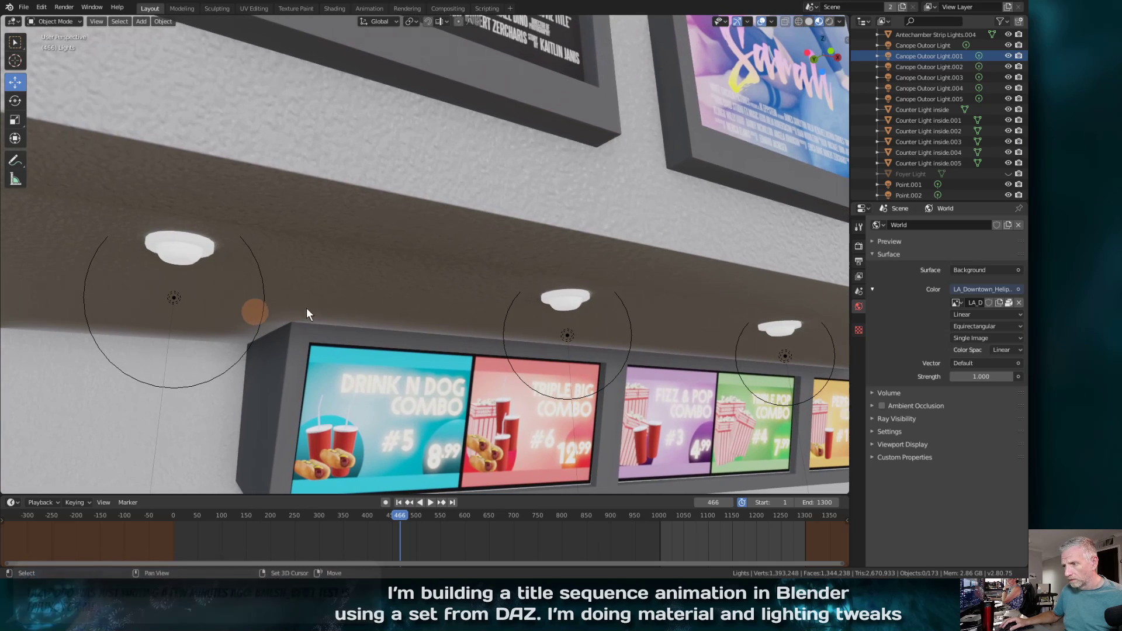
pyautogui.scroll(-3, 366, 310)
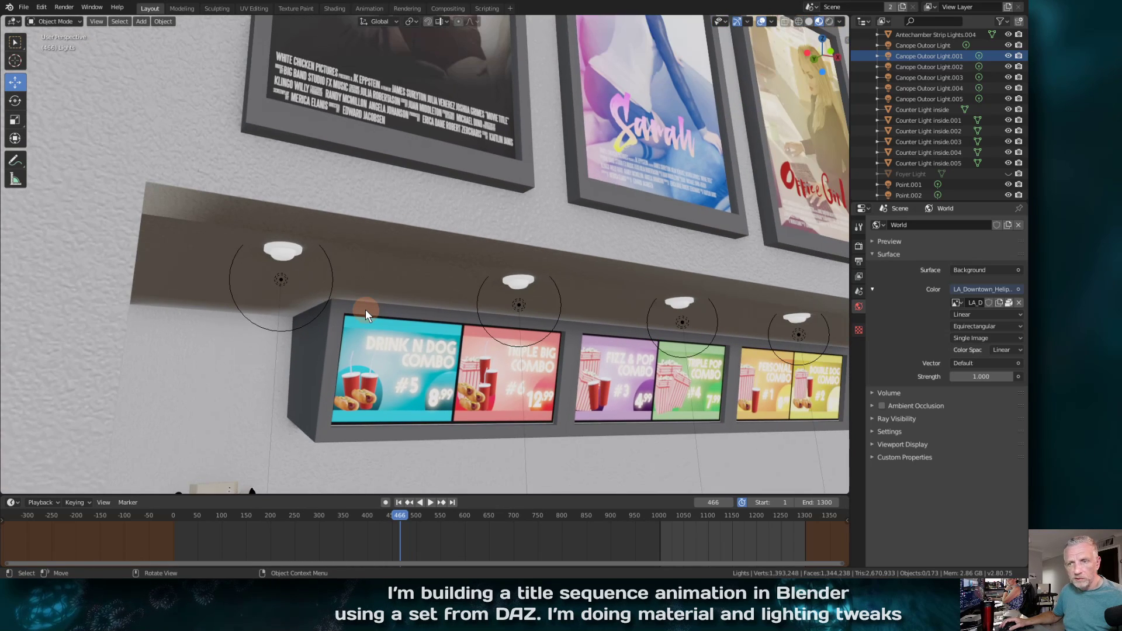
pyautogui.click(284, 282)
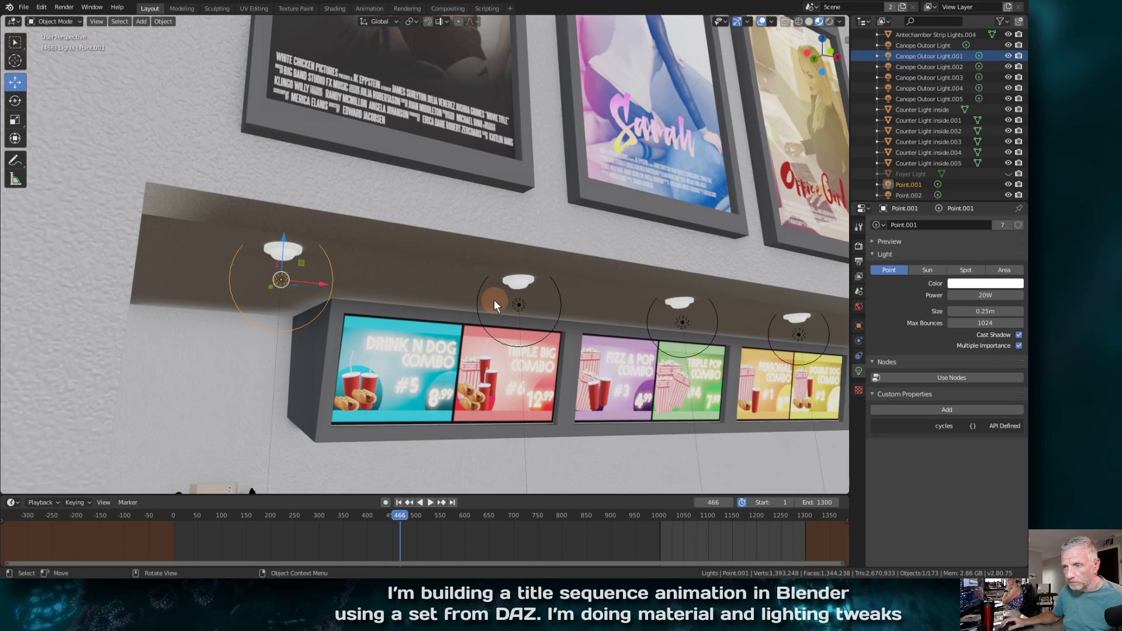
pyautogui.click(520, 304)
pyautogui.click(685, 319)
pyautogui.keyDown('shift'); pyautogui.moveTo(716, 339); pyautogui.dragTo(389, 354, button='middle'); pyautogui.keyUp('shift')
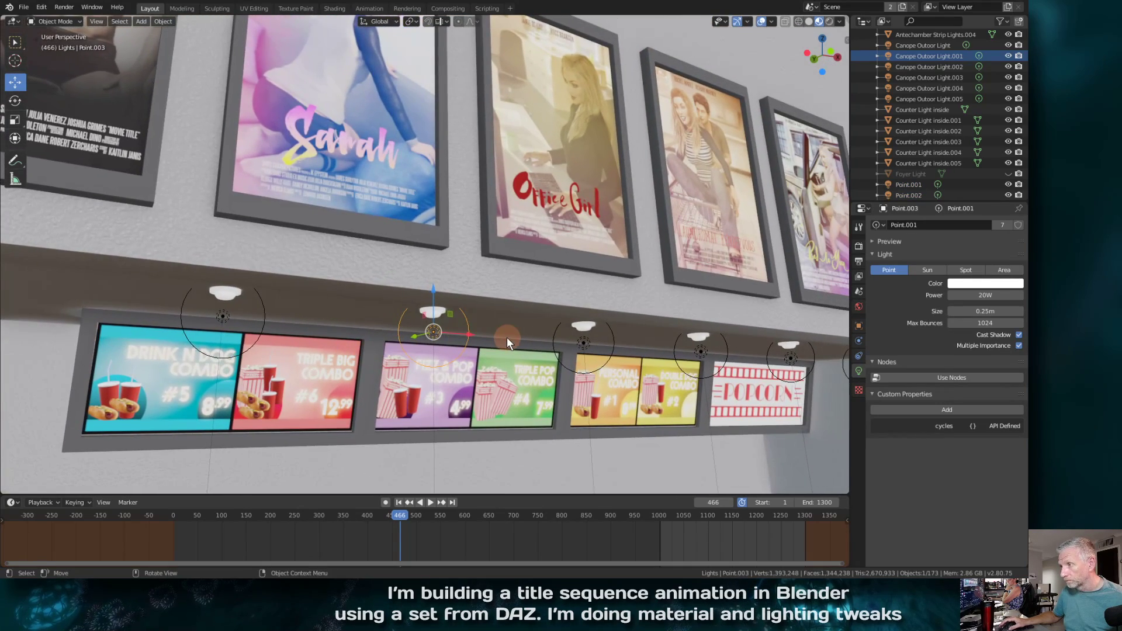
pyautogui.scroll(3, 507, 337)
pyautogui.scroll(-4, 506, 338)
pyautogui.scroll(8, 507, 338)
pyautogui.scroll(-7, 507, 338)
pyautogui.scroll(3, 506, 338)
pyautogui.moveTo(481, 340); pyautogui.dragTo(510, 331, button='middle')
pyautogui.scroll(-1, 511, 331)
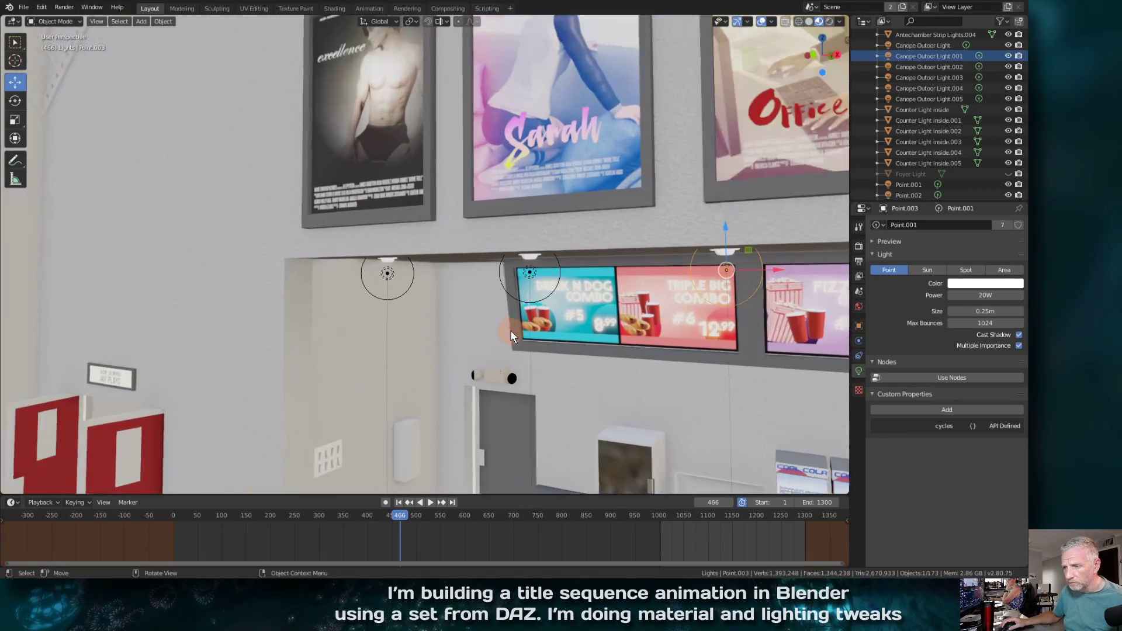
# Select the Emergency Lights object above the door and focus on it in the Shading workspace
pyautogui.scroll(2, 511, 331)
pyautogui.click(530, 412)
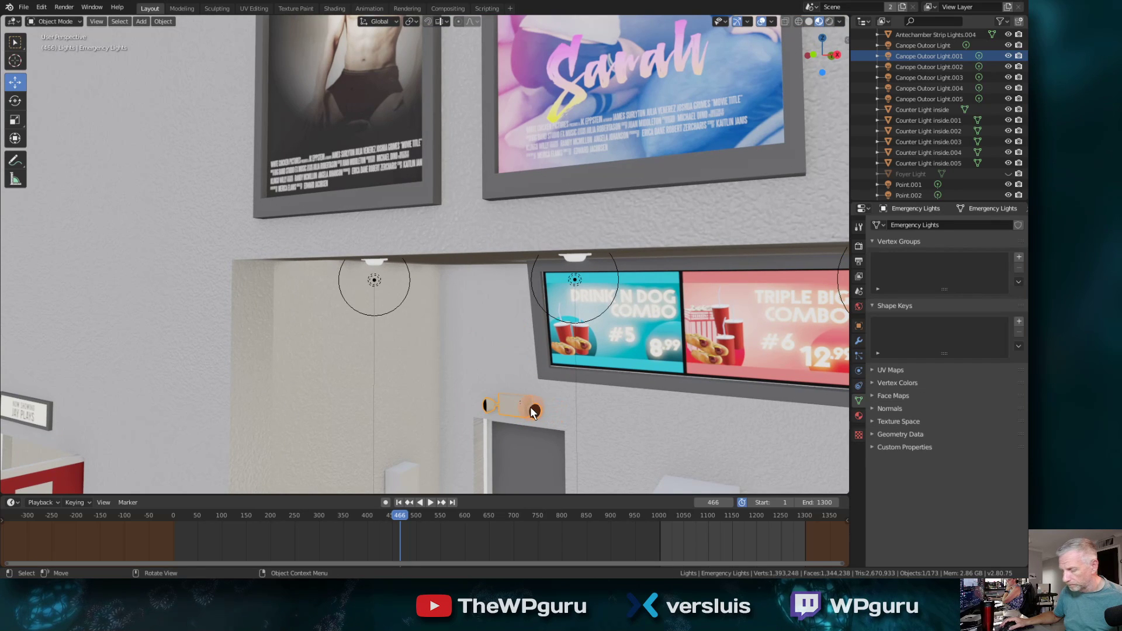
pyautogui.press('KP_Decimal')
pyautogui.moveTo(500, 370); pyautogui.dragTo(594, 376, button='middle')
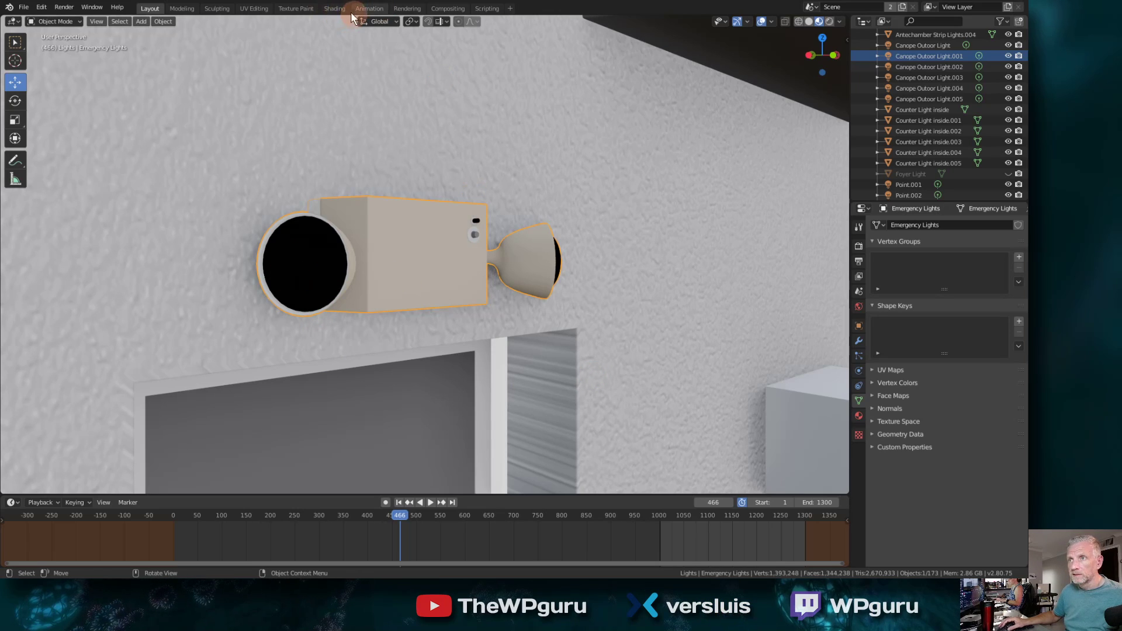
pyautogui.click(331, 11)
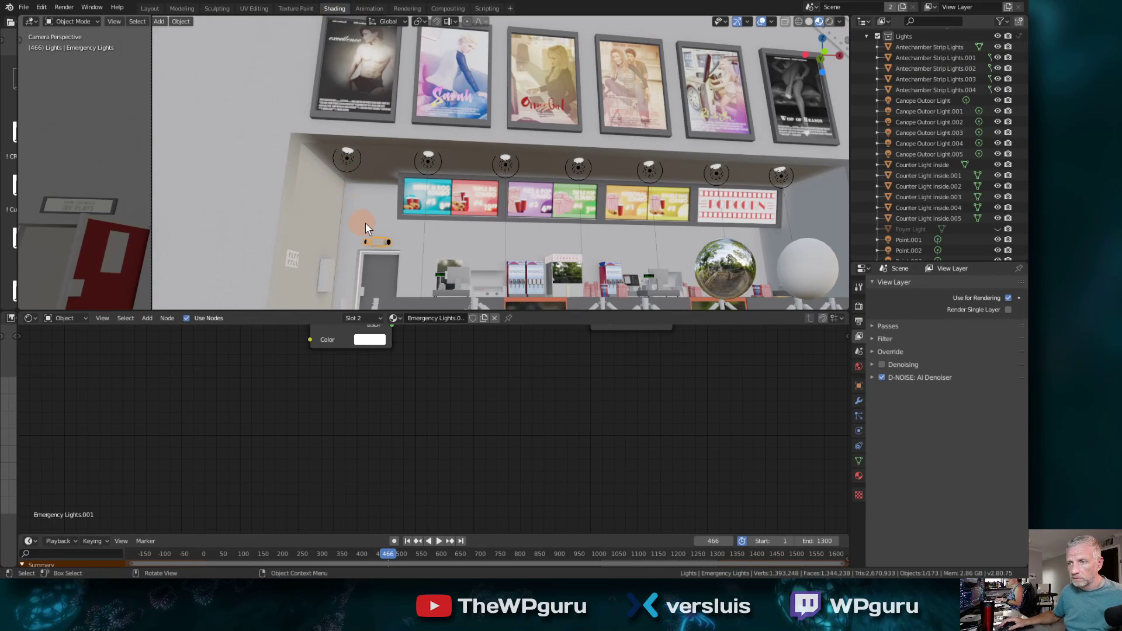
pyautogui.press('KP_0')
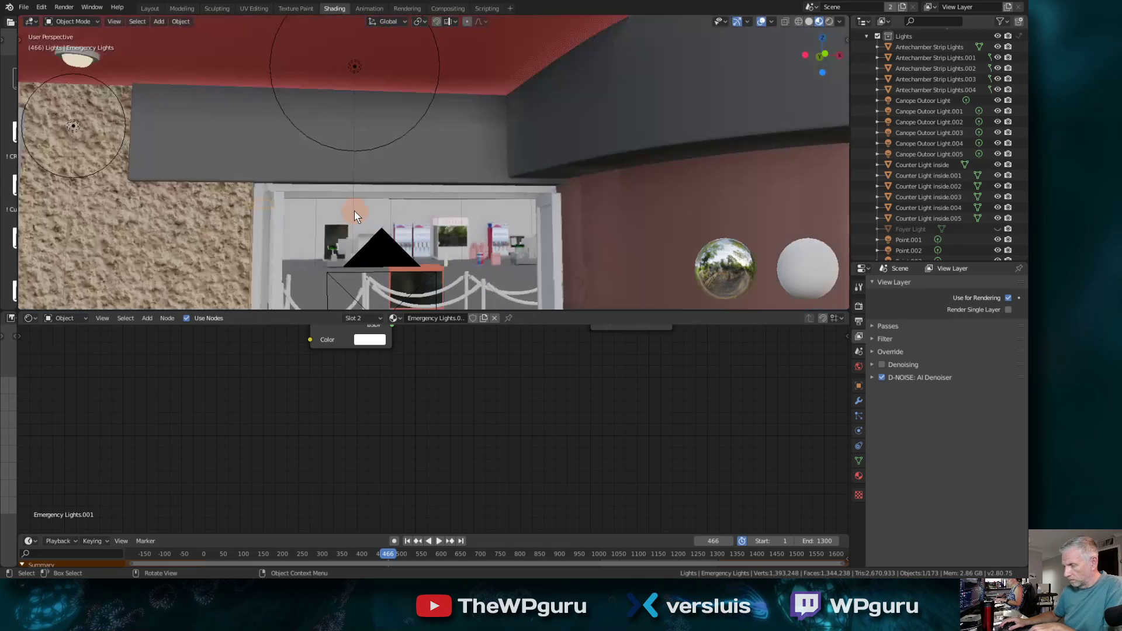
pyautogui.press('KP_Decimal')
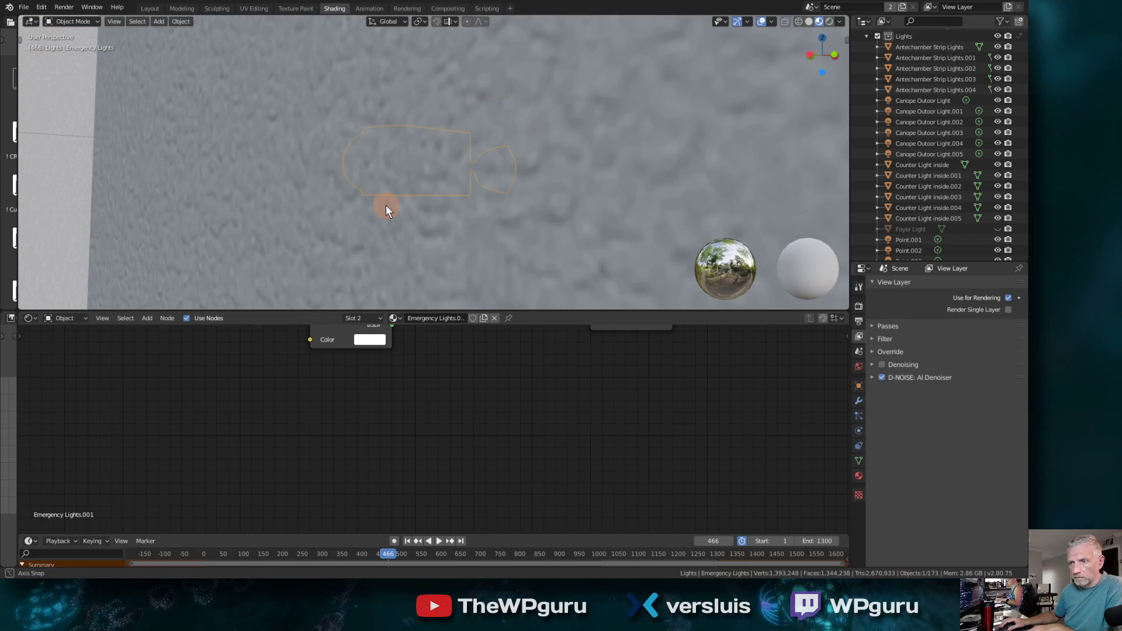
pyautogui.press('KP_1')
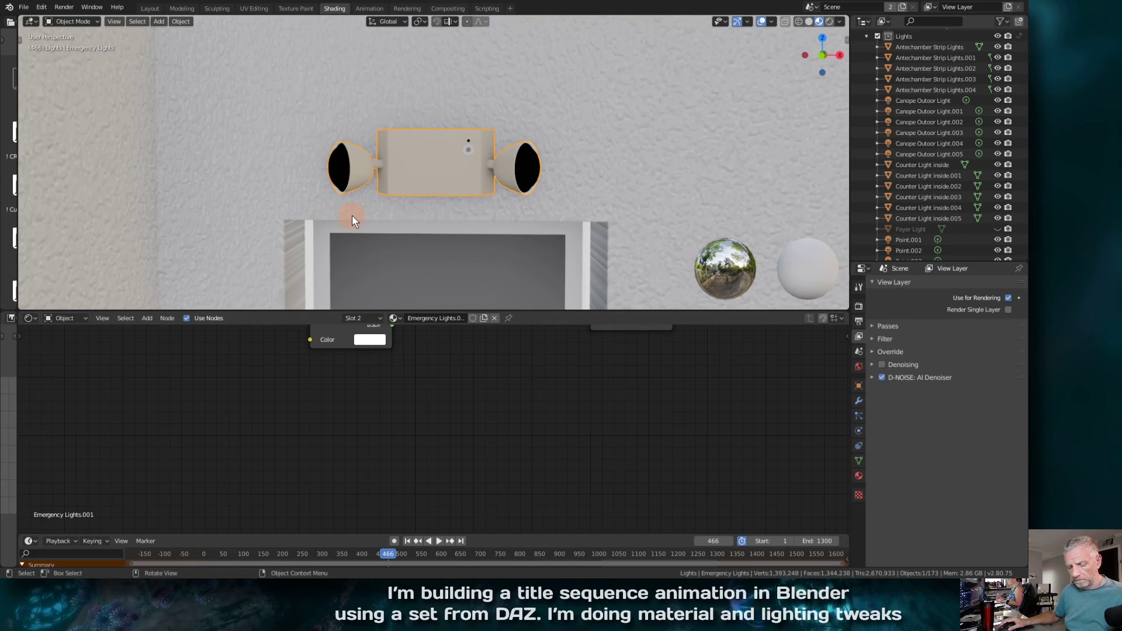
# Examine the Emergency Lights.002 and Emergency Lights.001 materials, including the full node tree of Emergency Lights.001
pyautogui.click(859, 475)
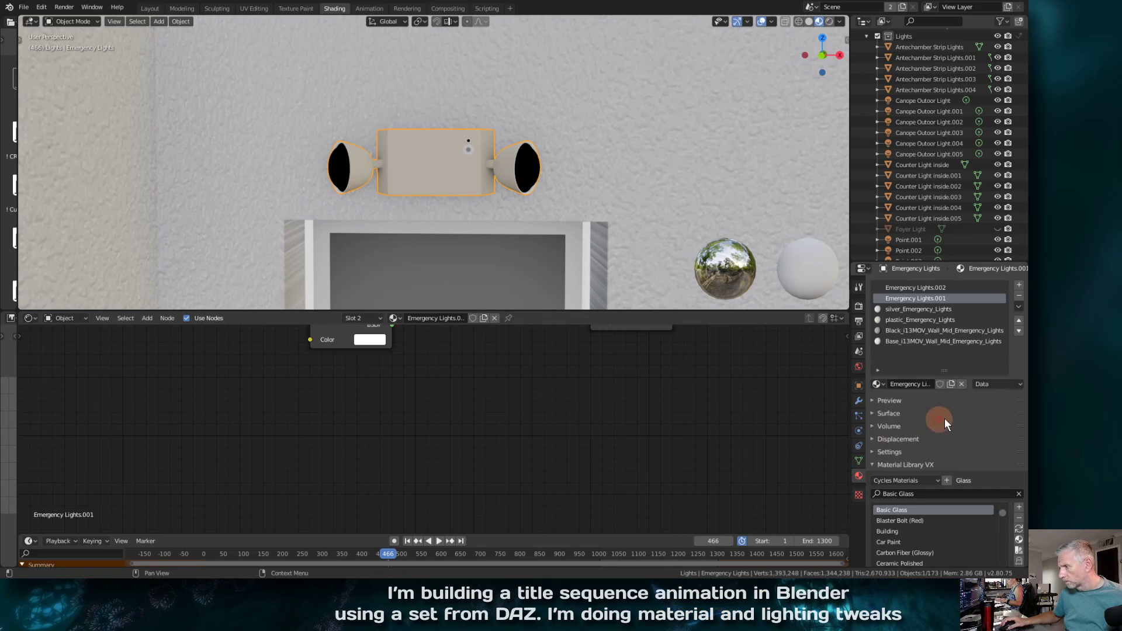
pyautogui.click(924, 288)
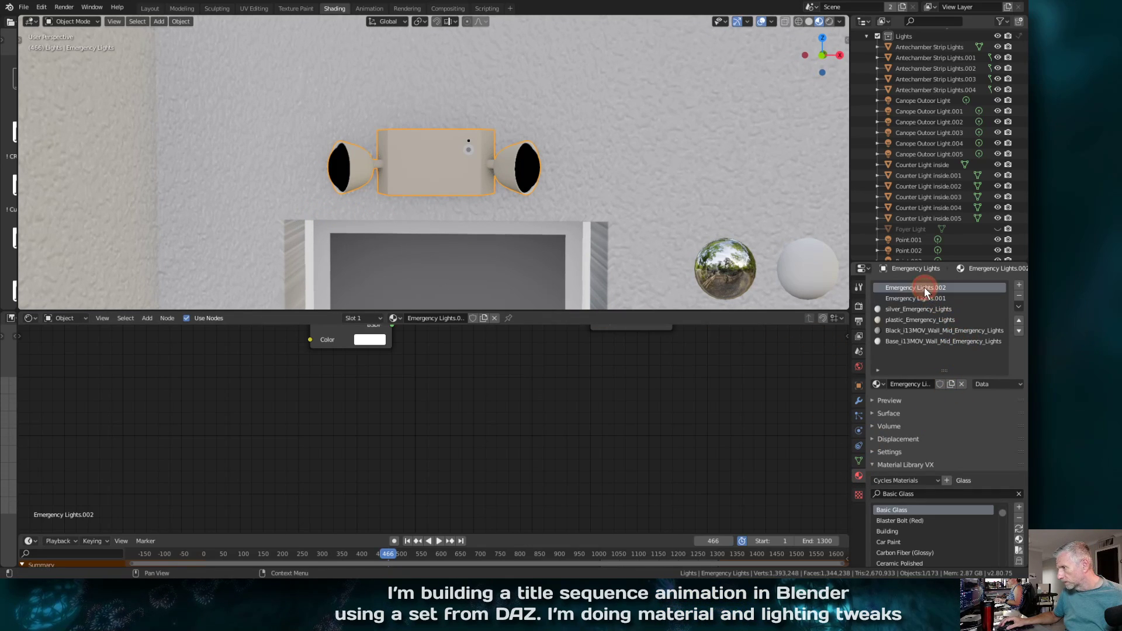
pyautogui.click(925, 299)
pyautogui.moveTo(384, 203); pyautogui.dragTo(426, 210, button='middle')
pyautogui.press('Home')
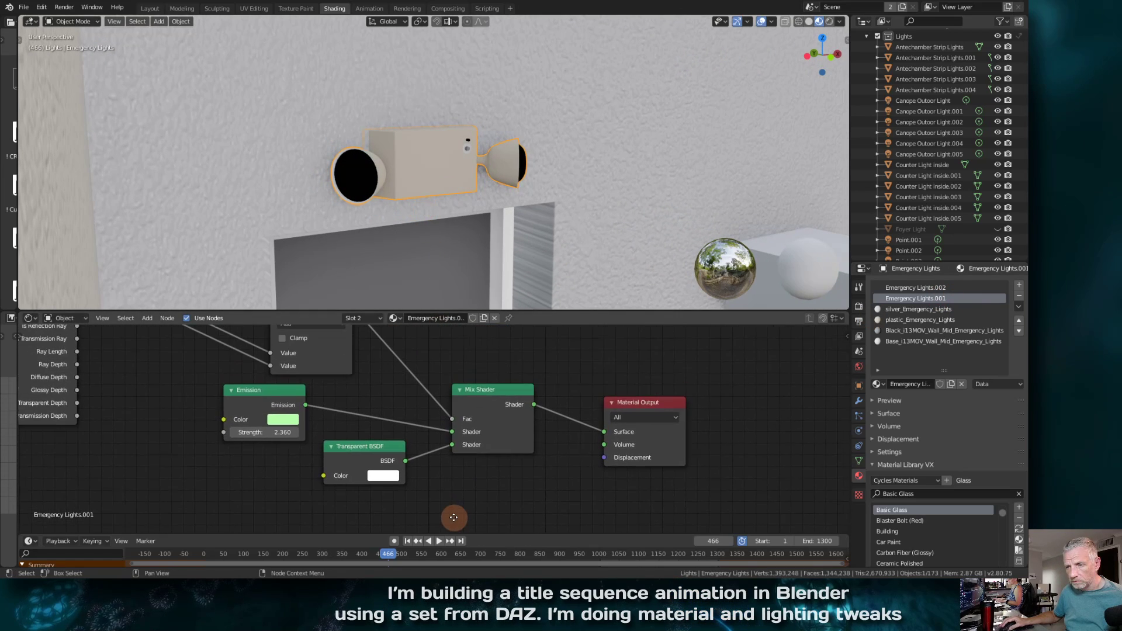
pyautogui.moveTo(419, 387); pyautogui.dragTo(484, 439, button='middle')
pyautogui.scroll(-6, 484, 440)
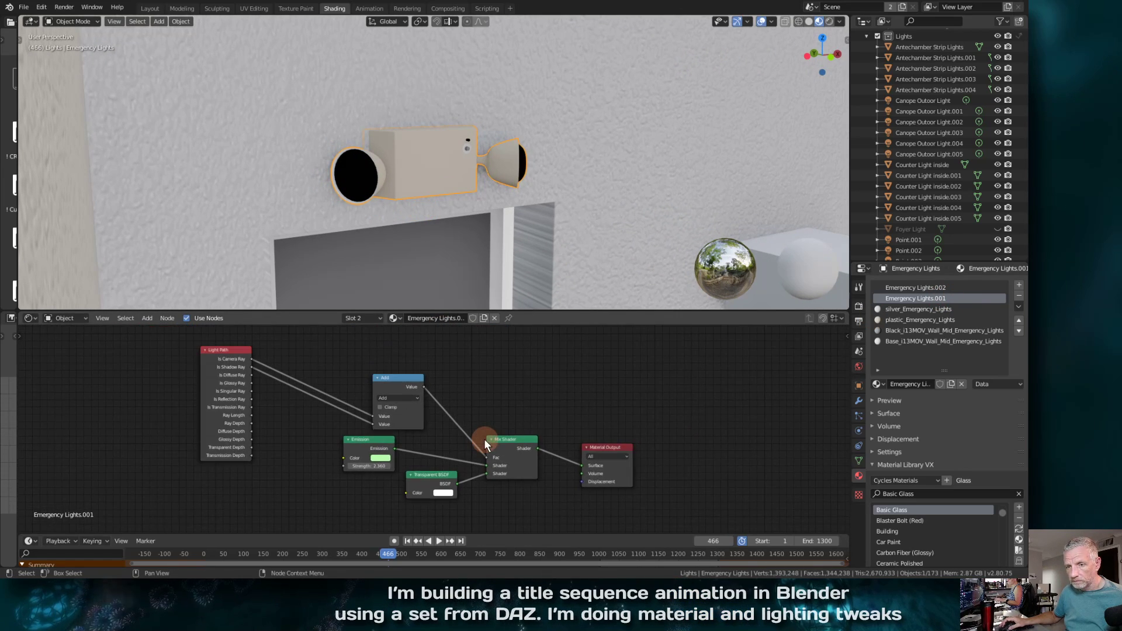
pyautogui.scroll(2, 484, 439)
pyautogui.moveTo(514, 359); pyautogui.dragTo(457, 360, button='middle')
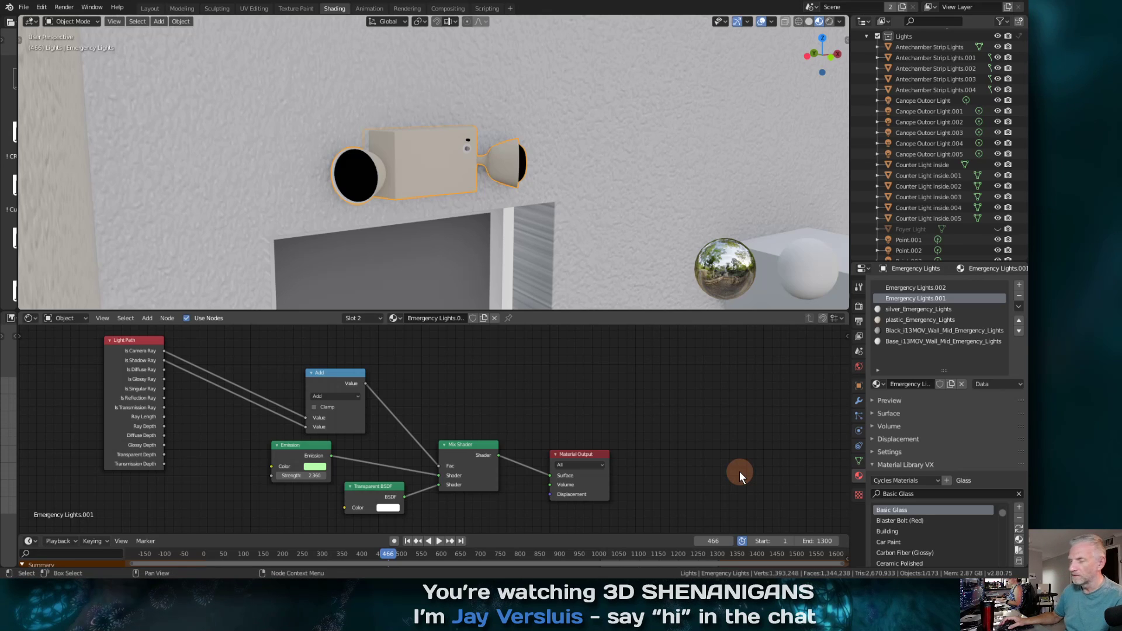
pyautogui.moveTo(592, 271); pyautogui.dragTo(525, 262, button='middle')
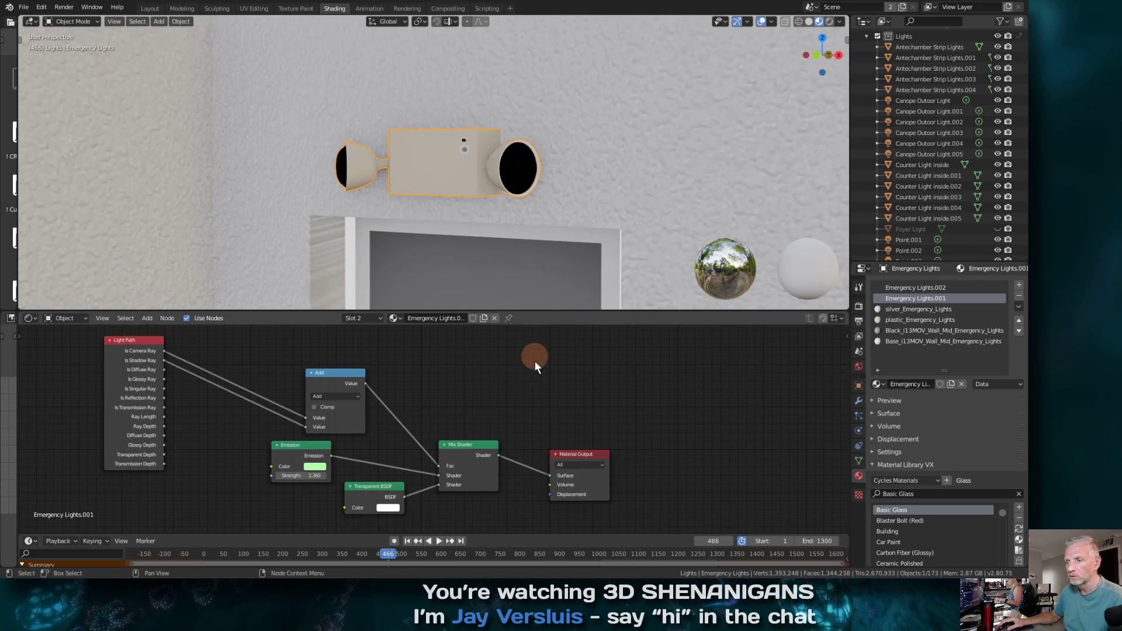
# Return to the Layout workspace, switch to the camera view, and move to frame 903 inside the auditorium
pyautogui.click(151, 8)
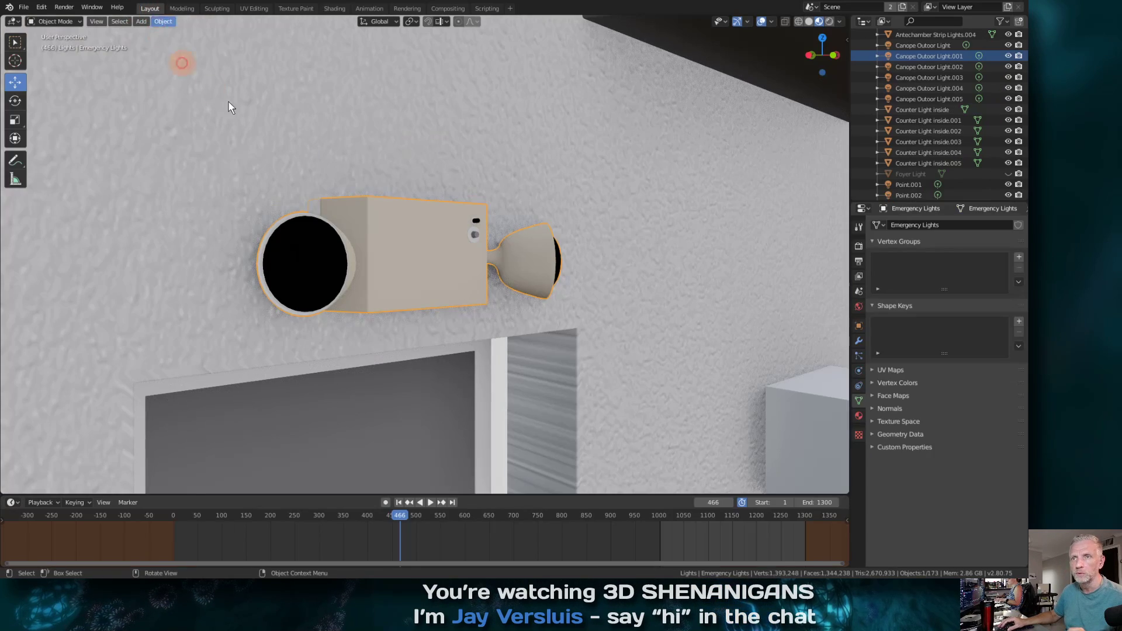
pyautogui.scroll(6, 480, 331)
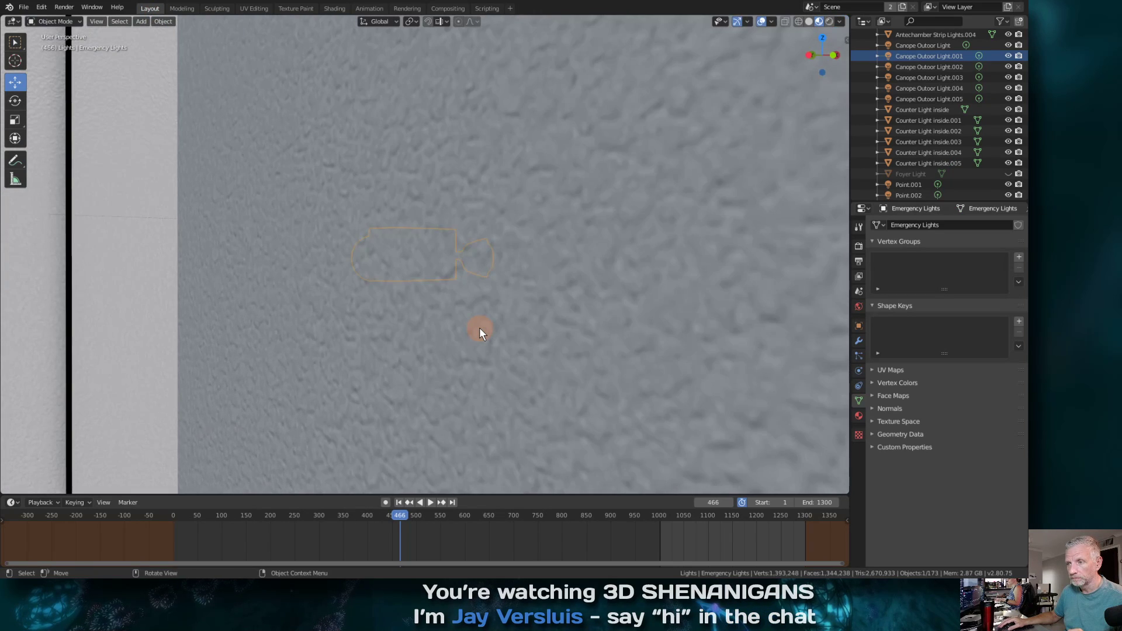
pyautogui.scroll(-5, 480, 327)
pyautogui.moveTo(480, 327); pyautogui.dragTo(387, 332, button='middle')
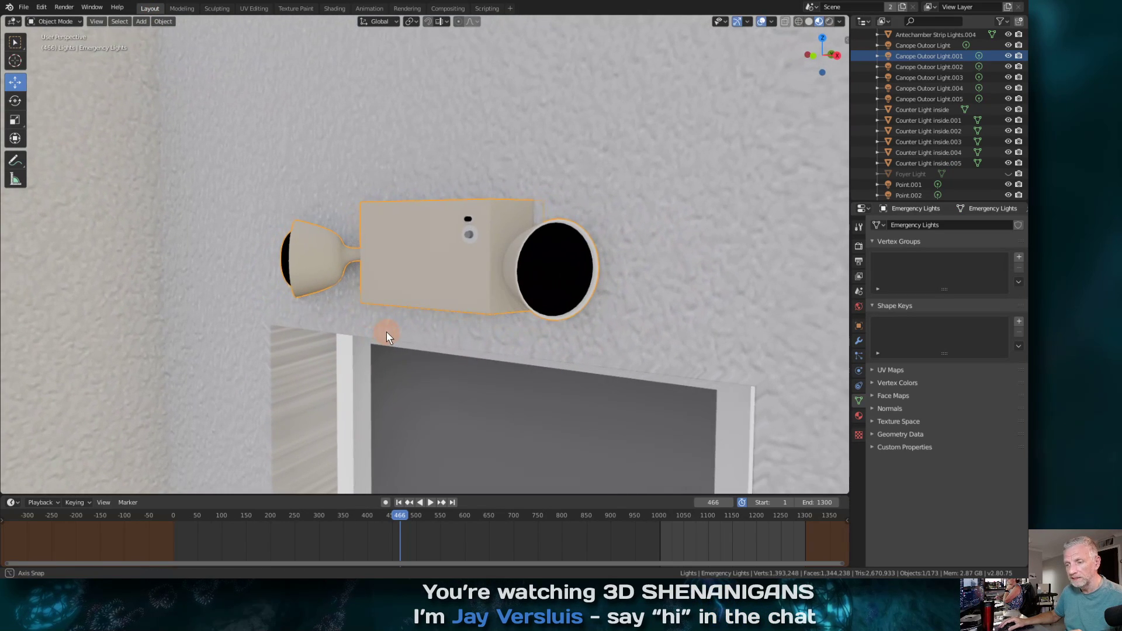
pyautogui.scroll(-4, 386, 332)
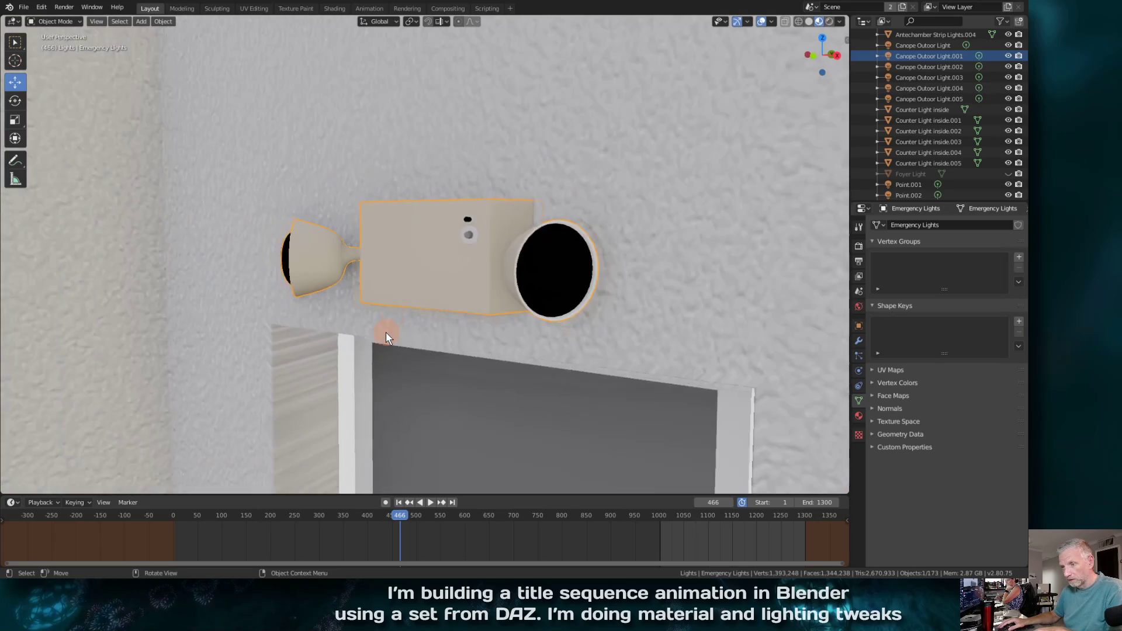
pyautogui.press('KP_0')
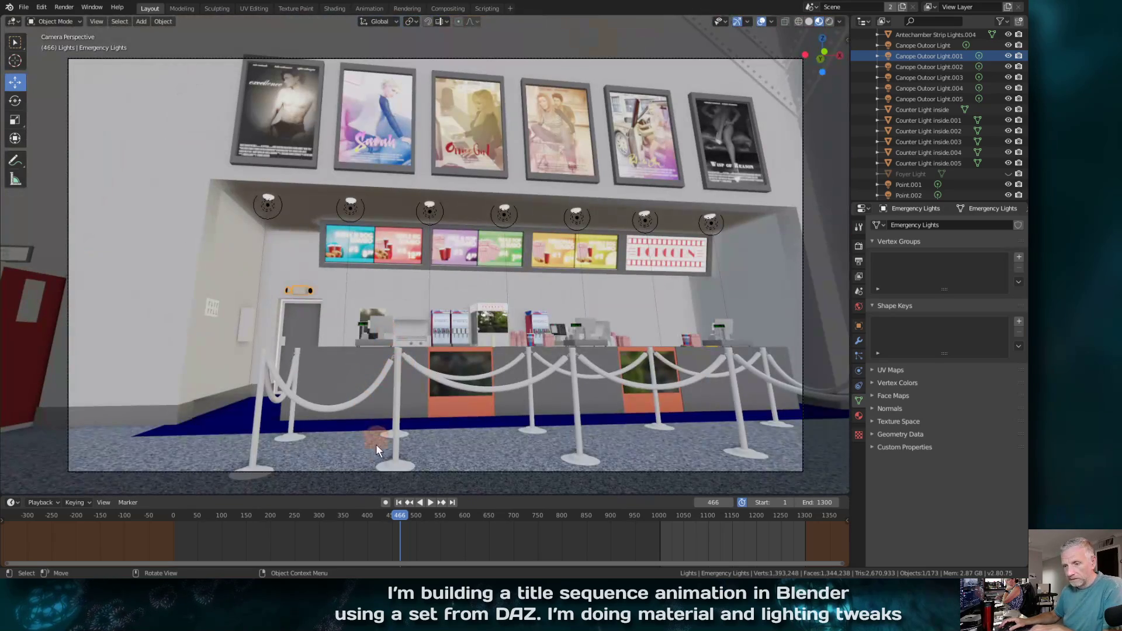
pyautogui.moveTo(395, 514); pyautogui.dragTo(523, 520)
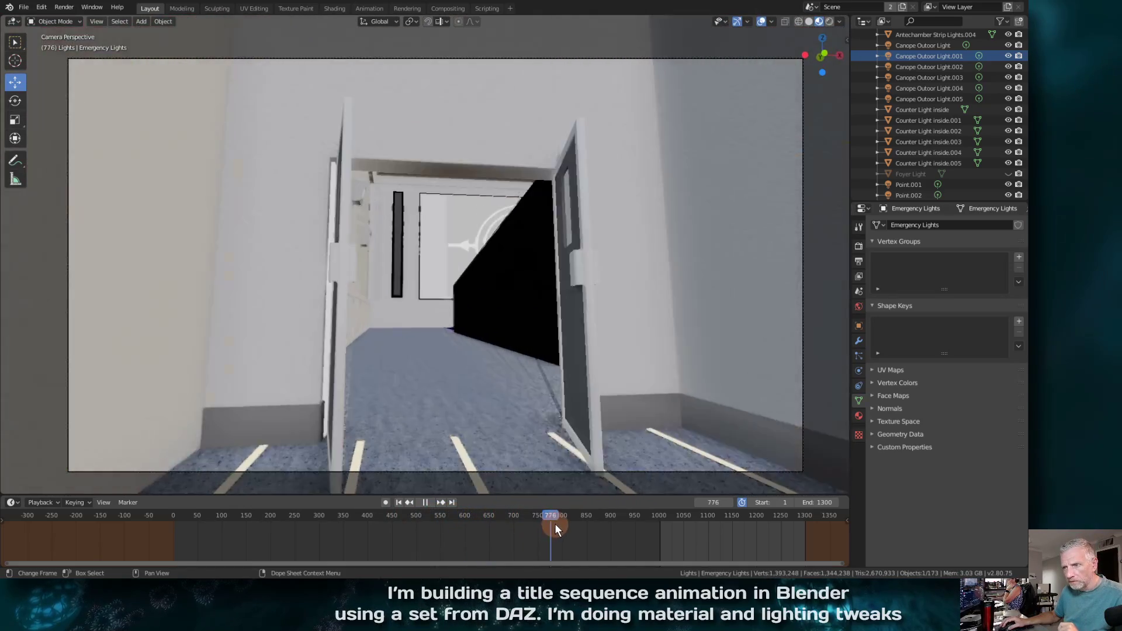
pyautogui.moveTo(556, 524); pyautogui.dragTo(613, 528)
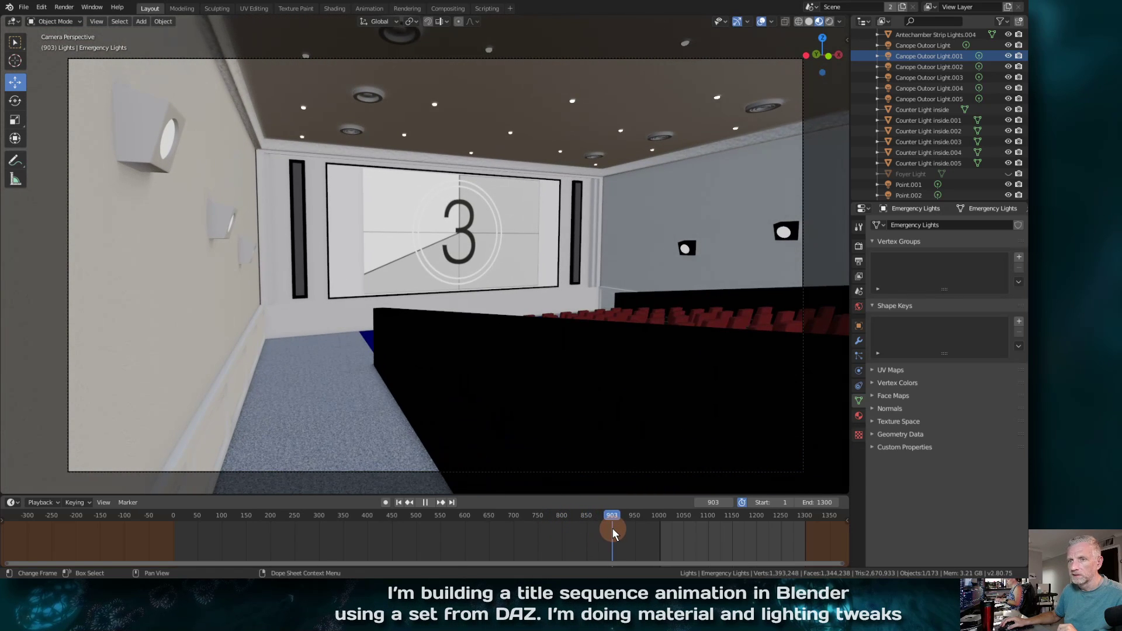
# Select the auditorium ceiling object i13MOV_Roof and, in Edit Mode, select the faces assigned to its Light material
pyautogui.click(434, 104)
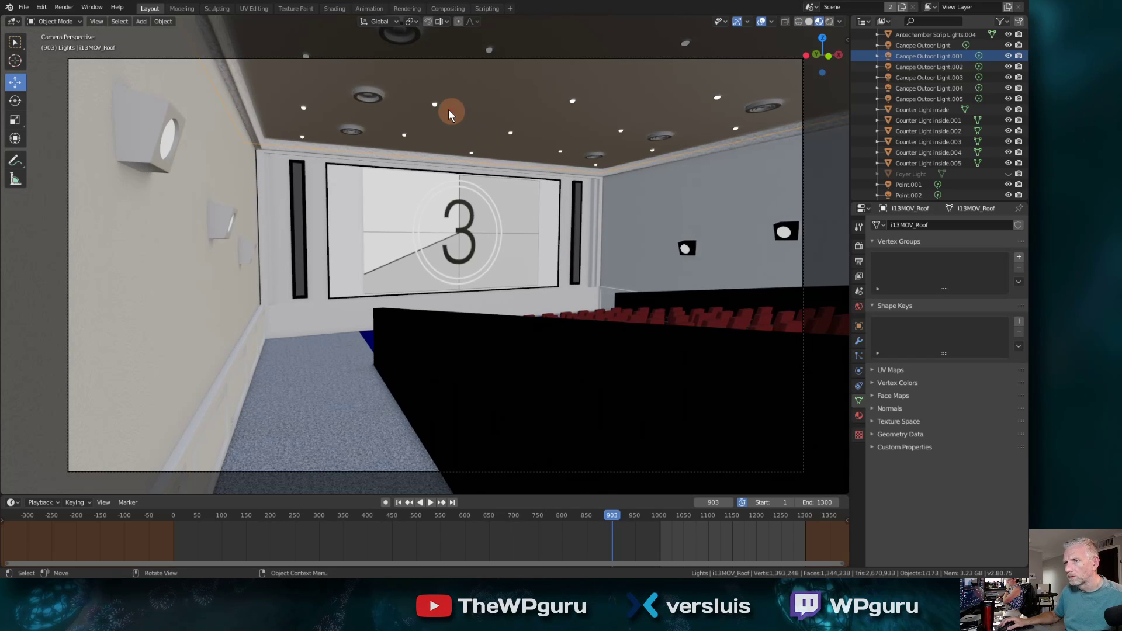
pyautogui.click(859, 415)
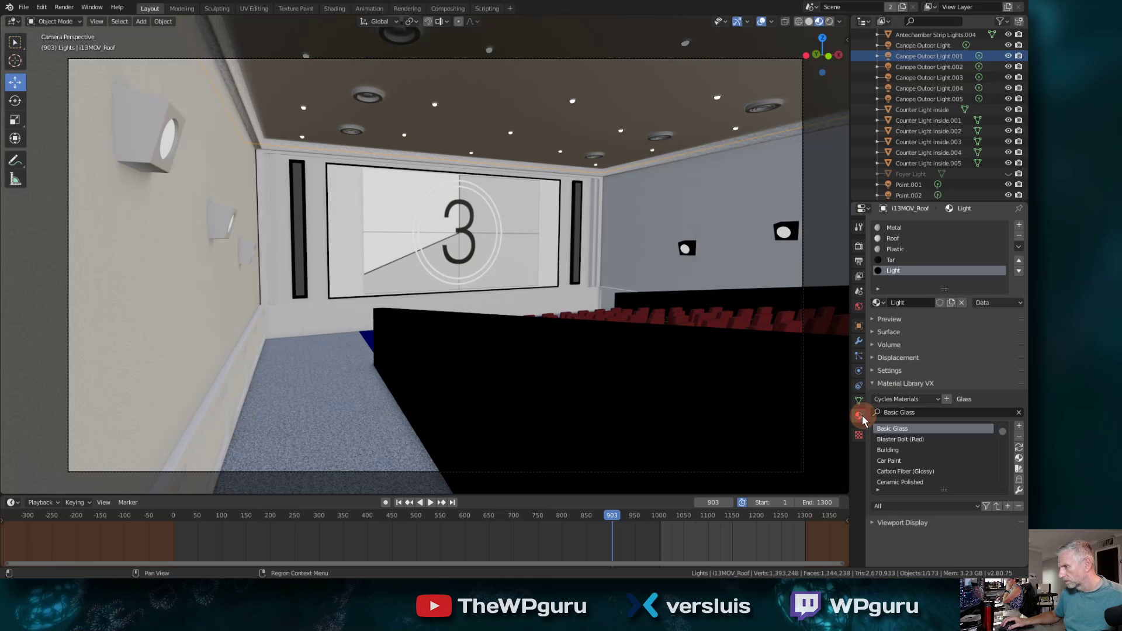
pyautogui.click(902, 258)
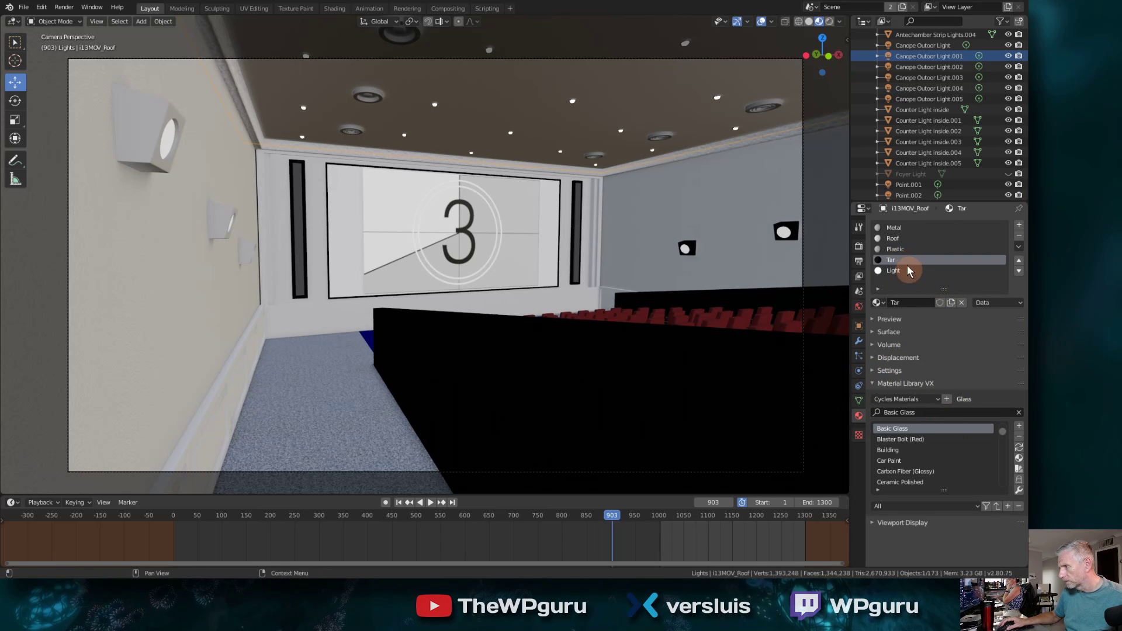
pyautogui.click(905, 271)
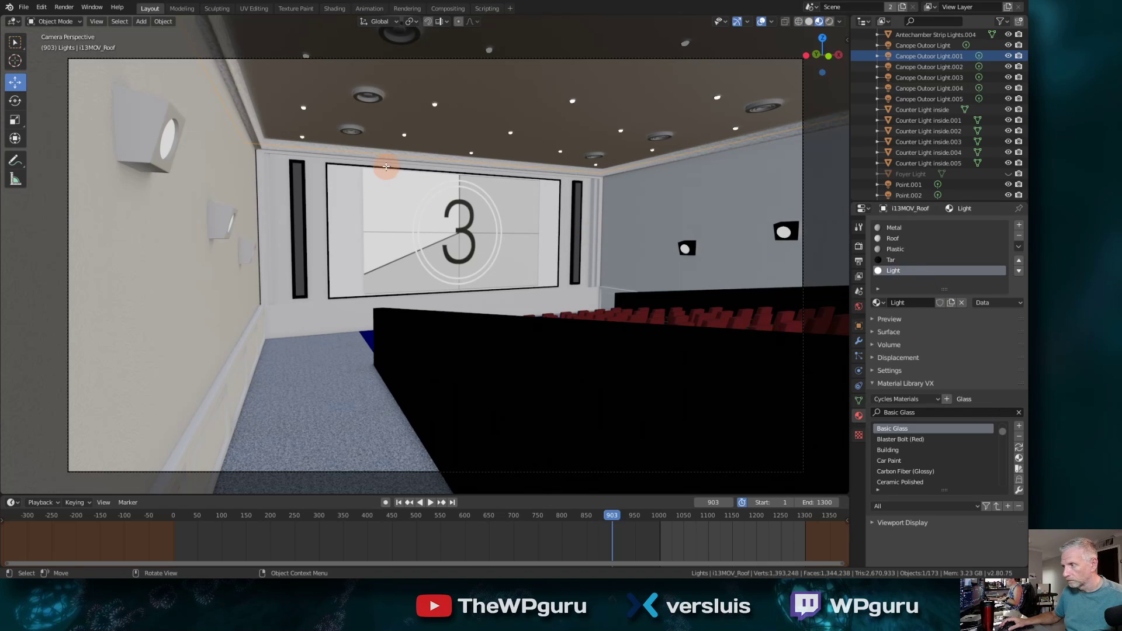
pyautogui.press('Tab')
pyautogui.click(950, 303)
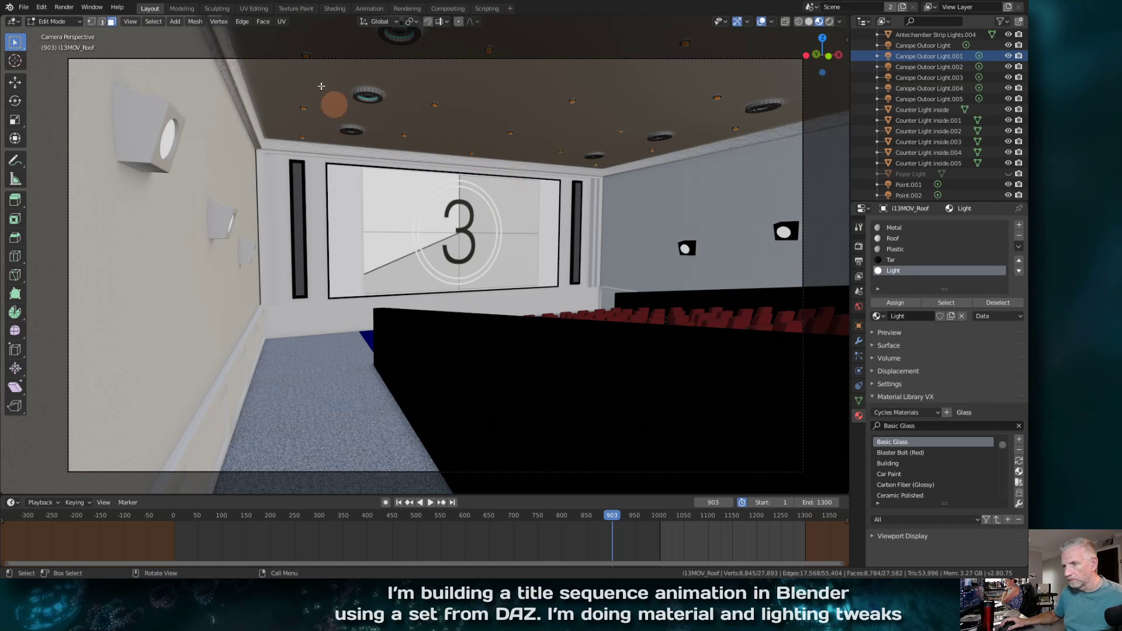
# In the Shading workspace, set the emission strength of the ceiling's Light material to 2
pyautogui.click(334, 10)
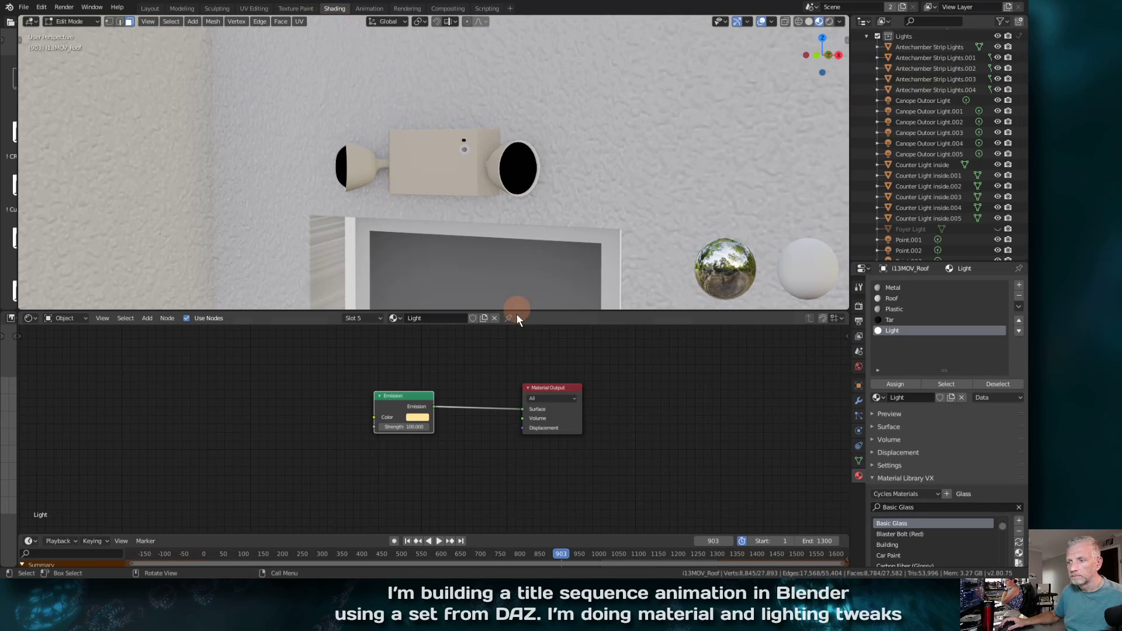
pyautogui.press('KP_0')
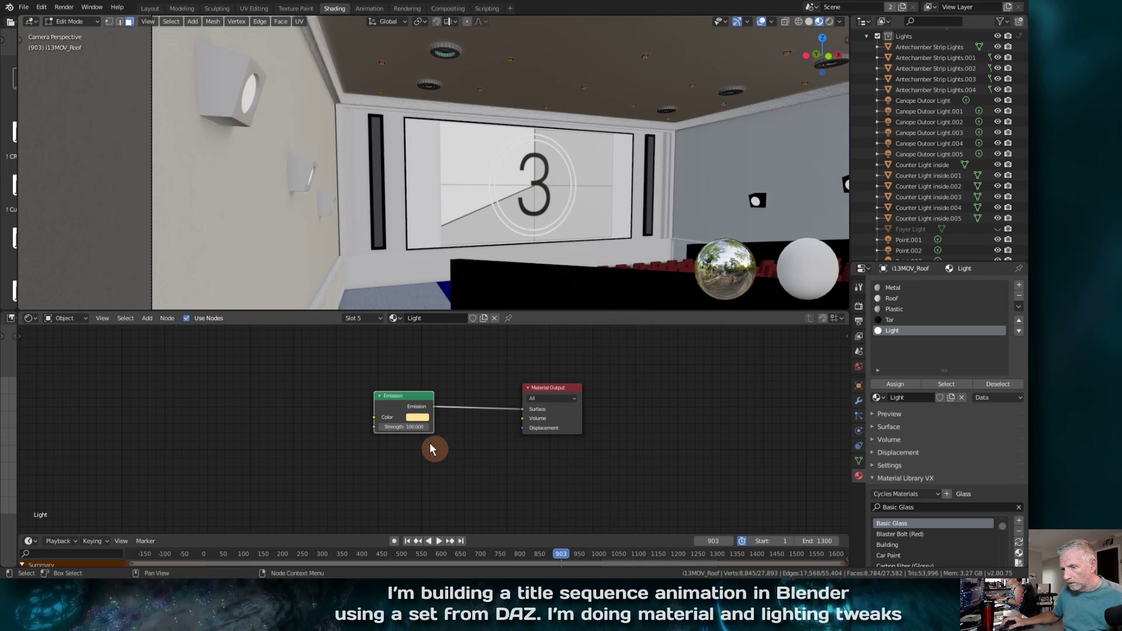
pyautogui.scroll(3, 414, 395)
pyautogui.scroll(1, 414, 395)
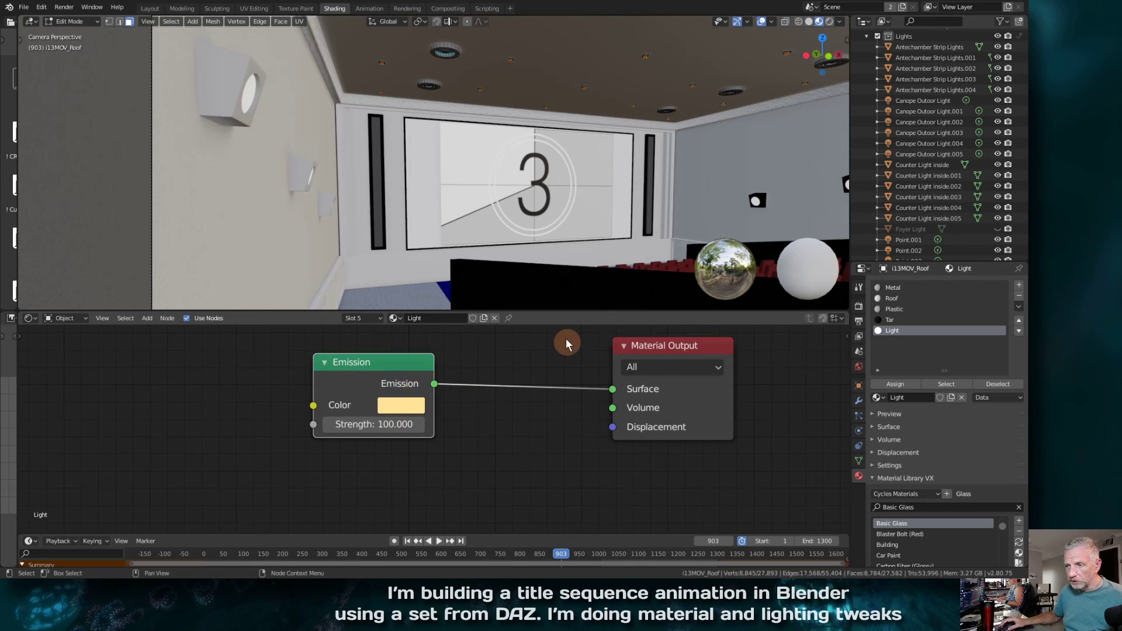
pyautogui.moveTo(560, 312); pyautogui.dragTo(560, 214)
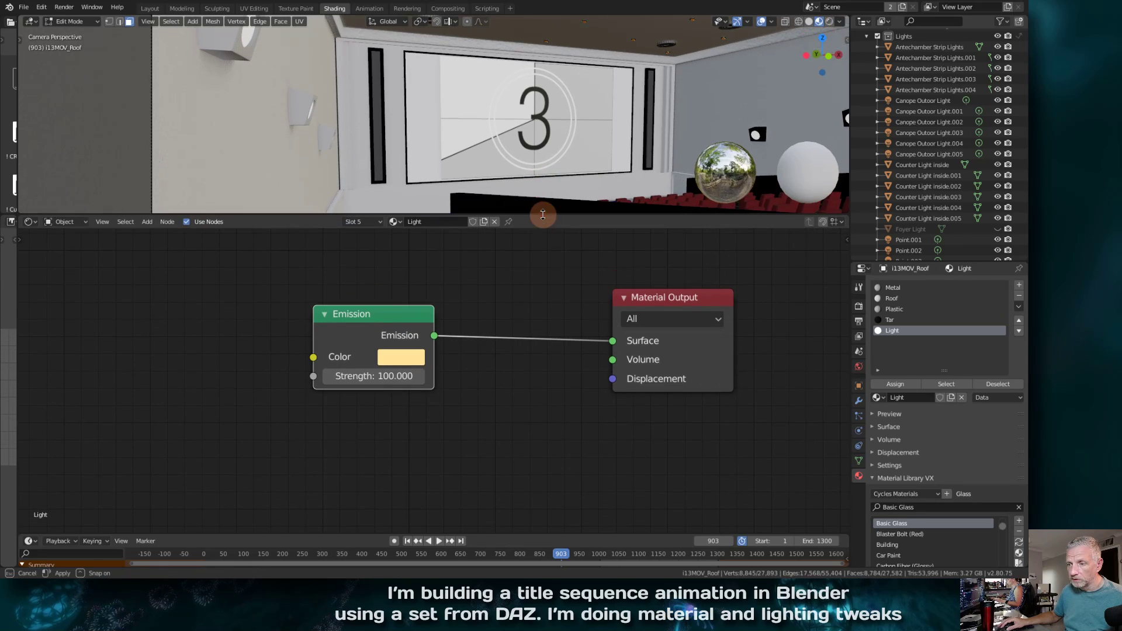
pyautogui.click(391, 338)
pyautogui.scroll(1, 376, 401)
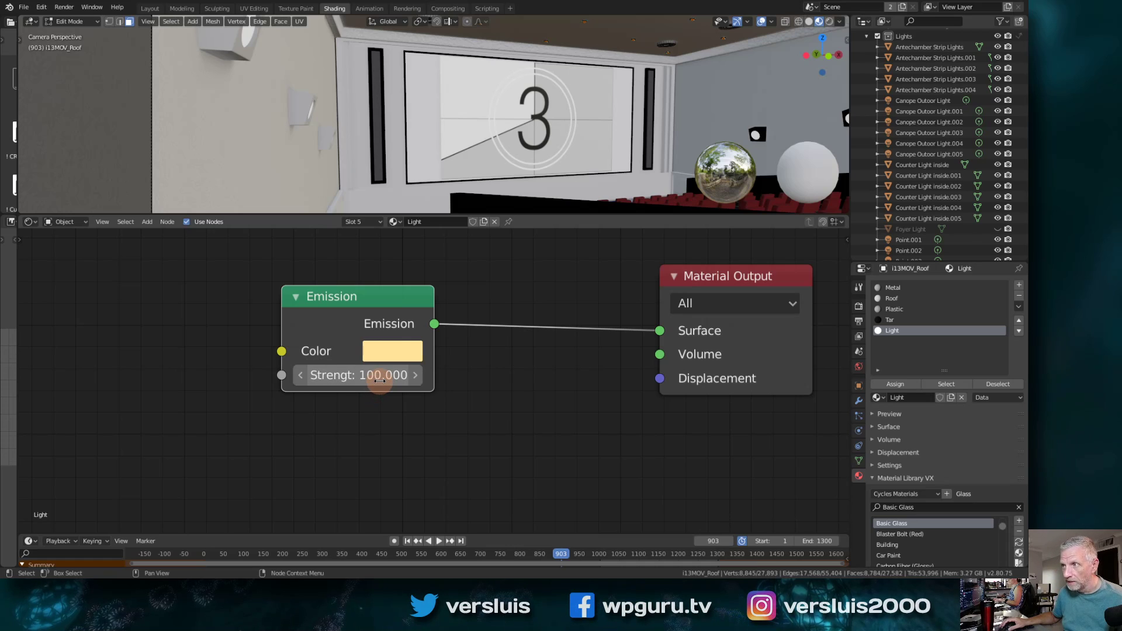
pyautogui.click(380, 380)
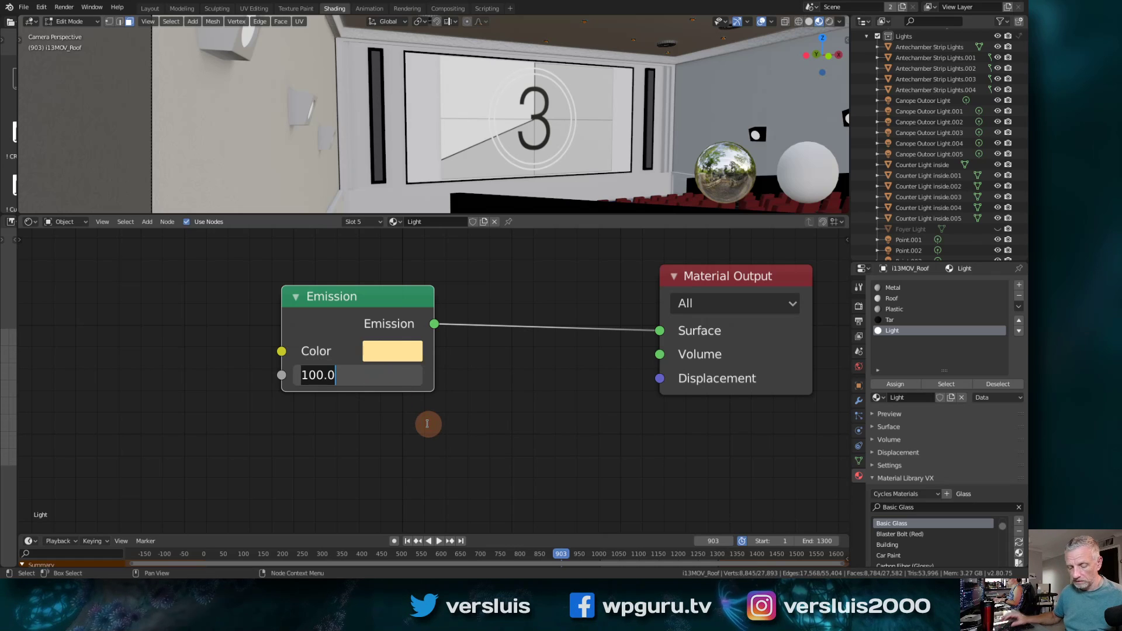
pyautogui.write('2')
pyautogui.press('Return')
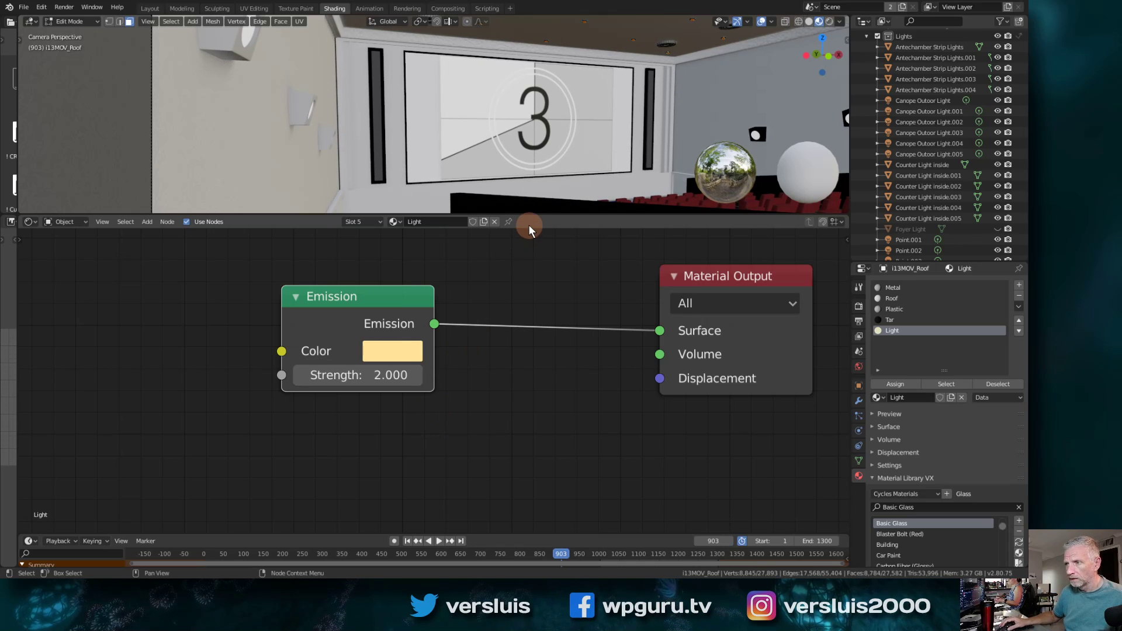
# Enlarge the camera viewport and set the Cycles render samples to 100
pyautogui.moveTo(528, 226); pyautogui.dragTo(518, 430)
pyautogui.scroll(-4, 531, 359)
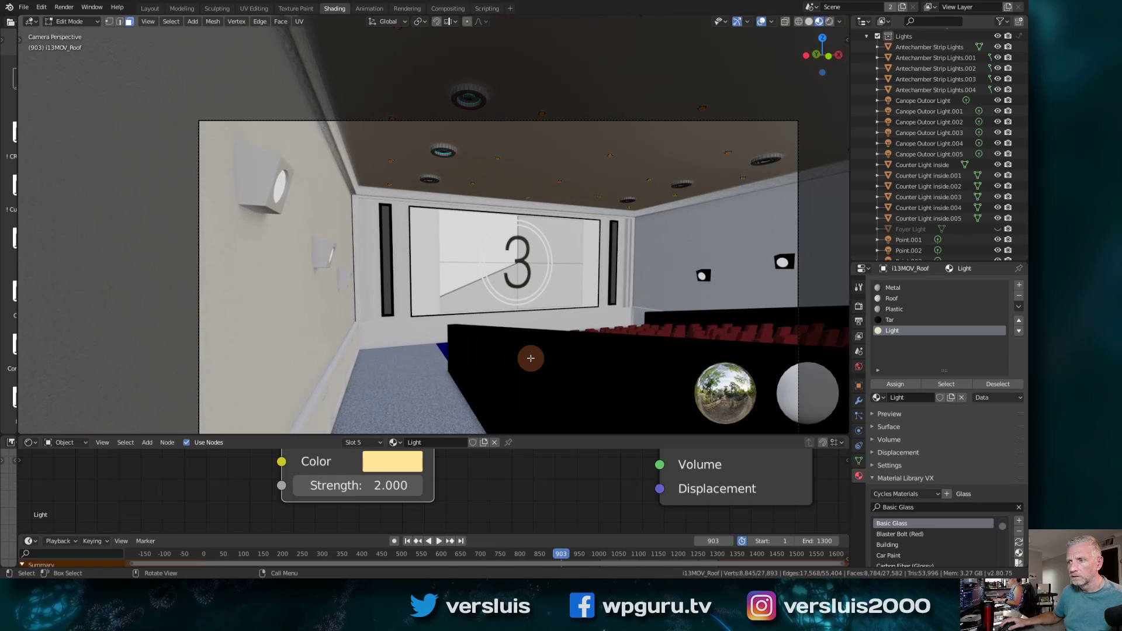
pyautogui.scroll(4, 524, 351)
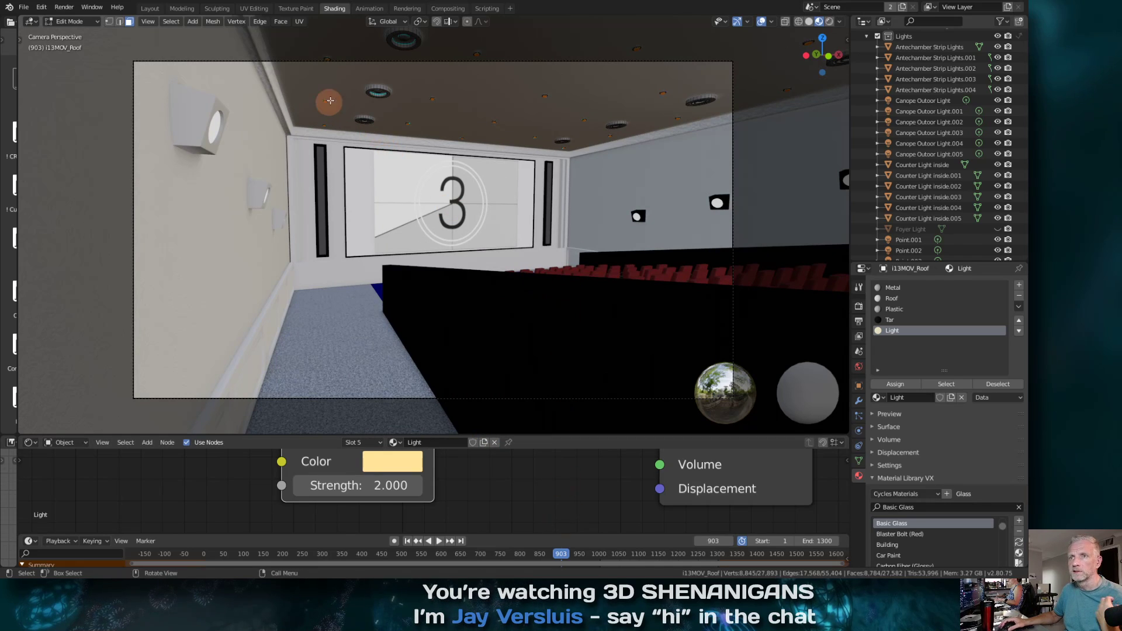
pyautogui.click(859, 289)
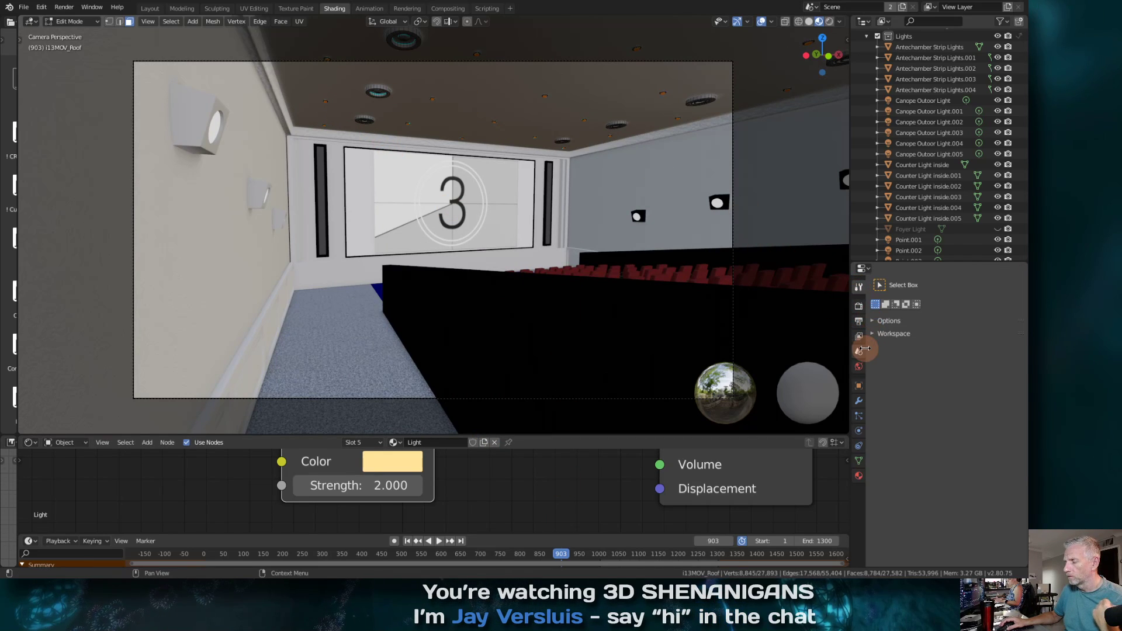
pyautogui.click(859, 306)
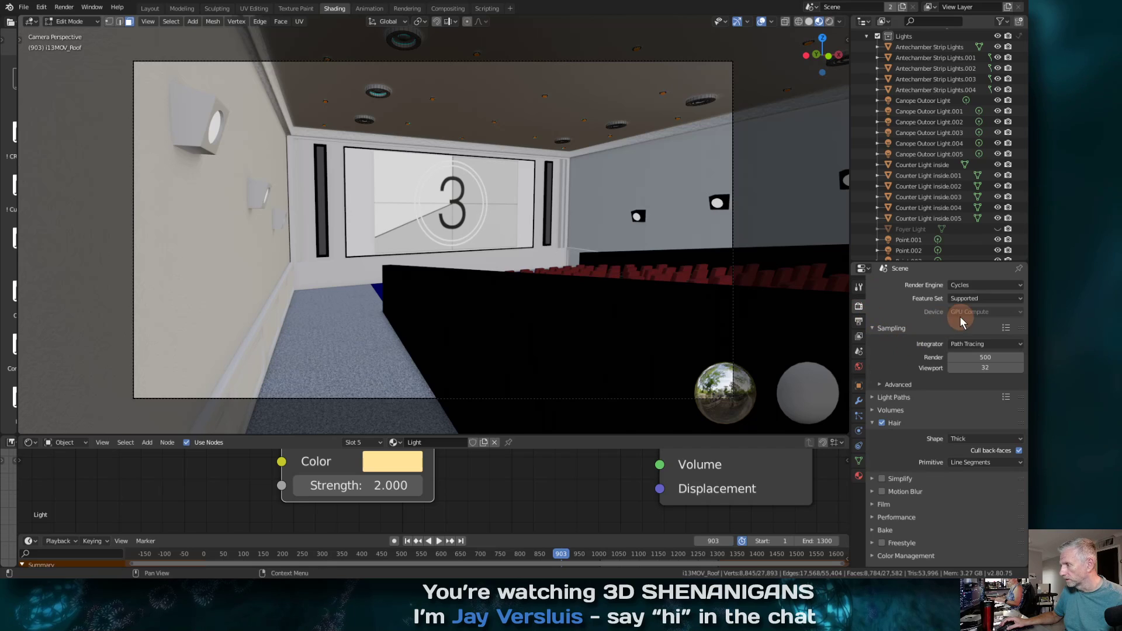
pyautogui.click(959, 361)
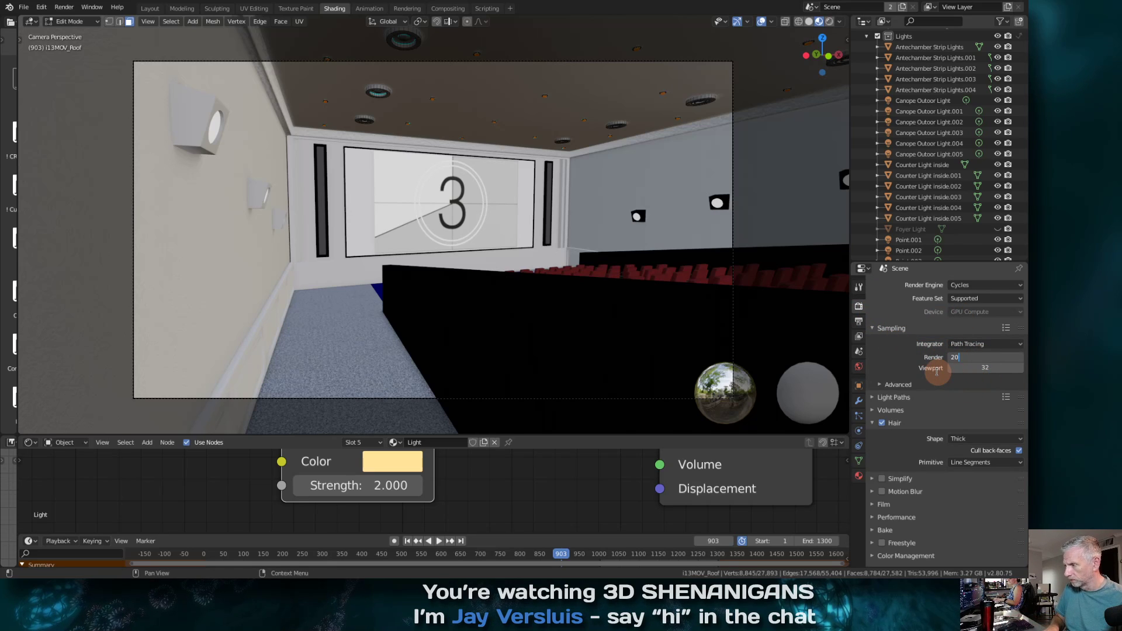
pyautogui.click(961, 357)
pyautogui.write('100')
pyautogui.press('Return')
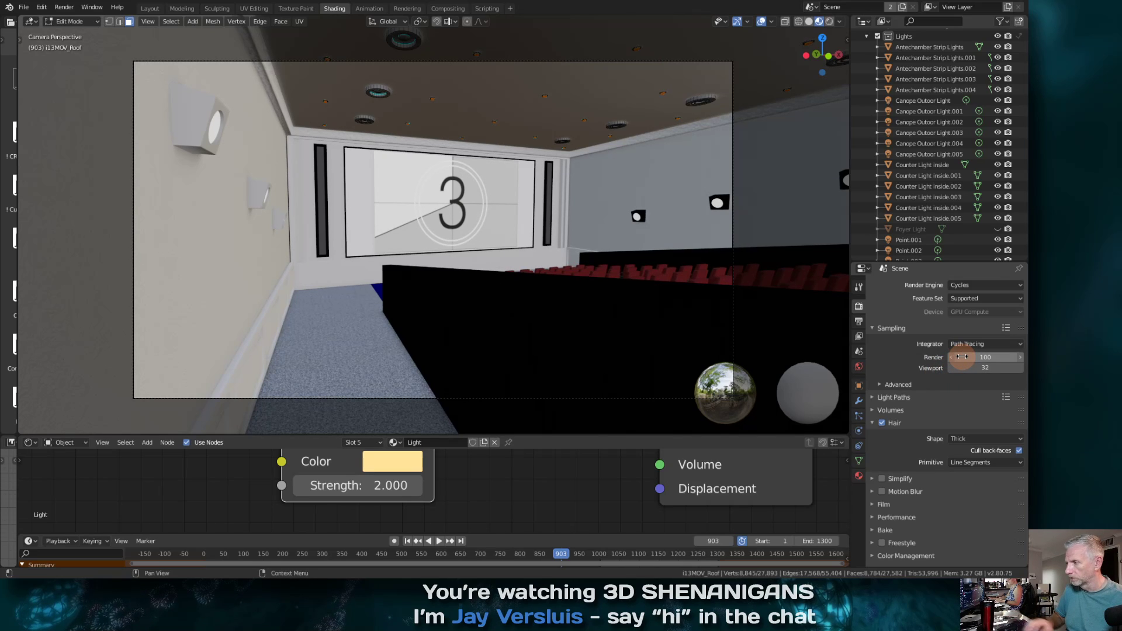
# Set the output resolution scale to 70%, render frame 903 as a test, and close the render window
pyautogui.click(859, 324)
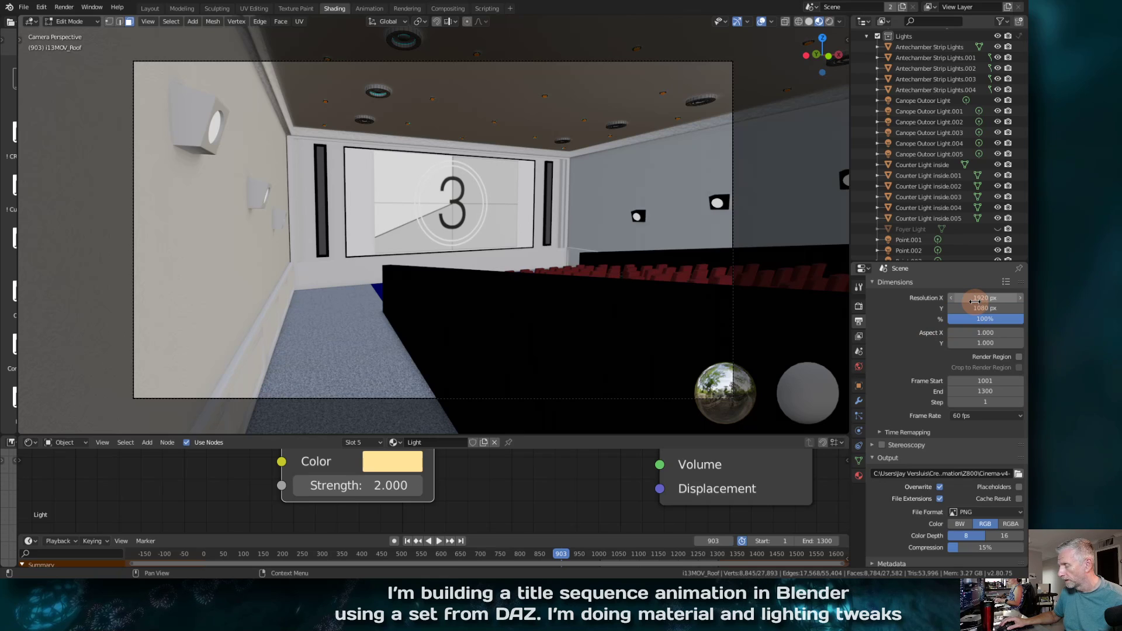
pyautogui.moveTo(996, 322); pyautogui.dragTo(989, 319)
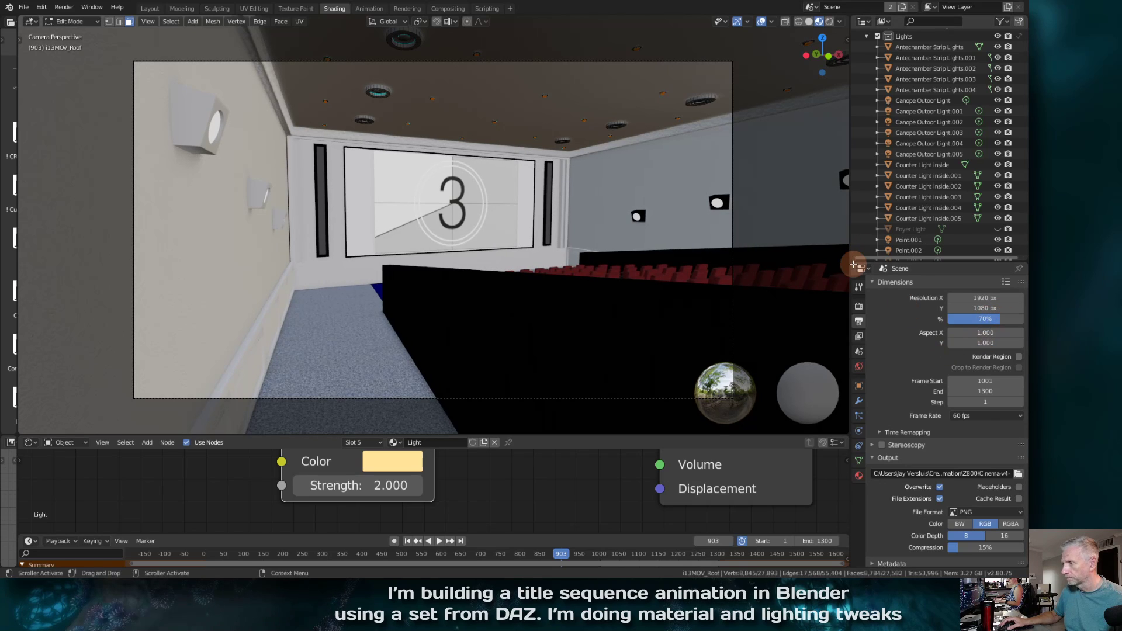
pyautogui.press('F12')
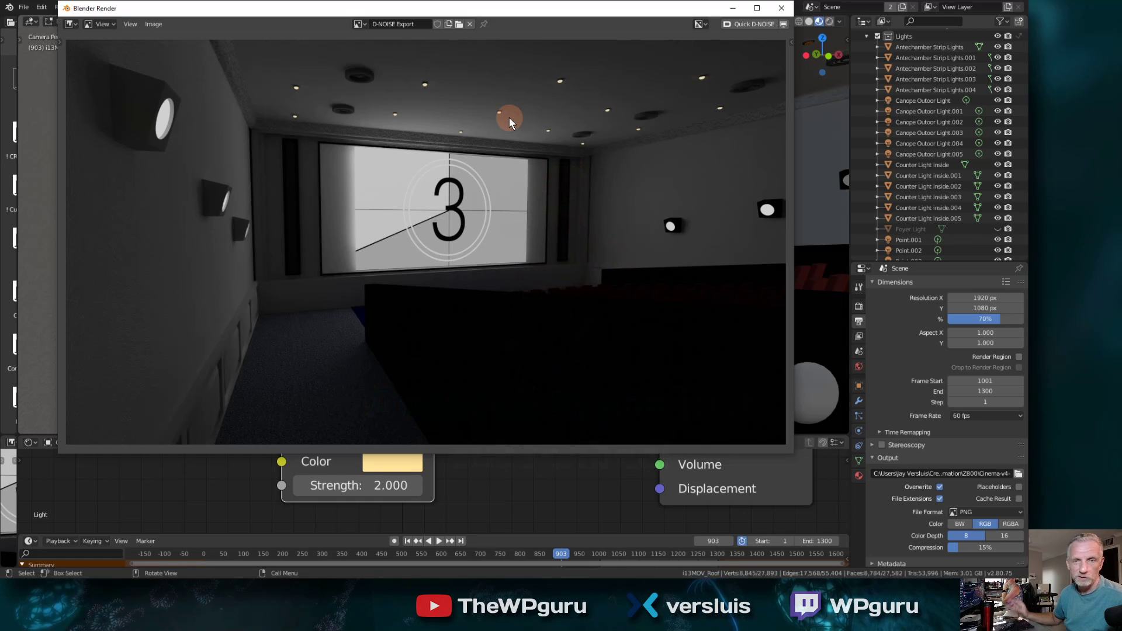
pyautogui.click(782, 8)
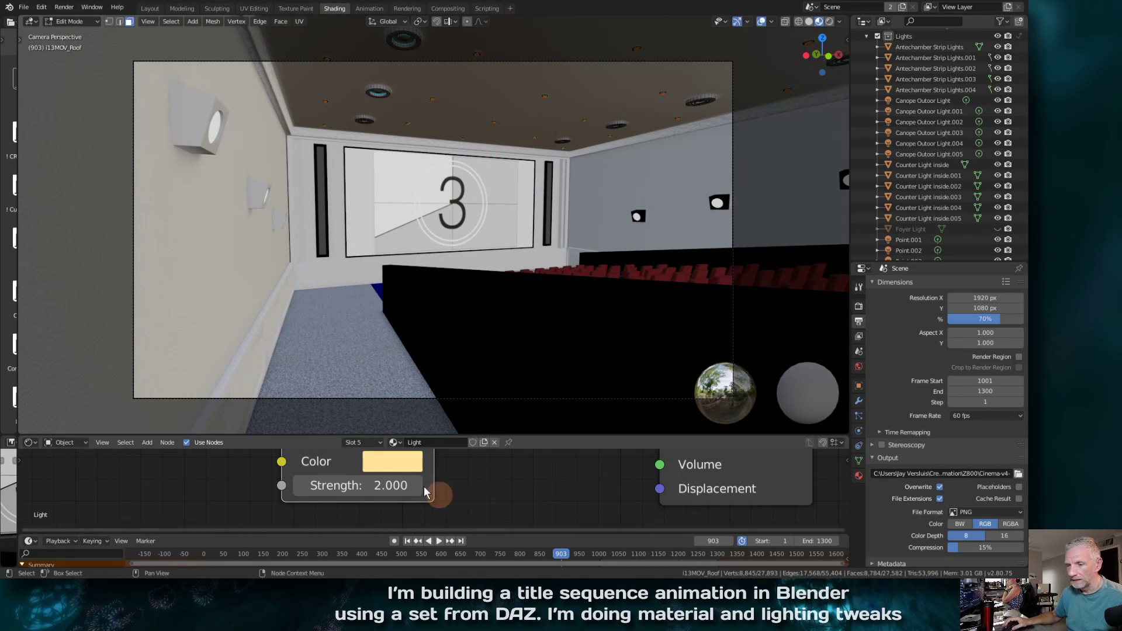
# Back in the Layout workspace, deselect everything and select all linked faces of one small ceiling downlight near the side wall
pyautogui.click(150, 8)
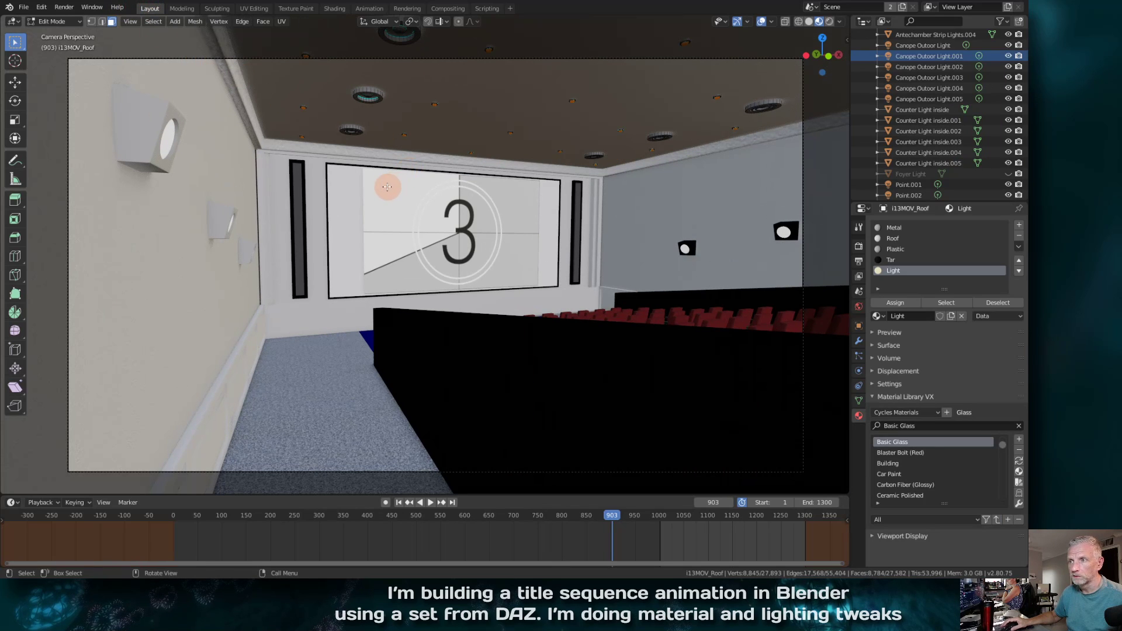
pyautogui.moveTo(439, 121)
pyautogui.mouseDown(button='middle')
pyautogui.moveTo(444, 153)
pyautogui.moveTo(438, 97)
pyautogui.moveTo(509, 268)
pyautogui.moveTo(506, 292)
pyautogui.moveTo(511, 273)
pyautogui.moveTo(564, 345)
pyautogui.mouseUp(button='middle')
pyautogui.keyDown('ctrl'); pyautogui.moveTo(461, 188); pyautogui.dragTo(594, 382, button='middle'); pyautogui.keyUp('ctrl')
pyautogui.moveTo(451, 180)
pyautogui.keyDown('ctrl'); pyautogui.mouseDown(button='middle')
pyautogui.moveTo(569, 345)
pyautogui.moveTo(897, 326)
pyautogui.moveTo(508, 244)
pyautogui.moveTo(464, 178)
pyautogui.moveTo(433, 165)
pyautogui.moveTo(566, 278)
pyautogui.mouseUp(button='middle'); pyautogui.keyUp('ctrl')
pyautogui.moveTo(425, 211)
pyautogui.keyDown('shift'); pyautogui.mouseDown(button='middle')
pyautogui.moveTo(519, 308)
pyautogui.moveTo(795, 84)
pyautogui.mouseUp(button='middle'); pyautogui.keyUp('shift')
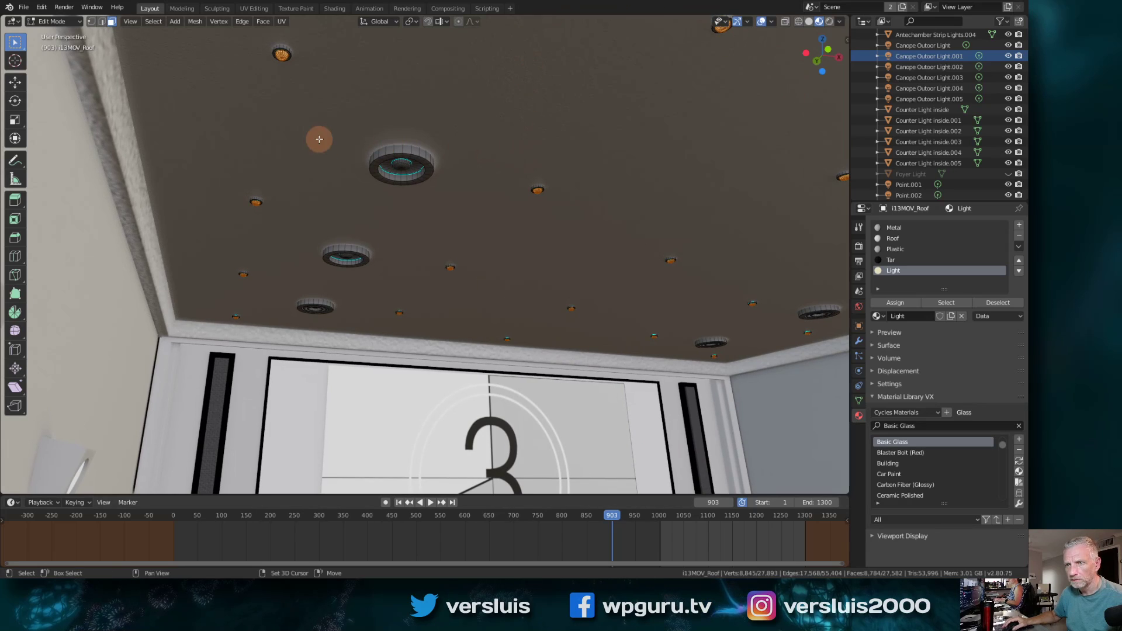
pyautogui.keyDown('shift'); pyautogui.moveTo(319, 140); pyautogui.dragTo(714, 20, button='middle'); pyautogui.keyUp('shift')
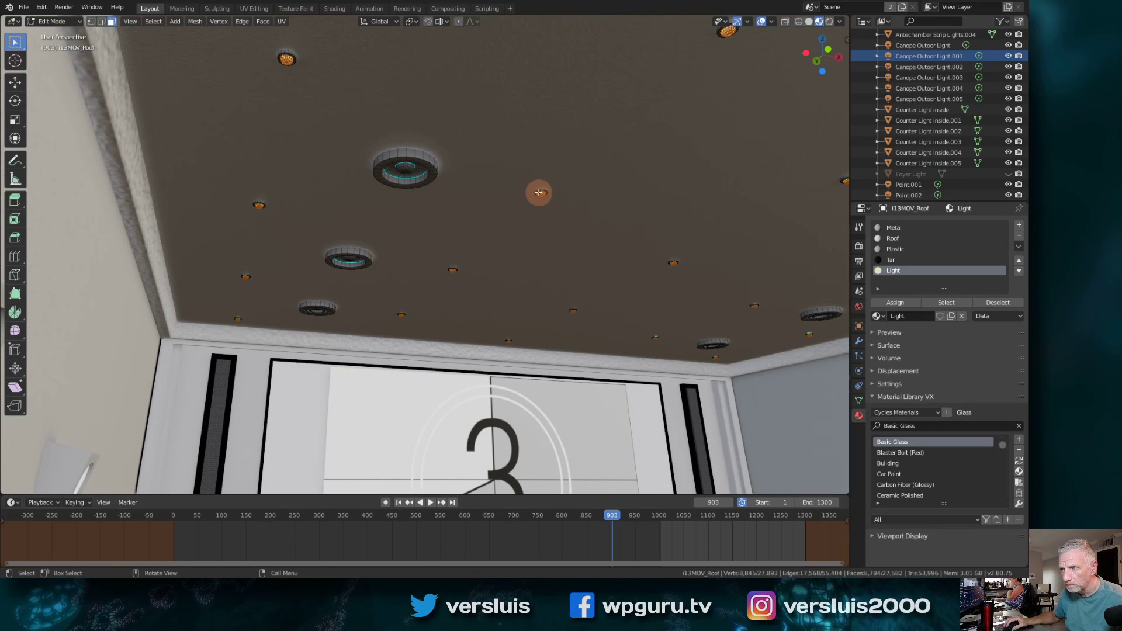
pyautogui.hotkey('alt', 'a')
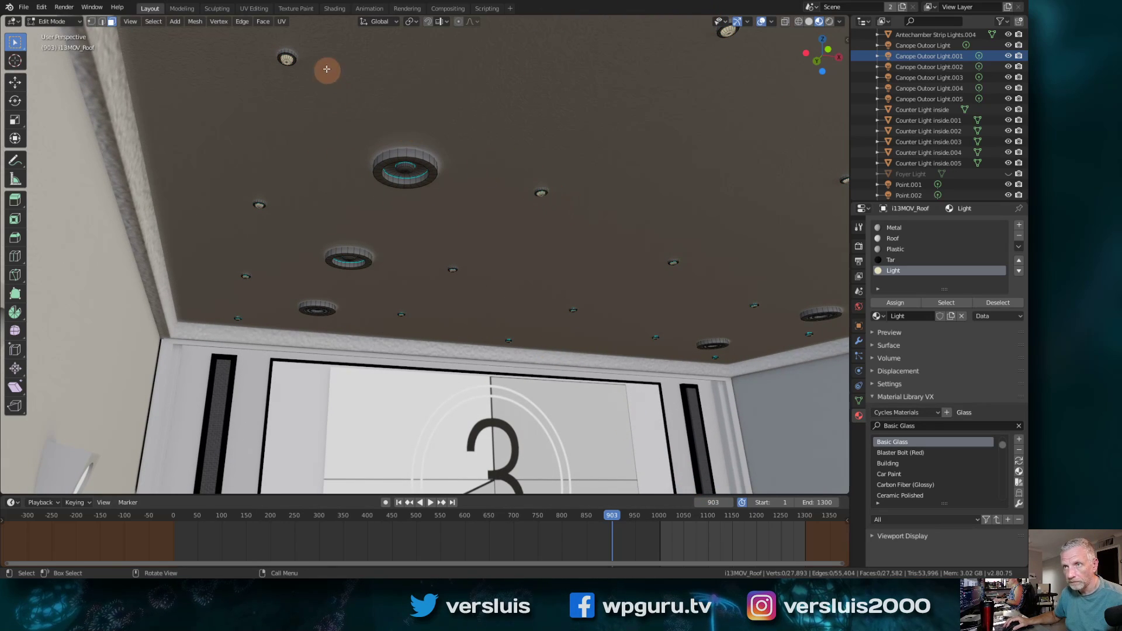
pyautogui.click(285, 60)
pyautogui.hotkey('ctrl', 'l')
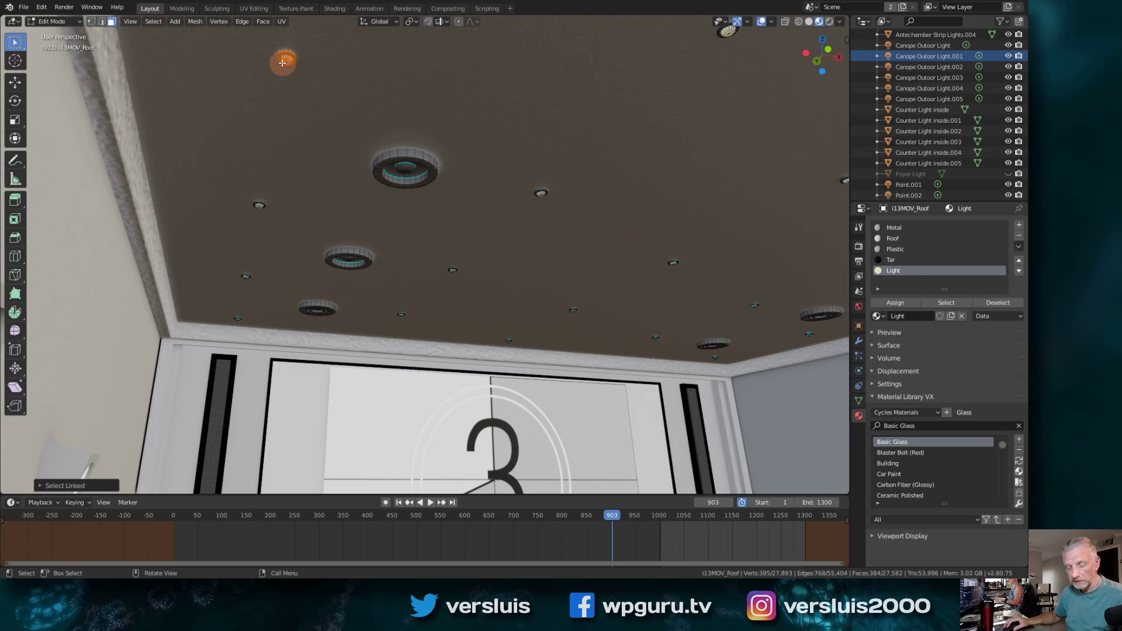
# Snap the 3D cursor to the selected ceiling downlight
pyautogui.hotkey('shift', 's')
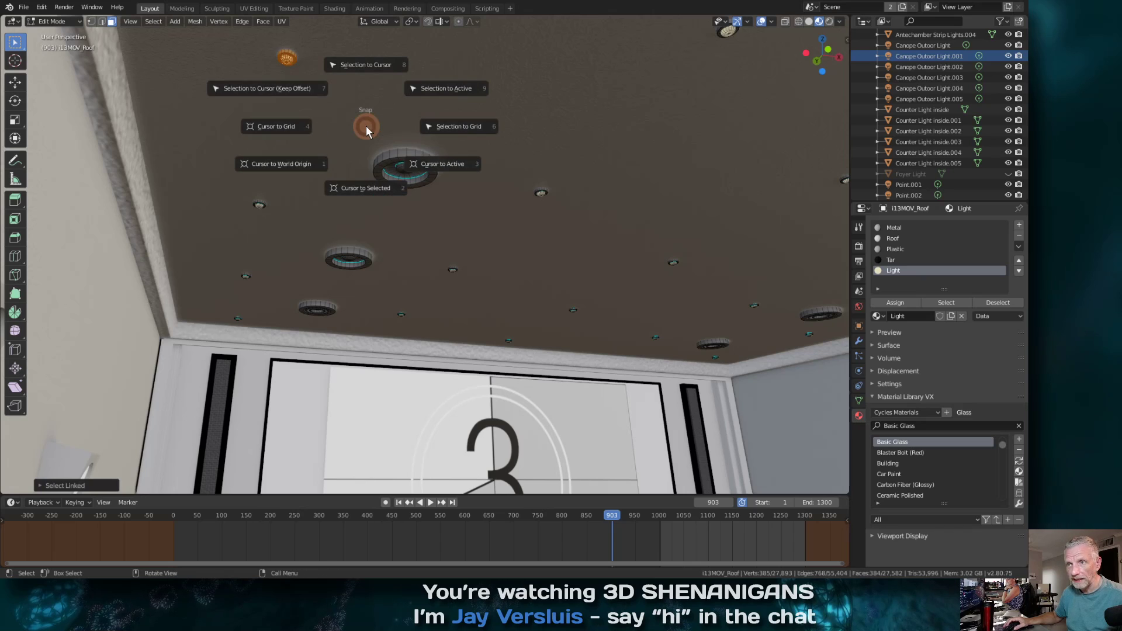
pyautogui.click(376, 189)
pyautogui.keyDown('shift'); pyautogui.moveTo(332, 82); pyautogui.dragTo(271, 312, button='middle'); pyautogui.keyUp('shift')
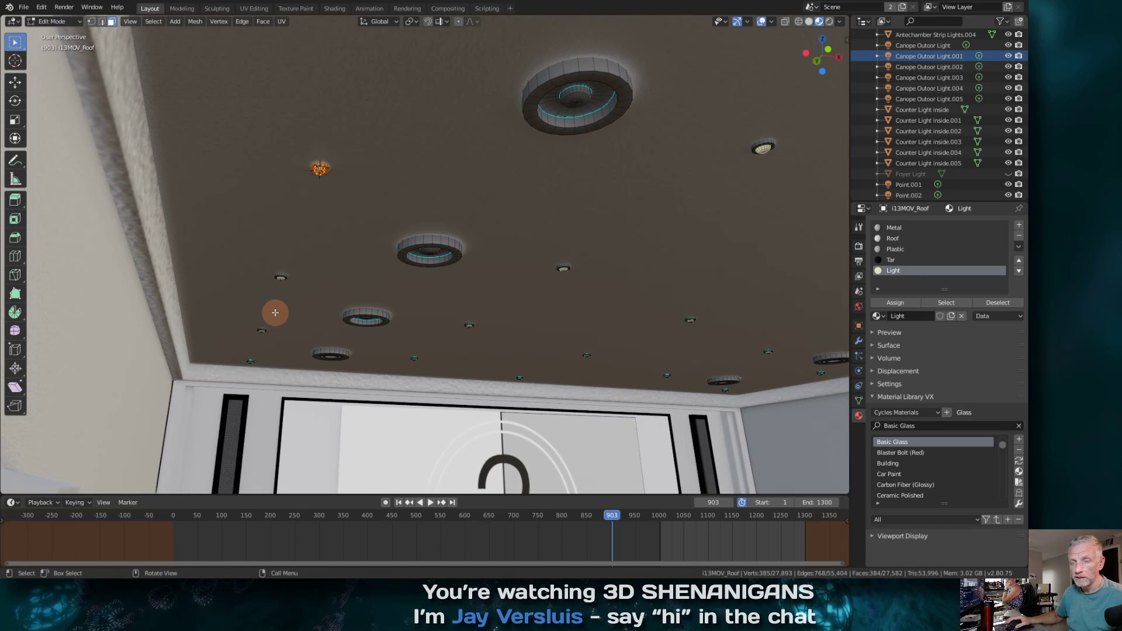
# Return to Object Mode and add a point light at the 3D cursor, inside the Lights collection
pyautogui.press('Tab')
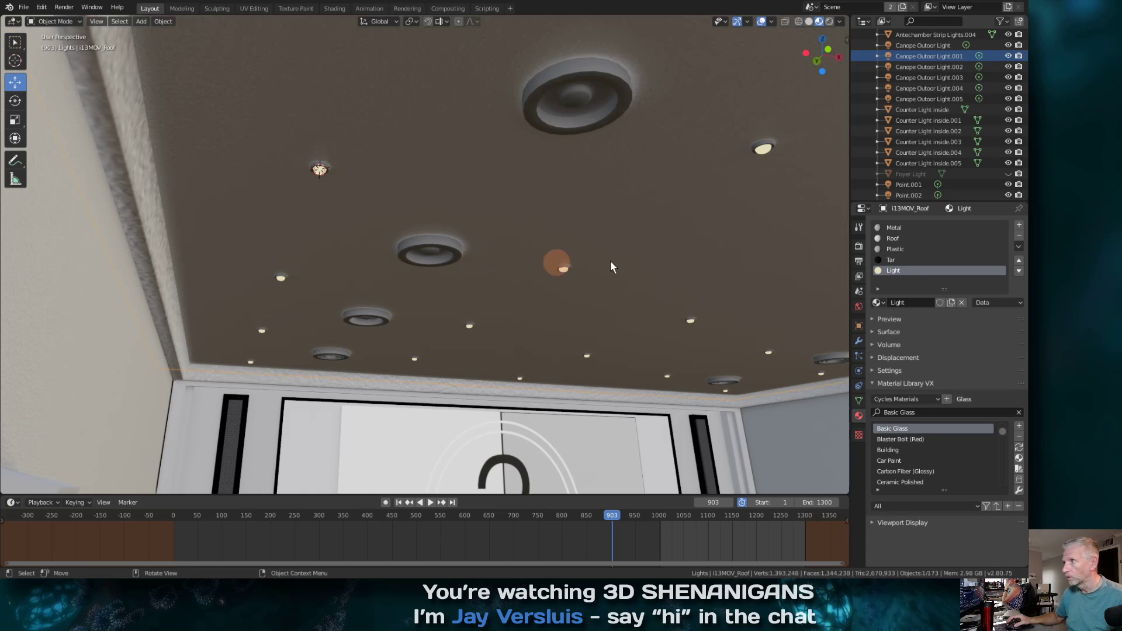
pyautogui.scroll(4, 931, 155)
pyautogui.click(909, 65)
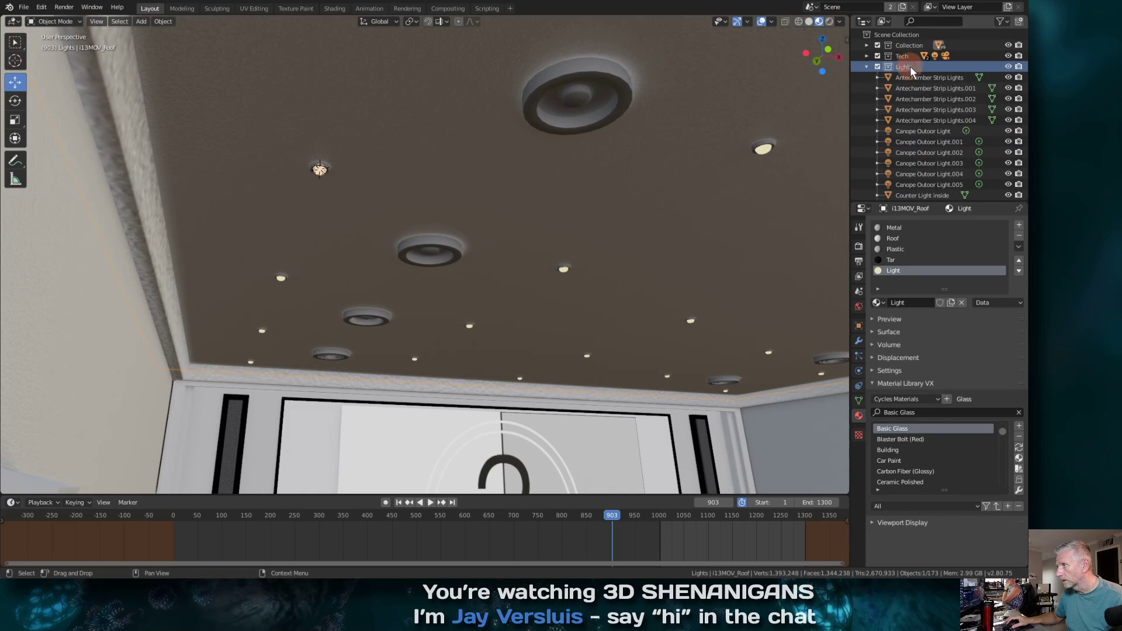
pyautogui.hotkey('shift', 'a')
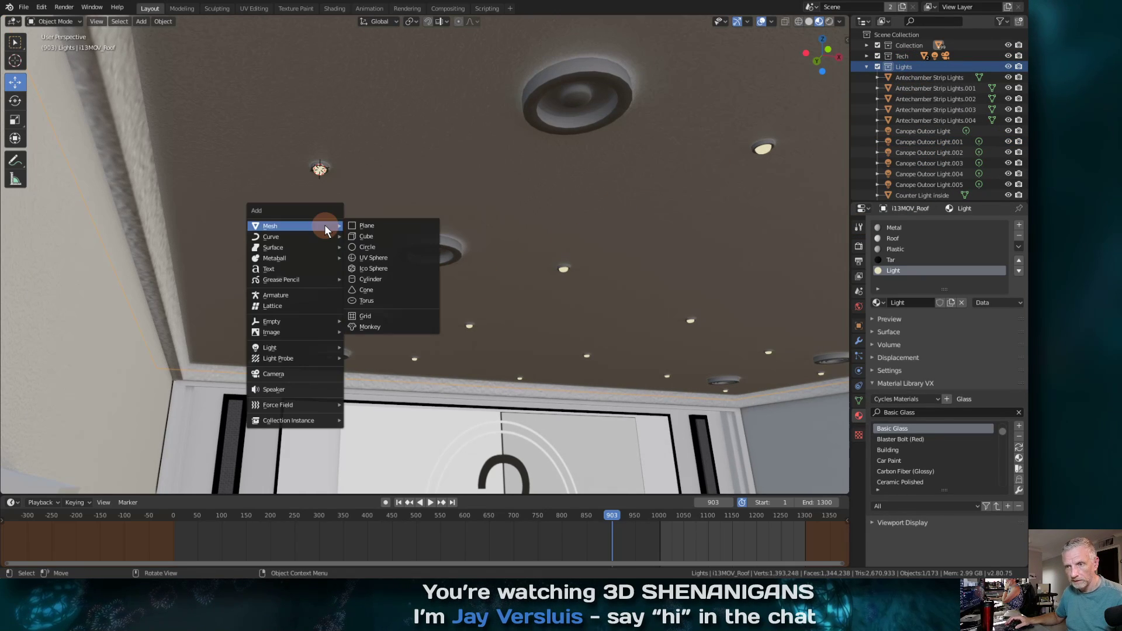
pyautogui.moveTo(313, 351)
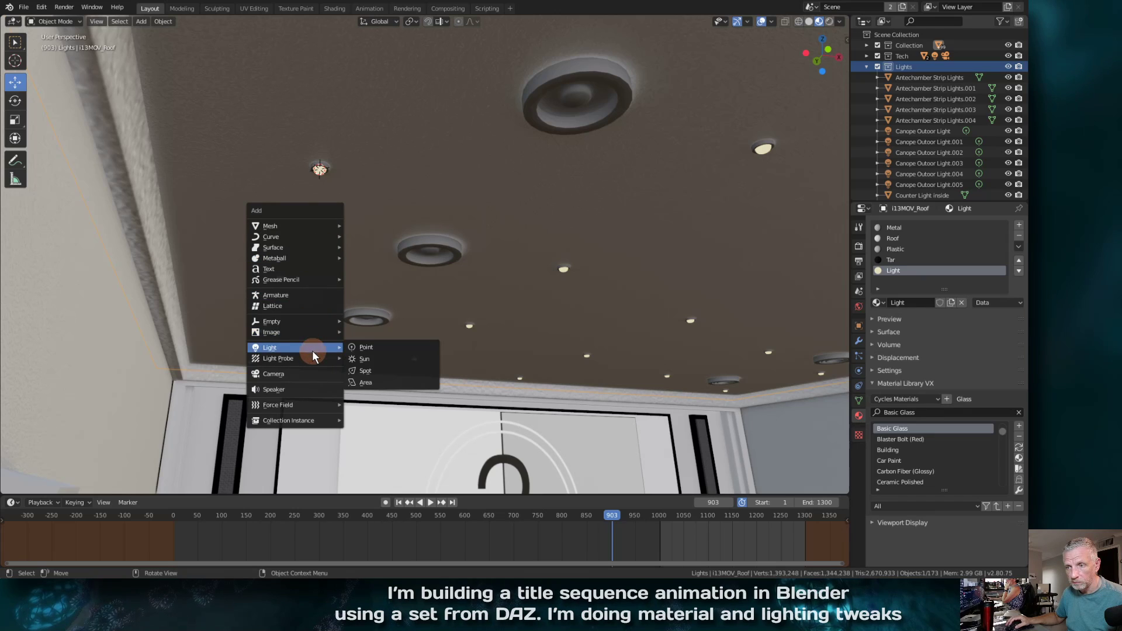
pyautogui.click(378, 351)
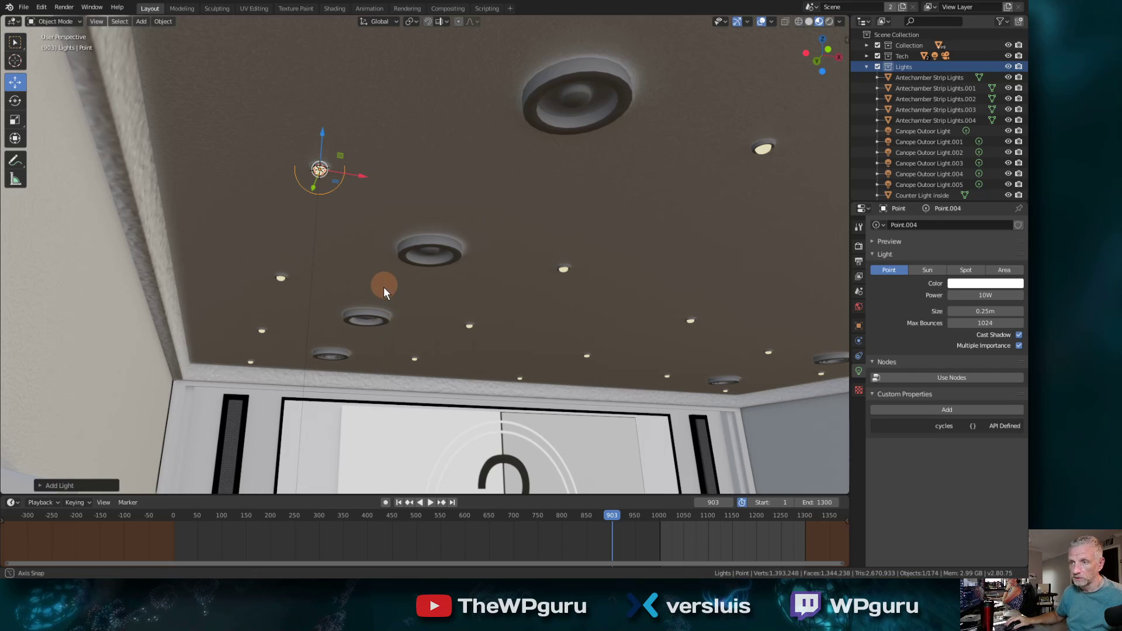
# Inspect the new point light's position from inside the auditorium and from outside the building
pyautogui.moveTo(384, 284); pyautogui.dragTo(384, 332, button='middle')
pyautogui.press('KP_Decimal')
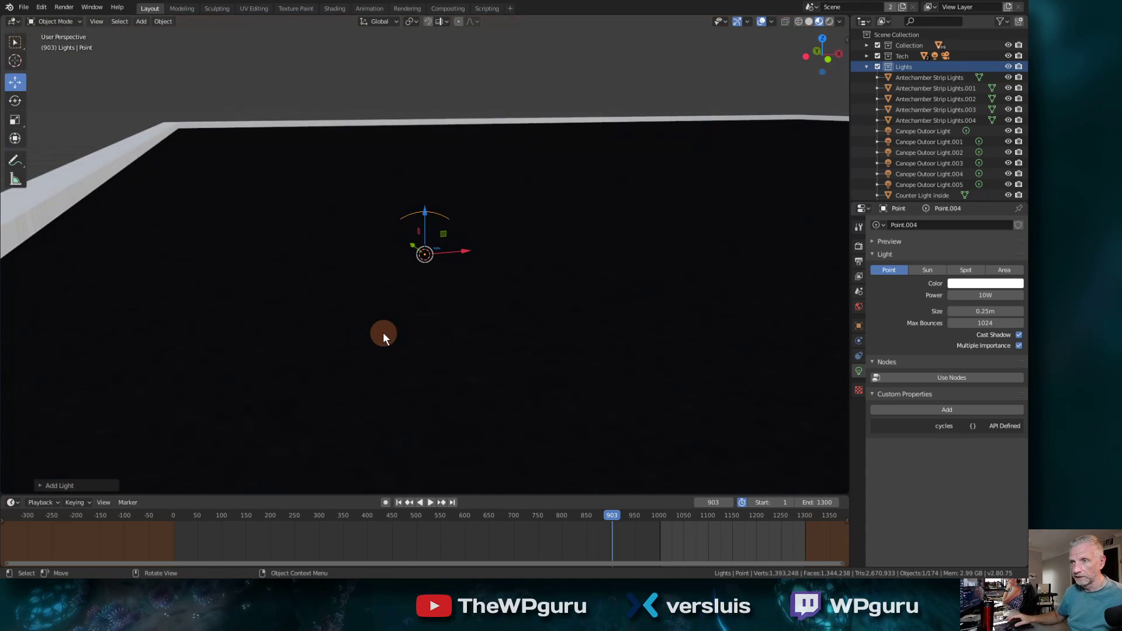
pyautogui.scroll(12, 383, 333)
pyautogui.scroll(-10, 387, 331)
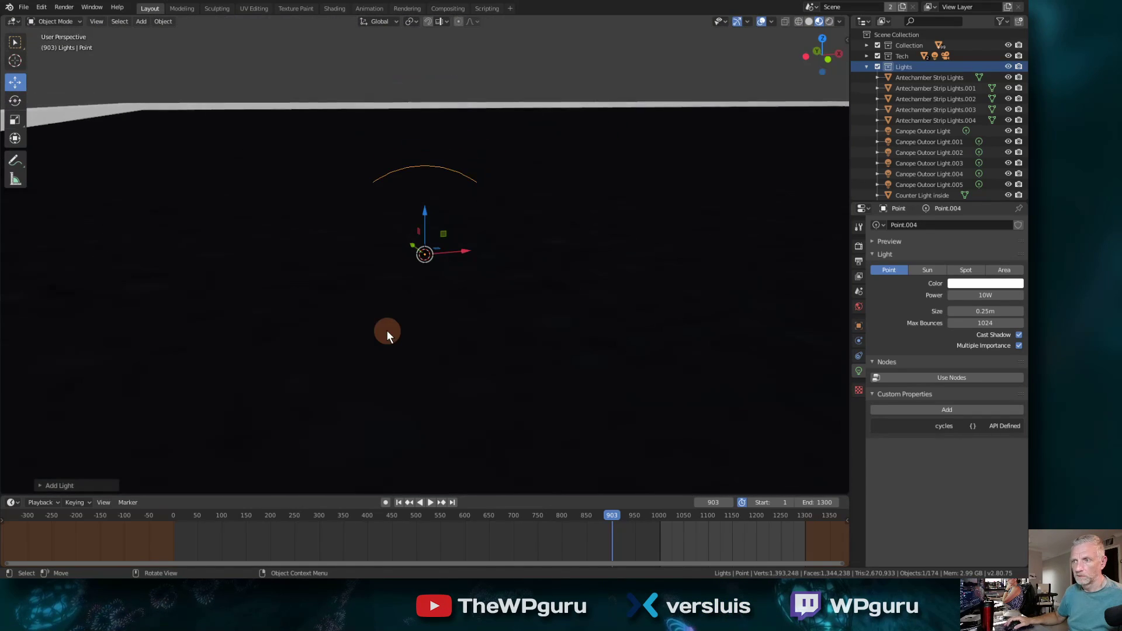
pyautogui.keyDown('shift'); pyautogui.moveTo(387, 331); pyautogui.dragTo(338, 206, button='middle'); pyautogui.keyUp('shift')
pyautogui.scroll(-10, 337, 206)
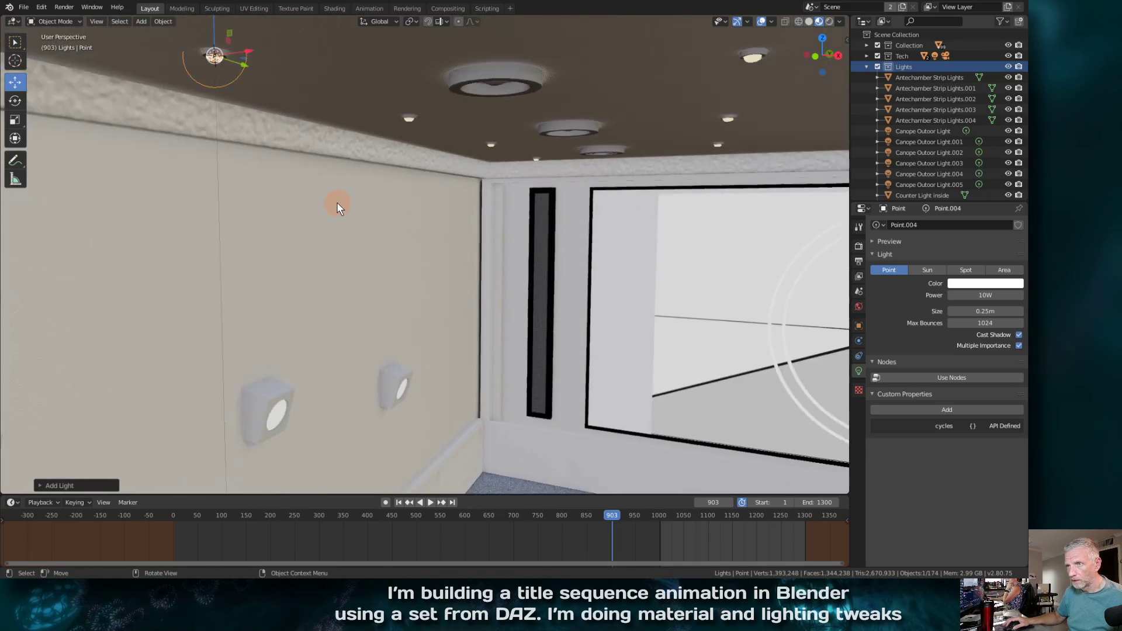
pyautogui.scroll(3, 335, 203)
pyautogui.scroll(8, 335, 201)
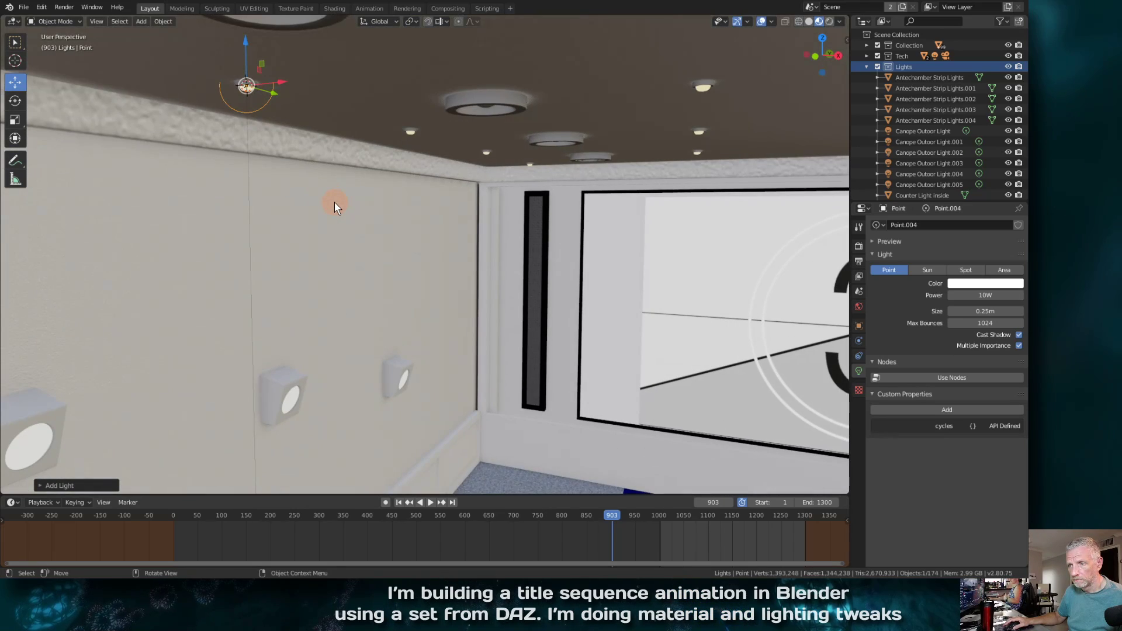
pyautogui.moveTo(335, 202); pyautogui.dragTo(445, 304, button='middle')
pyautogui.scroll(-6, 449, 297)
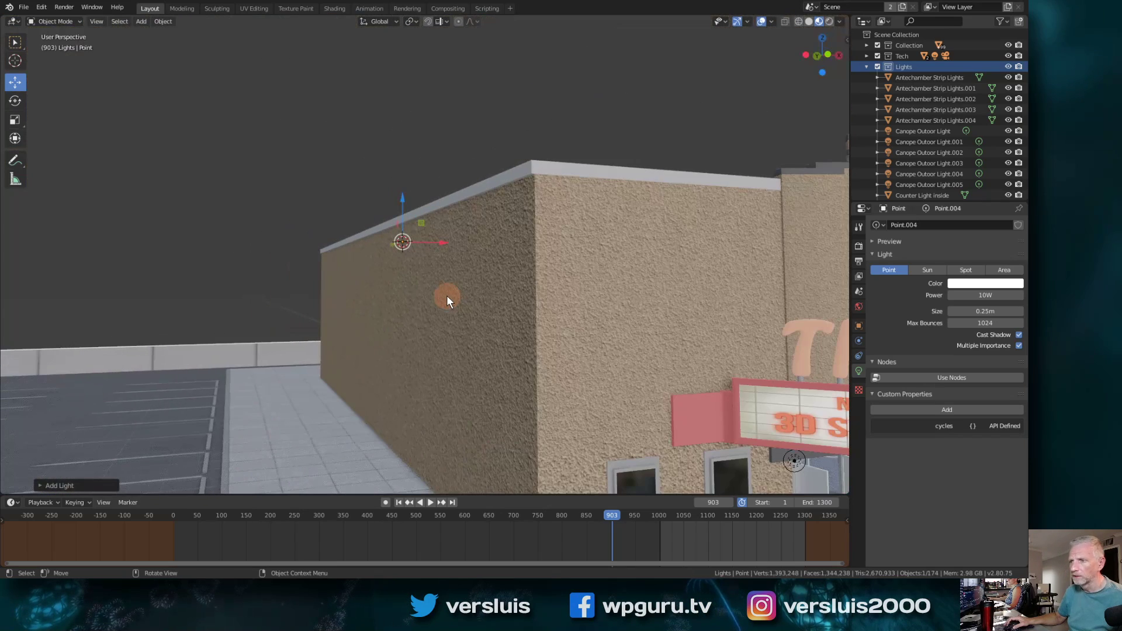
# Select the building's left outer wall, find i13MOV_Wall_Left in the object list, and hide it in the viewport
pyautogui.click(464, 303)
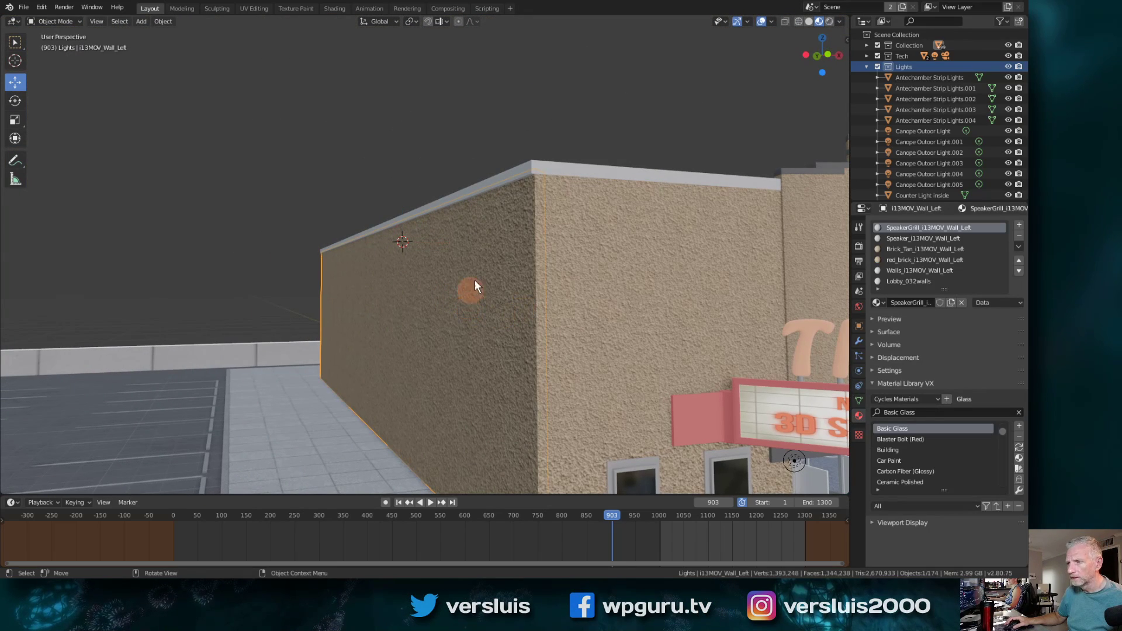
pyautogui.click(867, 45)
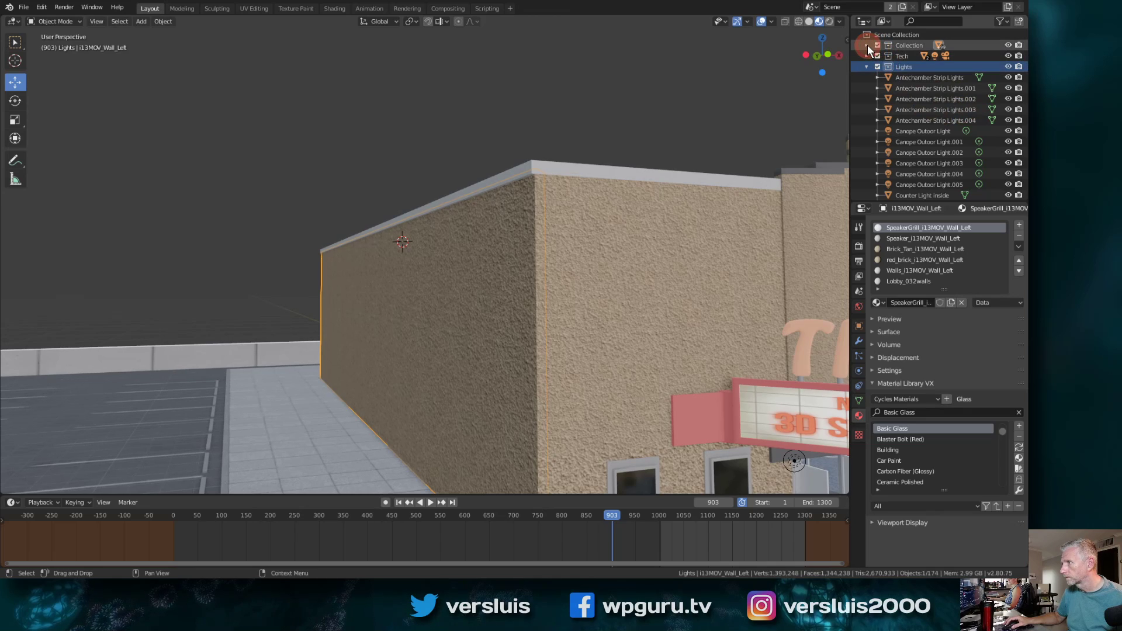
pyautogui.scroll(-8, 946, 111)
pyautogui.scroll(-10, 945, 111)
pyautogui.scroll(-8, 946, 111)
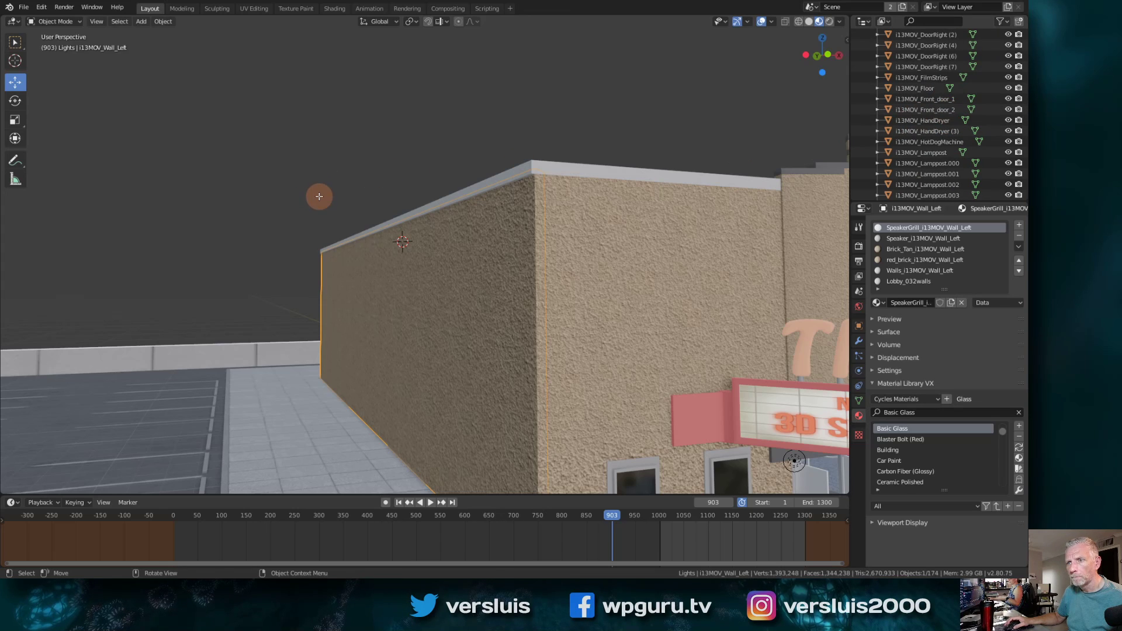
pyautogui.press('Tab')
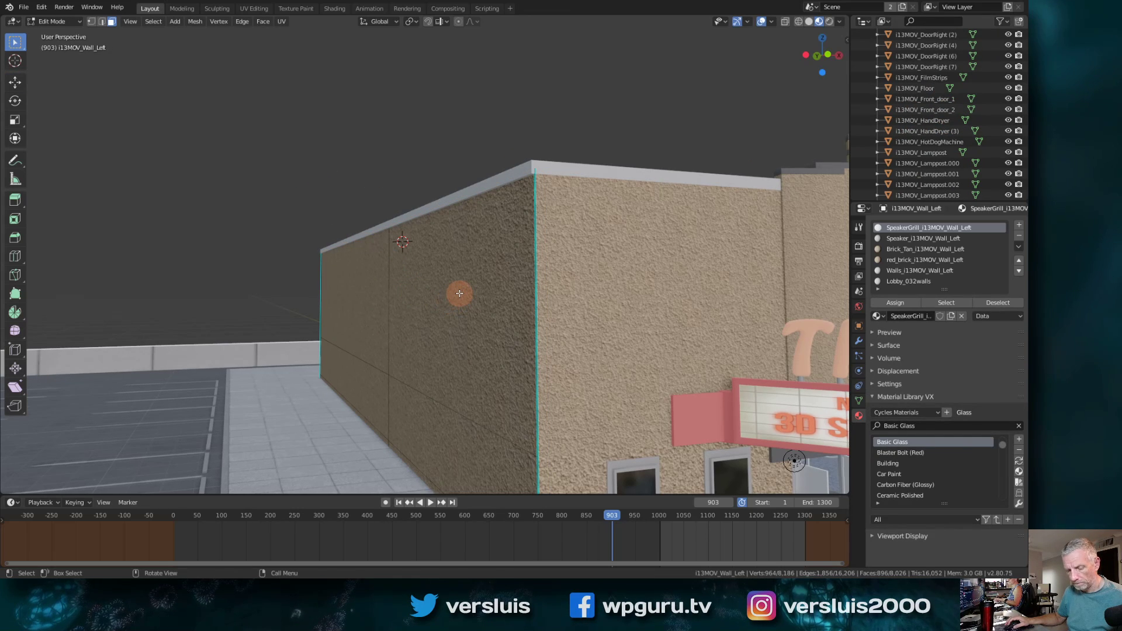
pyautogui.click(459, 293)
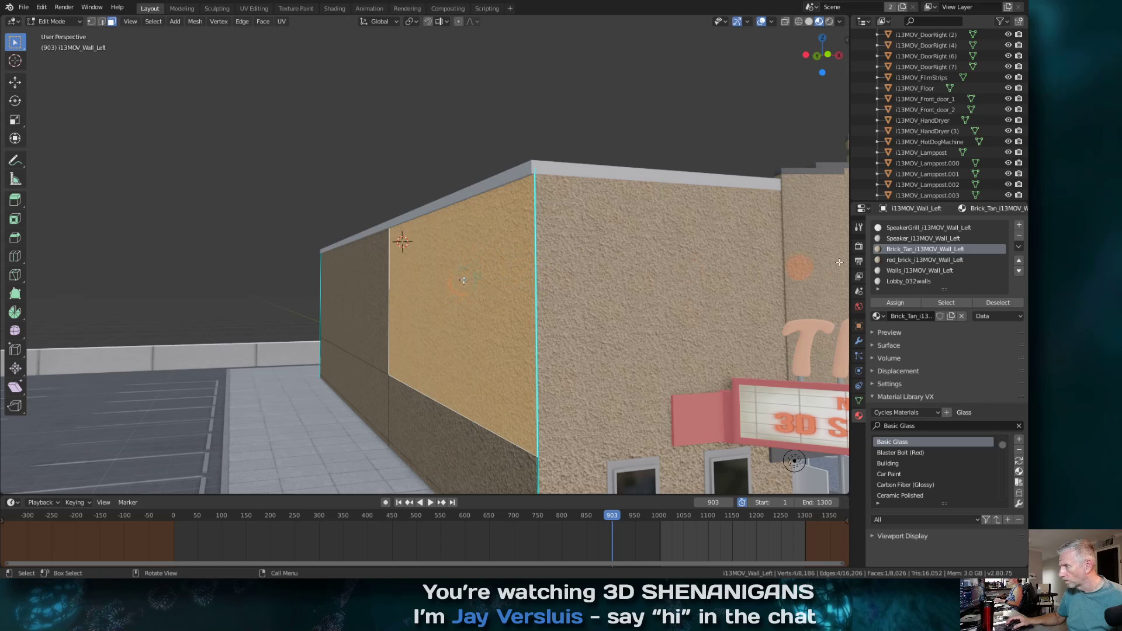
pyautogui.scroll(-10, 933, 148)
pyautogui.scroll(-5, 933, 149)
pyautogui.moveTo(380, 303); pyautogui.dragTo(460, 305, button='middle')
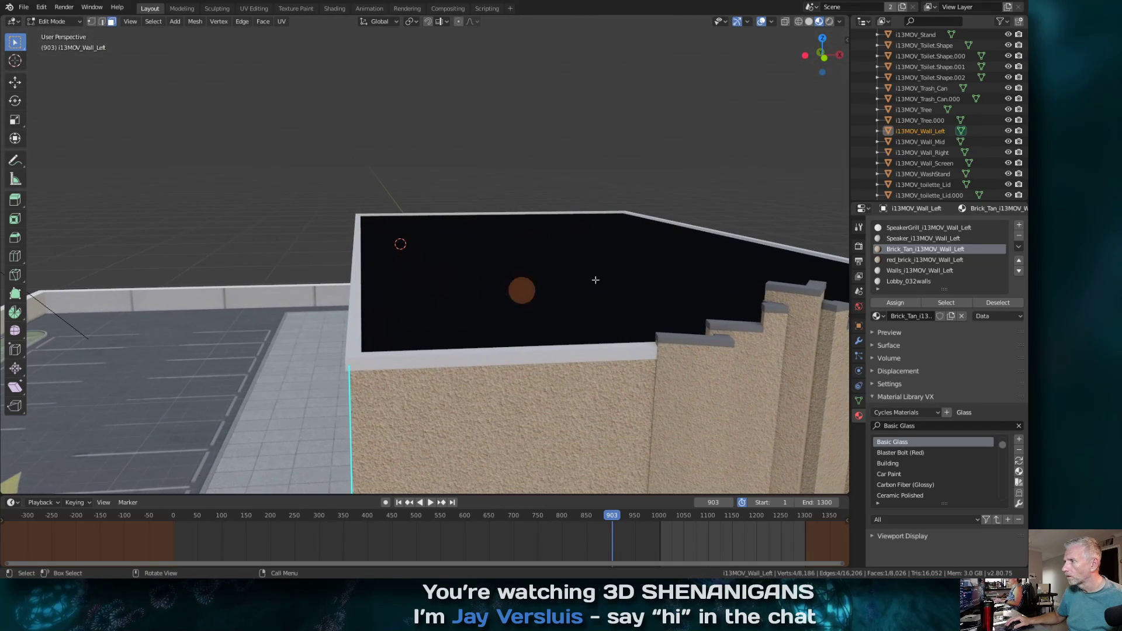
pyautogui.click(1008, 131)
# Advance the timeline to frame 904 and return to Object Mode
pyautogui.moveTo(638, 193); pyautogui.dragTo(685, 177, button='middle')
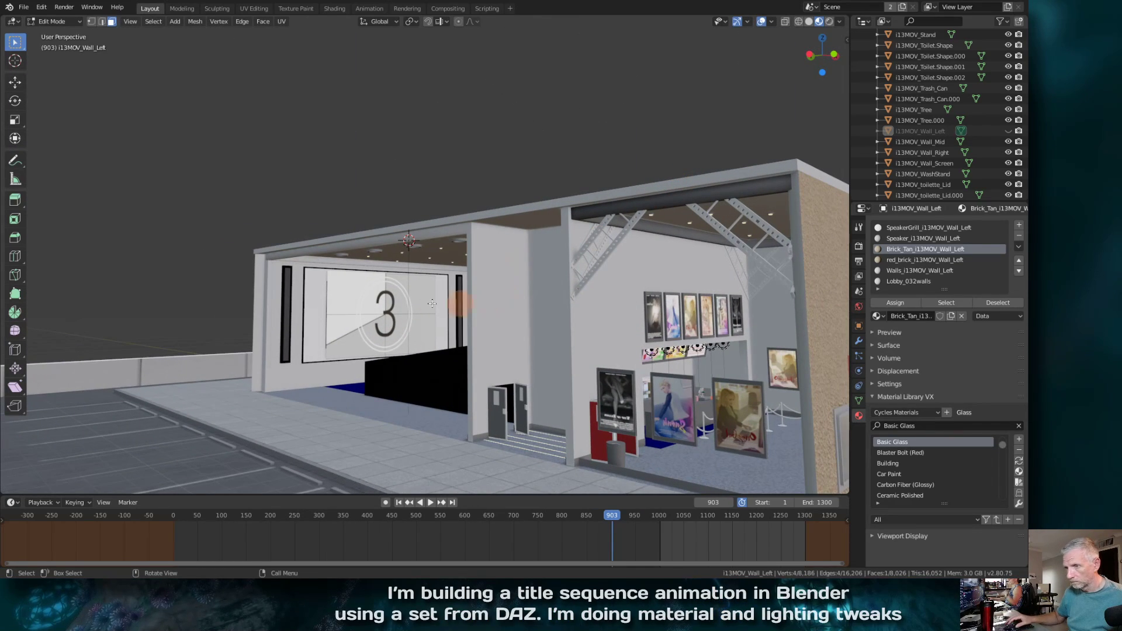
pyautogui.press('Right')
pyautogui.scroll(-3, 369, 304)
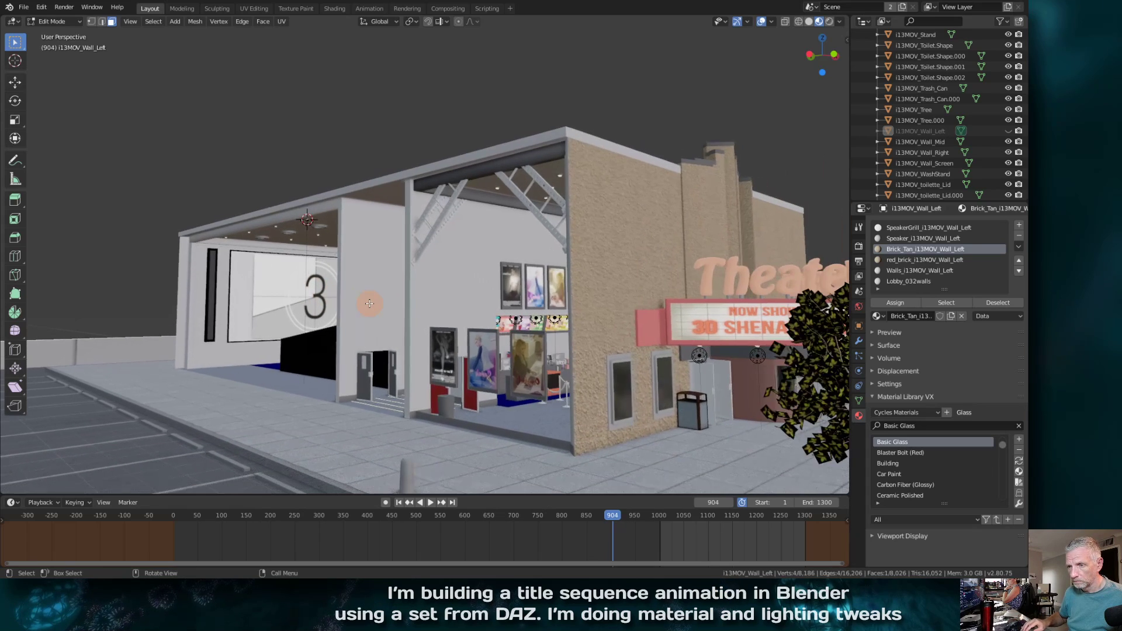
pyautogui.press('Tab')
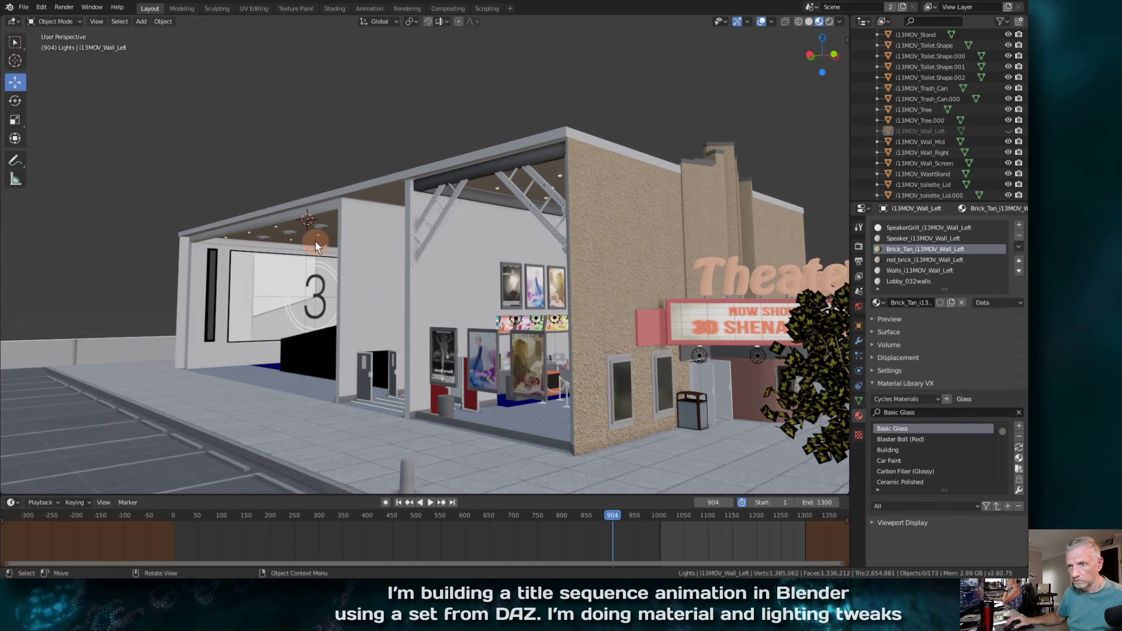
# Hide the auditorium's back wall i13MOV_Wall_Mid and far side wall i13MOV_Wall_Right in the viewport
pyautogui.click(306, 219)
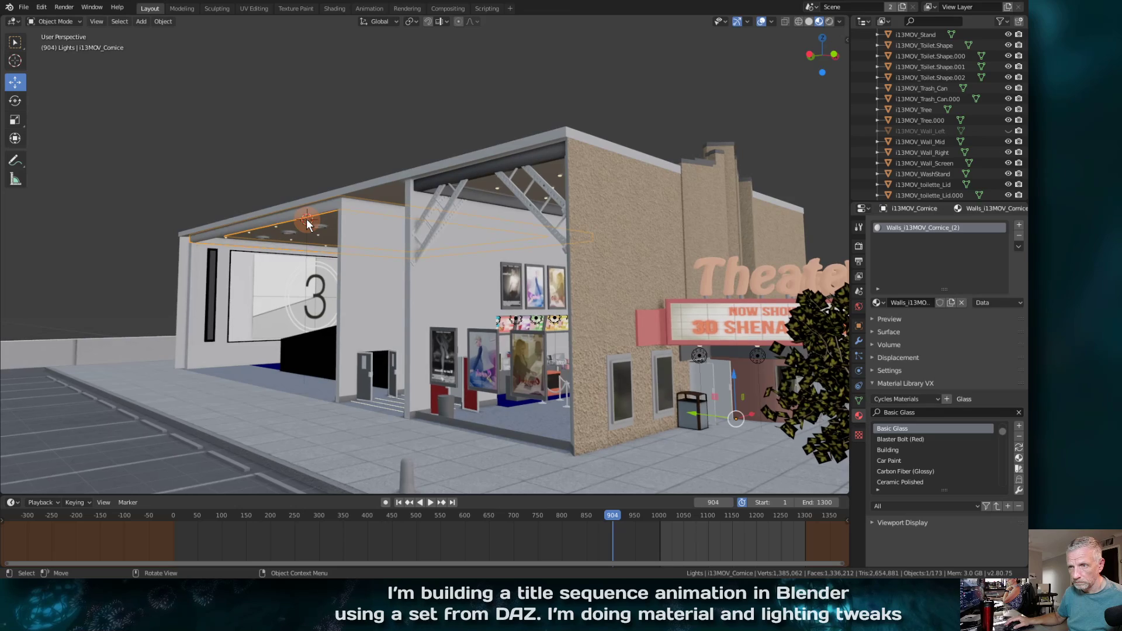
pyautogui.scroll(2, 306, 219)
pyautogui.moveTo(306, 219); pyautogui.dragTo(270, 234, button='middle')
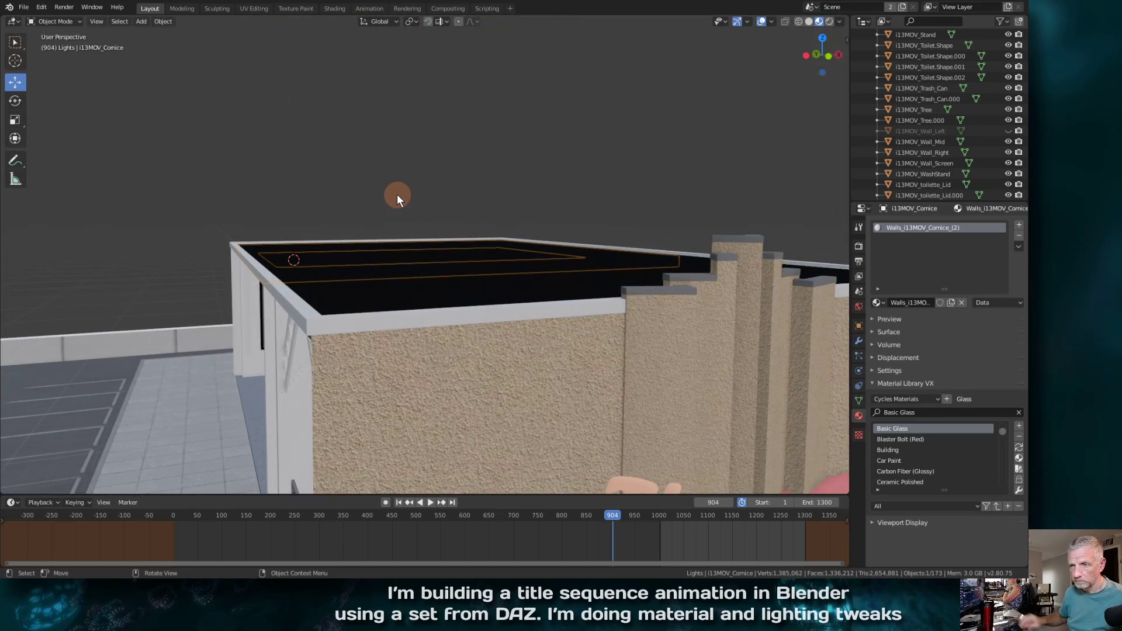
pyautogui.moveTo(363, 231); pyautogui.dragTo(401, 296, button='middle')
pyautogui.scroll(-6, 400, 298)
pyautogui.scroll(10, 401, 289)
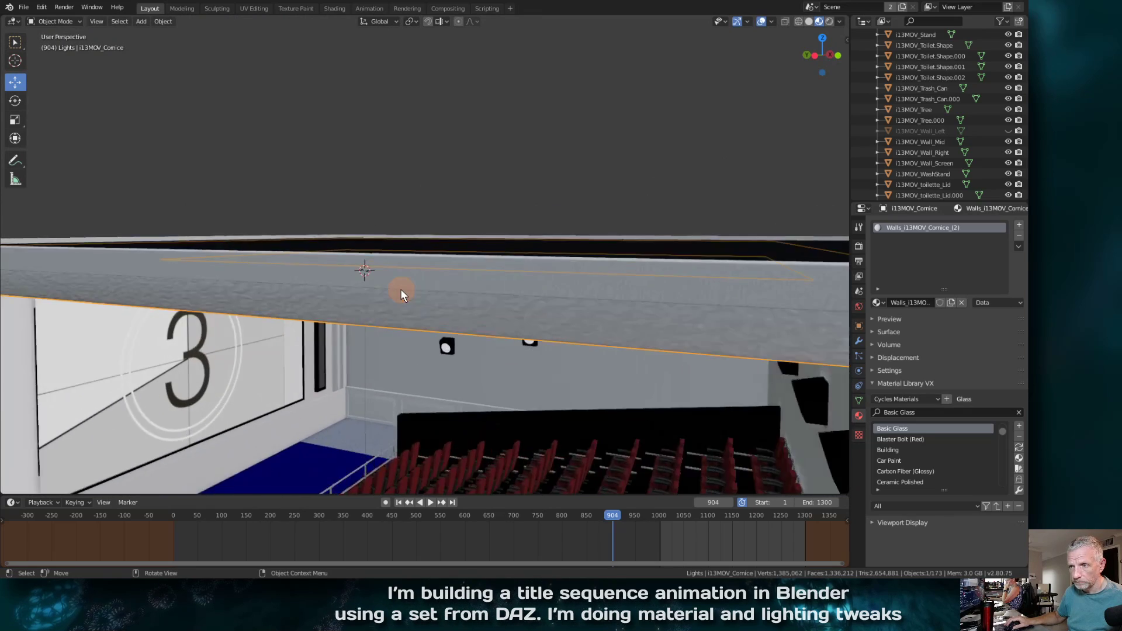
pyautogui.scroll(-5, 399, 290)
pyautogui.moveTo(400, 290); pyautogui.dragTo(718, 275, button='middle')
pyautogui.click(731, 278)
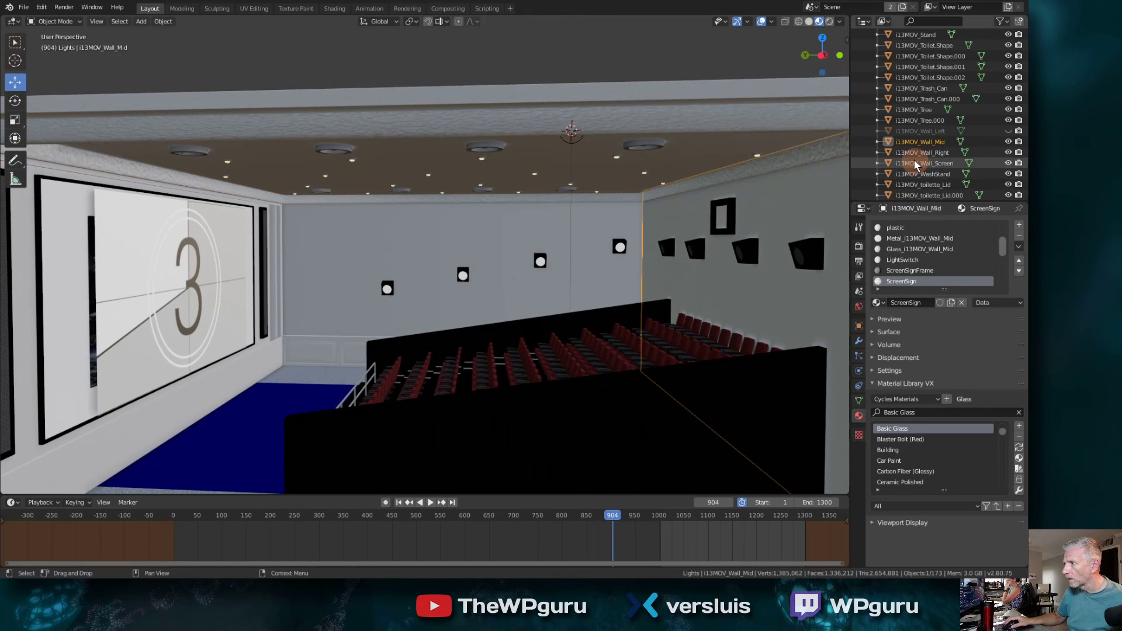
pyautogui.click(1008, 142)
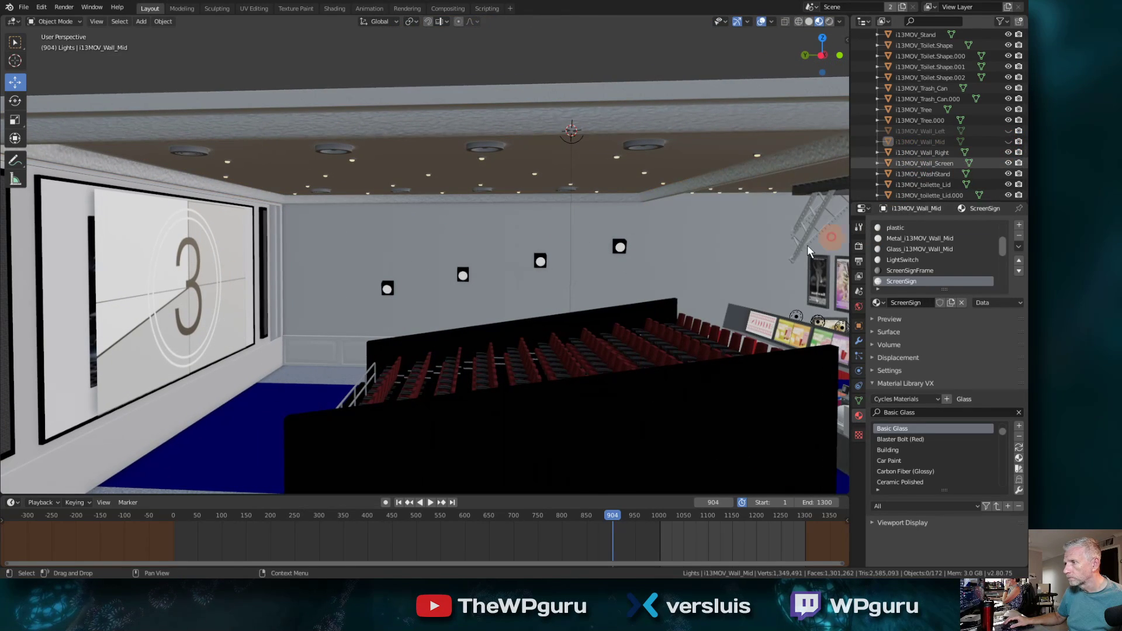
pyautogui.click(591, 248)
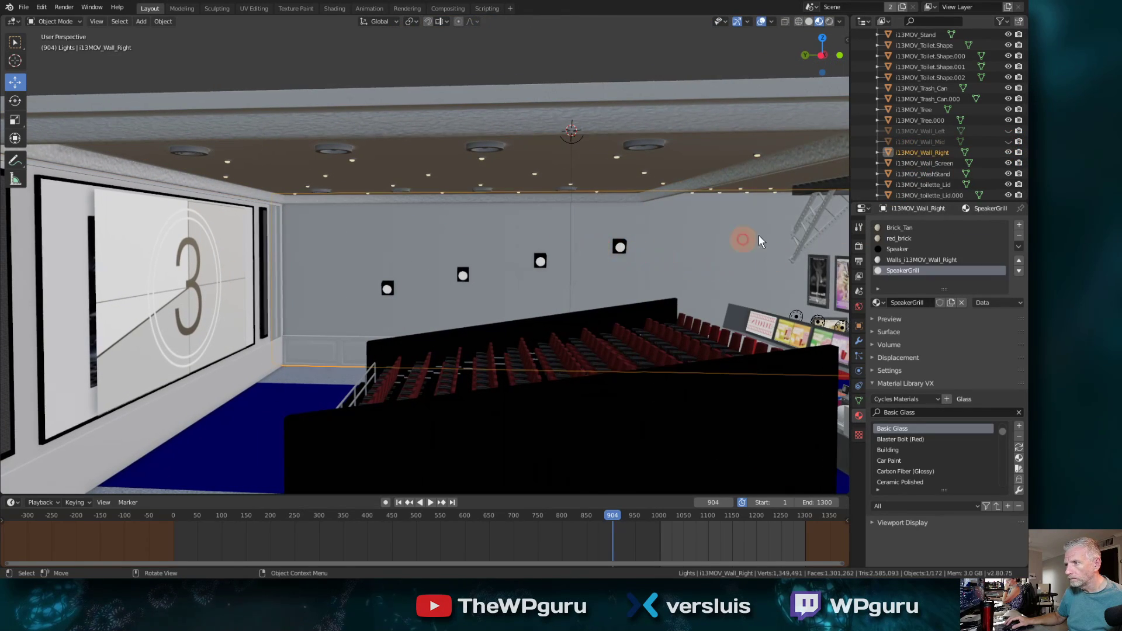
pyautogui.click(1008, 152)
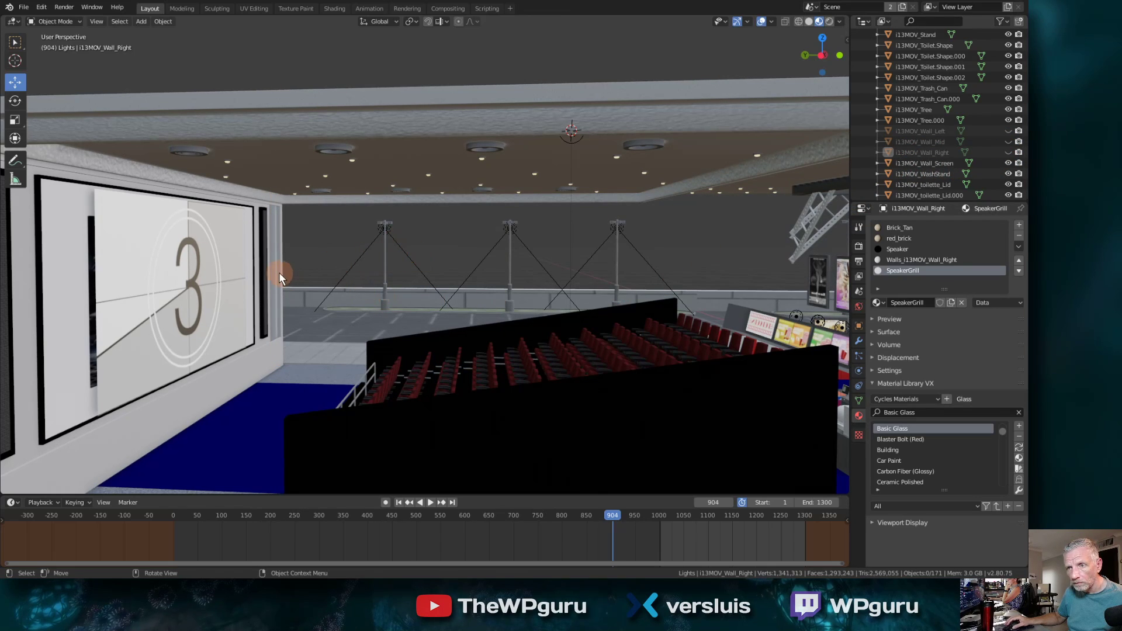
# Look around the opened auditorium to examine the point light and the rows of ceiling downlights
pyautogui.moveTo(510, 268); pyautogui.dragTo(424, 270, button='middle')
pyautogui.scroll(4, 424, 271)
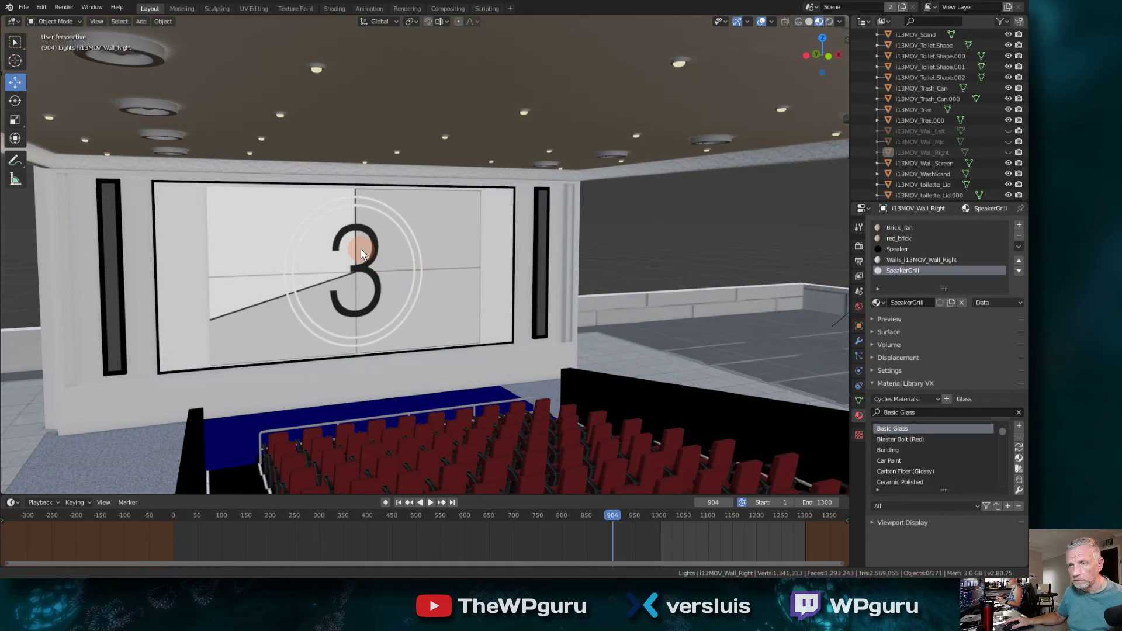
pyautogui.scroll(5, 542, 324)
pyautogui.scroll(-5, 542, 325)
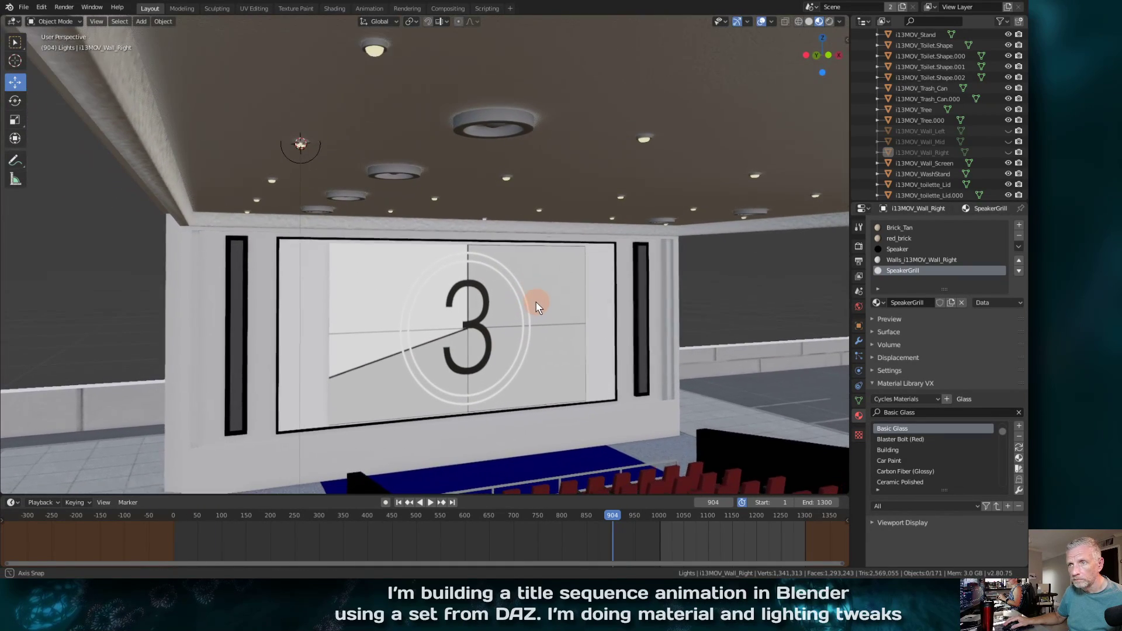
pyautogui.scroll(2, 536, 303)
pyautogui.scroll(-3, 536, 303)
pyautogui.moveTo(537, 303); pyautogui.dragTo(428, 286, button='middle')
pyautogui.moveTo(469, 286)
pyautogui.mouseDown(button='middle')
pyautogui.moveTo(484, 271)
pyautogui.moveTo(461, 286)
pyautogui.moveTo(479, 299)
pyautogui.mouseUp(button='middle')
# Collapse the main Collection in the object list and rename the new point light to Cinema Interior Lights
pyautogui.scroll(15, 955, 145)
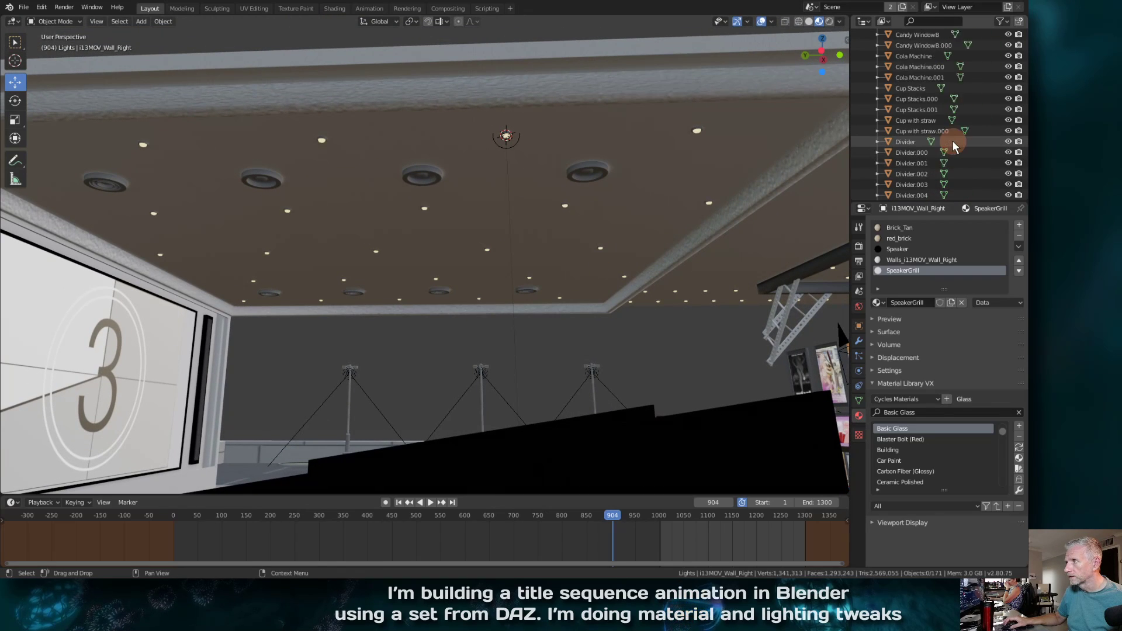
pyautogui.scroll(2, 871, 49)
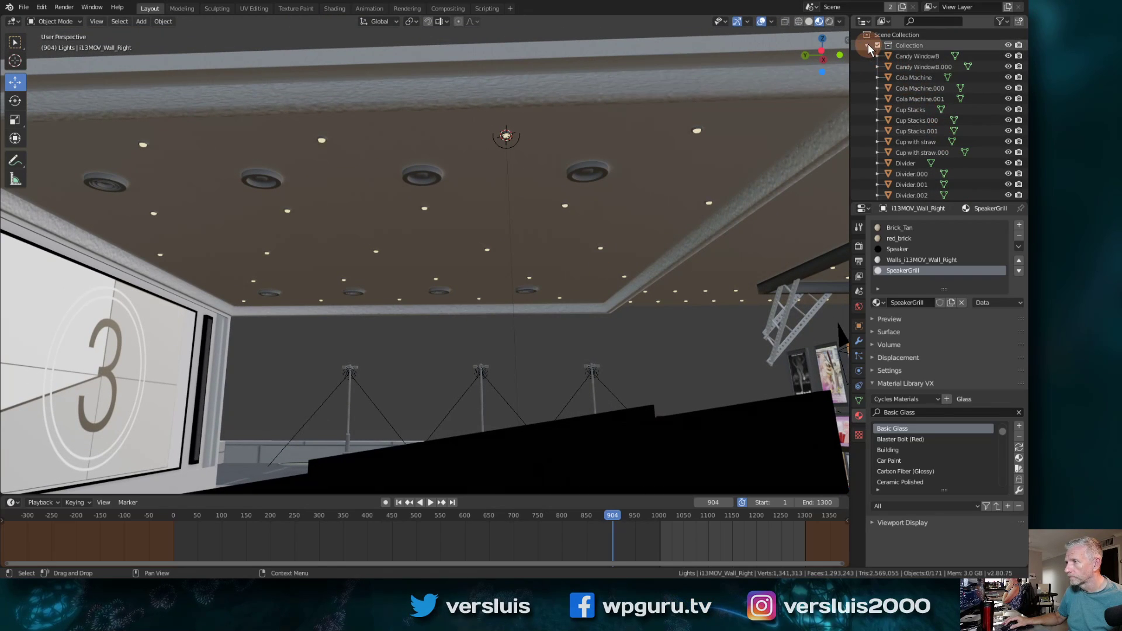
pyautogui.click(868, 45)
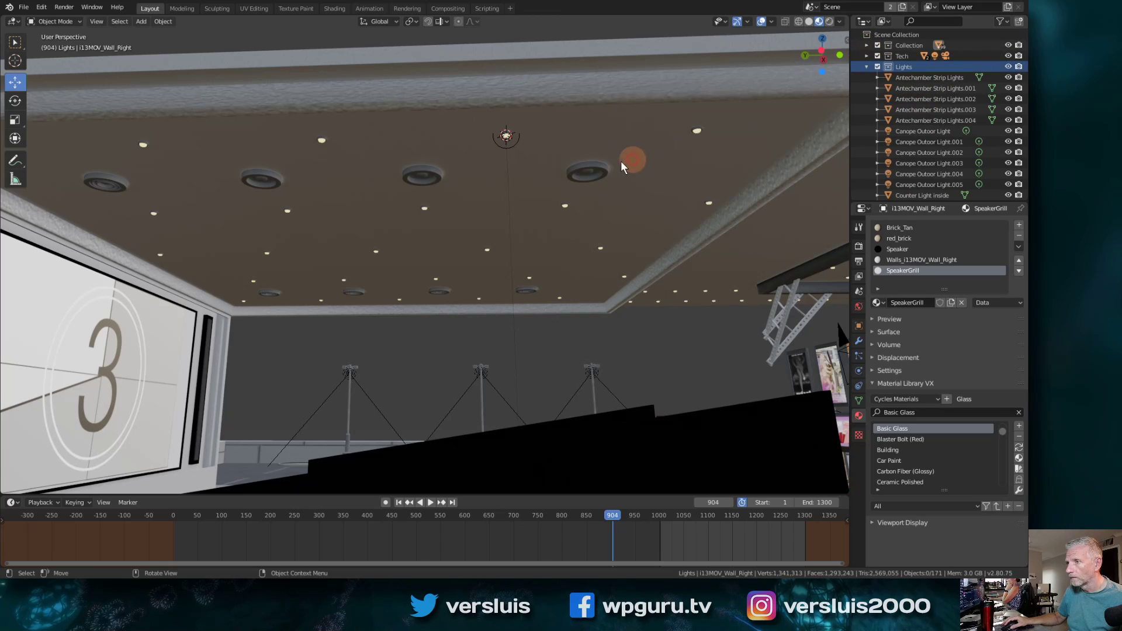
pyautogui.click(517, 141)
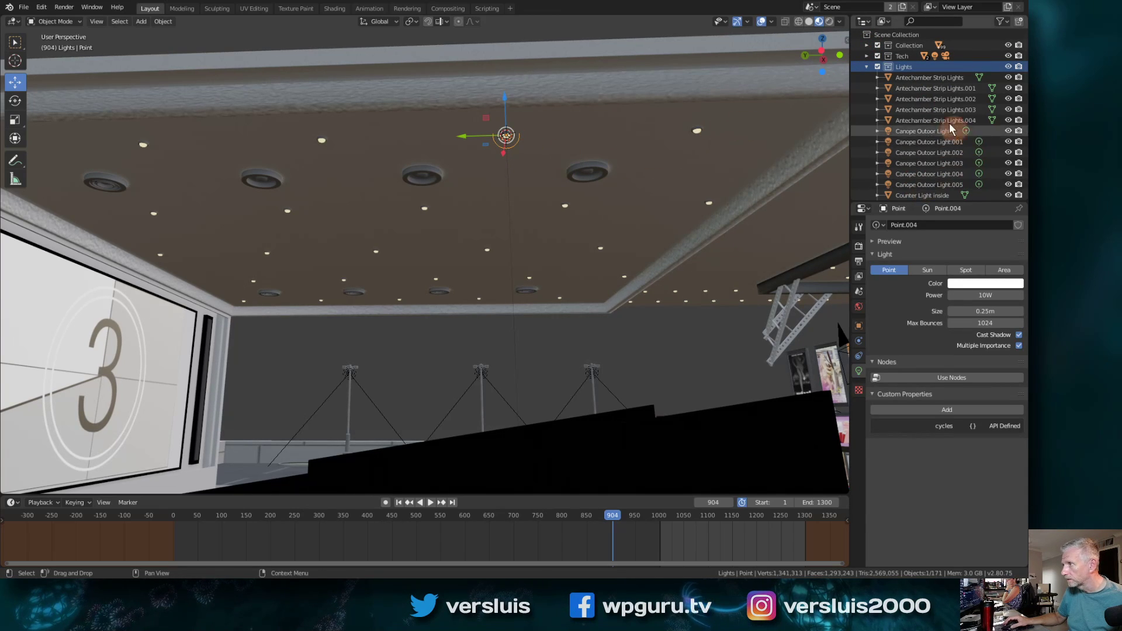
pyautogui.scroll(-5, 955, 133)
pyautogui.doubleClick(902, 142)
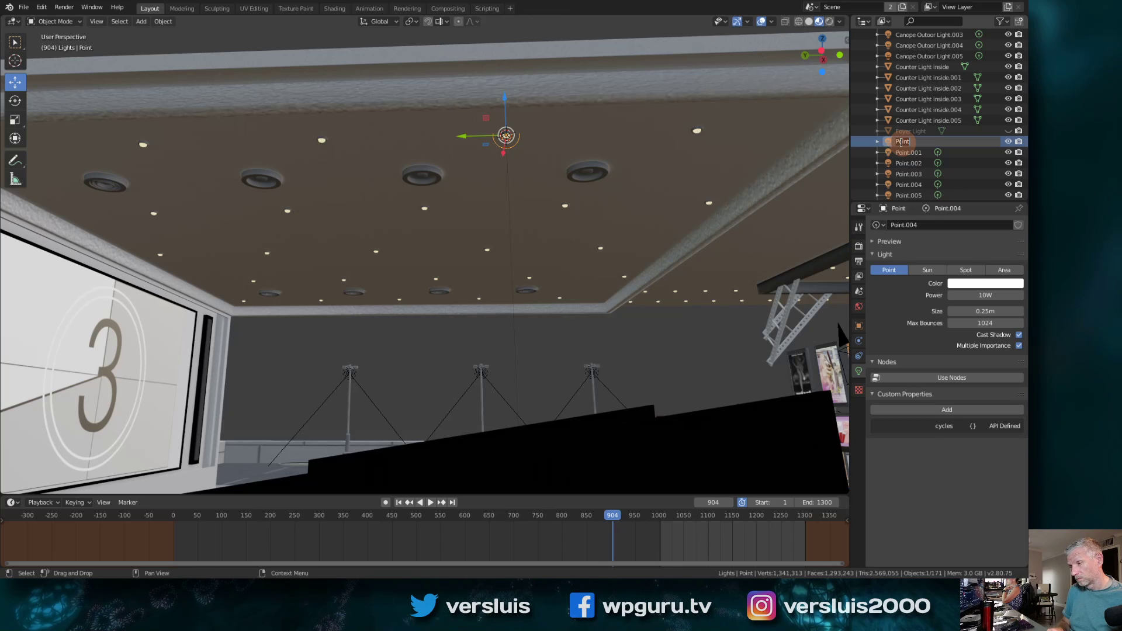
pyautogui.write('Cinema Interior Lights')
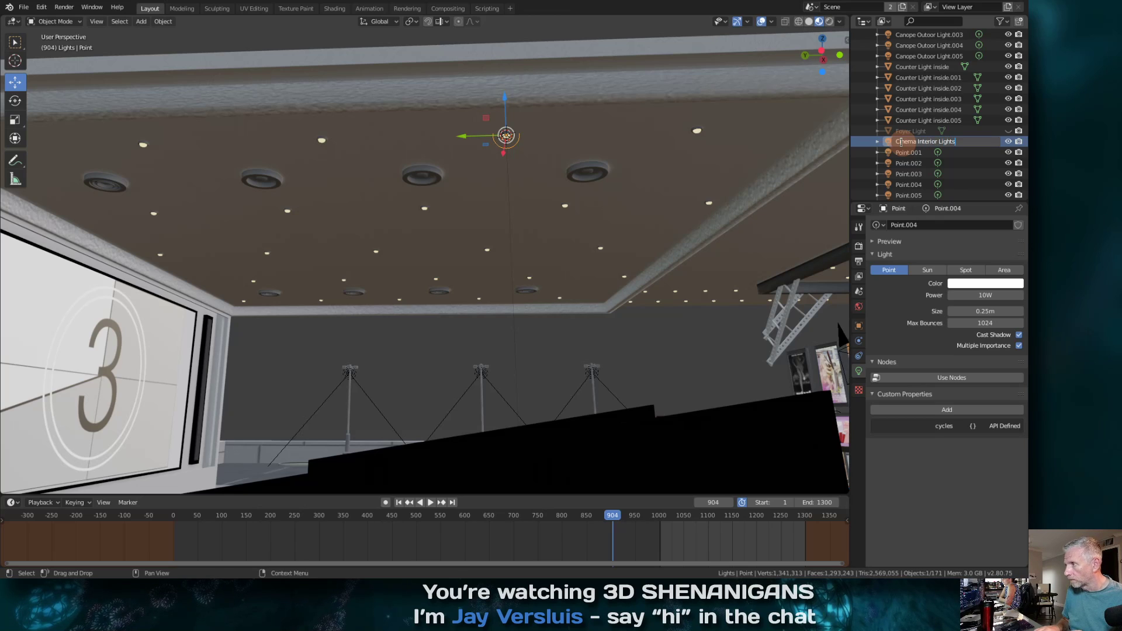
pyautogui.press('Return')
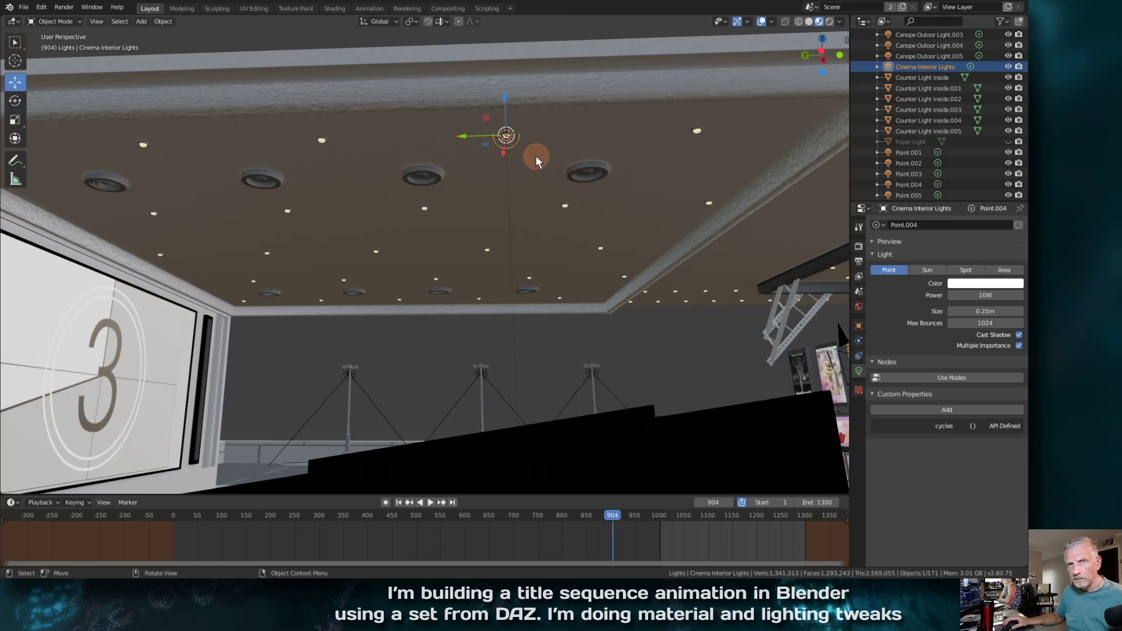
# Make a linked duplicate of the ceiling point light and move it about 3.5 m along Y to the neighbouring downlight nearer the screen
pyautogui.hotkey('alt', 'd')
pyautogui.press('Escape')
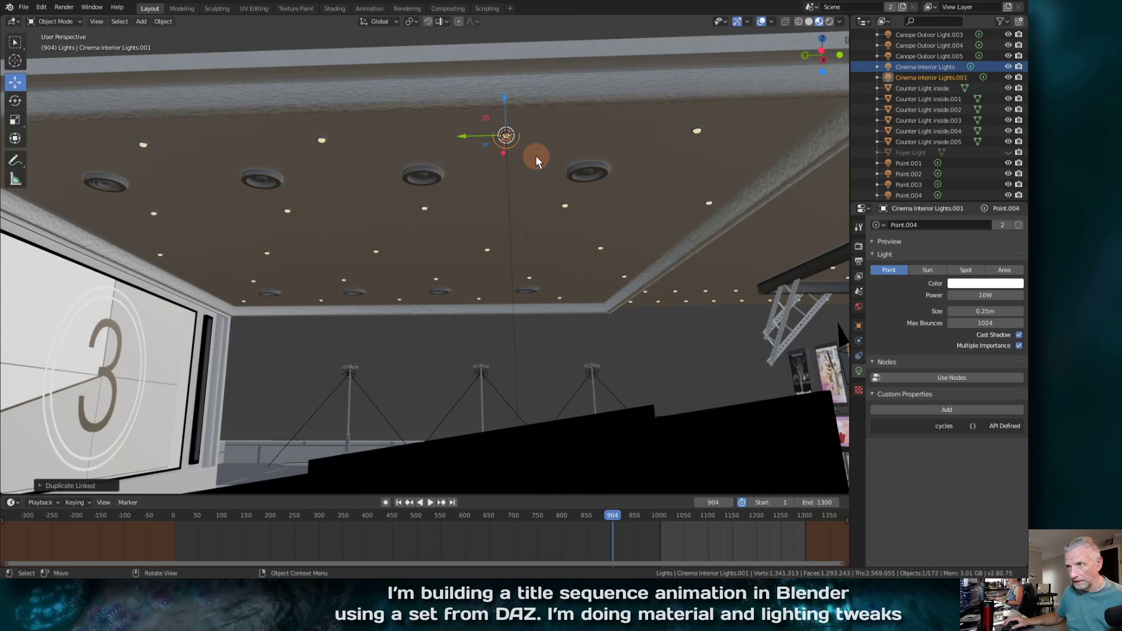
pyautogui.press('g')
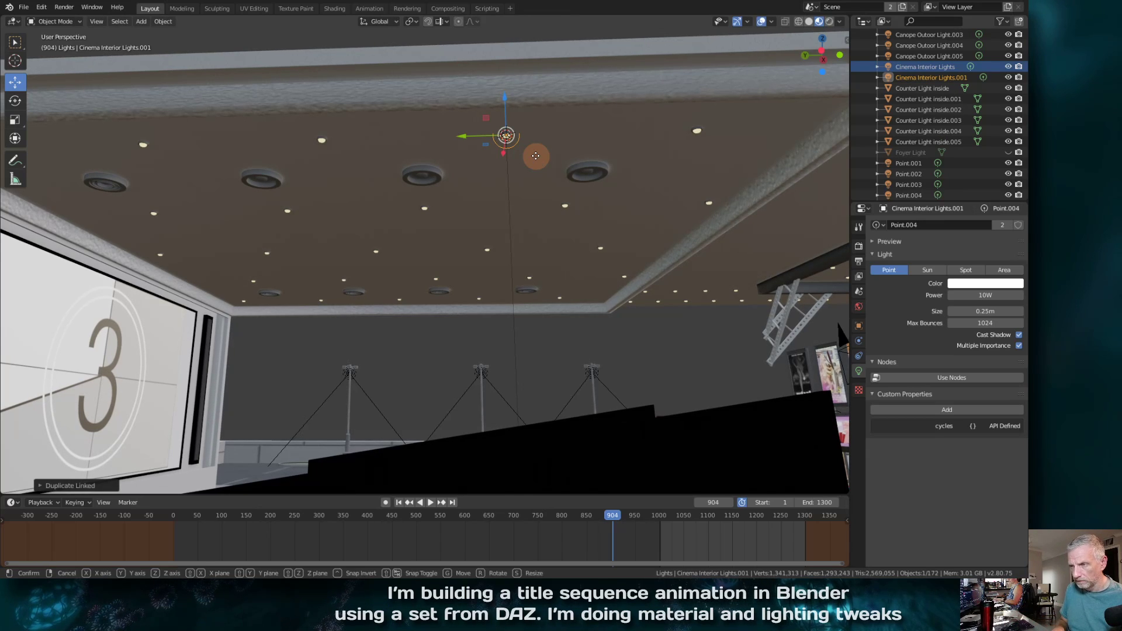
pyautogui.press('y')
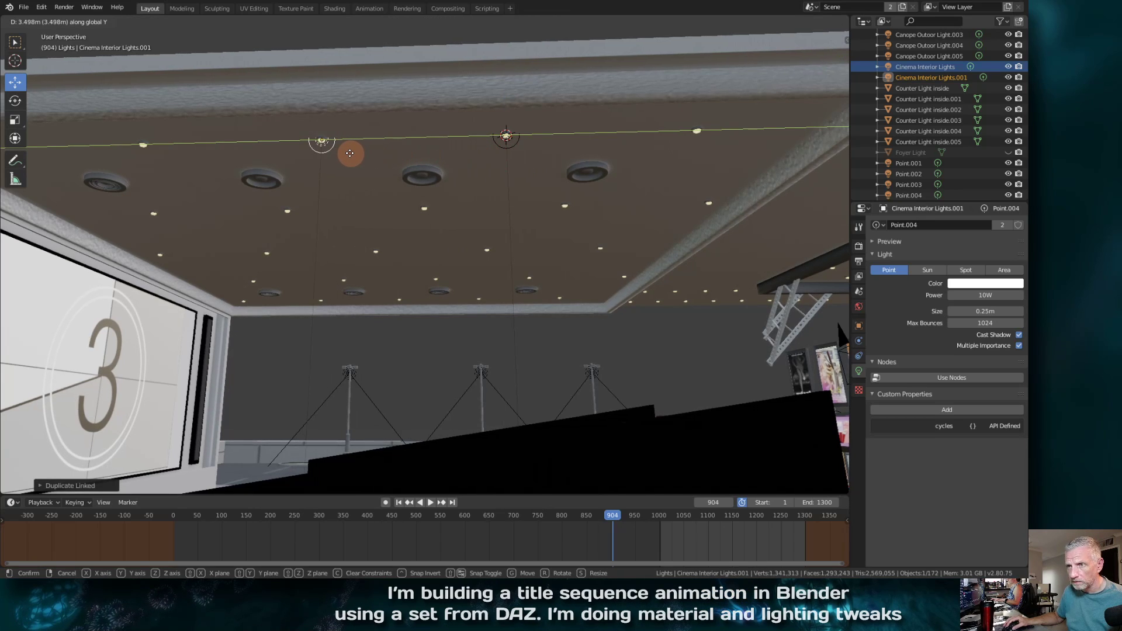
pyautogui.click(371, 151)
# Make a linked duplicate of the ceiling point light and move it about 3.5 m along Y to the next downlight nearer the screen
pyautogui.moveTo(372, 151)
pyautogui.mouseDown(button='middle')
pyautogui.moveTo(390, 159)
pyautogui.moveTo(435, 141)
pyautogui.moveTo(381, 157)
pyautogui.mouseUp(button='middle')
pyautogui.hotkey('shift', 'd')
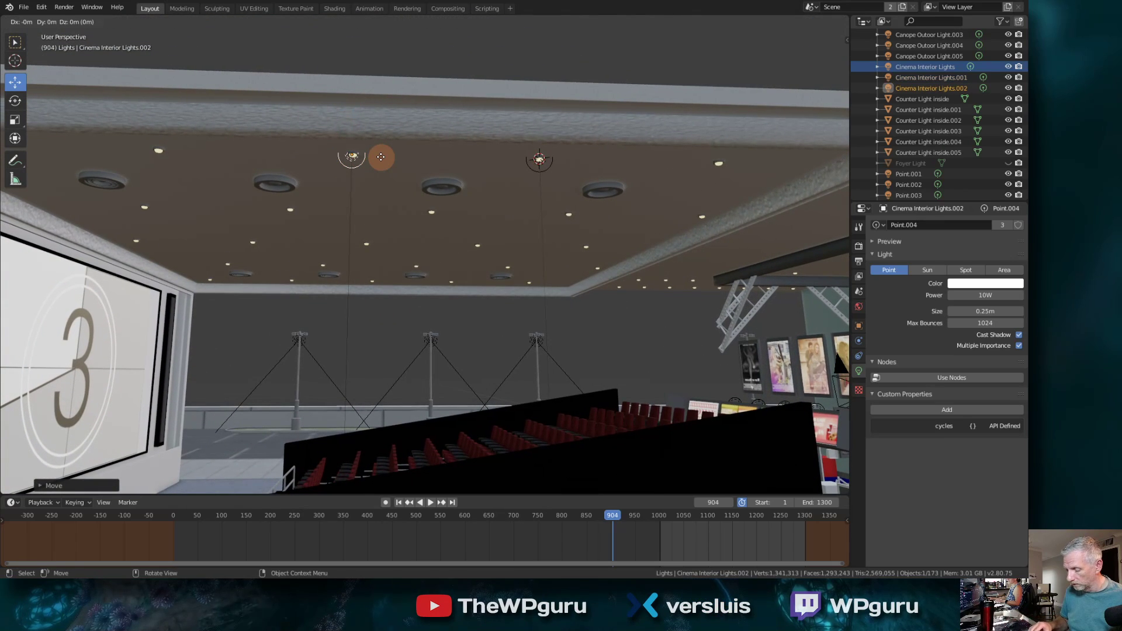
pyautogui.press('y')
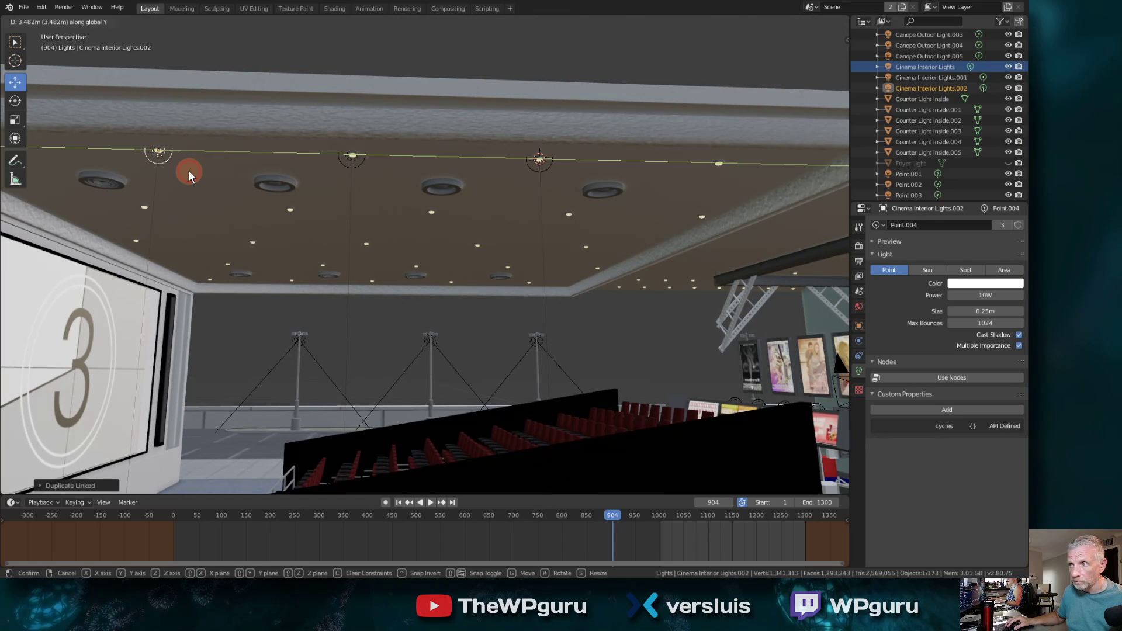
pyautogui.click(188, 170)
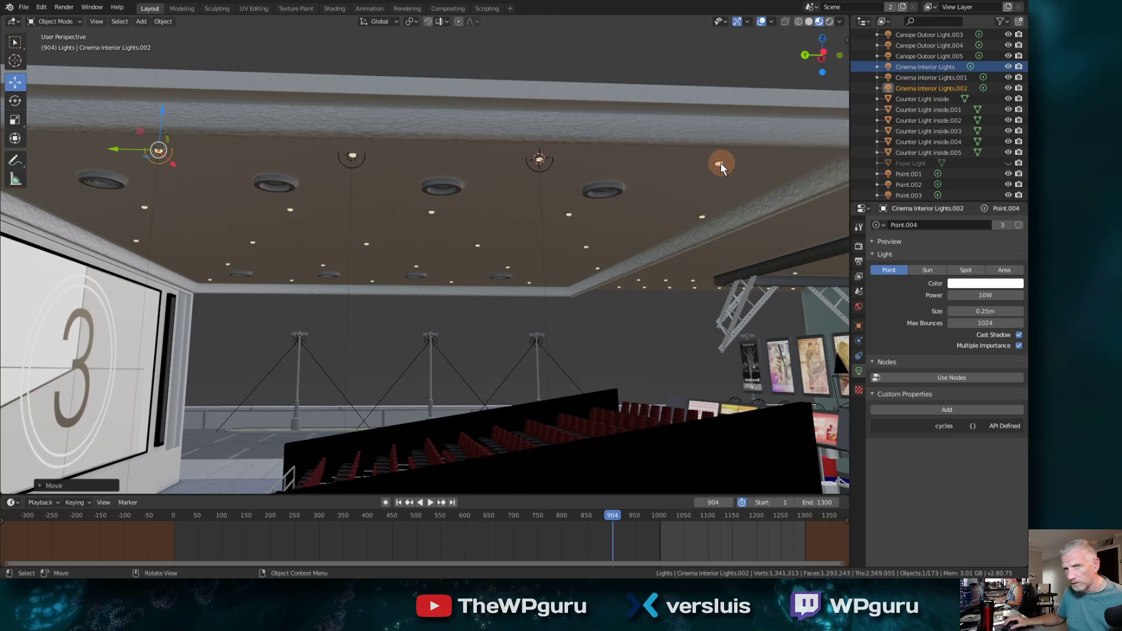
# Make a linked duplicate of that light and move it about -10.5 m along Y to the row's downlight farther from the screen
pyautogui.hotkey('shift', 'd')
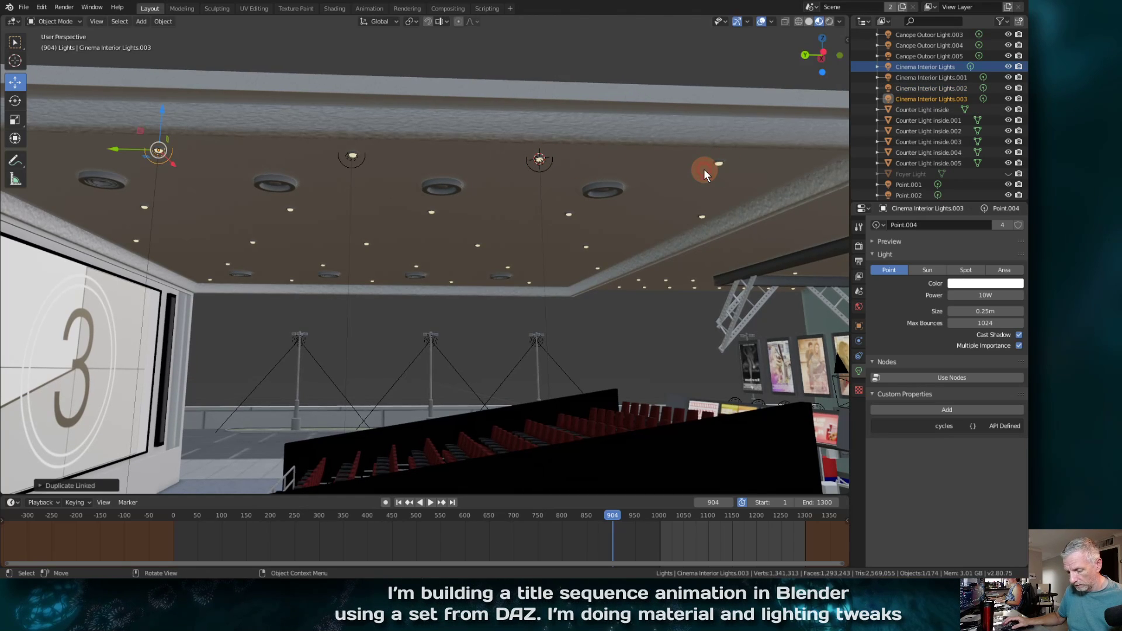
pyautogui.press('y')
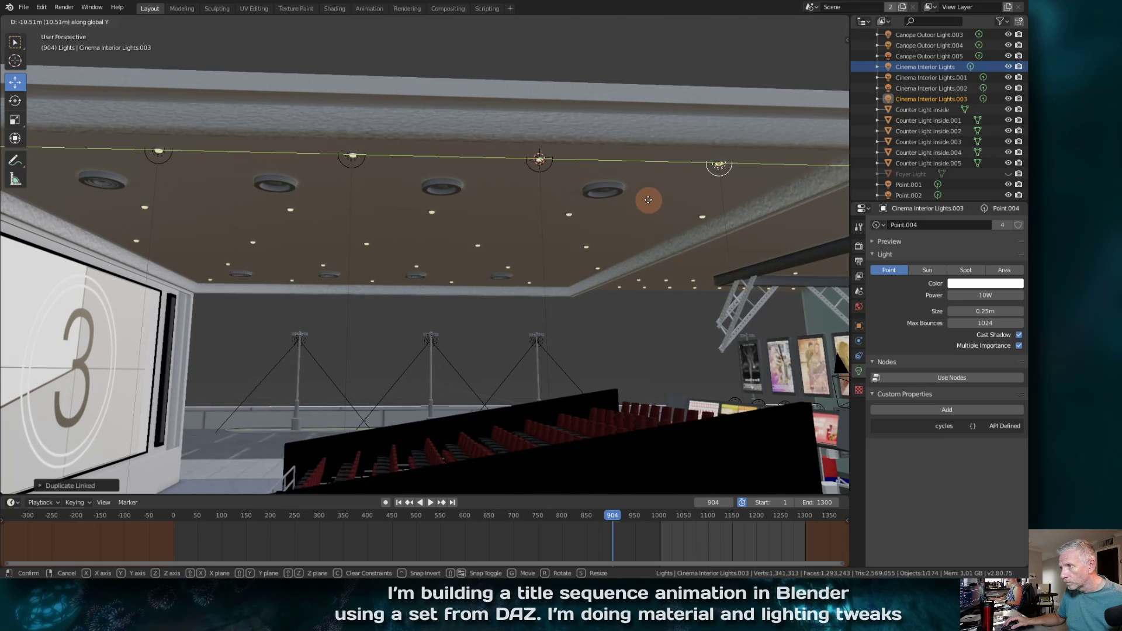
pyautogui.click(647, 199)
pyautogui.moveTo(647, 199); pyautogui.dragTo(607, 201, button='middle')
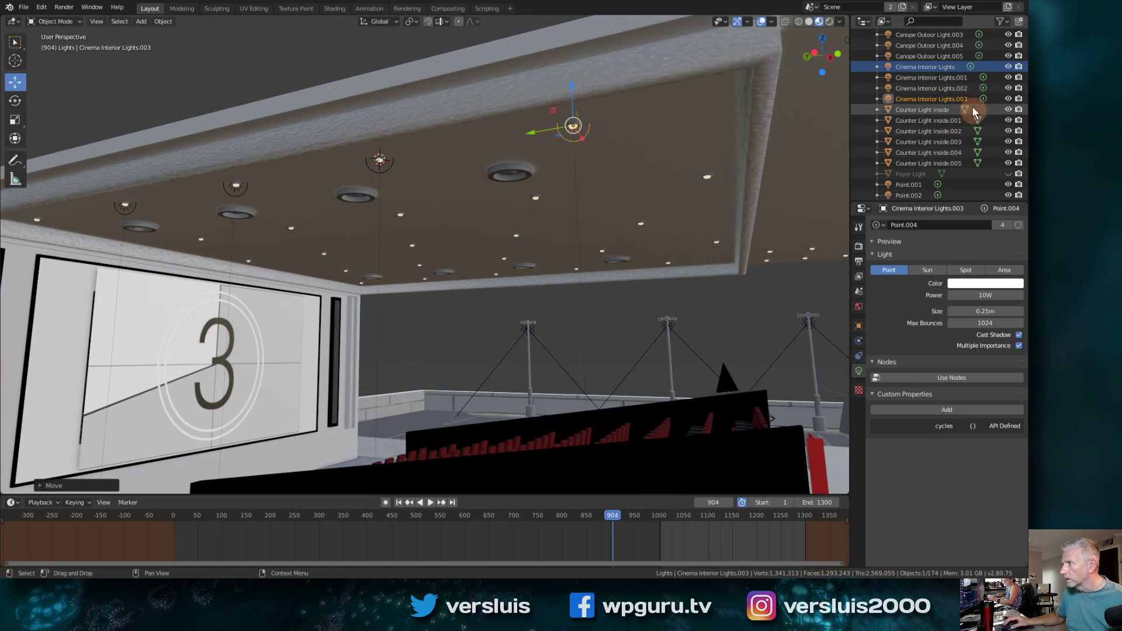
pyautogui.keyDown('ctrl'); pyautogui.click(928, 69); pyautogui.keyUp('ctrl')
pyautogui.keyDown('ctrl'); pyautogui.click(928, 76); pyautogui.keyUp('ctrl')
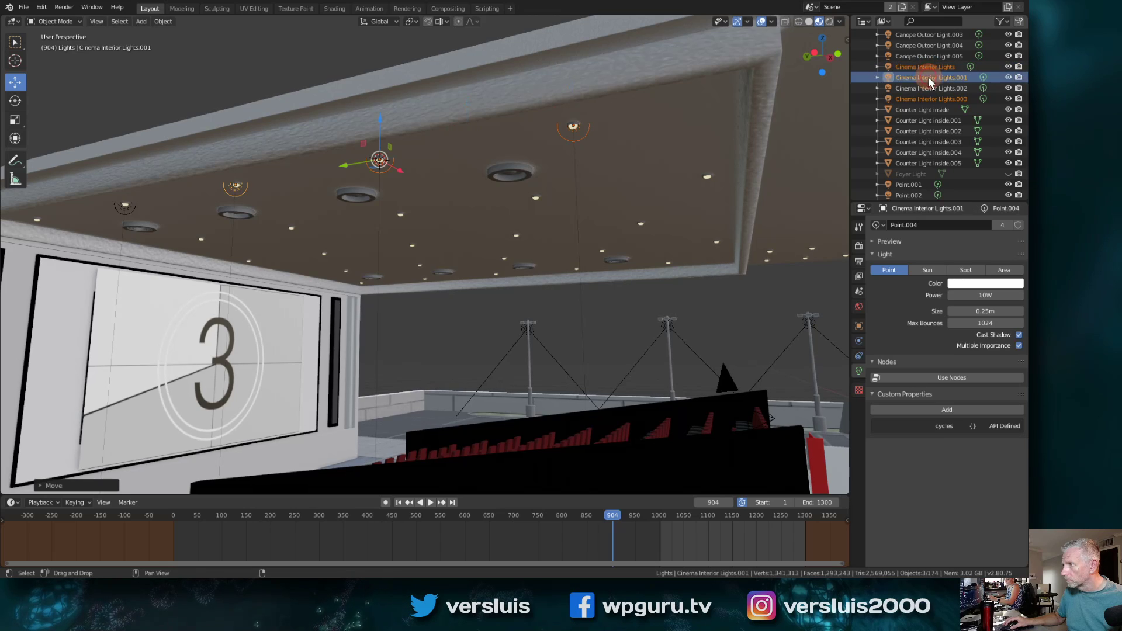
pyautogui.keyDown('ctrl'); pyautogui.click(934, 89); pyautogui.keyUp('ctrl')
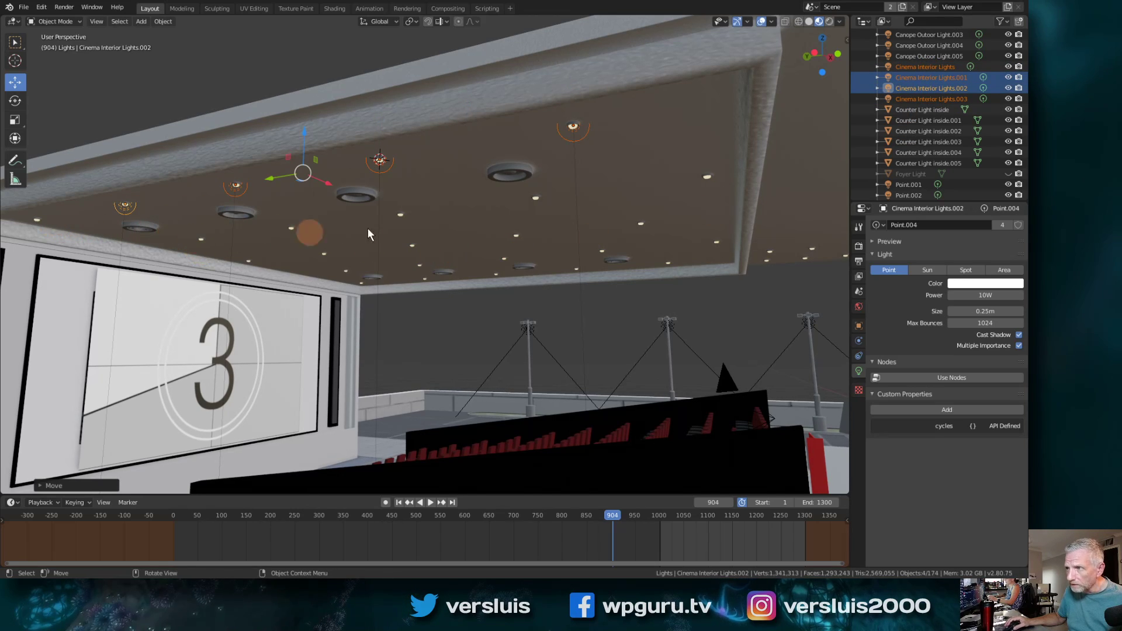
# Make a linked duplicate of Cinema Interior Lights.002 and move it along Y to the row's downlight closest to the screen
pyautogui.click(926, 68)
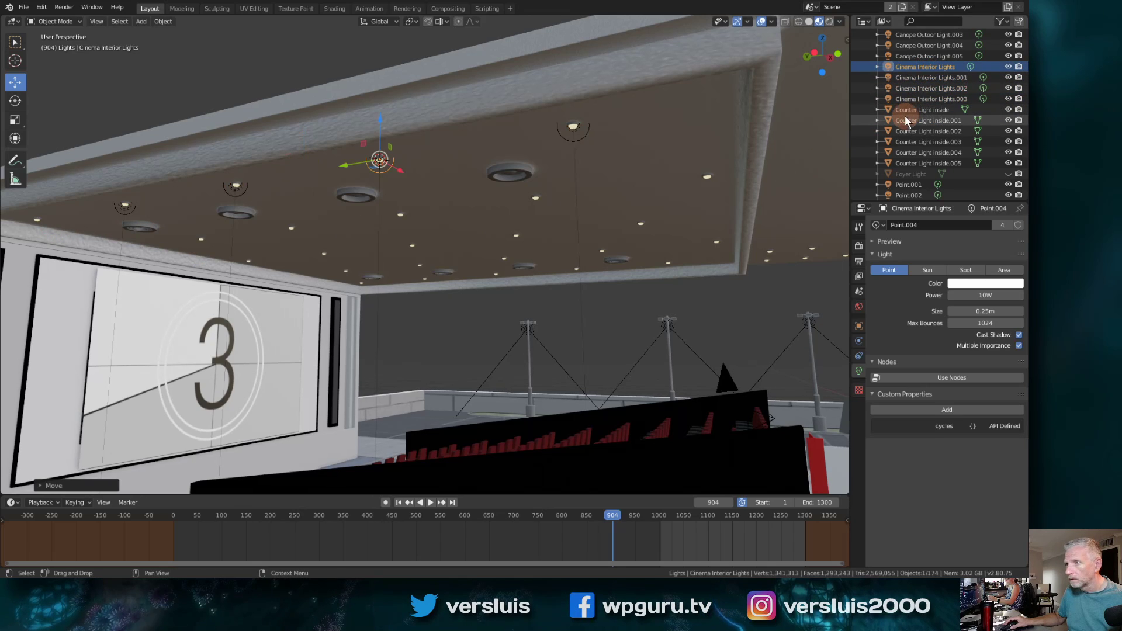
pyautogui.click(934, 98)
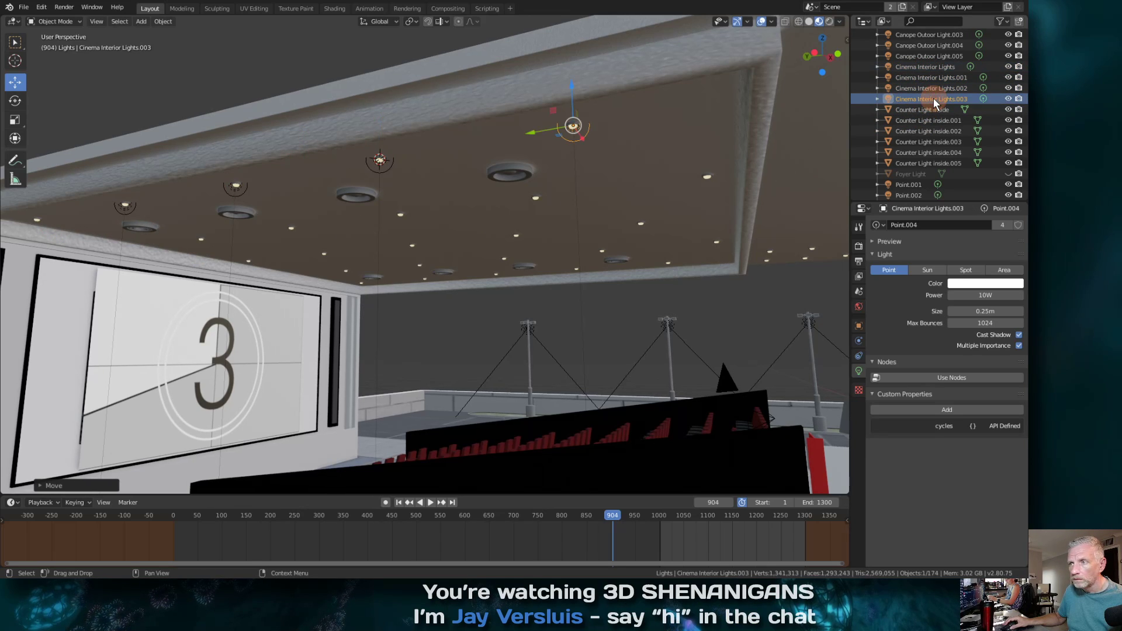
pyautogui.click(930, 88)
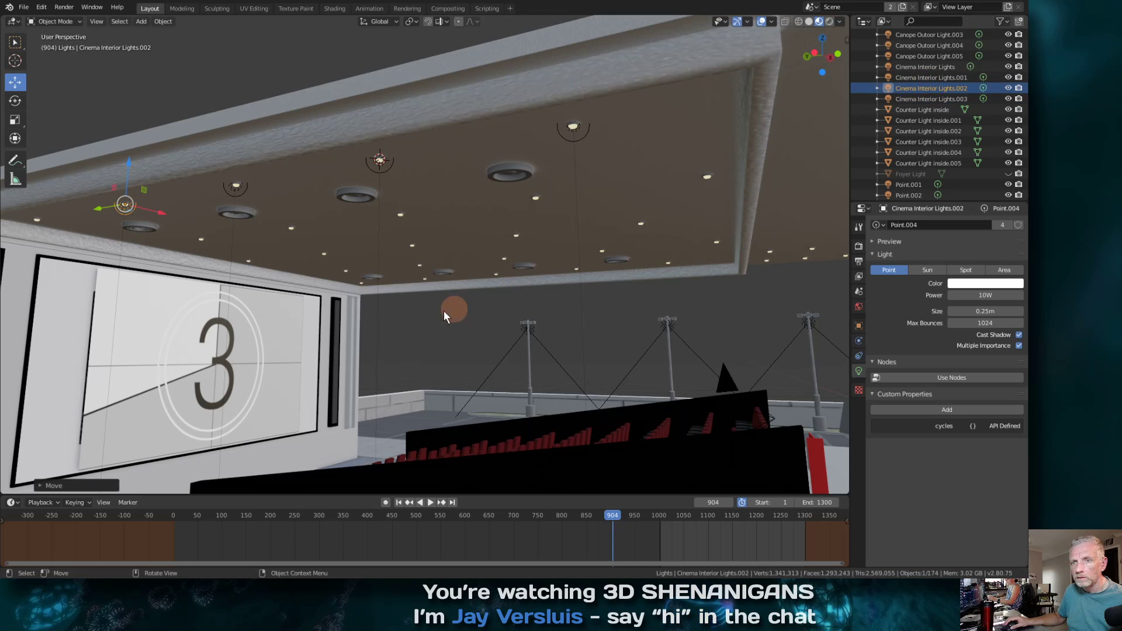
pyautogui.moveTo(338, 296); pyautogui.dragTo(520, 302, button='middle')
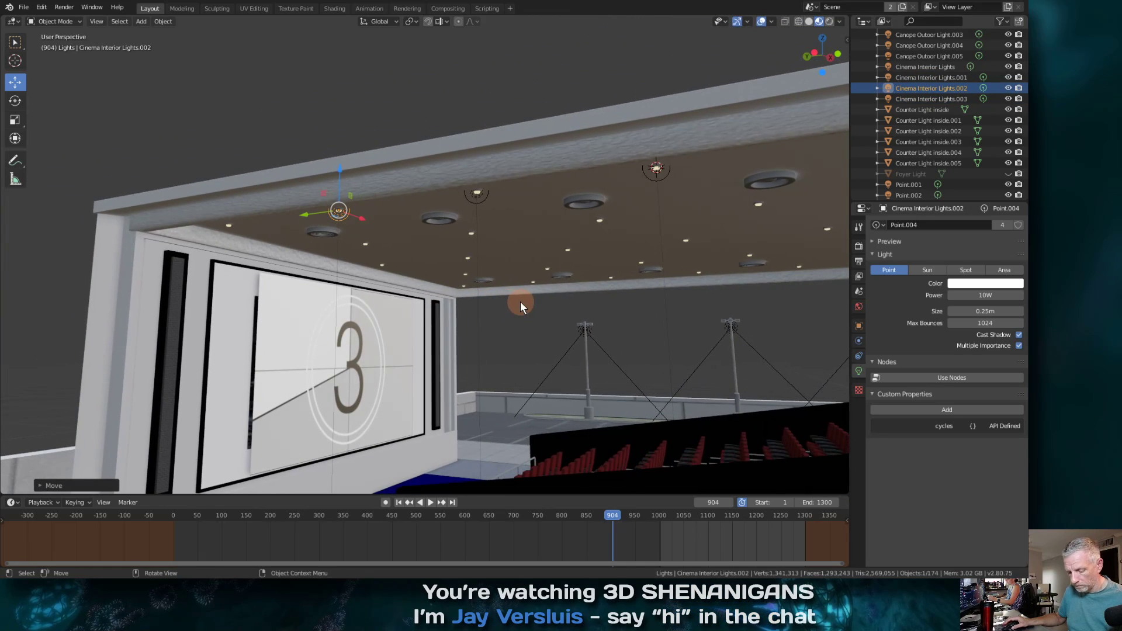
pyautogui.hotkey('alt', 'd')
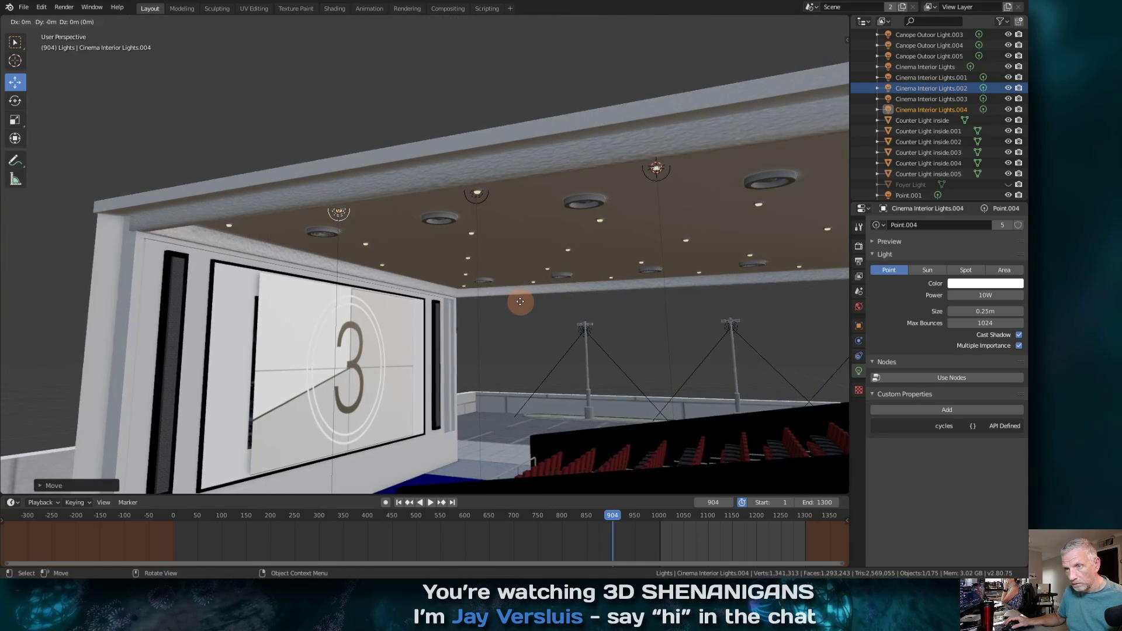
pyautogui.click(520, 302)
pyautogui.press('g')
pyautogui.press('y')
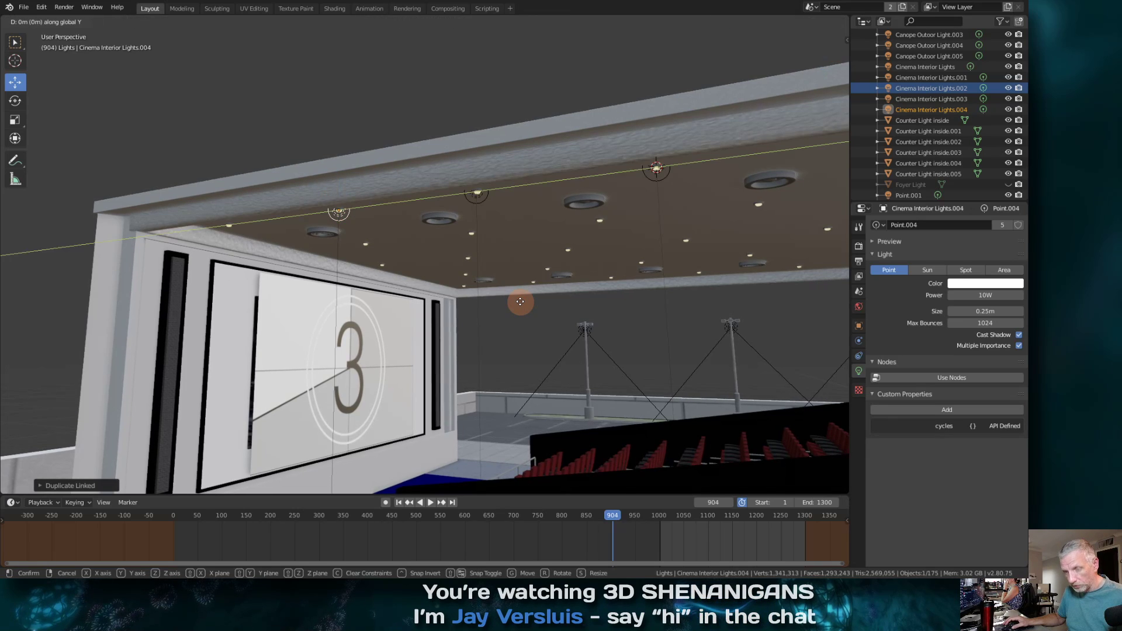
pyautogui.click(358, 328)
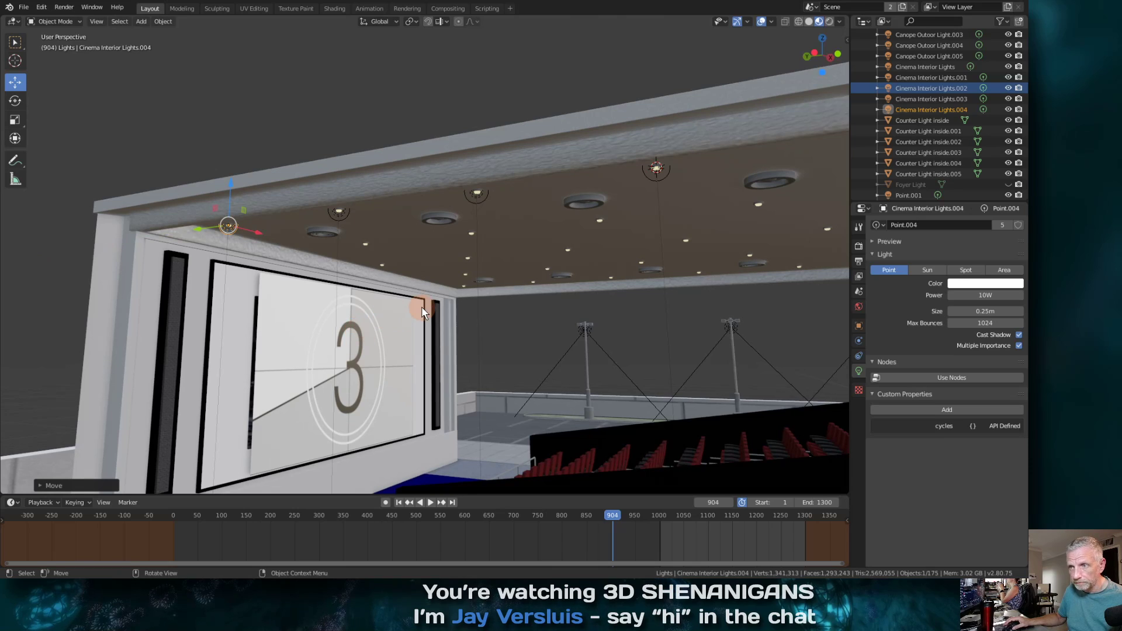
# Make linked duplicates of the five lights Cinema Interior Lights to Cinema Interior Lights.004 and move them about 7.25 m along X to the middle downlight row
pyautogui.click(939, 65)
pyautogui.keyDown('shift'); pyautogui.click(938, 78); pyautogui.keyUp('shift')
pyautogui.keyDown('shift'); pyautogui.click(936, 89); pyautogui.keyUp('shift')
pyautogui.keyDown('shift'); pyautogui.click(934, 98); pyautogui.keyUp('shift')
pyautogui.keyDown('shift'); pyautogui.click(933, 109); pyautogui.keyUp('shift')
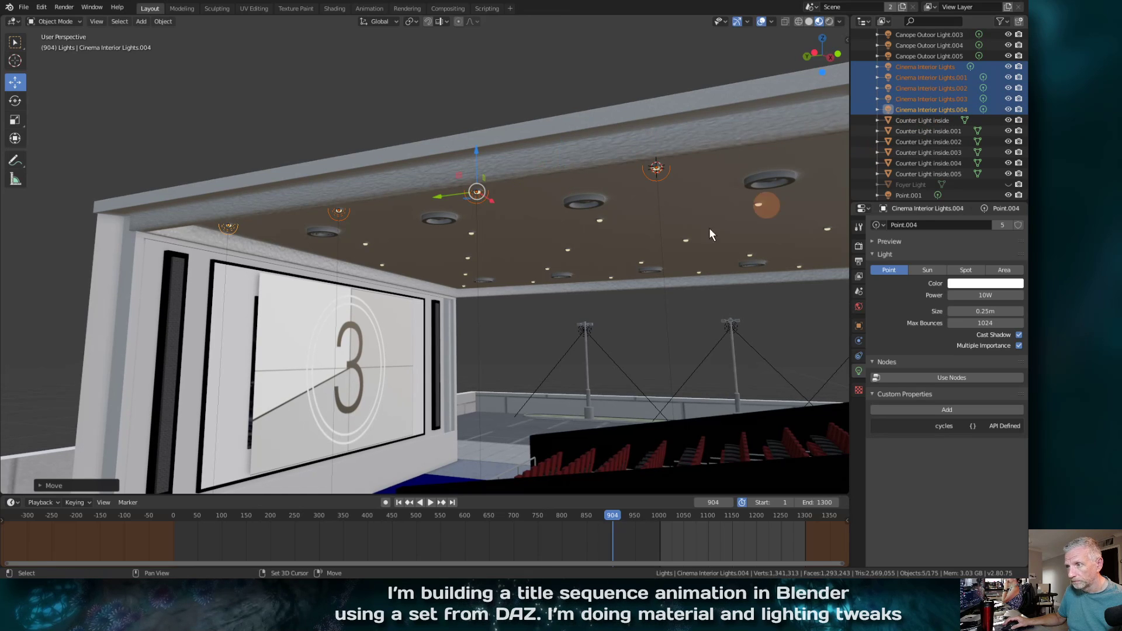
pyautogui.moveTo(665, 258)
pyautogui.mouseDown(button='middle')
pyautogui.moveTo(596, 263)
pyautogui.moveTo(668, 237)
pyautogui.moveTo(674, 256)
pyautogui.moveTo(686, 251)
pyautogui.moveTo(658, 254)
pyautogui.mouseUp(button='middle')
pyautogui.scroll(-3, 597, 263)
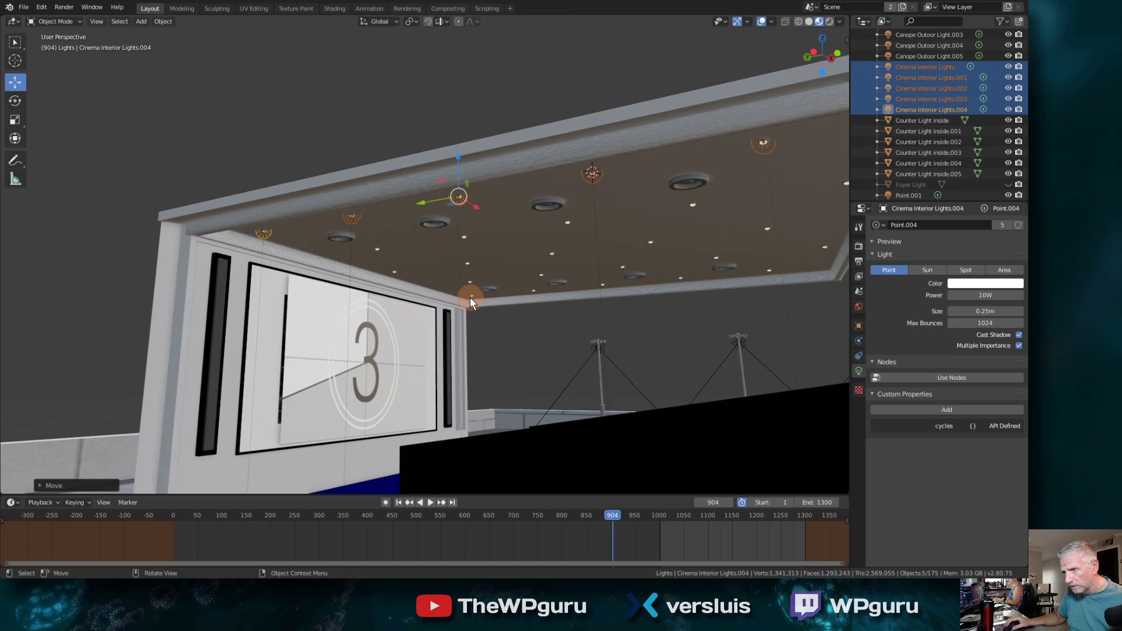
pyautogui.moveTo(567, 243); pyautogui.dragTo(541, 258, button='middle')
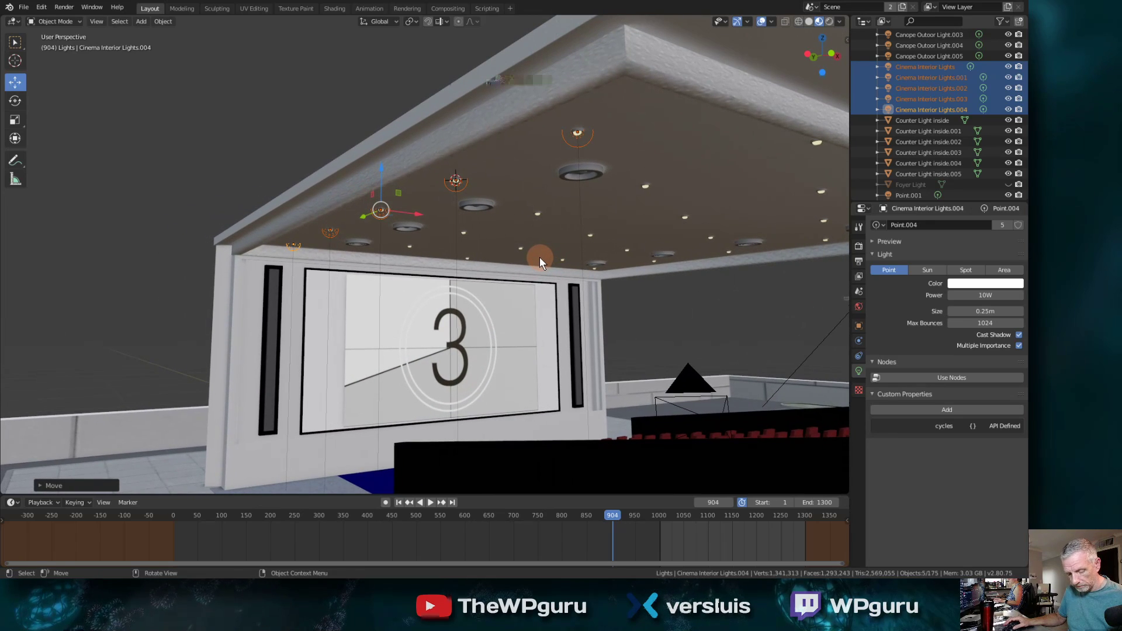
pyautogui.hotkey('alt', 'd')
pyautogui.press('Escape')
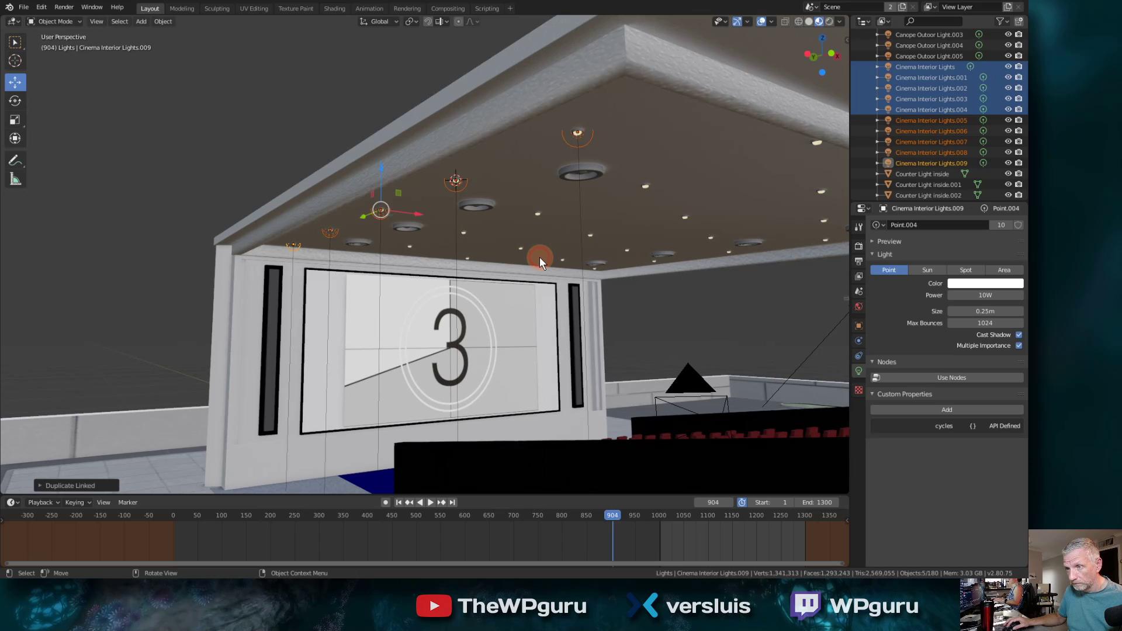
pyautogui.press('g')
pyautogui.press('x')
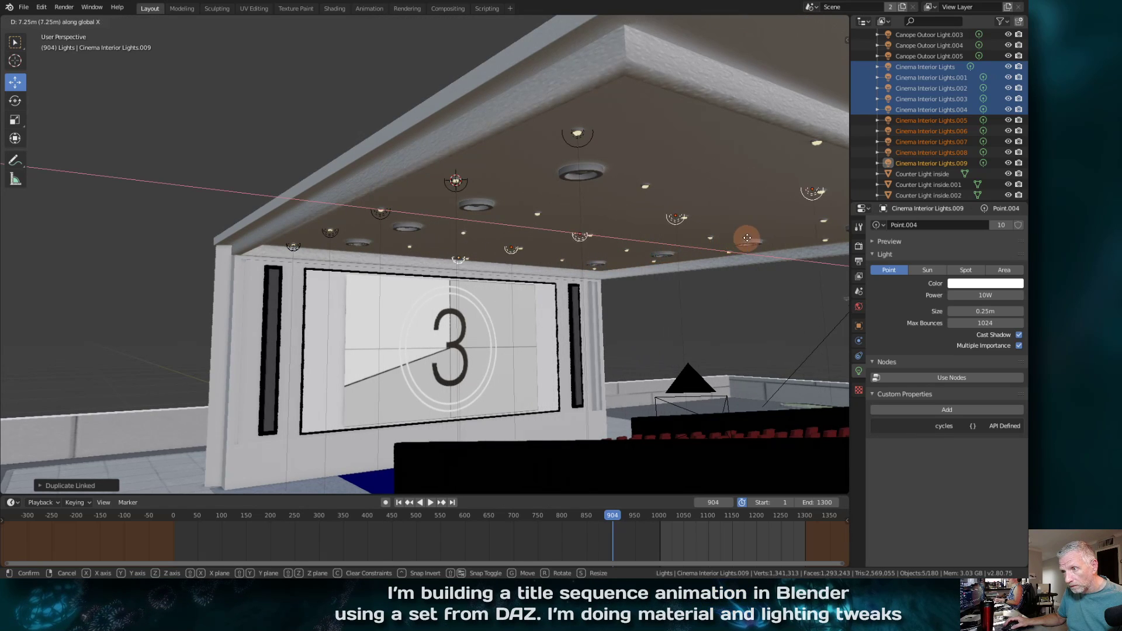
pyautogui.click(756, 236)
# Shift the middle row of lights about -0.05 m along X to align it with the downlights
pyautogui.moveTo(756, 236); pyautogui.dragTo(703, 241, button='middle')
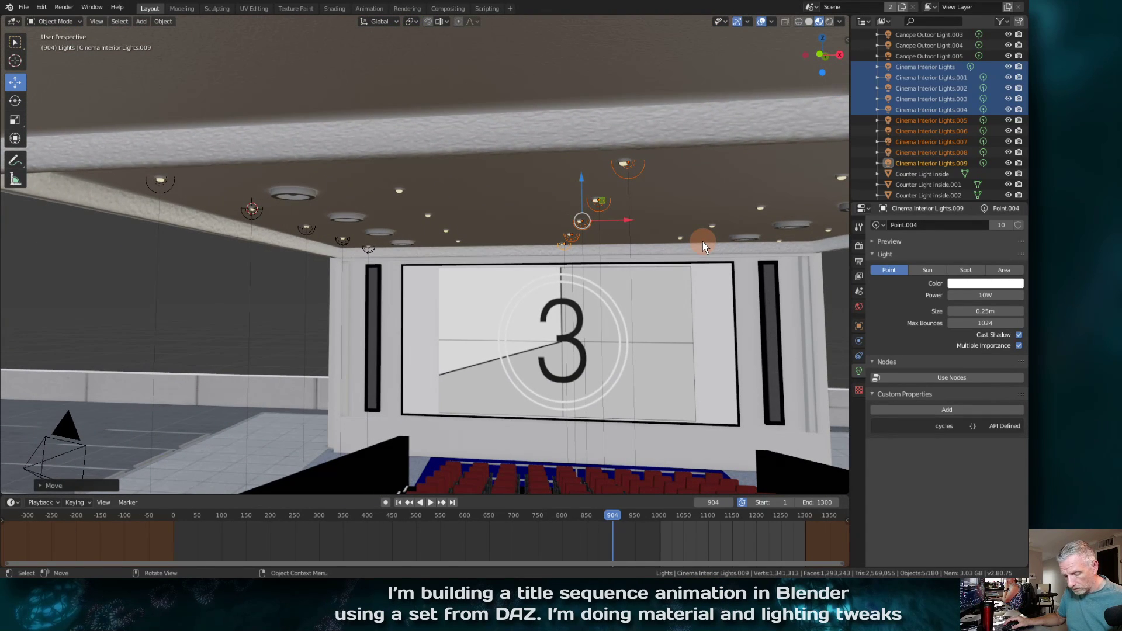
pyautogui.press('g')
pyautogui.press('x')
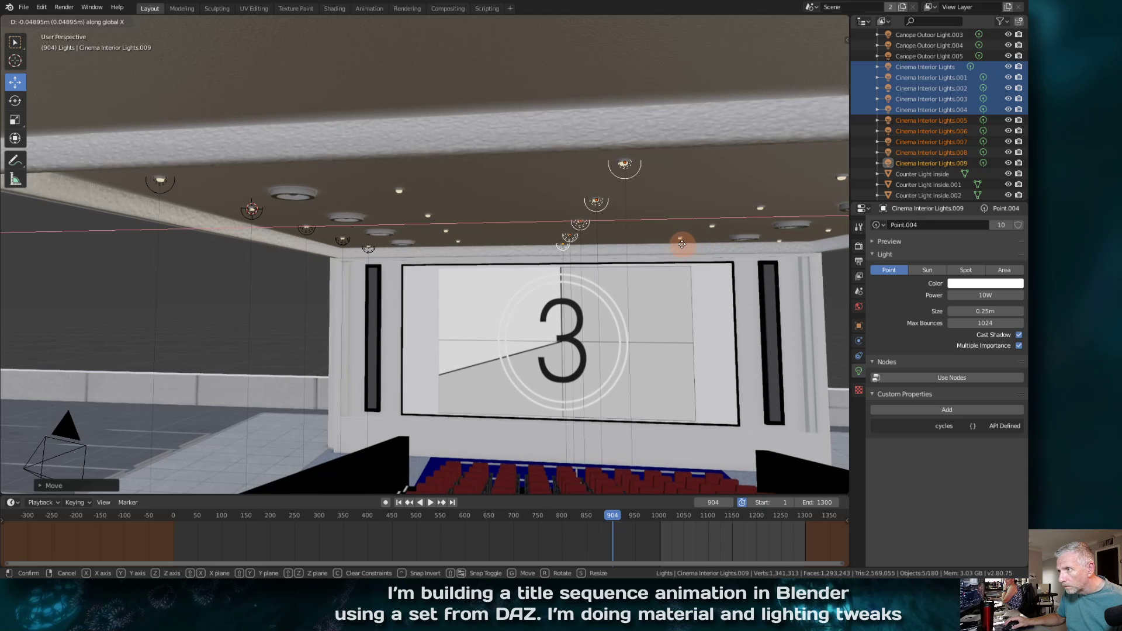
pyautogui.click(682, 245)
# Make linked duplicates of the middle row of lights and move them about 7.7 m along X to the far side row of downlights
pyautogui.moveTo(682, 244); pyautogui.dragTo(483, 253, button='middle')
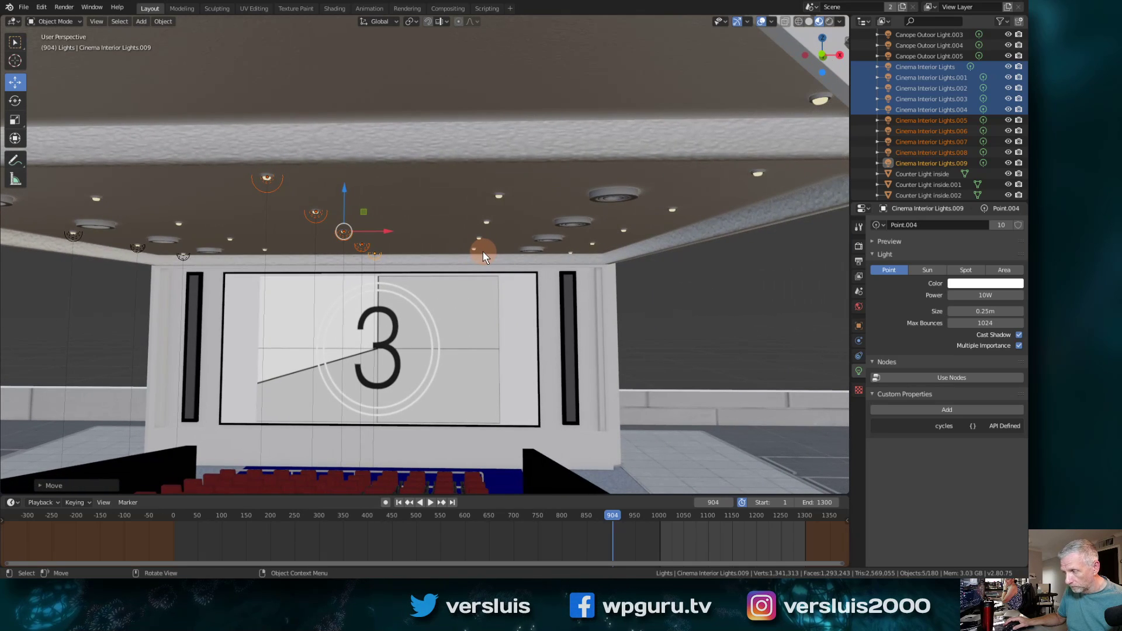
pyautogui.hotkey('shift', 'd')
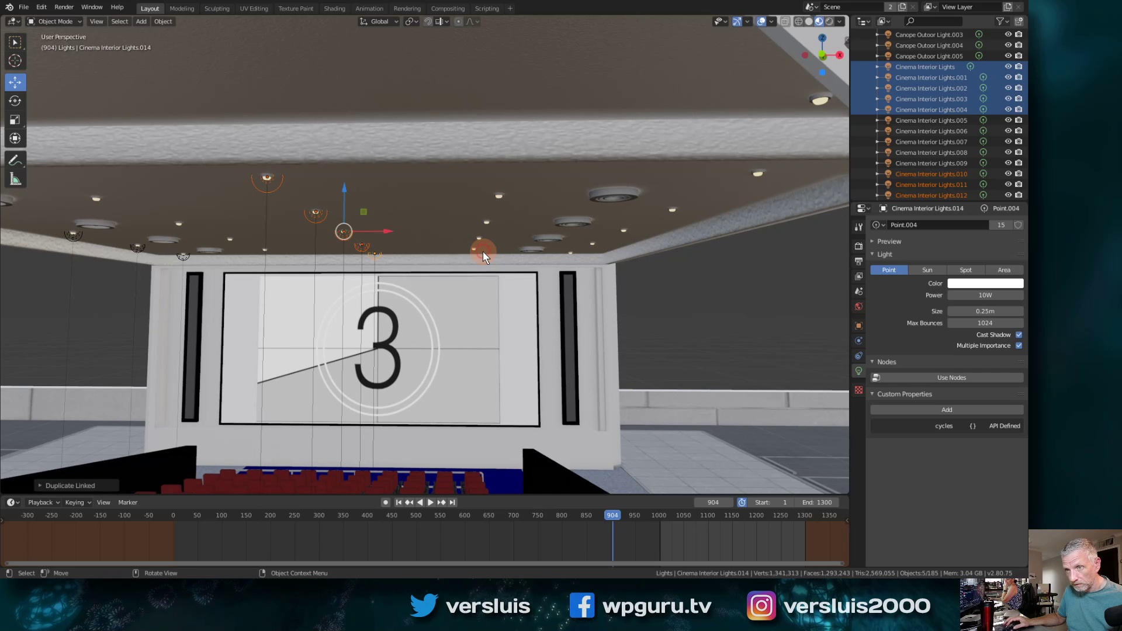
pyautogui.hotkey('alt', 'd')
pyautogui.press('x')
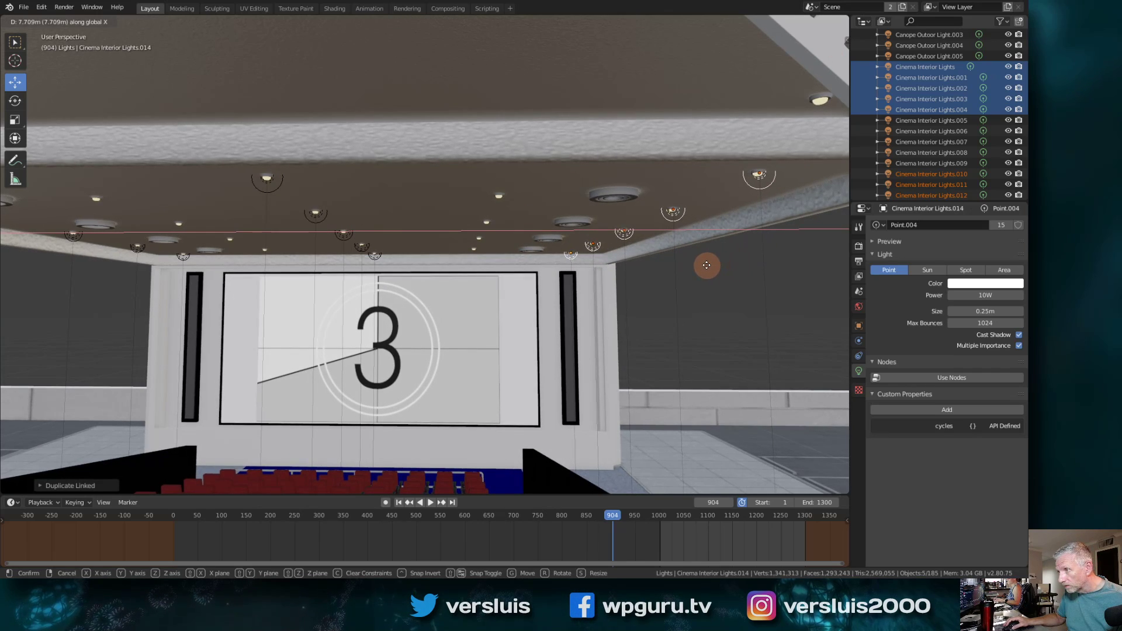
pyautogui.click(706, 265)
# Shift the far side row of lights about -0.02 m along X to align it with its downlights
pyautogui.moveTo(707, 265); pyautogui.dragTo(682, 255, button='middle')
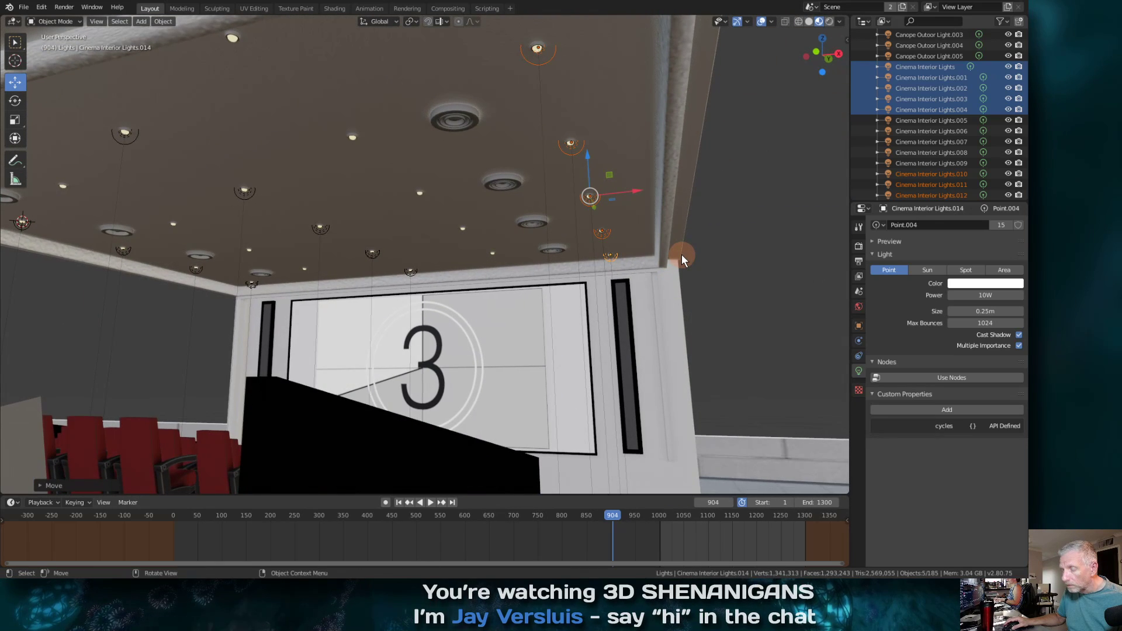
pyautogui.press('g')
pyautogui.press('x')
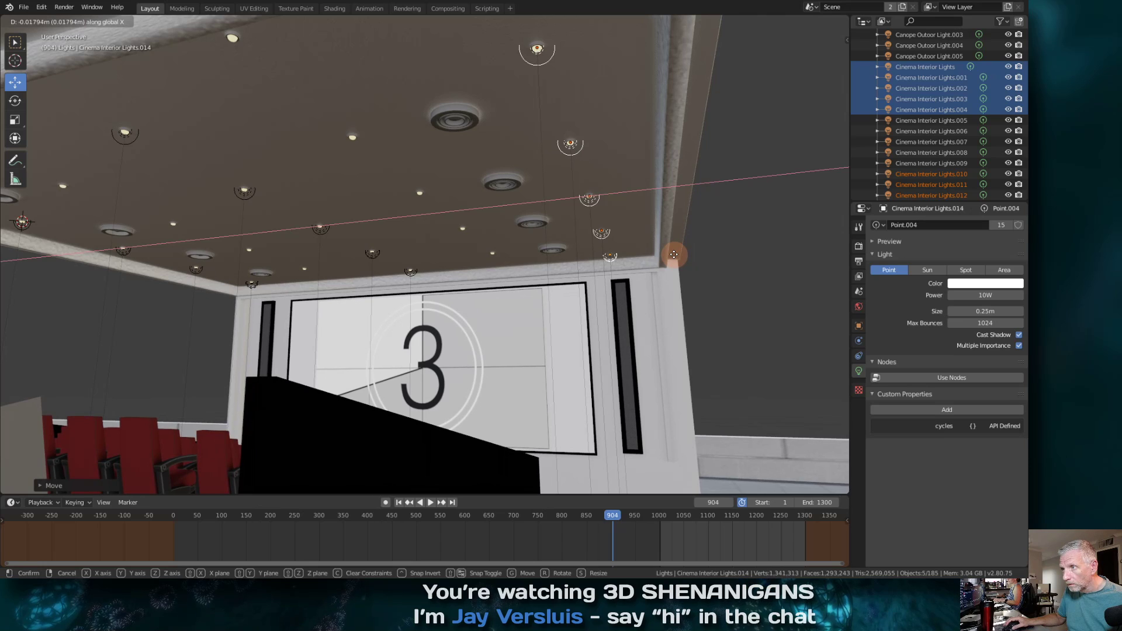
pyautogui.click(674, 254)
# Make linked duplicates of the far side row and move them about -3.9 m along X towards the downlights between it and the middle row
pyautogui.moveTo(674, 254); pyautogui.dragTo(689, 256, button='middle')
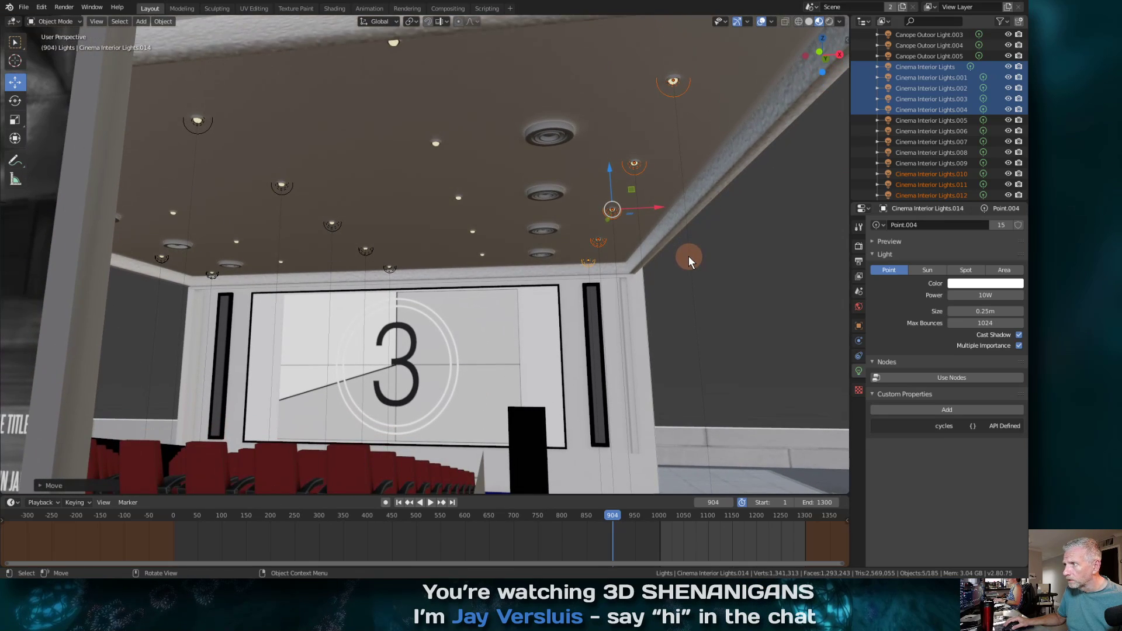
pyautogui.hotkey('alt', 'd')
pyautogui.rightClick(689, 256)
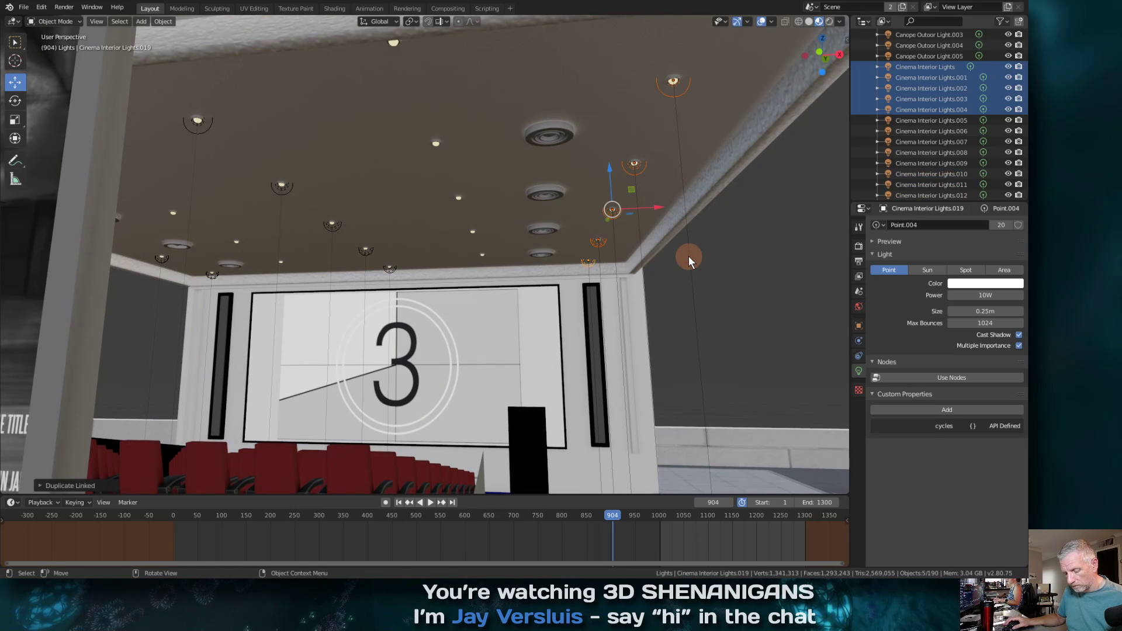
pyautogui.press('g')
pyautogui.press('x')
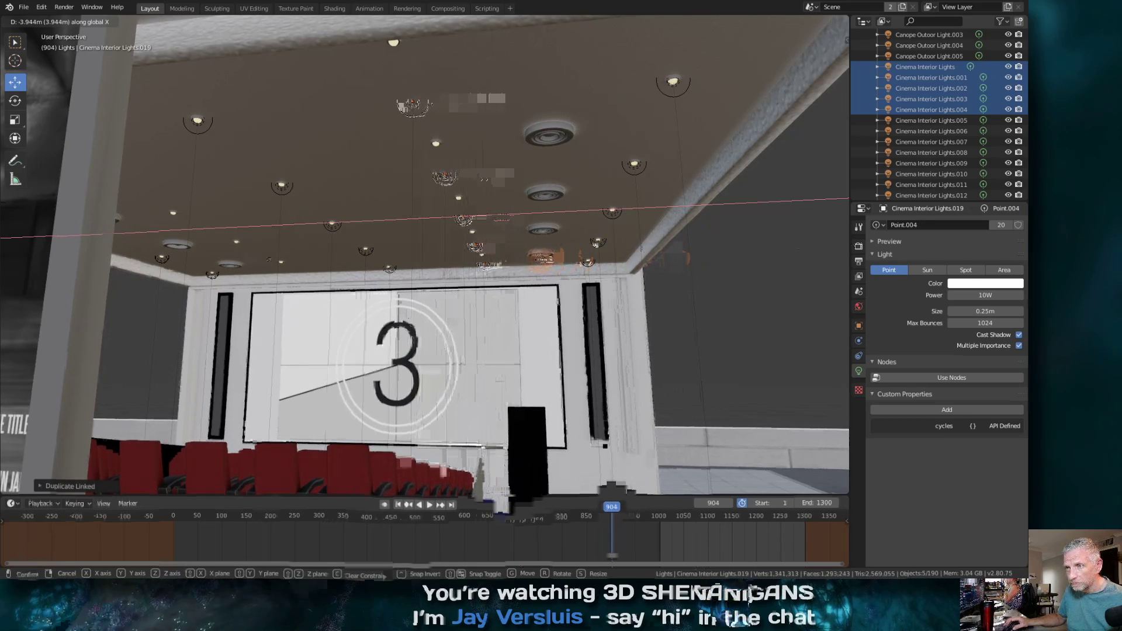
pyautogui.click(539, 261)
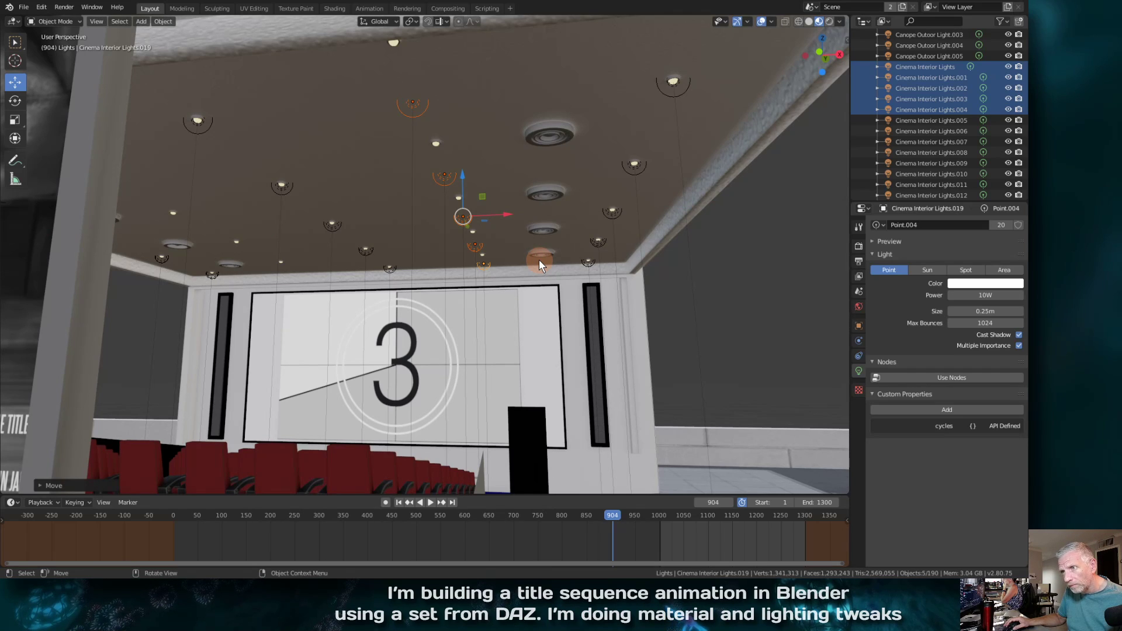
# Align the intermediate row of lights with its downlights by moving it about -1.67 m along Y and 0.08 m along X
pyautogui.press('g')
pyautogui.press('y')
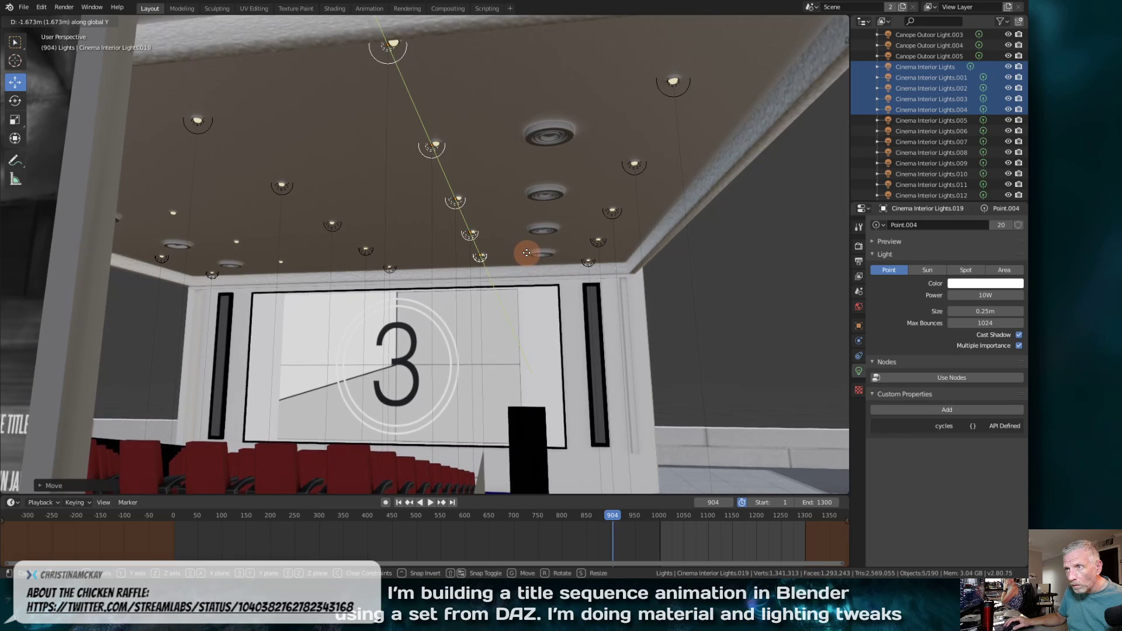
pyautogui.click(527, 253)
pyautogui.press('g')
pyautogui.press('x')
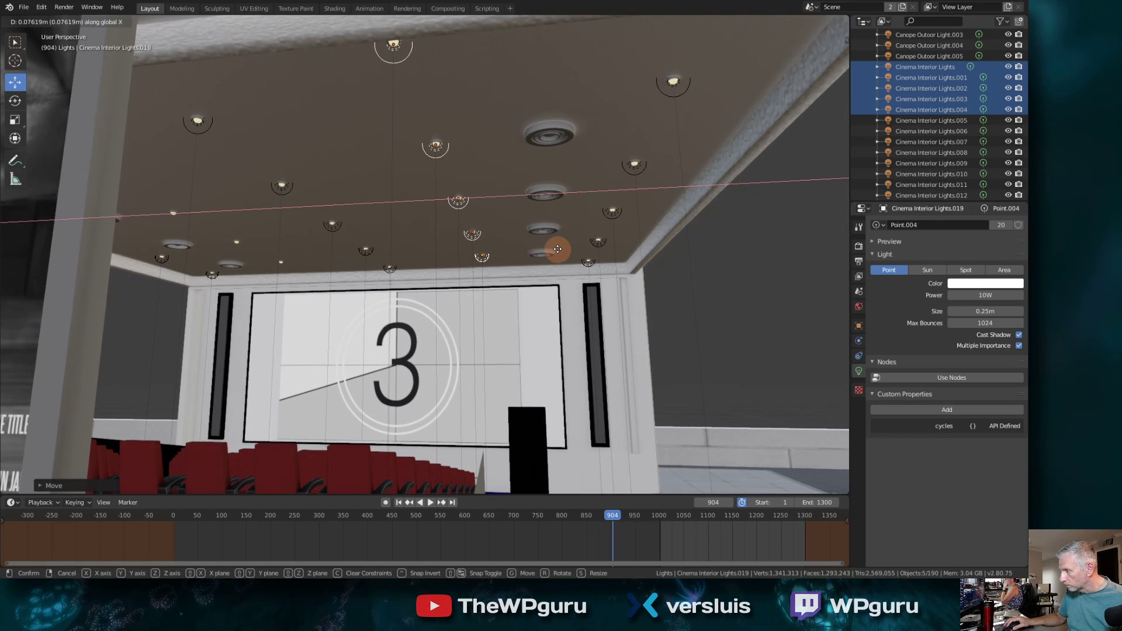
pyautogui.click(558, 249)
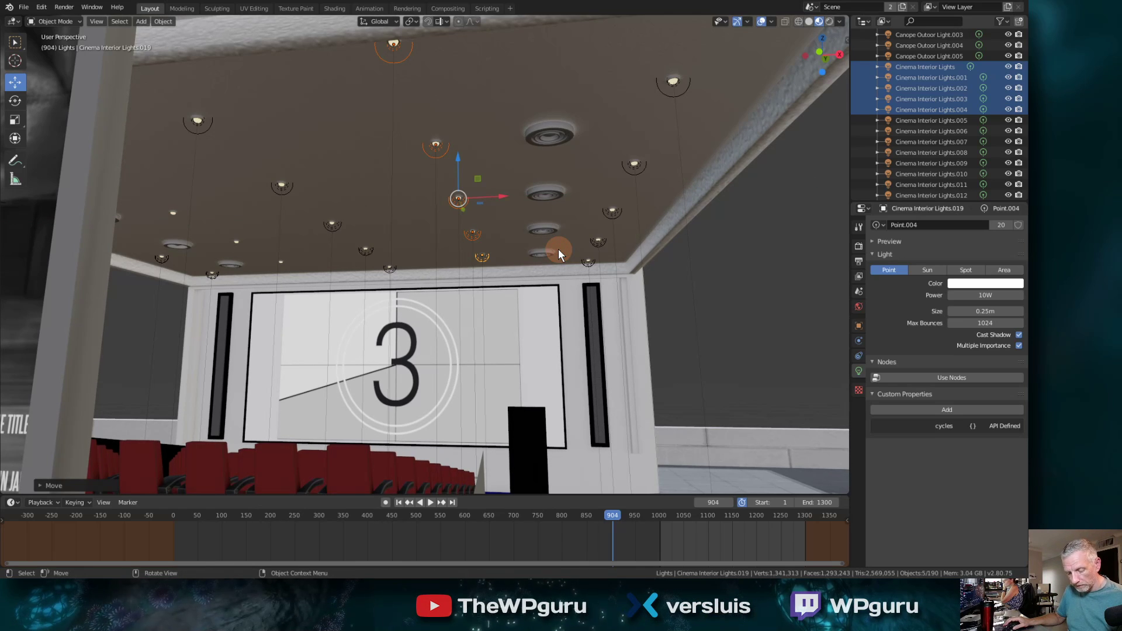
# Make linked duplicates of the intermediate row of lights and move them along negative X to the unlit downlights on the opposite side
pyautogui.hotkey('alt', 'd')
pyautogui.rightClick(558, 249)
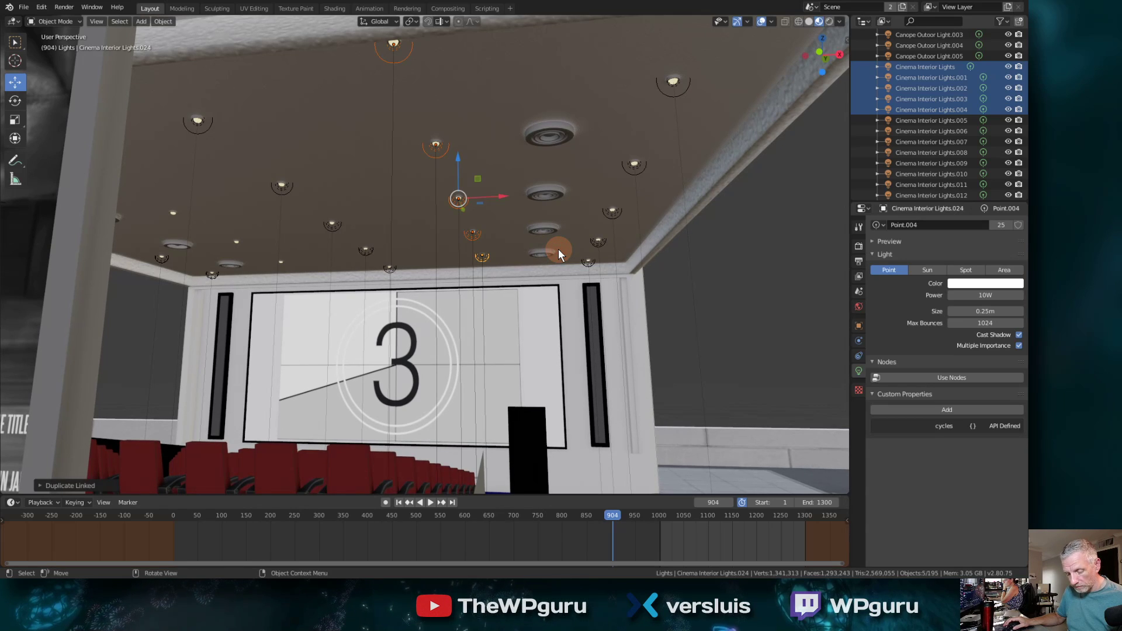
pyautogui.press('g')
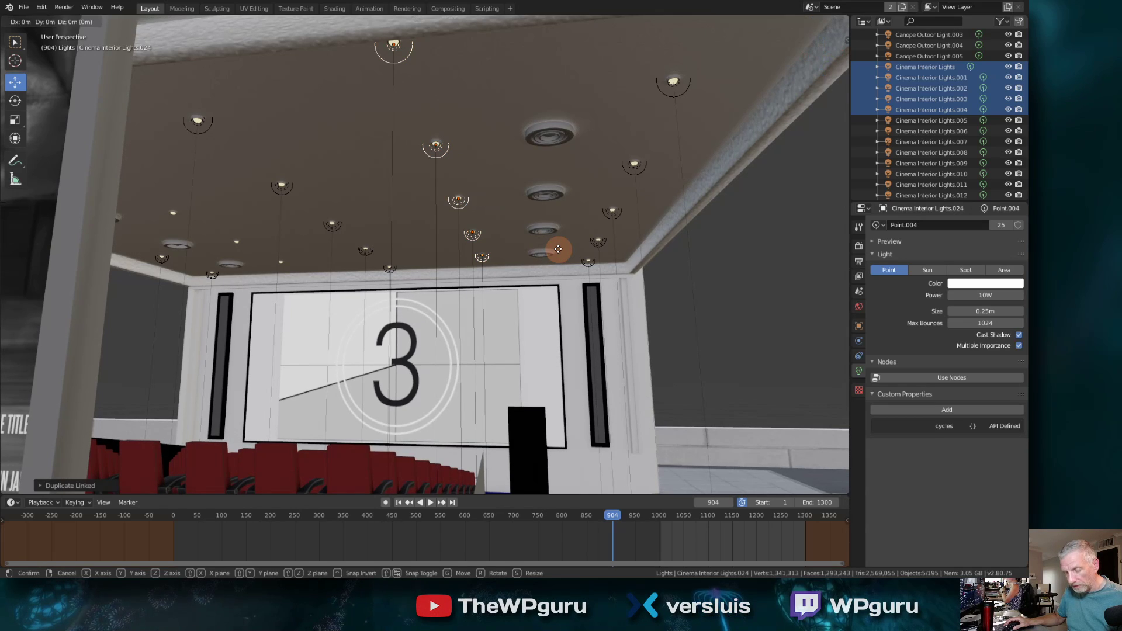
pyautogui.press('x')
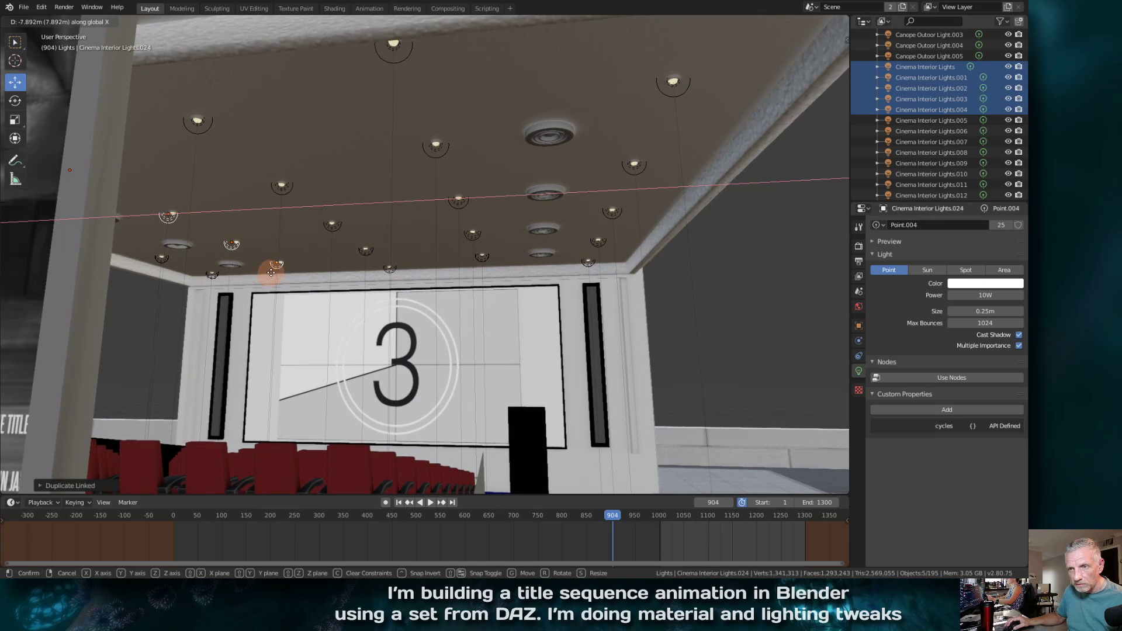
pyautogui.click(325, 271)
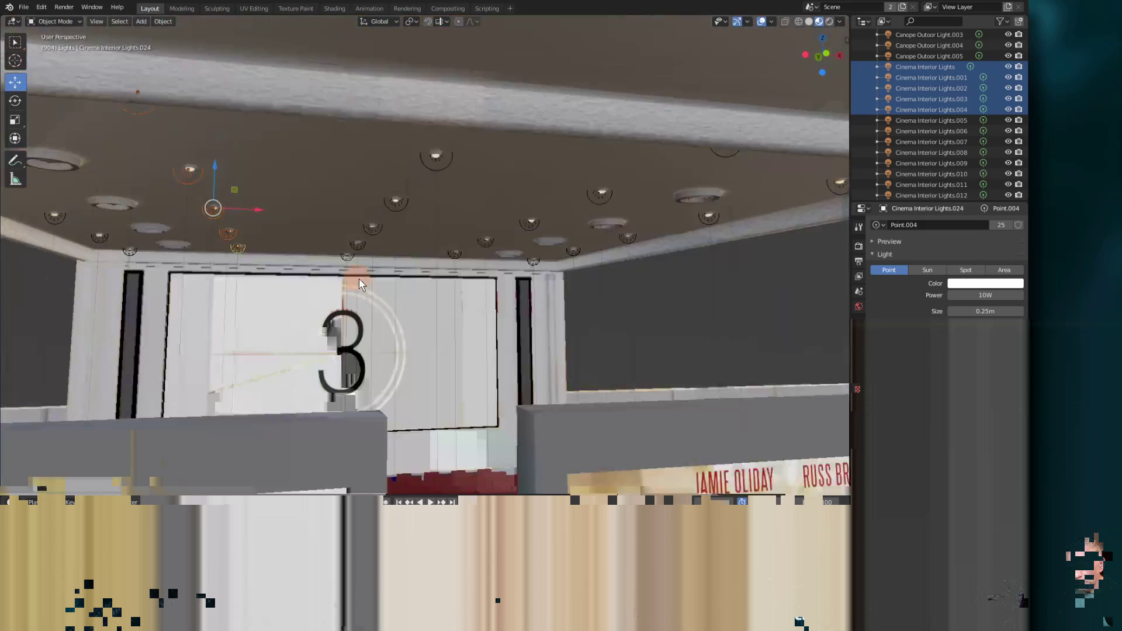
# Align the newly duplicated row of lights with its downlights along X, finishing with a shift of about -0.13 m
pyautogui.moveTo(359, 278); pyautogui.dragTo(413, 286, button='middle')
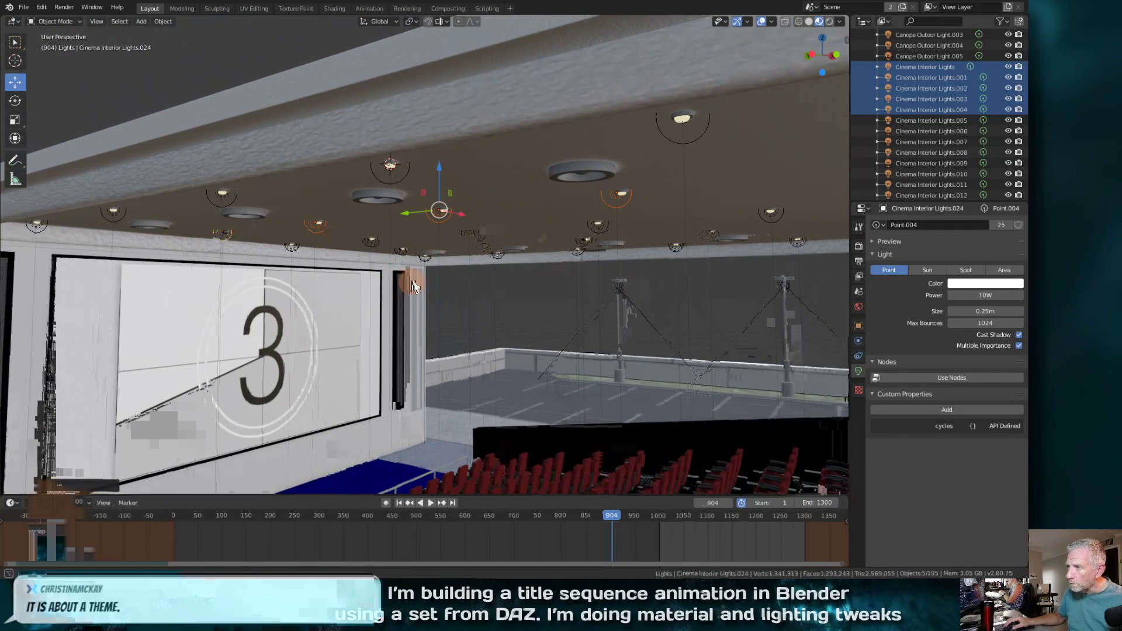
pyautogui.press('g')
pyautogui.press('x')
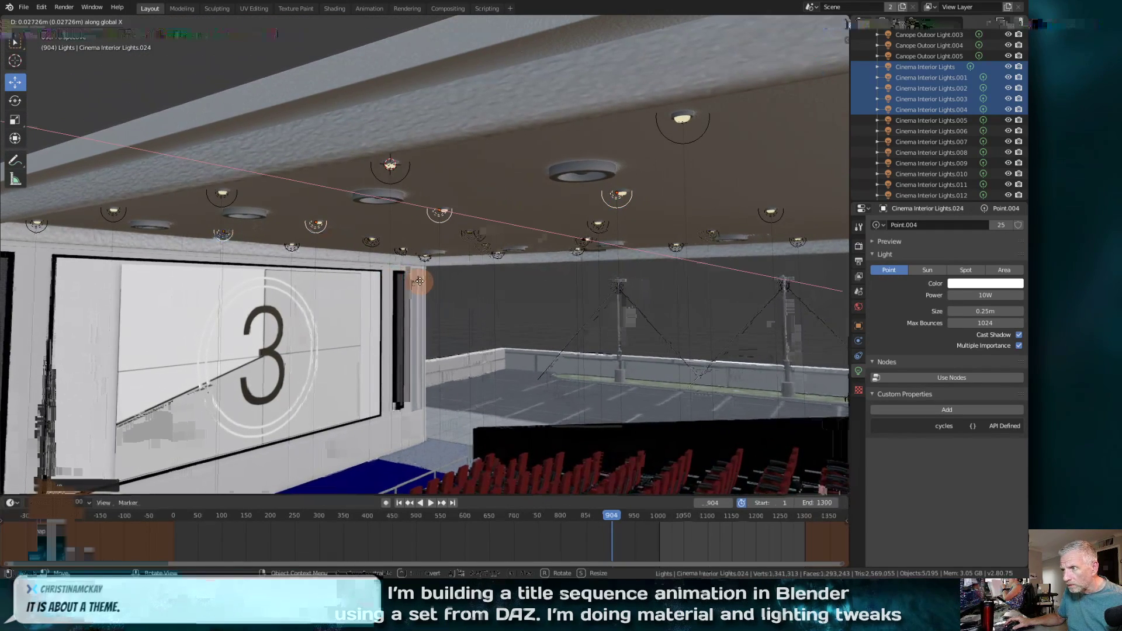
pyautogui.click(472, 276)
pyautogui.moveTo(472, 276); pyautogui.dragTo(432, 271, button='middle')
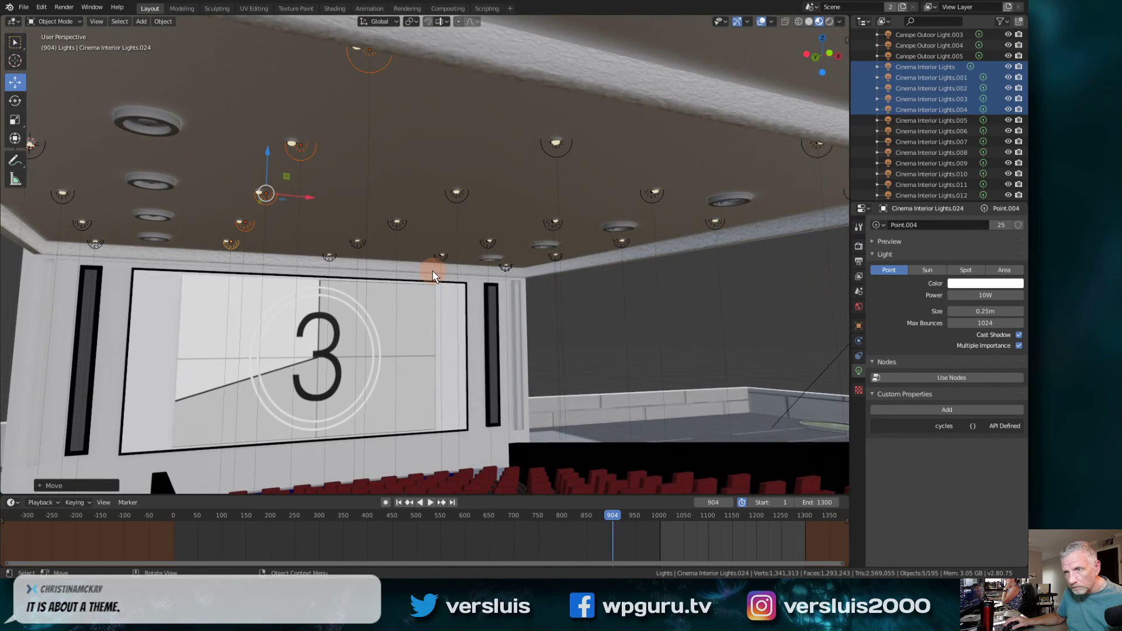
pyautogui.press('g')
pyautogui.press('x')
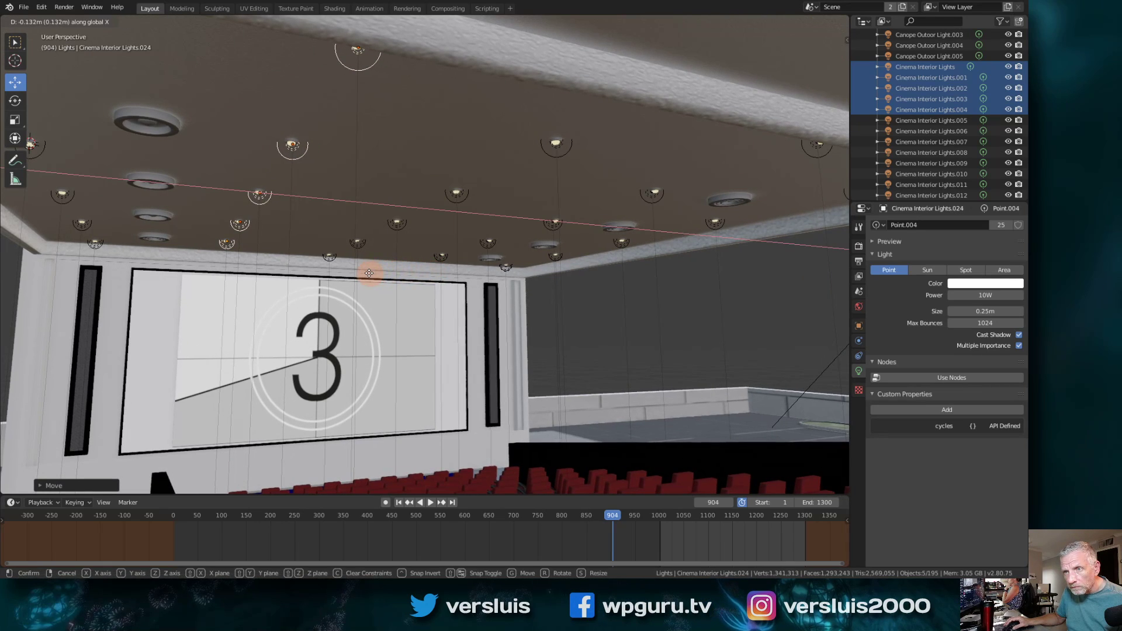
pyautogui.click(370, 278)
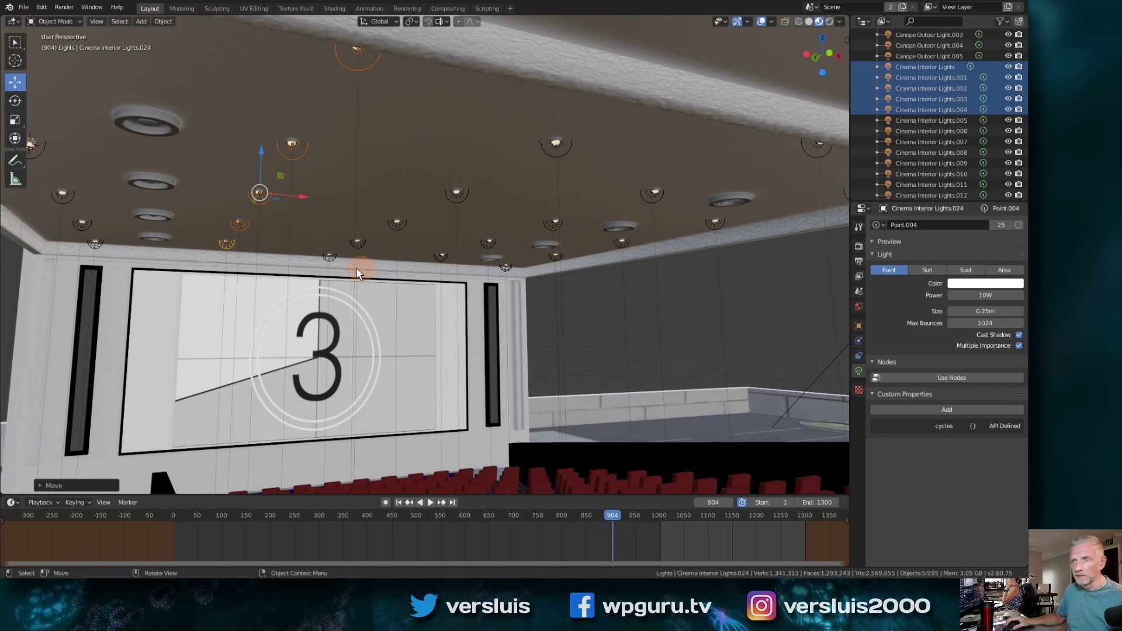
pyautogui.moveTo(328, 273)
pyautogui.mouseDown(button='middle')
pyautogui.moveTo(321, 285)
pyautogui.moveTo(326, 277)
pyautogui.mouseUp(button='middle')
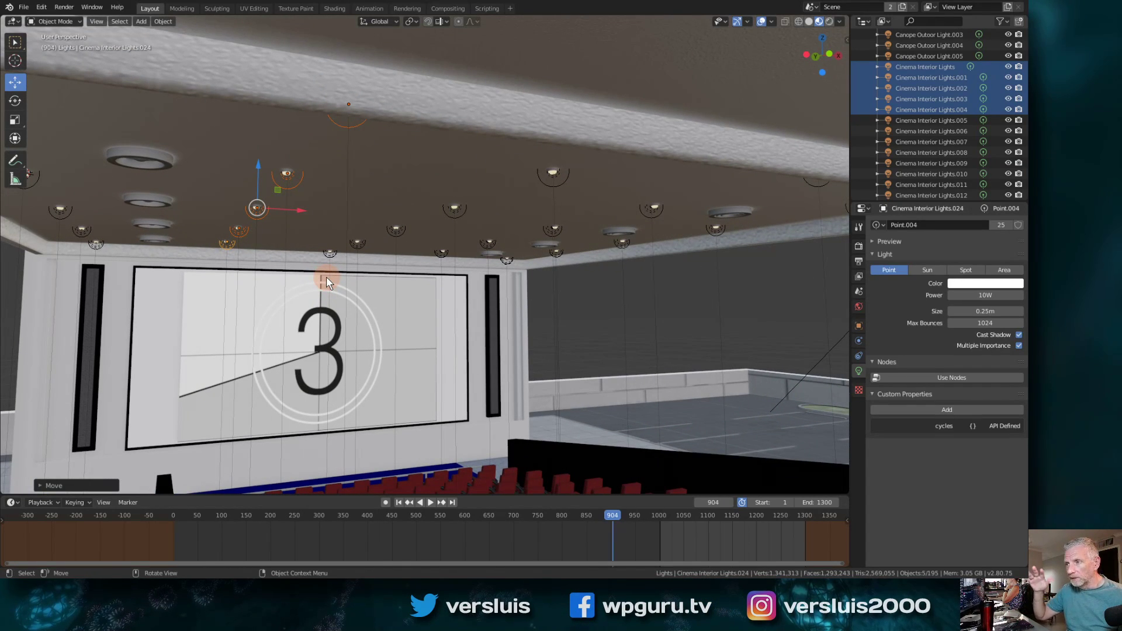
# Try to select Cinema Interior Lights and its numbered copies from .024 upwards in the outliner, undoing the accidental change to .022
pyautogui.click(931, 69)
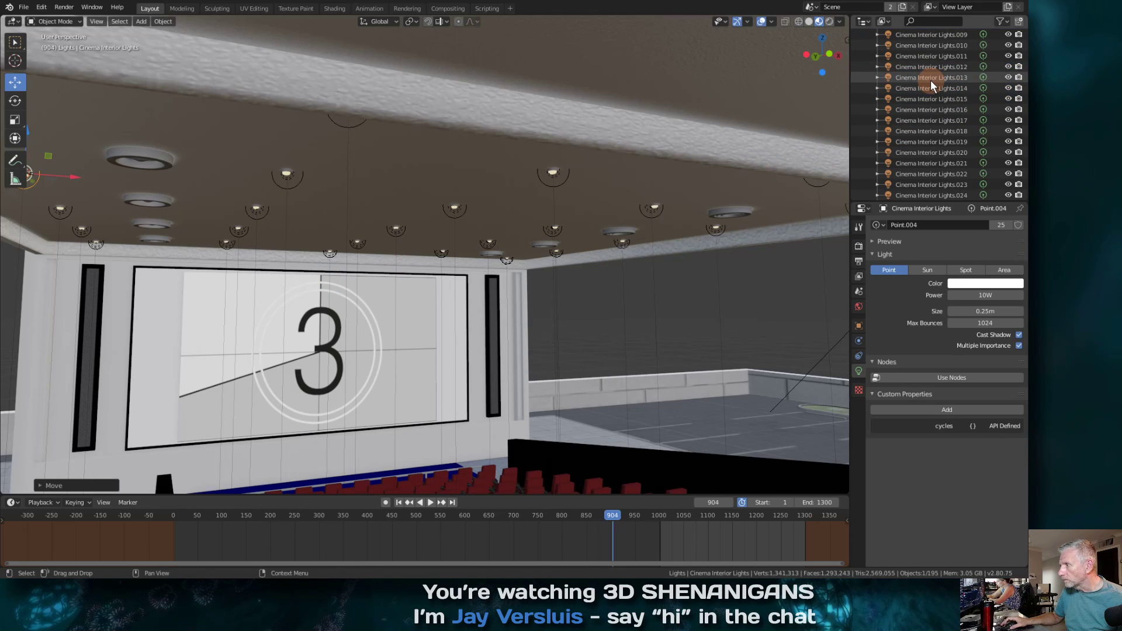
pyautogui.scroll(-6, 933, 93)
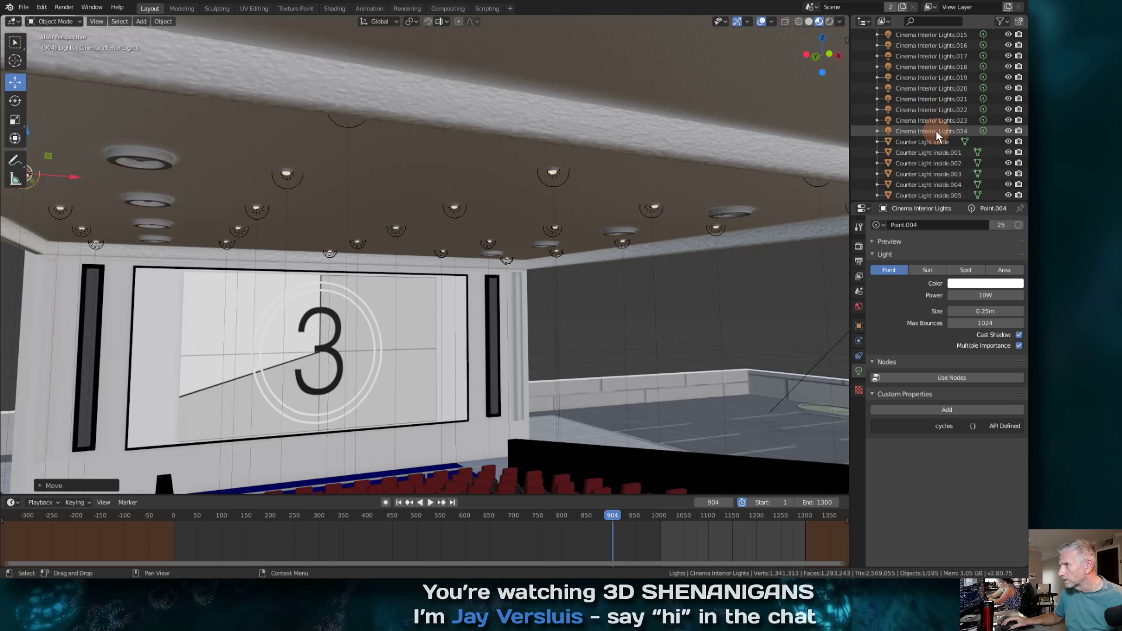
pyautogui.keyDown('shift'); pyautogui.click(936, 131); pyautogui.keyUp('shift')
pyautogui.keyDown('shift'); pyautogui.click(936, 121); pyautogui.keyUp('shift')
pyautogui.moveTo(936, 111)
pyautogui.keyDown('shift'); pyautogui.mouseDown()
pyautogui.moveTo(931, 72)
pyautogui.moveTo(939, 103)
pyautogui.mouseUp(); pyautogui.keyUp('shift')
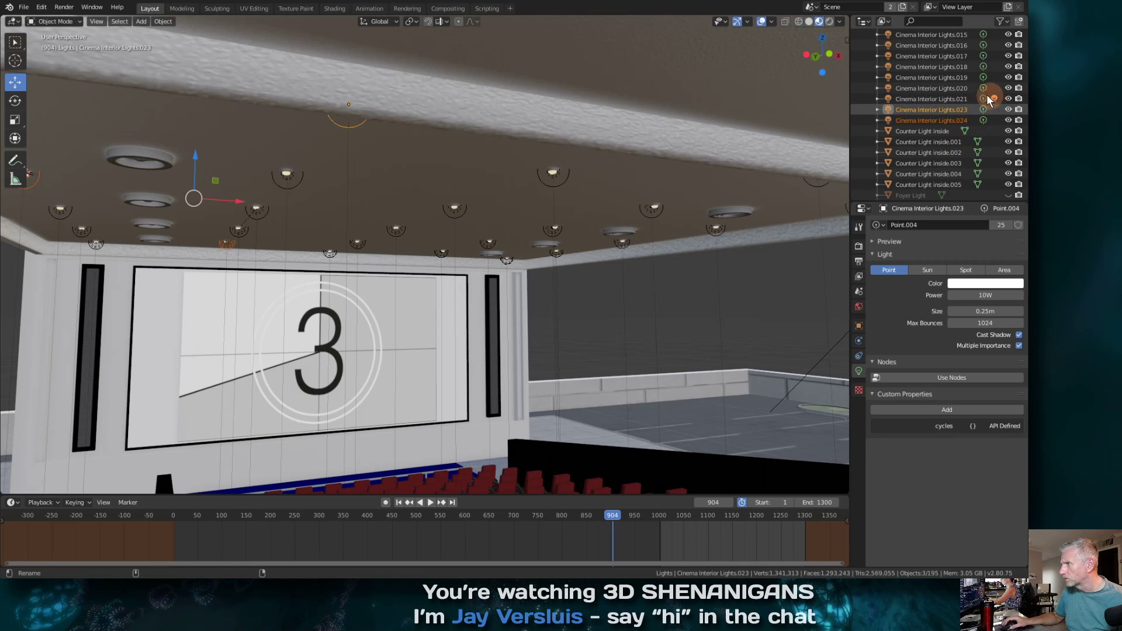
pyautogui.hotkey('ctrl', 'z')
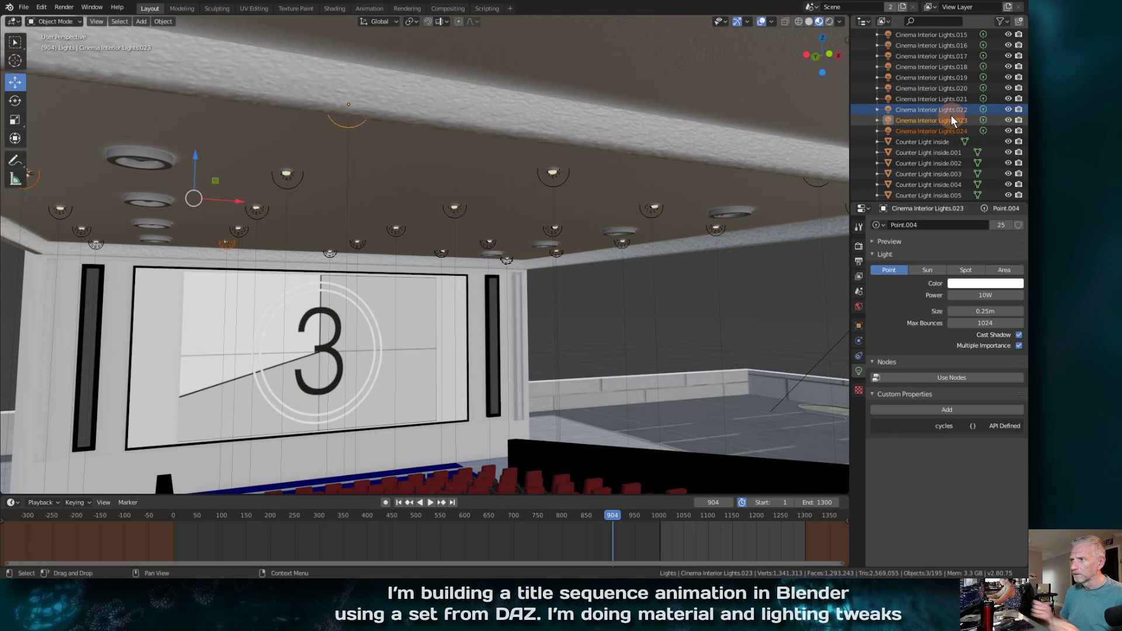
# Select Cinema Interior Lights through Cinema Interior Lights.006 one by one in the outliner
pyautogui.scroll(4, 950, 113)
pyautogui.scroll(6, 948, 111)
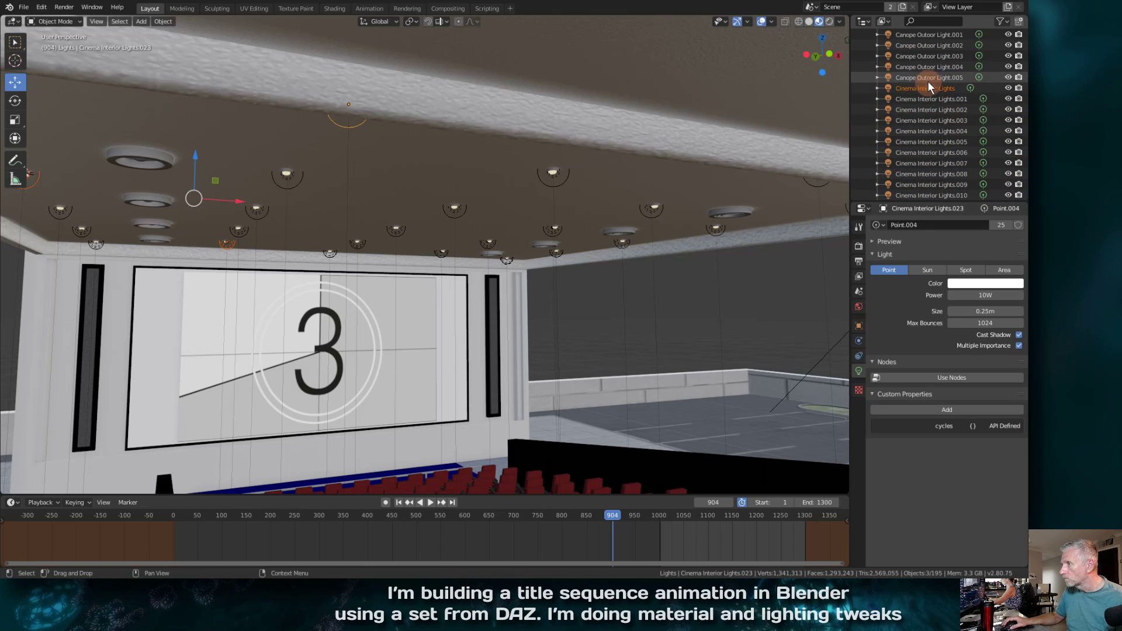
pyautogui.click(928, 89)
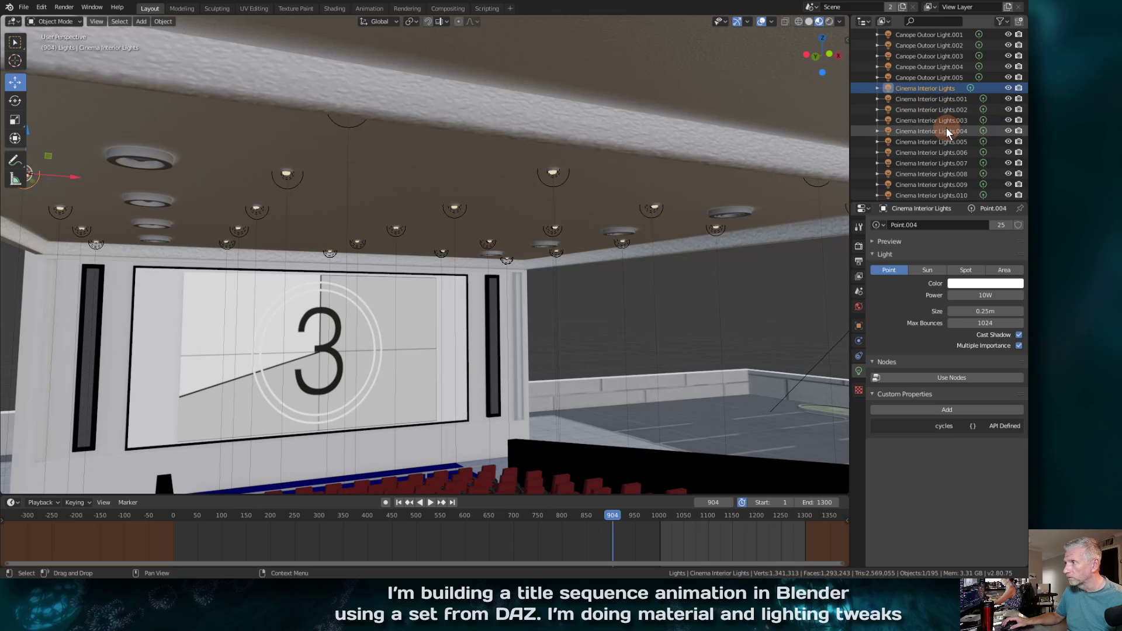
pyautogui.keyDown('ctrl'); pyautogui.click(941, 98); pyautogui.keyUp('ctrl')
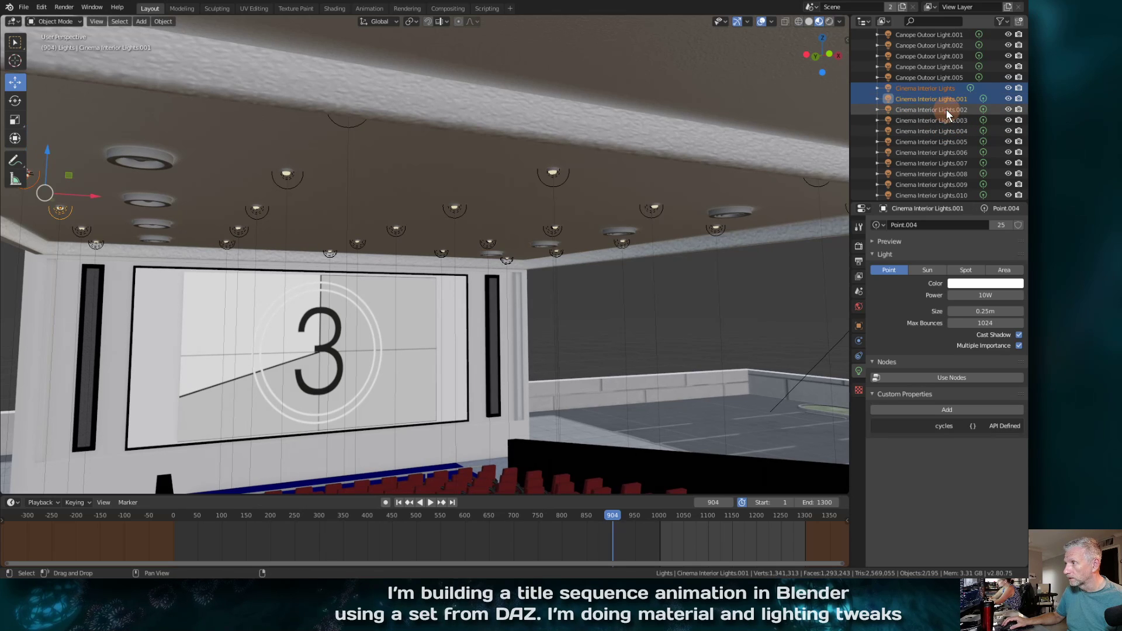
pyautogui.doubleClick(951, 151)
pyautogui.press('Escape')
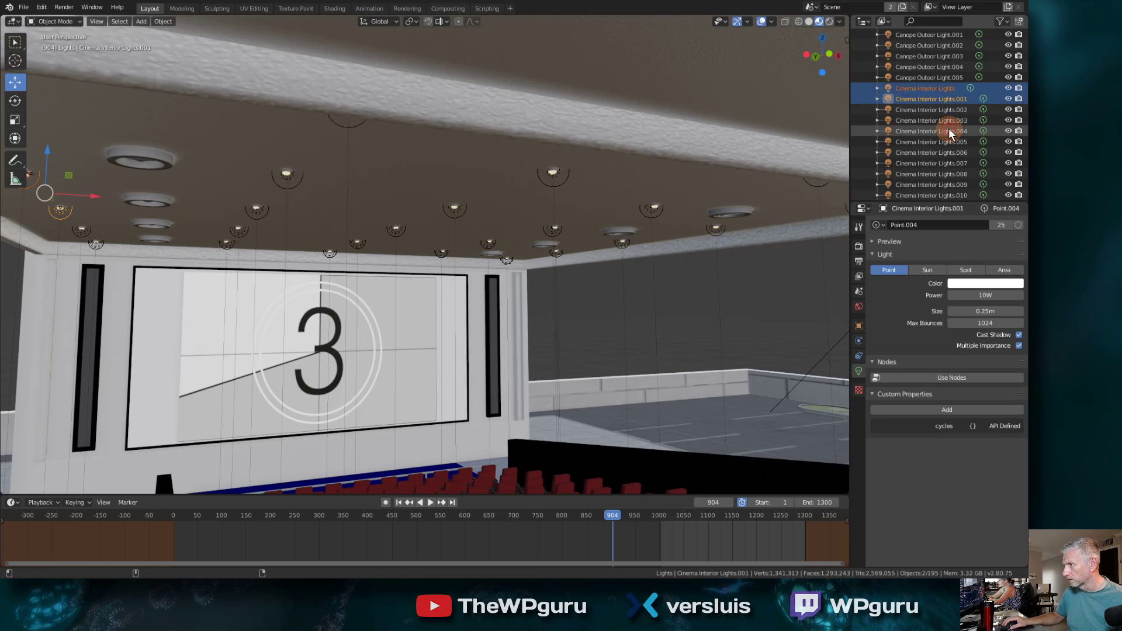
pyautogui.keyDown('ctrl'); pyautogui.click(952, 111); pyautogui.keyUp('ctrl')
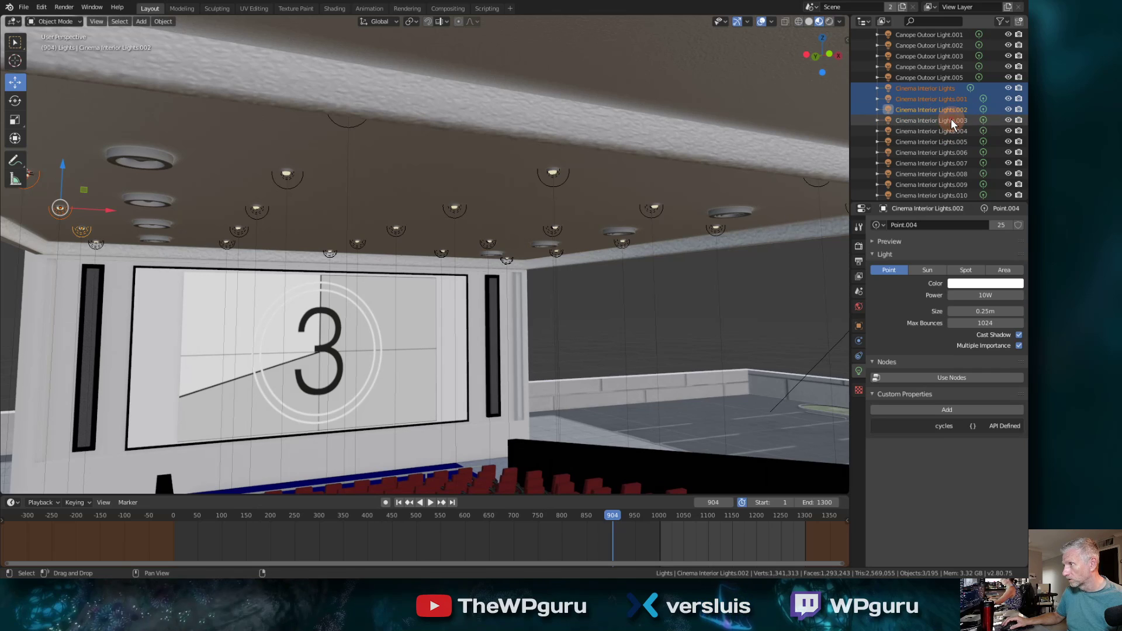
pyautogui.keyDown('ctrl'); pyautogui.click(952, 120); pyautogui.keyUp('ctrl')
pyautogui.keyDown('ctrl'); pyautogui.click(952, 131); pyautogui.keyUp('ctrl')
pyautogui.keyDown('ctrl'); pyautogui.click(951, 141); pyautogui.keyUp('ctrl')
pyautogui.keyDown('ctrl'); pyautogui.click(950, 153); pyautogui.keyUp('ctrl')
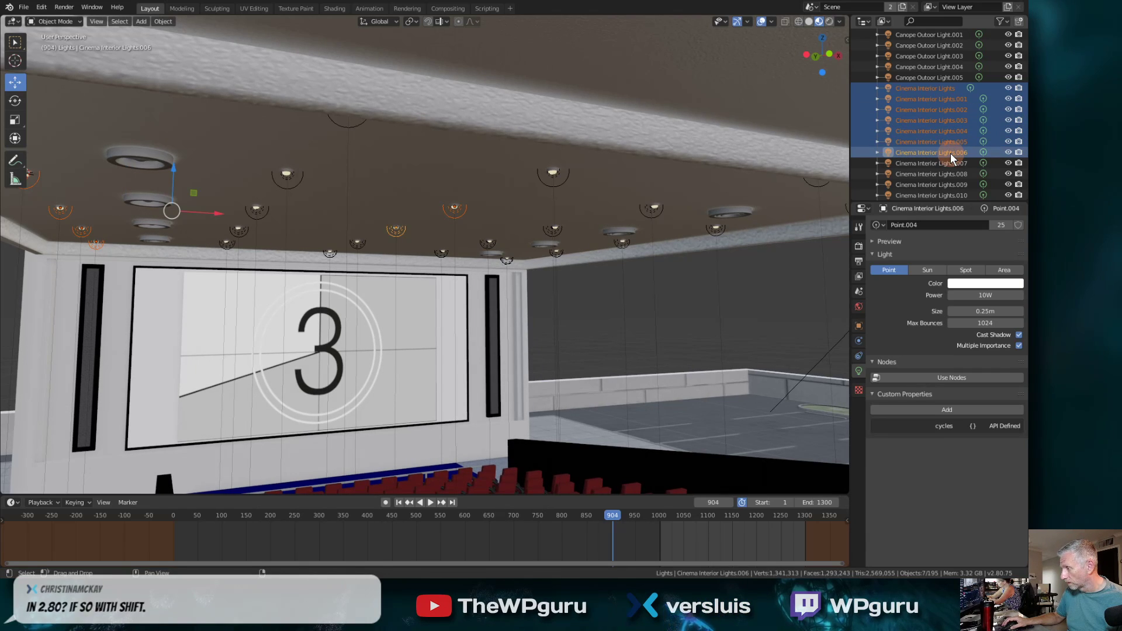
pyautogui.scroll(-3, 948, 159)
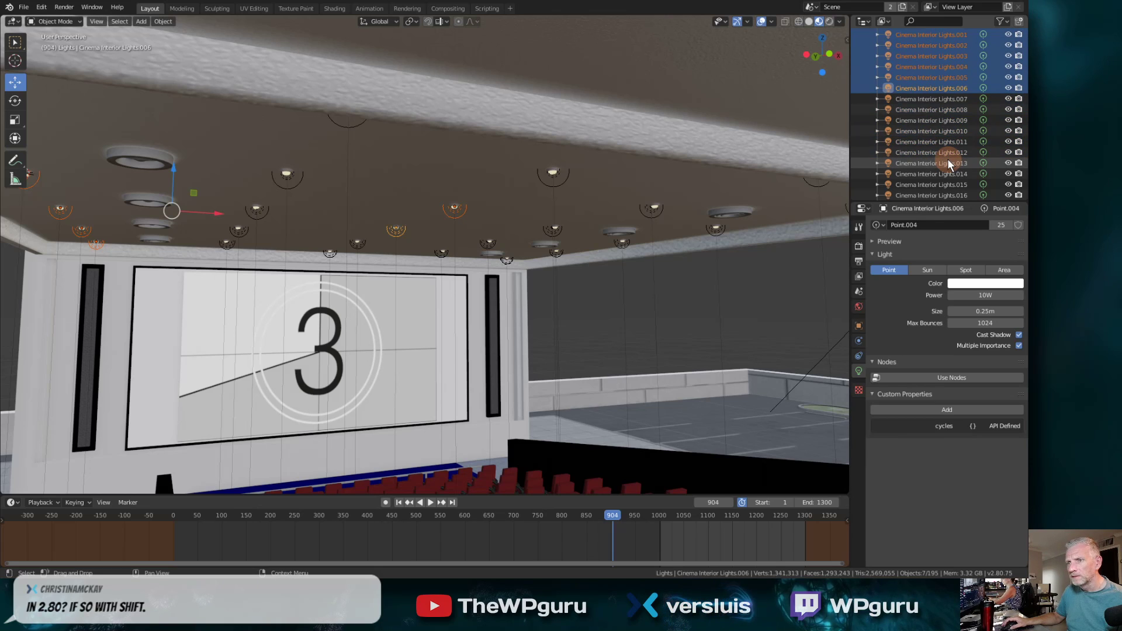
pyautogui.scroll(2, 948, 159)
# Try to range-select the interior lights in the outliner, from .007 to .012 and from .004 to .010
pyautogui.click(935, 120)
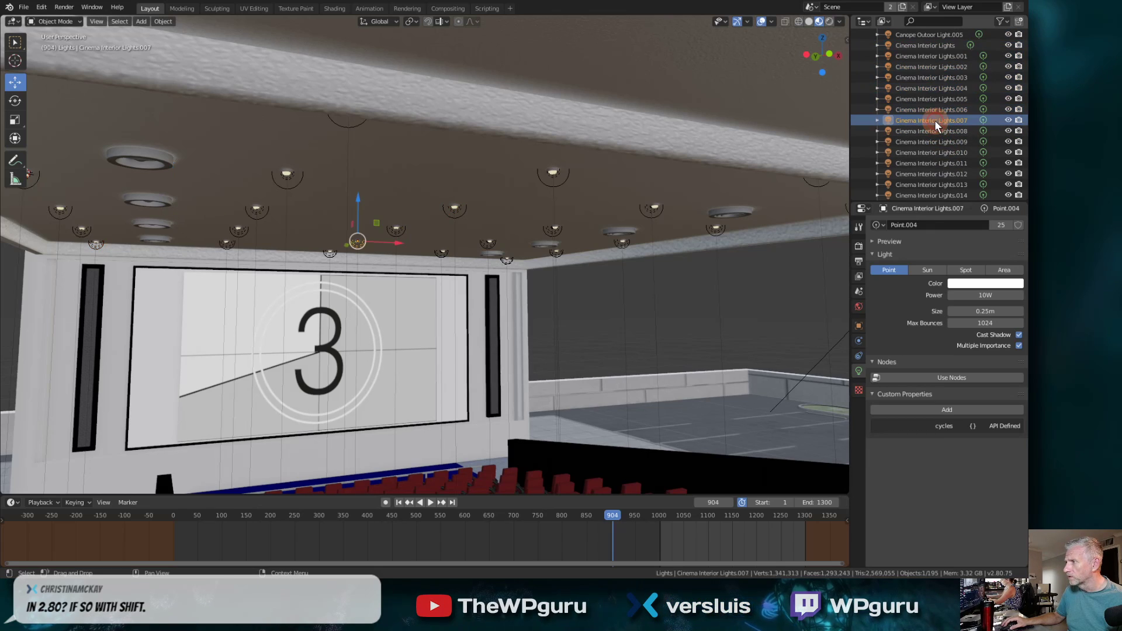
pyautogui.keyDown('ctrl'); pyautogui.click(965, 174); pyautogui.keyUp('ctrl')
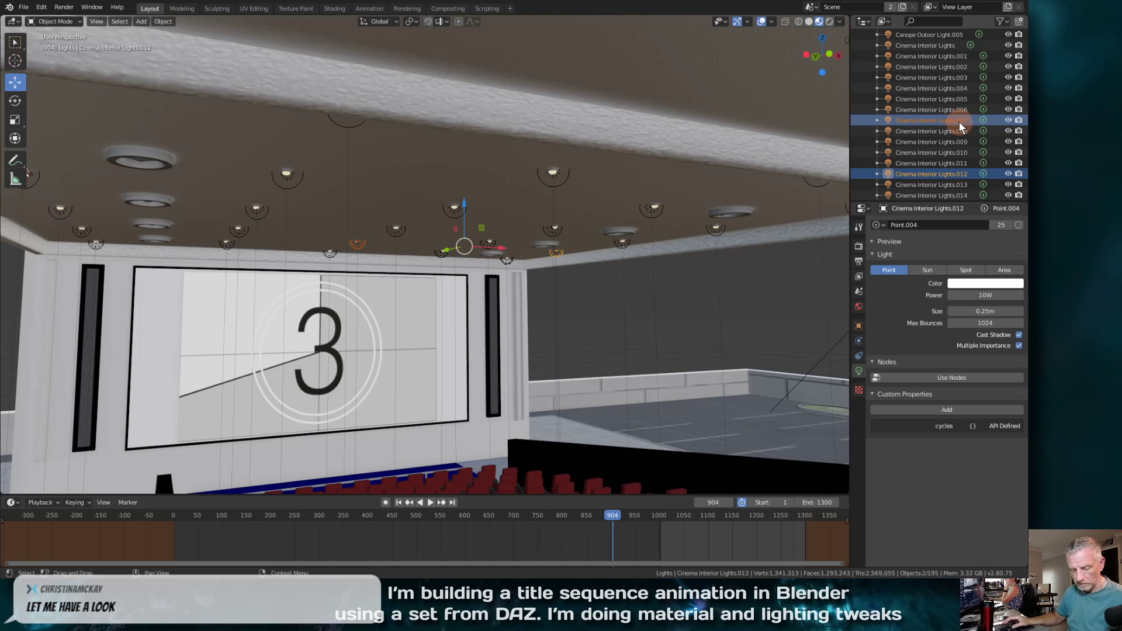
pyautogui.click(947, 88)
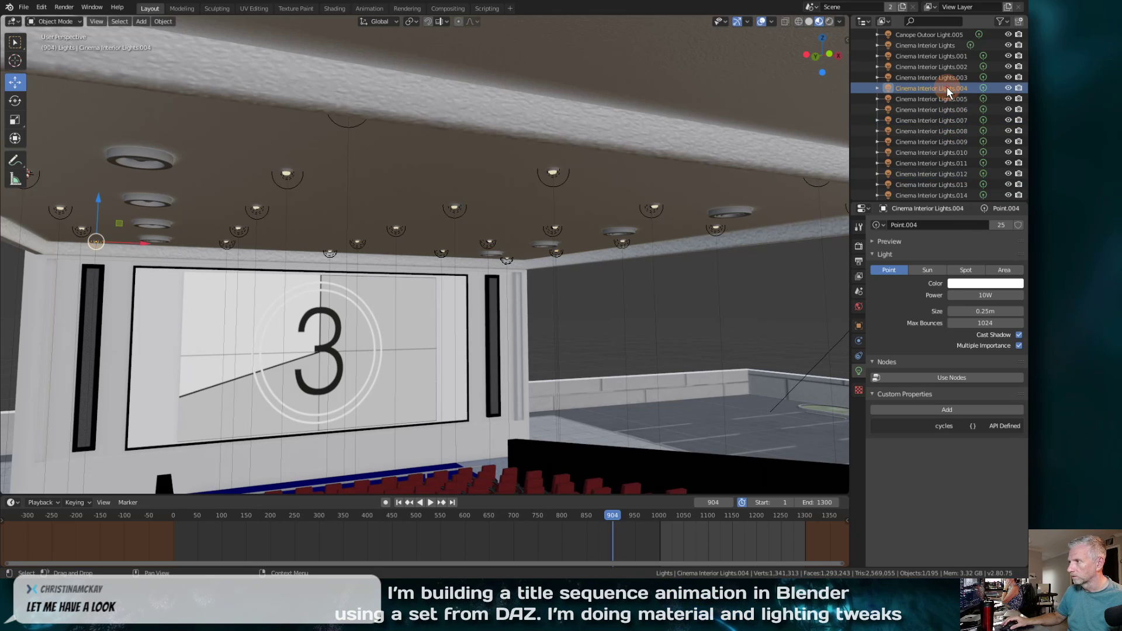
pyautogui.keyDown('ctrl'); pyautogui.click(950, 151); pyautogui.keyUp('ctrl')
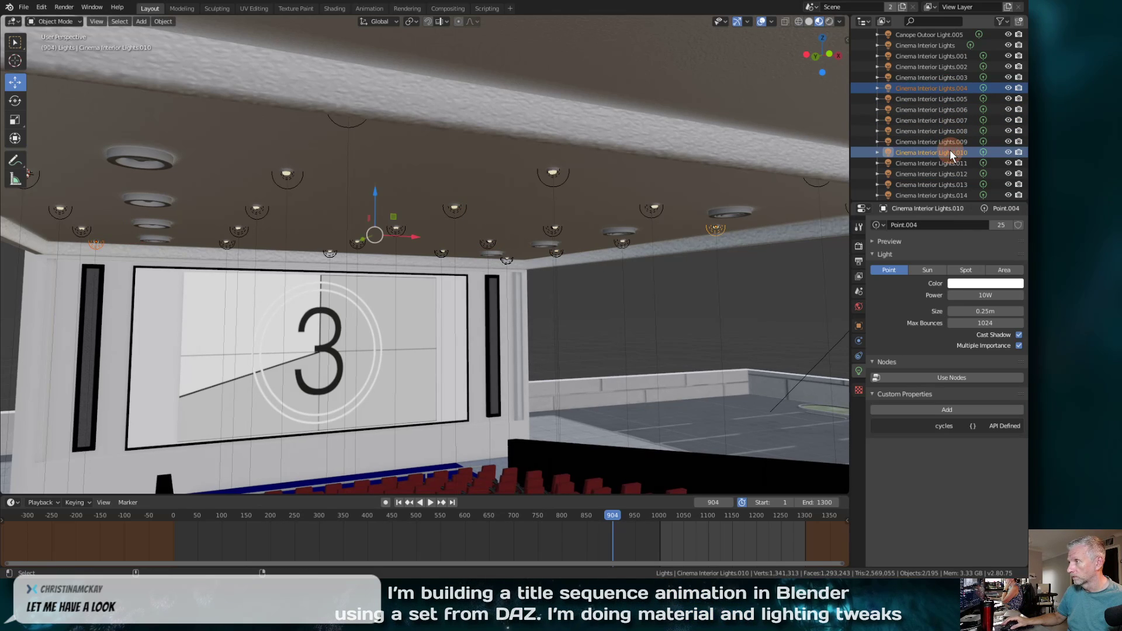
# Select Cinema Interior Lights.001 through Cinema Interior Lights.024 one by one in the outliner
pyautogui.click(934, 58)
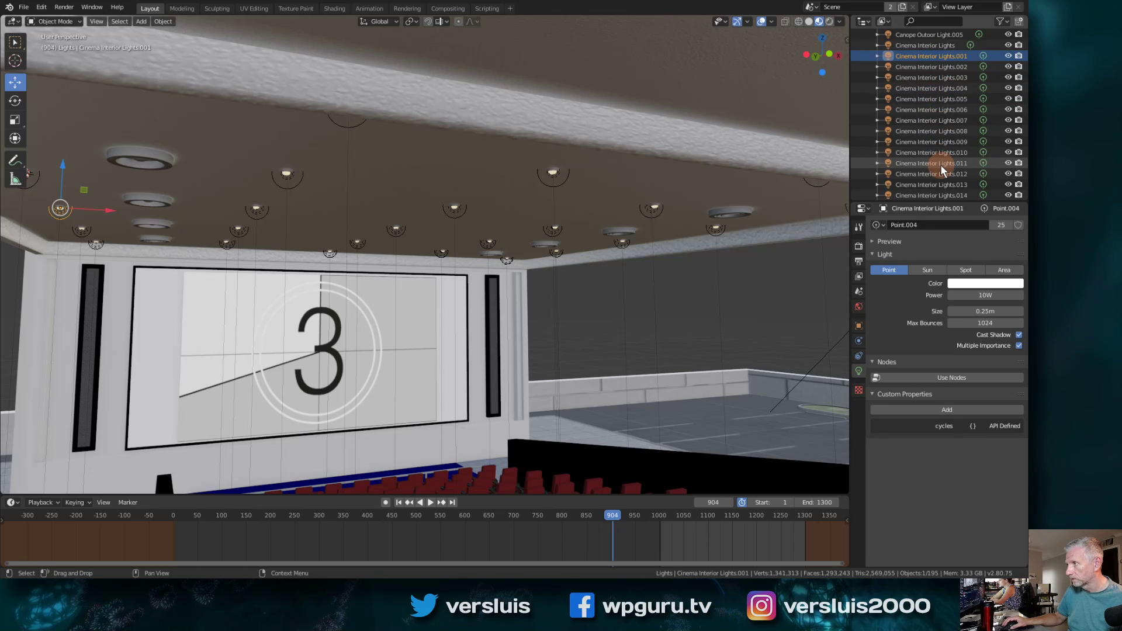
pyautogui.keyDown('shift'); pyautogui.click(936, 68); pyautogui.keyUp('shift')
pyautogui.keyDown('shift'); pyautogui.click(938, 80); pyautogui.keyUp('shift')
pyautogui.keyDown('shift'); pyautogui.click(938, 88); pyautogui.keyUp('shift')
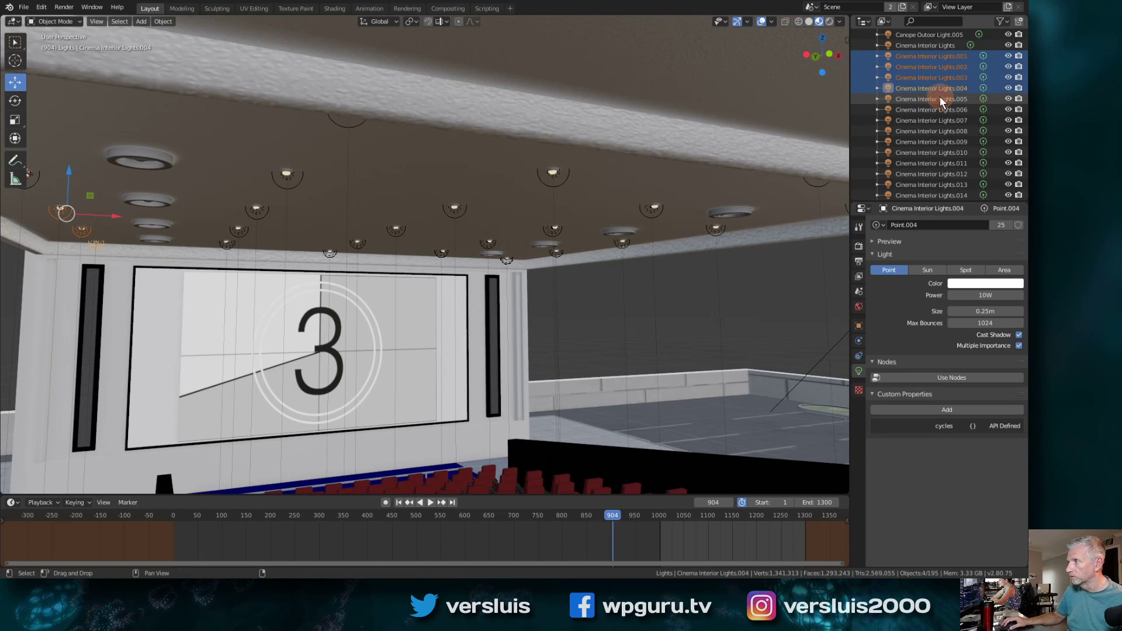
pyautogui.keyDown('shift'); pyautogui.click(940, 99); pyautogui.keyUp('shift')
pyautogui.keyDown('shift'); pyautogui.click(940, 110); pyautogui.keyUp('shift')
pyautogui.keyDown('shift'); pyautogui.click(939, 120); pyautogui.keyUp('shift')
pyautogui.keyDown('shift'); pyautogui.click(939, 131); pyautogui.keyUp('shift')
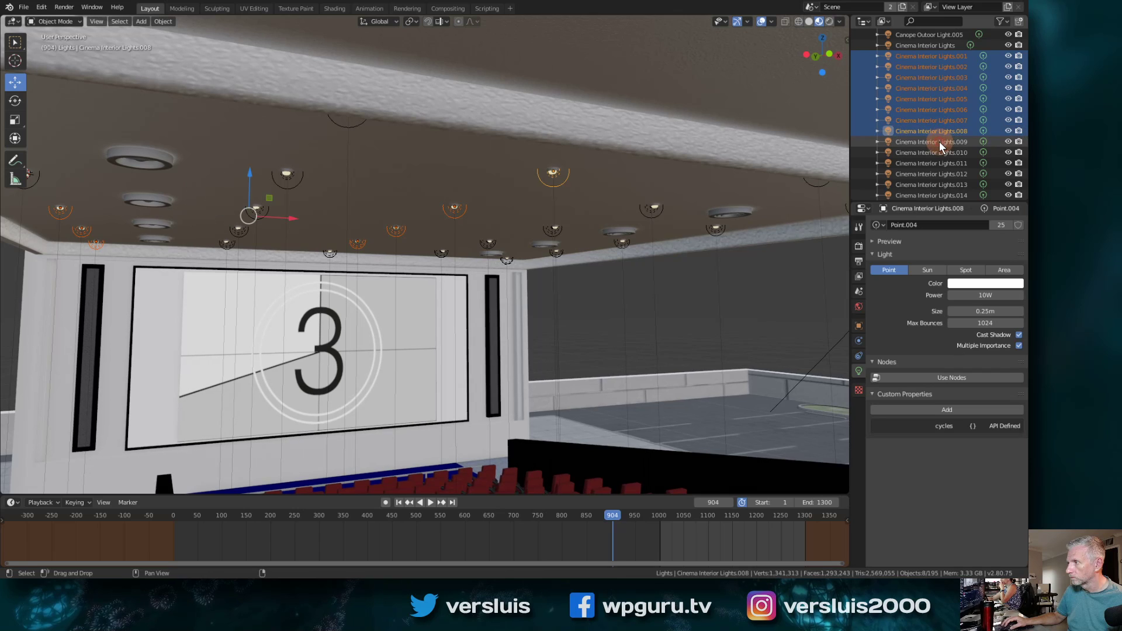
pyautogui.keyDown('shift'); pyautogui.click(939, 142); pyautogui.keyUp('shift')
pyautogui.keyDown('shift'); pyautogui.click(940, 152); pyautogui.keyUp('shift')
pyautogui.keyDown('shift'); pyautogui.click(940, 163); pyautogui.keyUp('shift')
pyautogui.keyDown('shift'); pyautogui.click(940, 173); pyautogui.keyUp('shift')
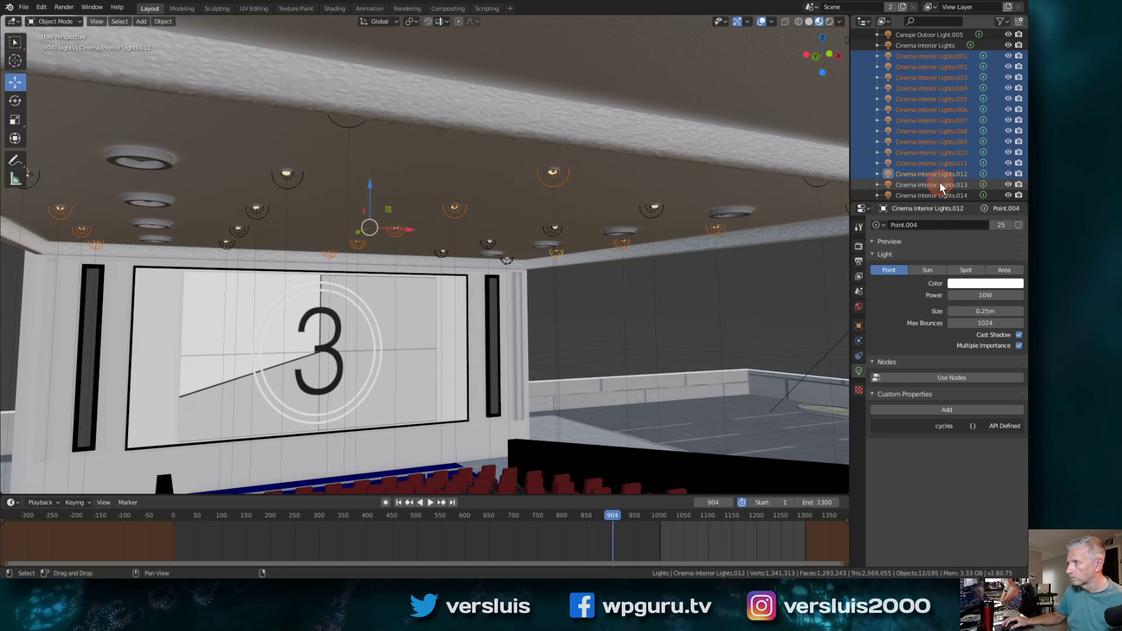
pyautogui.keyDown('shift'); pyautogui.click(940, 184); pyautogui.keyUp('shift')
pyautogui.keyDown('shift'); pyautogui.click(939, 193); pyautogui.keyUp('shift')
pyautogui.scroll(-4, 939, 164)
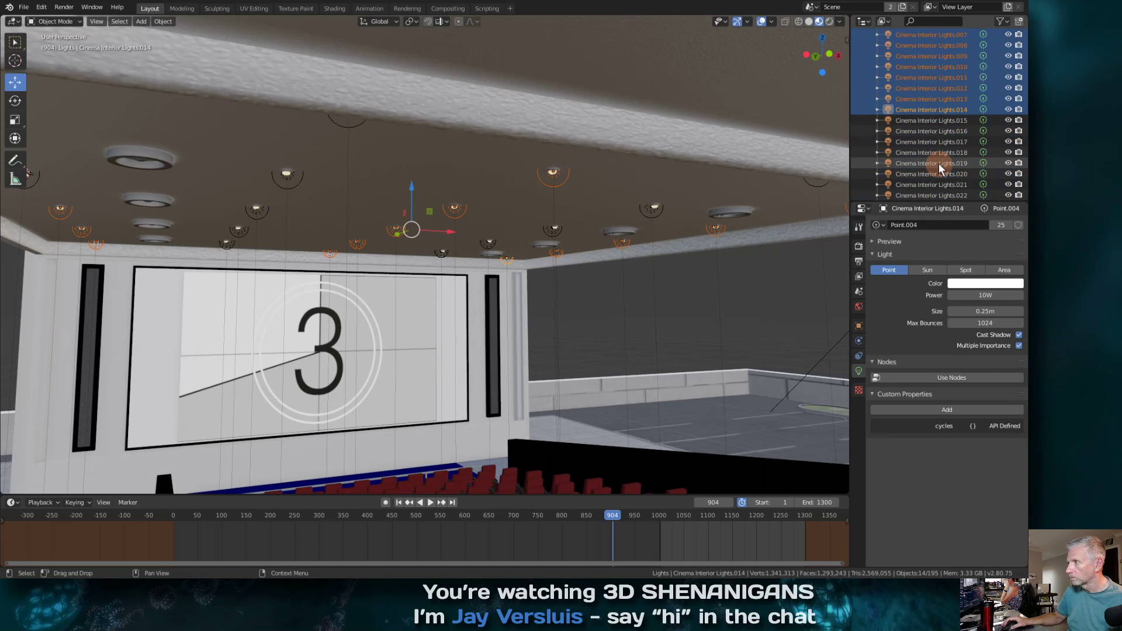
pyautogui.keyDown('shift'); pyautogui.click(952, 121); pyautogui.keyUp('shift')
pyautogui.keyDown('shift'); pyautogui.click(953, 131); pyautogui.keyUp('shift')
pyautogui.keyDown('shift'); pyautogui.click(952, 142); pyautogui.keyUp('shift')
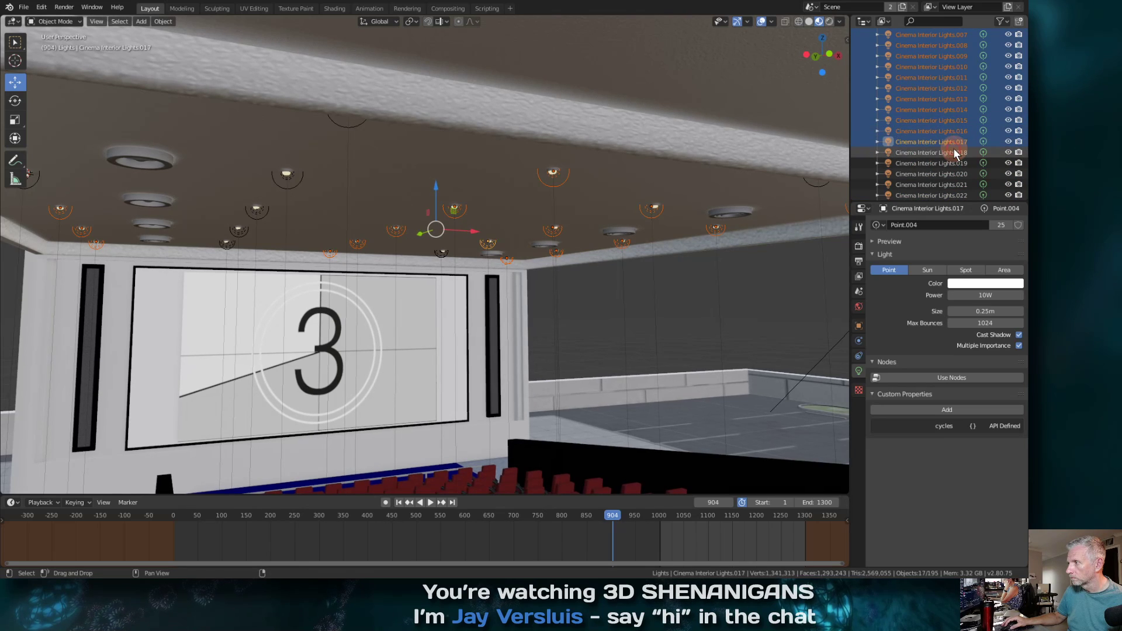
pyautogui.keyDown('shift'); pyautogui.click(953, 152); pyautogui.keyUp('shift')
pyautogui.keyDown('shift'); pyautogui.click(953, 164); pyautogui.keyUp('shift')
pyautogui.keyDown('shift'); pyautogui.click(952, 174); pyautogui.keyUp('shift')
pyautogui.keyDown('shift'); pyautogui.click(952, 184); pyautogui.keyUp('shift')
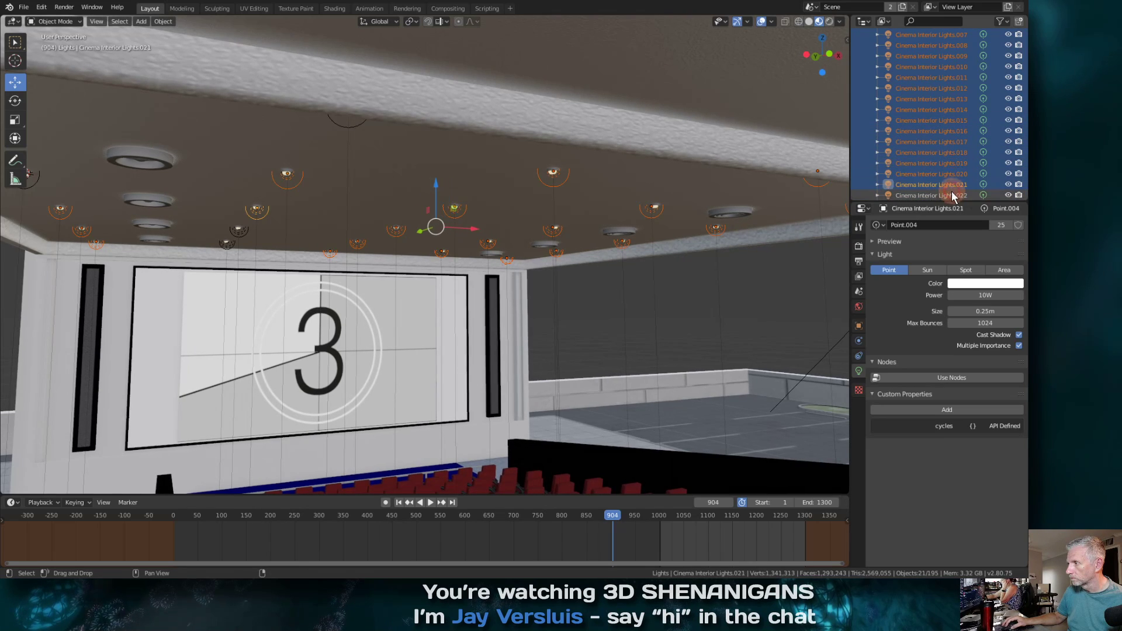
pyautogui.keyDown('shift'); pyautogui.click(952, 193); pyautogui.keyUp('shift')
pyautogui.scroll(-3, 952, 170)
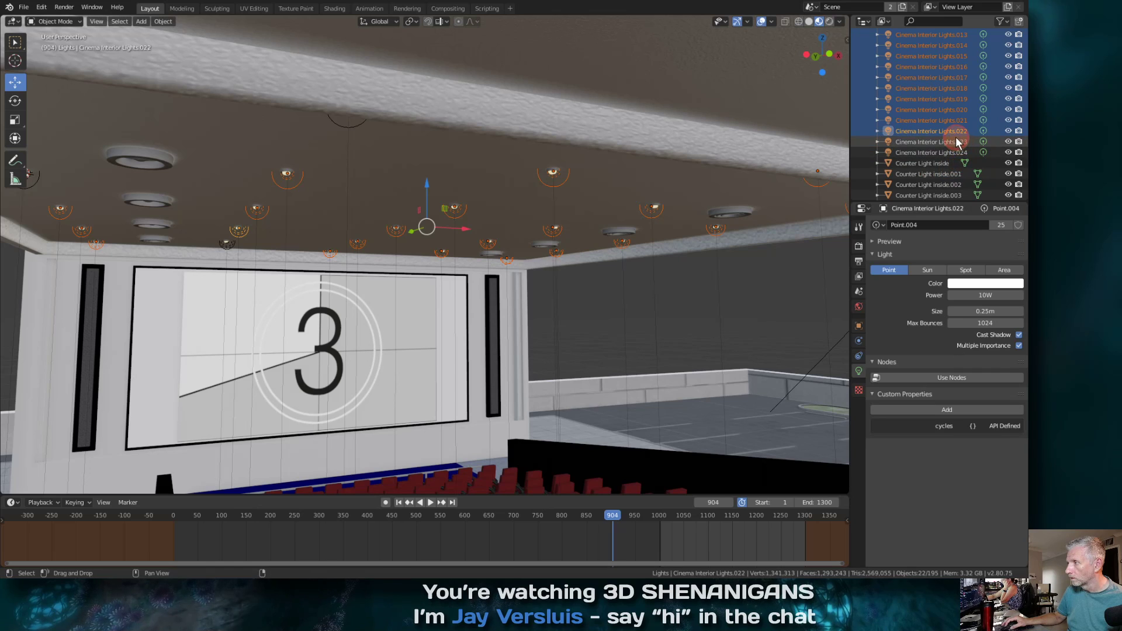
pyautogui.keyDown('shift'); pyautogui.click(956, 140); pyautogui.keyUp('shift')
pyautogui.keyDown('shift'); pyautogui.click(956, 152); pyautogui.keyUp('shift')
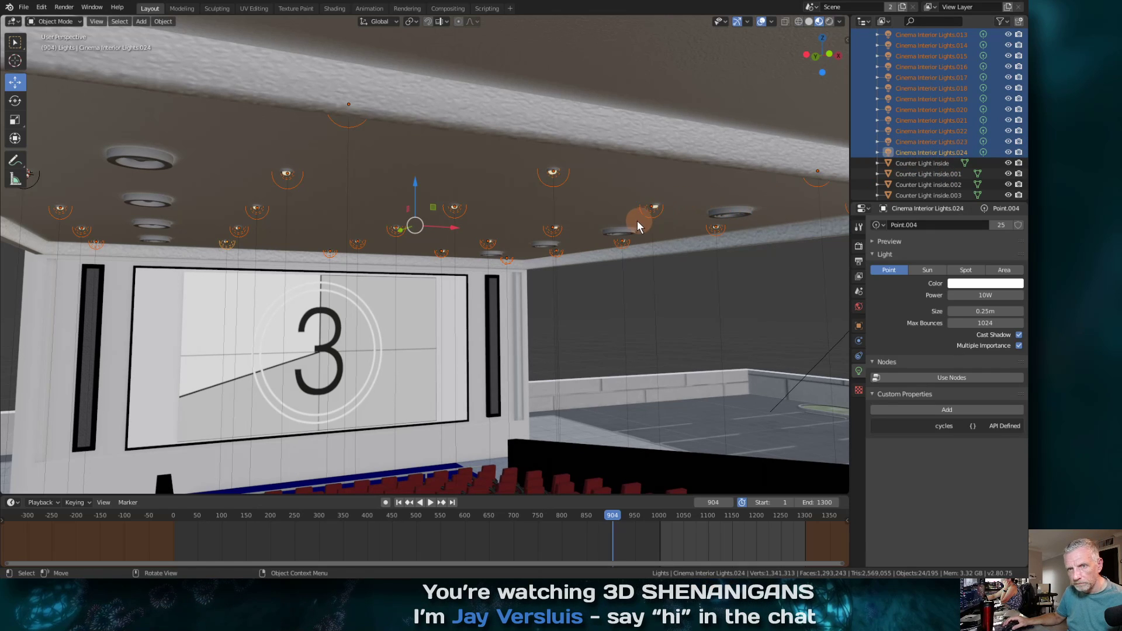
# Lower the selected interior lights along the global Z axis by about 0.33 m so they hang below the ceiling downlights
pyautogui.press('g')
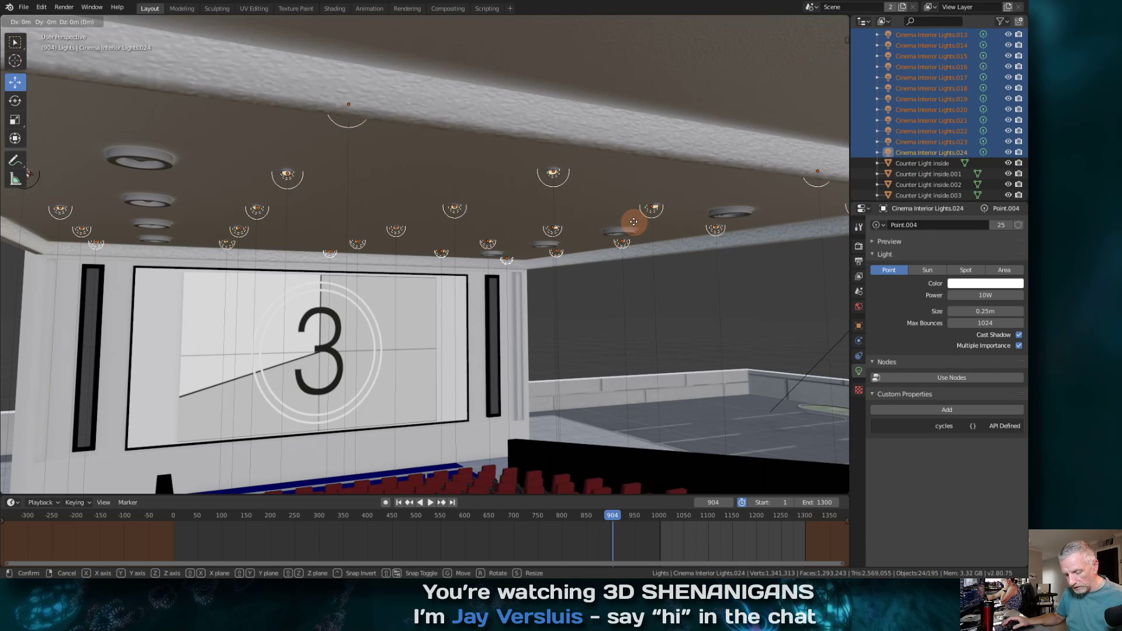
pyautogui.press('z')
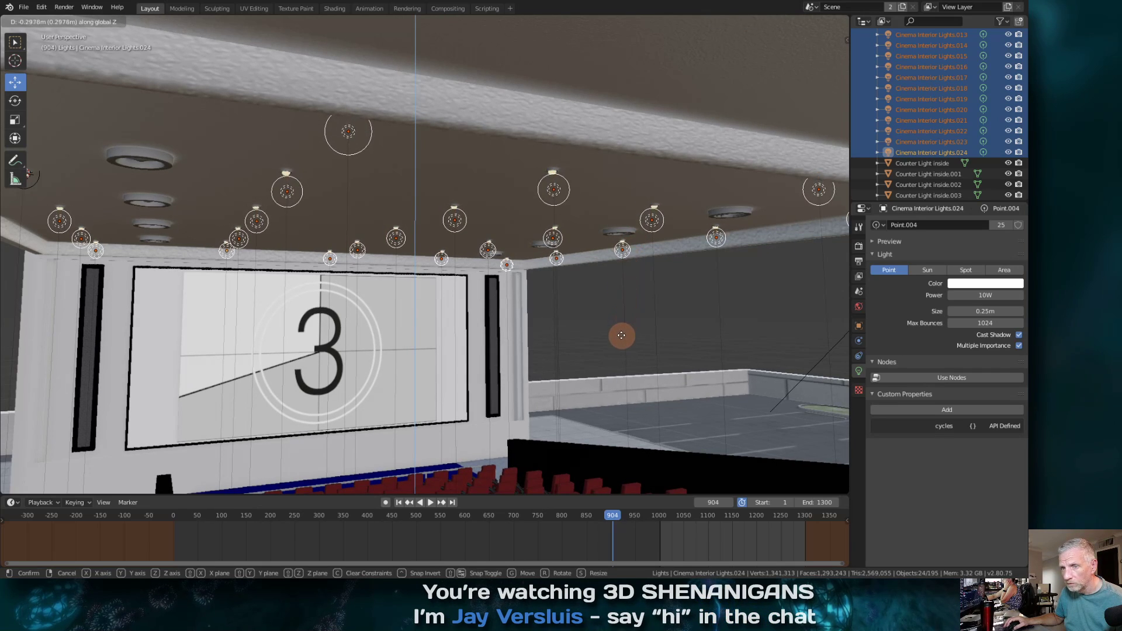
pyautogui.moveTo(621, 349)
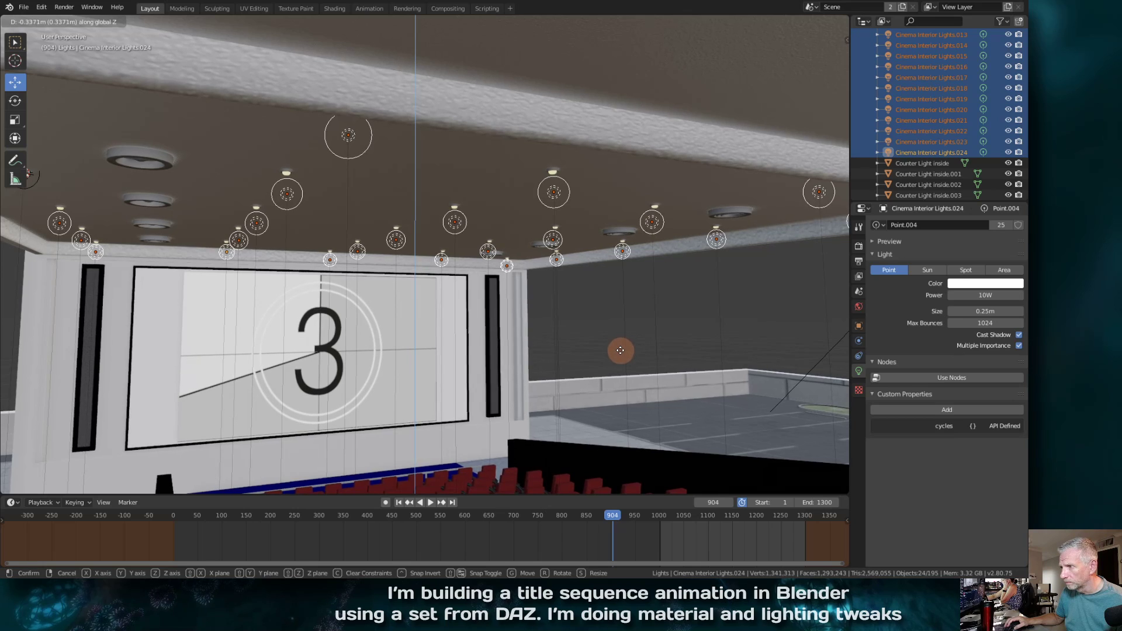
pyautogui.click(620, 346)
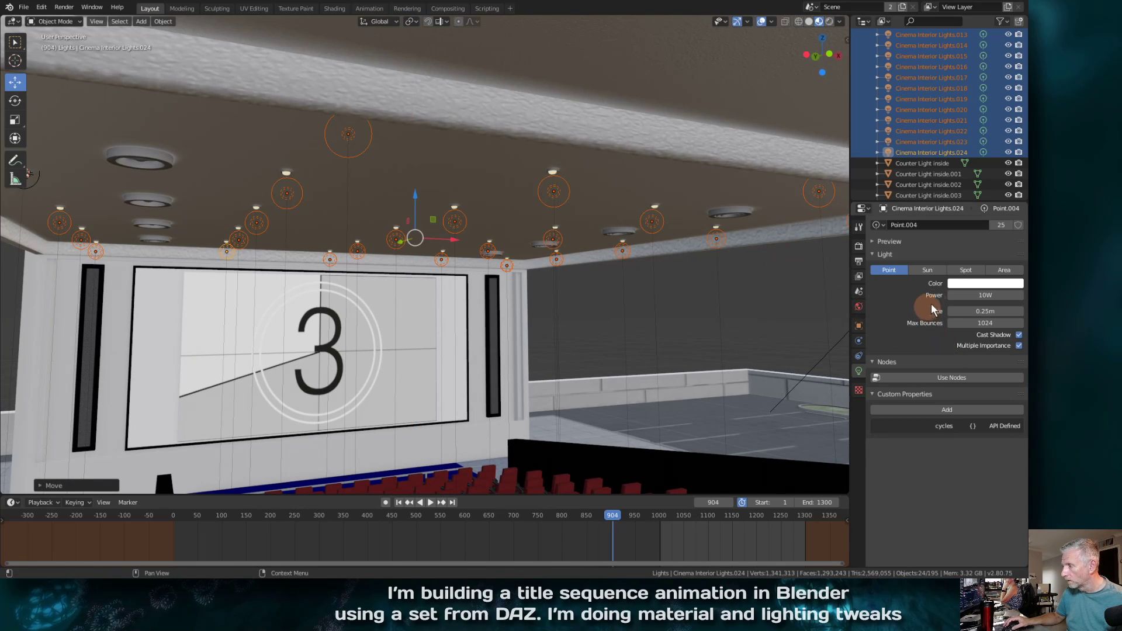
# Unhide the cinema walls i13MOV_Wall_Left, i13MOV_Wall_Mid and i13MOV_Wall_Right in the main Collection
pyautogui.scroll(-15, 491, 266)
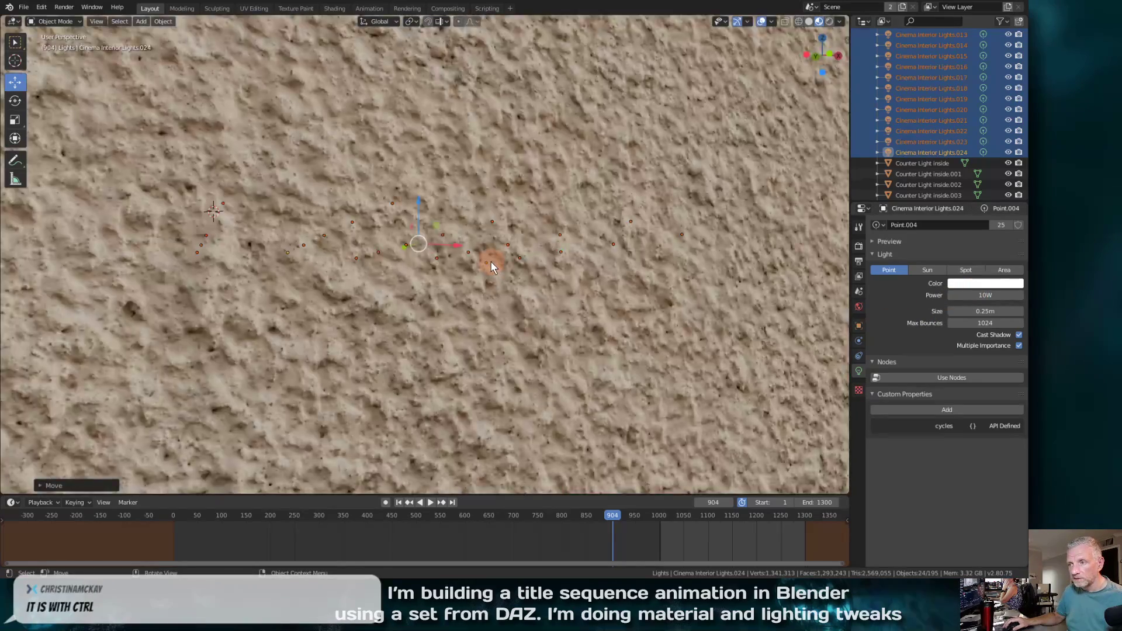
pyautogui.scroll(10, 491, 266)
pyautogui.moveTo(489, 262)
pyautogui.mouseDown(button='middle')
pyautogui.moveTo(479, 269)
pyautogui.moveTo(502, 262)
pyautogui.moveTo(493, 275)
pyautogui.moveTo(508, 265)
pyautogui.mouseUp(button='middle')
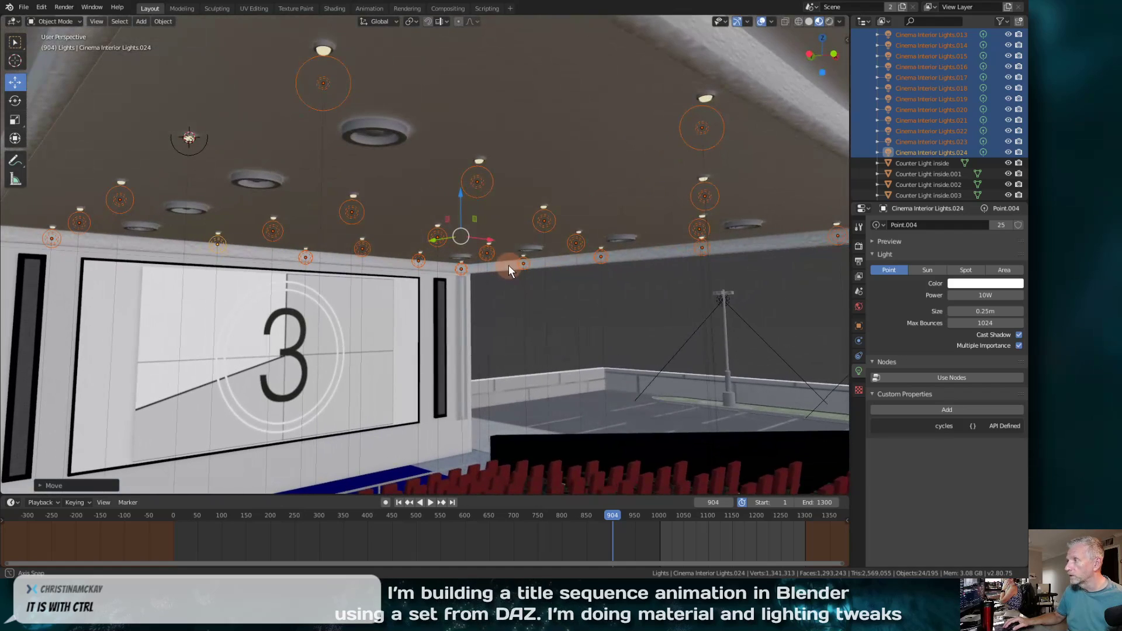
pyautogui.scroll(10, 952, 104)
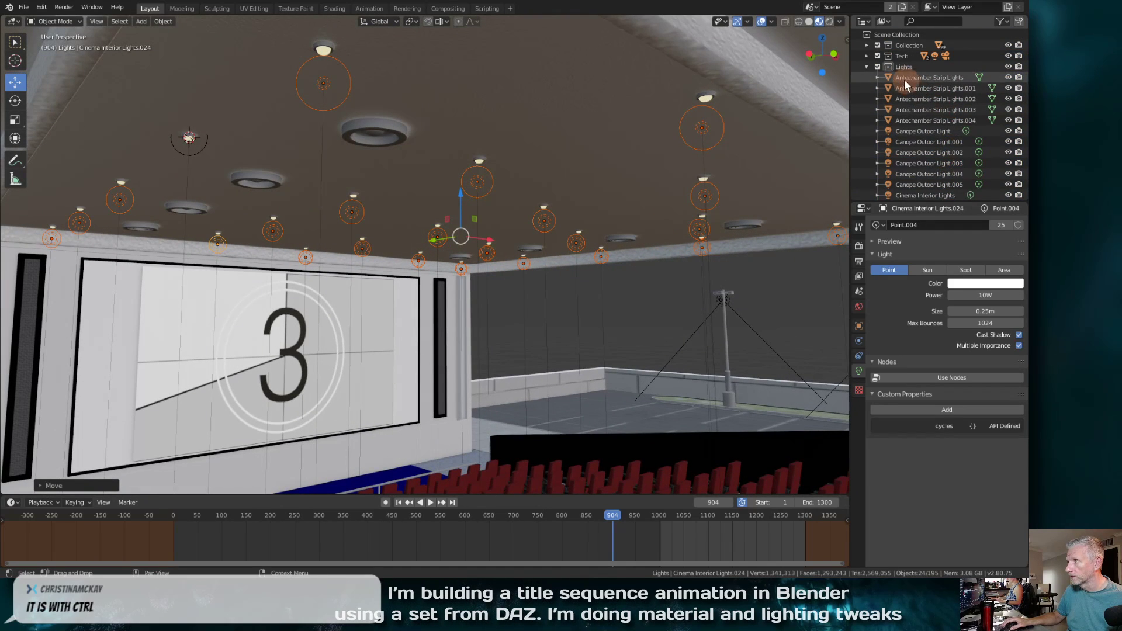
pyautogui.click(868, 46)
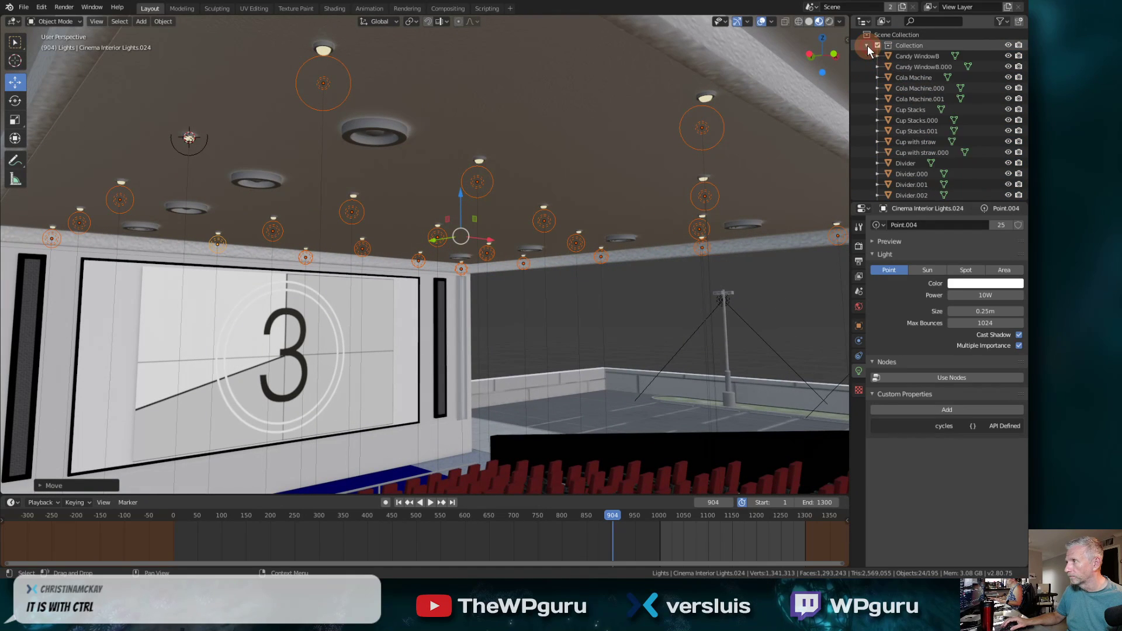
pyautogui.scroll(-10, 941, 126)
pyautogui.scroll(-3, 945, 132)
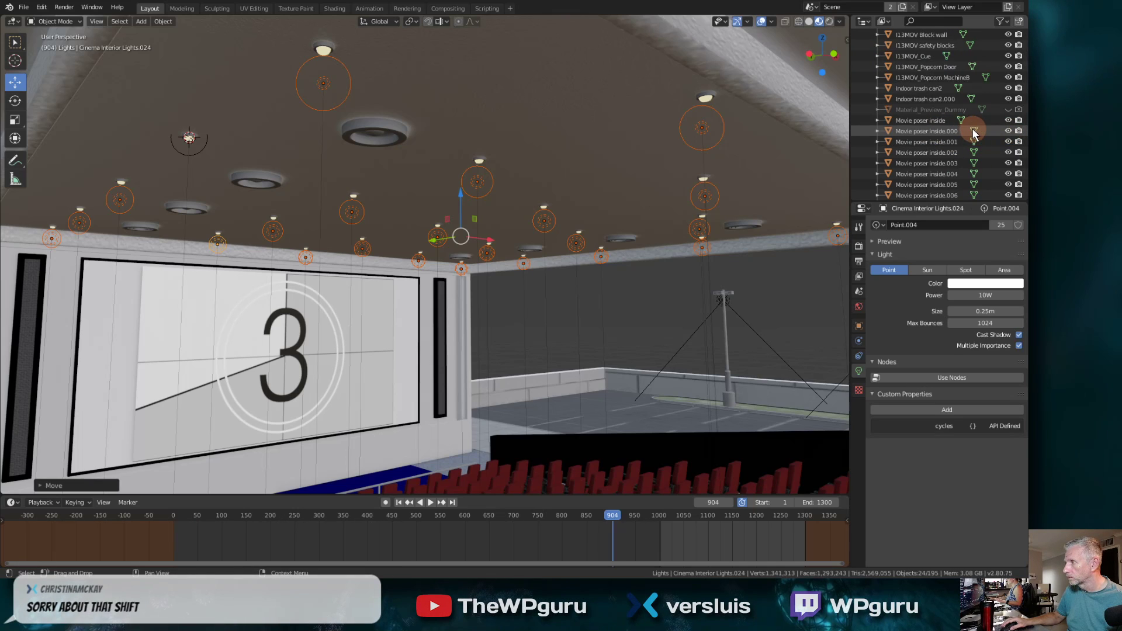
pyautogui.scroll(-10, 973, 134)
pyautogui.scroll(-10, 974, 140)
pyautogui.scroll(-6, 974, 139)
pyautogui.click(1012, 110)
pyautogui.click(1009, 120)
pyautogui.click(1010, 131)
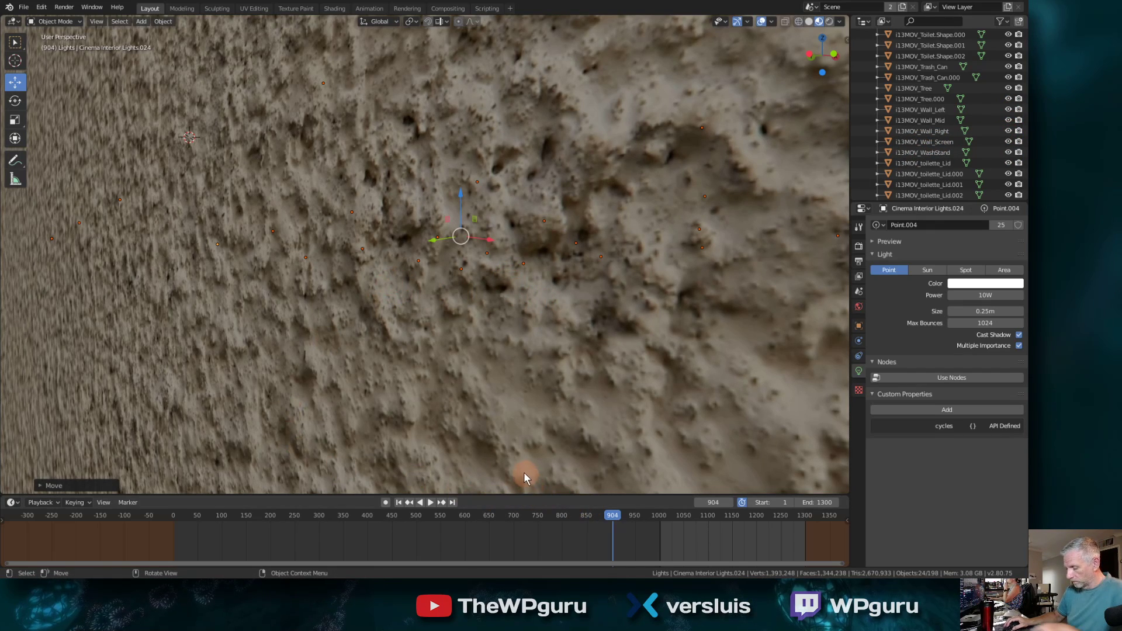
pyautogui.scroll(-5, 476, 398)
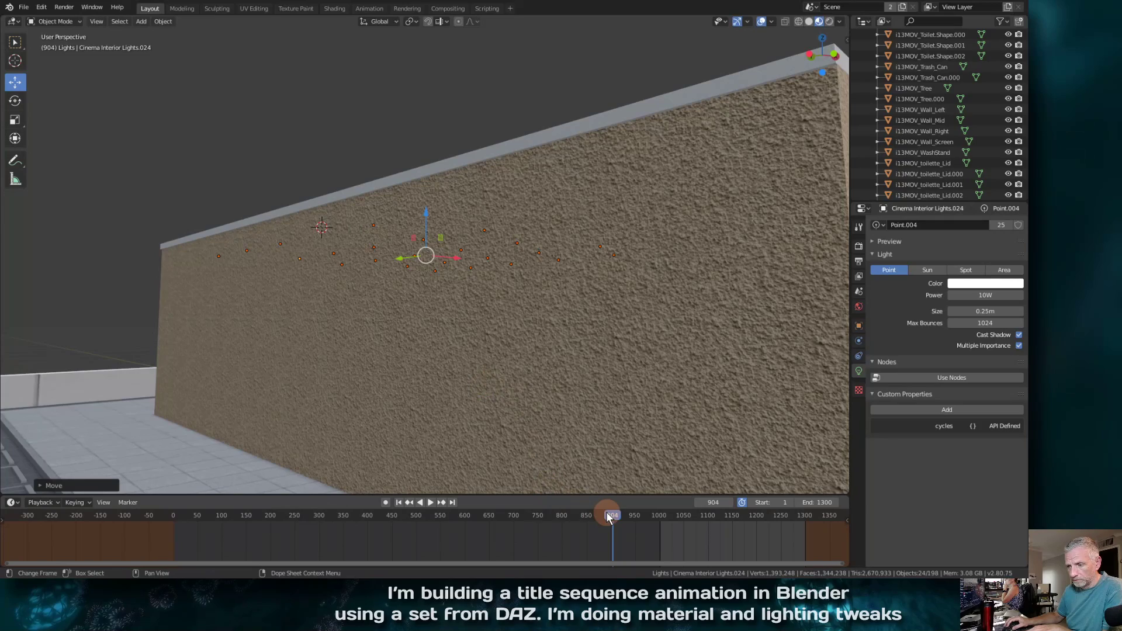
# Look through the camera and move the current frame to 933, showing the cinema auditorium
pyautogui.press('KP_0')
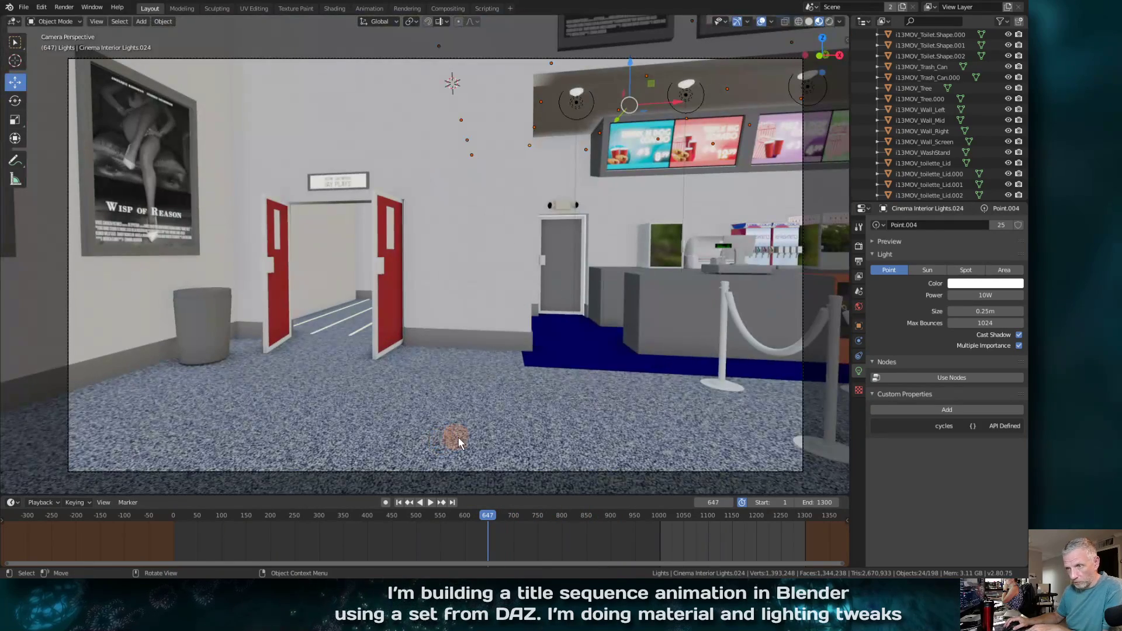
pyautogui.moveTo(489, 514); pyautogui.dragTo(626, 518)
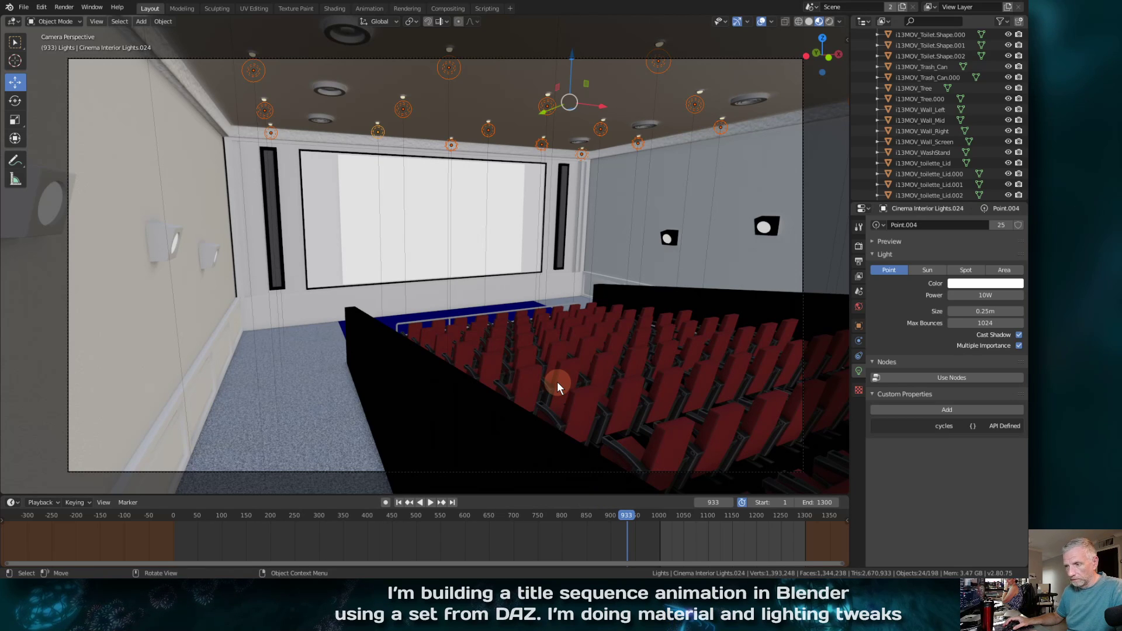
# Save the project as a new version named Cinema13.blend in the ! Blender Files folder
pyautogui.click(23, 7)
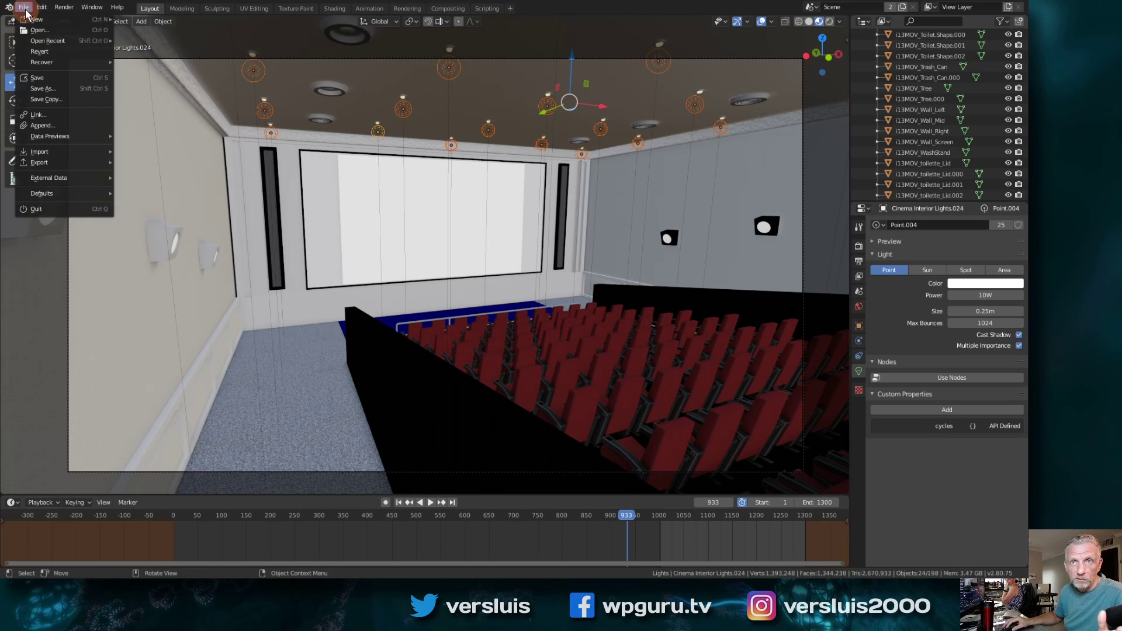
pyautogui.moveTo(79, 63)
pyautogui.click(83, 88)
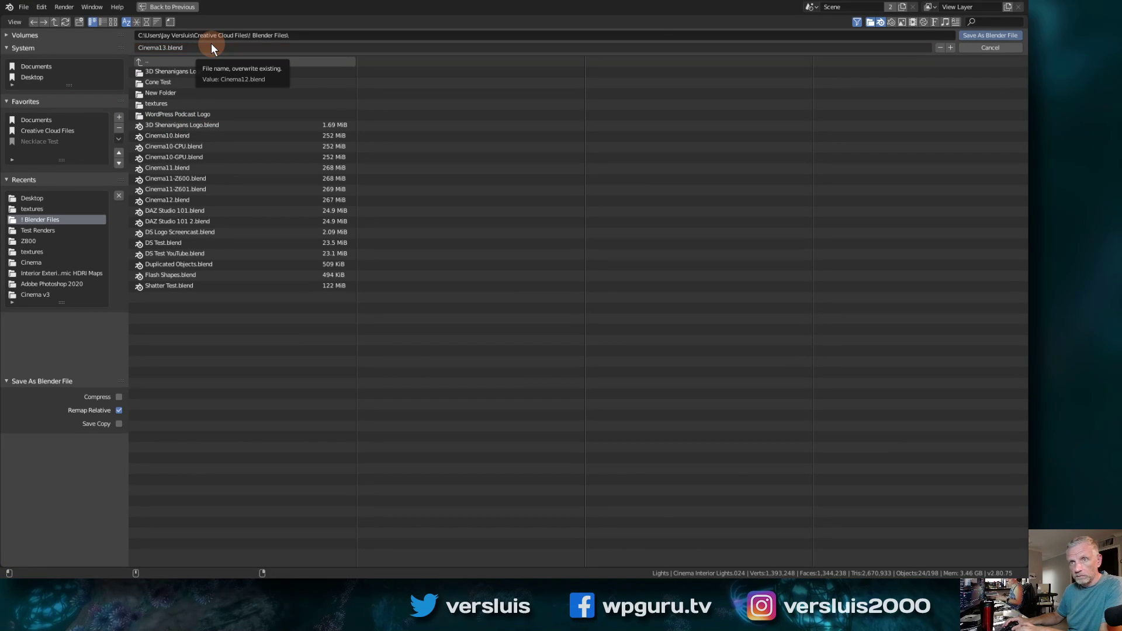
pyautogui.press('KP_Add')
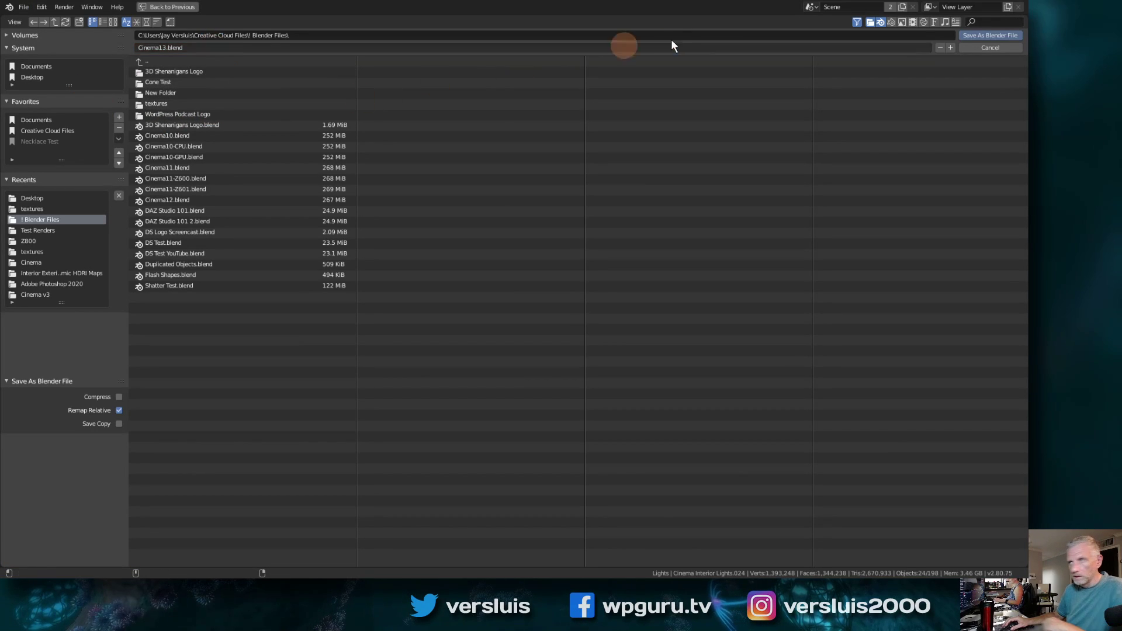
pyautogui.click(973, 36)
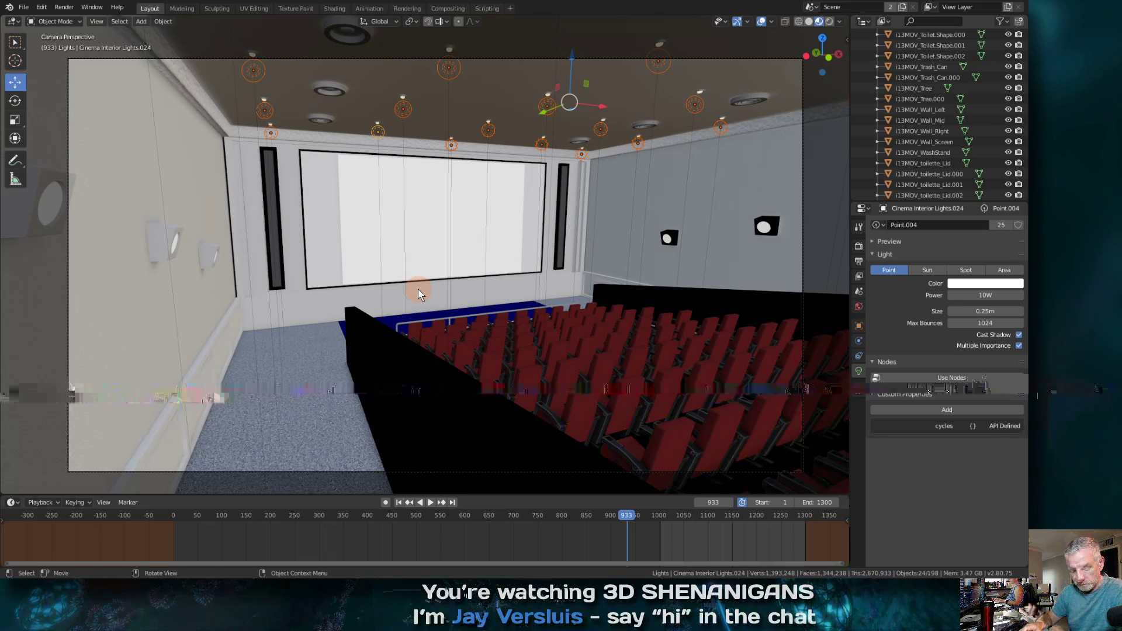
pyautogui.press('F12')
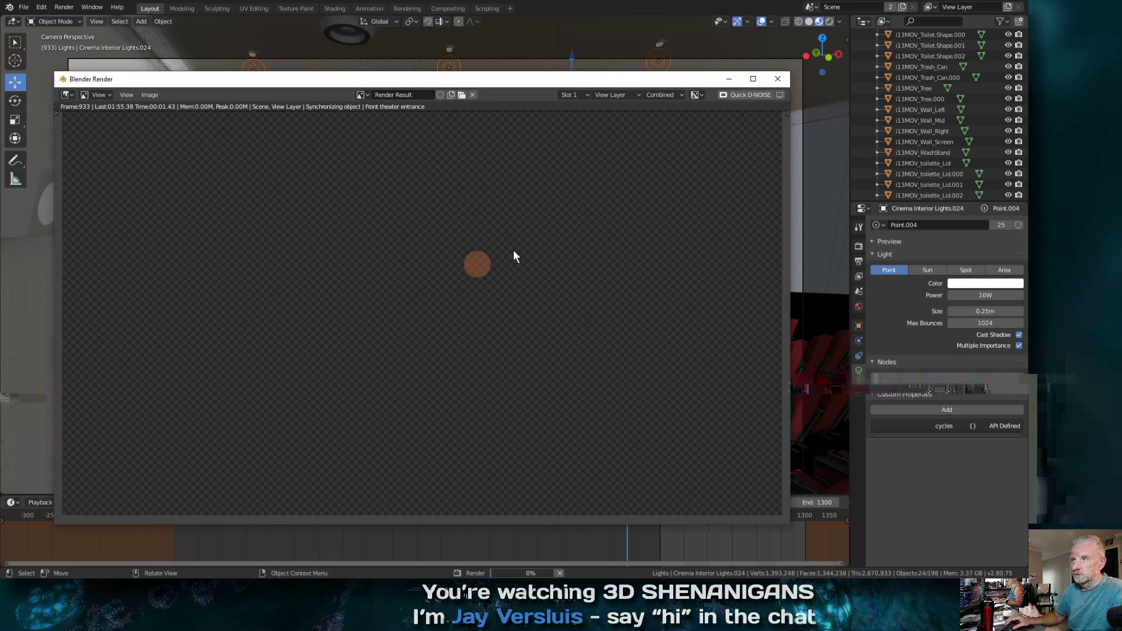
pyautogui.moveTo(696, 79); pyautogui.dragTo(692, 53)
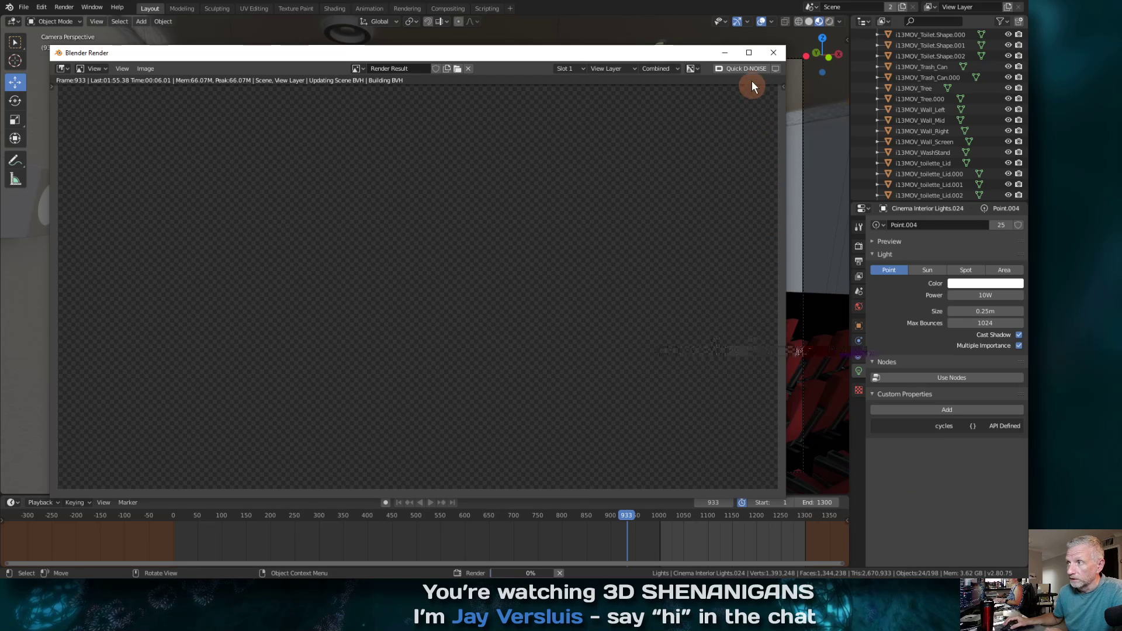
pyautogui.click(775, 53)
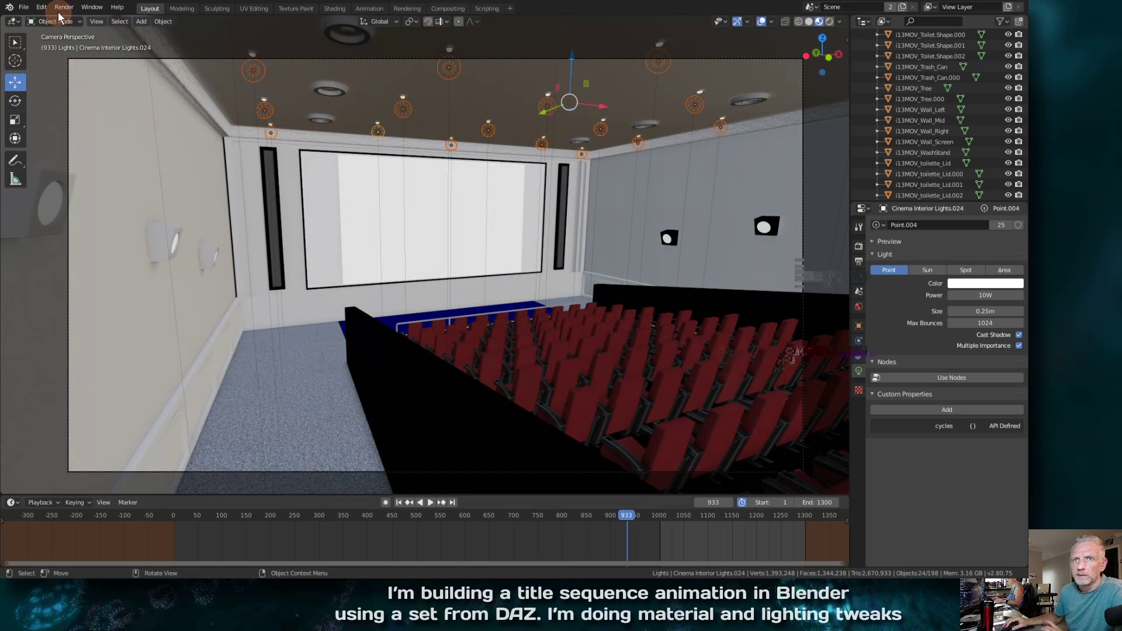
# In the system preferences, enable only the GeForce RTX 2080 instead of the Xeon CPU for CUDA, and switch the Cycles device type to OptiX
pyautogui.click(45, 8)
pyautogui.click(70, 150)
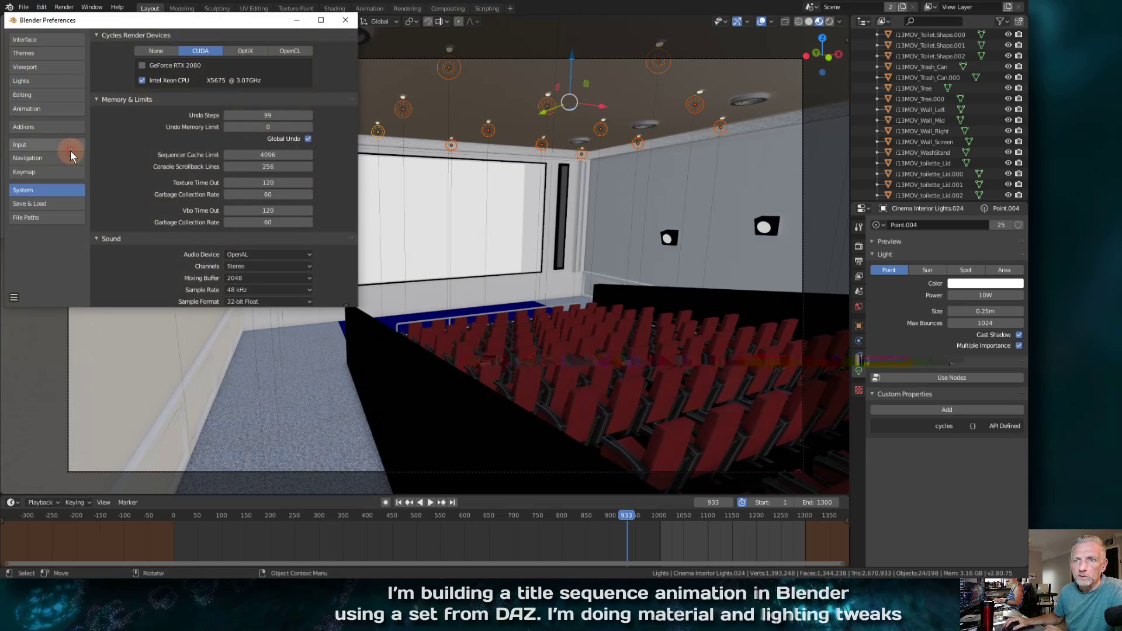
pyautogui.click(142, 65)
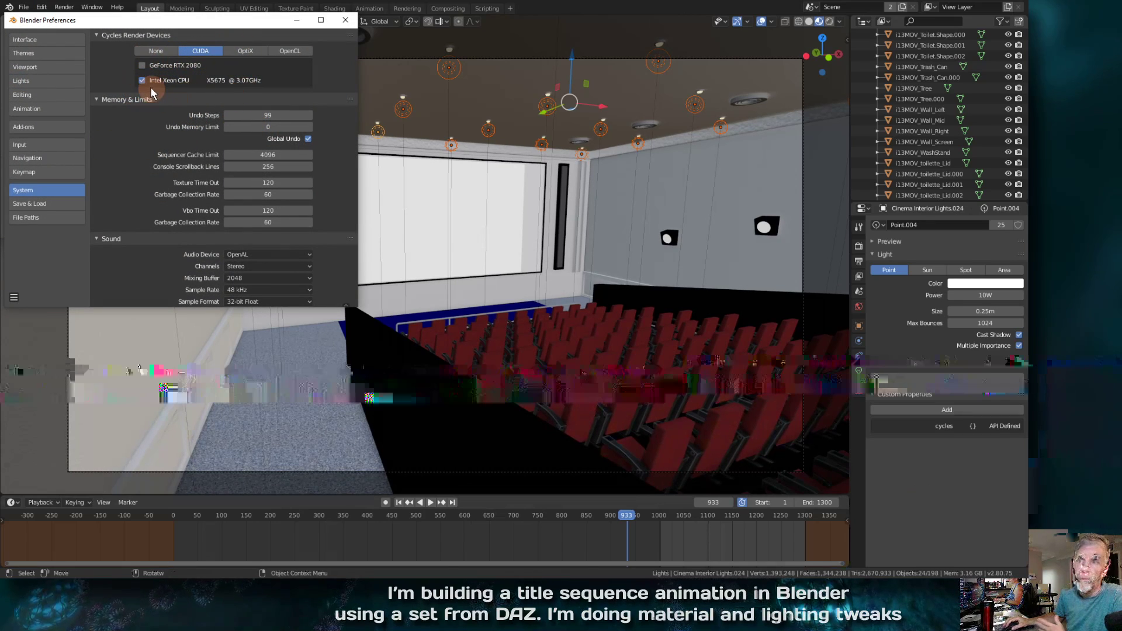
pyautogui.click(140, 65)
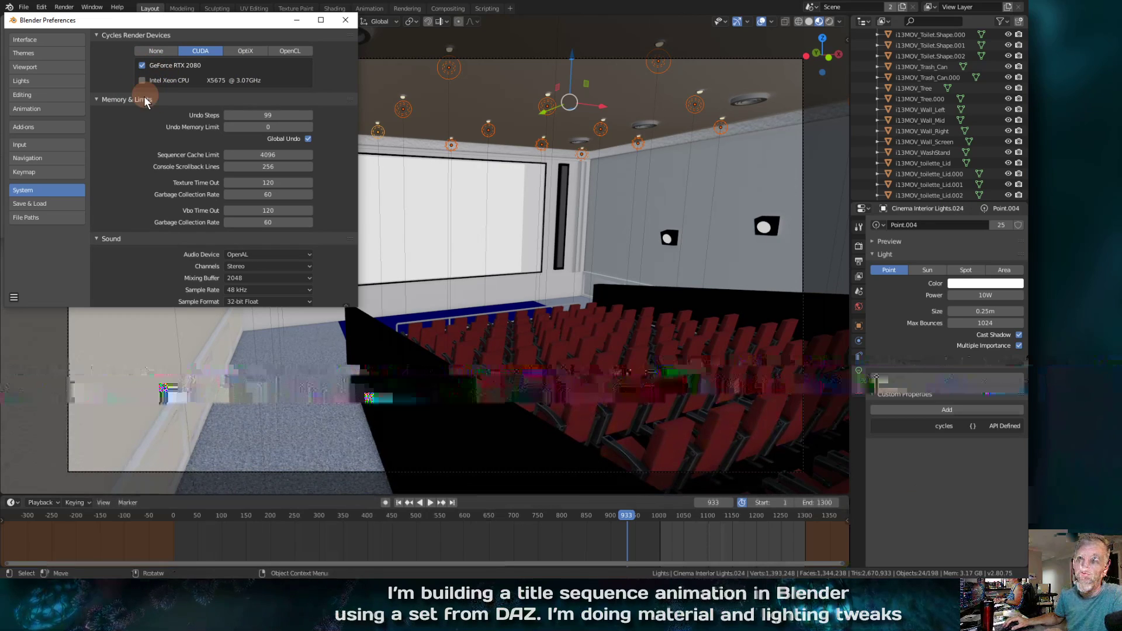
pyautogui.click(242, 51)
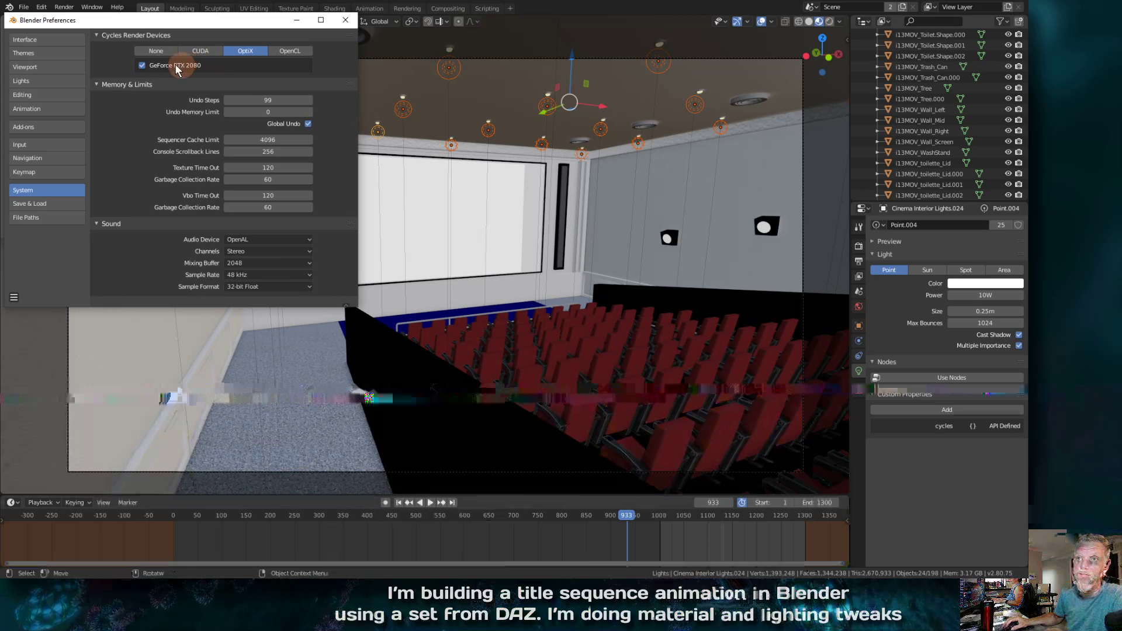
pyautogui.click(346, 21)
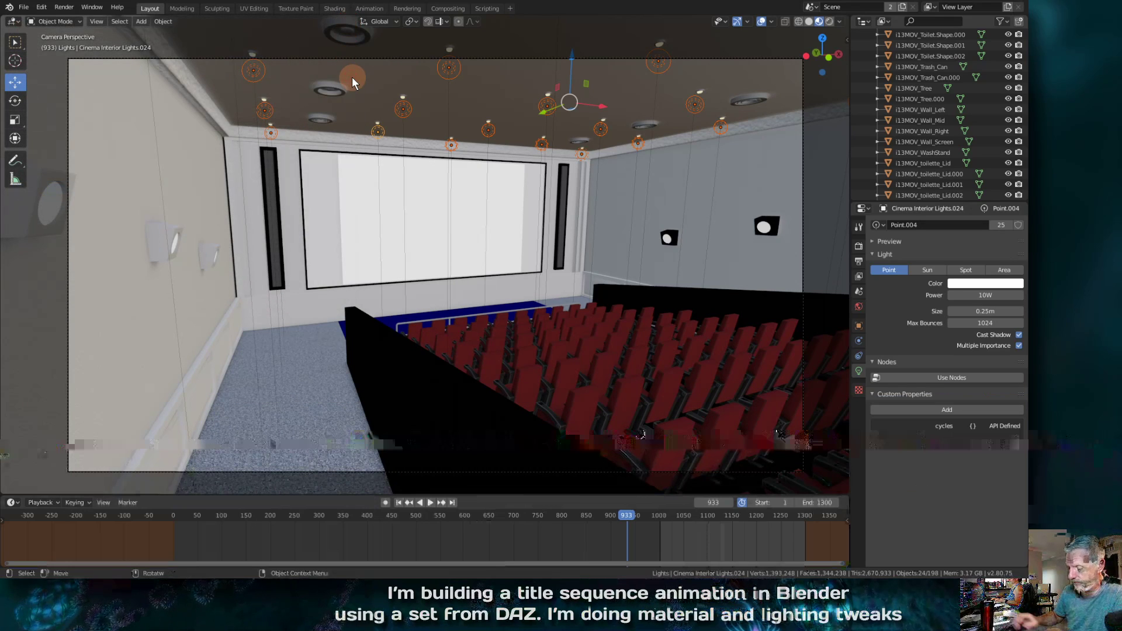
# Test-render frame 933 to examine the auditorium lighting, and close the render window
pyautogui.press('F12')
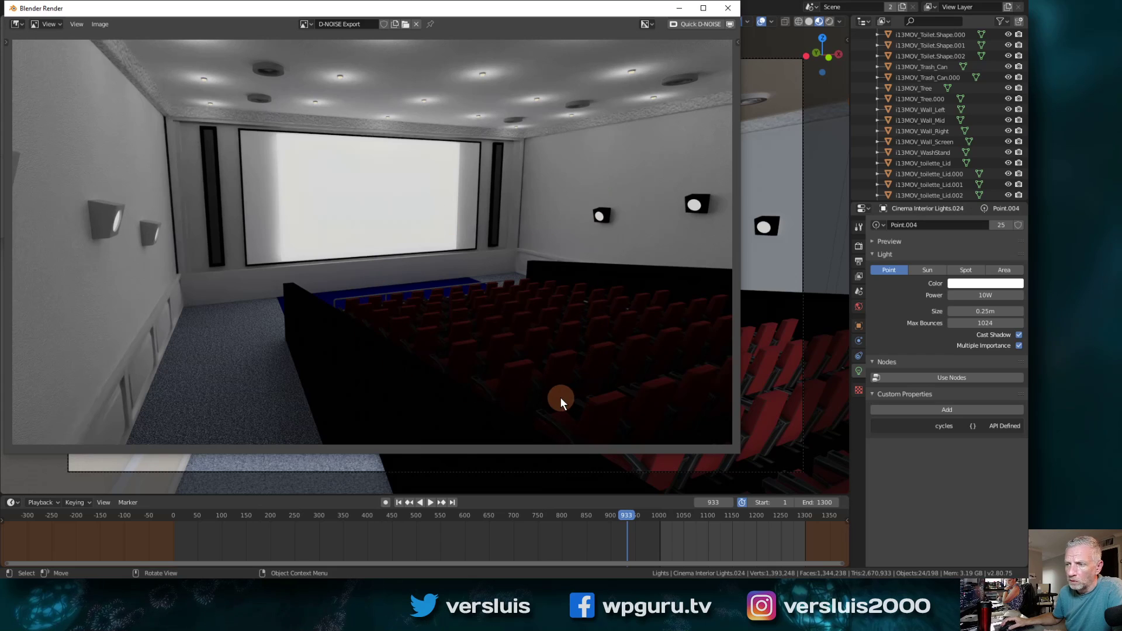
pyautogui.click(729, 8)
# Tint the shared light colour of the cinema interior lights a warm yellow-orange
pyautogui.click(1002, 284)
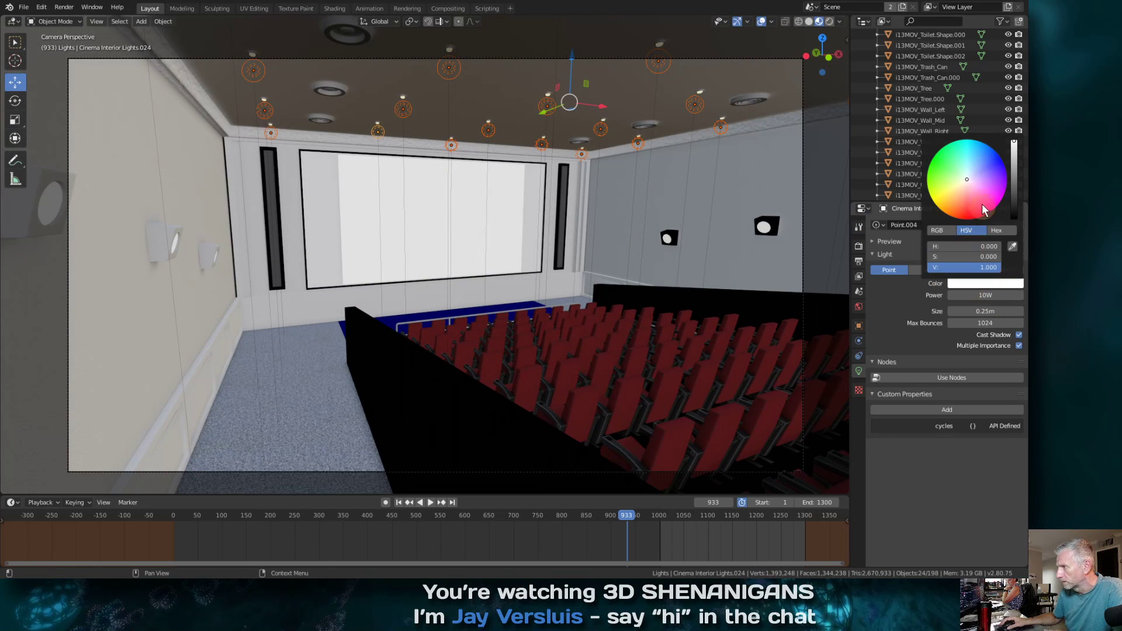
pyautogui.moveTo(967, 178); pyautogui.dragTo(954, 195)
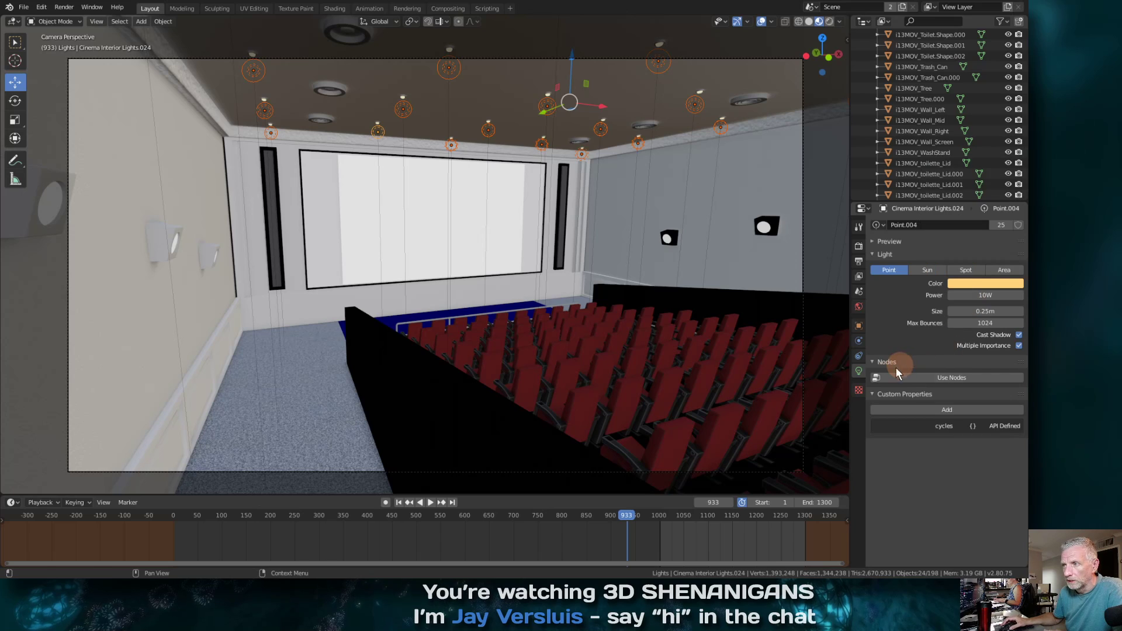
# Collapse the main collection in the outliner, try box-selecting several light entries, and select only the first Canope Outoor Light
pyautogui.scroll(10, 955, 141)
pyautogui.scroll(15, 954, 142)
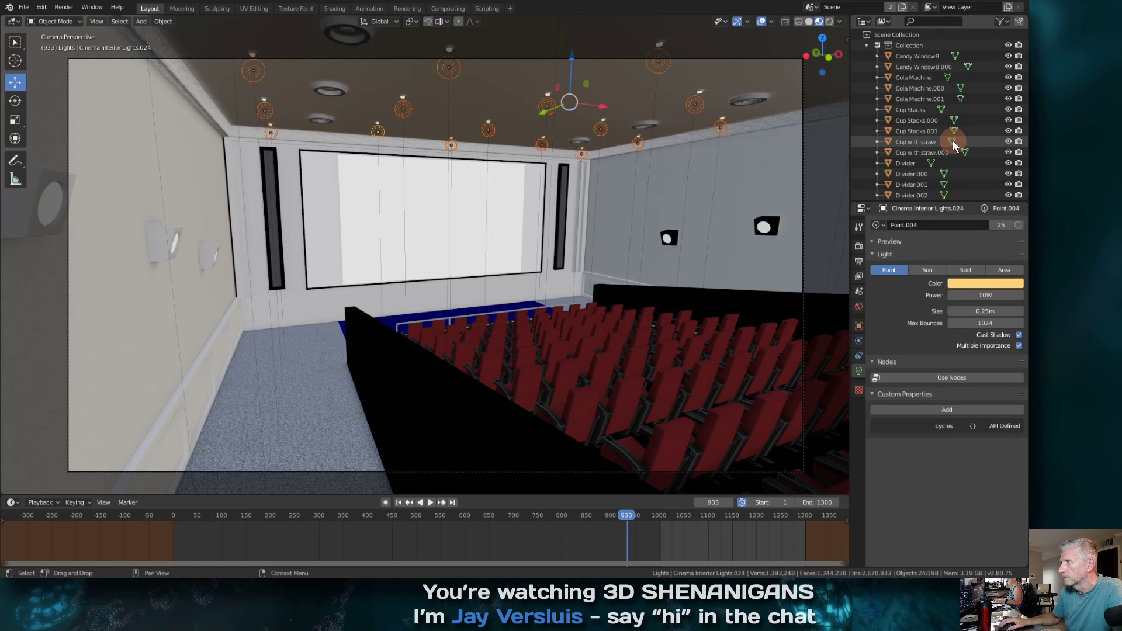
pyautogui.click(867, 45)
pyautogui.scroll(-5, 941, 107)
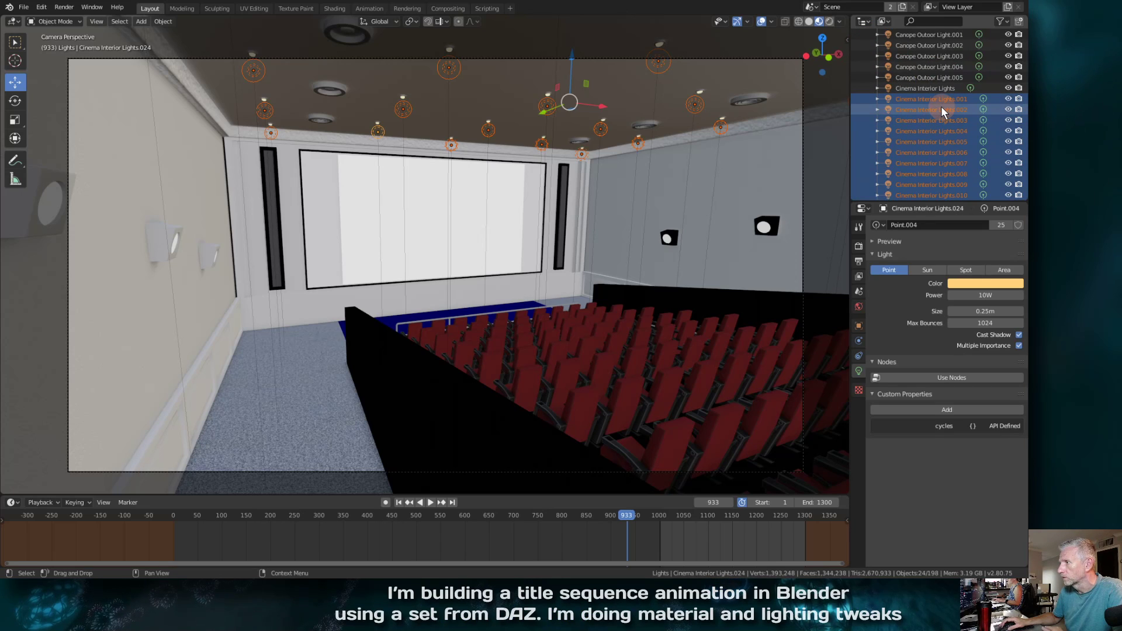
pyautogui.scroll(1, 946, 75)
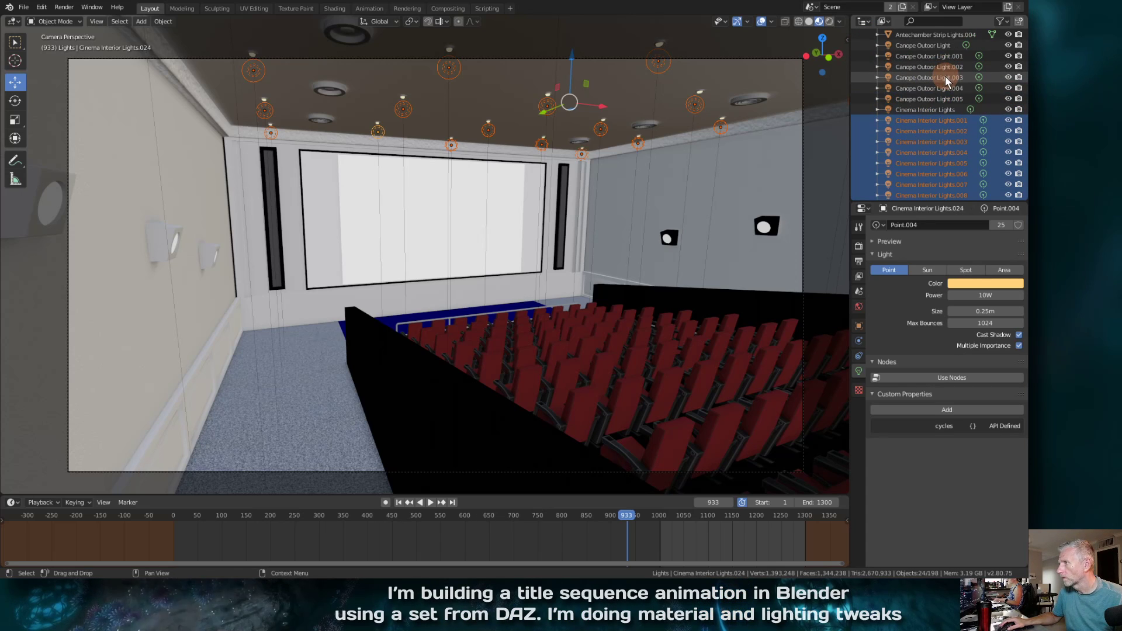
pyautogui.press('b')
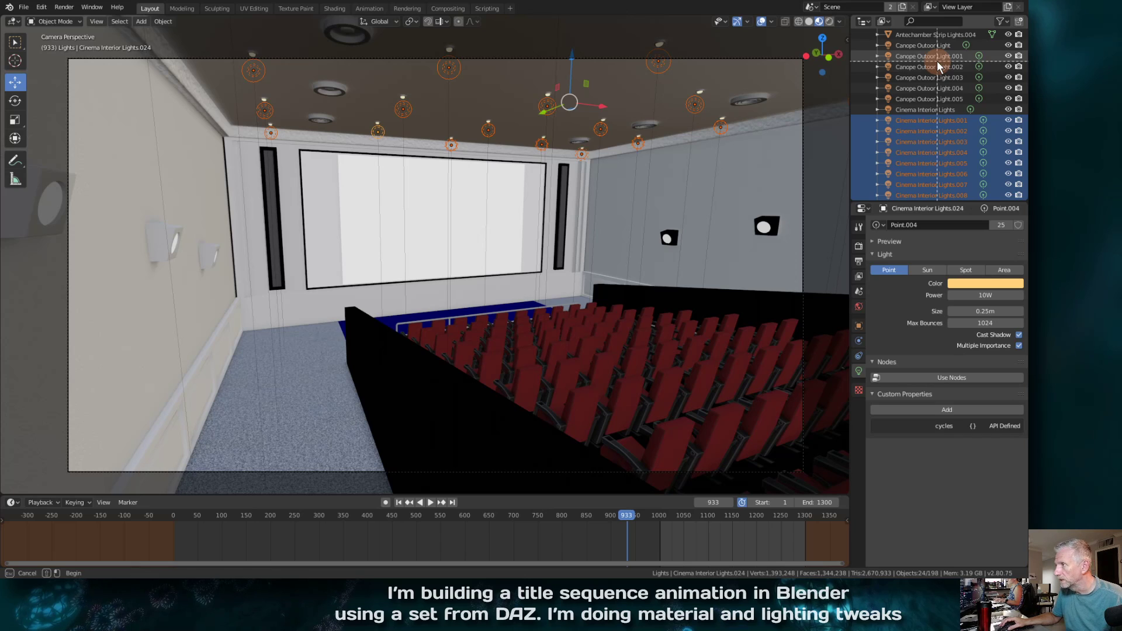
pyautogui.moveTo(932, 55); pyautogui.dragTo(959, 110)
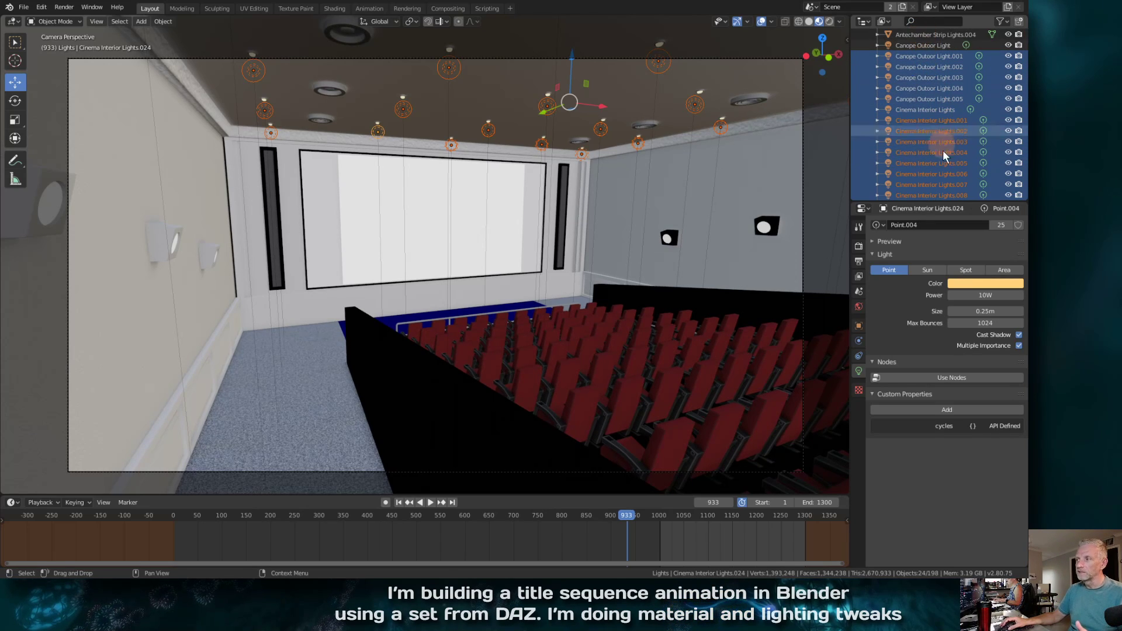
pyautogui.click(927, 46)
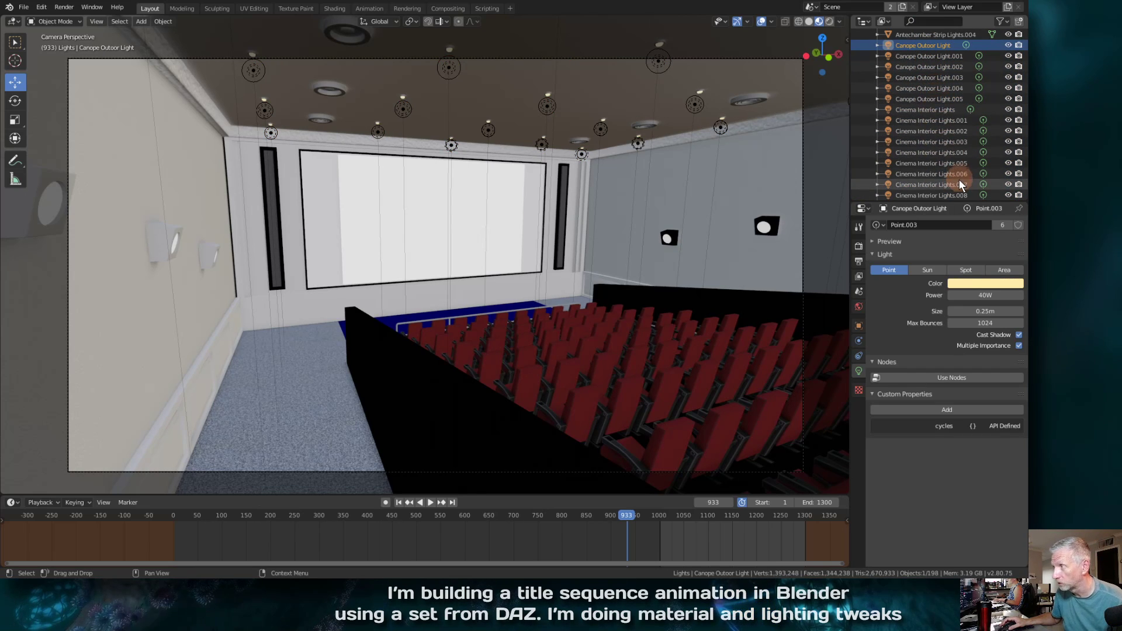
# Box-select all Cinema Interior Lights entries in the outliner, from the unnumbered one through .024
pyautogui.scroll(-2, 947, 123)
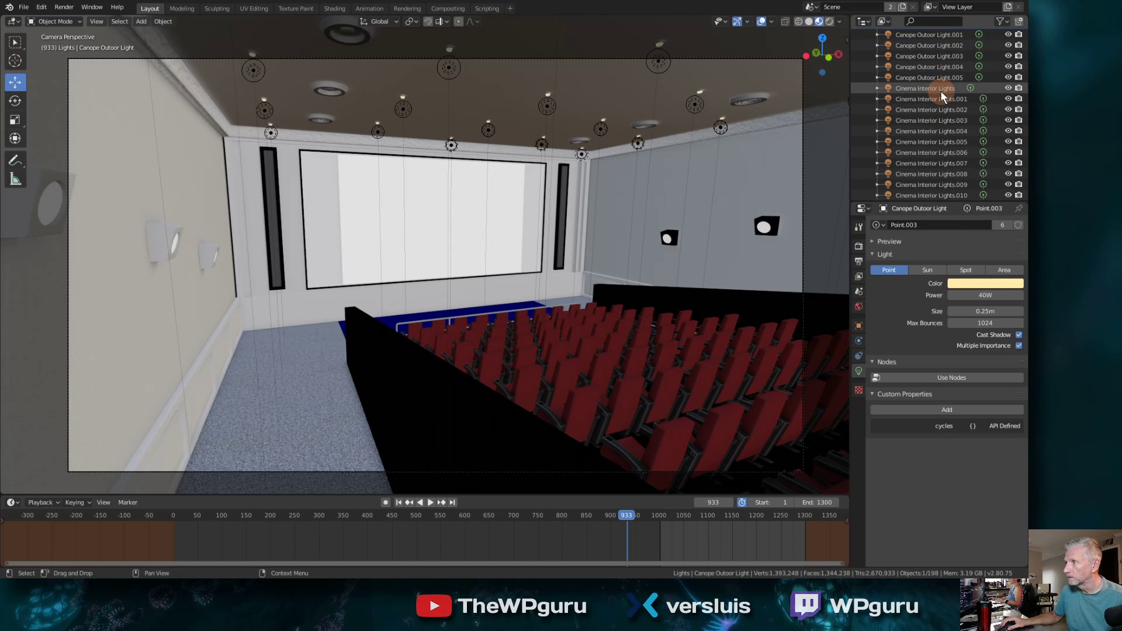
pyautogui.press('b')
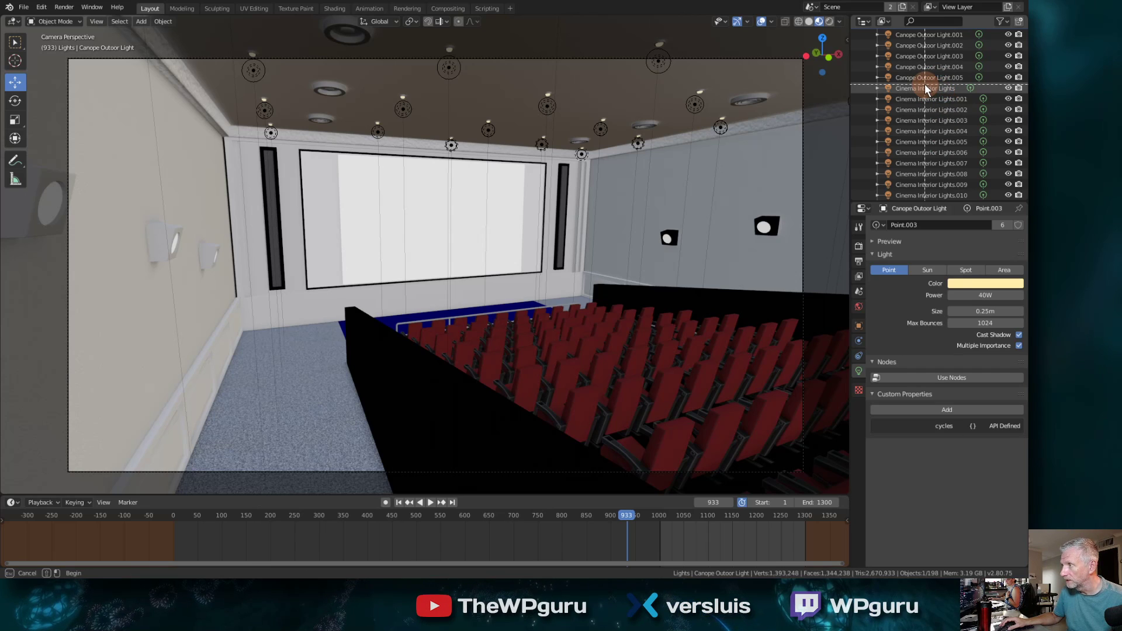
pyautogui.moveTo(925, 88); pyautogui.dragTo(968, 196)
pyautogui.scroll(-1, 971, 153)
pyautogui.scroll(-5, 973, 154)
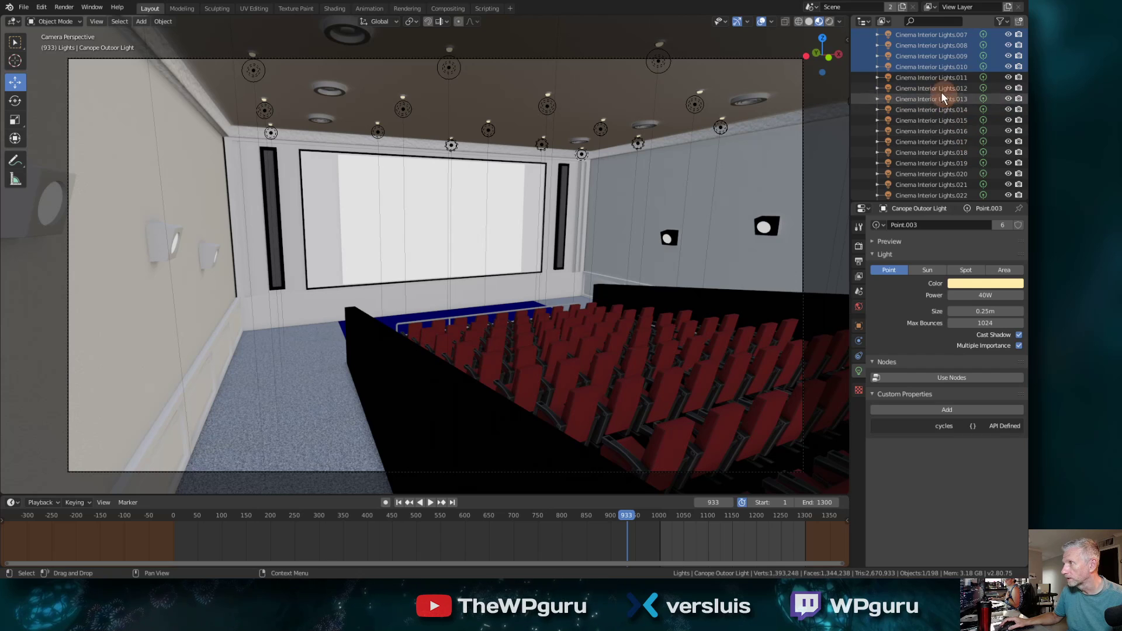
pyautogui.press('b')
pyautogui.moveTo(923, 79); pyautogui.dragTo(967, 196)
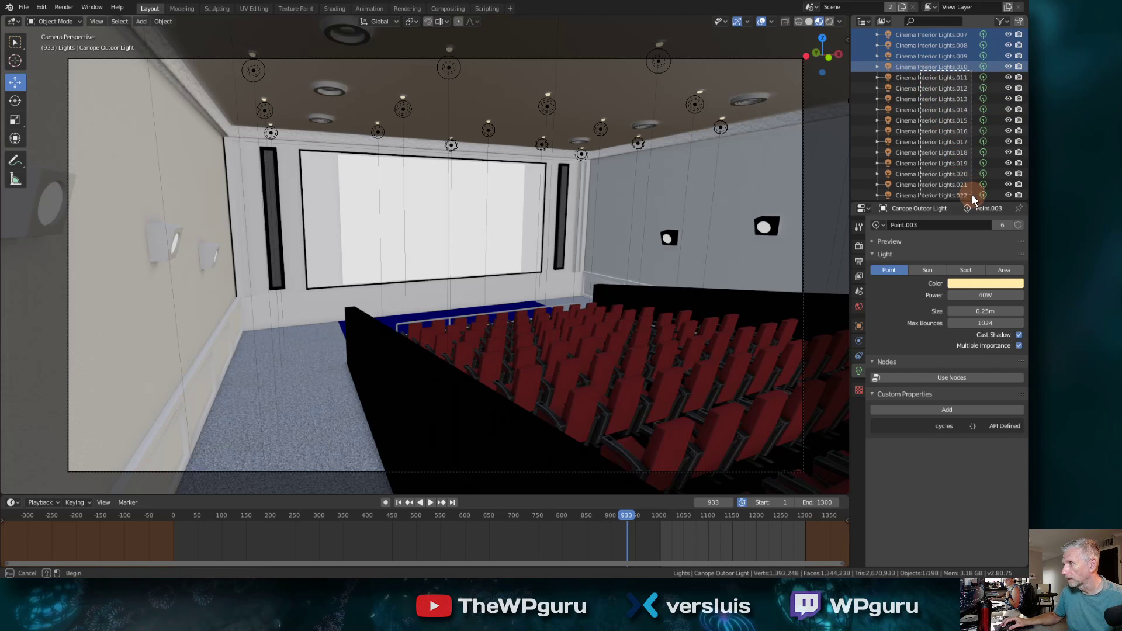
pyautogui.scroll(-5, 956, 158)
pyautogui.press('b')
pyautogui.moveTo(947, 111); pyautogui.dragTo(950, 112)
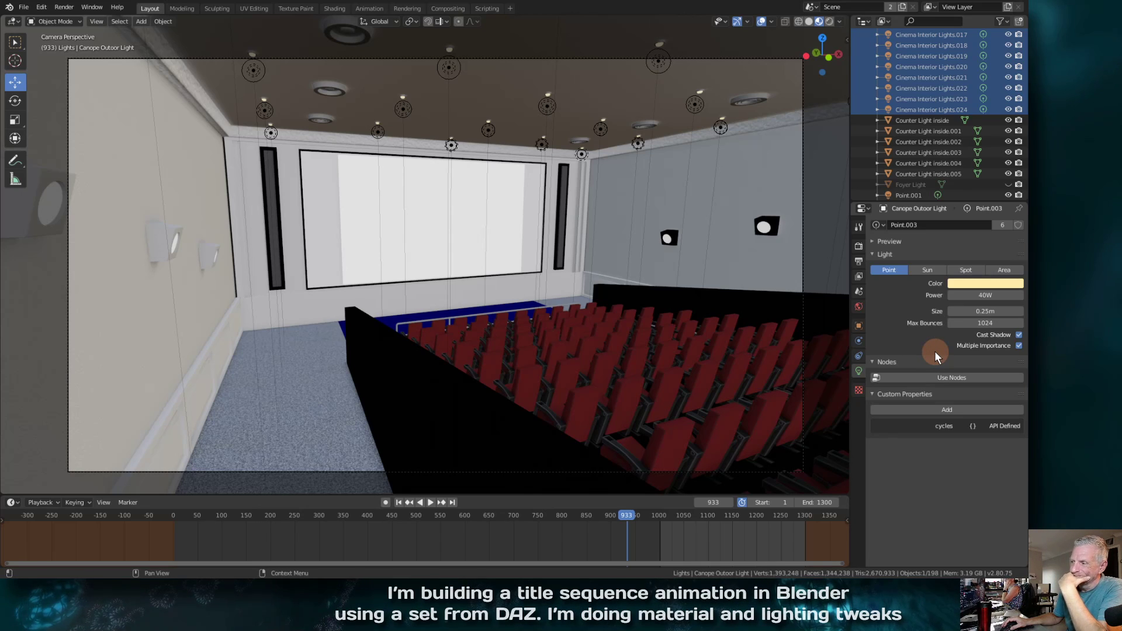
# Test-render frame 933 with the warm interior lights, and wait for the unresponsive program instead of closing it
pyautogui.press('F12')
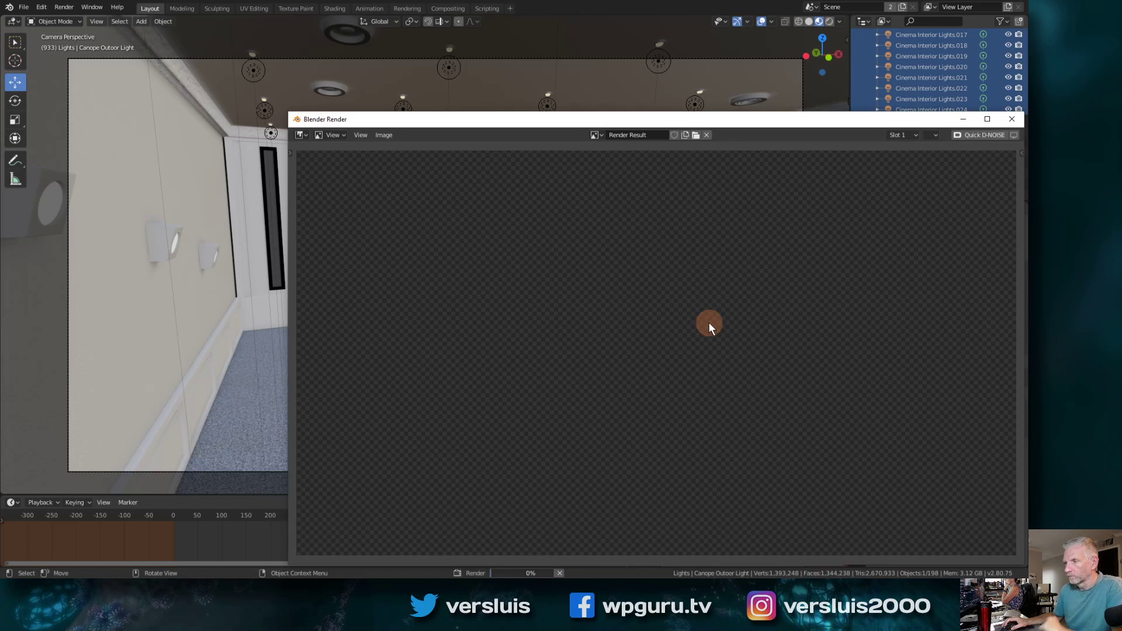
pyautogui.moveTo(724, 117); pyautogui.dragTo(476, 41)
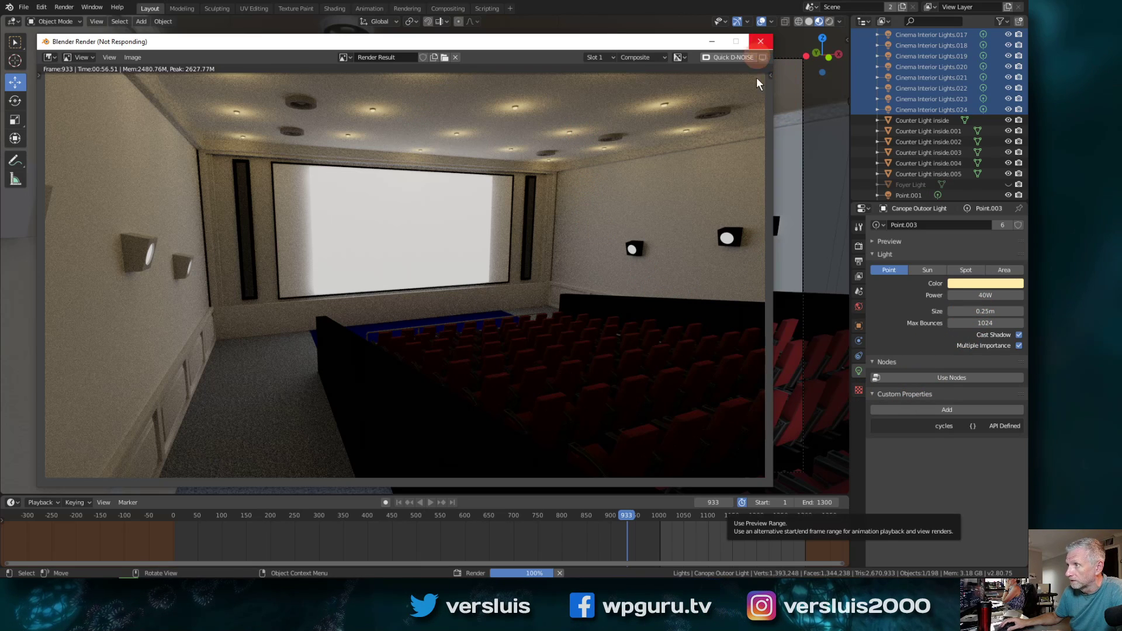
pyautogui.click(933, 328)
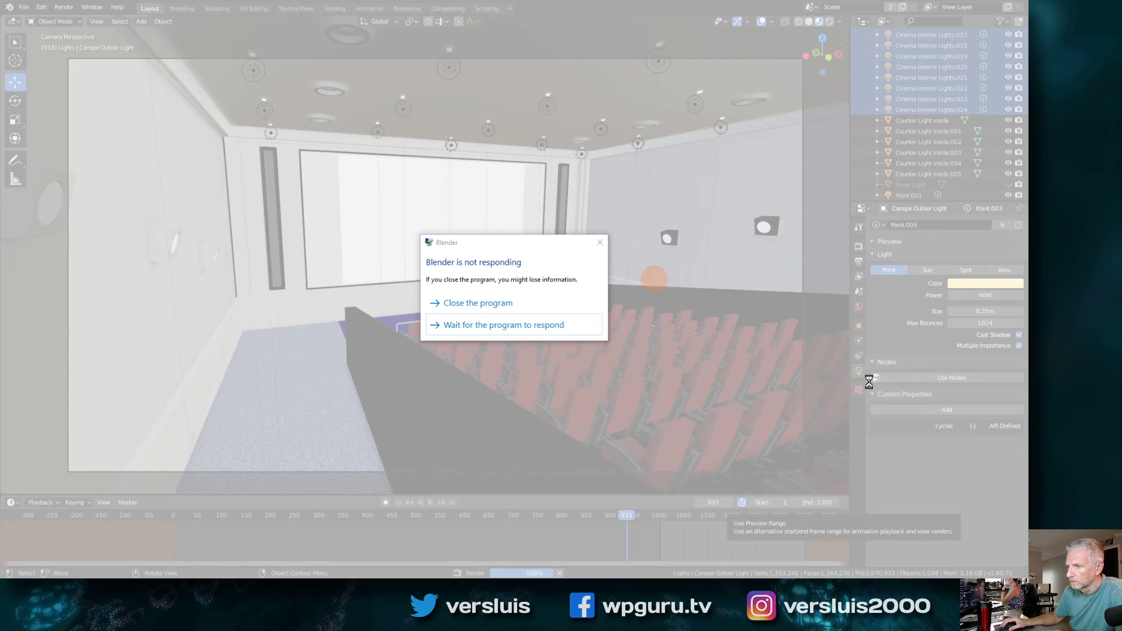
pyautogui.click(539, 323)
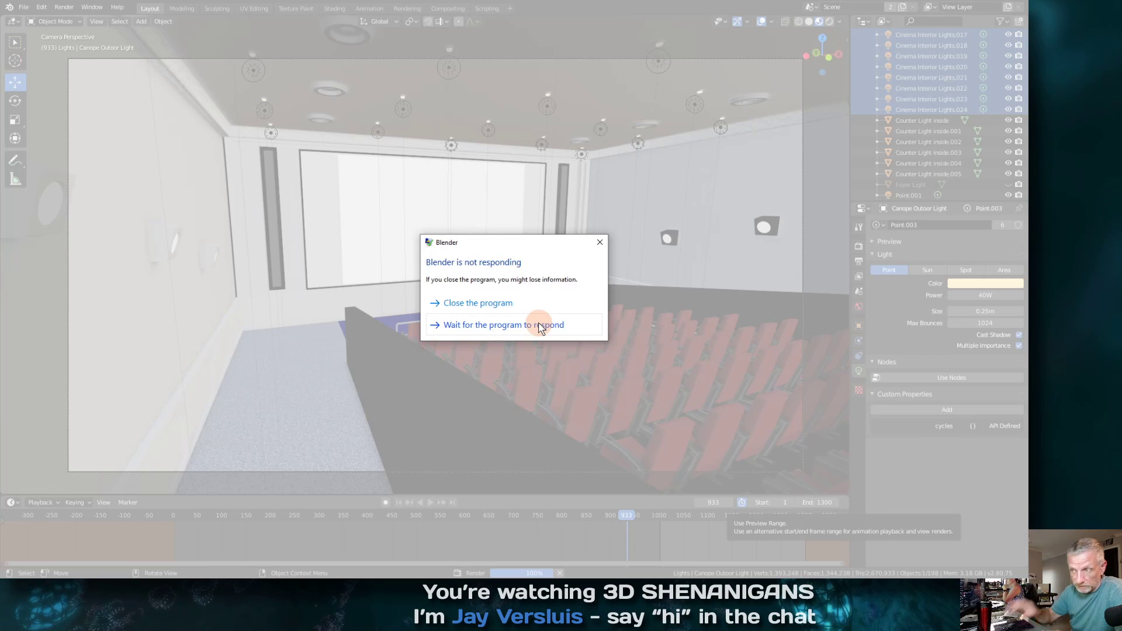
pyautogui.click(539, 324)
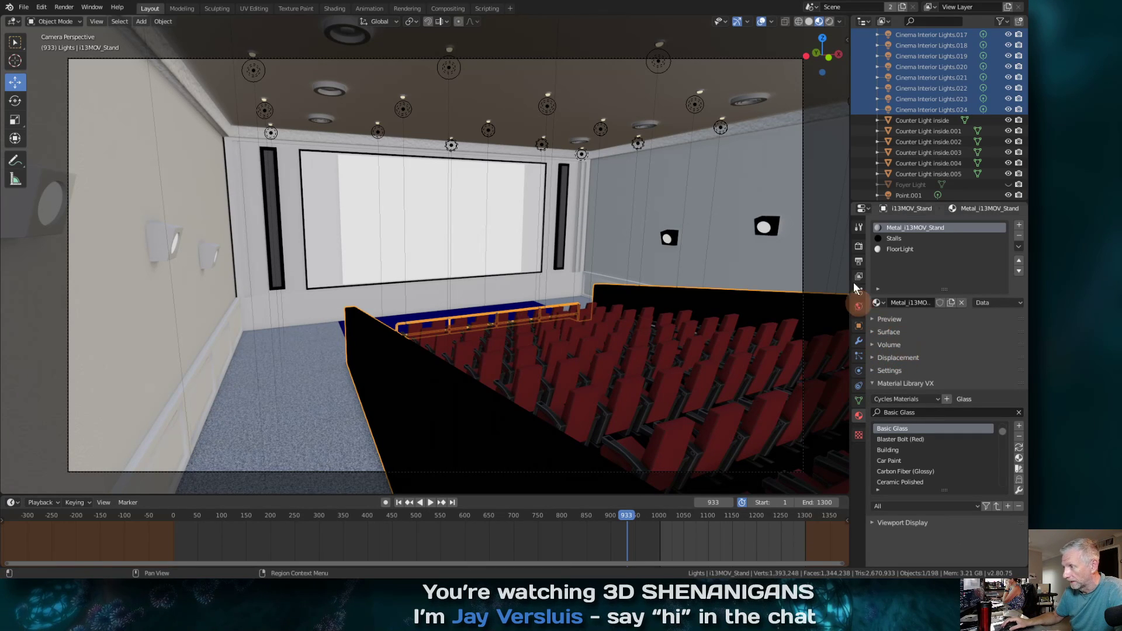
# Turn off the D-NOISE AI Denoiser for the view layer
pyautogui.click(859, 246)
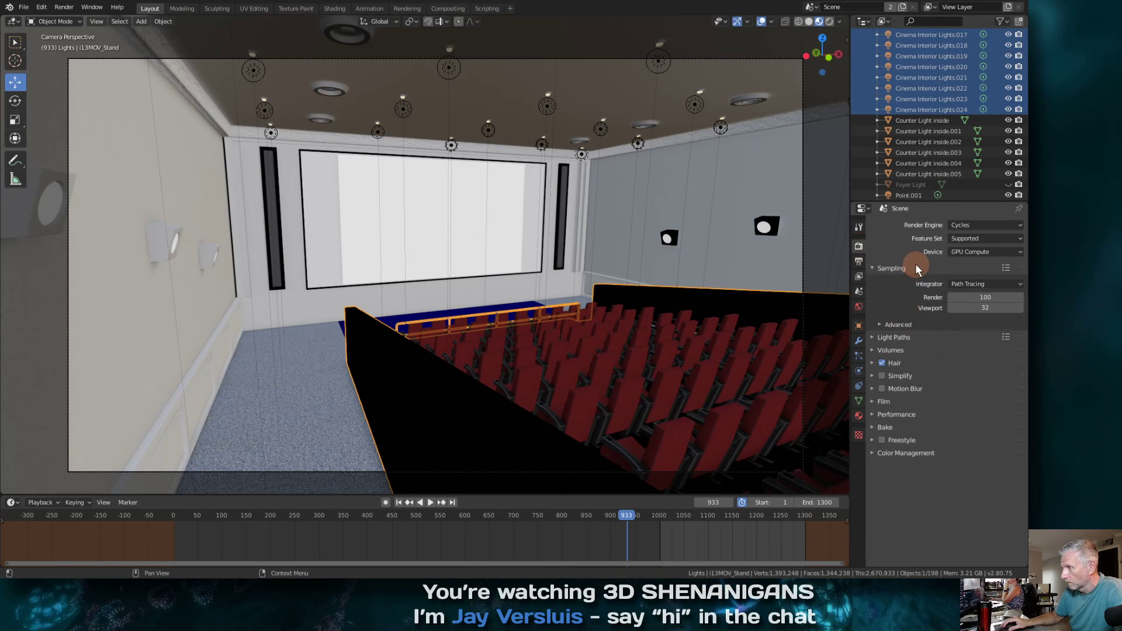
pyautogui.click(858, 262)
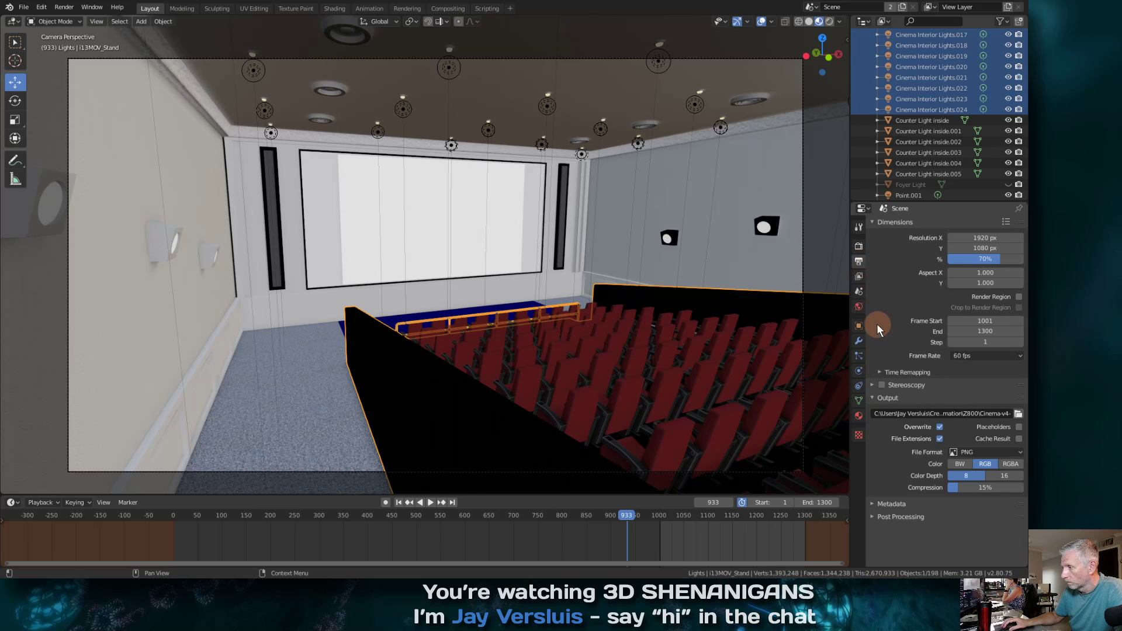
pyautogui.click(859, 277)
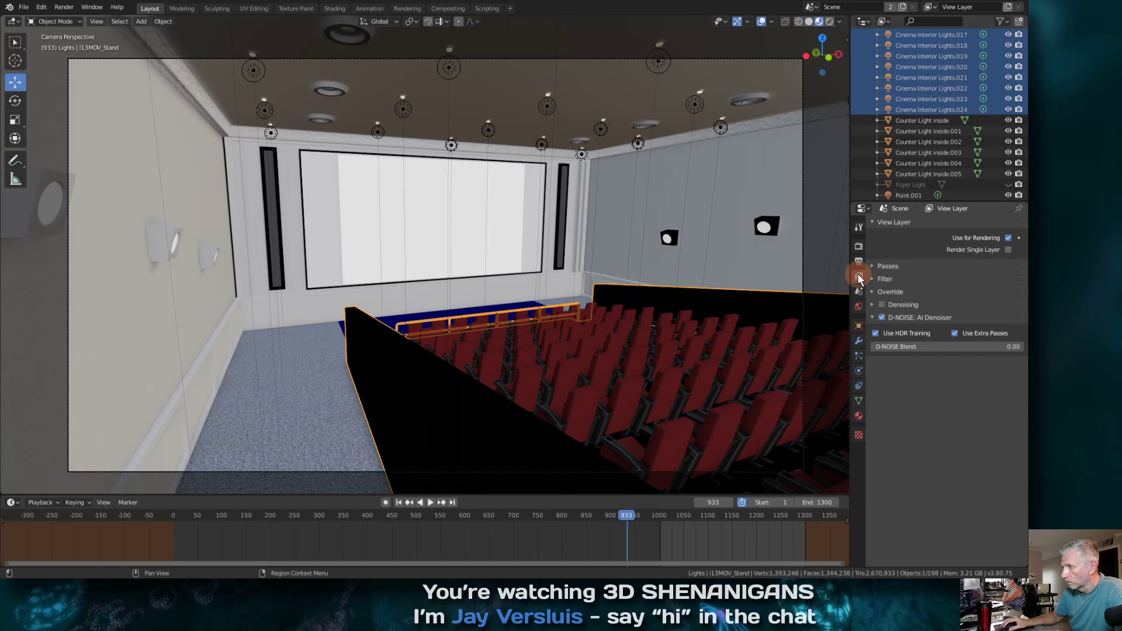
pyautogui.click(873, 318)
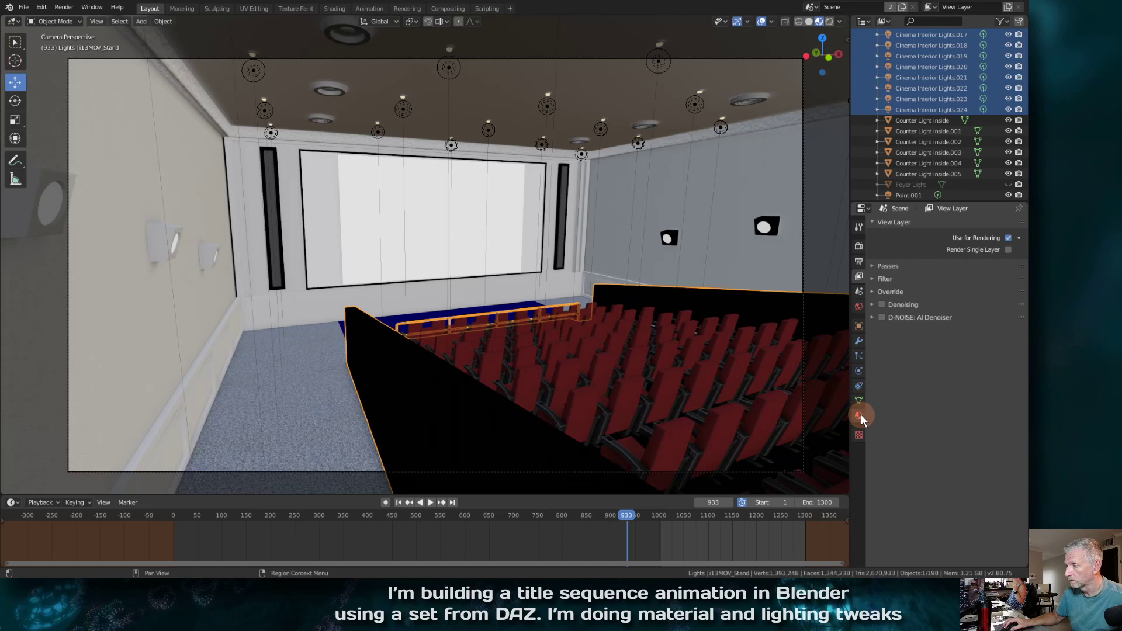
# Select Cinema Interior Lights.023 with its light settings shown, and look over the auditorium and the theater building from outside
pyautogui.click(915, 101)
pyautogui.click(859, 370)
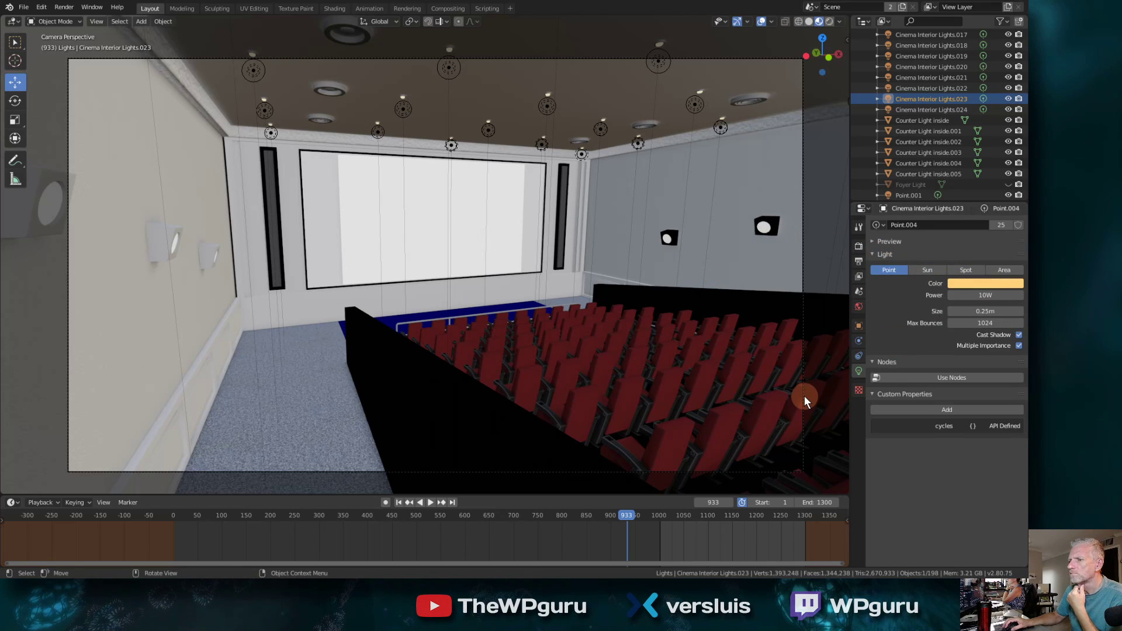
pyautogui.moveTo(444, 295)
pyautogui.mouseDown(button='middle')
pyautogui.moveTo(478, 314)
pyautogui.moveTo(476, 292)
pyautogui.moveTo(450, 298)
pyautogui.mouseUp(button='middle')
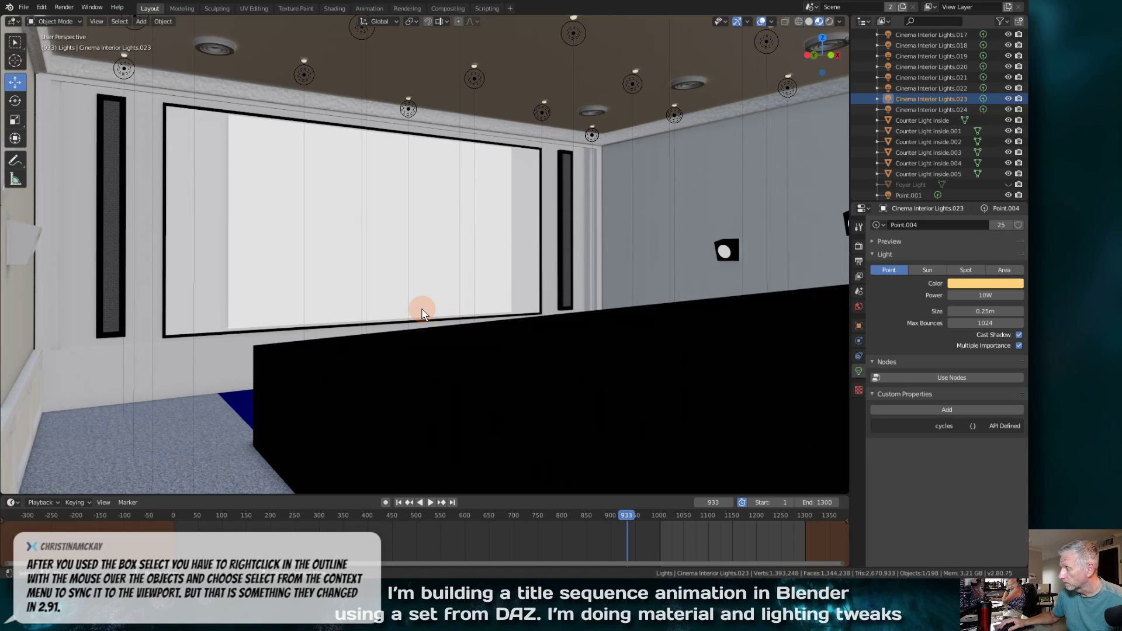
pyautogui.moveTo(422, 314); pyautogui.dragTo(412, 315, button='middle')
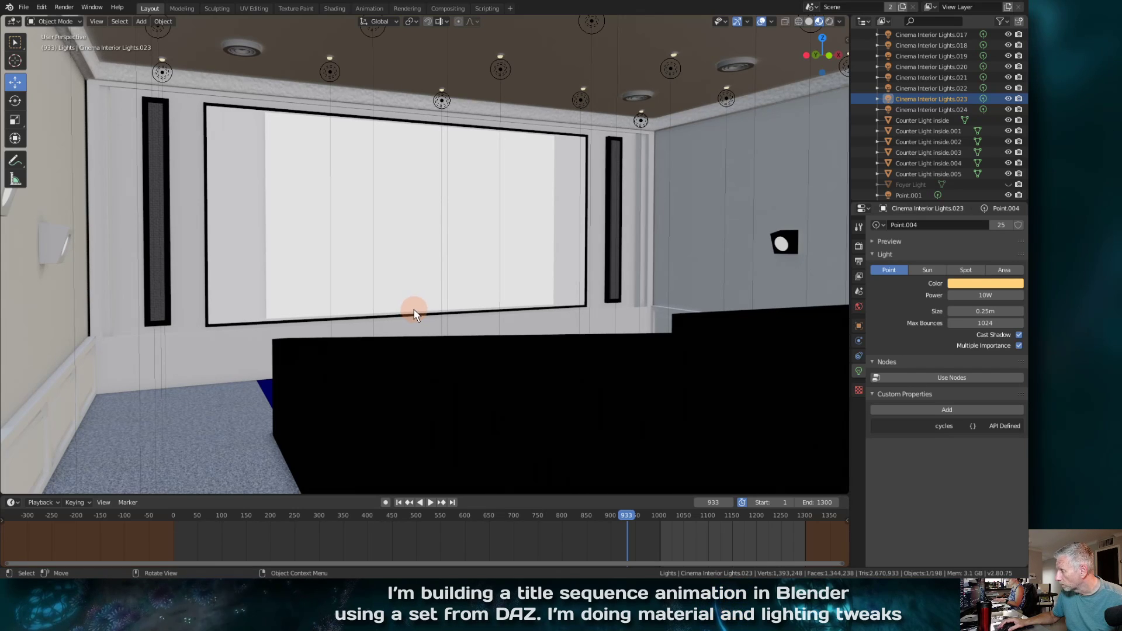
pyautogui.moveTo(472, 279)
pyautogui.mouseDown(button='middle')
pyautogui.moveTo(497, 290)
pyautogui.moveTo(479, 292)
pyautogui.moveTo(577, 304)
pyautogui.moveTo(462, 280)
pyautogui.mouseUp(button='middle')
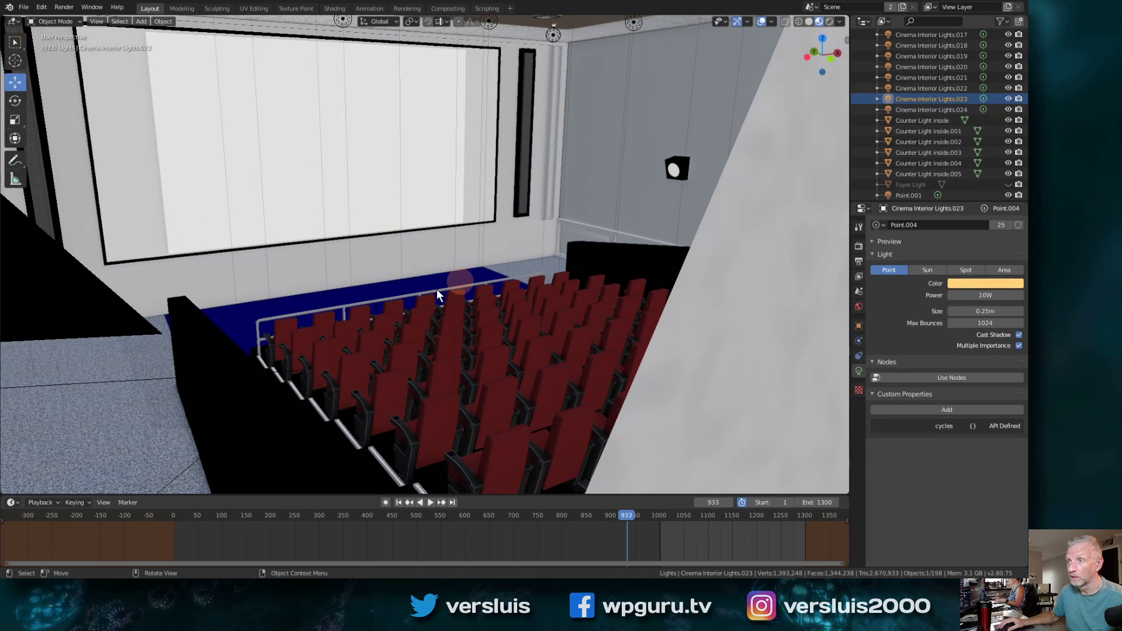
pyautogui.scroll(10, 441, 286)
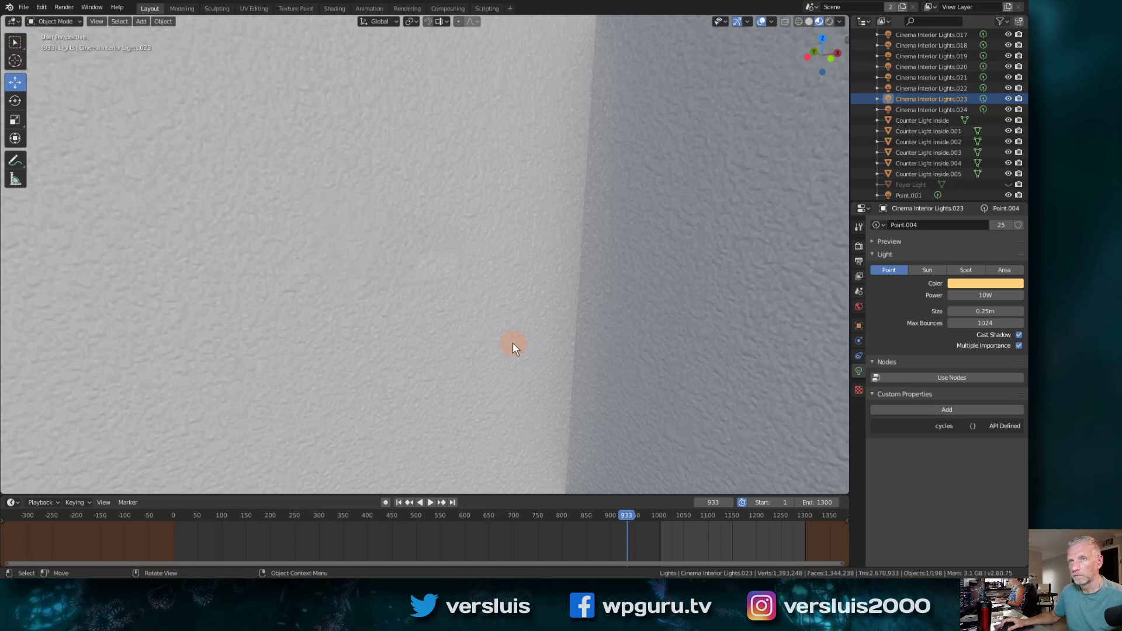
pyautogui.moveTo(514, 342); pyautogui.dragTo(471, 363, button='middle')
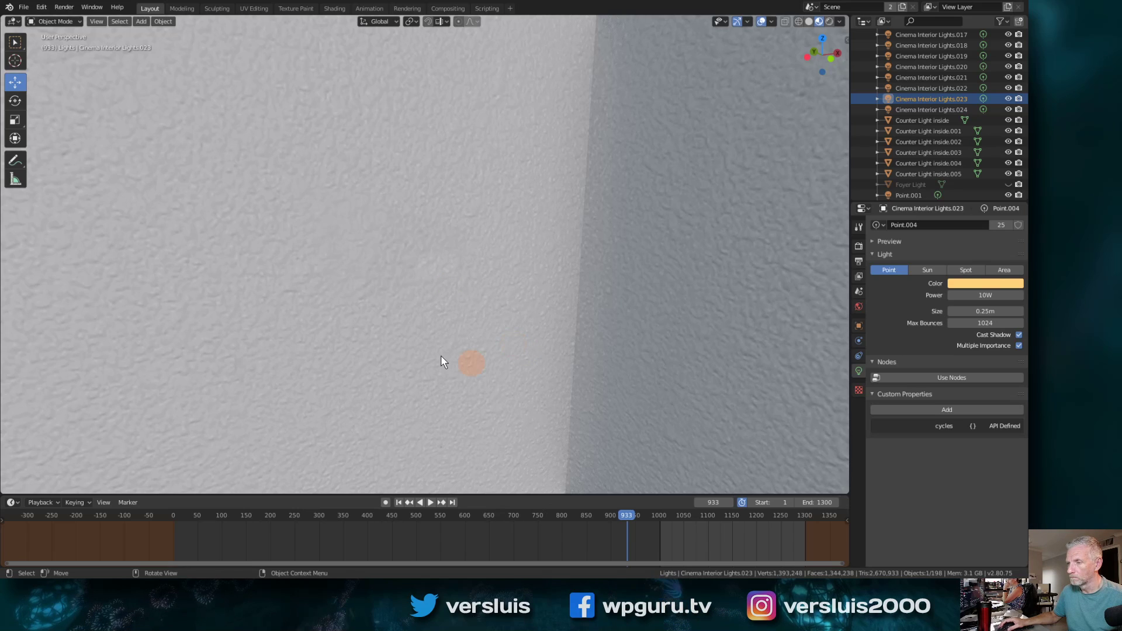
pyautogui.scroll(-6, 441, 355)
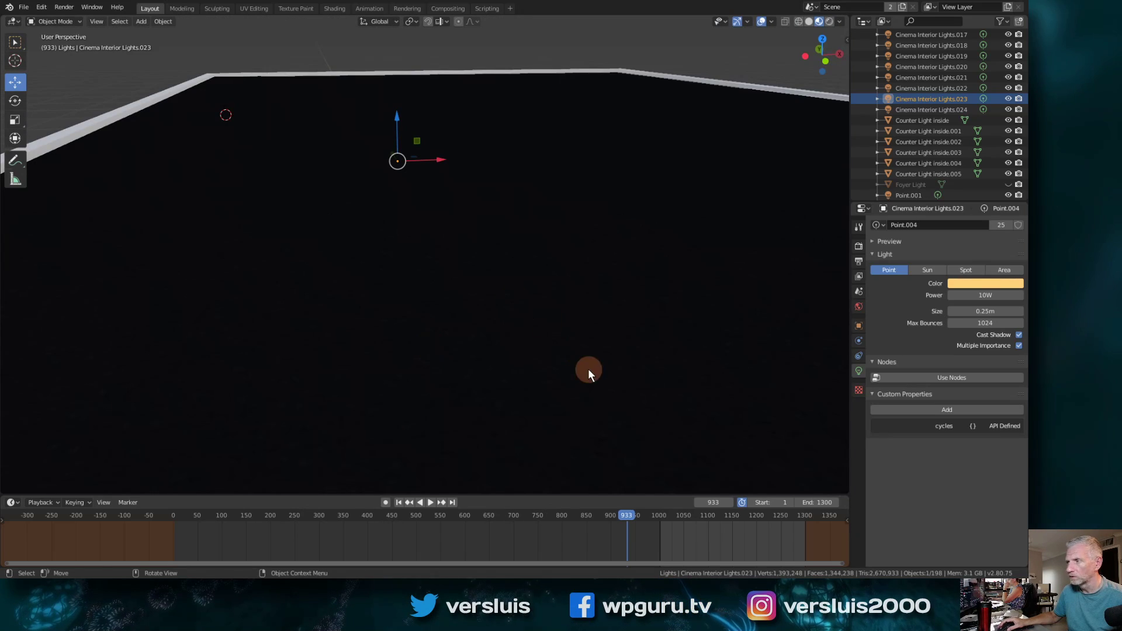
pyautogui.scroll(-5, 575, 343)
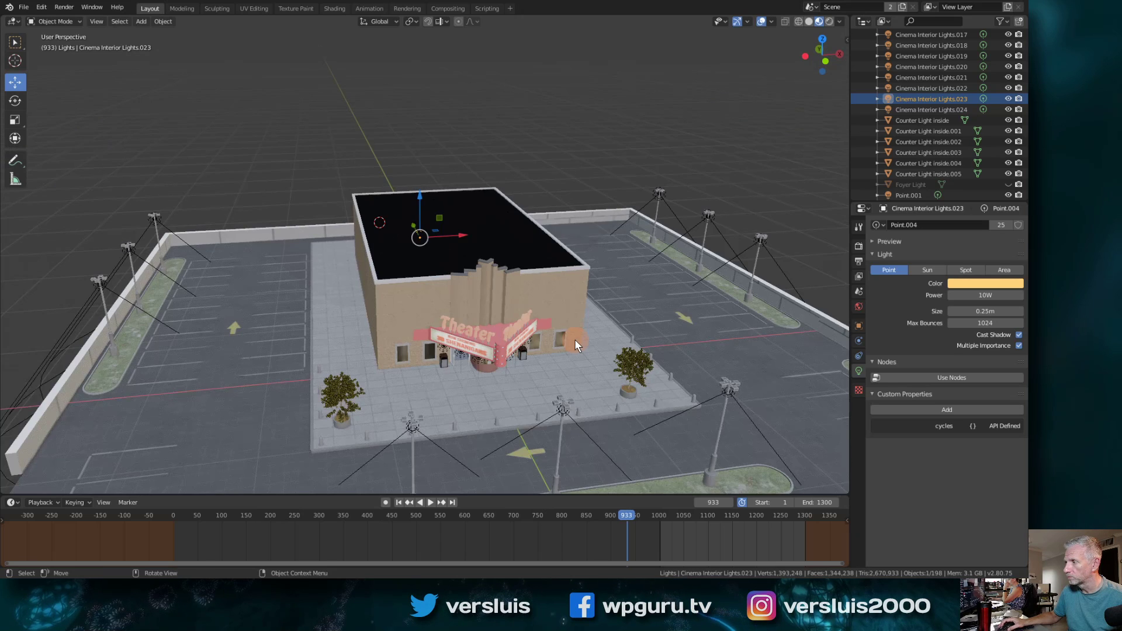
# Save the cinema scene and quit the program
pyautogui.click(23, 7)
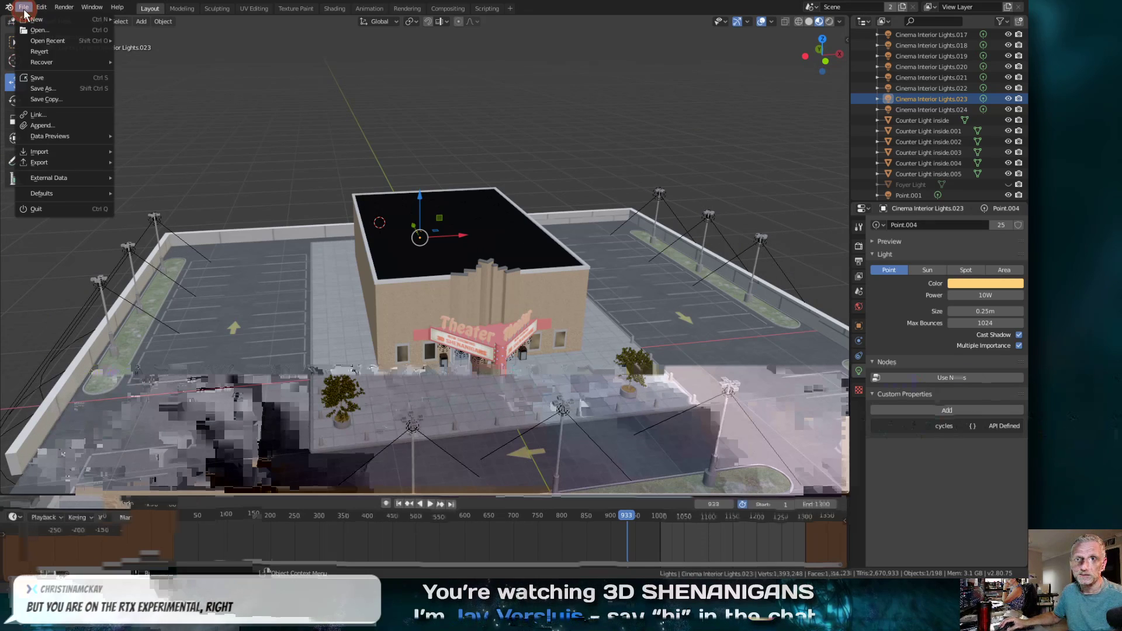
pyautogui.click(38, 77)
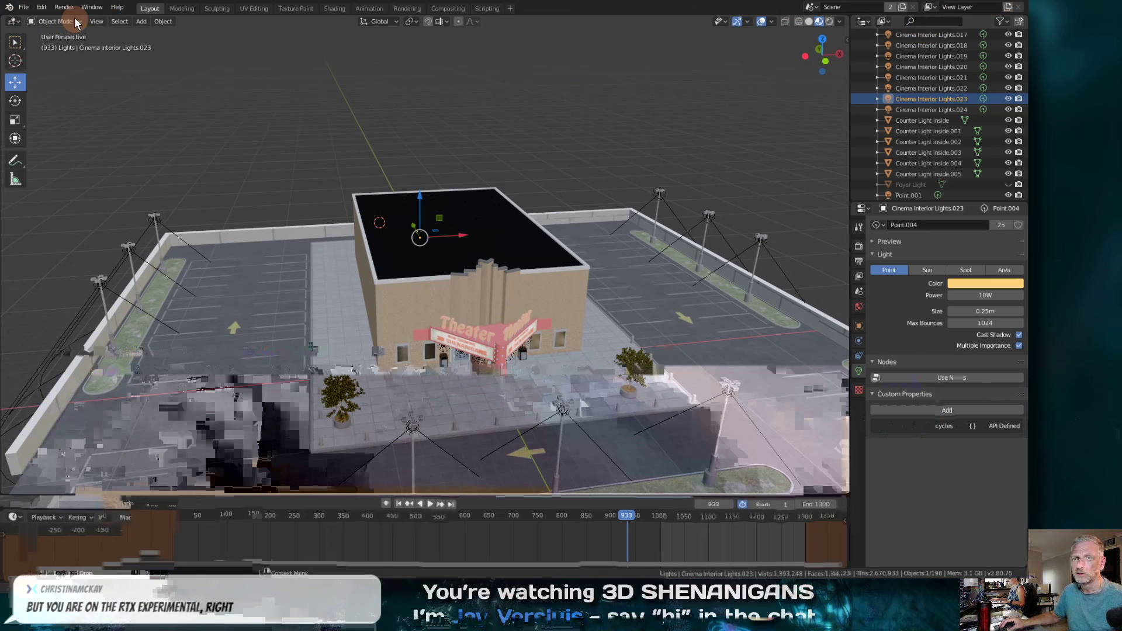
pyautogui.hotkey('ctrl', 'q')
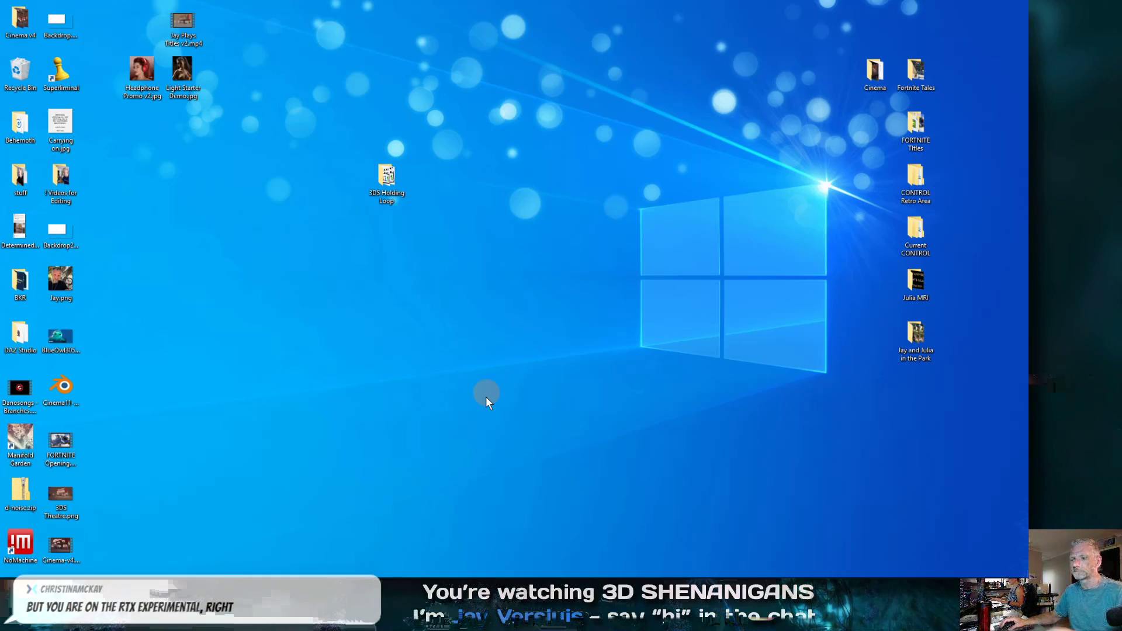
# Launch Blender Release, reopen the recent file Cinema13.blend, and switch its window to fullscreen
pyautogui.moveTo(115, 579)
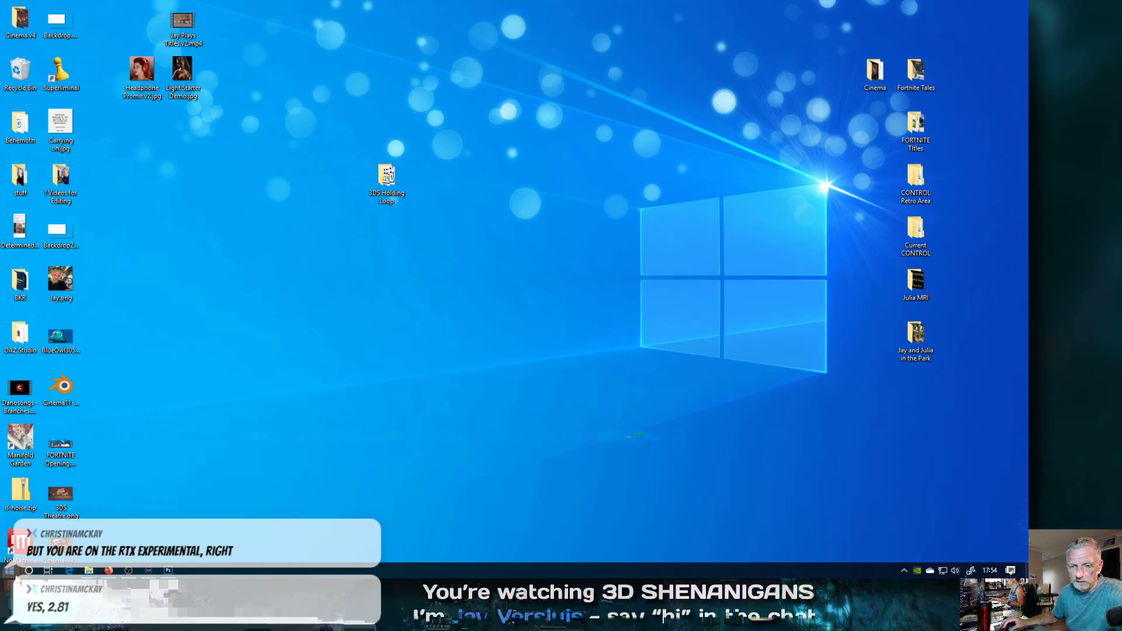
pyautogui.click(9, 570)
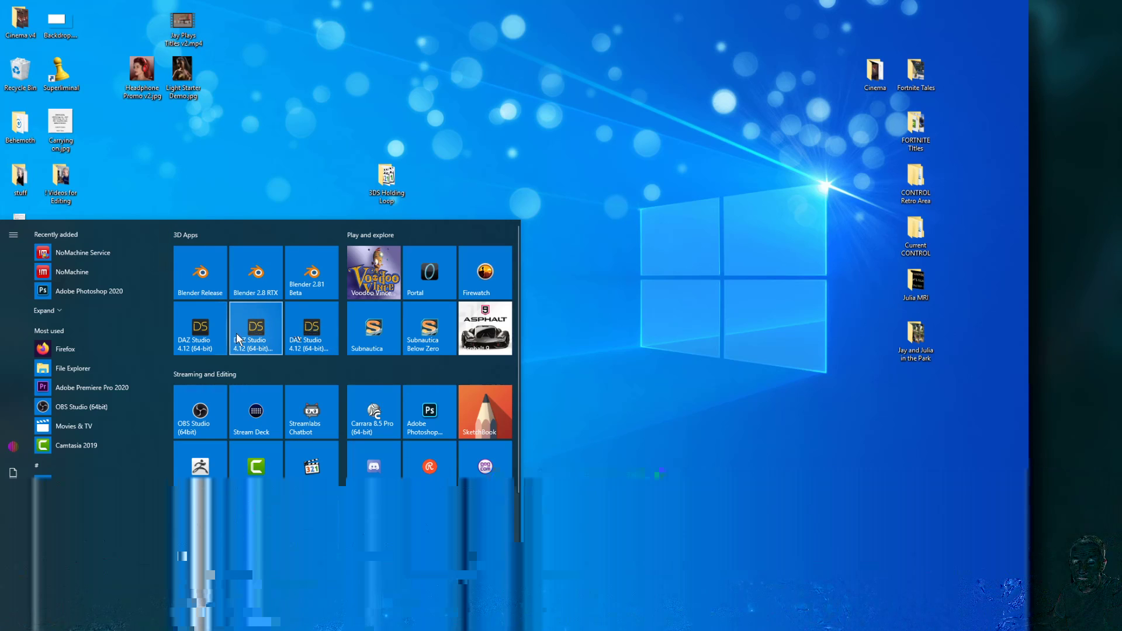
pyautogui.click(205, 274)
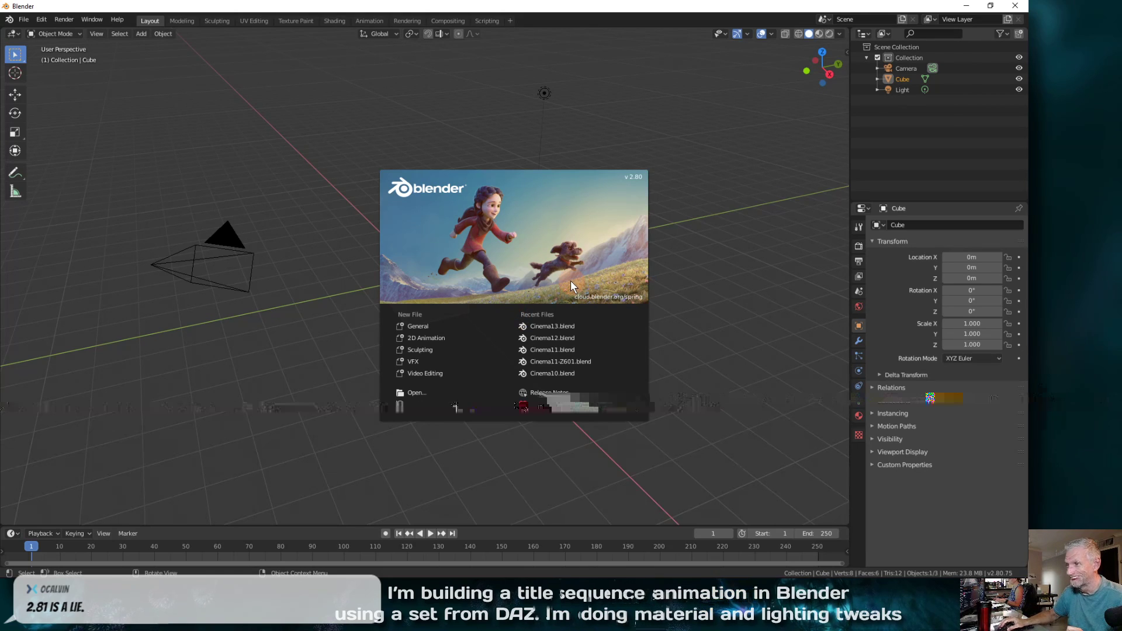
pyautogui.click(555, 327)
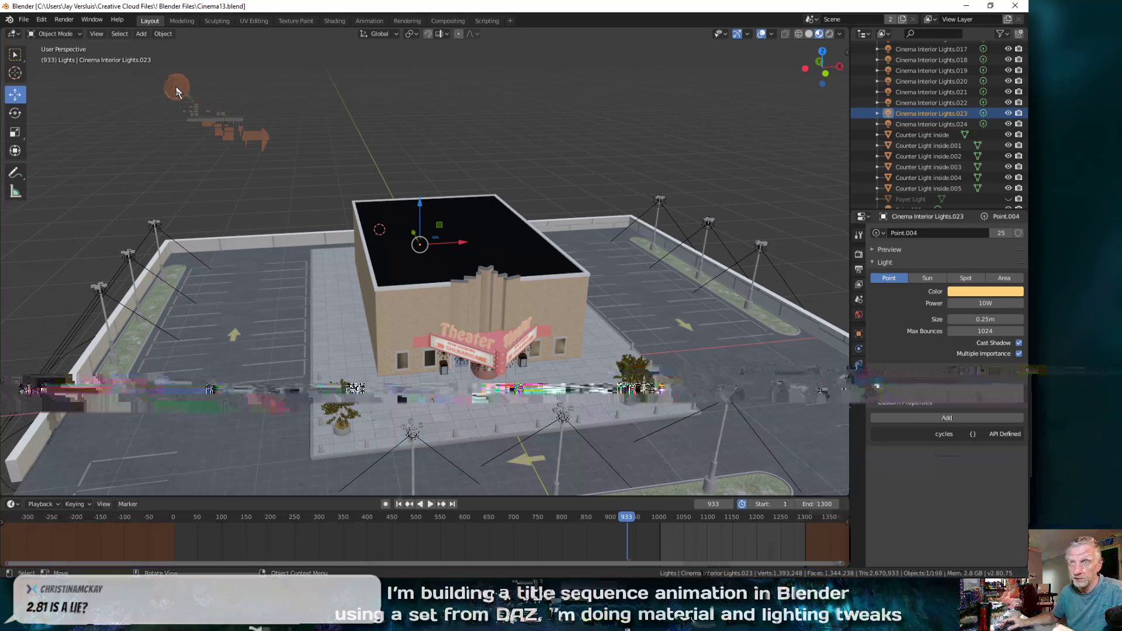
pyautogui.click(99, 26)
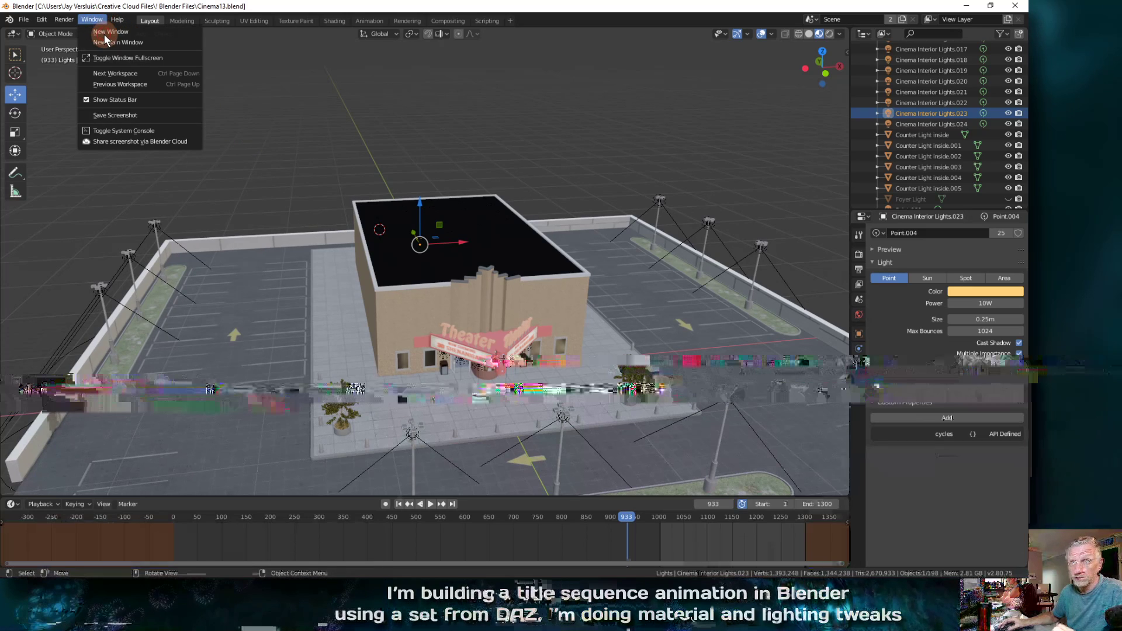
pyautogui.click(139, 68)
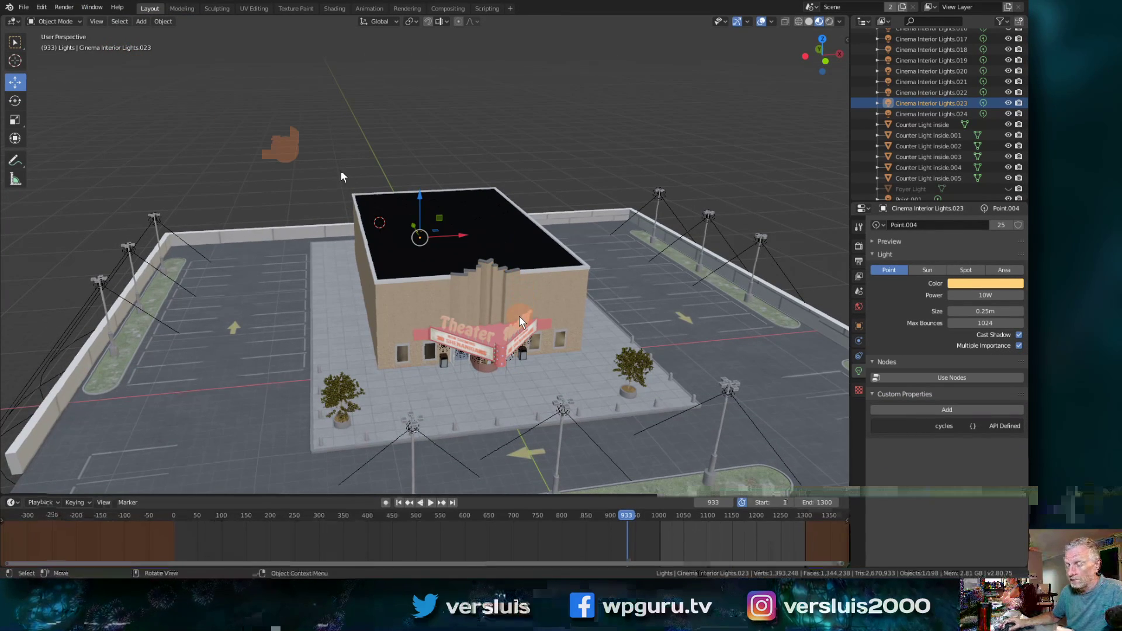
# View the auditorium through the camera at frame 929 and set the power of the shared interior light to 6 W
pyautogui.moveTo(626, 516)
pyautogui.mouseDown()
pyautogui.moveTo(590, 514)
pyautogui.moveTo(644, 513)
pyautogui.mouseUp()
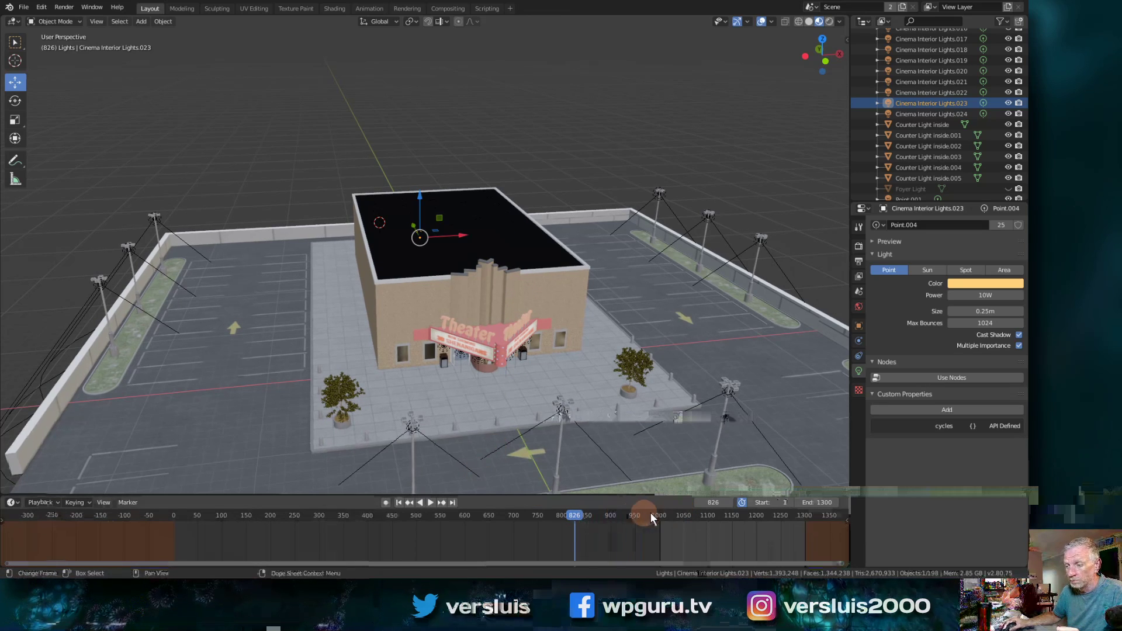
pyautogui.press('KP_0')
pyautogui.moveTo(576, 511); pyautogui.dragTo(625, 519)
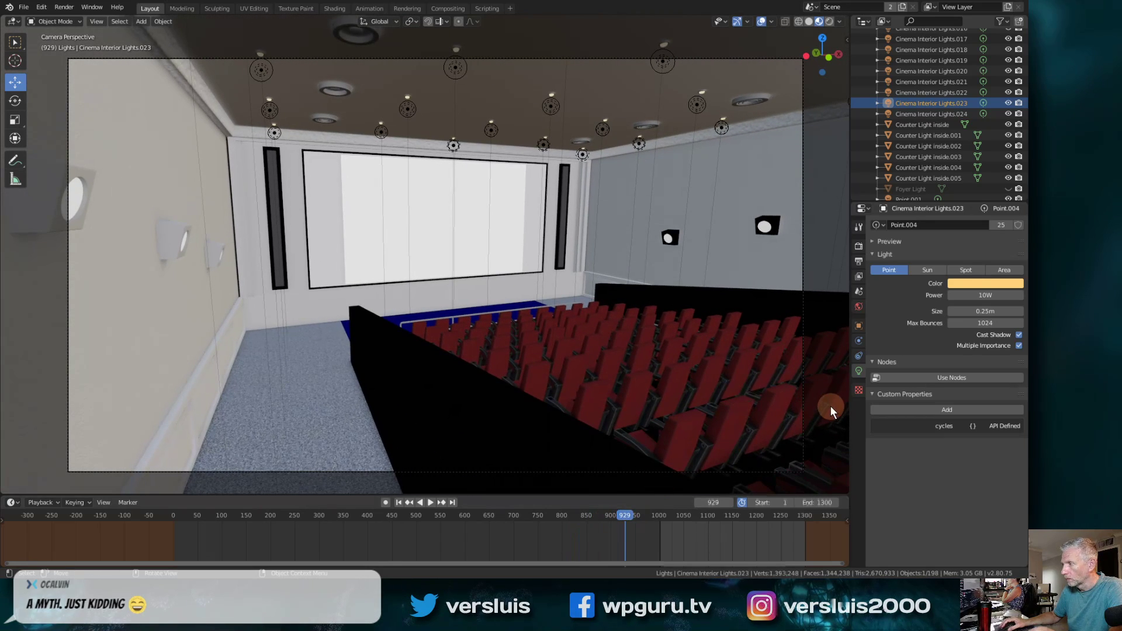
pyautogui.click(980, 295)
pyautogui.write('6')
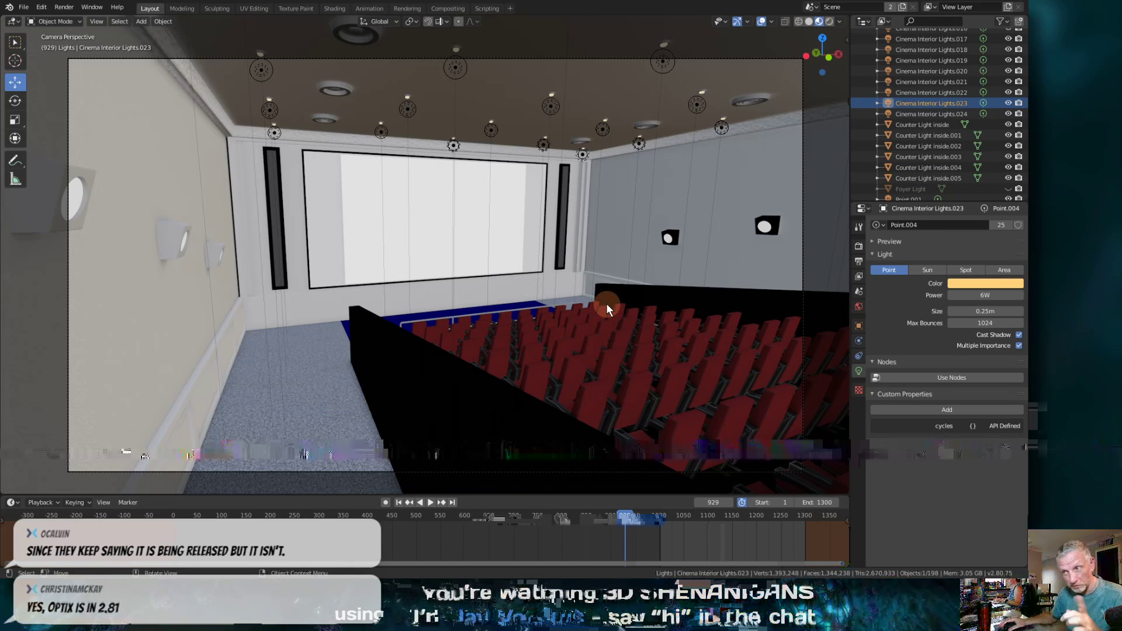
# Try excluding the main collection from the view layer to get past the roof, and include it again
pyautogui.moveTo(606, 314); pyautogui.dragTo(623, 353, button='middle')
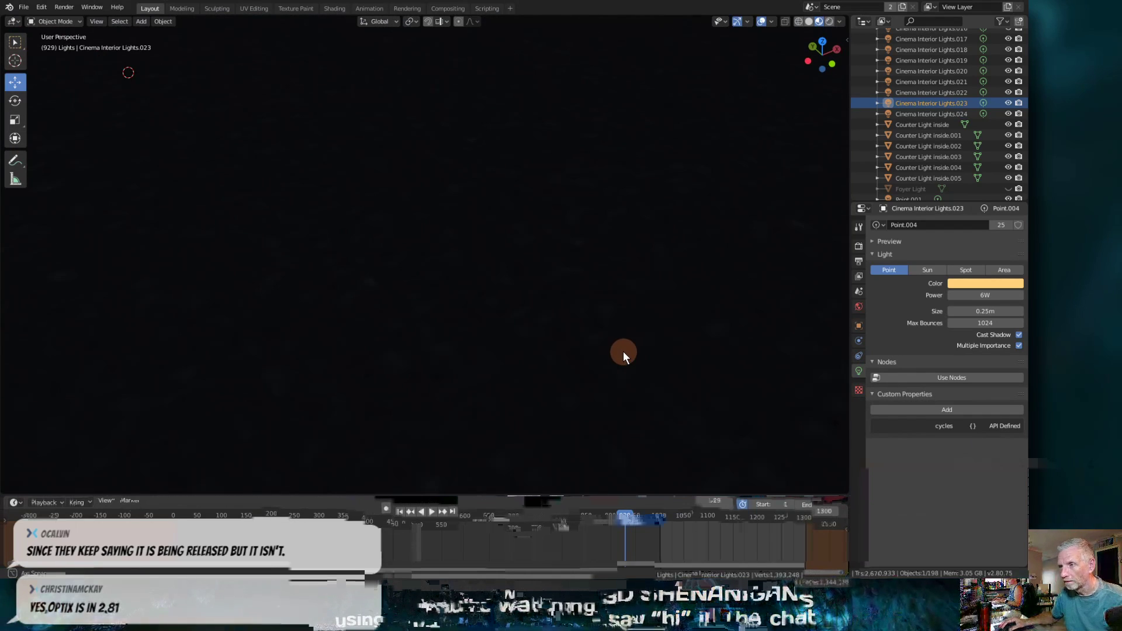
pyautogui.click(503, 256)
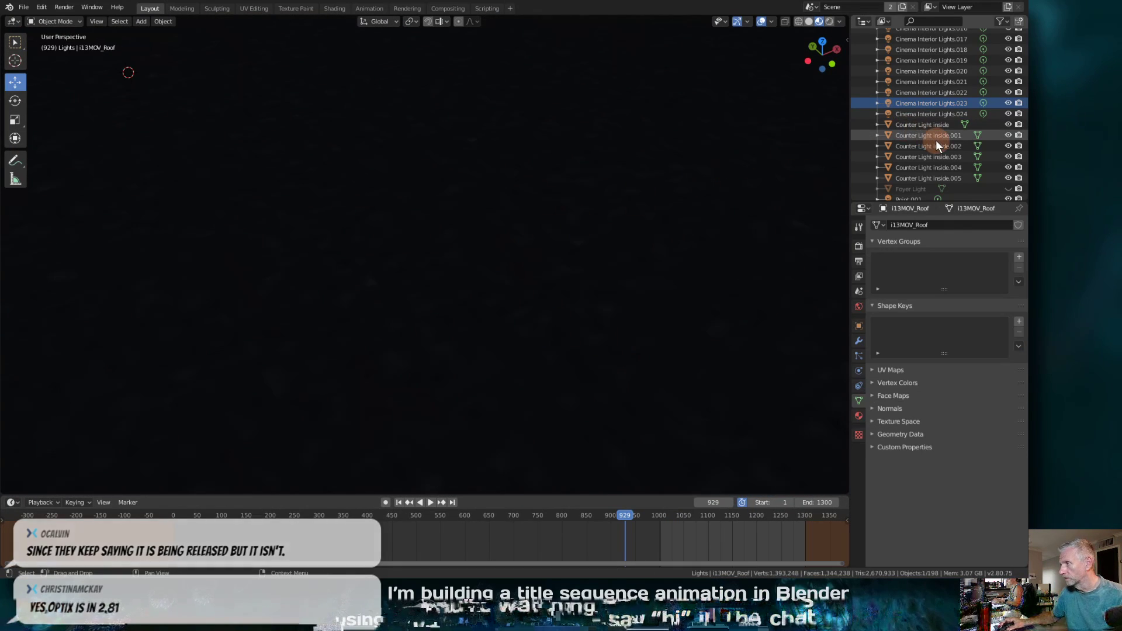
pyautogui.scroll(1, 938, 142)
pyautogui.scroll(10, 940, 145)
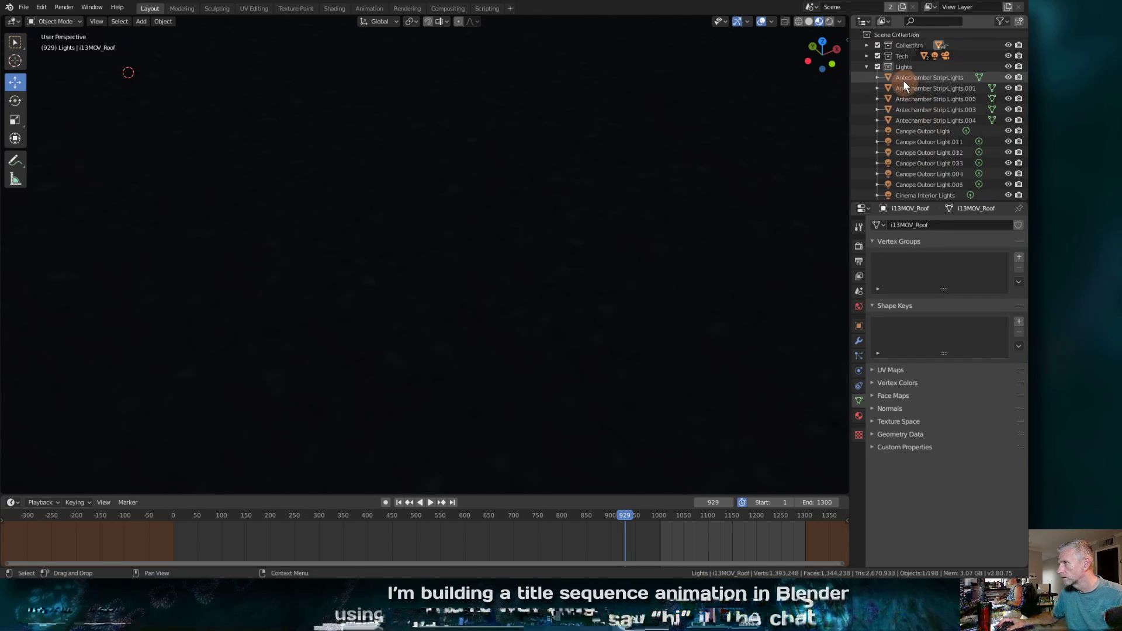
pyautogui.click(877, 46)
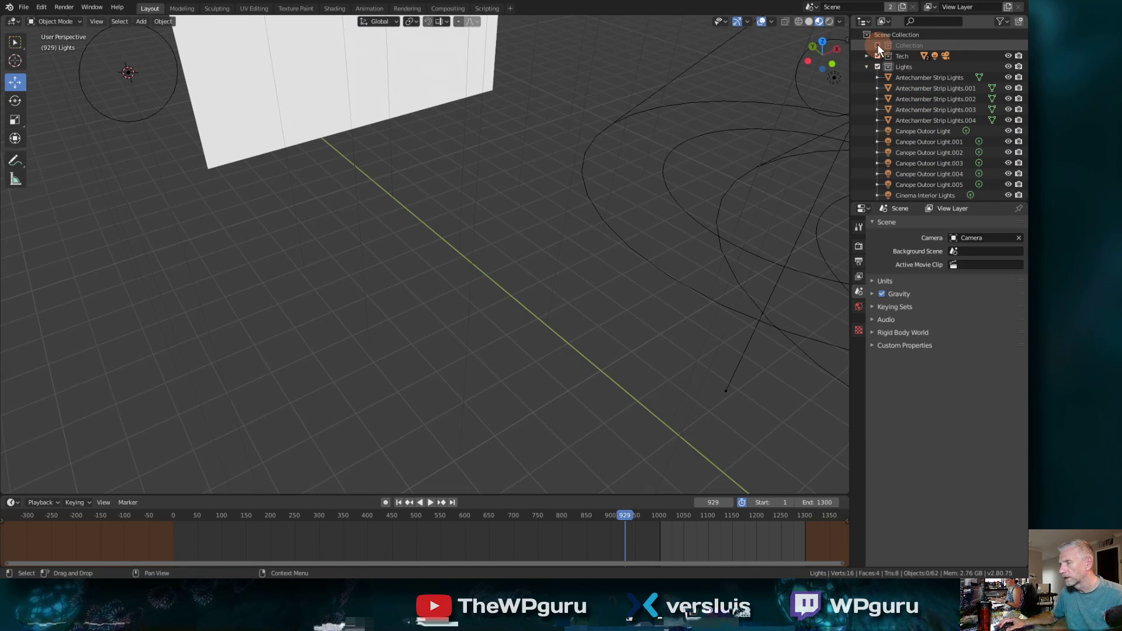
pyautogui.click(877, 45)
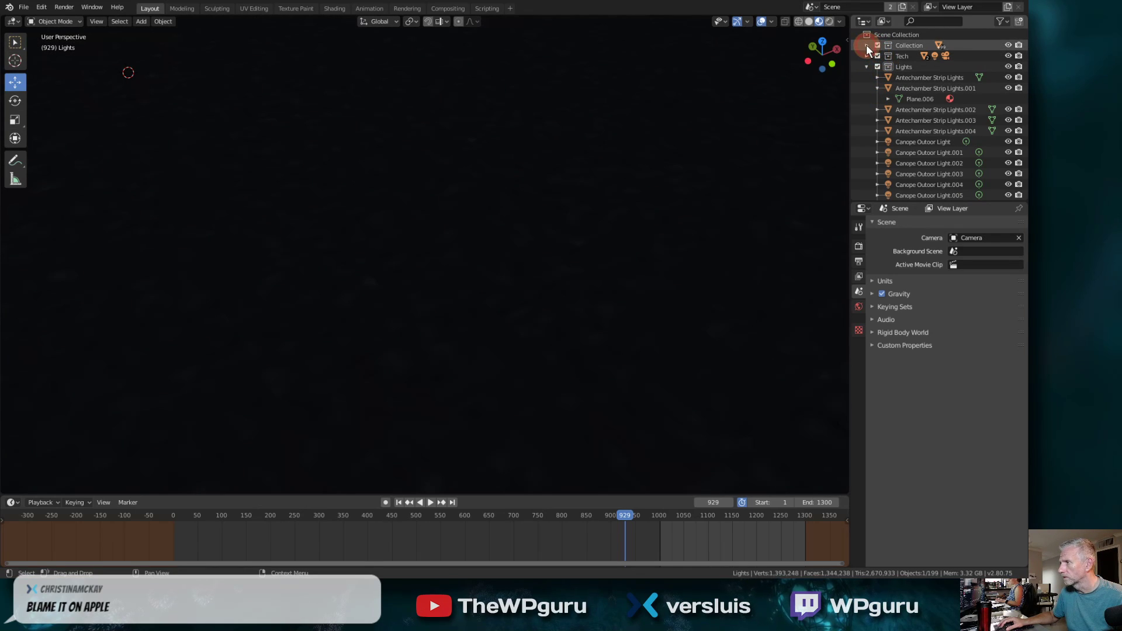
# Select the roof, find i13MOV_Roof in the expanded main collection, and hide it in the viewport
pyautogui.click(867, 45)
pyautogui.click(708, 194)
pyautogui.scroll(-5, 964, 134)
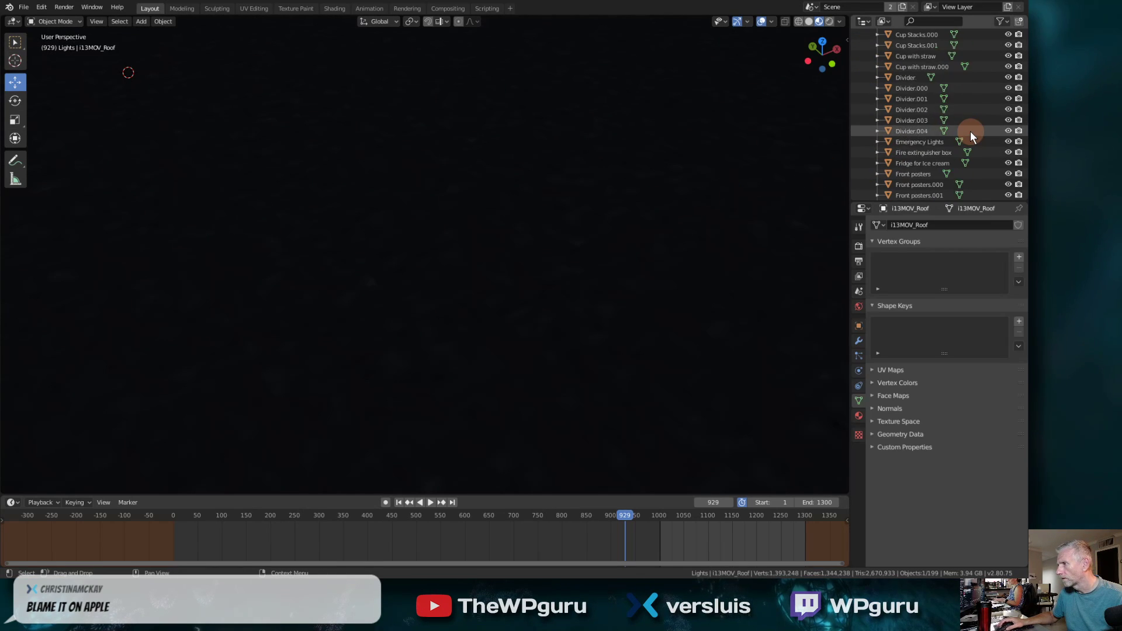
pyautogui.scroll(-10, 970, 131)
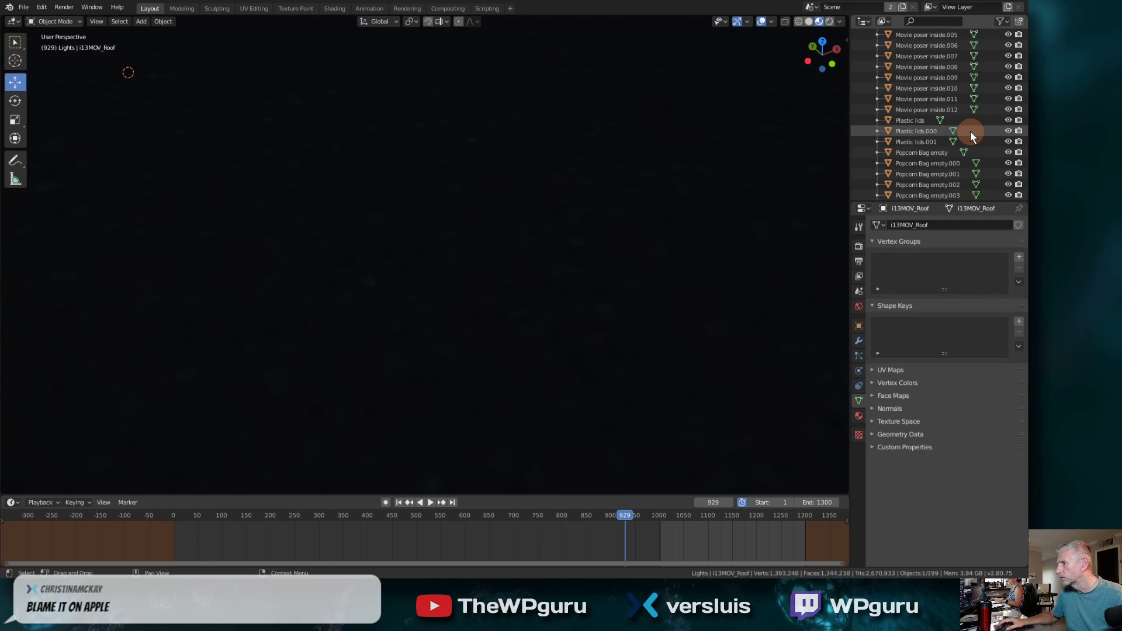
pyautogui.scroll(-5, 970, 131)
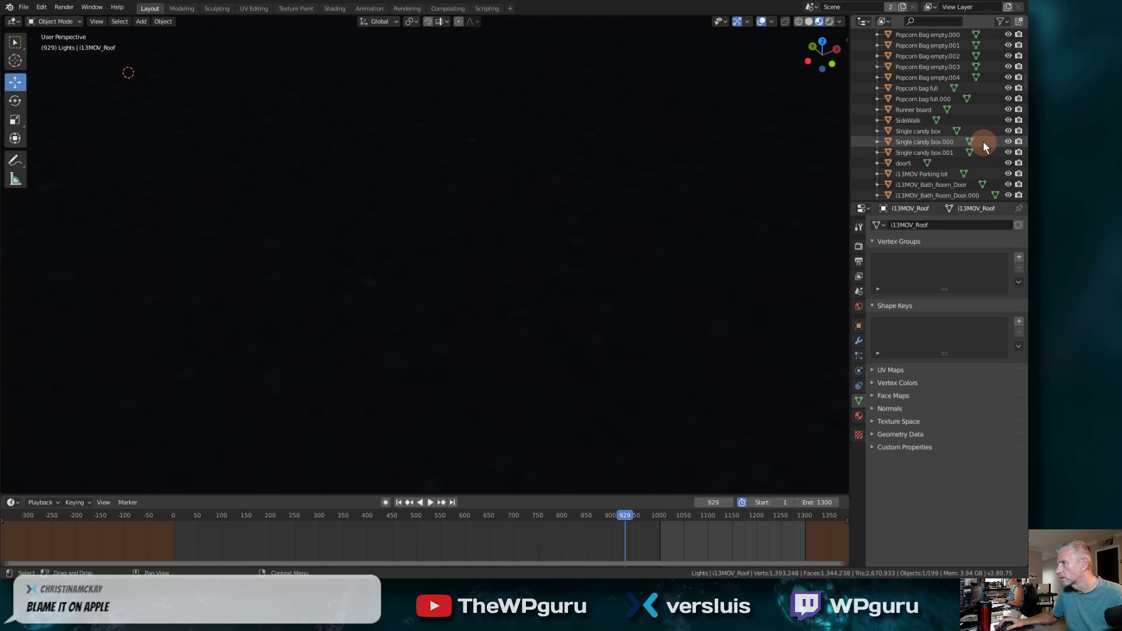
pyautogui.scroll(-10, 984, 119)
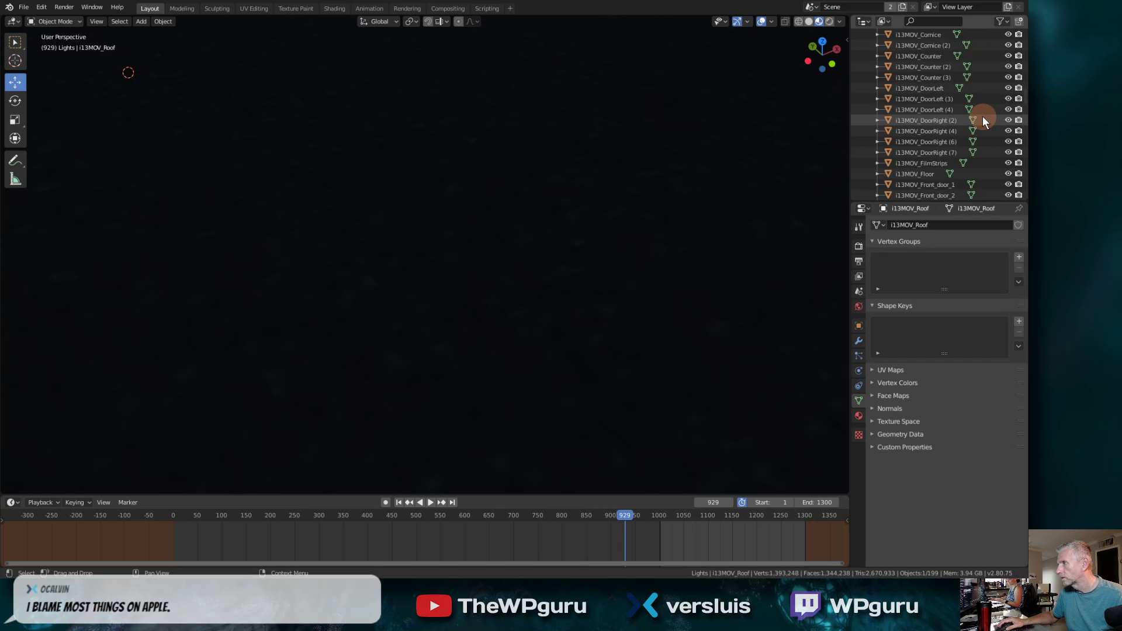
pyautogui.scroll(-10, 982, 121)
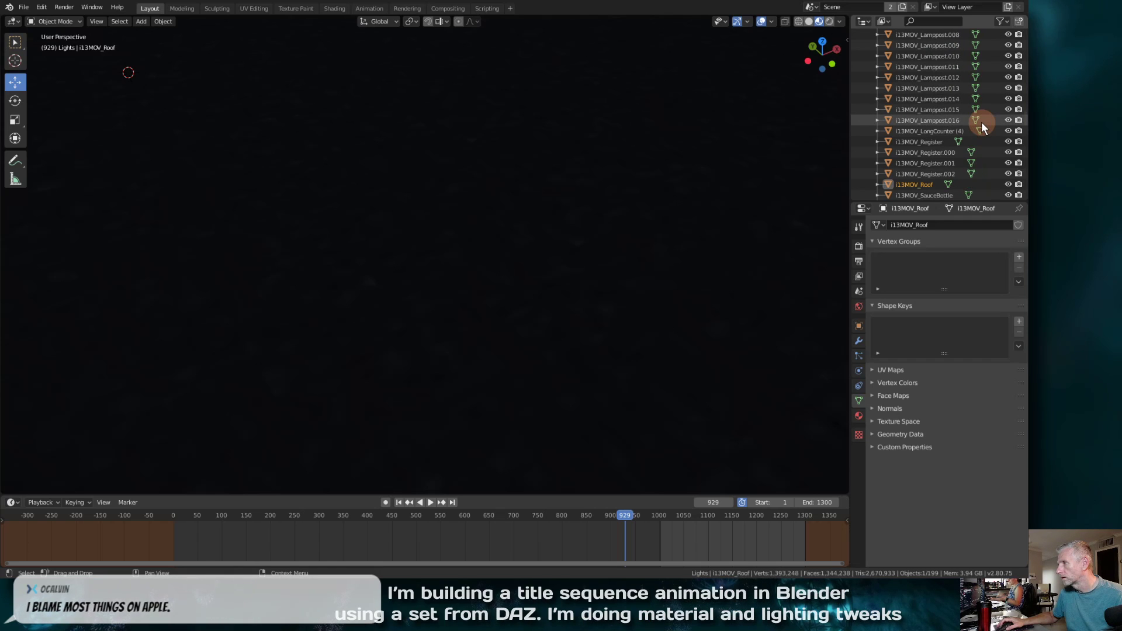
pyautogui.scroll(-1, 909, 156)
pyautogui.click(1009, 142)
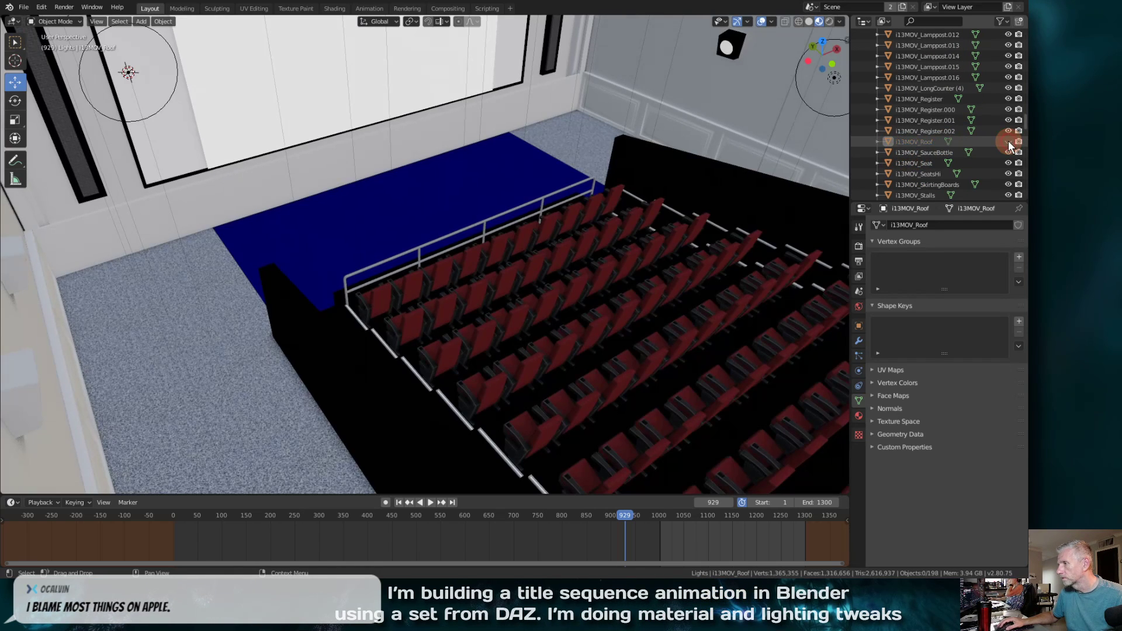
# Open the i13MOV_Seat mesh in Edit Mode and deselect all of its geometry
pyautogui.moveTo(570, 299); pyautogui.dragTo(400, 197, button='middle')
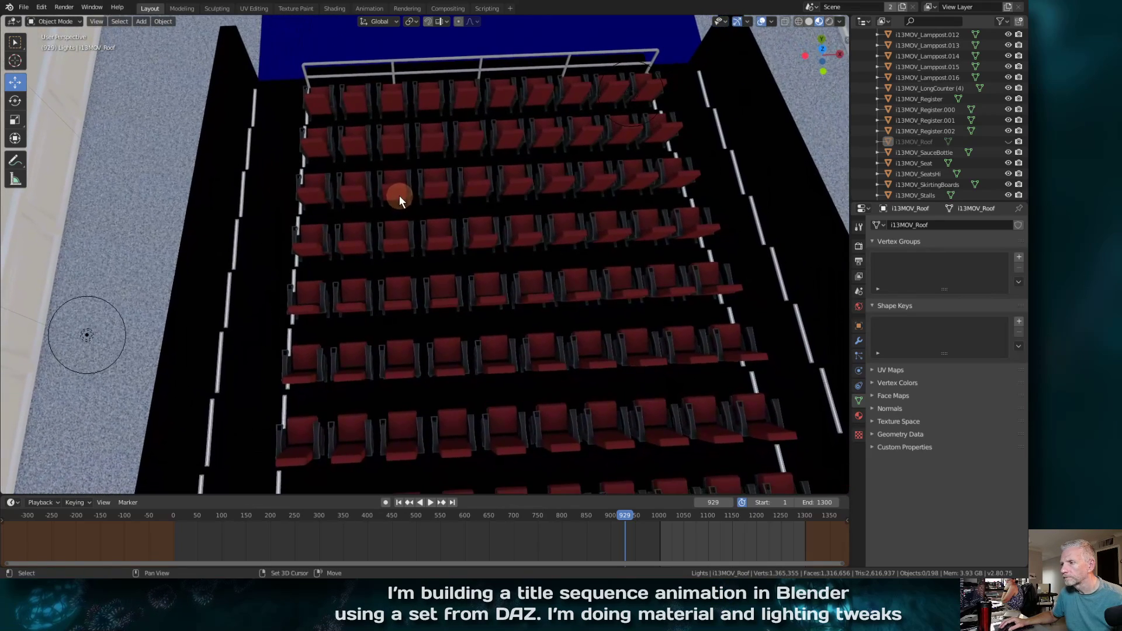
pyautogui.moveTo(438, 245)
pyautogui.mouseDown(button='middle')
pyautogui.moveTo(431, 221)
pyautogui.moveTo(440, 185)
pyautogui.moveTo(448, 226)
pyautogui.mouseUp(button='middle')
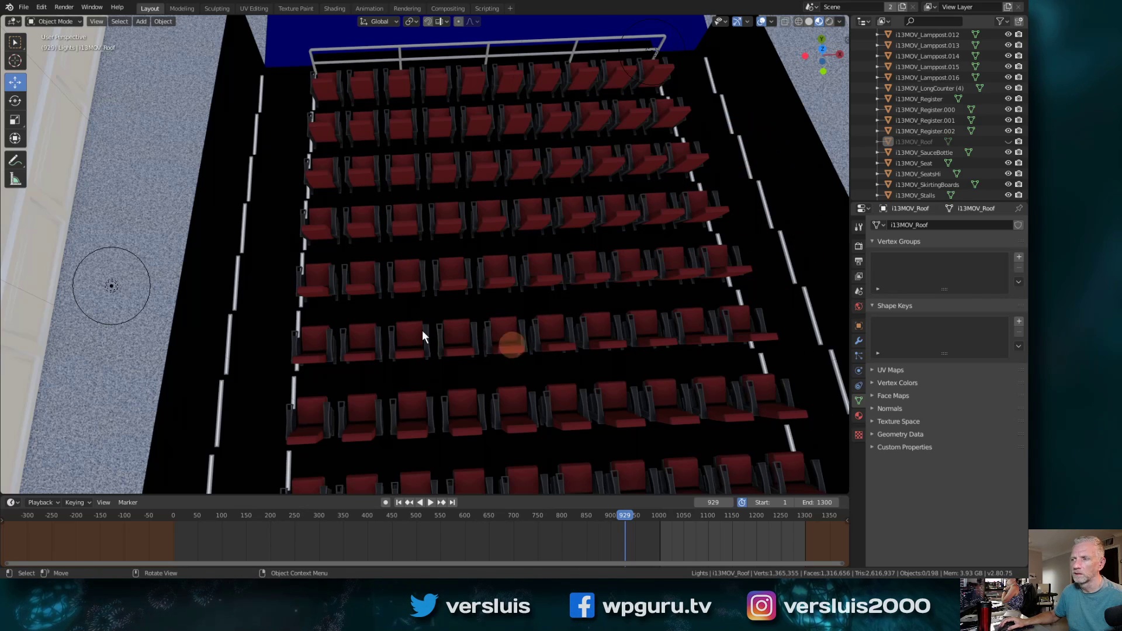
pyautogui.moveTo(461, 326); pyautogui.dragTo(619, 258, button='middle')
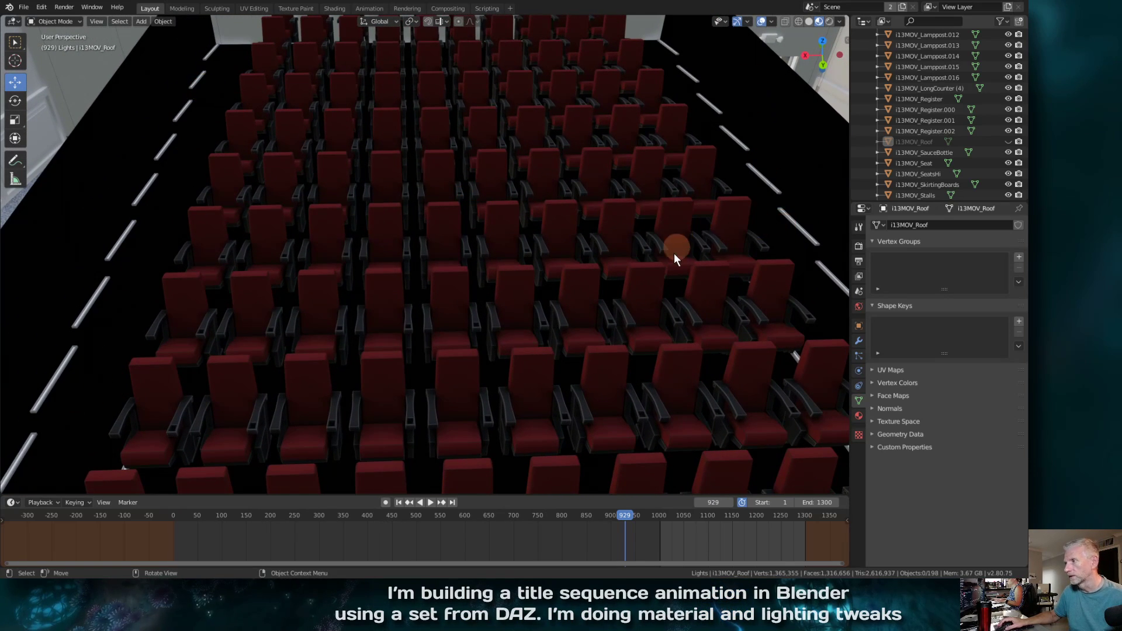
pyautogui.moveTo(467, 178); pyautogui.dragTo(315, 273, button='middle')
pyautogui.click(302, 294)
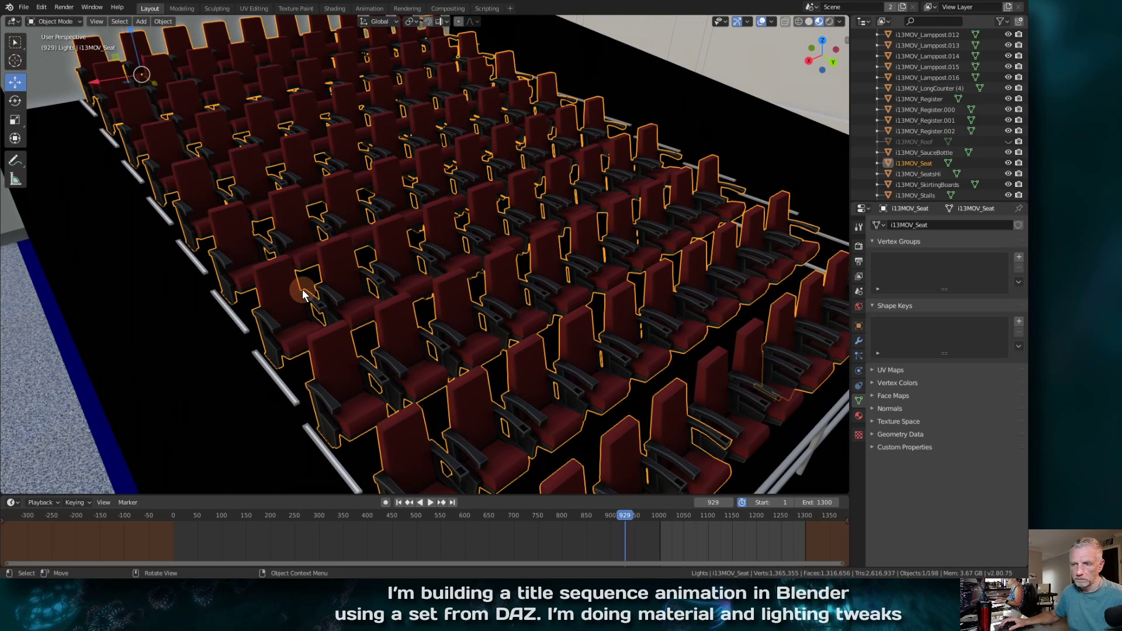
pyautogui.press('Tab')
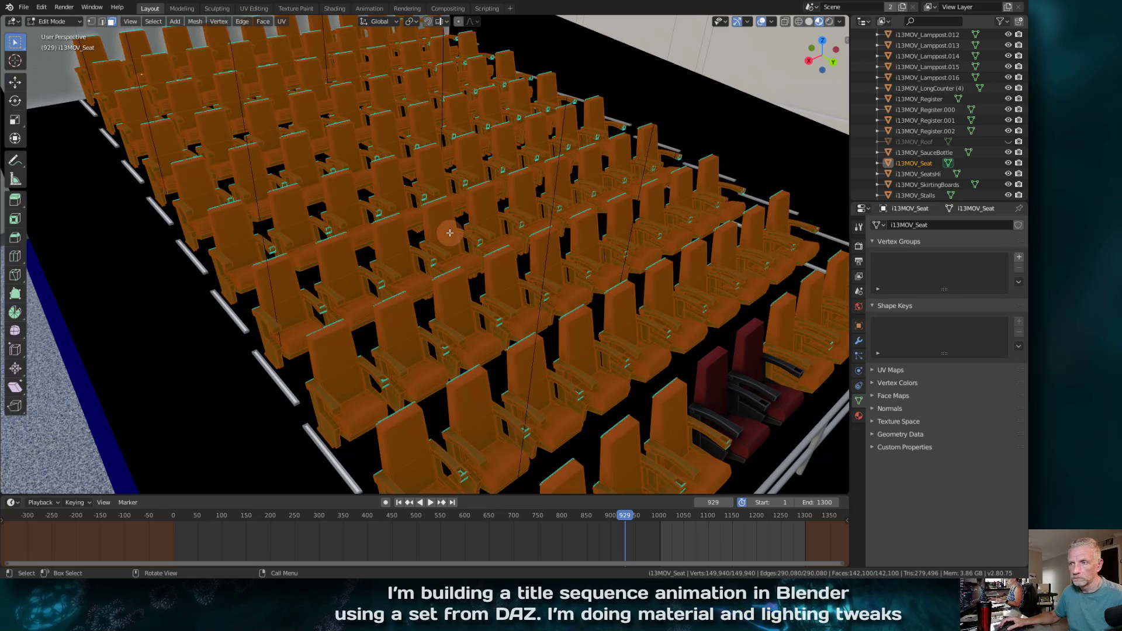
pyautogui.hotkey('alt', 'a')
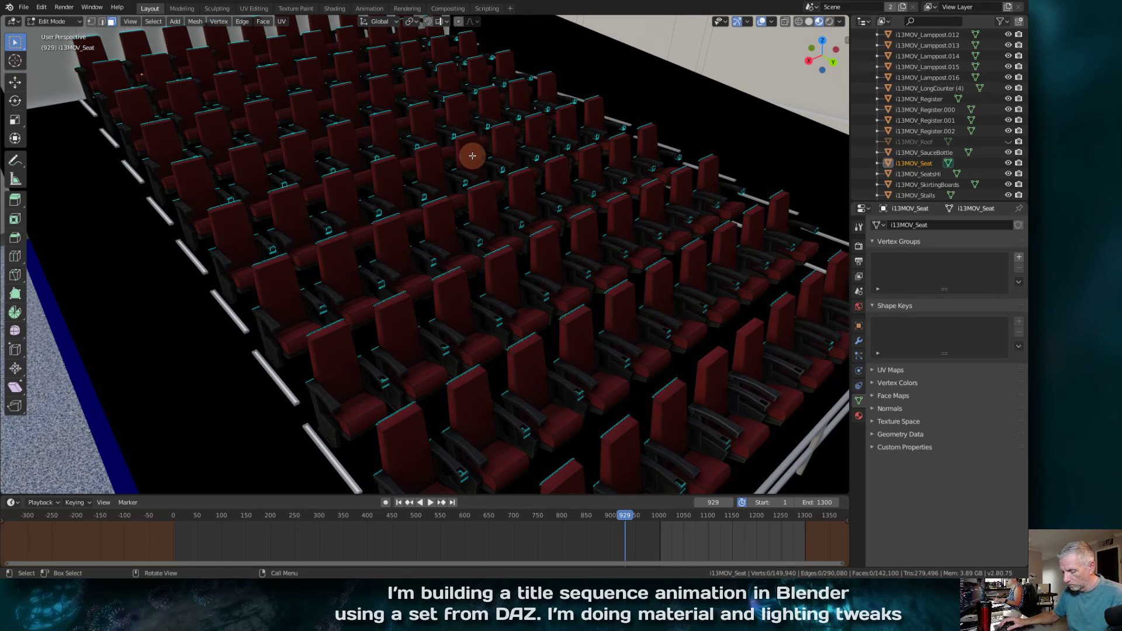
# Select two neighbouring seat backs near the middle of the seating block, snap the 3D cursor to them, and return to Object Mode
pyautogui.press('l')
pyautogui.moveTo(477, 165); pyautogui.dragTo(438, 169, button='middle')
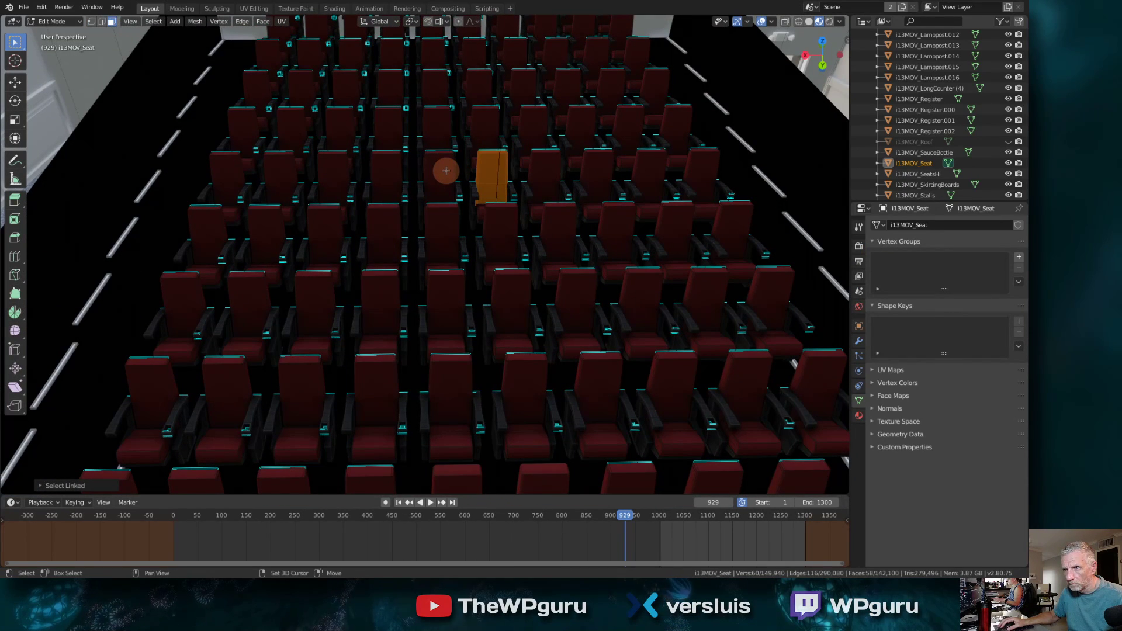
pyautogui.press('l')
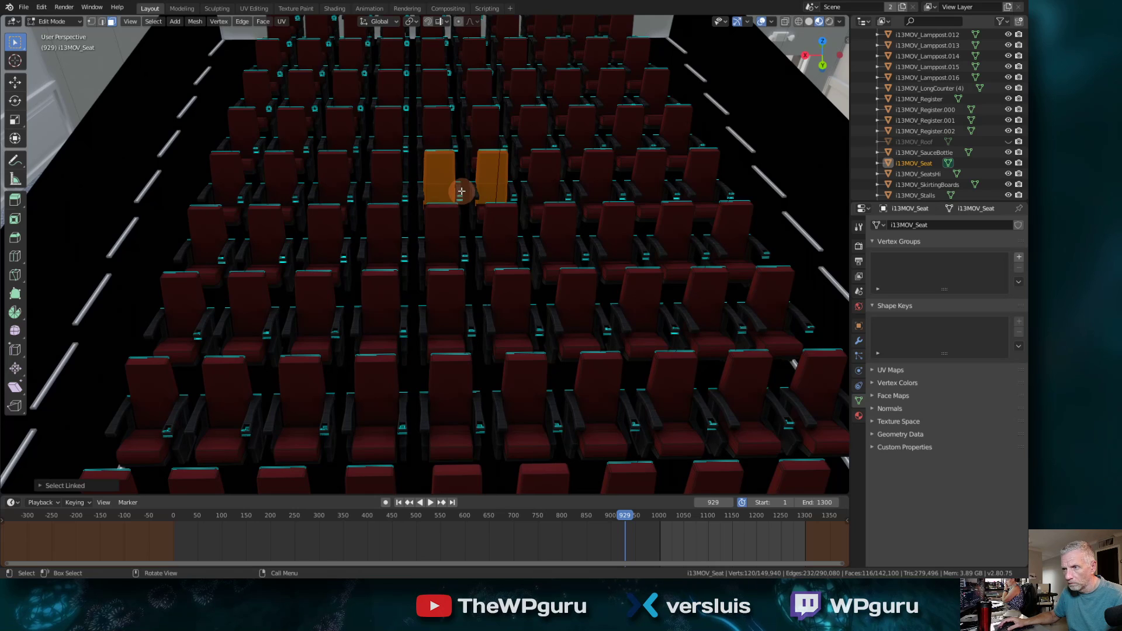
pyautogui.hotkey('shift', 's')
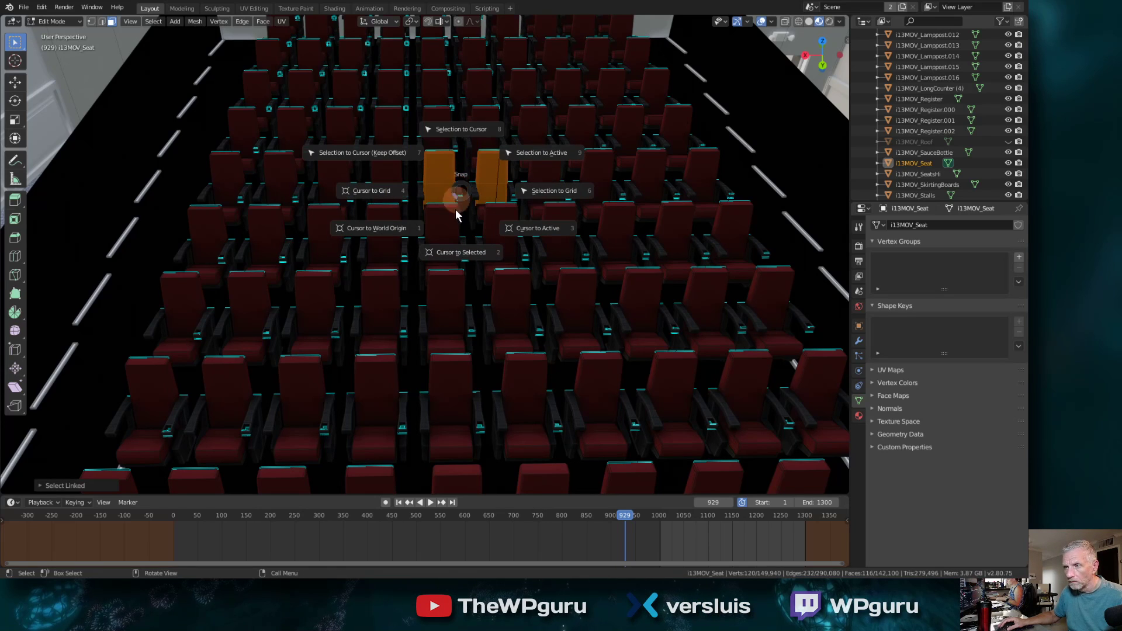
pyautogui.click(461, 252)
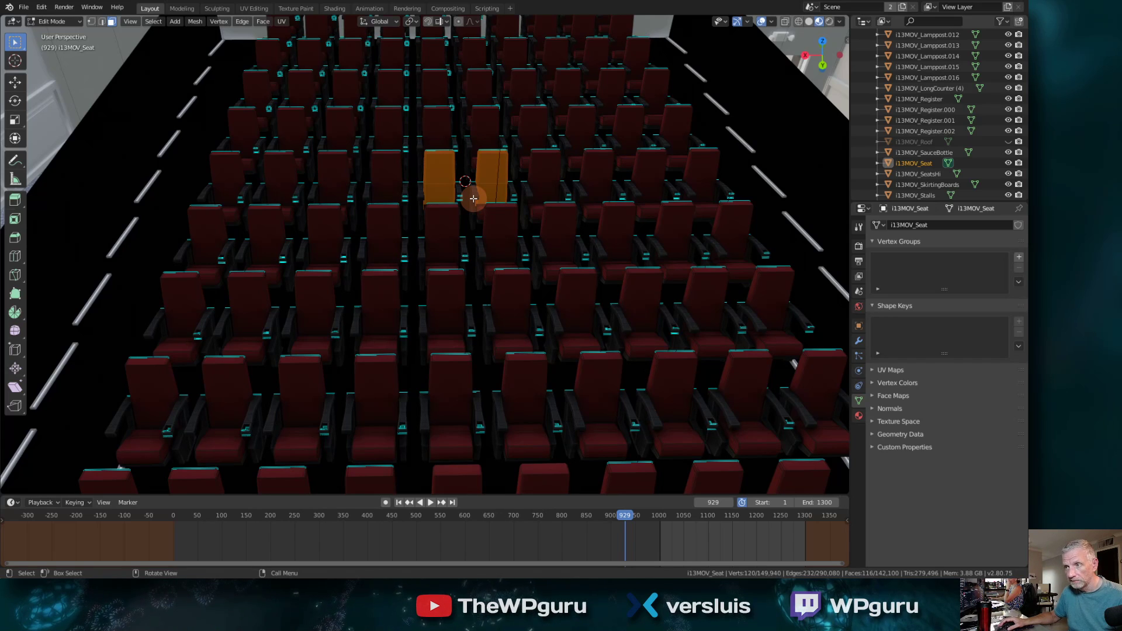
pyautogui.press('Tab')
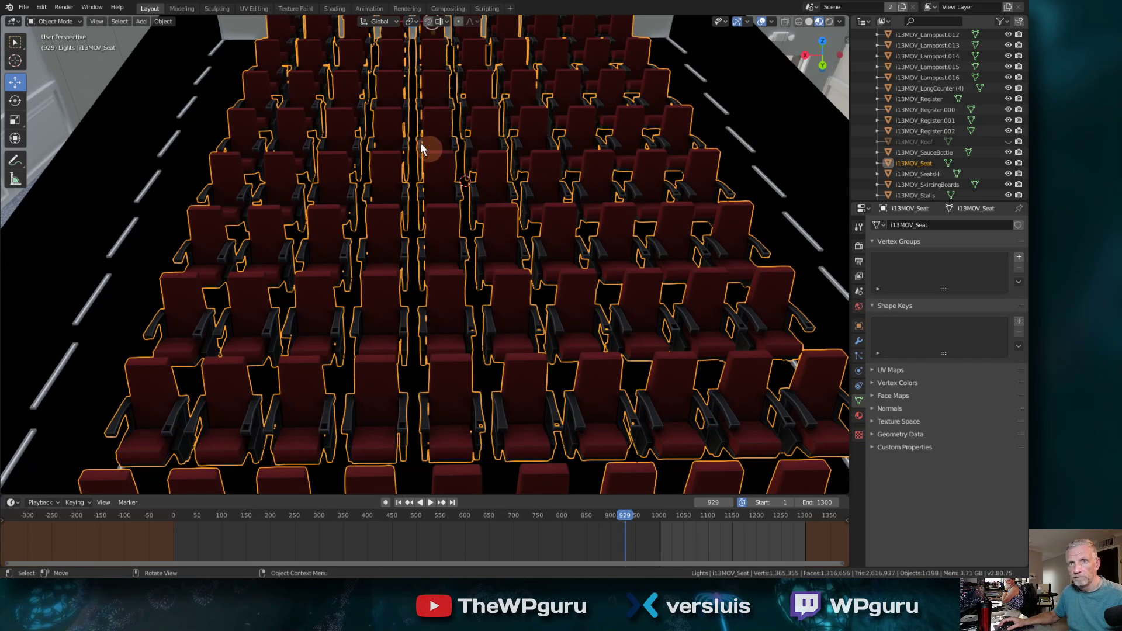
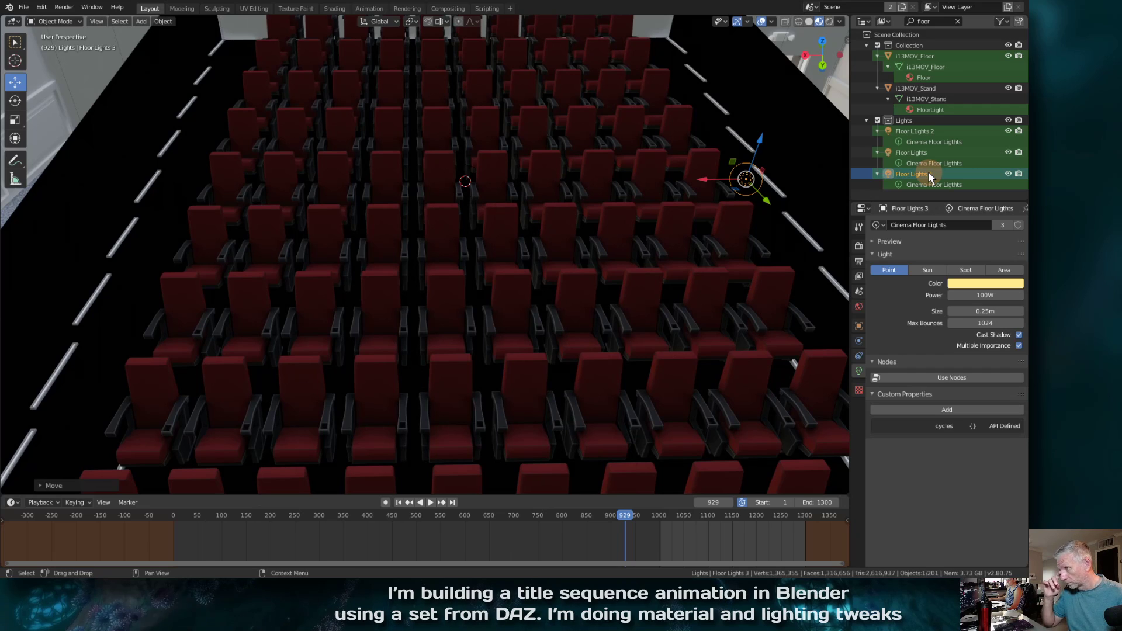
# Clear the outliner search and correct the misspelled name of the second floor light to Floor Lights 2
pyautogui.click(957, 21)
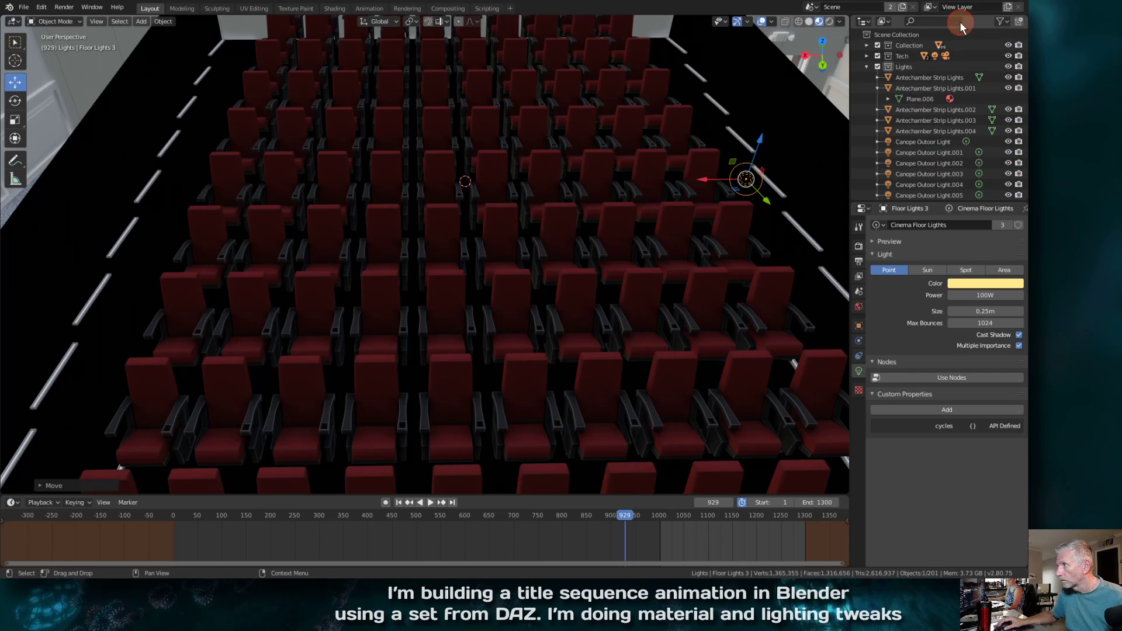
pyautogui.scroll(-5, 953, 105)
pyautogui.scroll(-6, 947, 122)
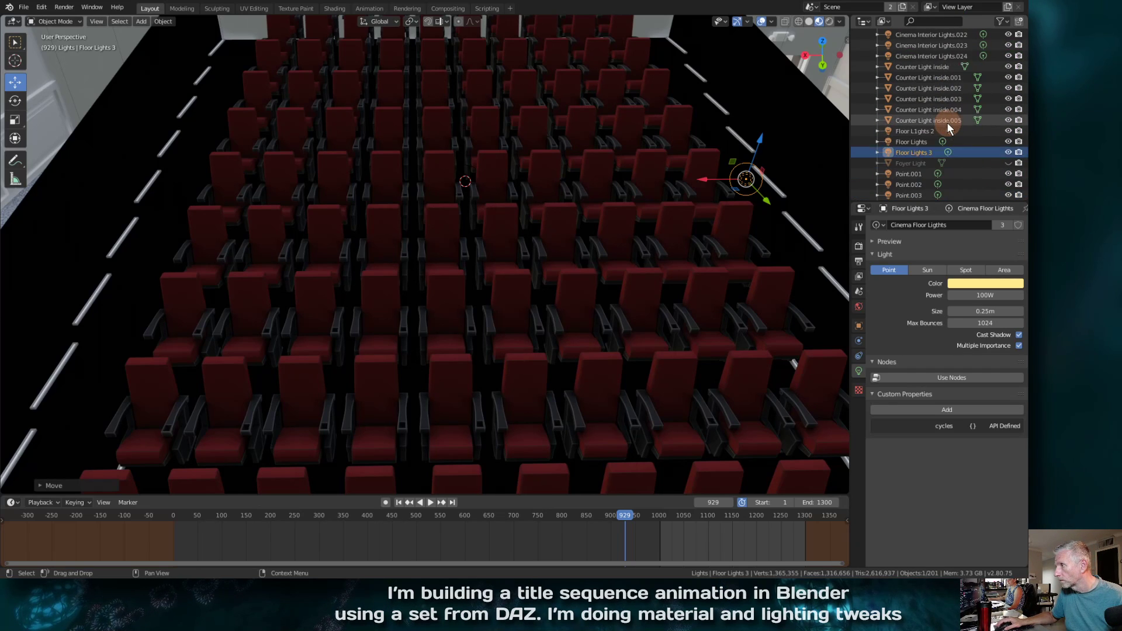
pyautogui.click(918, 109)
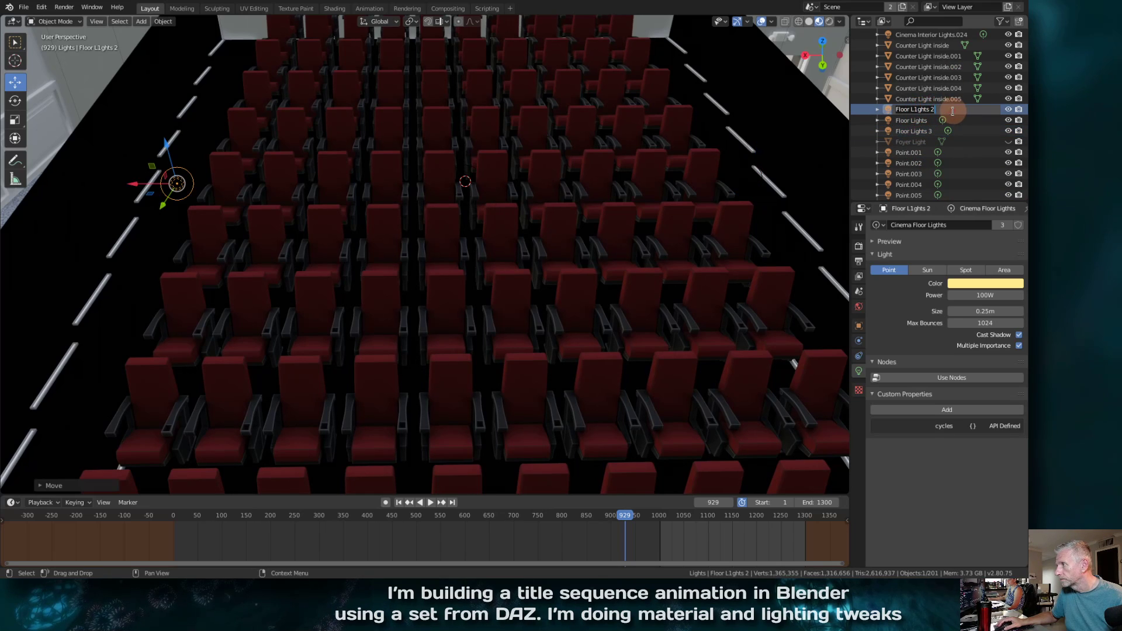
pyautogui.doubleClick(952, 110)
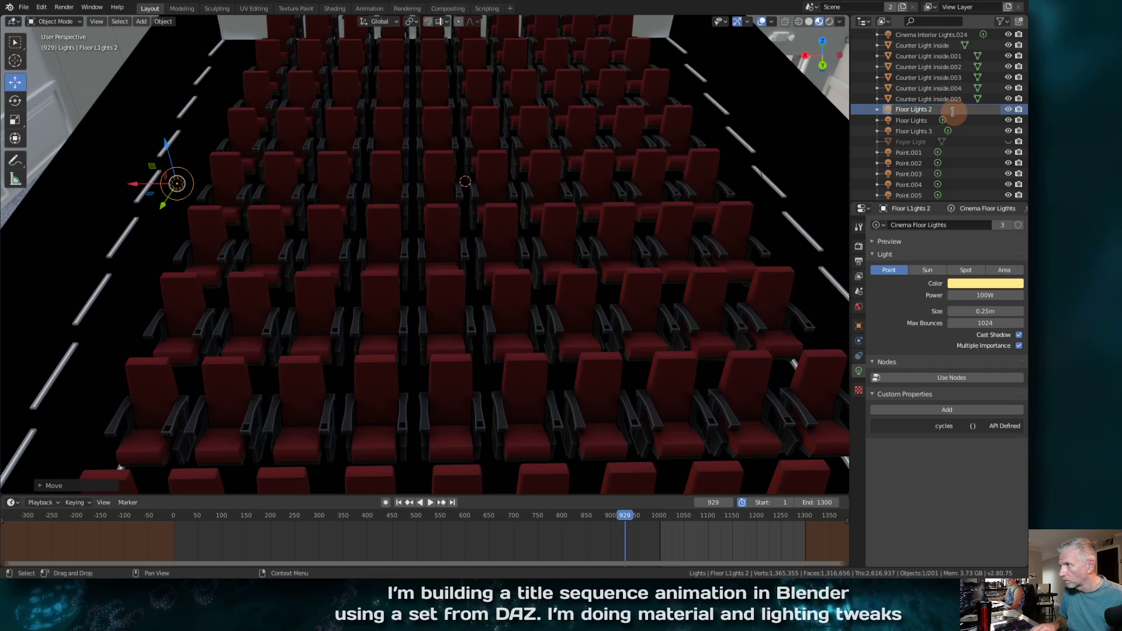
pyautogui.press('Return')
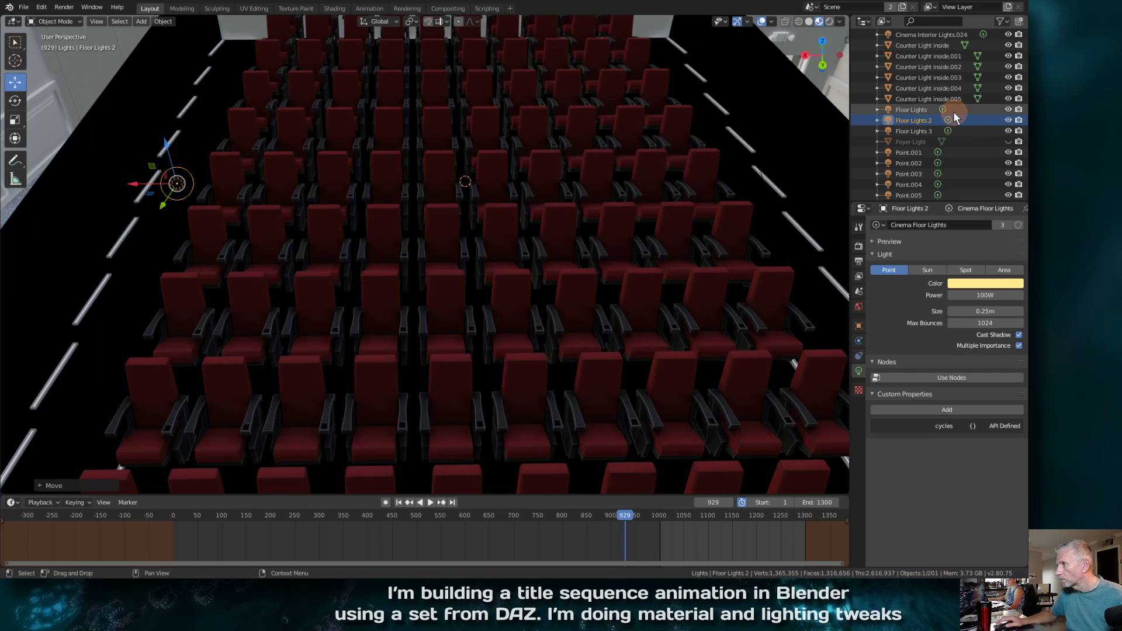
# Select Floor Lights, Floor Lights 2 and Floor Lights 3 together and make linked duplicates of them in place
pyautogui.click(917, 110)
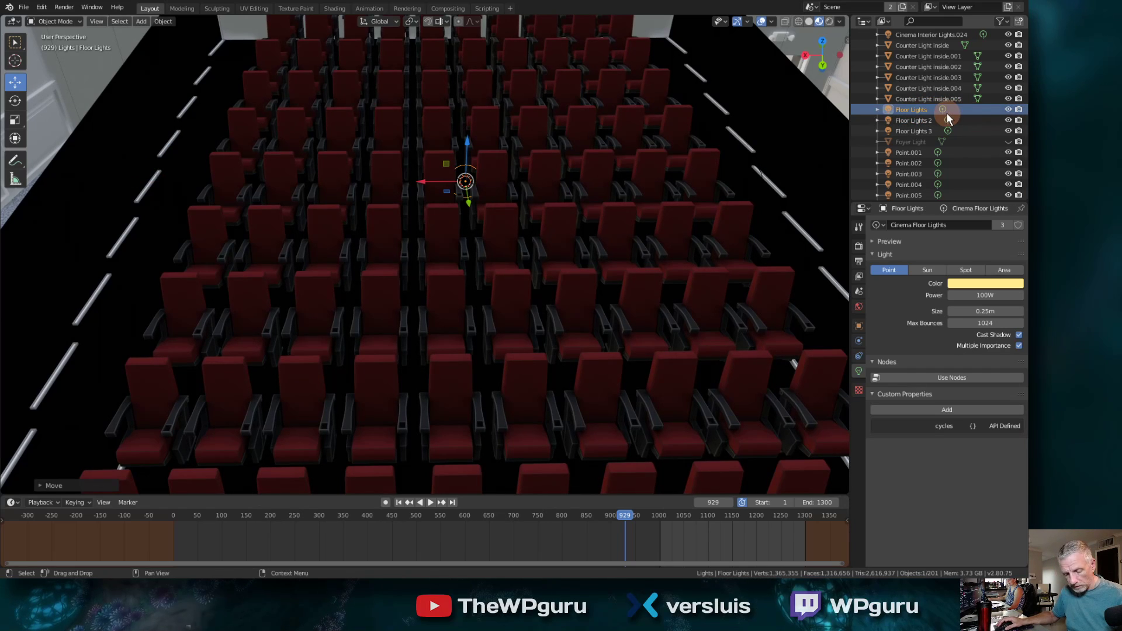
pyautogui.moveTo(947, 115); pyautogui.dragTo(897, 132)
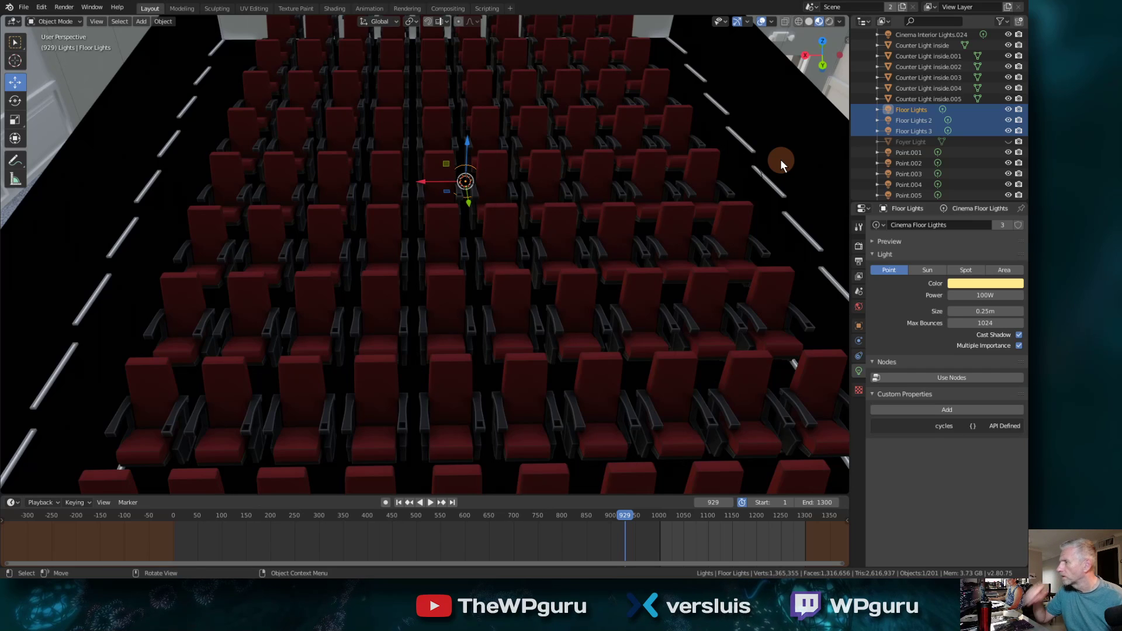
pyautogui.keyDown('ctrl'); pyautogui.click(904, 132); pyautogui.keyUp('ctrl')
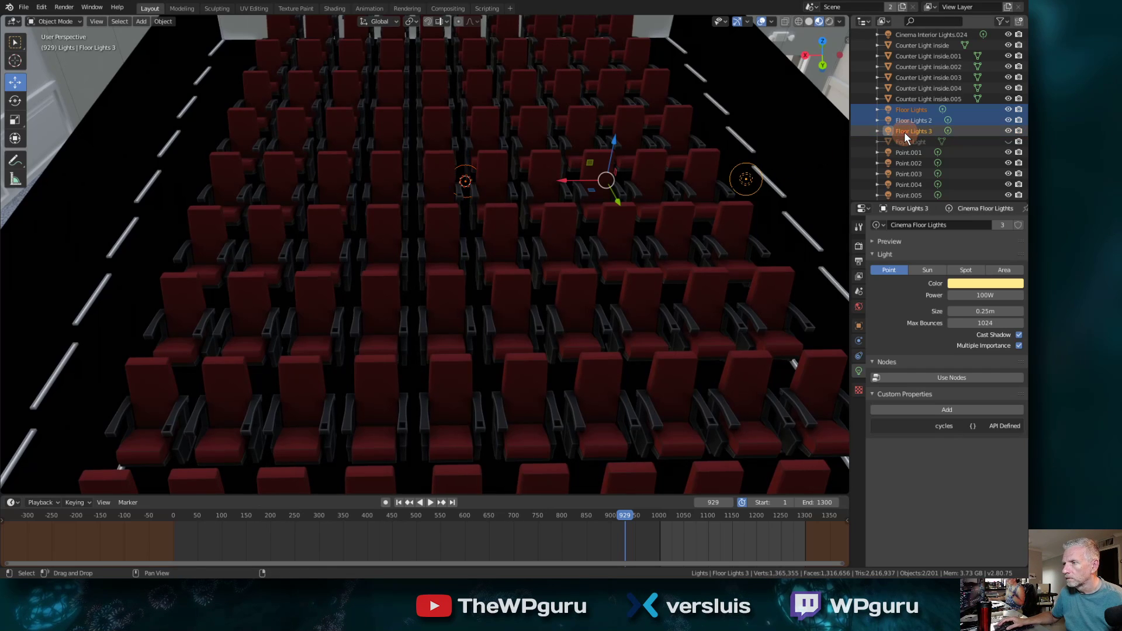
pyautogui.keyDown('ctrl'); pyautogui.click(915, 119); pyautogui.keyUp('ctrl')
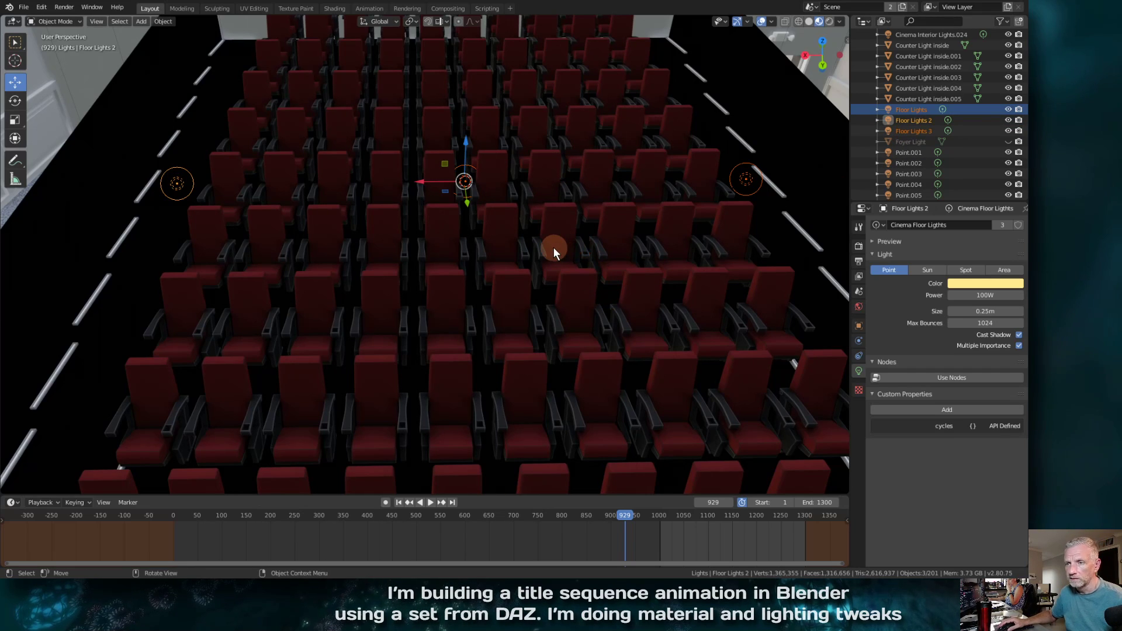
pyautogui.moveTo(553, 247); pyautogui.dragTo(529, 265, button='middle')
pyautogui.hotkey('alt', 'd')
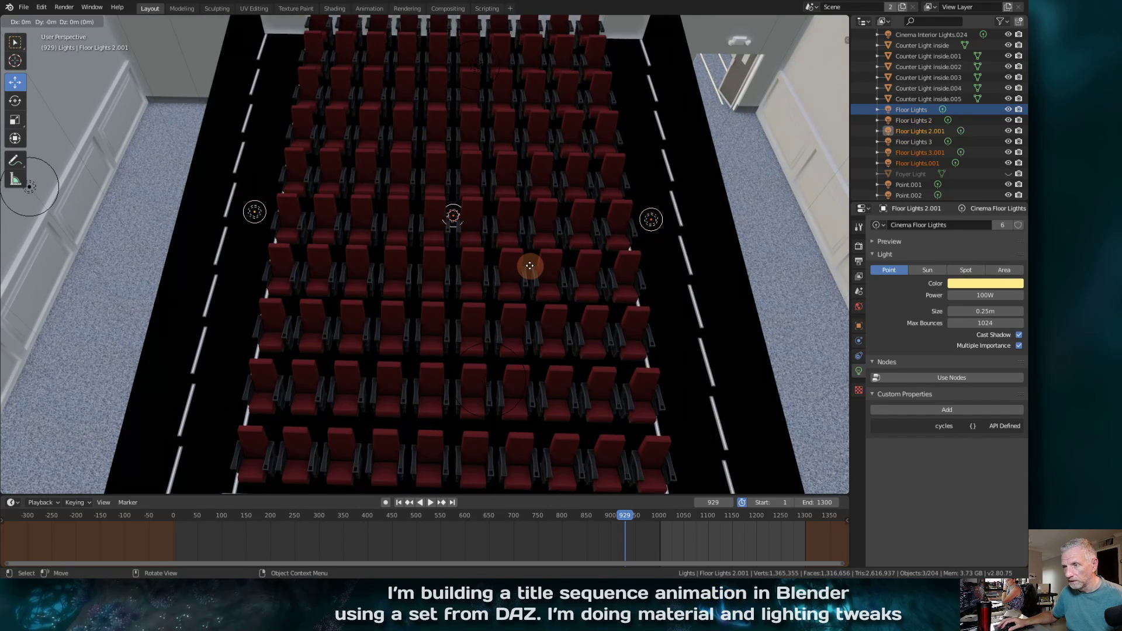
pyautogui.press('Escape')
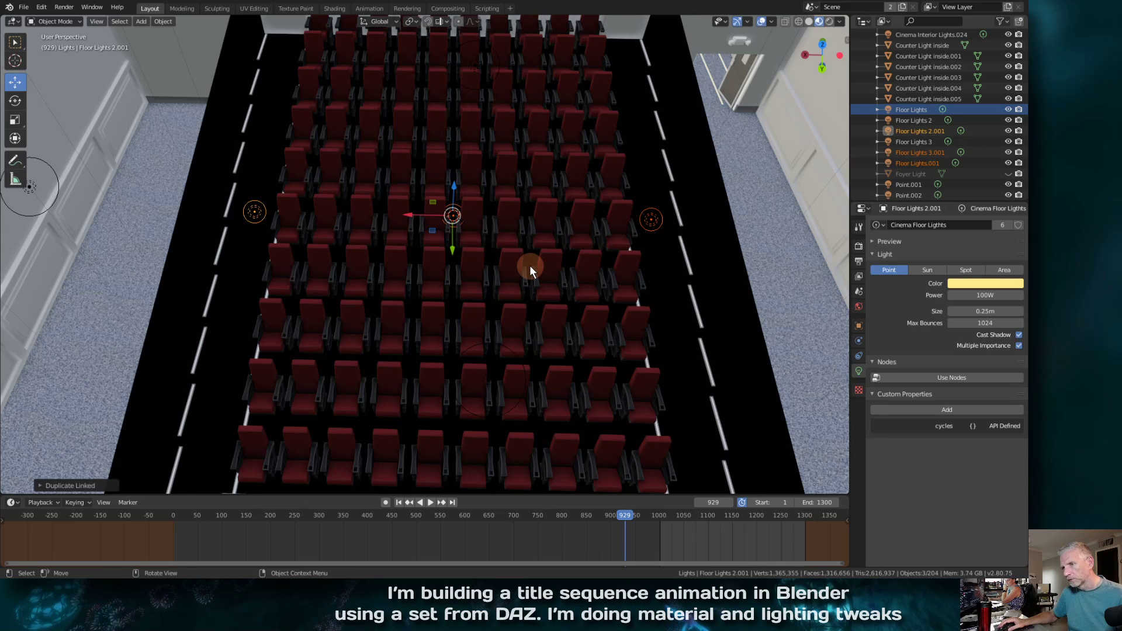
# Move the three duplicated floor lights along Y to the rear seat rows and raise them along Z
pyautogui.press('g')
pyautogui.press('y')
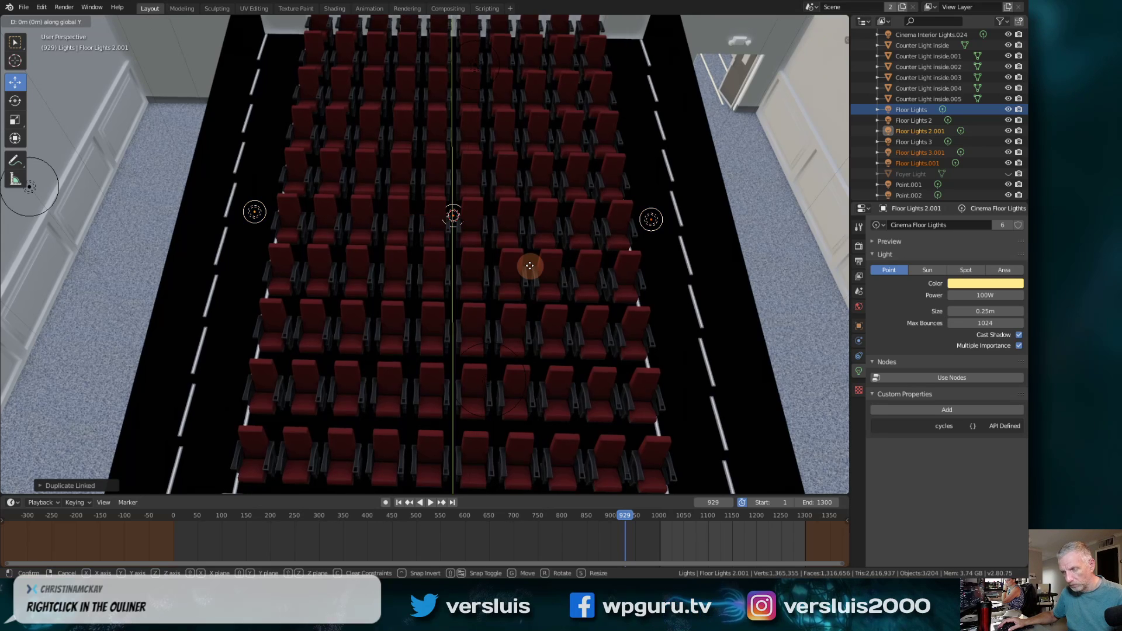
pyautogui.click(541, 157)
pyautogui.press('g')
pyautogui.press('z')
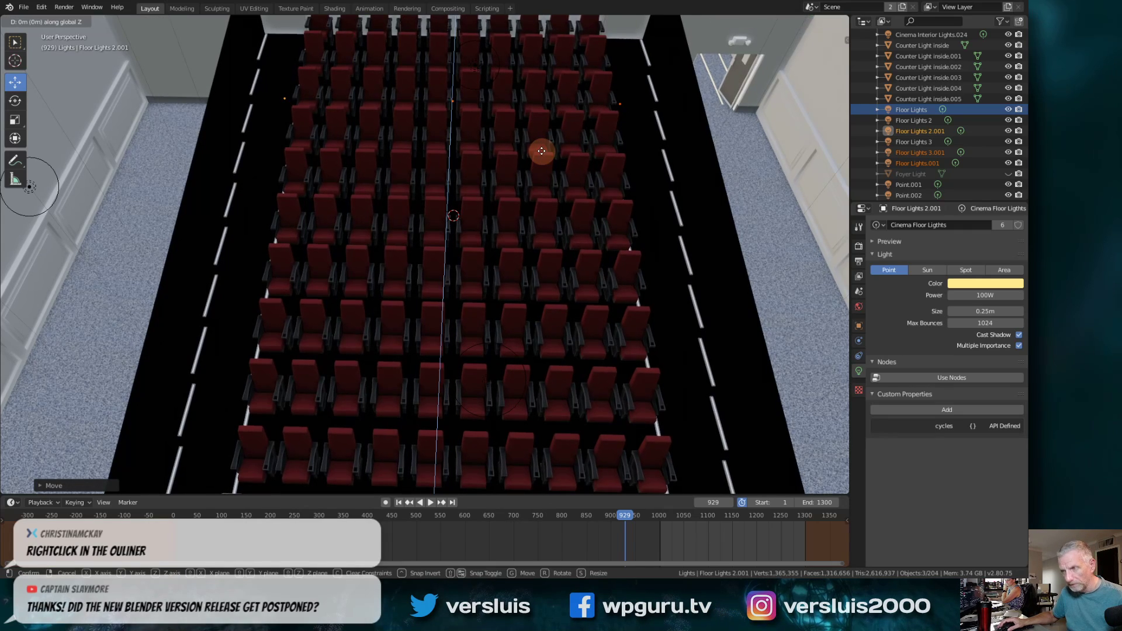
pyautogui.click(541, 119)
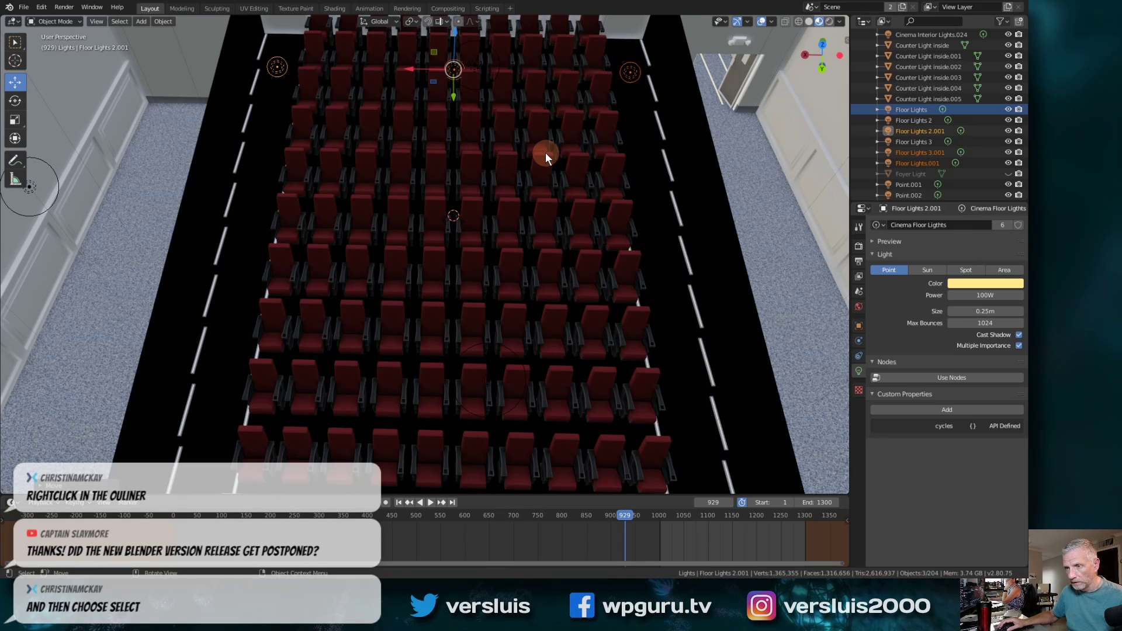
# Make another set of linked duplicates from the three rear floor lights, in place
pyautogui.hotkey('alt', 'd')
pyautogui.press('Escape')
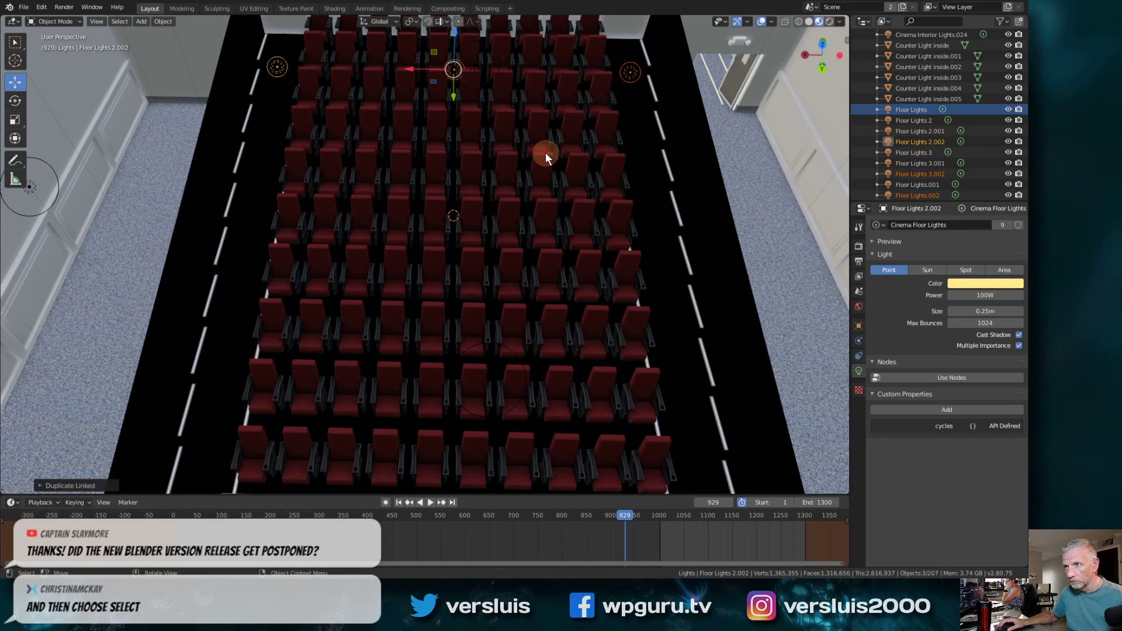
pyautogui.press('g')
pyautogui.press('x')
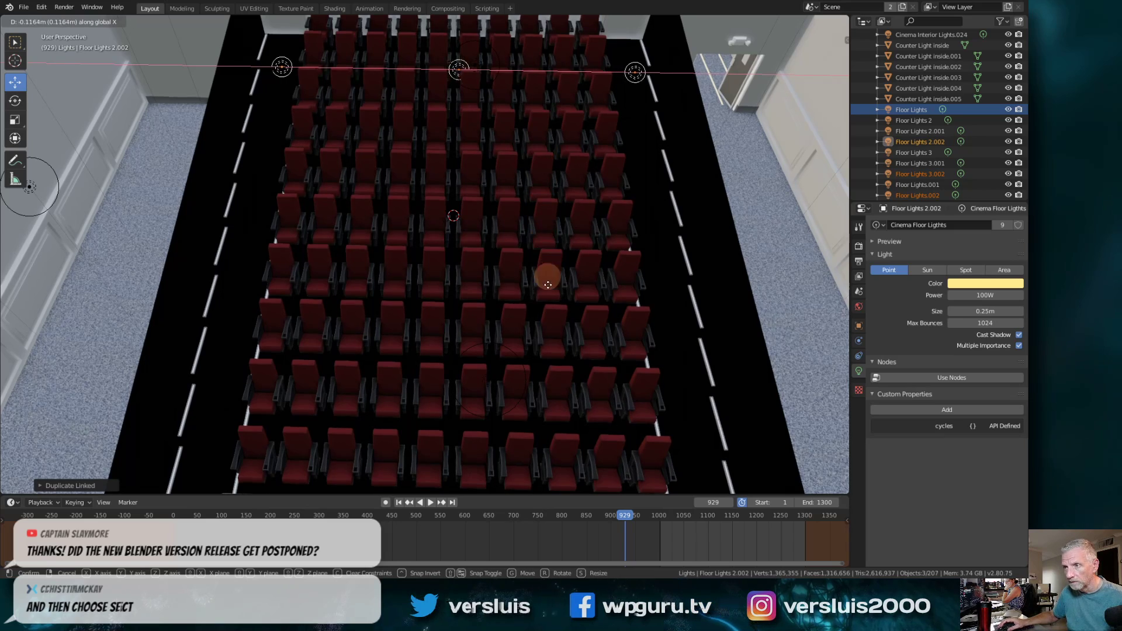
pyautogui.press('Escape')
# Move the new set of floor lights along Y to the front rows near the railing and lower it along Z
pyautogui.keyDown('shift'); pyautogui.moveTo(544, 293); pyautogui.dragTo(556, 202, button='middle'); pyautogui.keyUp('shift')
pyautogui.press('g')
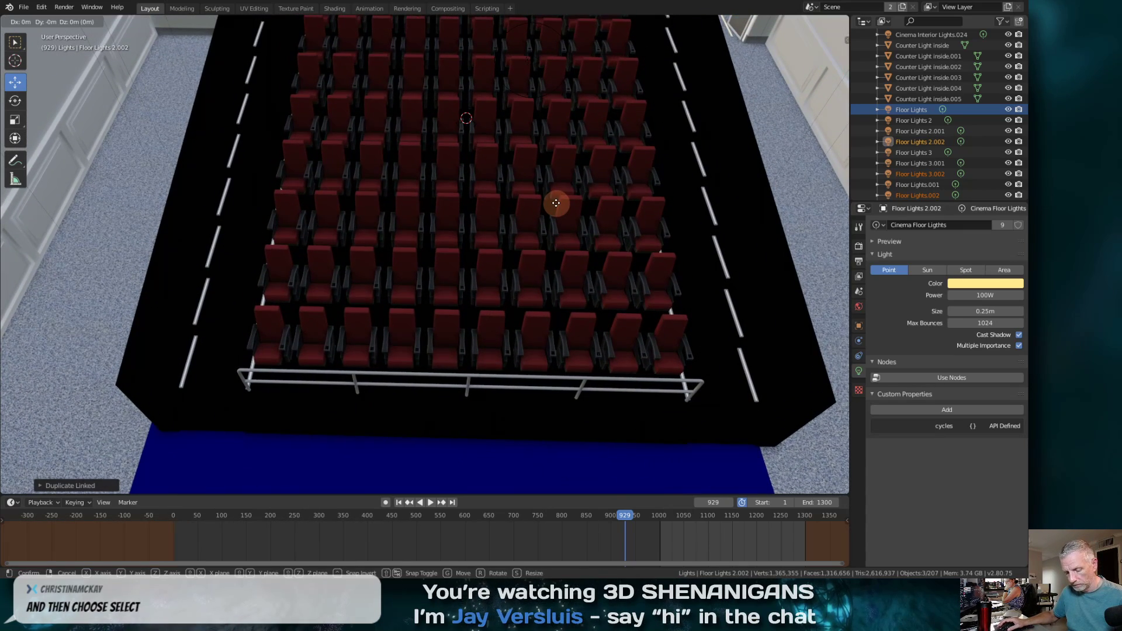
pyautogui.press('x')
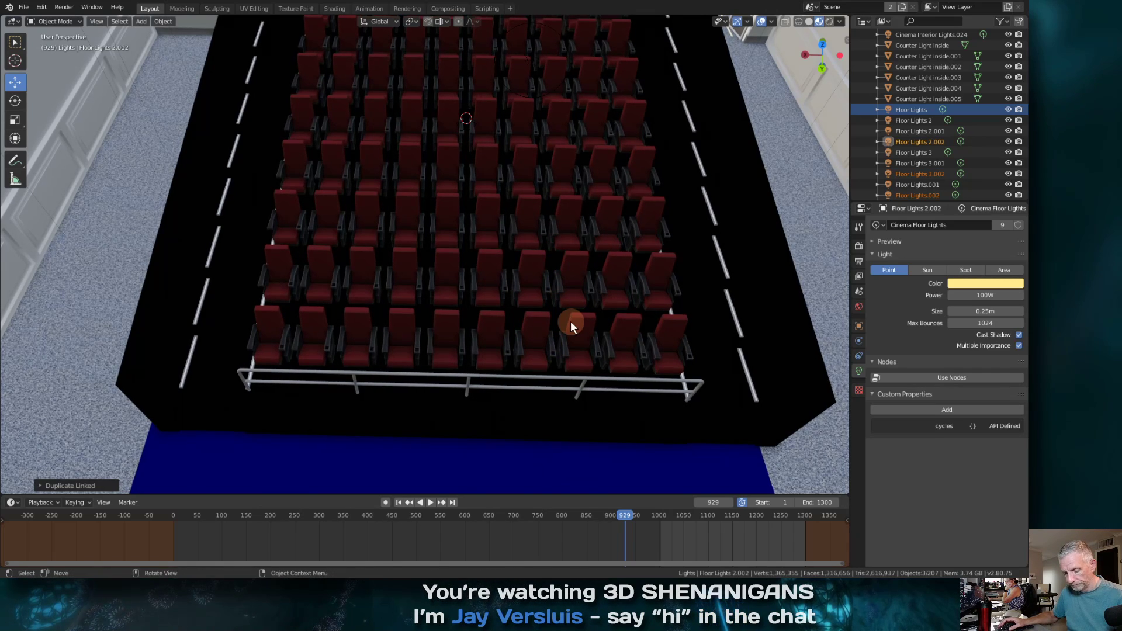
pyautogui.press('y')
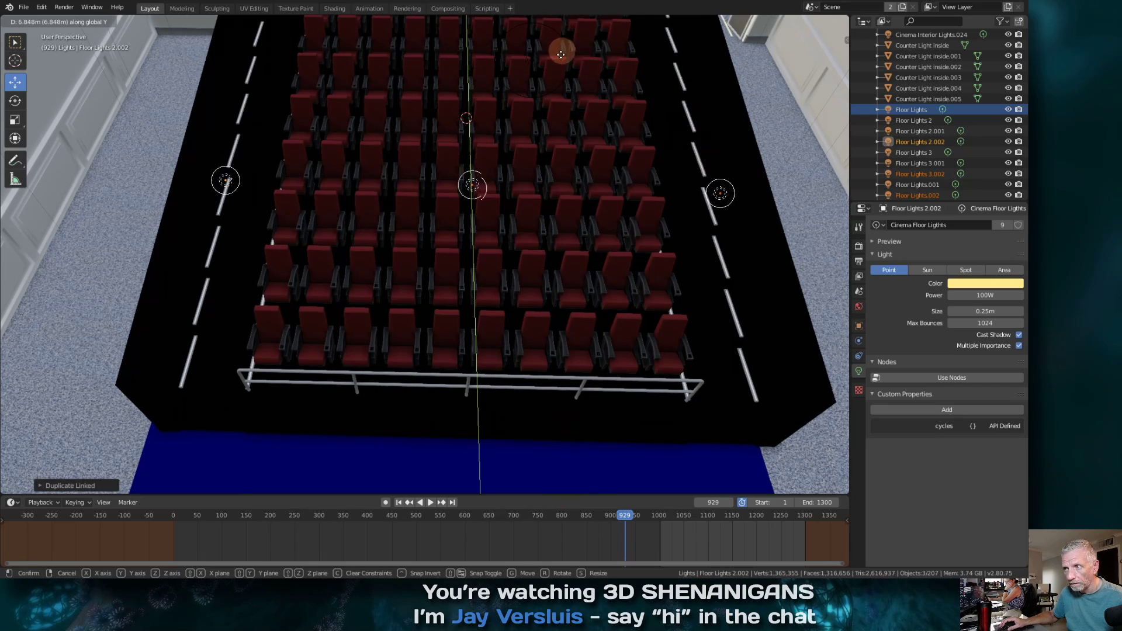
pyautogui.click(552, 130)
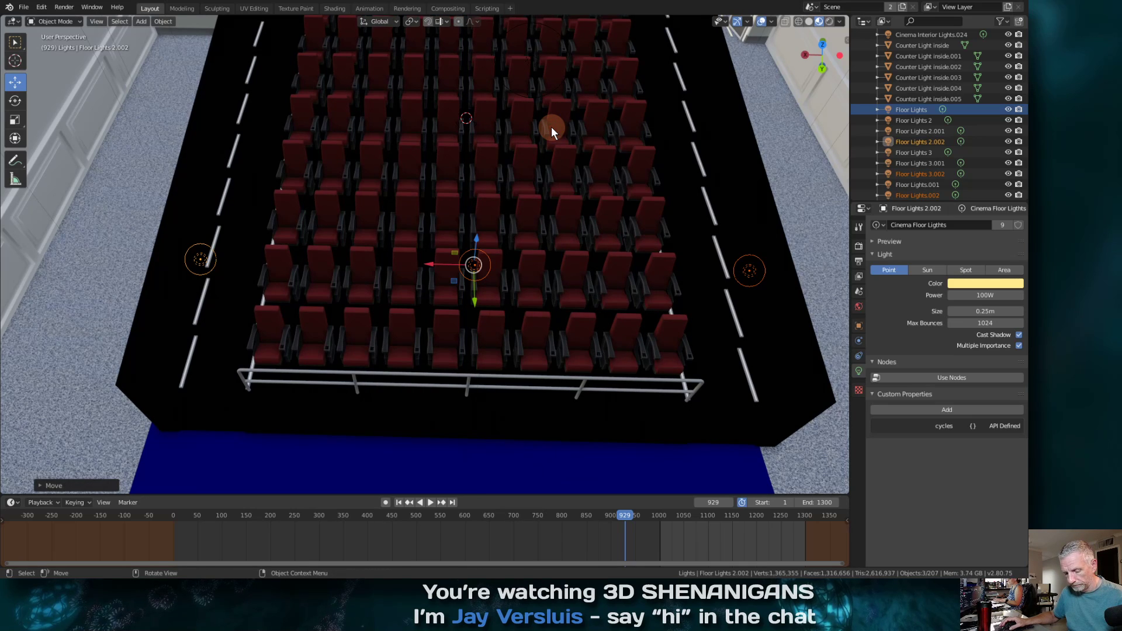
pyautogui.press('g')
pyautogui.press('z')
pyautogui.click(552, 198)
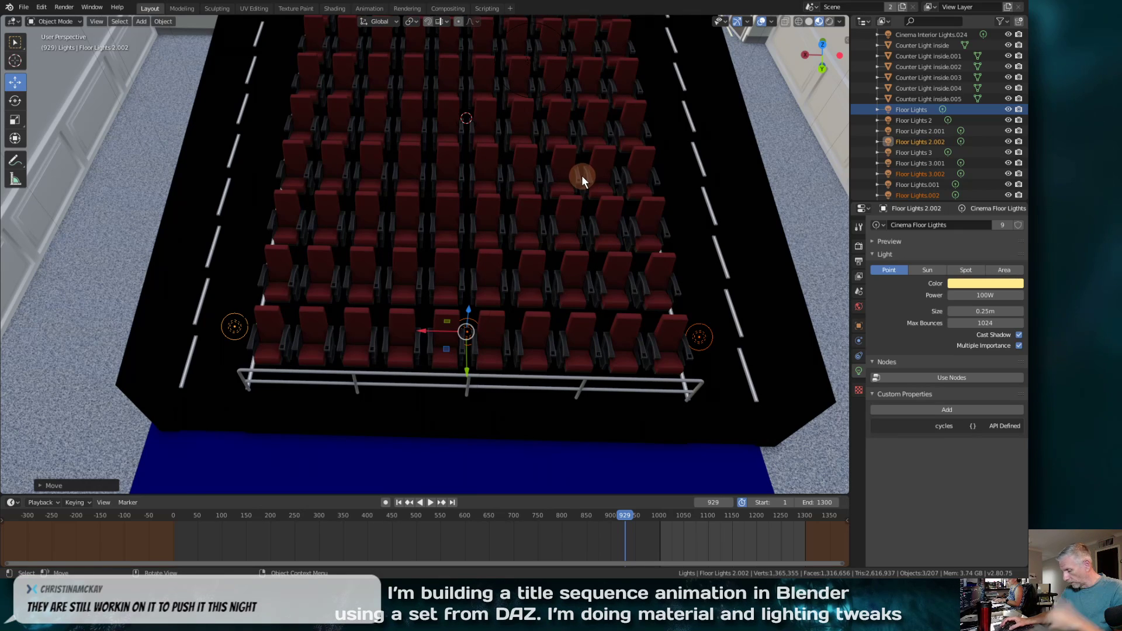
# Look through the camera, filter the outliner for "roo" and unhide the i13MOV_Roof object in the viewport
pyautogui.press('KP_0')
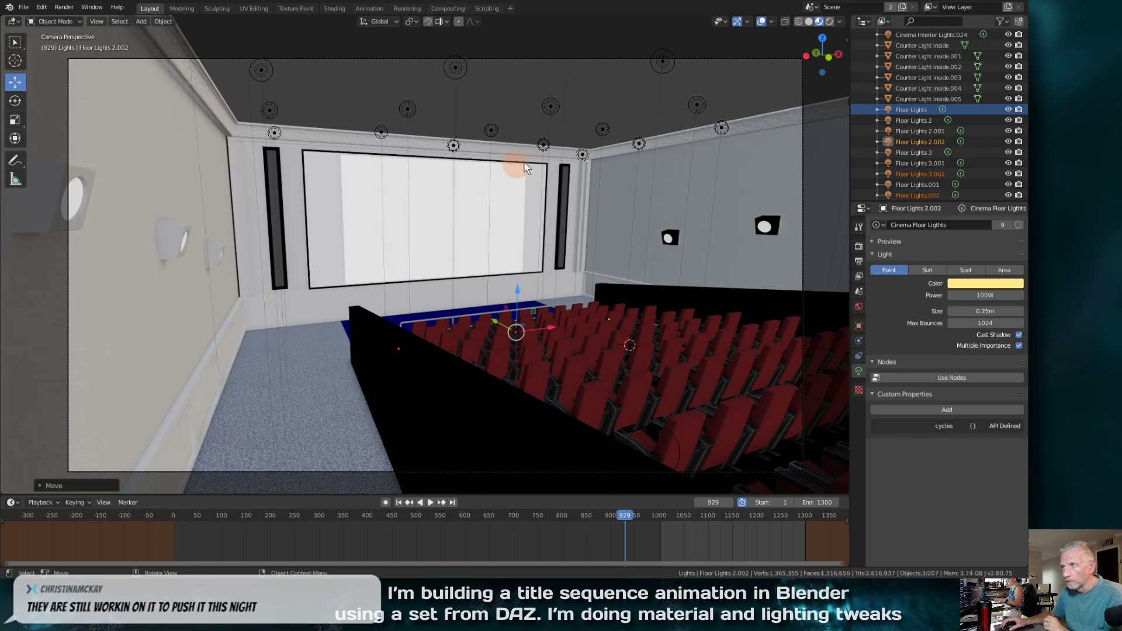
pyautogui.scroll(10, 950, 101)
pyautogui.scroll(6, 950, 101)
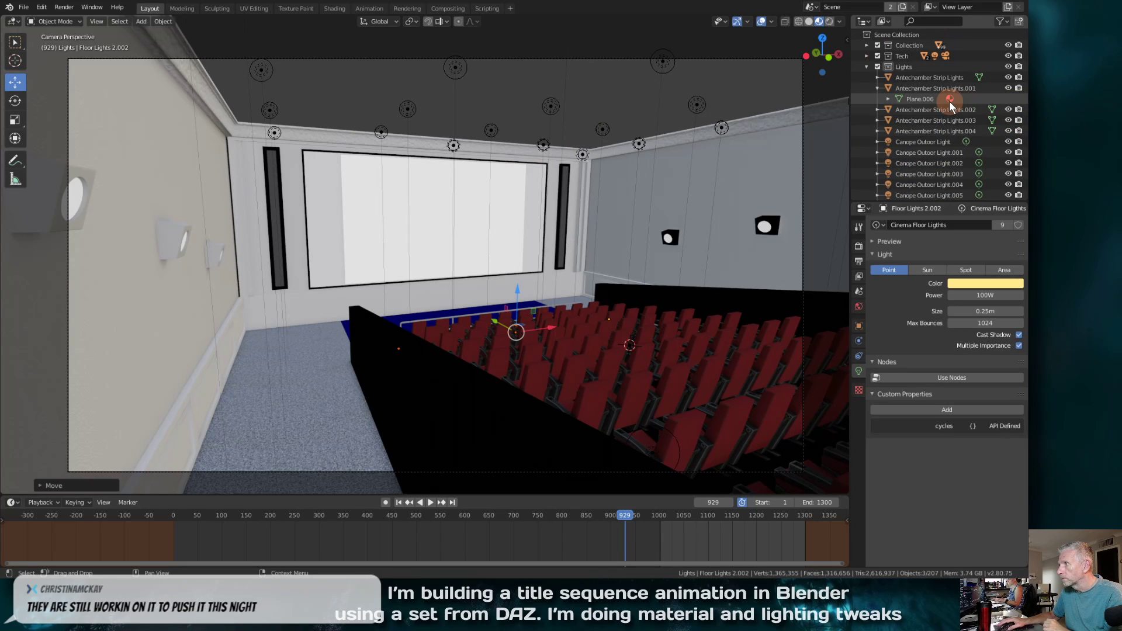
pyautogui.click(867, 45)
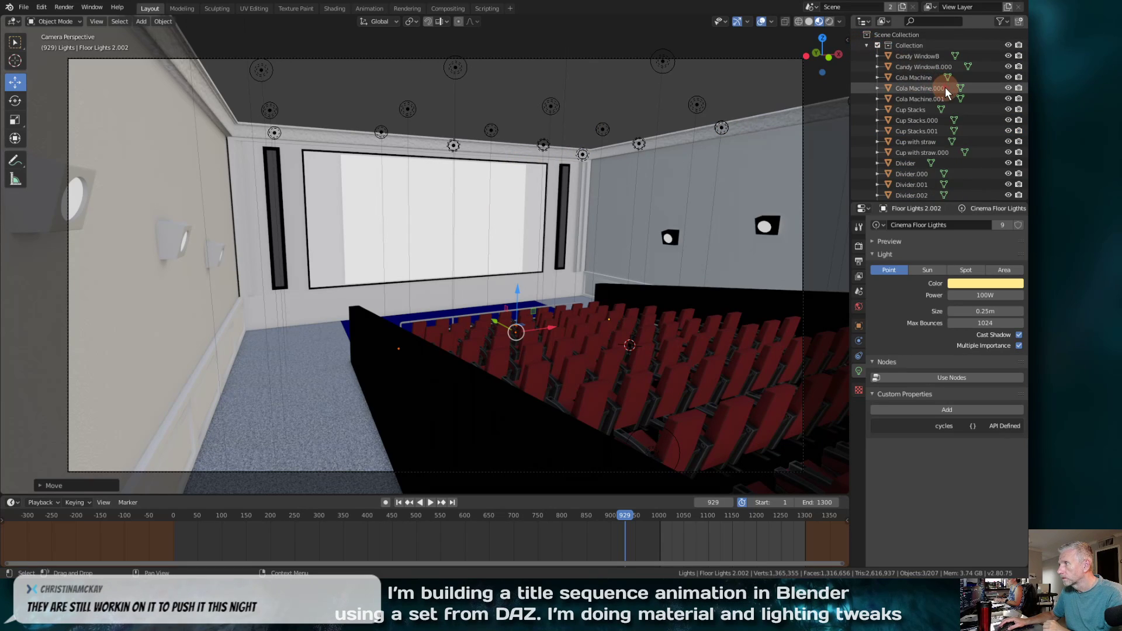
pyautogui.click(942, 23)
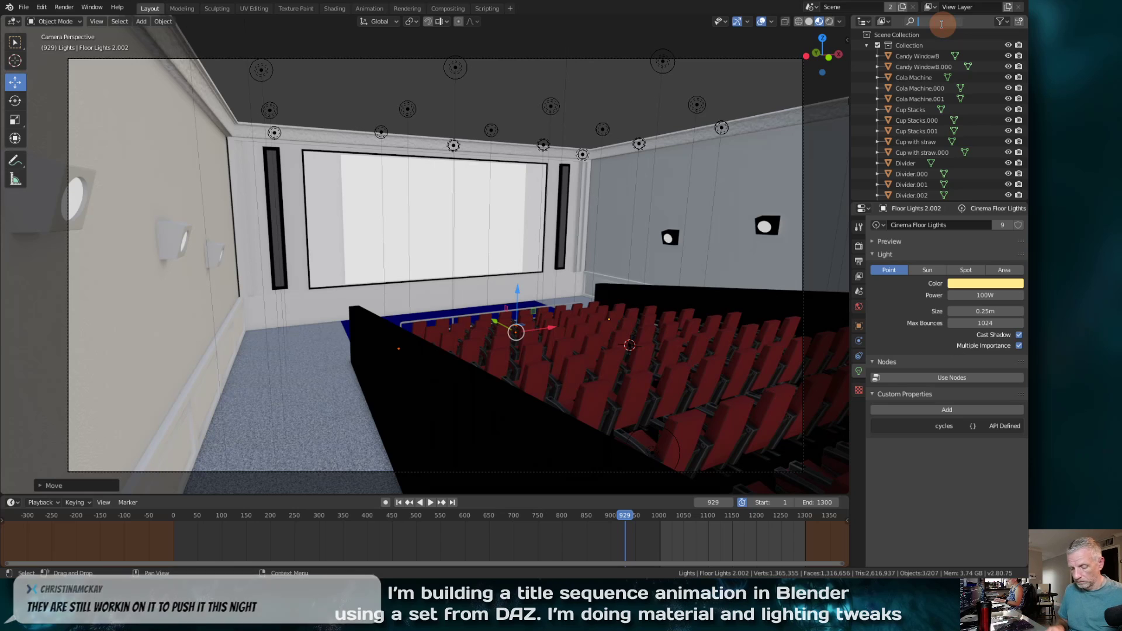
pyautogui.write('roo')
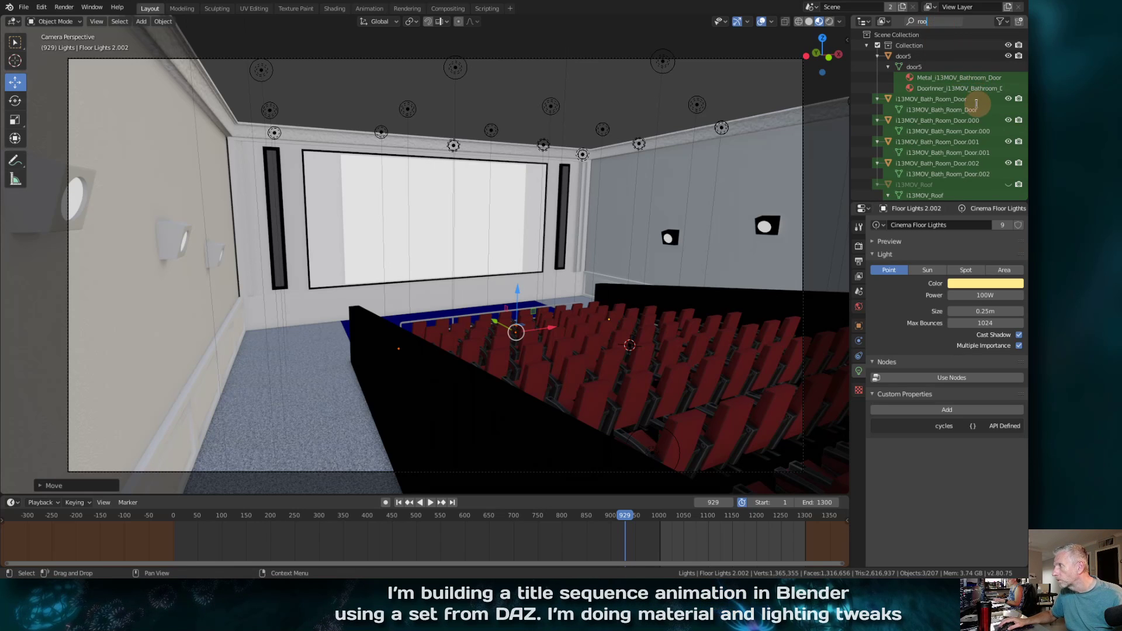
pyautogui.click(1013, 186)
pyautogui.click(1011, 185)
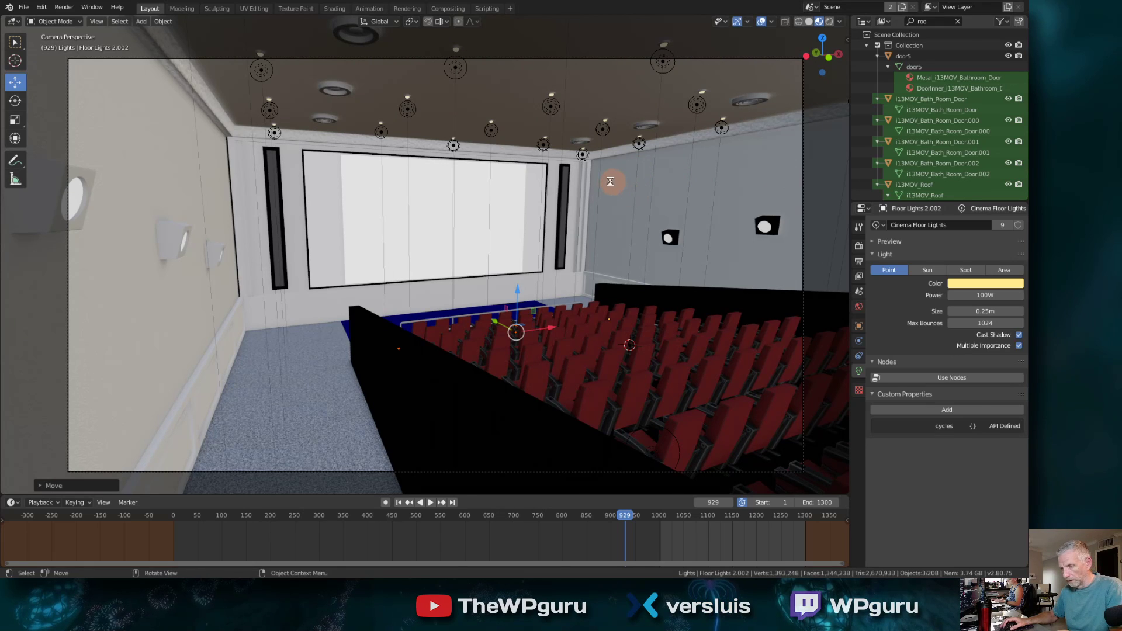
# Render frame 929 to check the auditorium lighting, and clear the outliner's search filter
pyautogui.press('F12')
pyautogui.moveTo(661, 13); pyautogui.dragTo(469, 29)
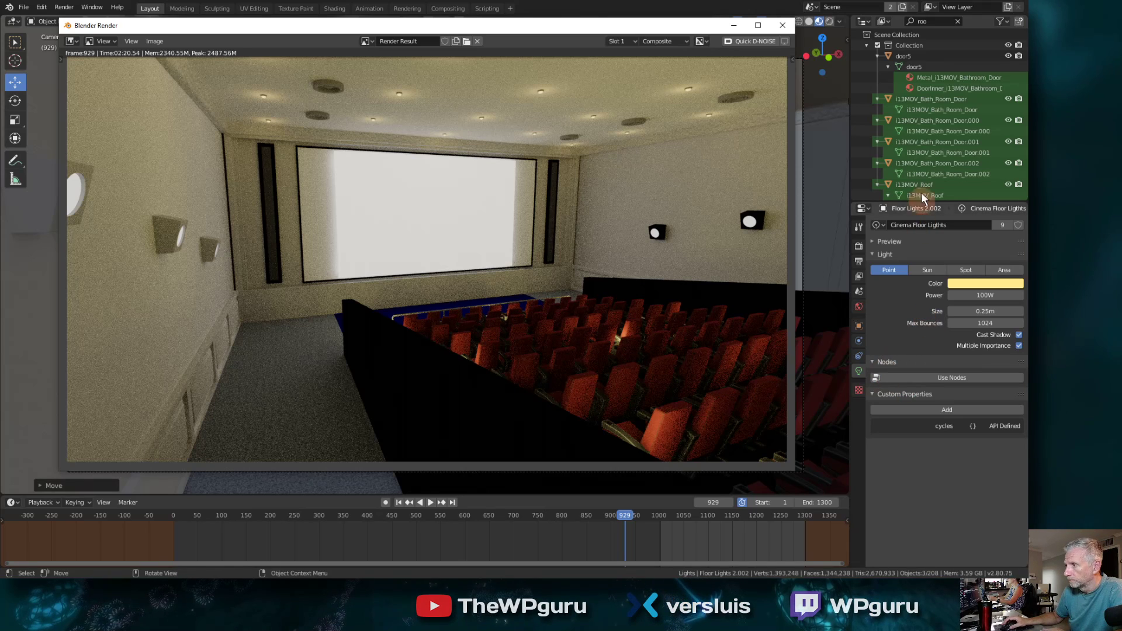
pyautogui.click(958, 21)
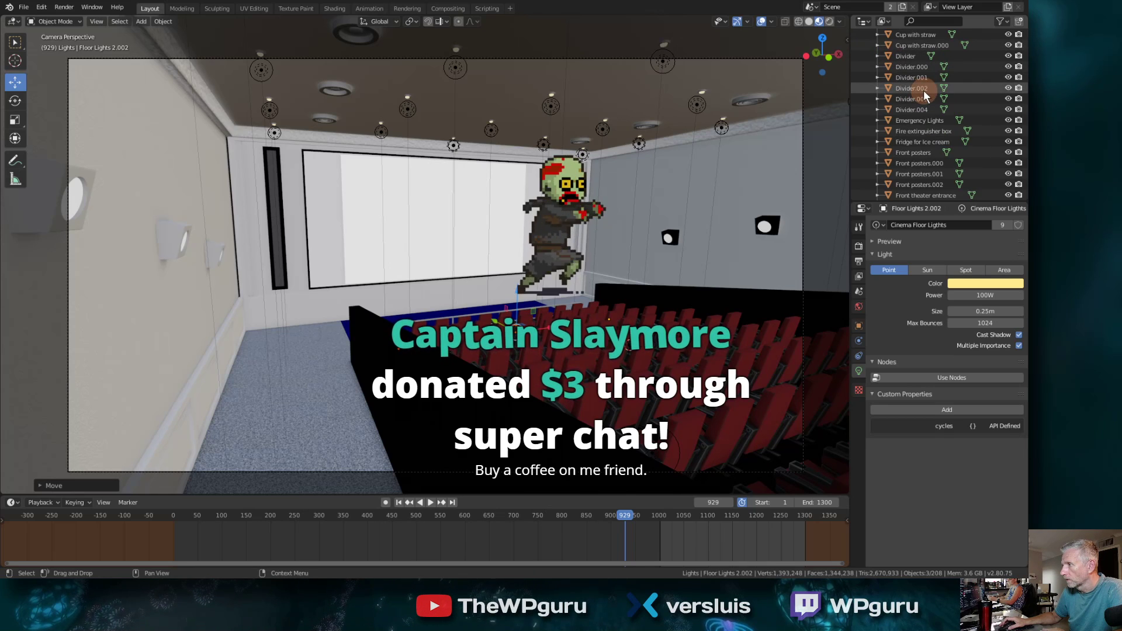
# Set the power of the shared Cinema Floor Lights data to 40 W
pyautogui.click(867, 44)
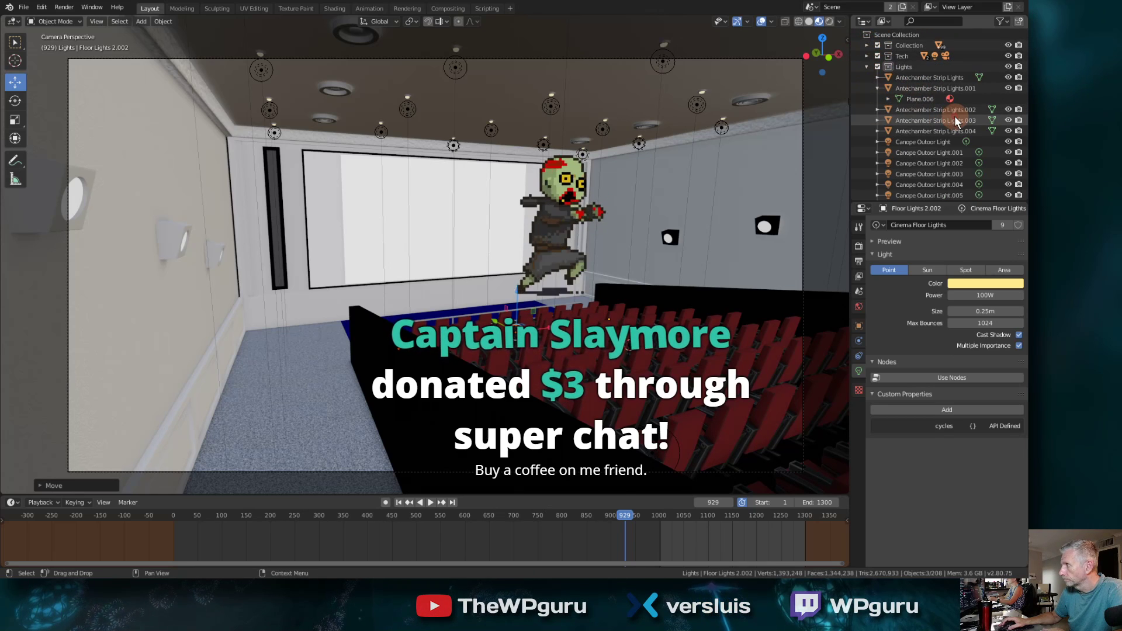
pyautogui.scroll(-10, 955, 115)
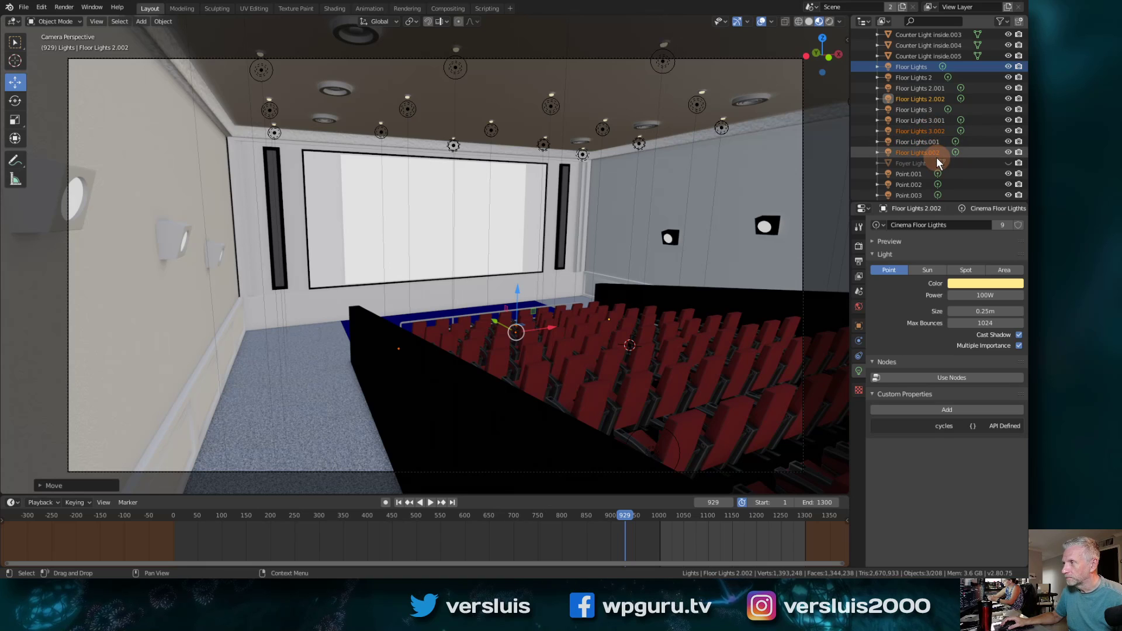
pyautogui.click(985, 295)
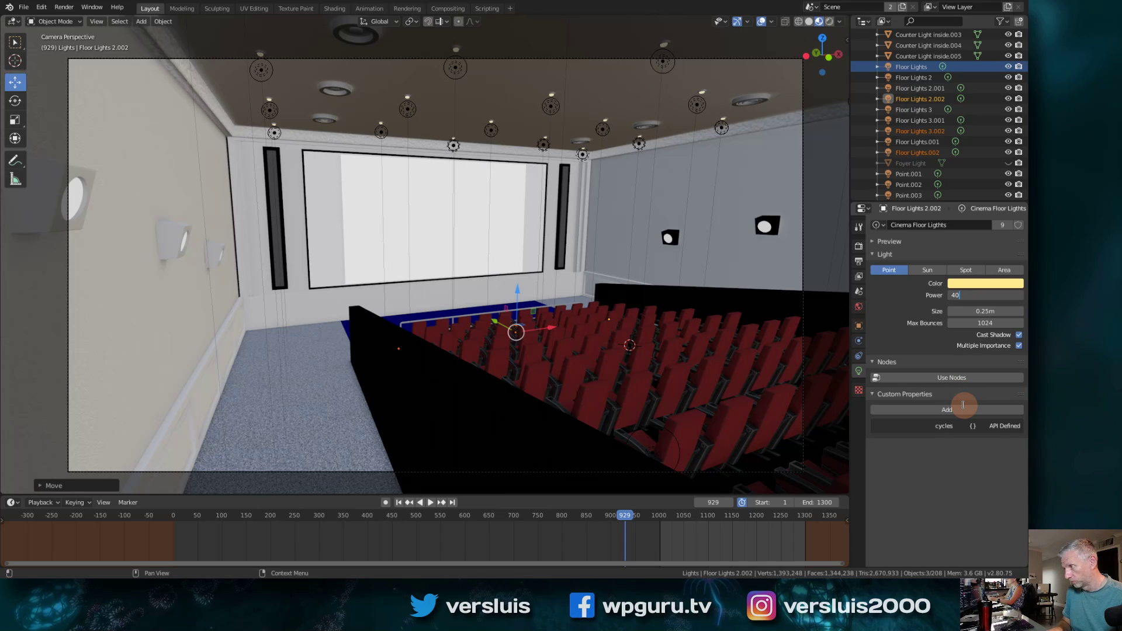
pyautogui.press('Return')
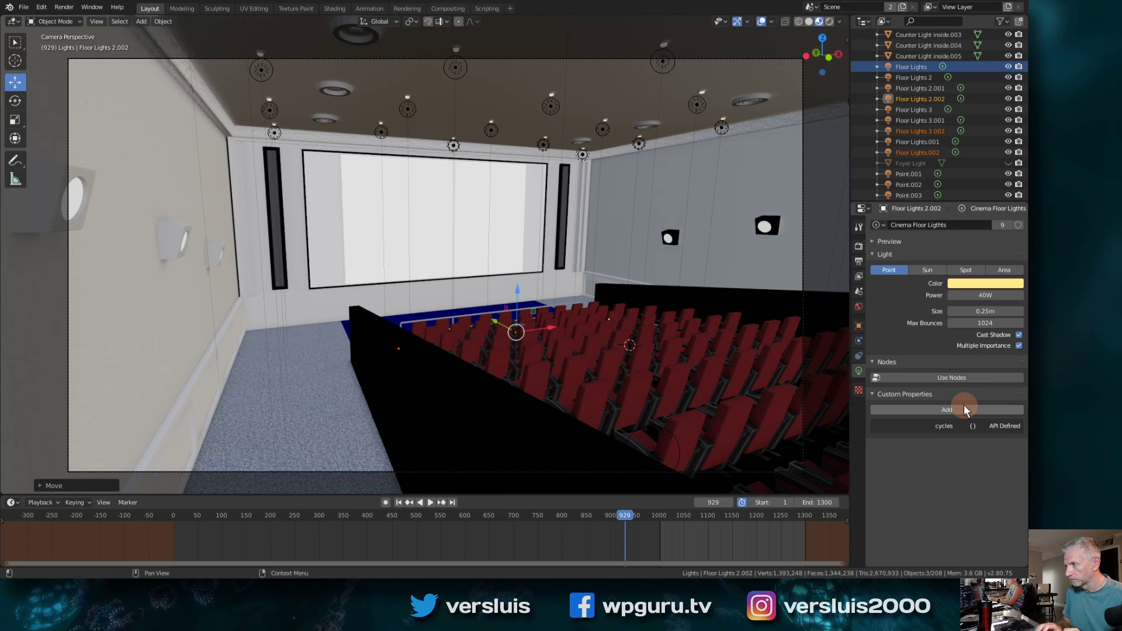
pyautogui.scroll(3, 963, 117)
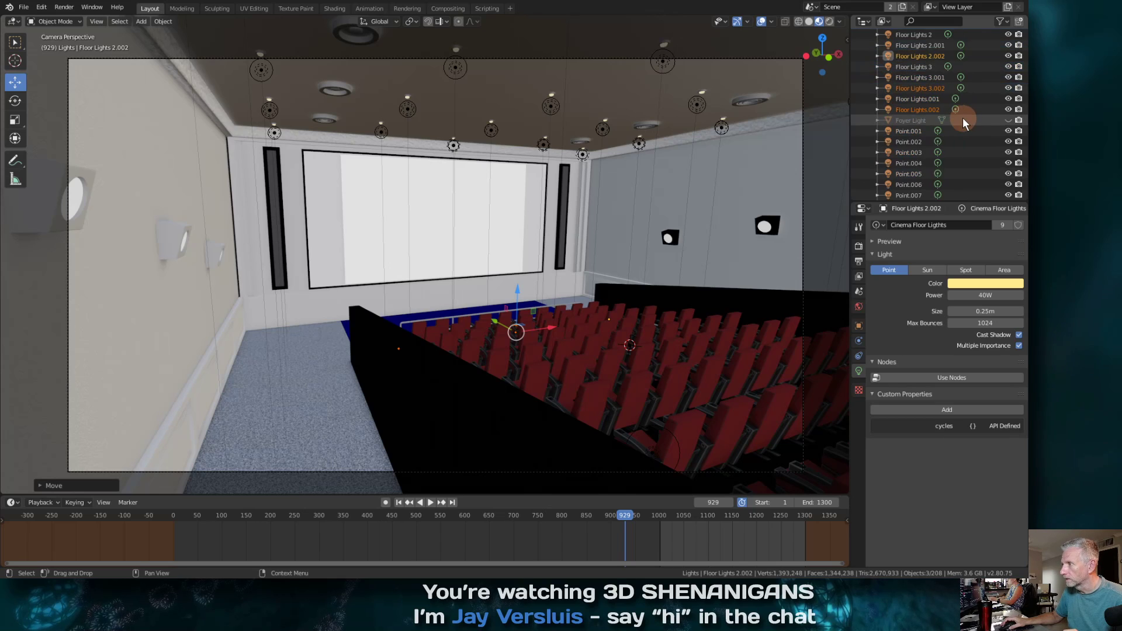
pyautogui.scroll(7, 963, 117)
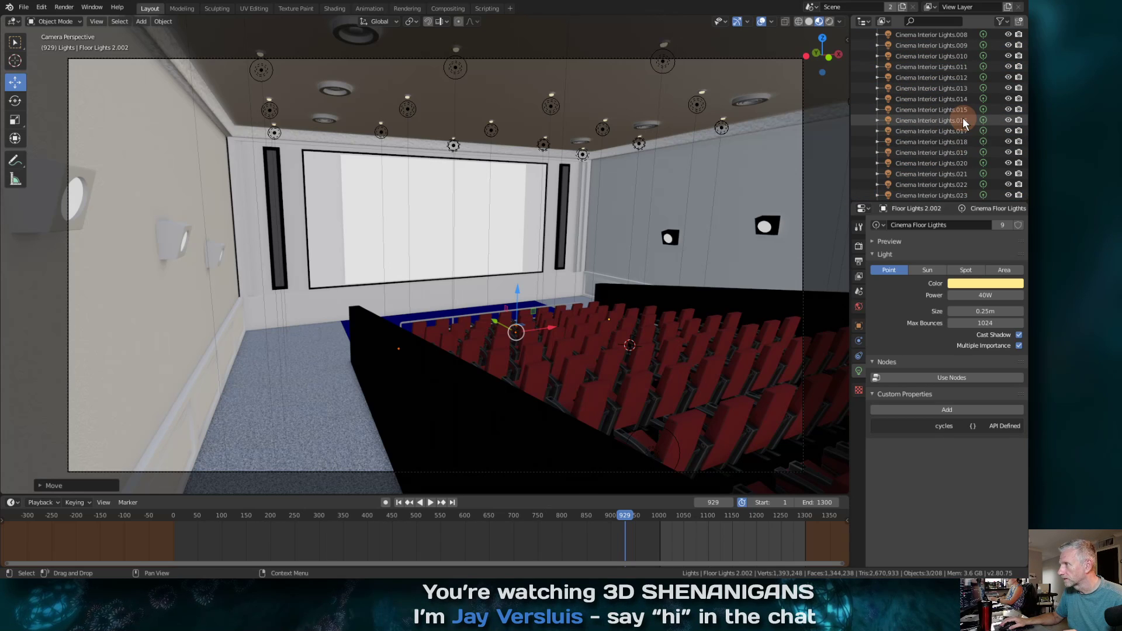
pyautogui.scroll(4, 963, 117)
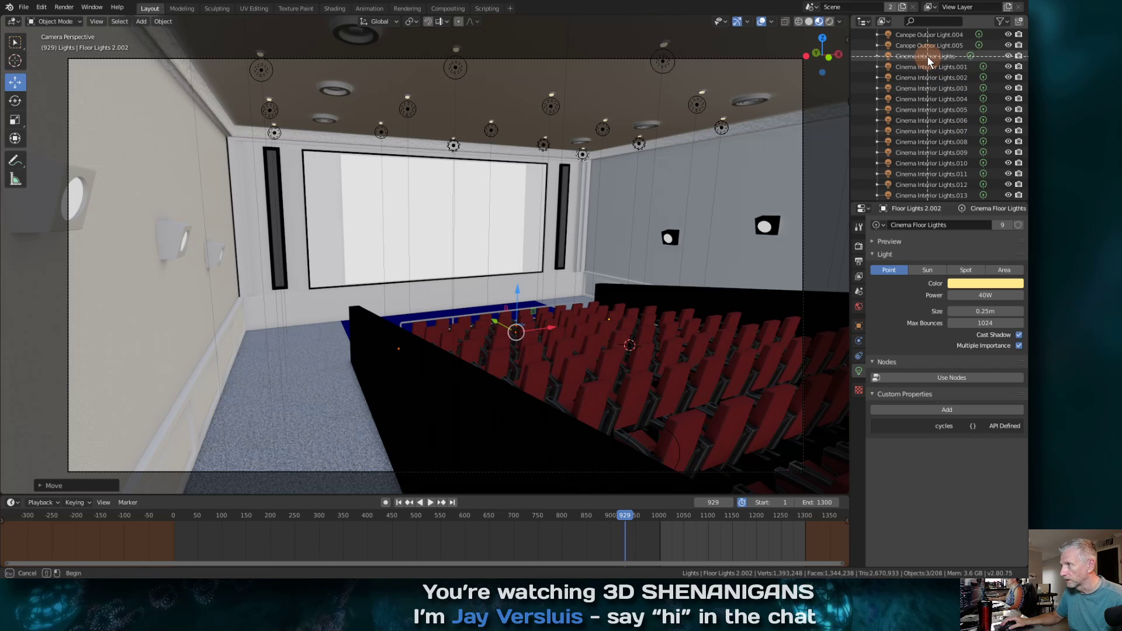
pyautogui.moveTo(927, 55); pyautogui.dragTo(953, 195)
pyautogui.scroll(-6, 957, 156)
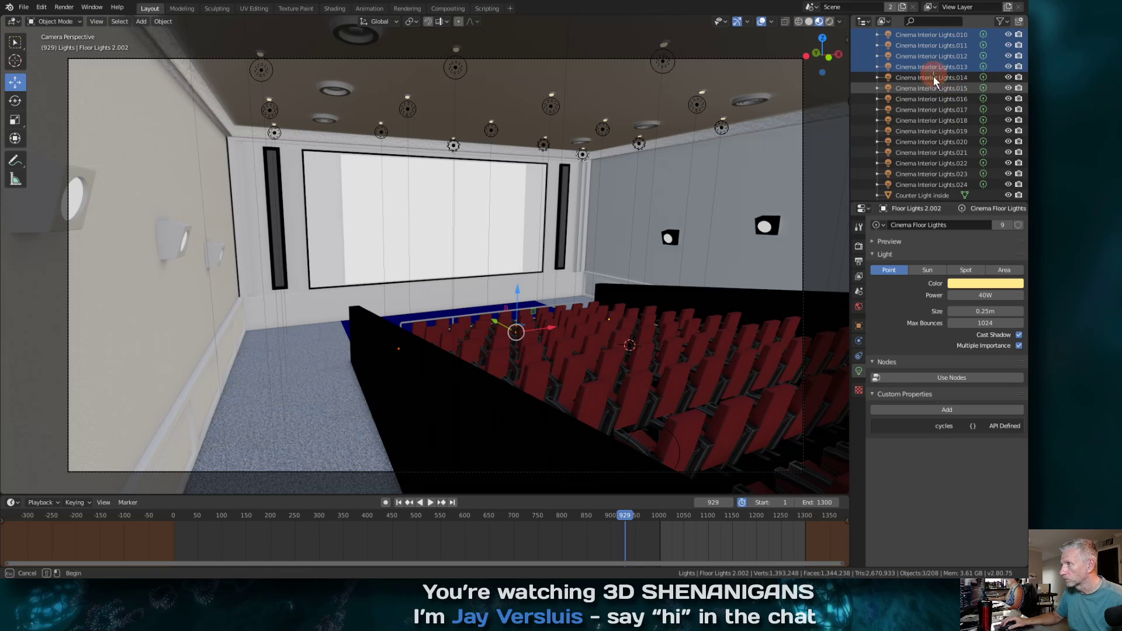
pyautogui.moveTo(934, 72); pyautogui.dragTo(959, 186)
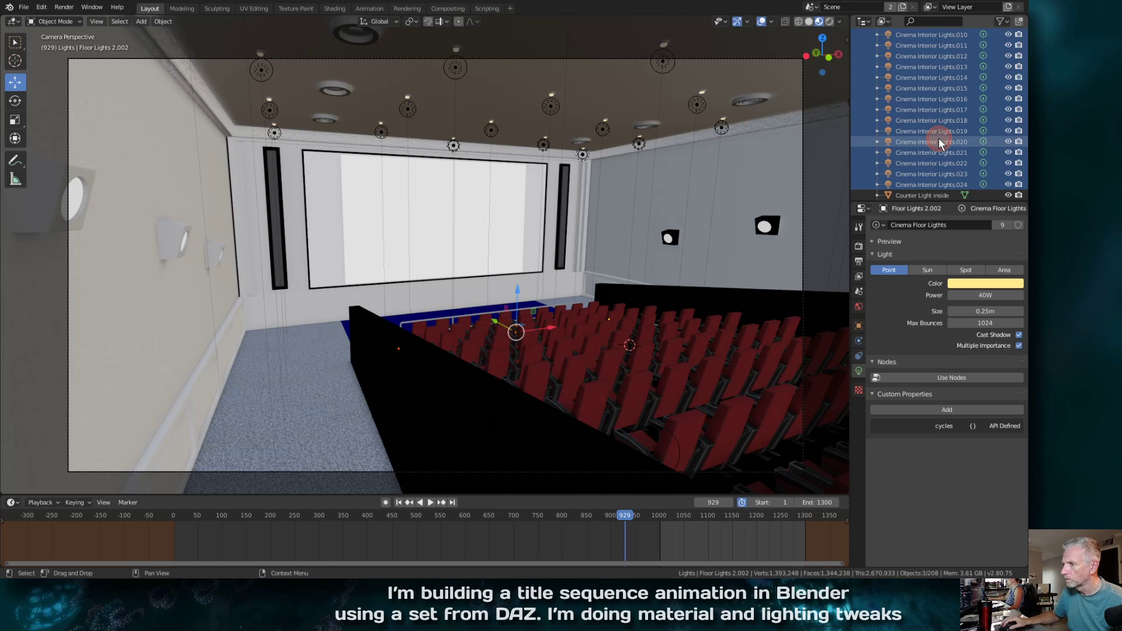
pyautogui.click(939, 142)
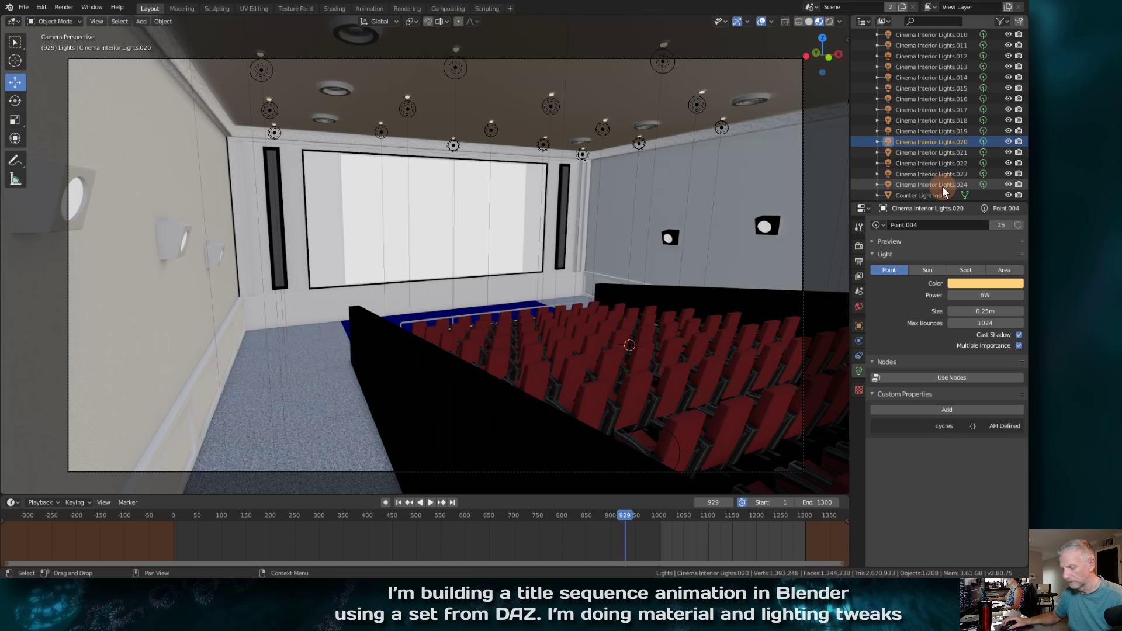
# Select all the Cinema Interior Lights, from the unnumbered one through .024, and delete them from the scene
pyautogui.moveTo(943, 186); pyautogui.dragTo(912, 33)
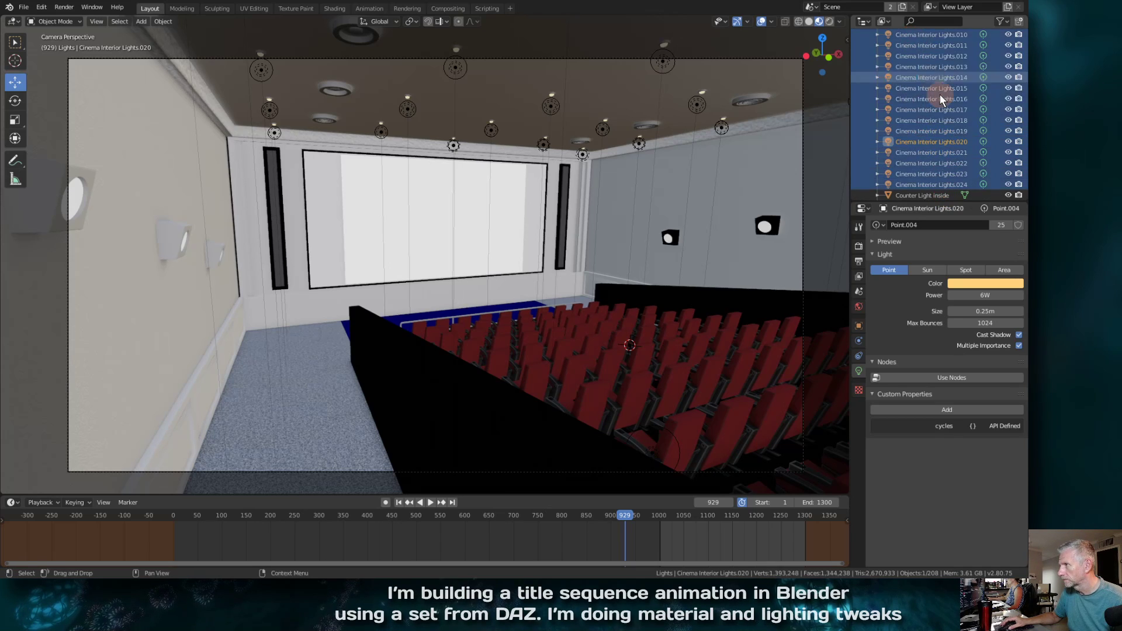
pyautogui.scroll(5, 940, 95)
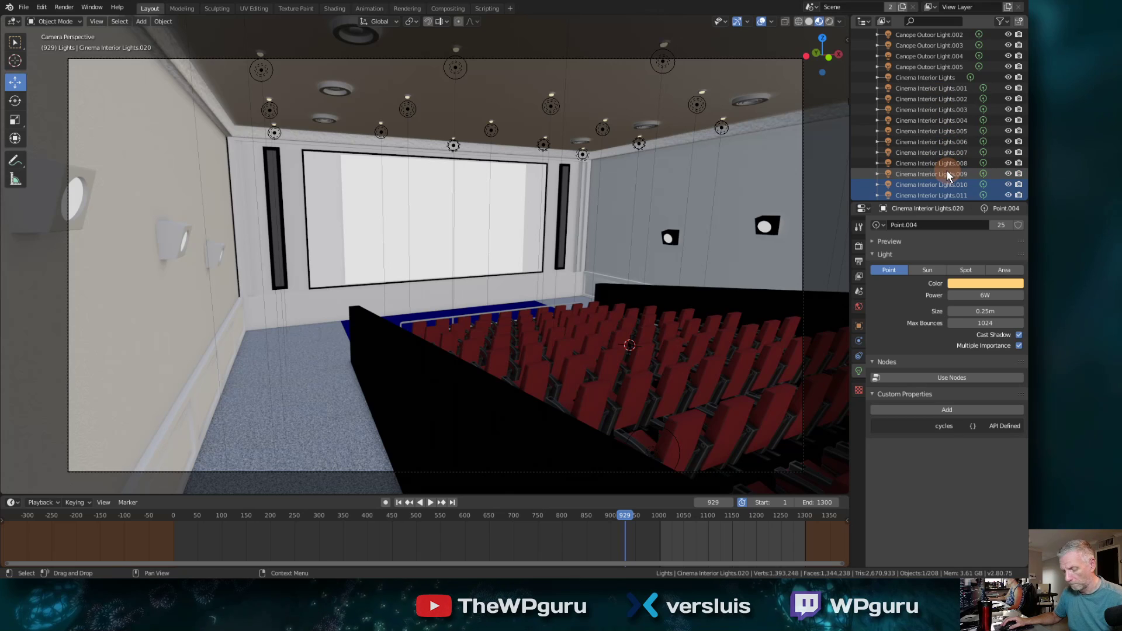
pyautogui.press('b')
pyautogui.moveTo(946, 176); pyautogui.dragTo(913, 75)
pyautogui.rightClick(914, 75)
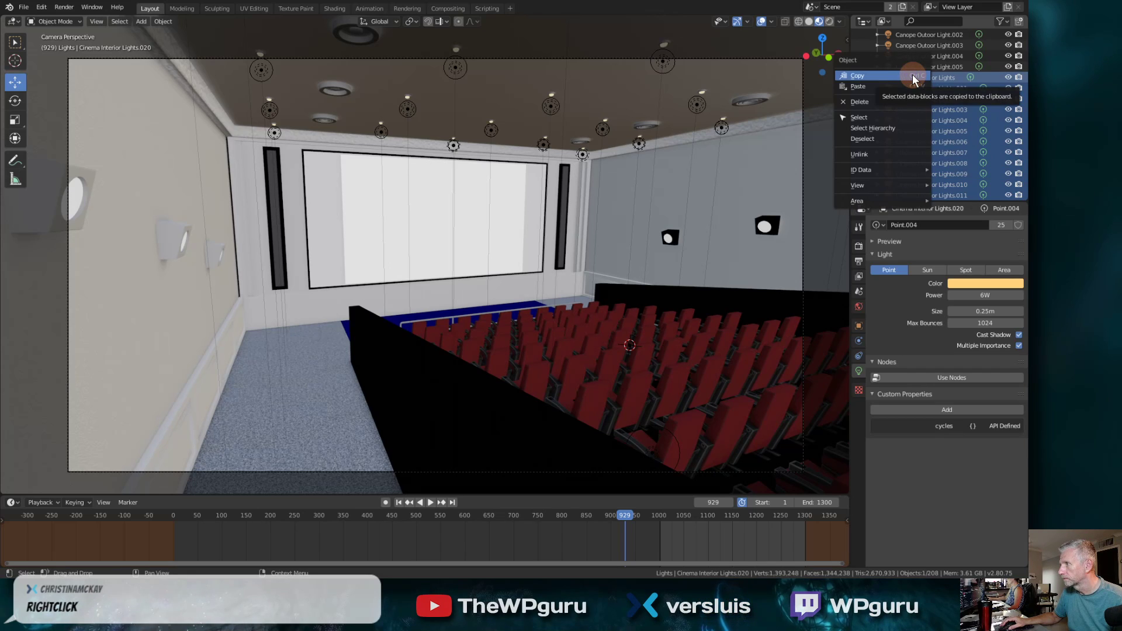
pyautogui.click(907, 115)
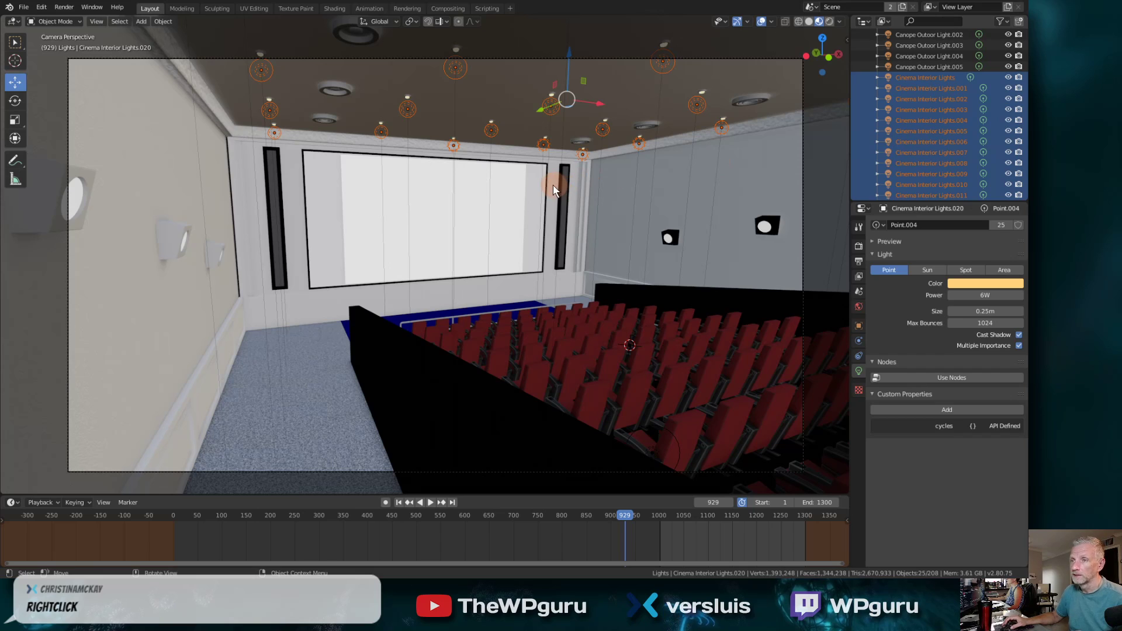
pyautogui.press('x')
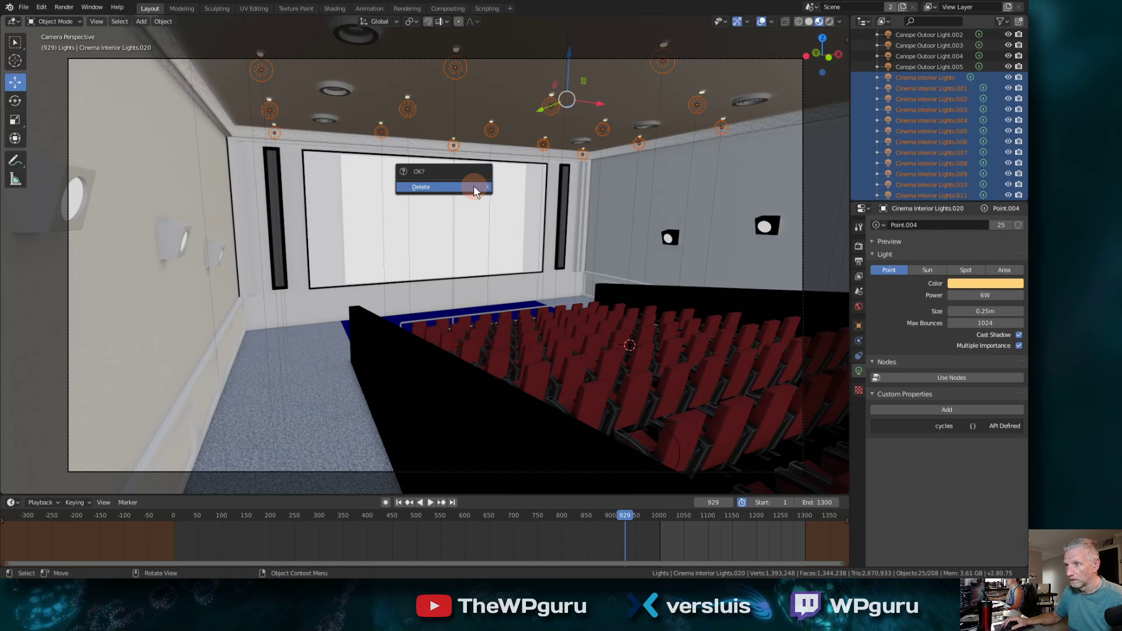
pyautogui.click(474, 186)
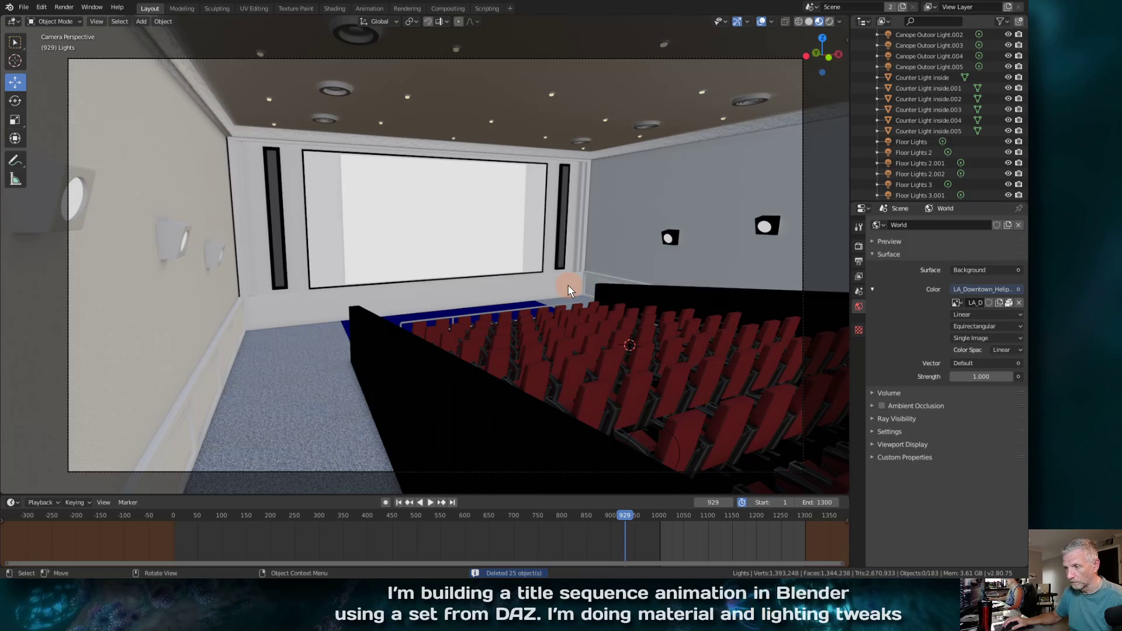
# Find the i13MOV_Roof object by filtering for "roof", move it into a new collection named Walls, and clear the filter
pyautogui.moveTo(564, 235); pyautogui.dragTo(686, 252, button='middle')
pyautogui.scroll(-5, 684, 255)
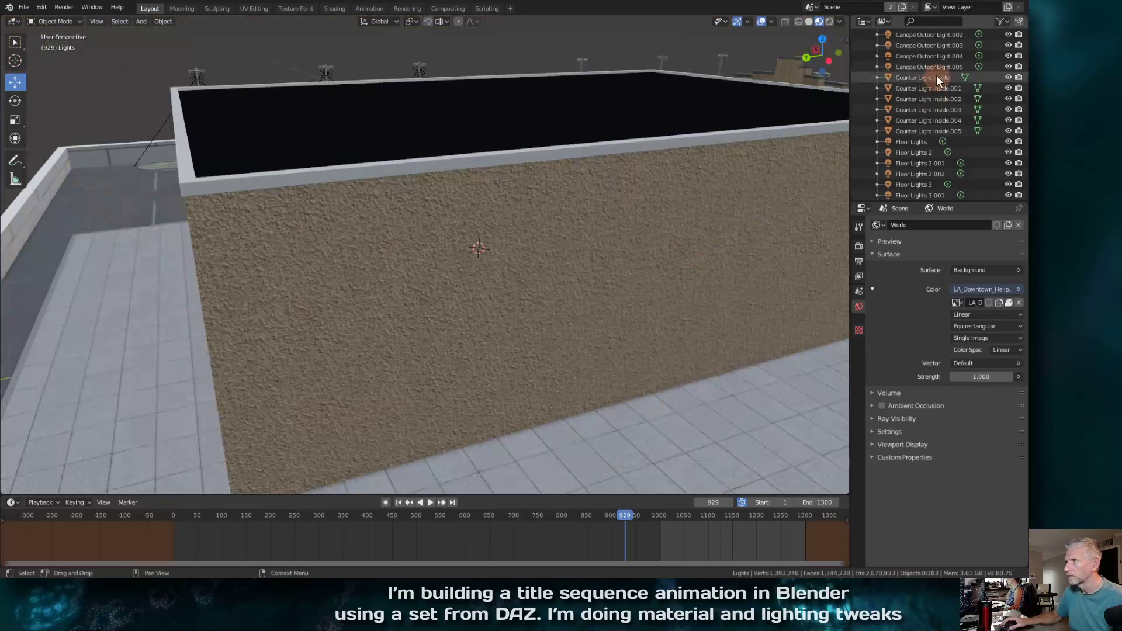
pyautogui.click(935, 21)
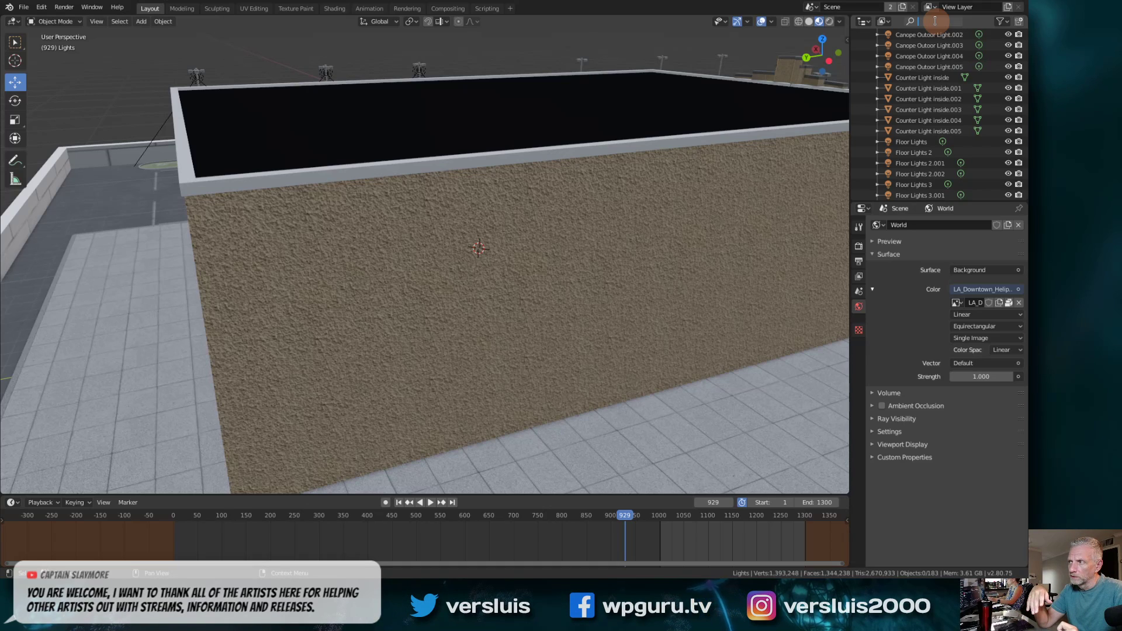
pyautogui.write('roof')
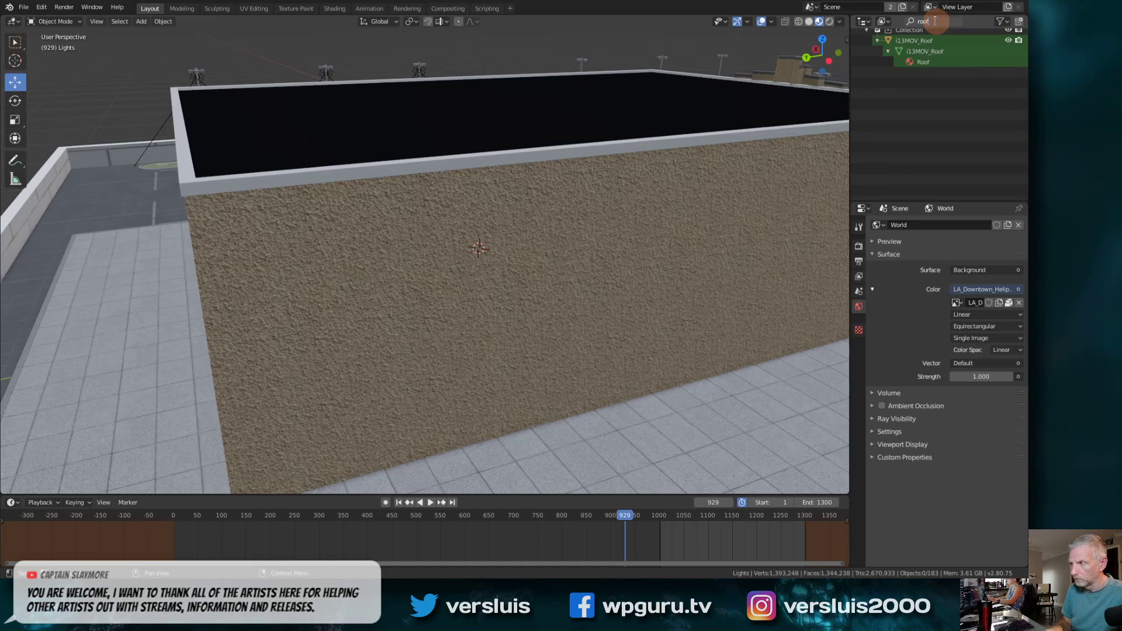
pyautogui.press('Return')
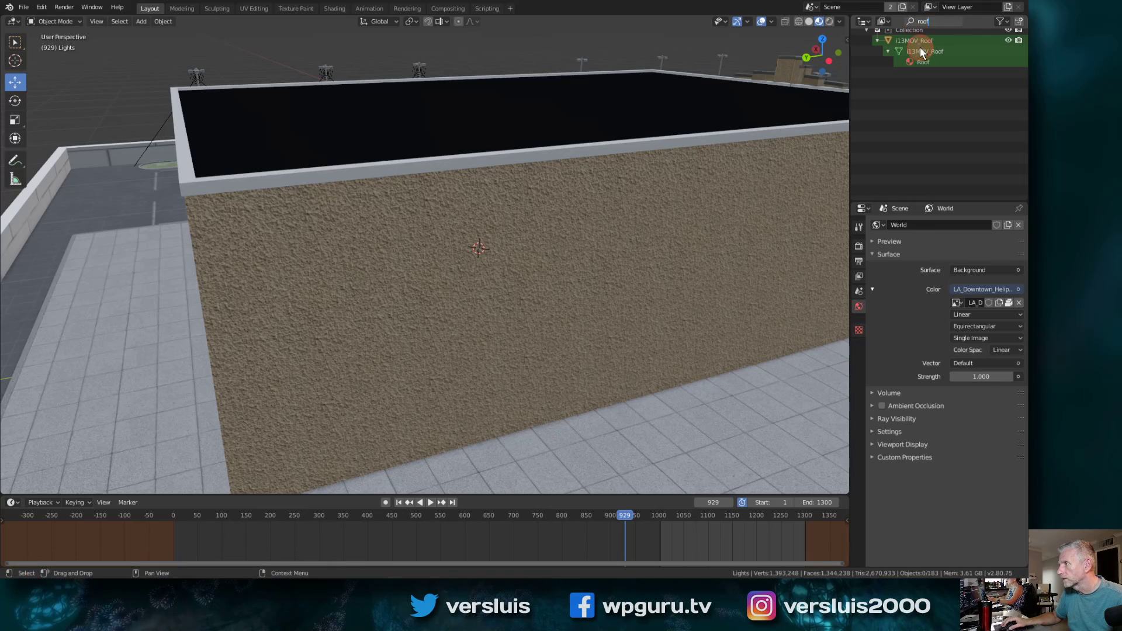
pyautogui.click(914, 57)
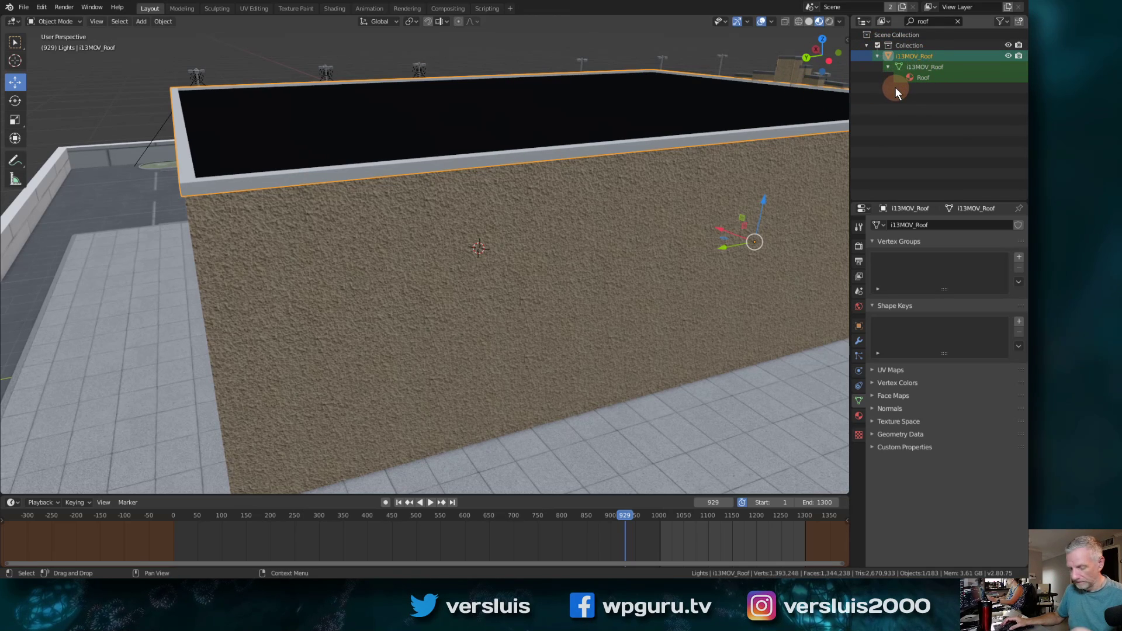
pyautogui.press('m')
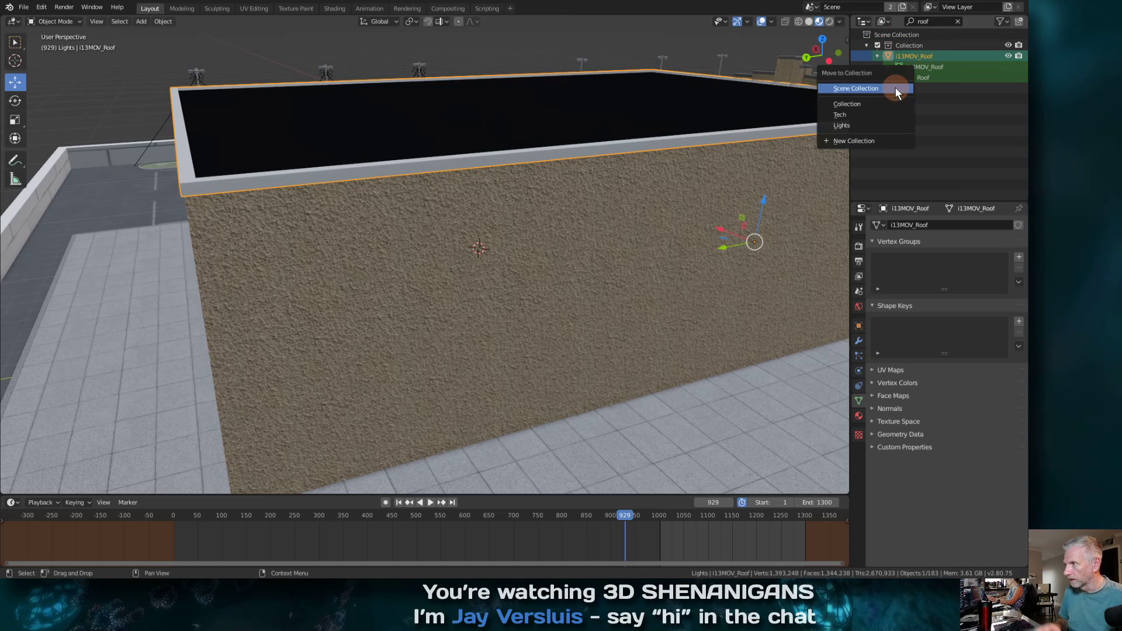
pyautogui.click(889, 141)
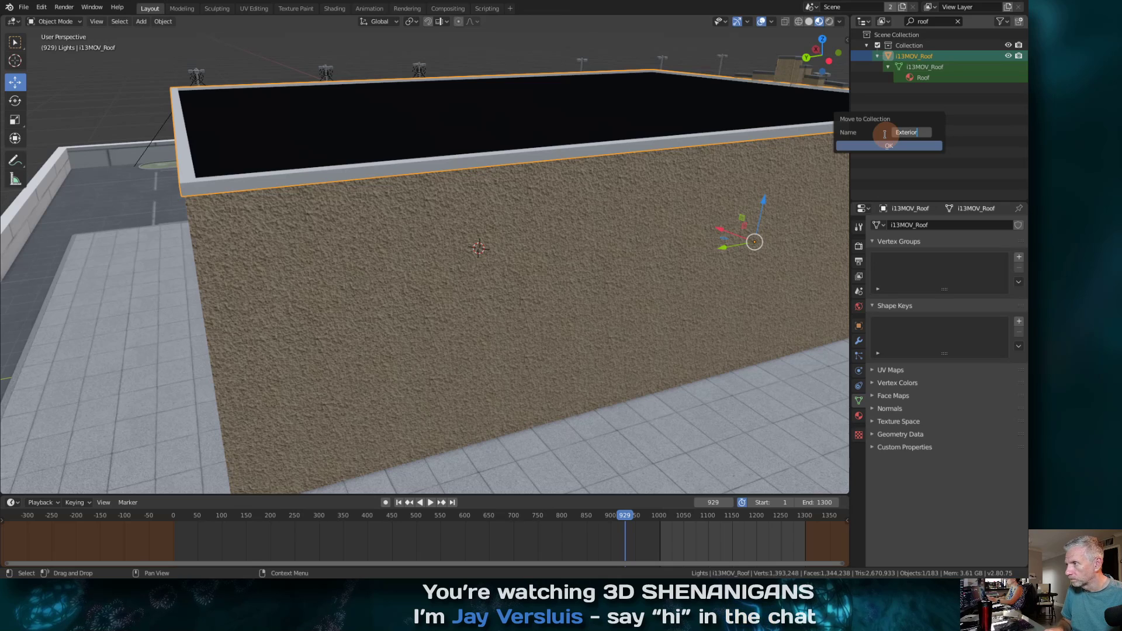
pyautogui.write('Walls')
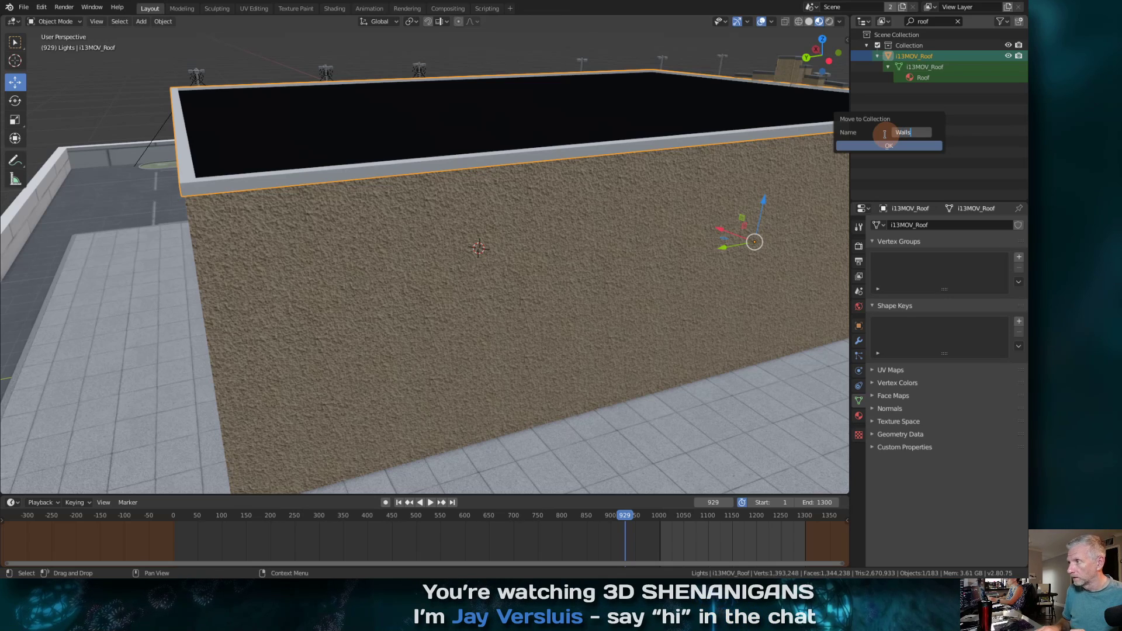
pyautogui.press('Return')
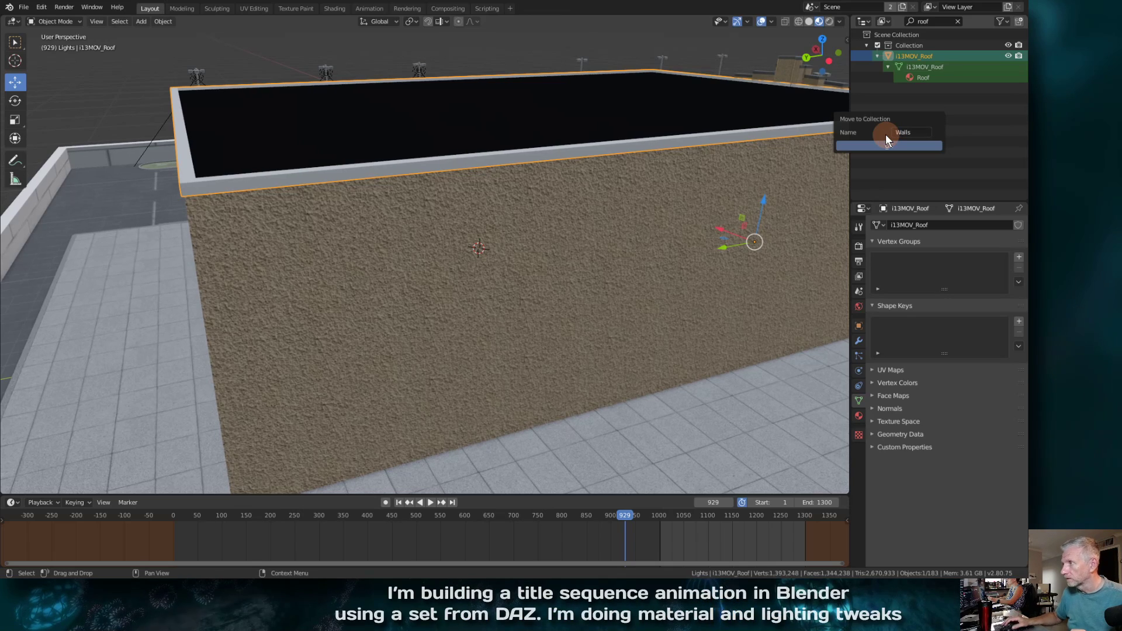
pyautogui.click(890, 146)
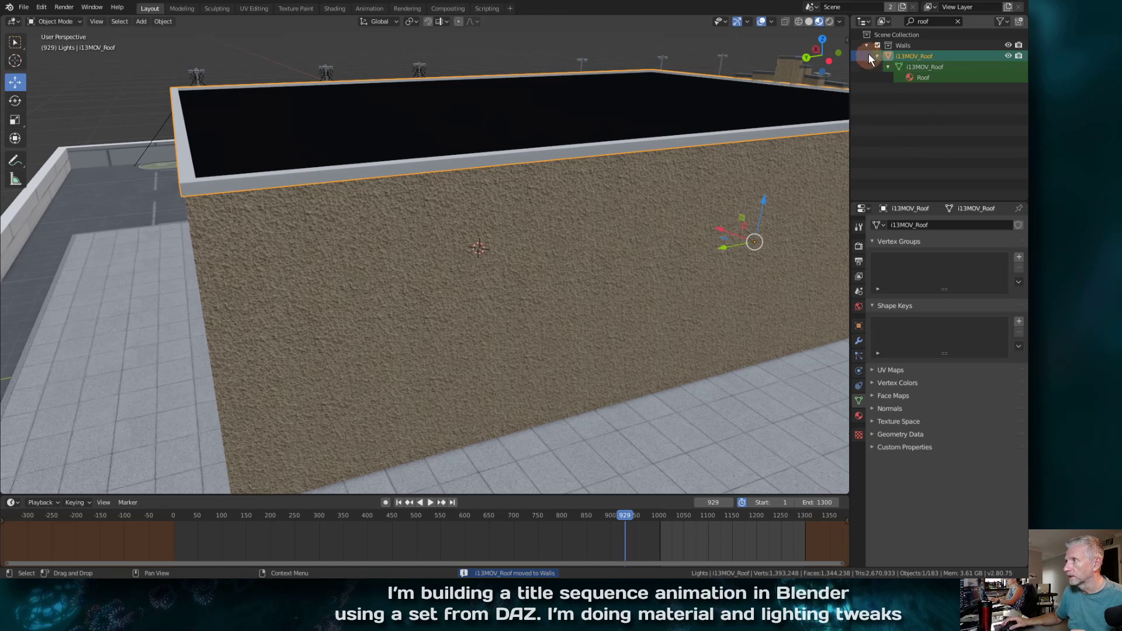
pyautogui.click(957, 21)
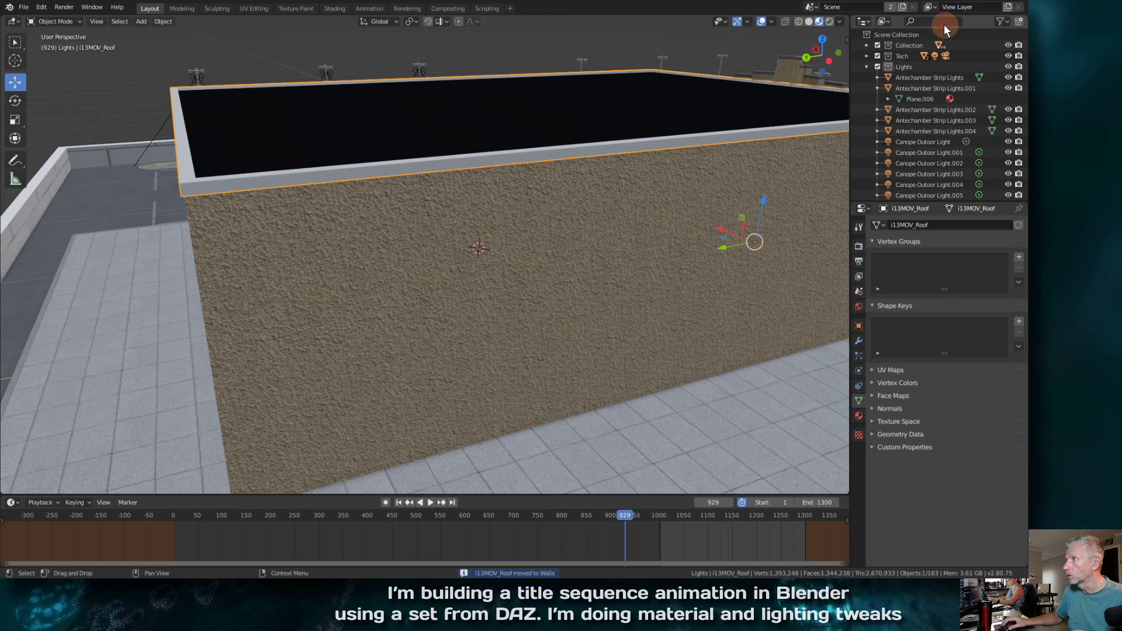
# Select the building's left exterior wall in the scene and expand the main Collection in the outliner
pyautogui.click(533, 317)
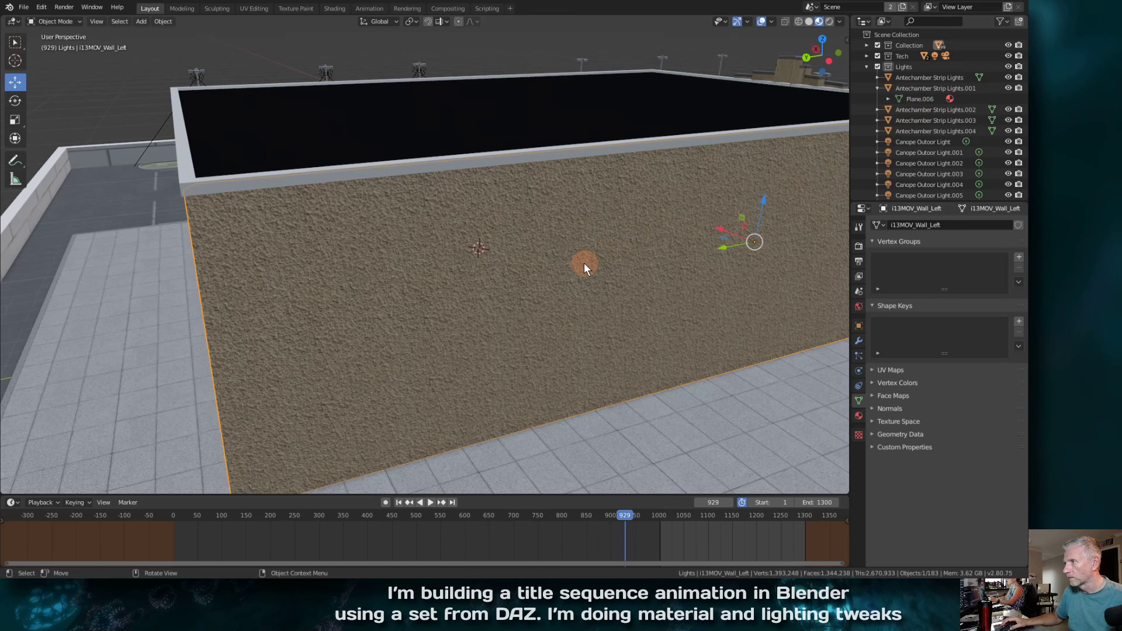
pyautogui.moveTo(584, 263); pyautogui.dragTo(541, 259, button='middle')
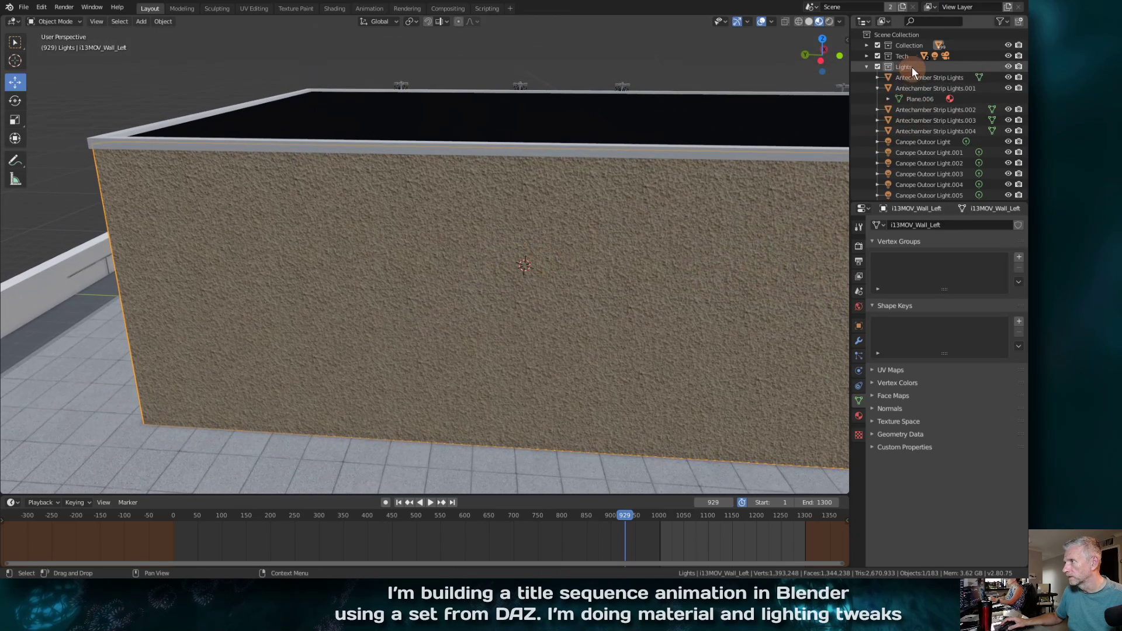
pyautogui.click(866, 45)
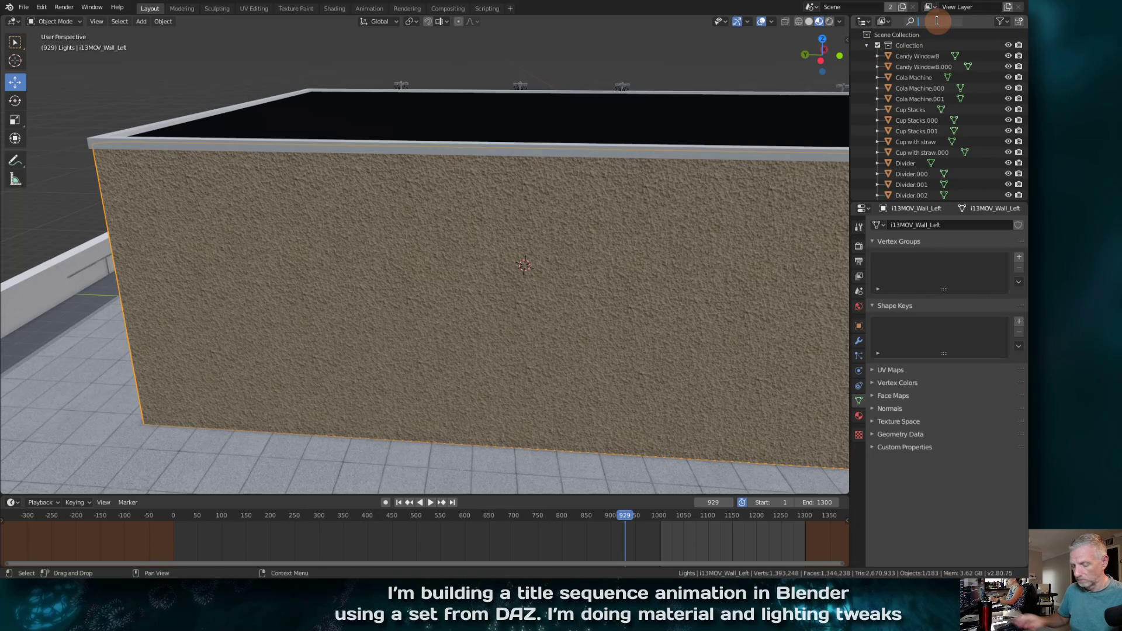
# Filter the outliner by "wall" and "walls" to look for the left wall object, and clear the filter
pyautogui.write('wall')
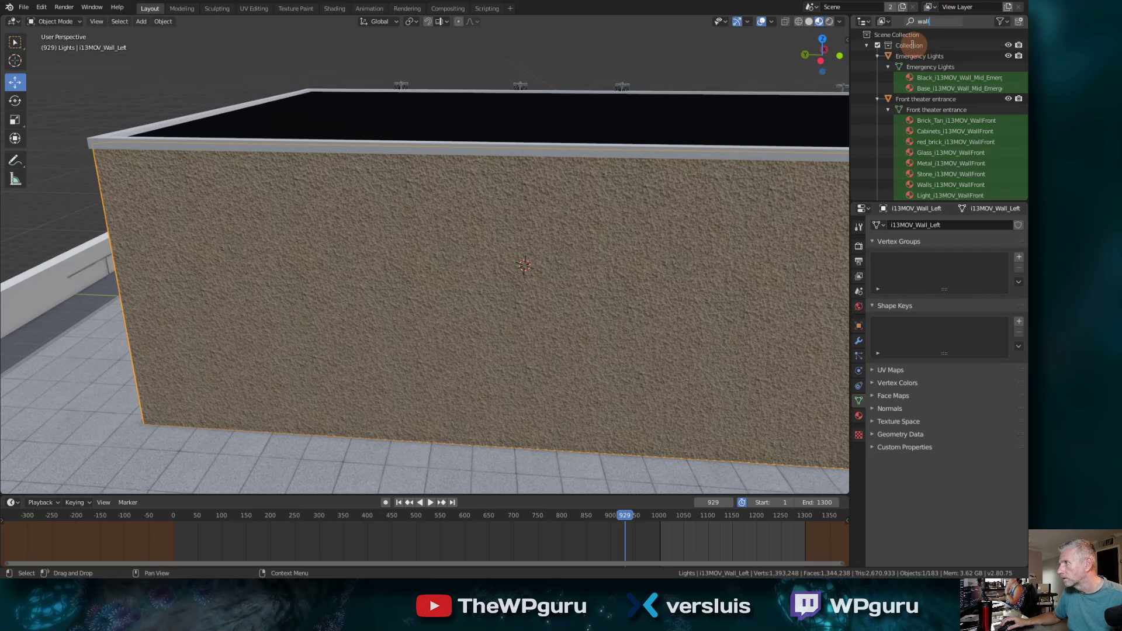
pyautogui.press('BackSpace')
pyautogui.press('BackSpace')
pyautogui.press('BackSpace')
pyautogui.press('BackSpace')
pyautogui.write('s')
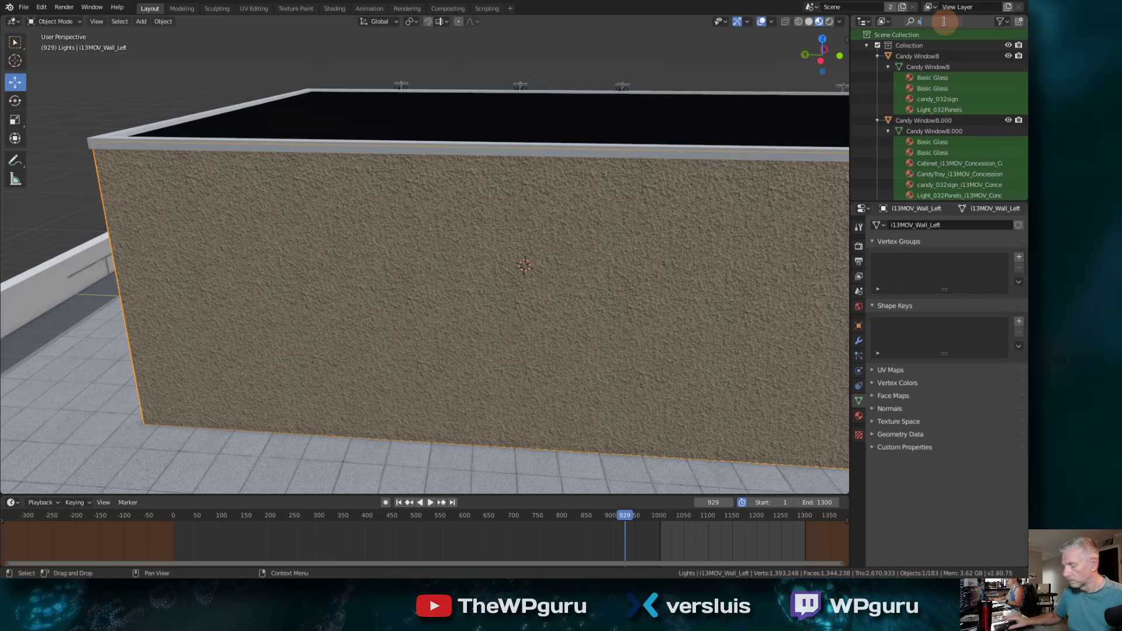
pyautogui.press('BackSpace')
pyautogui.write('wa')
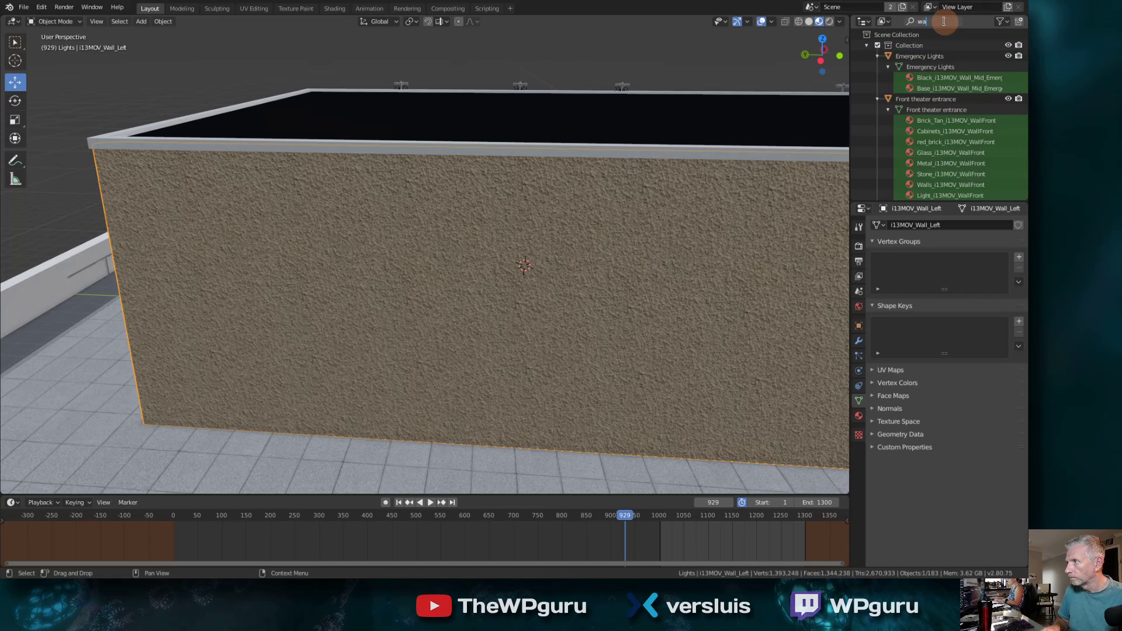
pyautogui.write('lls')
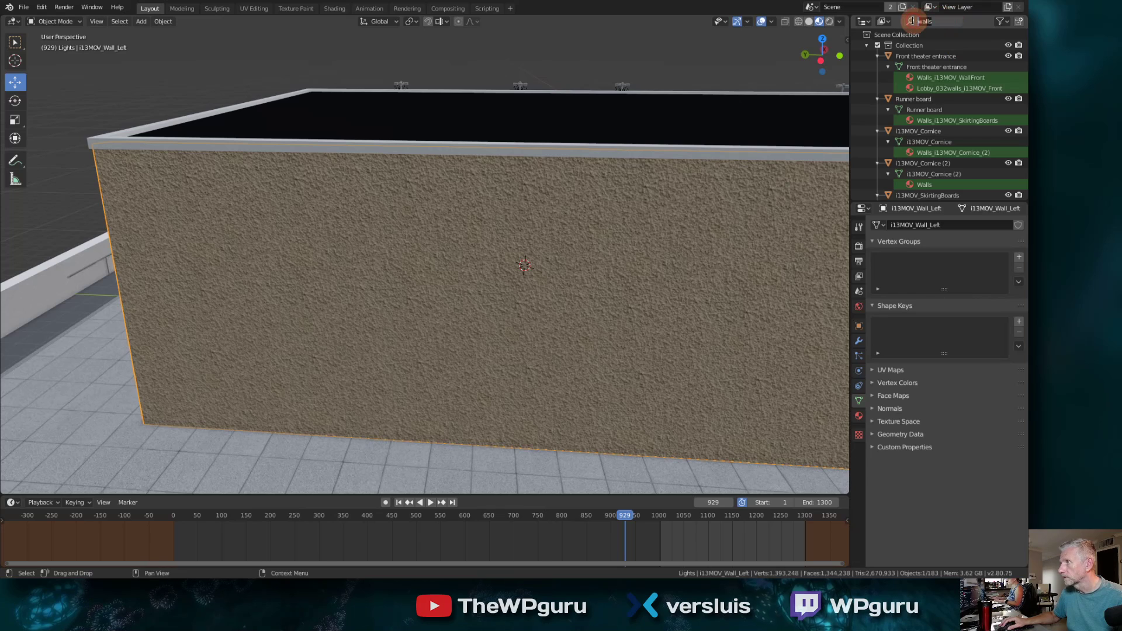
pyautogui.press('BackSpace')
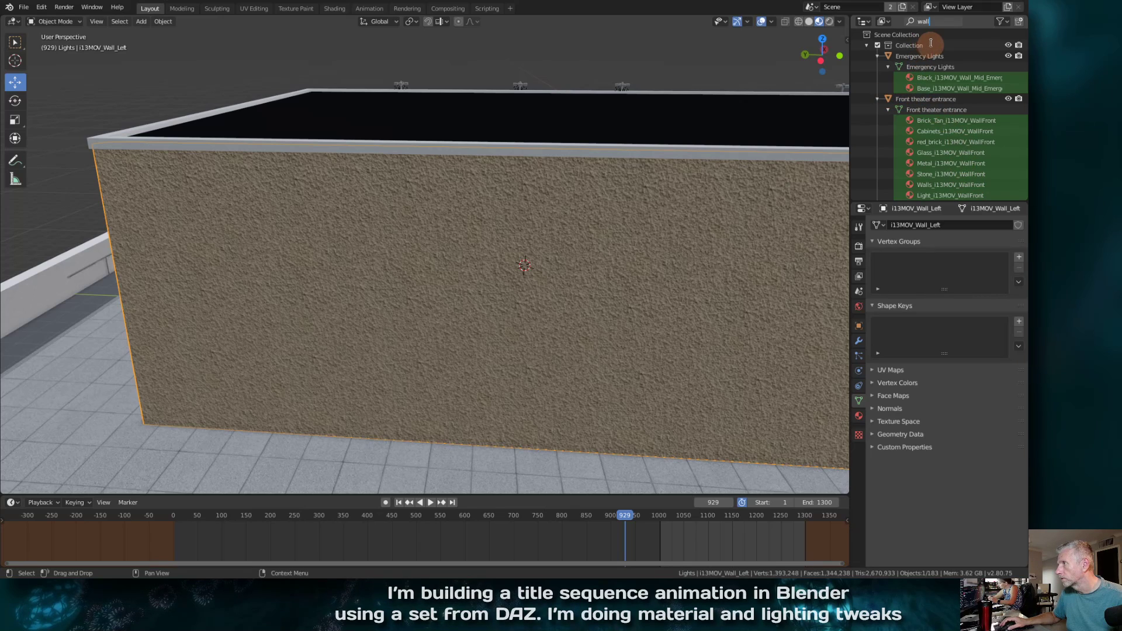
pyautogui.press('BackSpace')
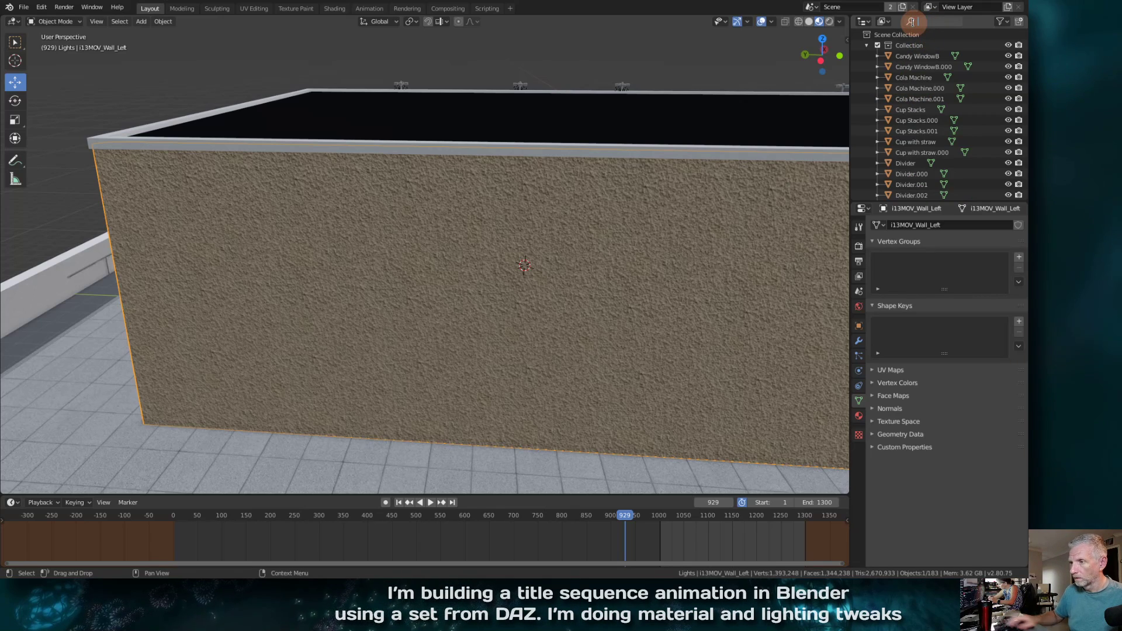
pyautogui.click(480, 196)
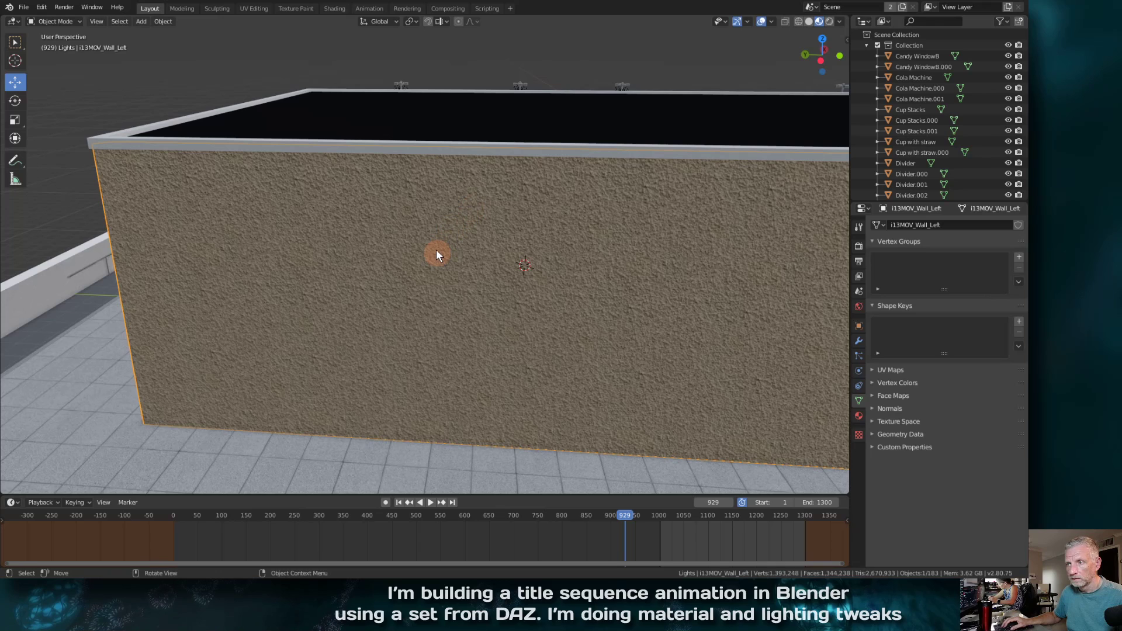
# Try to move the left wall's large upper face to the Walls collection from Edit Mode
pyautogui.press('Tab')
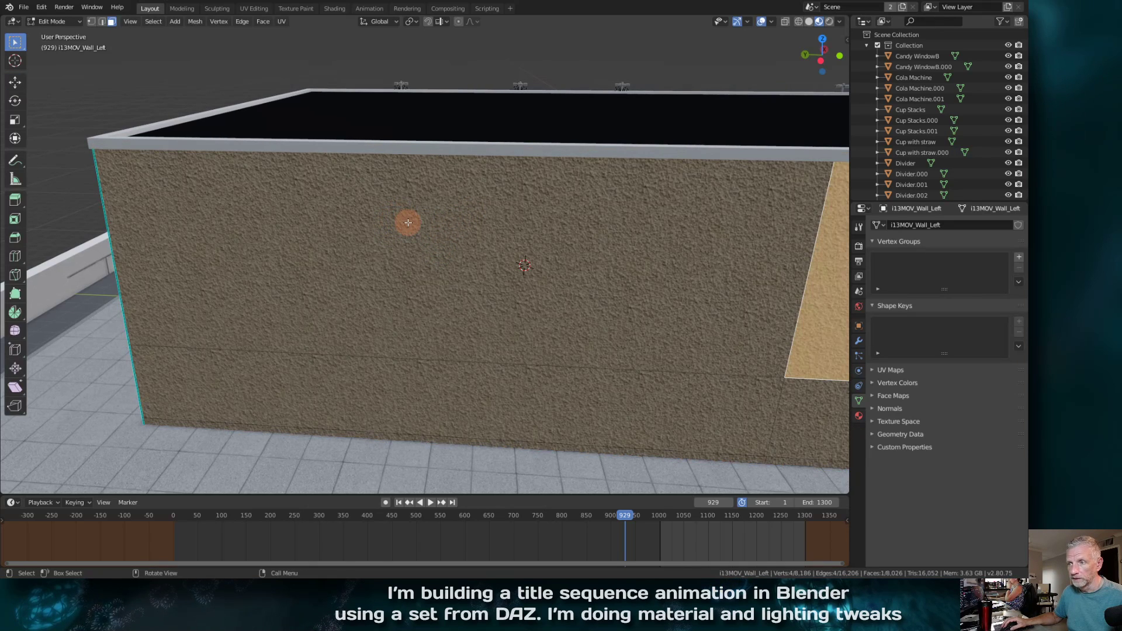
pyautogui.click(405, 219)
pyautogui.scroll(-10, 931, 93)
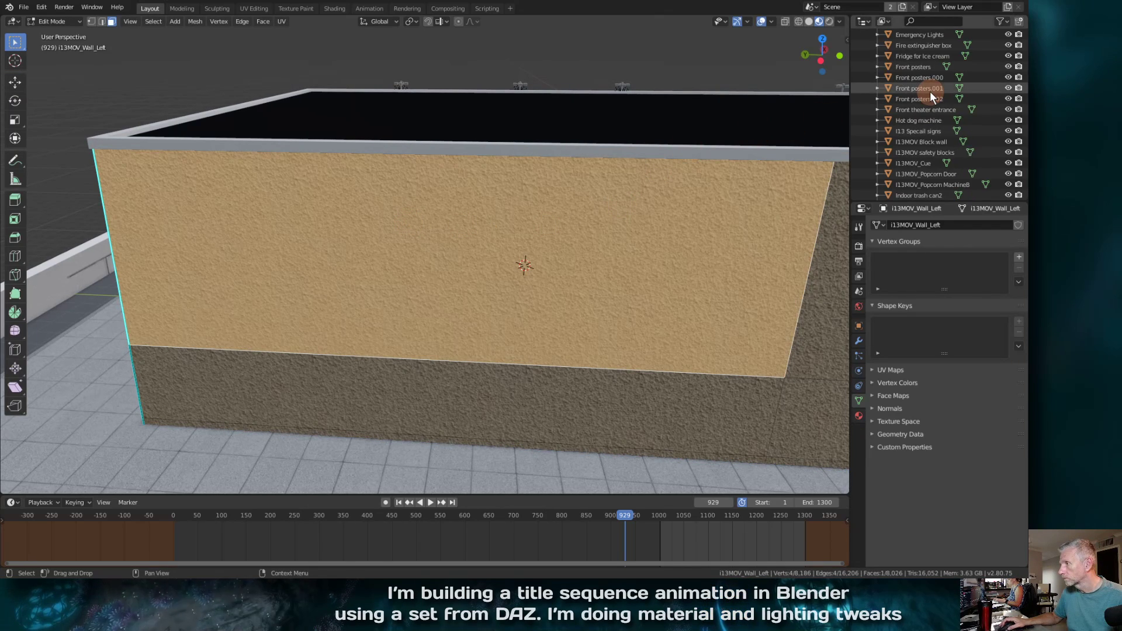
pyautogui.scroll(-15, 930, 92)
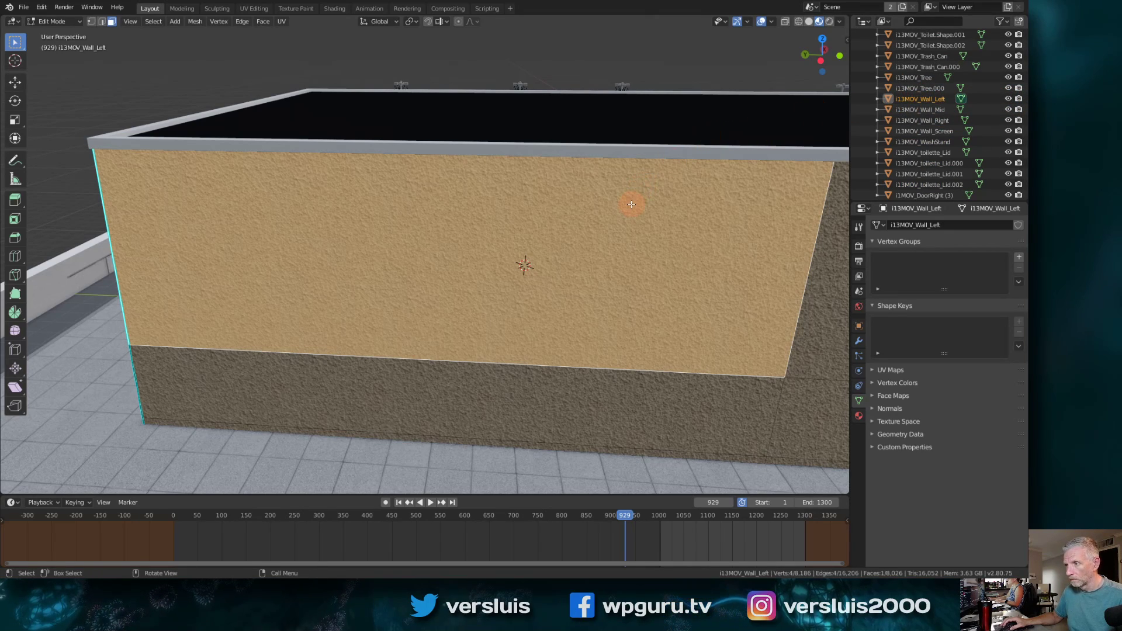
pyautogui.press('m')
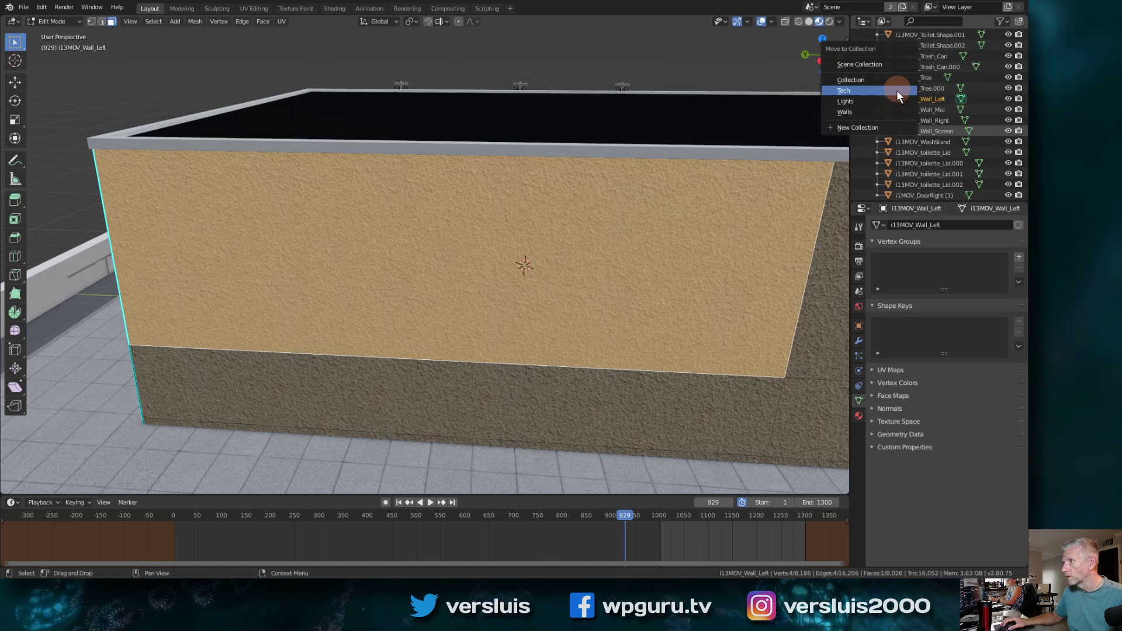
pyautogui.click(892, 111)
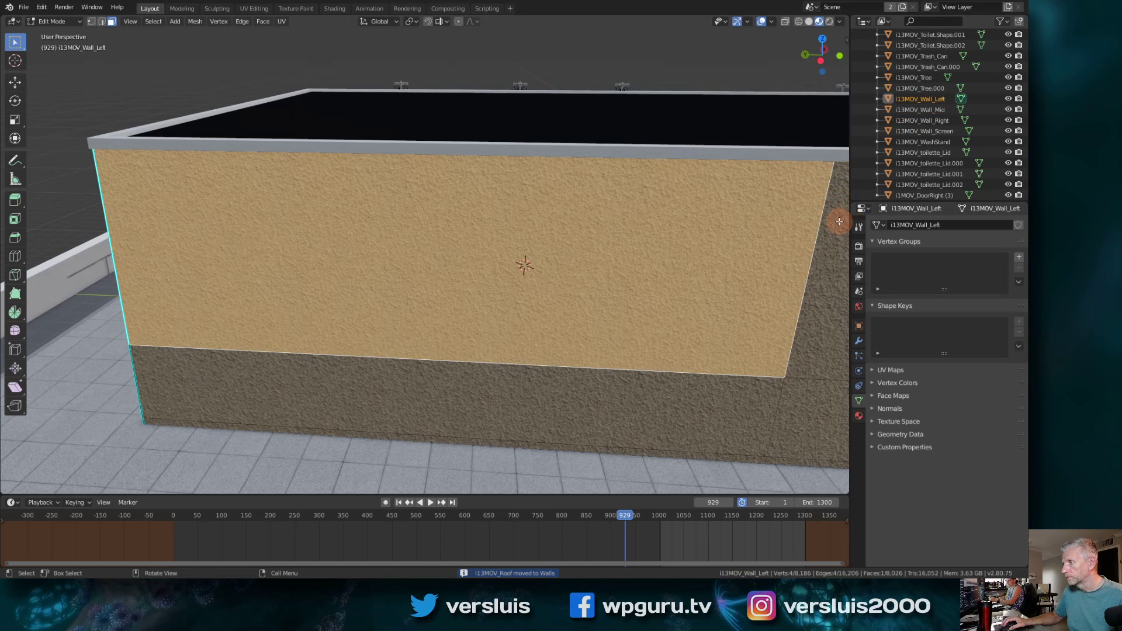
# Try to move the left wall's remaining side and lower faces to the Walls collection, and deselect all faces
pyautogui.click(840, 222)
pyautogui.press('m')
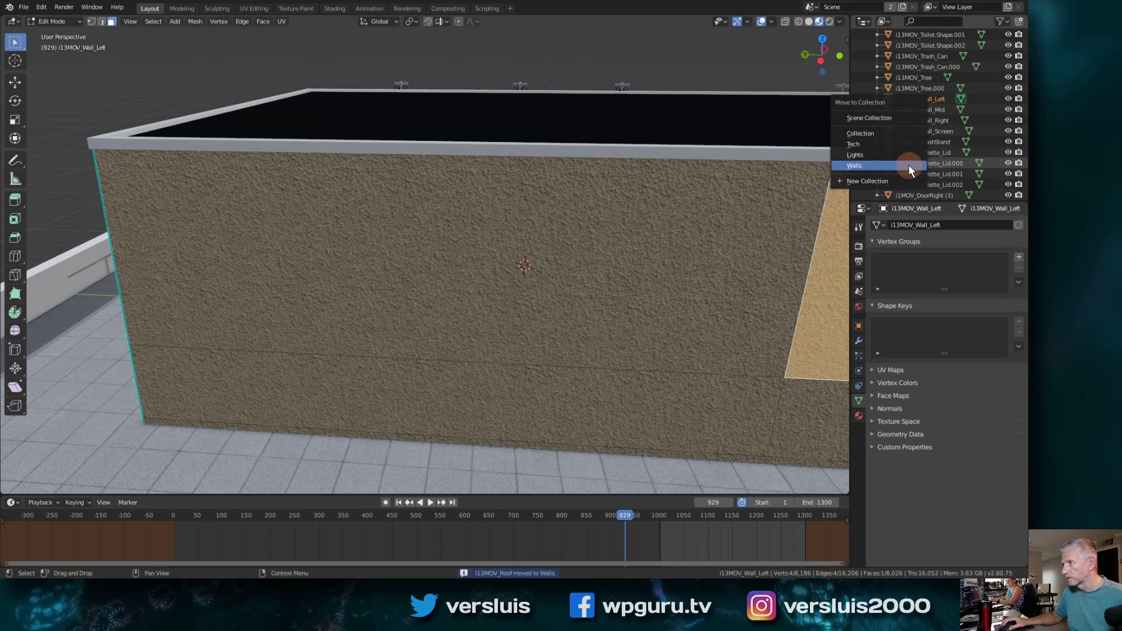
pyautogui.click(813, 417)
pyautogui.press('m')
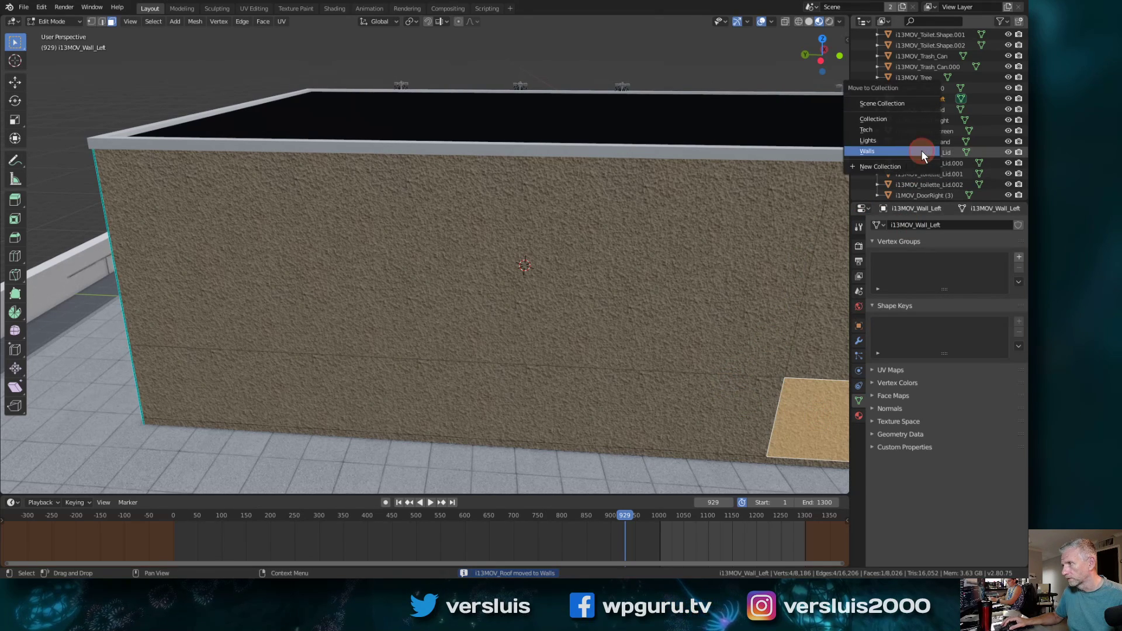
pyautogui.click(740, 398)
pyautogui.press('m')
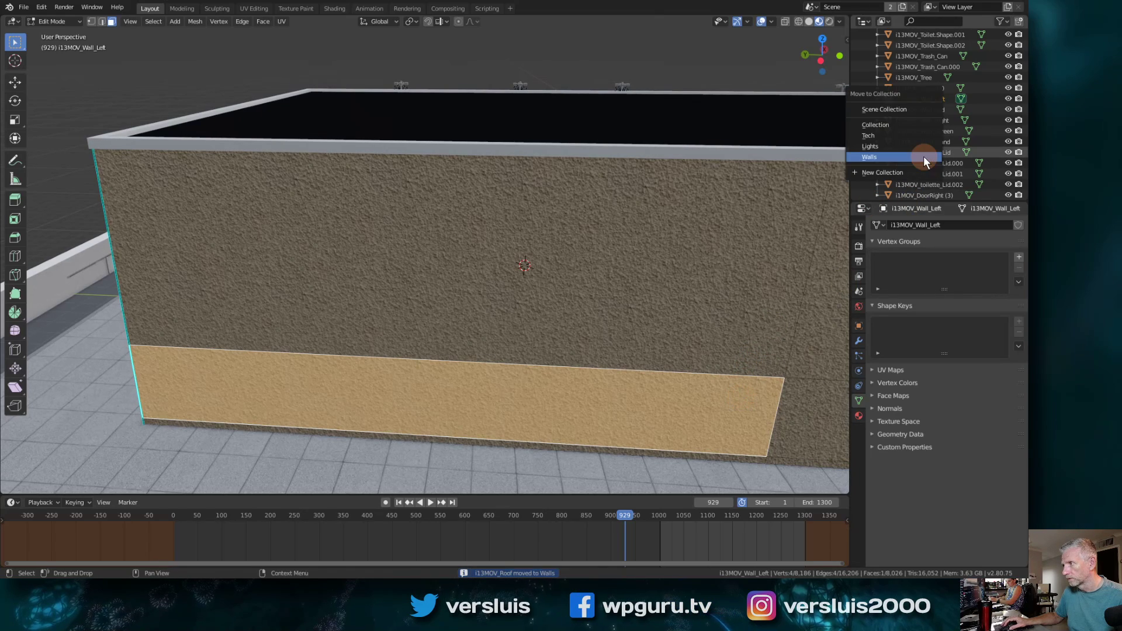
pyautogui.moveTo(632, 248); pyautogui.dragTo(534, 243, button='middle')
pyautogui.hotkey('alt', 'a')
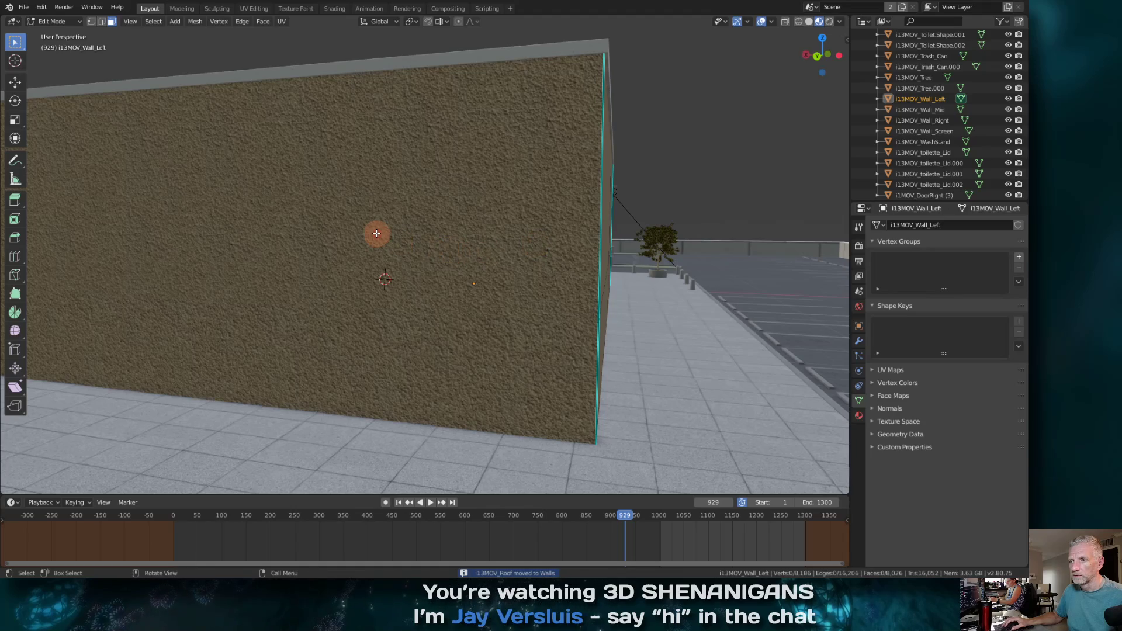
# Collapse Collection and Lights in the outliner, and exclude the Walls collection from the view layer
pyautogui.moveTo(376, 233); pyautogui.dragTo(448, 280, button='middle')
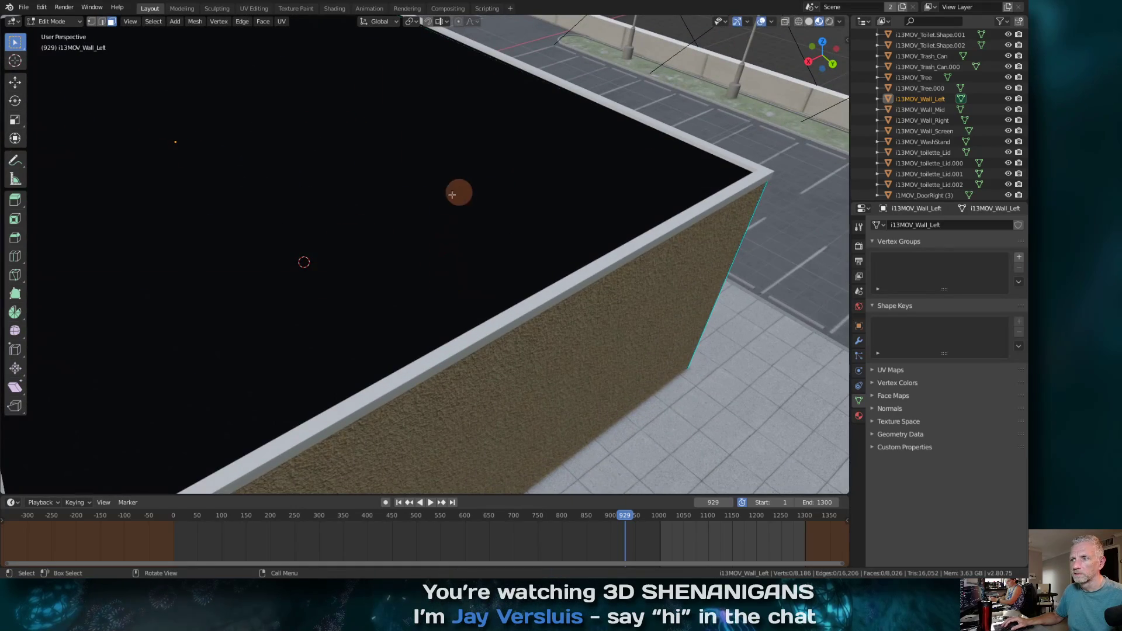
pyautogui.moveTo(377, 233); pyautogui.dragTo(462, 207, button='middle')
pyautogui.moveTo(477, 264); pyautogui.dragTo(690, 257, button='middle')
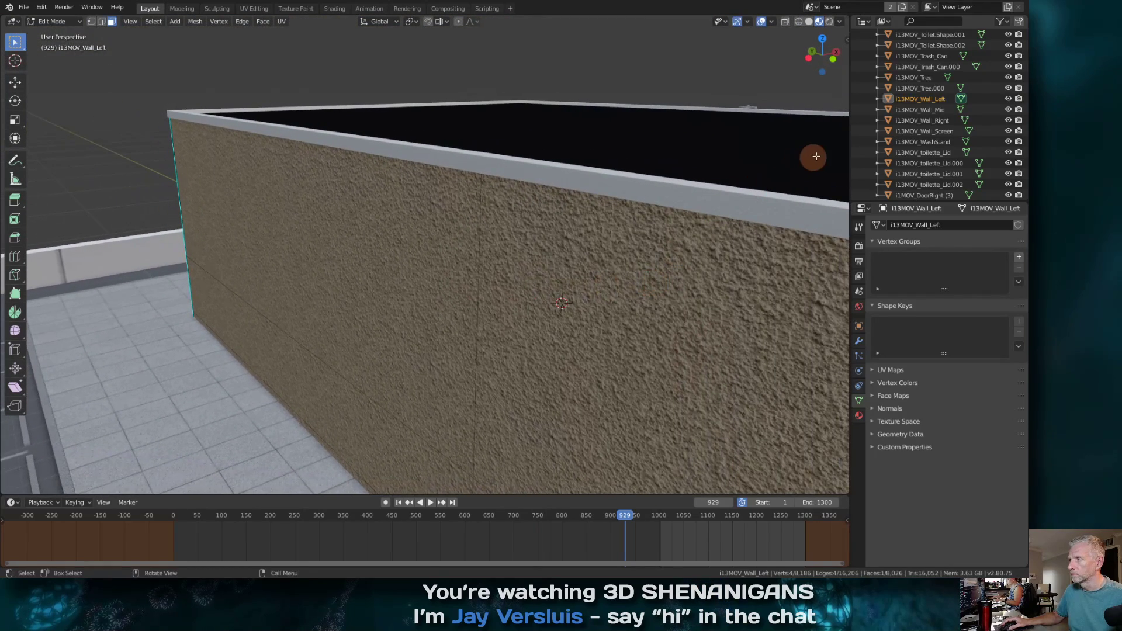
pyautogui.scroll(-10, 907, 128)
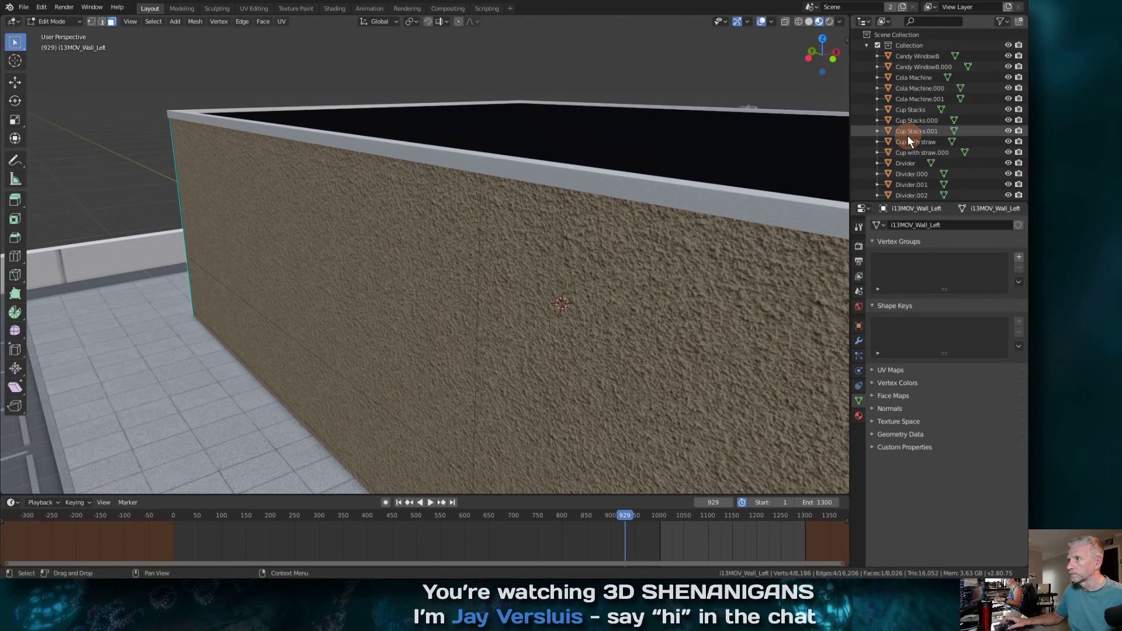
pyautogui.scroll(6, 907, 135)
pyautogui.click(868, 45)
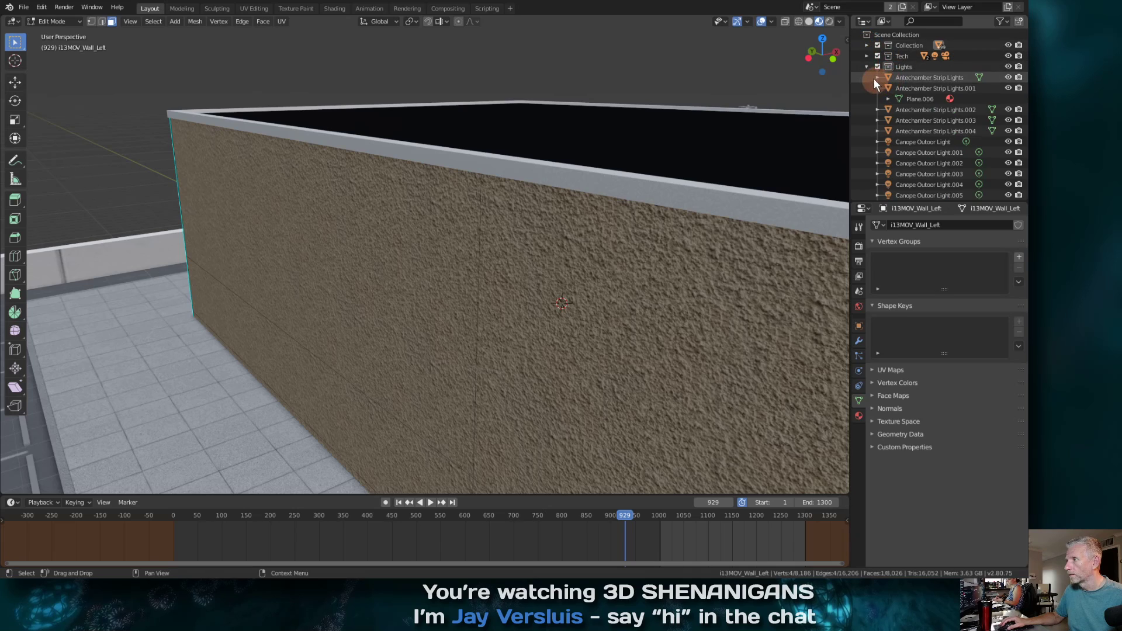
pyautogui.click(866, 67)
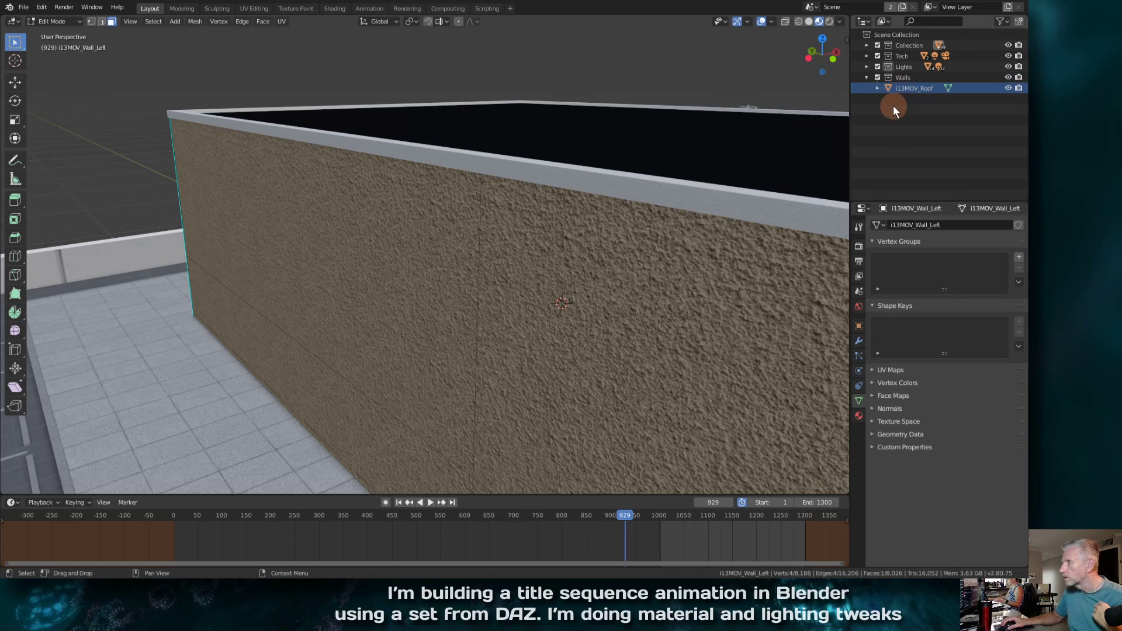
pyautogui.click(877, 77)
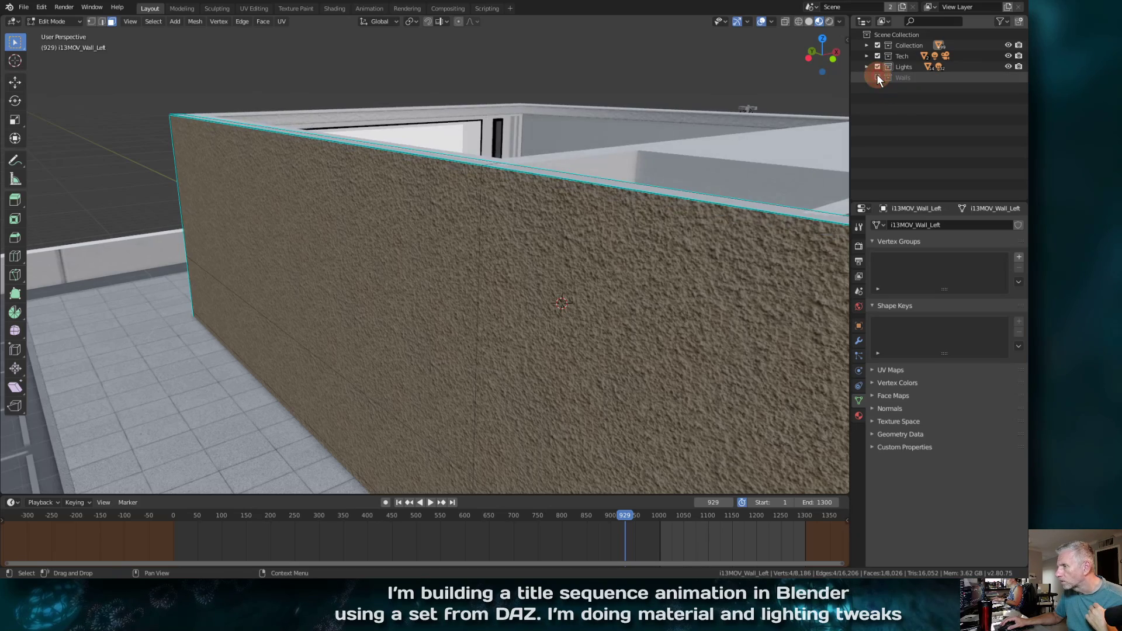
# Return to Object Mode and try to move the whole left wall to the Walls collection from the outliner
pyautogui.moveTo(709, 218); pyautogui.dragTo(752, 215, button='middle')
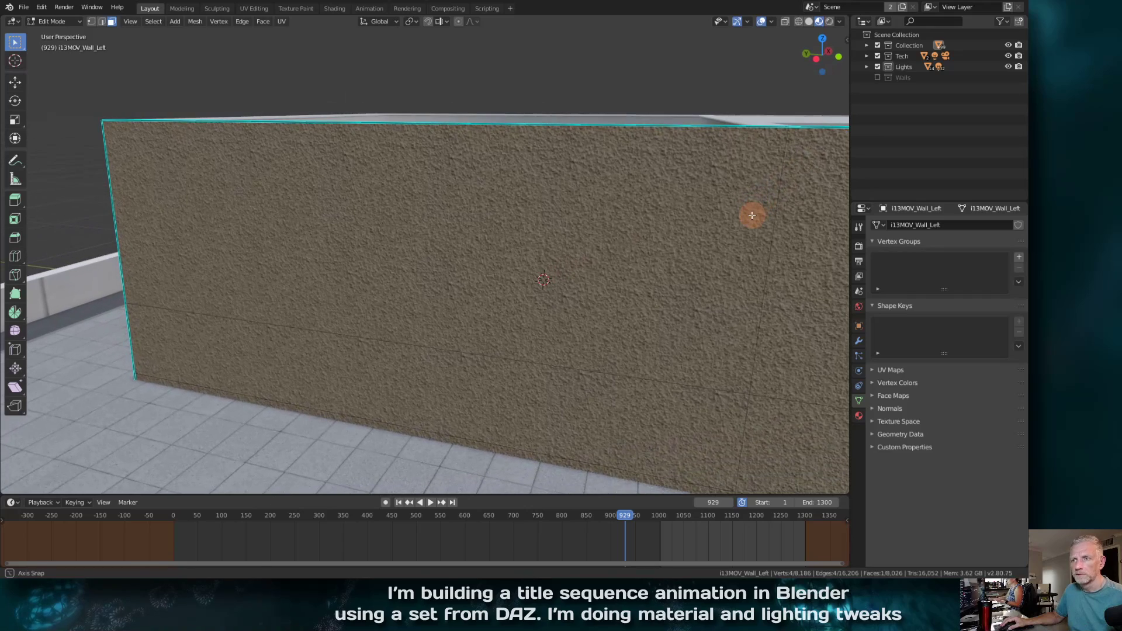
pyautogui.click(424, 228)
pyautogui.press('Tab')
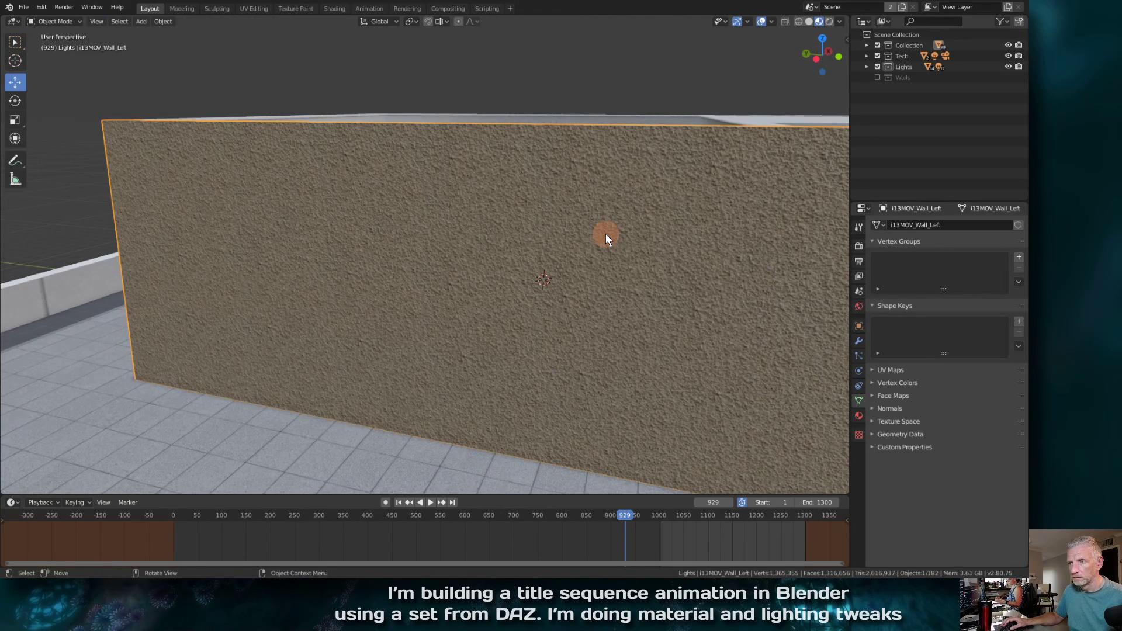
pyautogui.press('m')
pyautogui.click(925, 109)
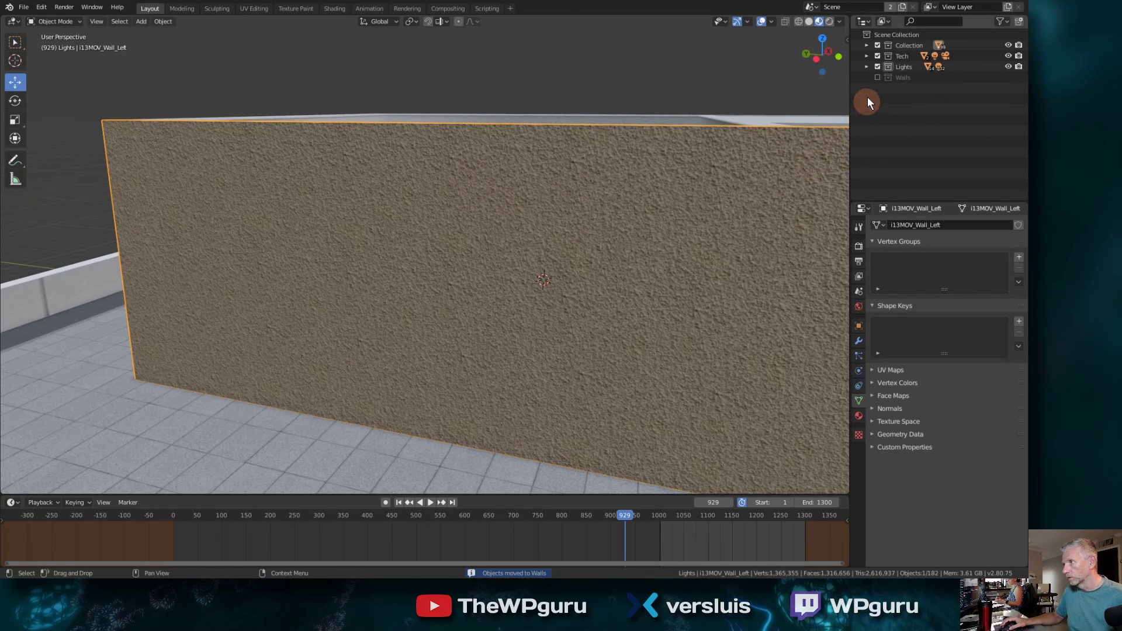
# Toggle the Walls collection on and off to check its contents, leaving it enabled in the view layer
pyautogui.click(879, 77)
pyautogui.click(879, 77)
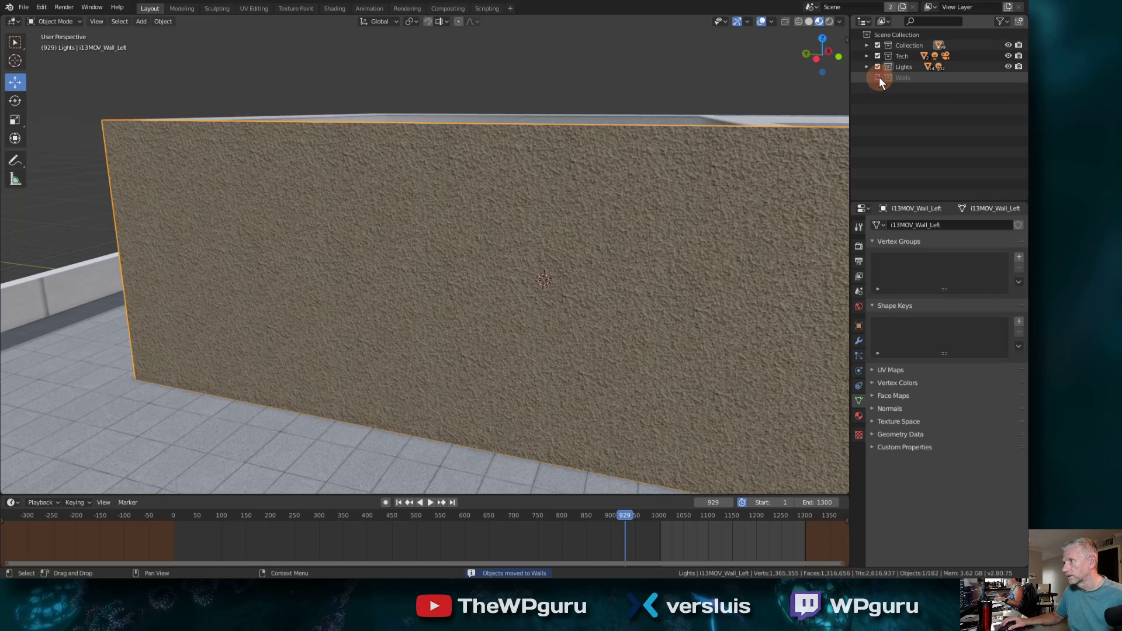
pyautogui.click(879, 77)
pyautogui.click(880, 77)
pyautogui.click(879, 77)
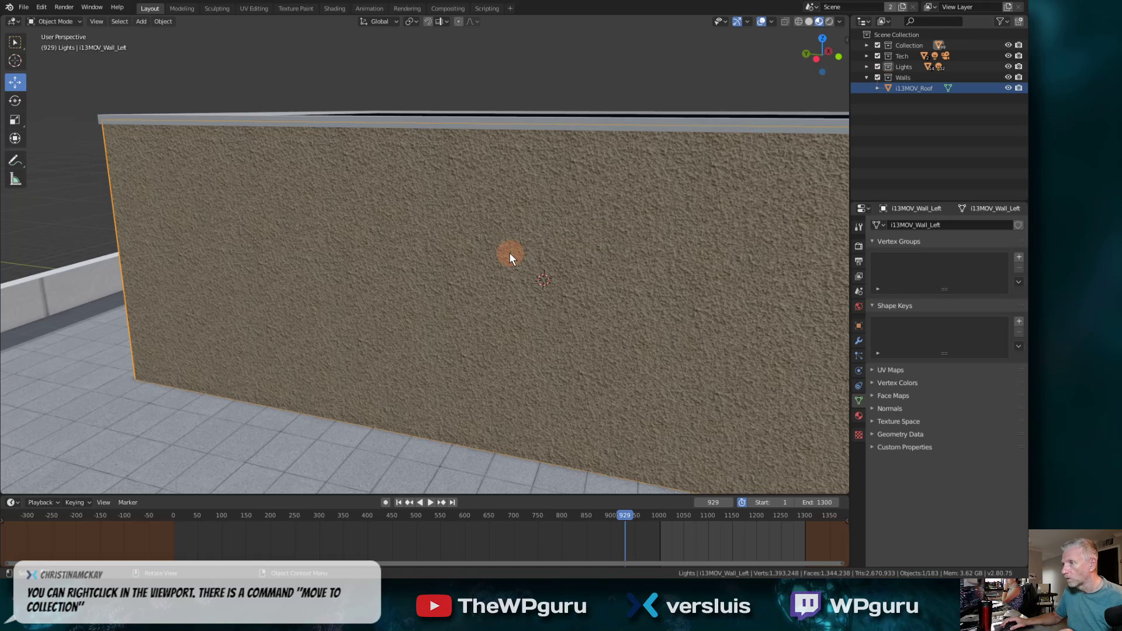
# Move the i13MOV_Wall_Left object to the Walls collection using Move to Collection on the object in the viewport
pyautogui.moveTo(772, 200)
pyautogui.mouseDown(button='middle')
pyautogui.moveTo(756, 221)
pyautogui.moveTo(781, 214)
pyautogui.mouseUp(button='middle')
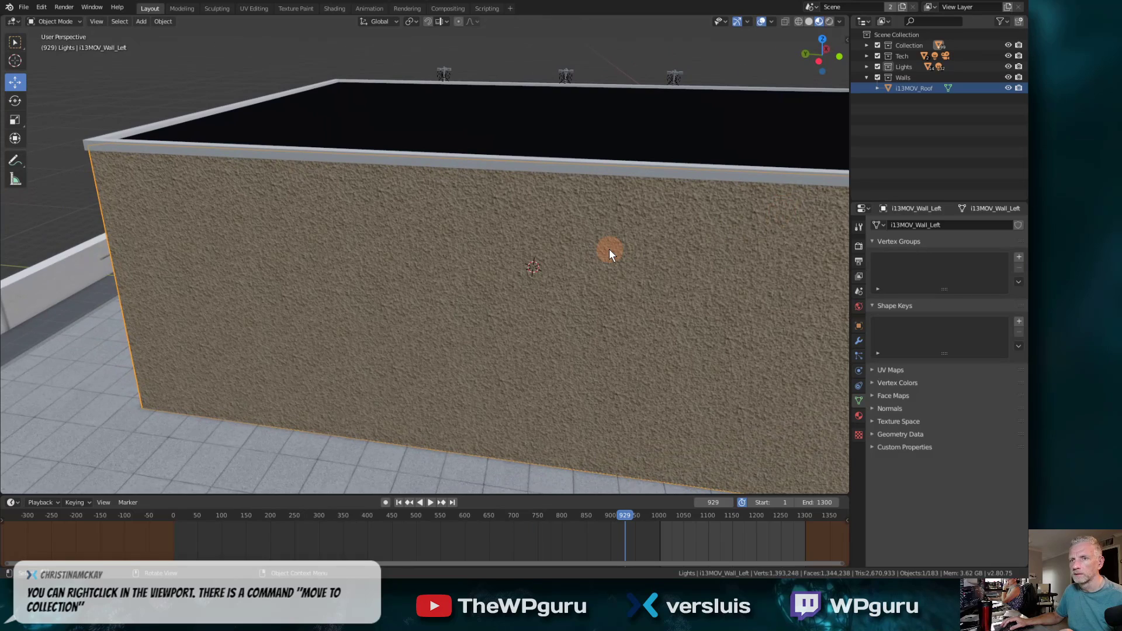
pyautogui.press('Tab')
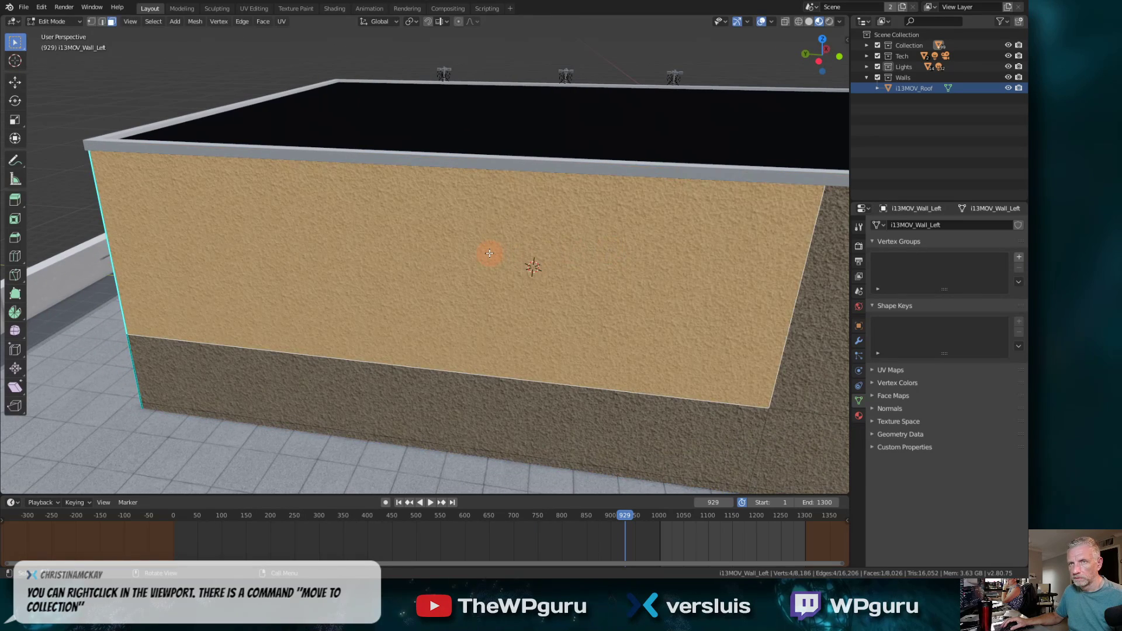
pyautogui.press('Tab')
pyautogui.moveTo(432, 249); pyautogui.dragTo(489, 226, button='middle')
pyautogui.rightClick(524, 290)
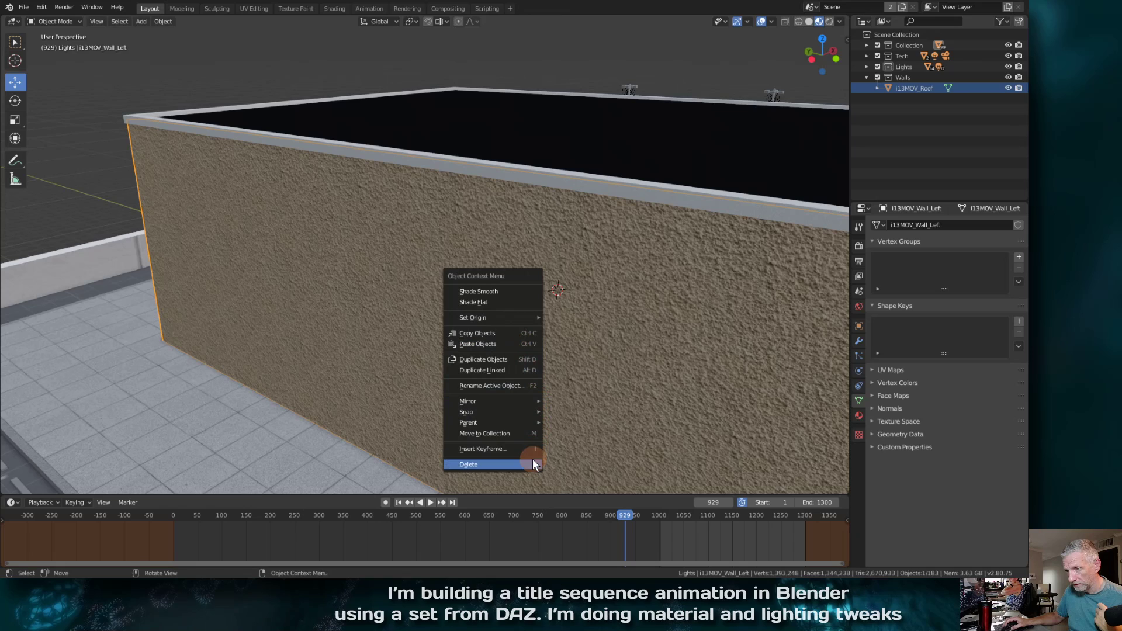
pyautogui.moveTo(535, 422)
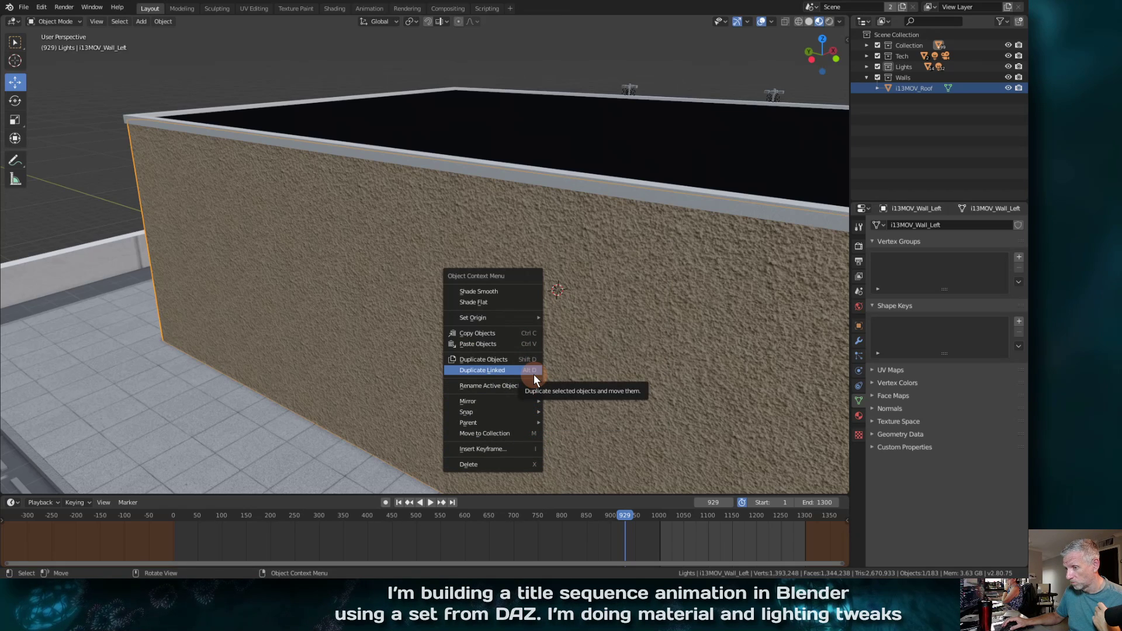
pyautogui.click(529, 433)
pyautogui.click(528, 433)
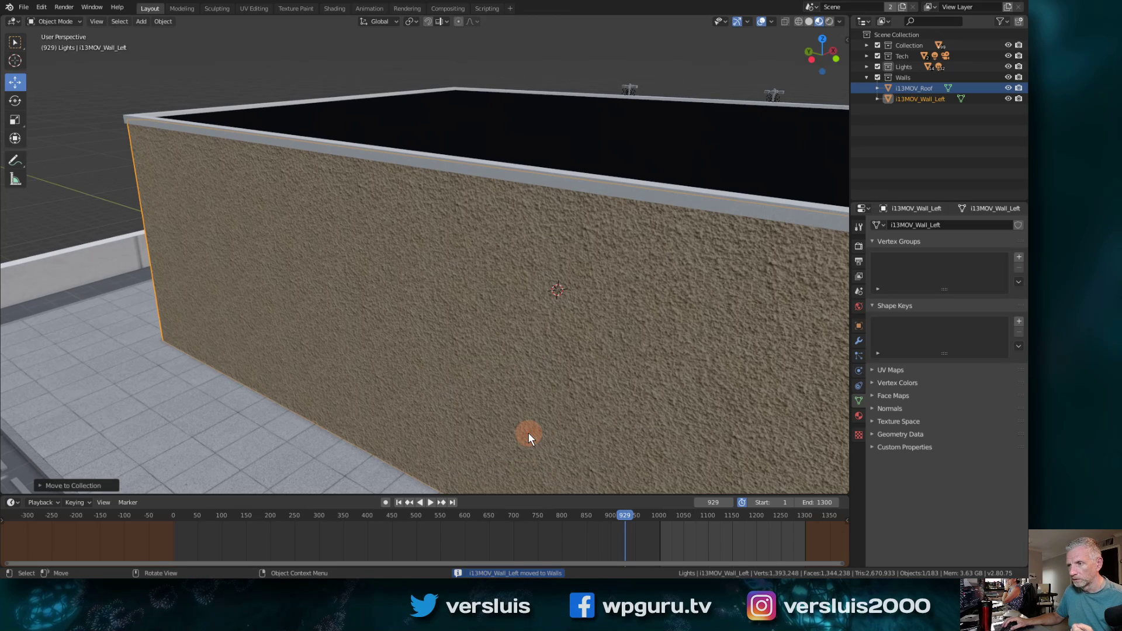
# Toggle the Walls collection off and on in the outliner to inspect the cinema interior behind the left wall
pyautogui.click(878, 78)
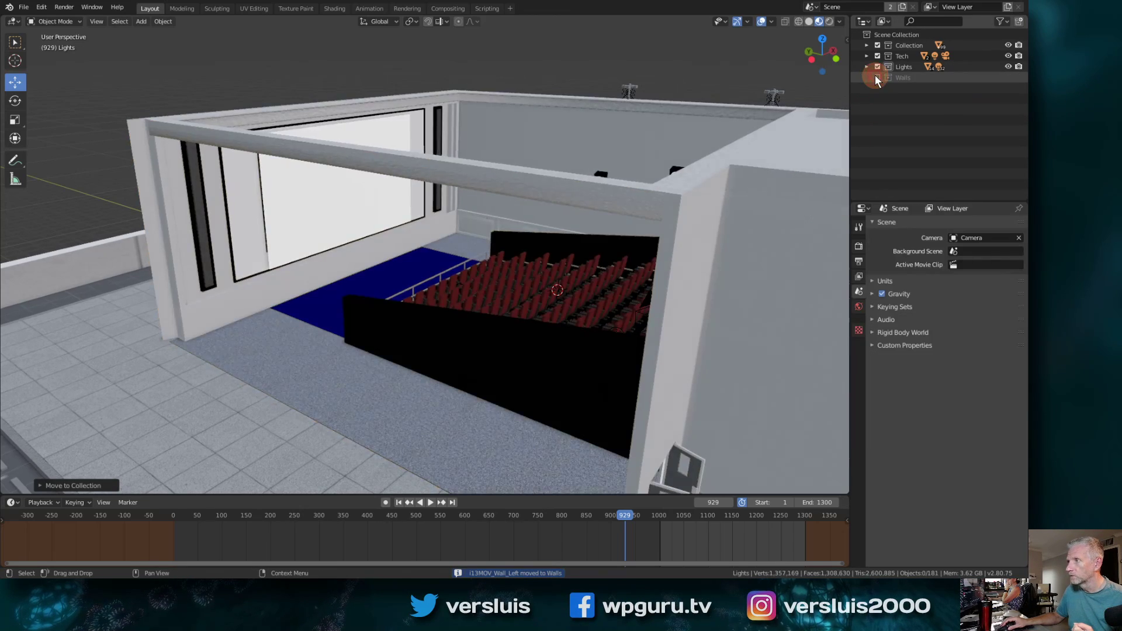
pyautogui.moveTo(601, 297)
pyautogui.mouseDown(button='middle')
pyautogui.moveTo(619, 345)
pyautogui.moveTo(632, 297)
pyautogui.moveTo(611, 294)
pyautogui.mouseUp(button='middle')
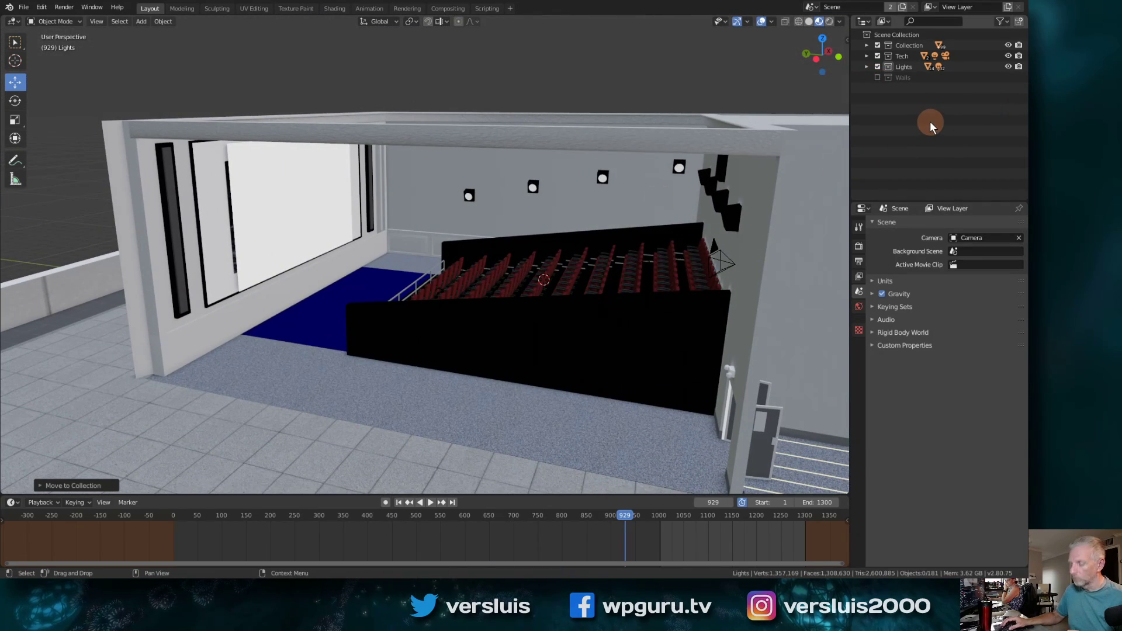
pyautogui.click(878, 77)
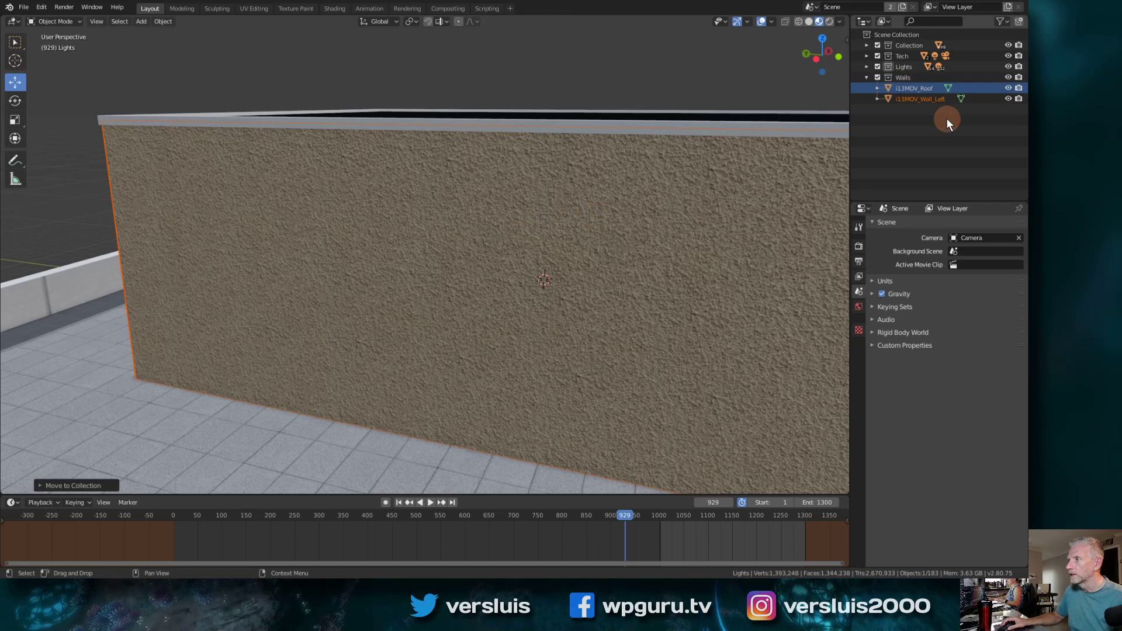
pyautogui.press('m')
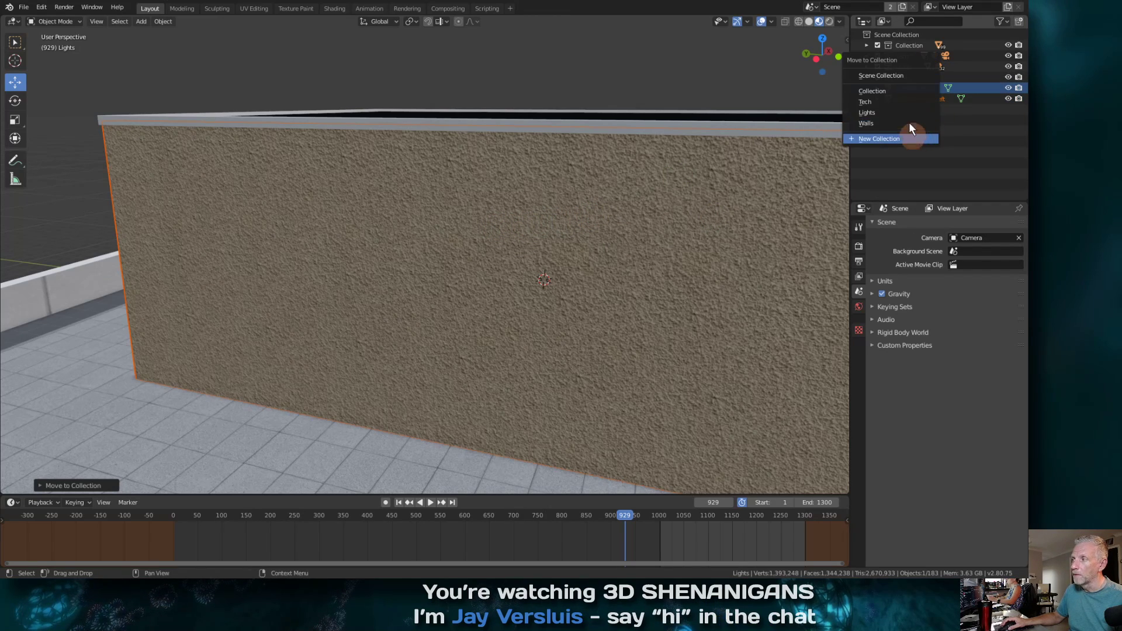
pyautogui.click(954, 316)
pyautogui.rightClick(451, 221)
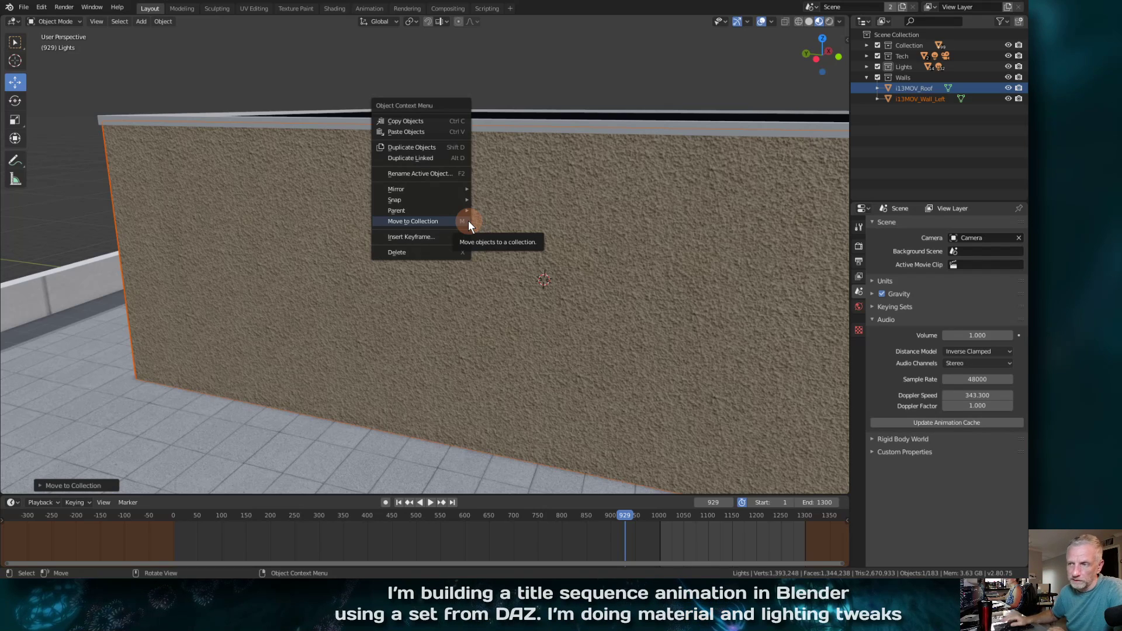
pyautogui.click(521, 229)
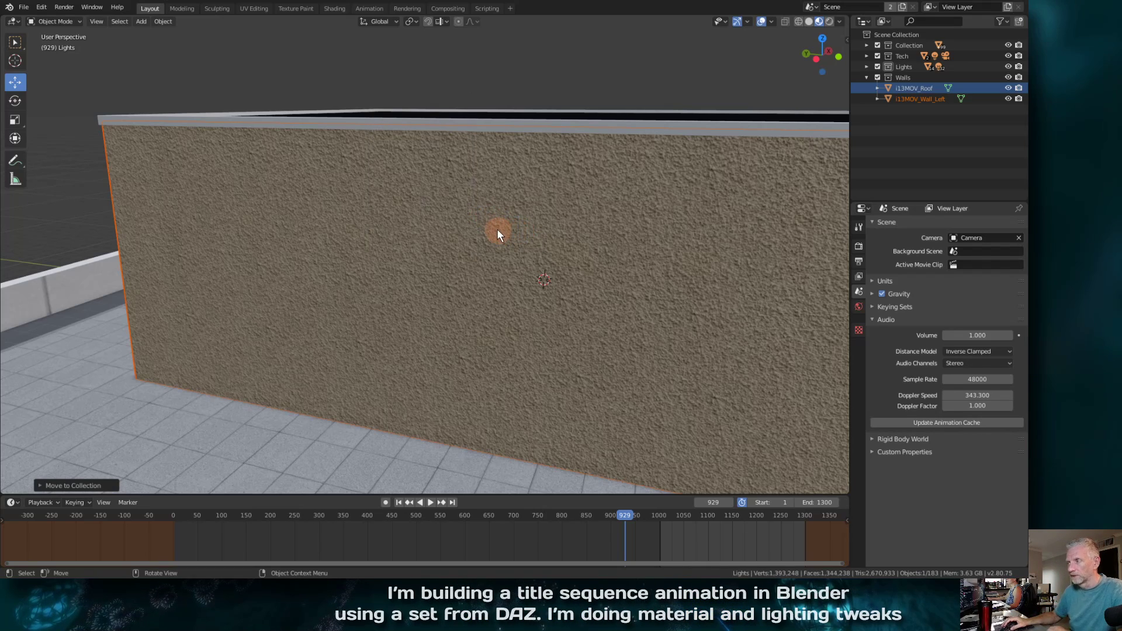
pyautogui.press('t')
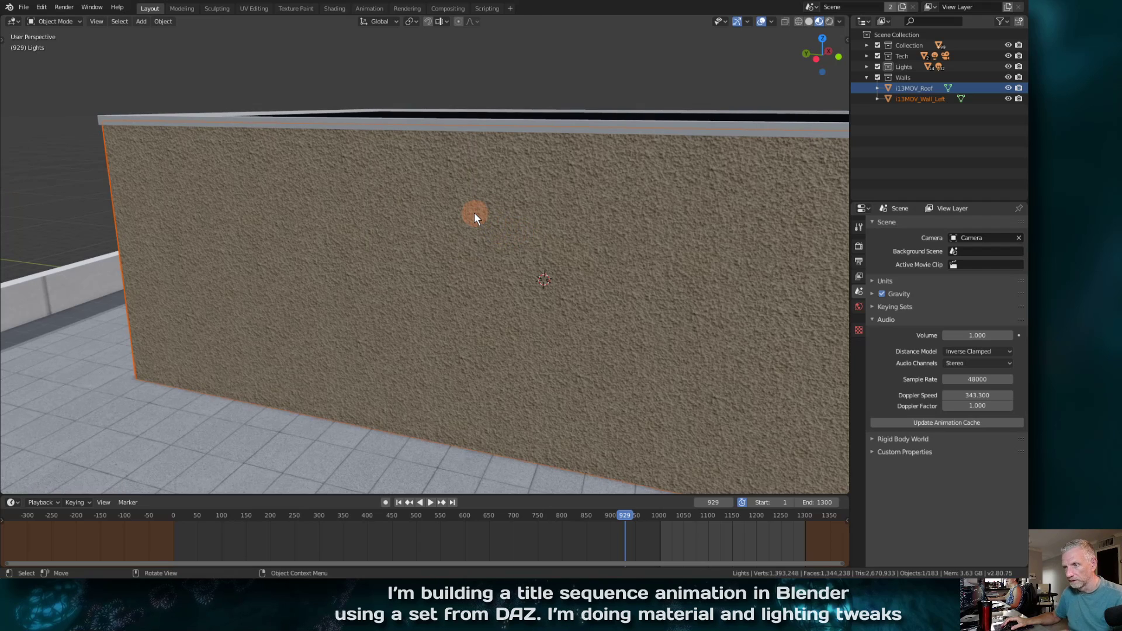
# Exclude the Walls collection from the view layer to open up the cinema interior
pyautogui.click(427, 227)
pyautogui.press('t')
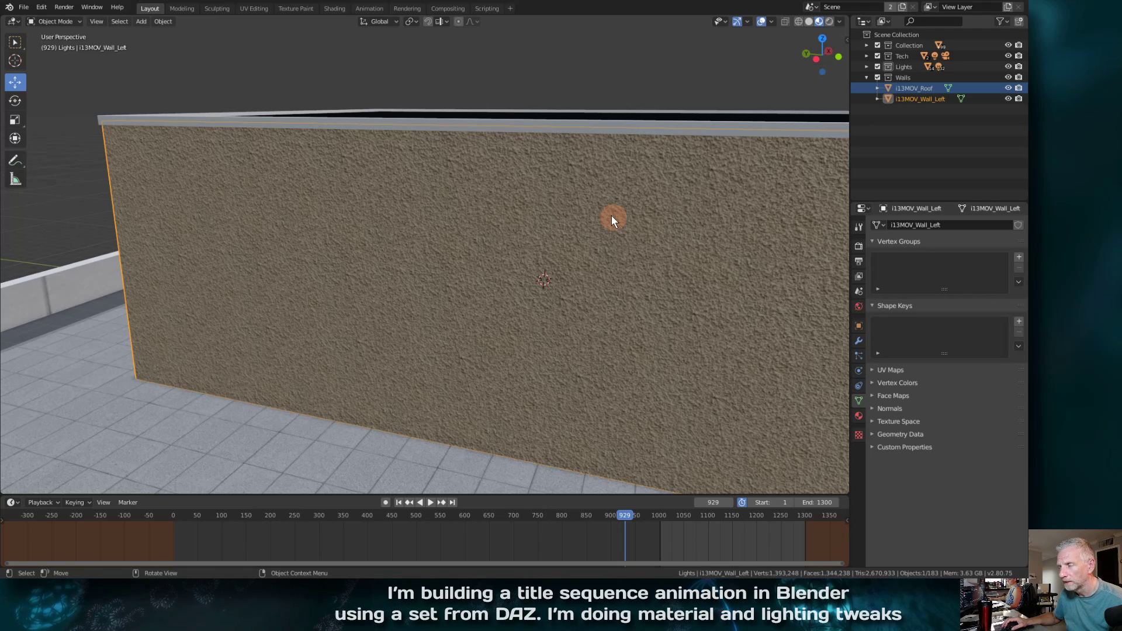
pyautogui.moveTo(554, 198); pyautogui.dragTo(622, 191, button='middle')
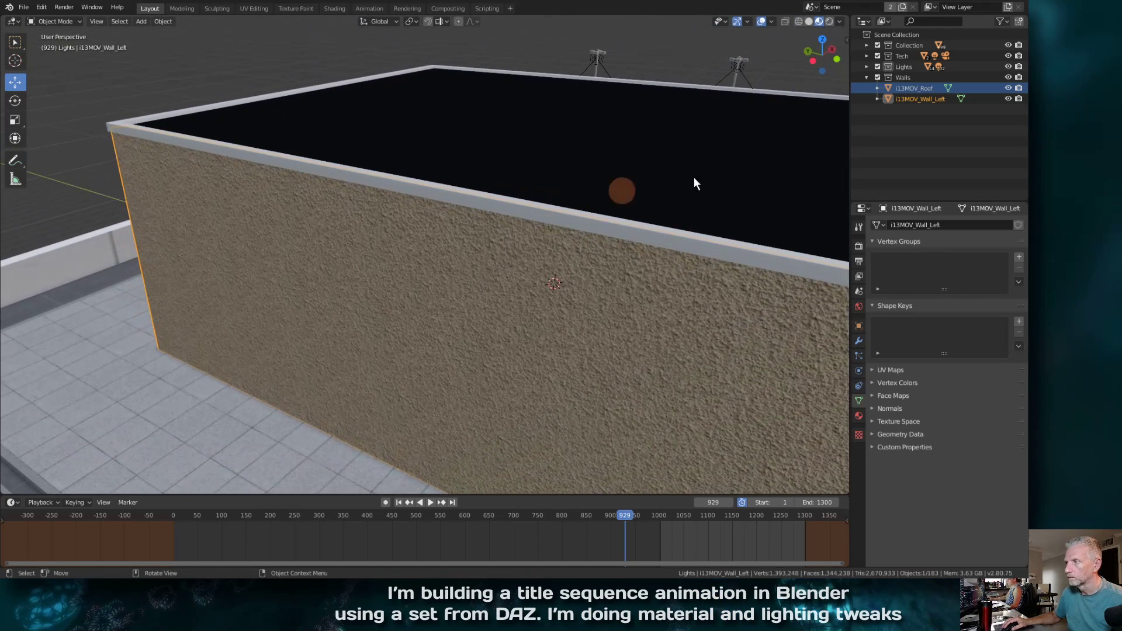
pyautogui.click(877, 78)
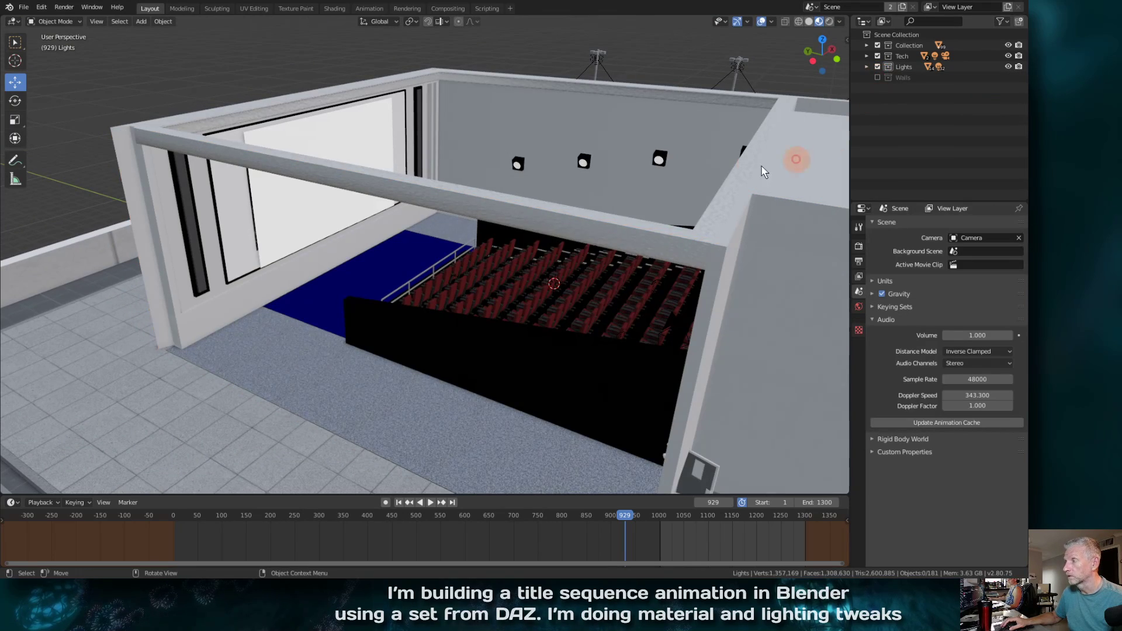
# Try moving the Movie Screen plane along the Y axis toward the seats, and undo the move
pyautogui.moveTo(527, 234)
pyautogui.mouseDown(button='middle')
pyautogui.moveTo(584, 231)
pyautogui.moveTo(574, 218)
pyautogui.moveTo(565, 226)
pyautogui.moveTo(586, 227)
pyautogui.moveTo(560, 261)
pyautogui.moveTo(571, 222)
pyautogui.moveTo(471, 248)
pyautogui.moveTo(517, 250)
pyautogui.mouseUp(button='middle')
pyautogui.scroll(4, 517, 250)
pyautogui.moveTo(445, 251); pyautogui.dragTo(564, 238, button='middle')
pyautogui.click(340, 226)
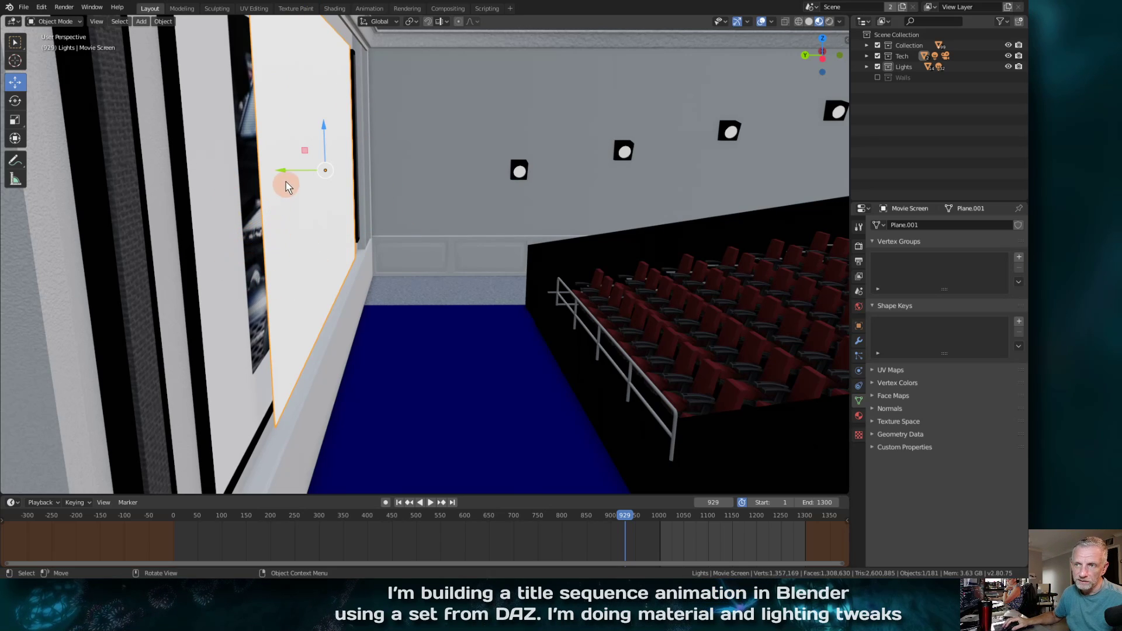
pyautogui.moveTo(282, 170); pyautogui.dragTo(484, 170)
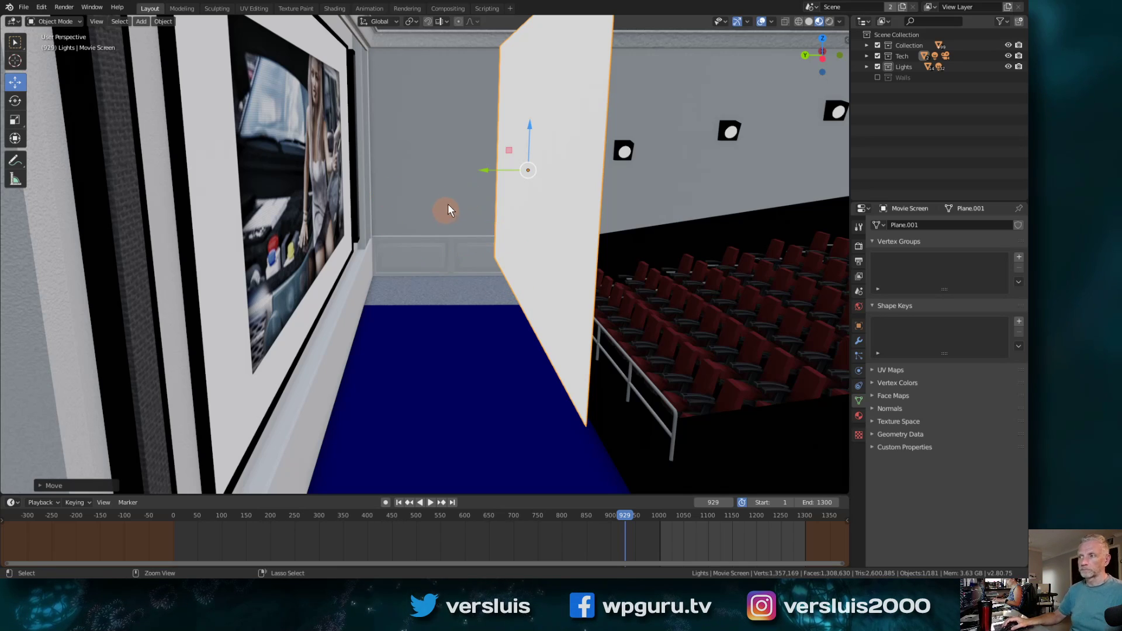
pyautogui.hotkey('ctrl', 'z')
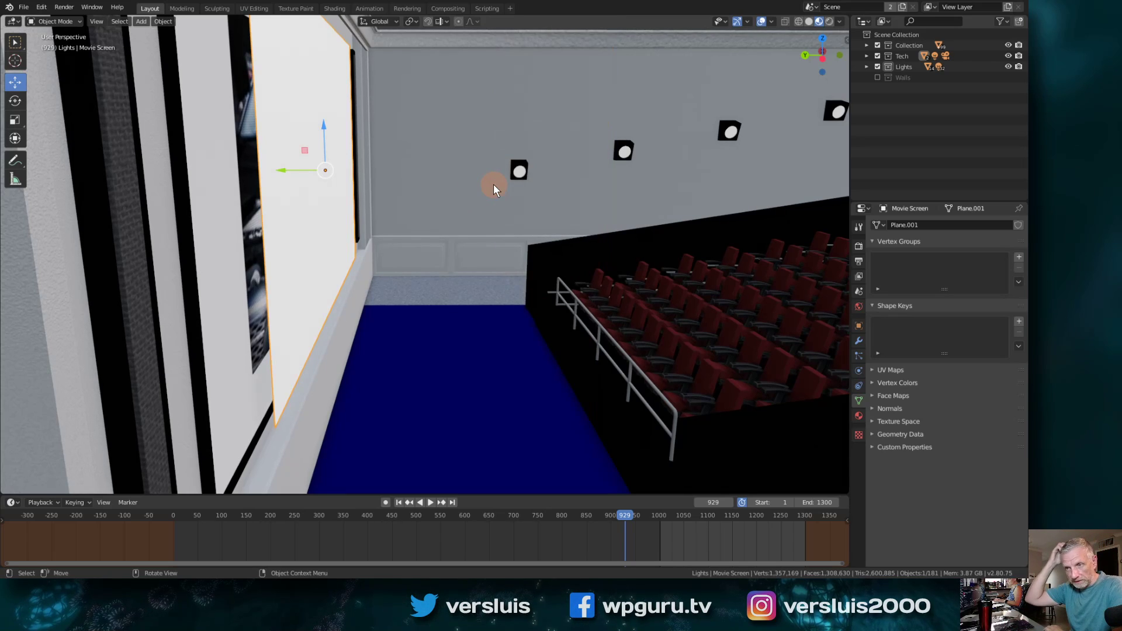
# Expand the Lights collection in the outliner and try to pick a floor light among the seats
pyautogui.moveTo(535, 180); pyautogui.dragTo(627, 271, button='middle')
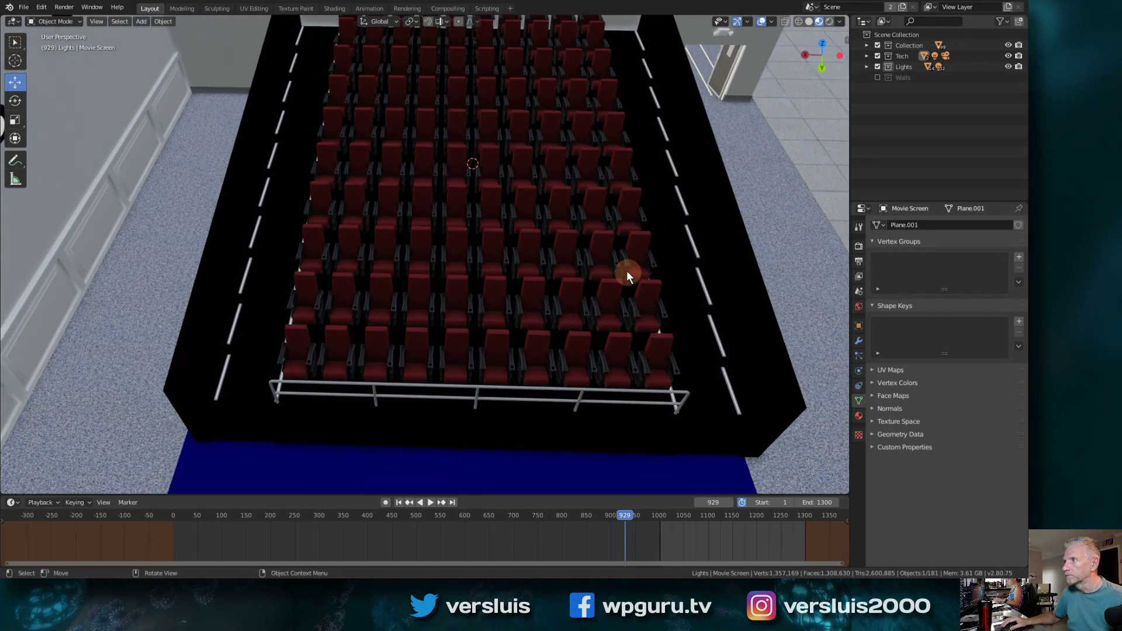
pyautogui.click(868, 66)
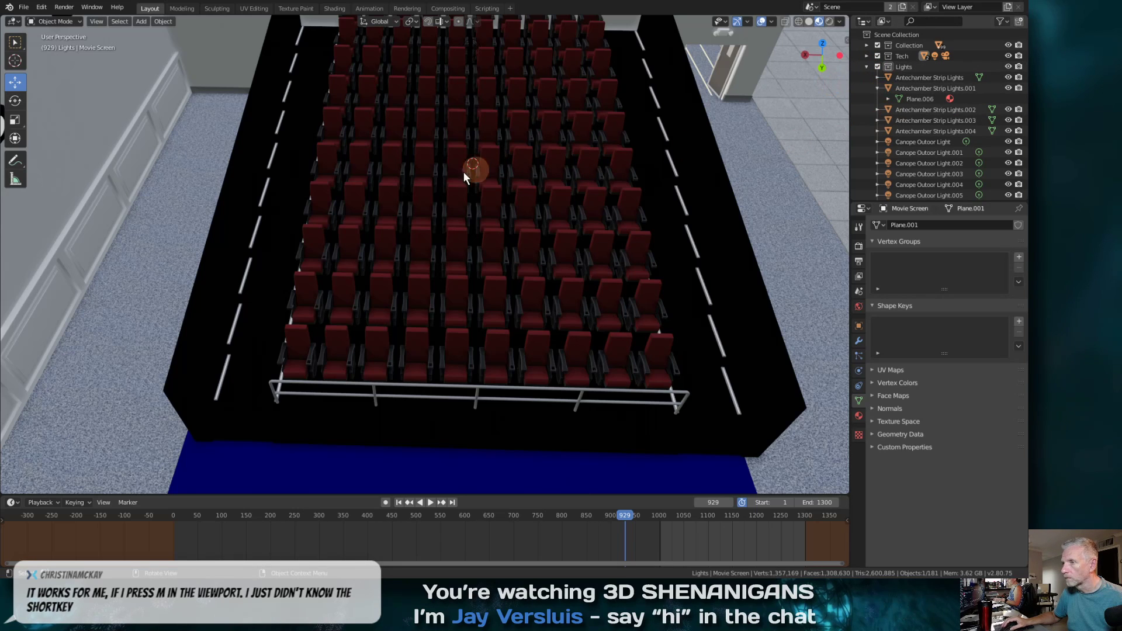
pyautogui.click(472, 165)
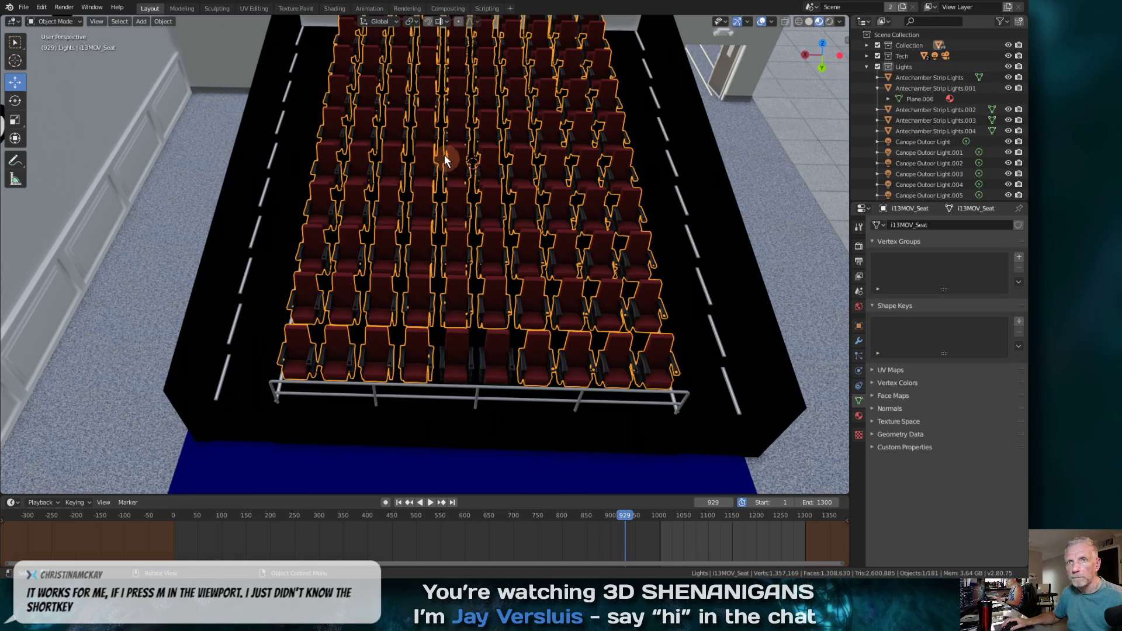
pyautogui.moveTo(464, 156); pyautogui.dragTo(351, 186, button='middle')
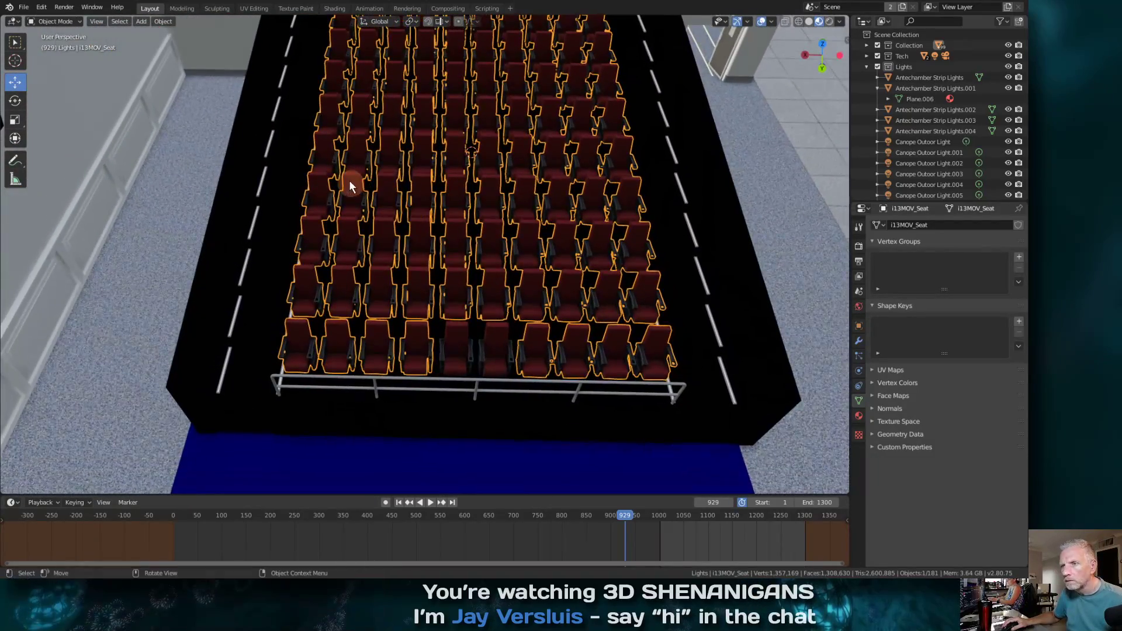
pyautogui.press('x')
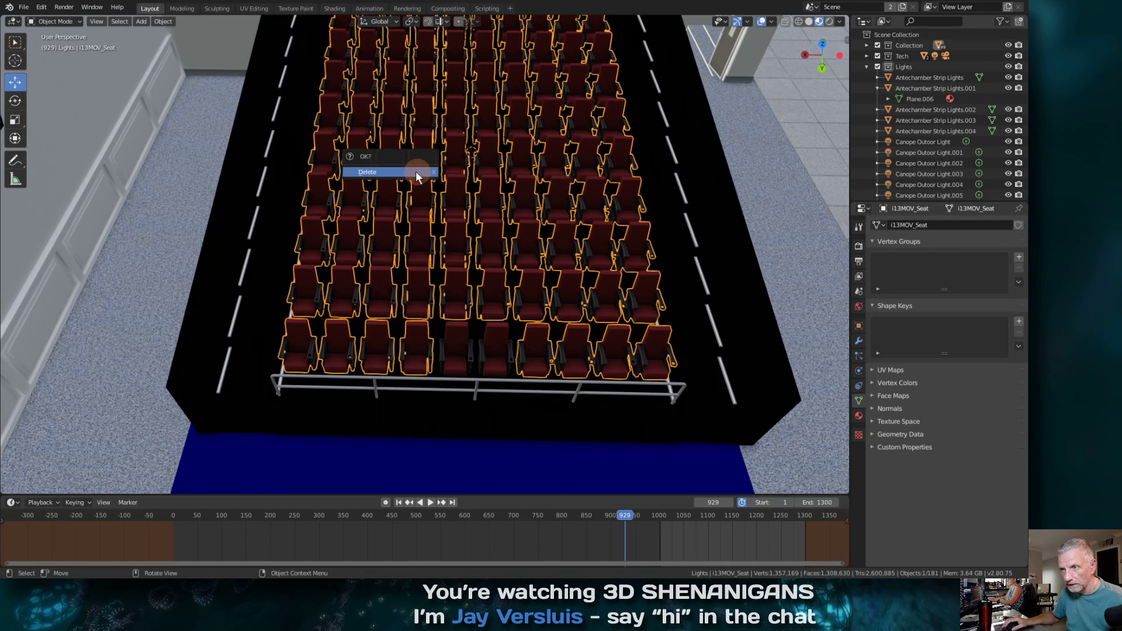
pyautogui.press('Escape')
# In Wireframe shading, make a linked duplicate of the Floor Lights 2 point light beside the seats, leaving it in place
pyautogui.press('z')
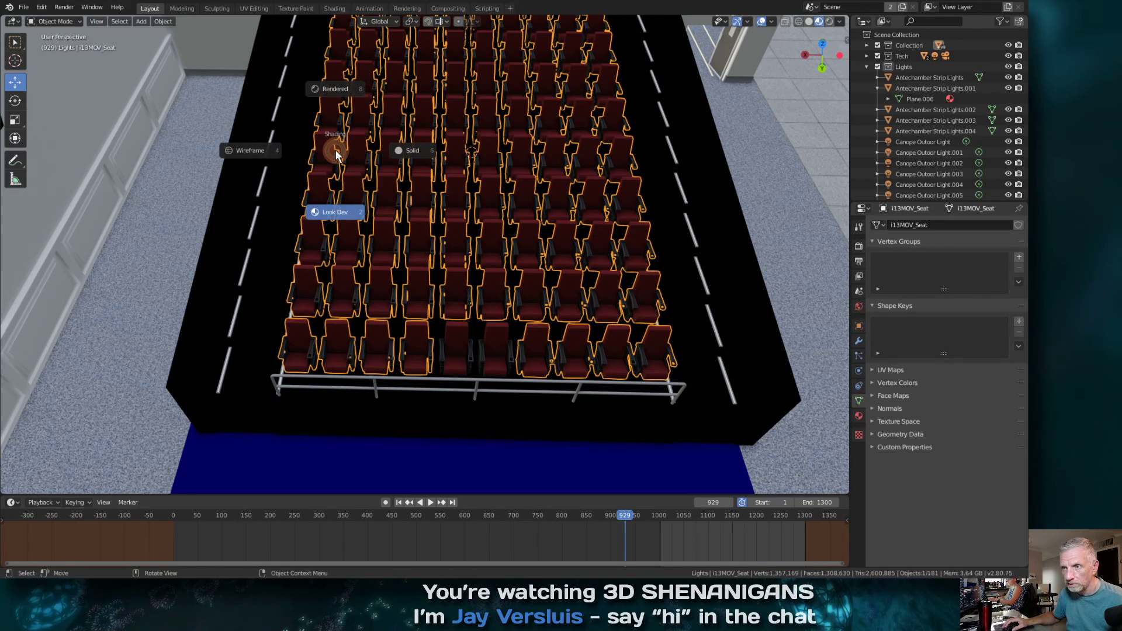
pyautogui.click(270, 147)
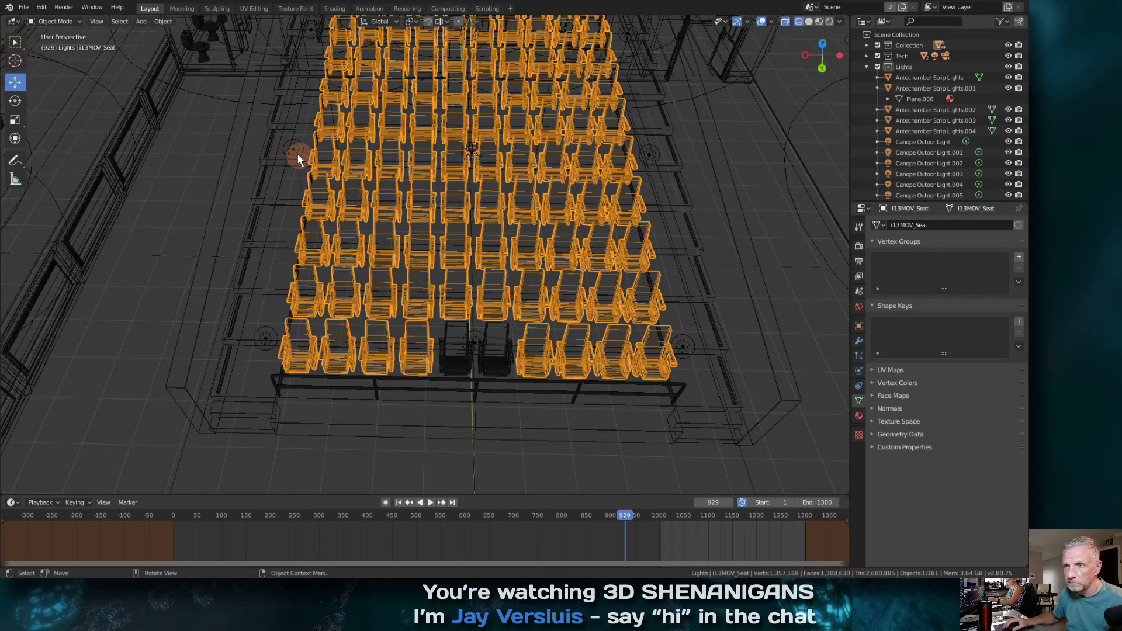
pyautogui.click(293, 149)
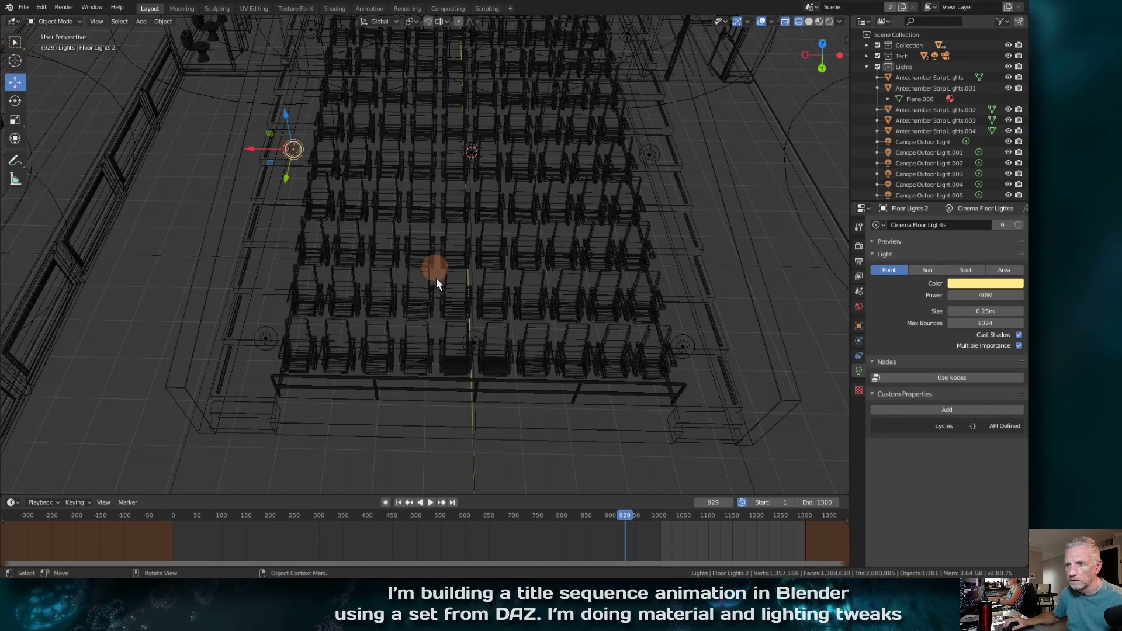
pyautogui.click(472, 156)
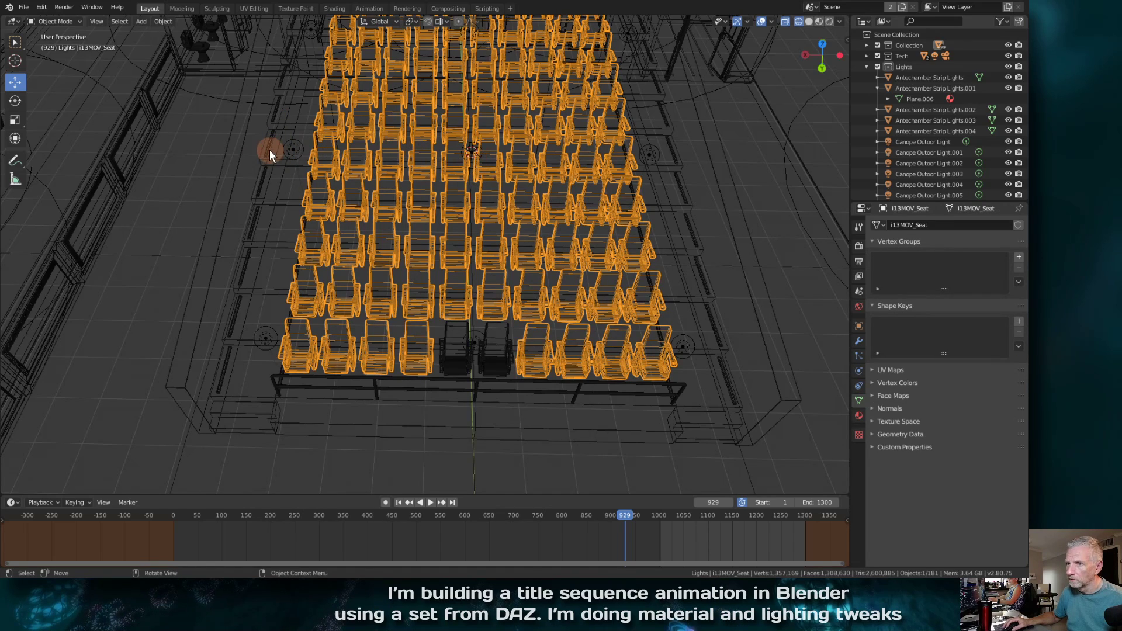
pyautogui.click(296, 151)
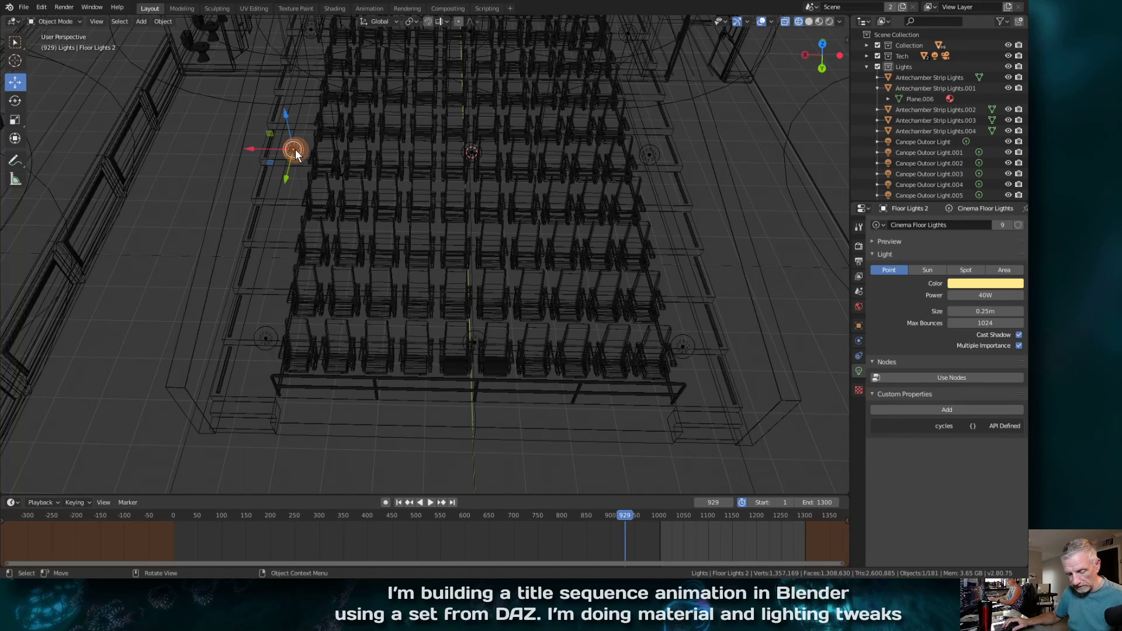
pyautogui.hotkey('alt', 'd')
pyautogui.press('Escape')
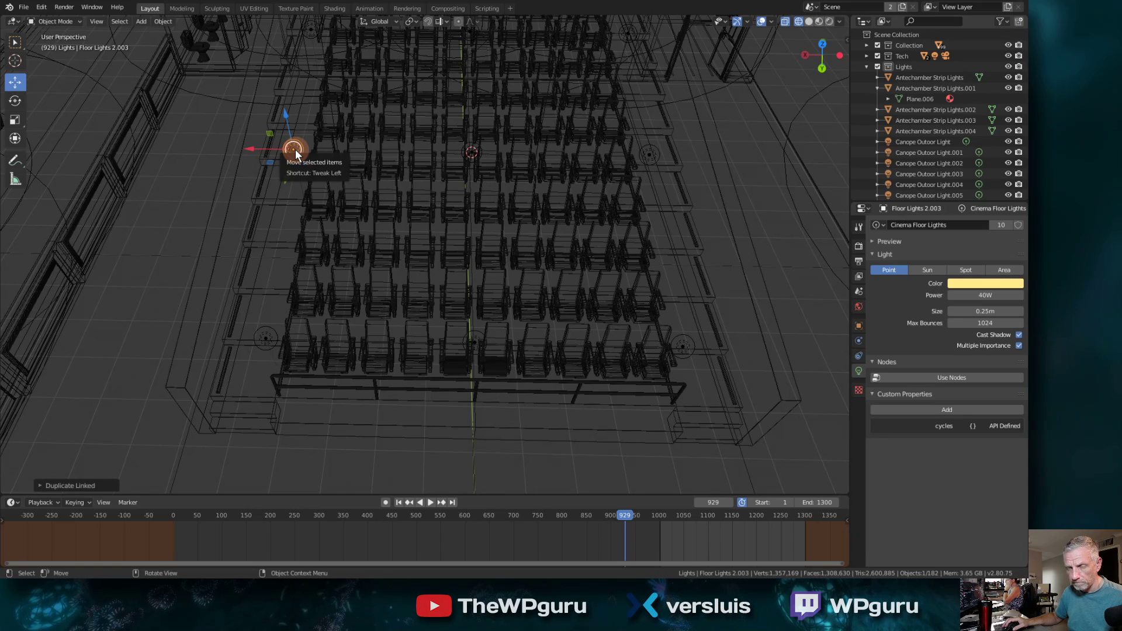
# Compare Look Dev and Solid shading on the seating area, and leave the viewport in Look Dev
pyautogui.press('z')
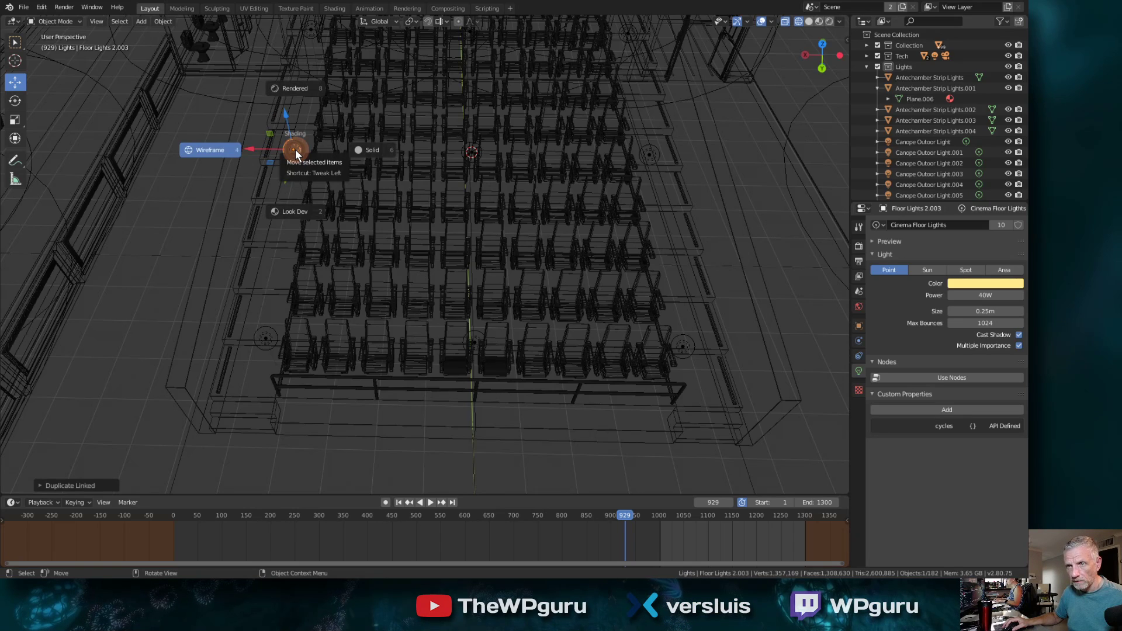
pyautogui.click(298, 207)
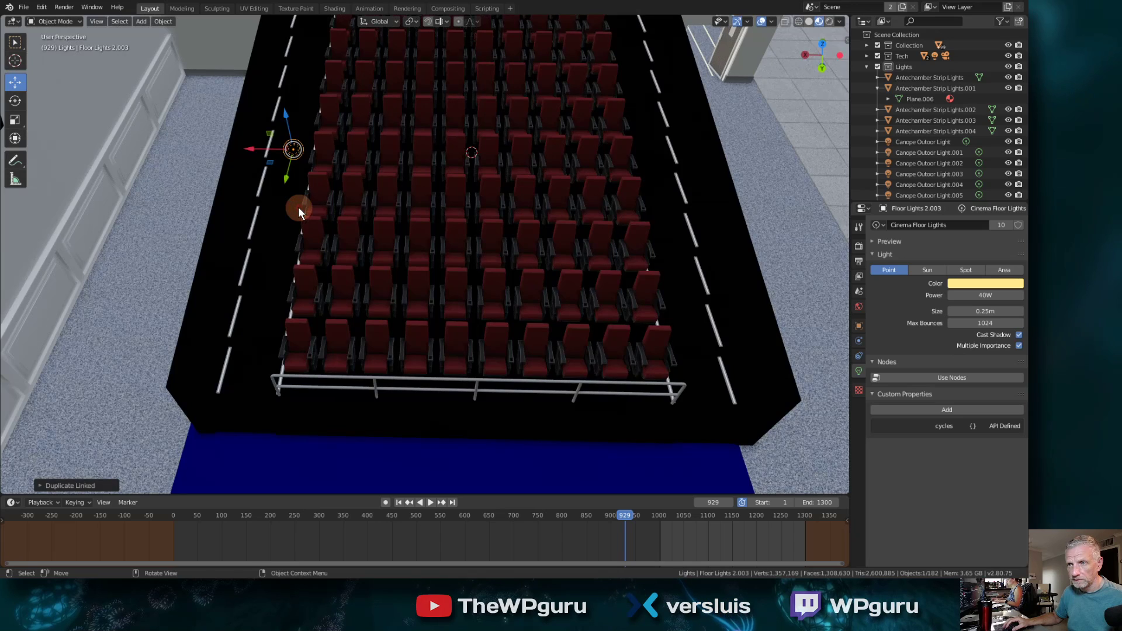
pyautogui.press('z')
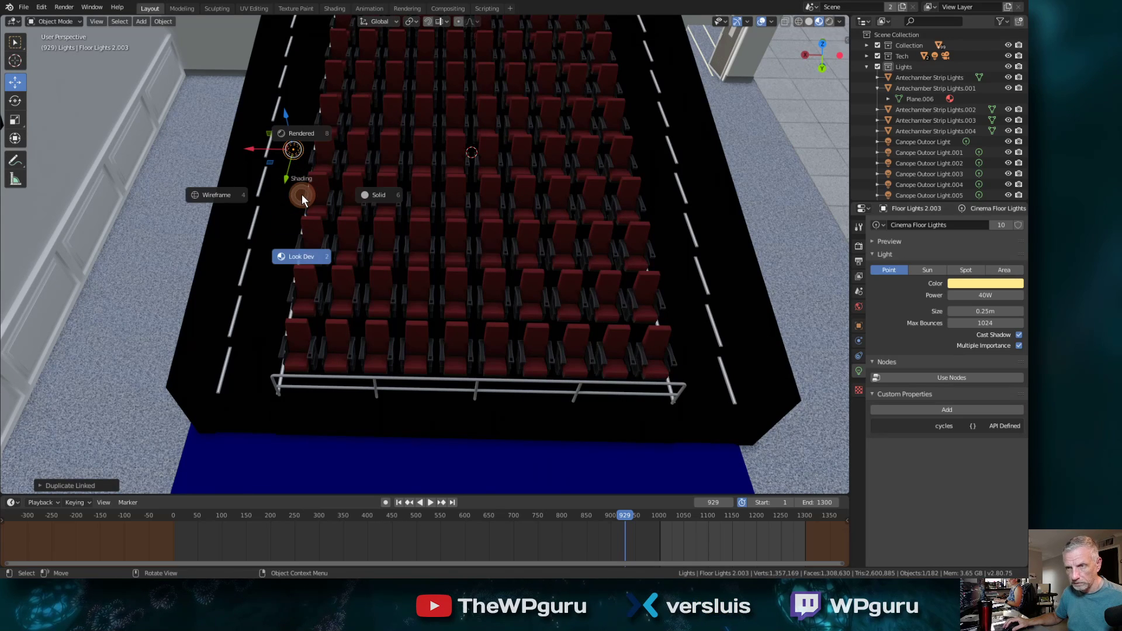
pyautogui.click(364, 198)
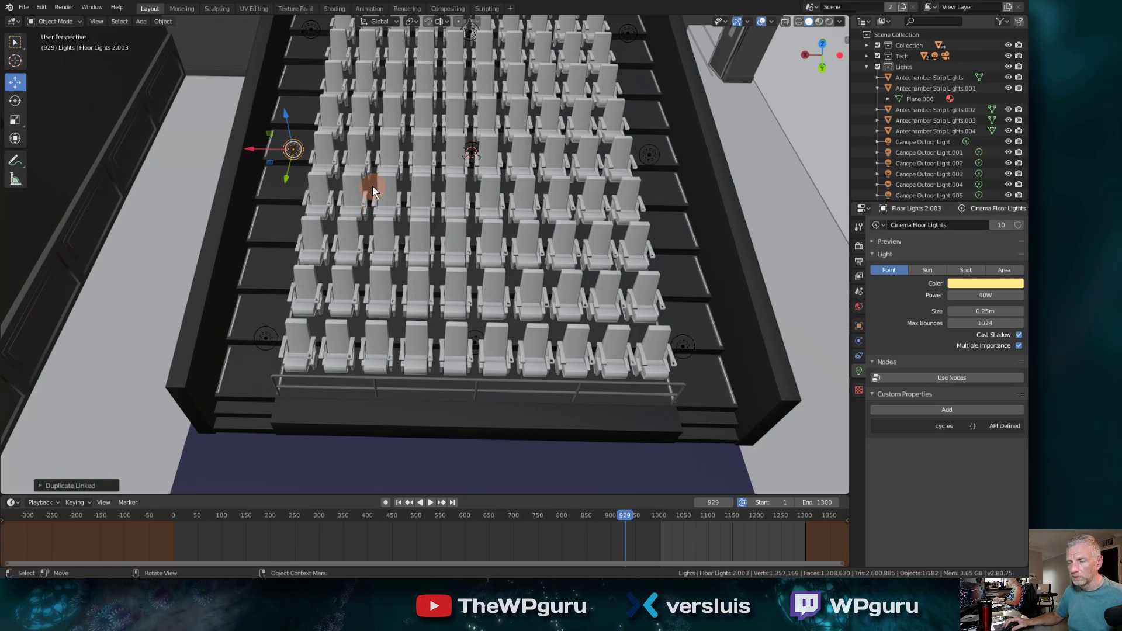
pyautogui.moveTo(373, 186)
pyautogui.mouseDown(button='middle')
pyautogui.moveTo(411, 175)
pyautogui.moveTo(367, 186)
pyautogui.moveTo(391, 184)
pyautogui.mouseUp(button='middle')
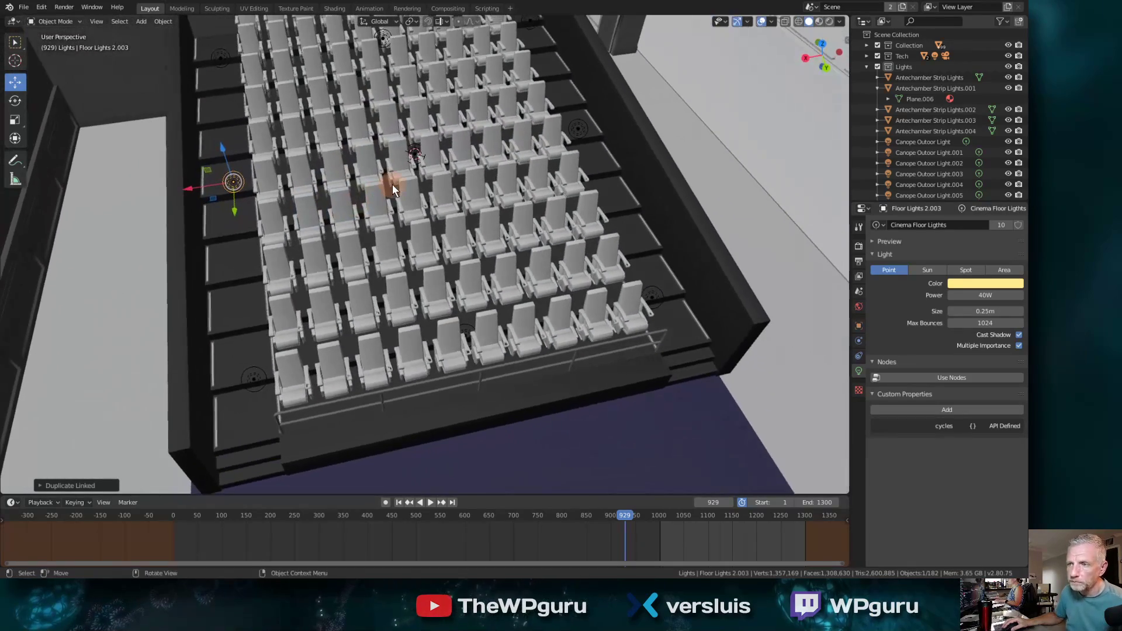
pyautogui.press('z')
pyautogui.click(390, 246)
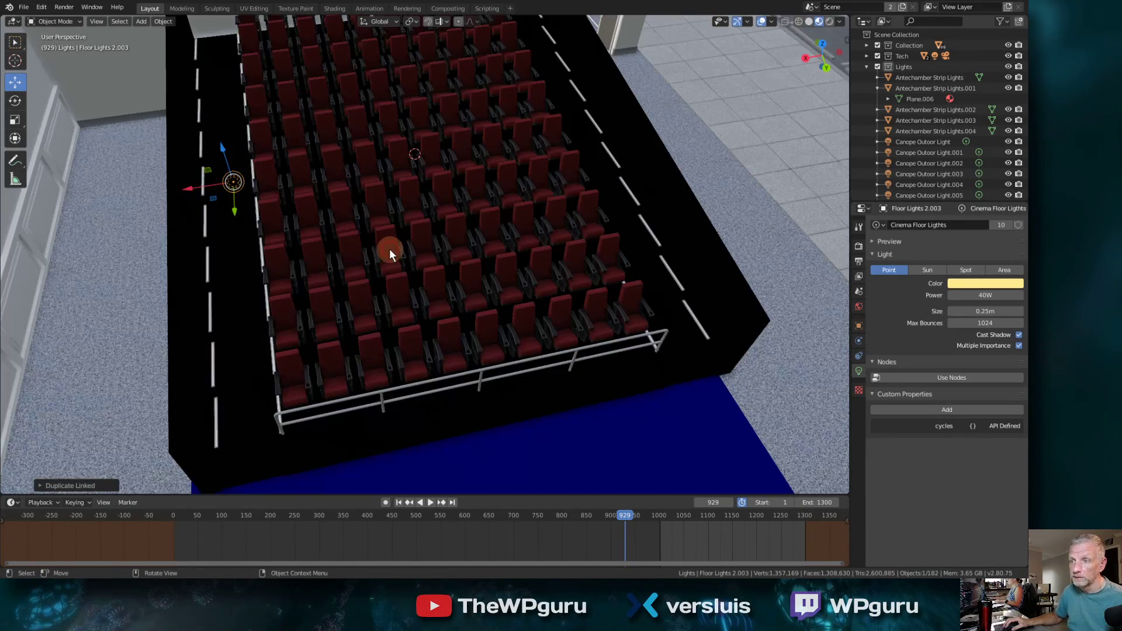
# Move the duplicated floor light about 2.8 m along X over the seats and about 3.1 m along Y toward the front rows
pyautogui.moveTo(393, 237)
pyautogui.mouseDown(button='middle')
pyautogui.moveTo(370, 237)
pyautogui.moveTo(367, 219)
pyautogui.moveTo(381, 236)
pyautogui.mouseUp(button='middle')
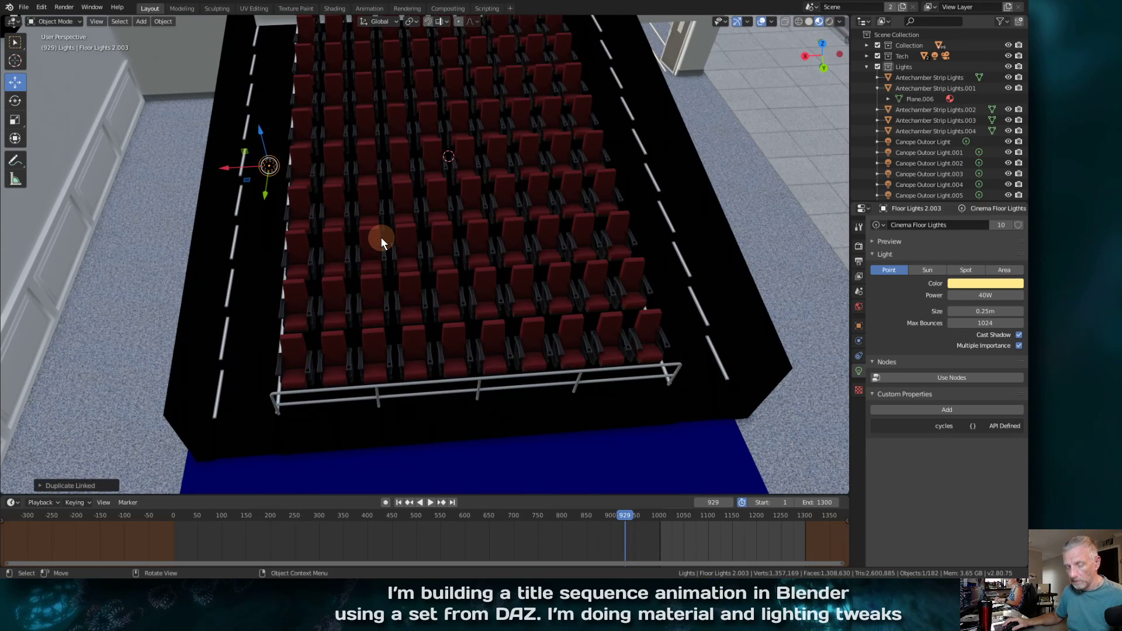
pyautogui.press('g')
pyautogui.press('x')
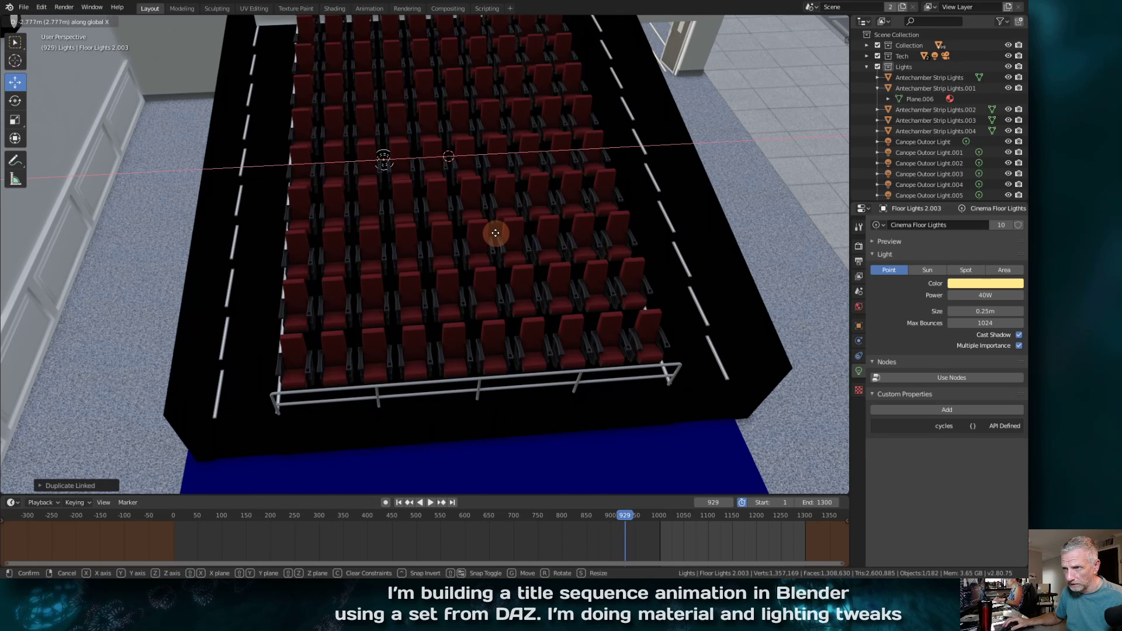
pyautogui.click(495, 232)
pyautogui.press('g')
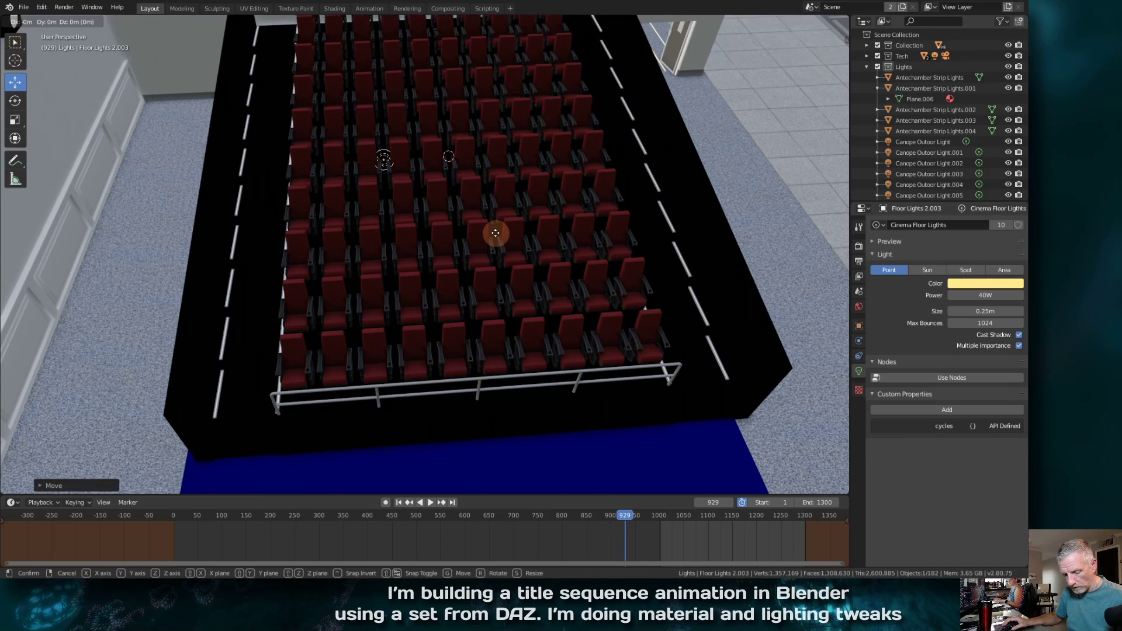
pyautogui.press('y')
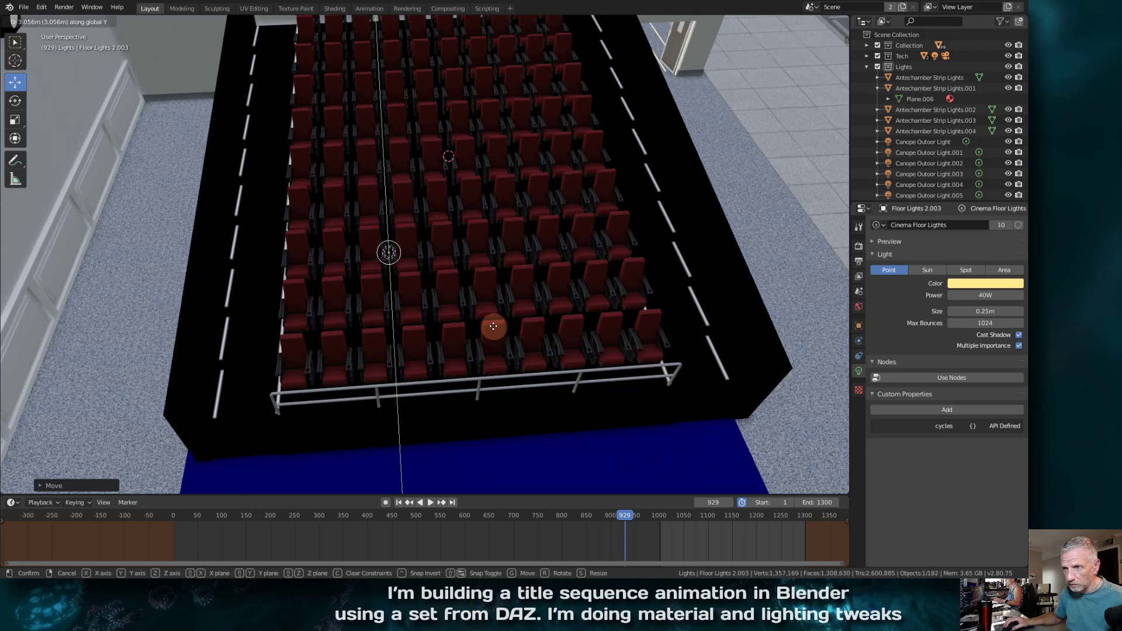
pyautogui.click(493, 326)
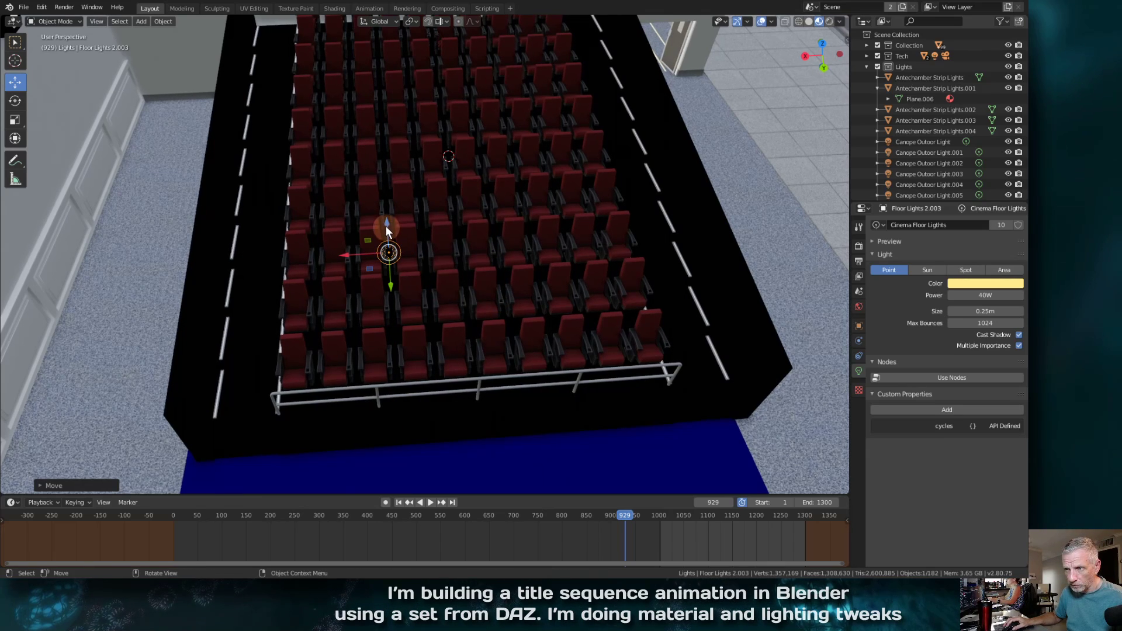
# Lower the duplicated floor light about 1.1 m along Z, and place a linked duplicate of it about 3.3 m across the seats along X
pyautogui.press('g')
pyautogui.press('z')
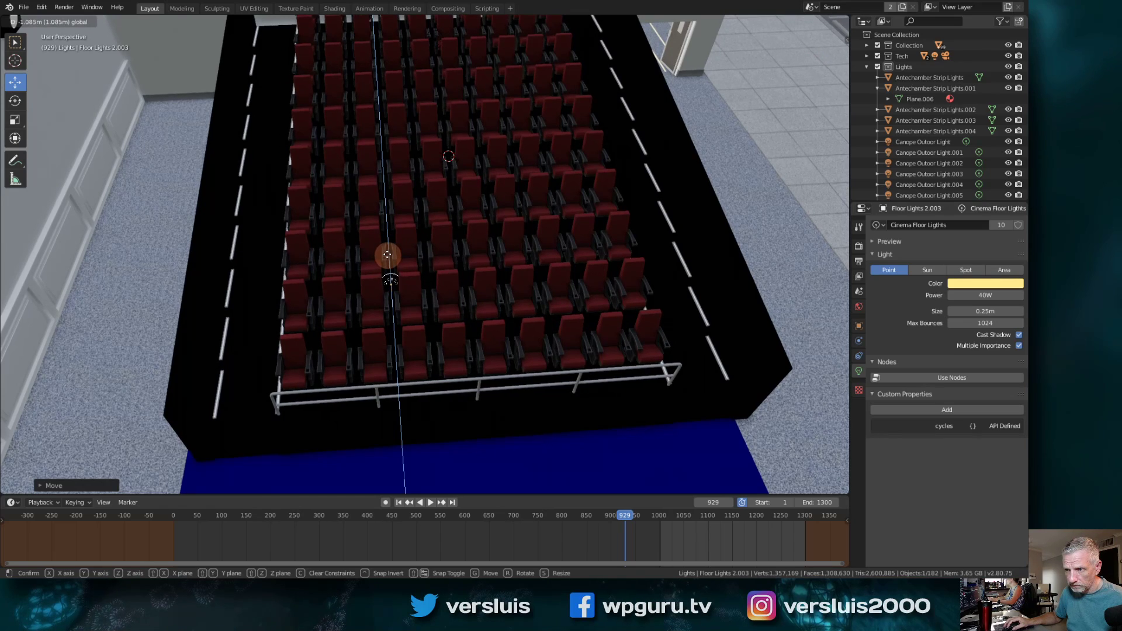
pyautogui.click(455, 258)
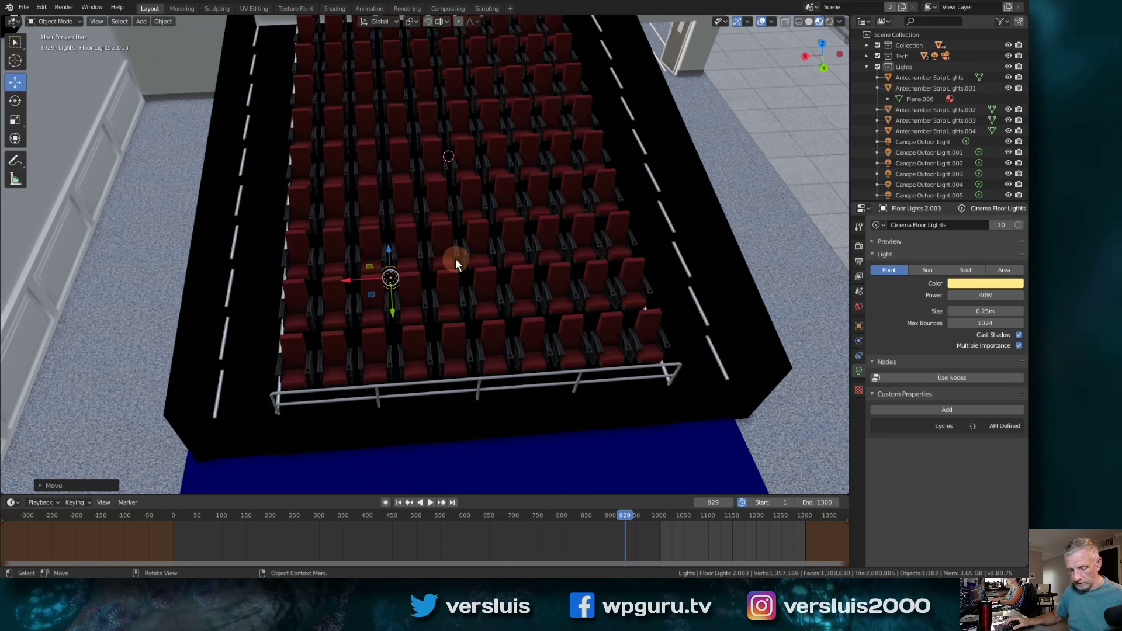
pyautogui.hotkey('alt', 'd')
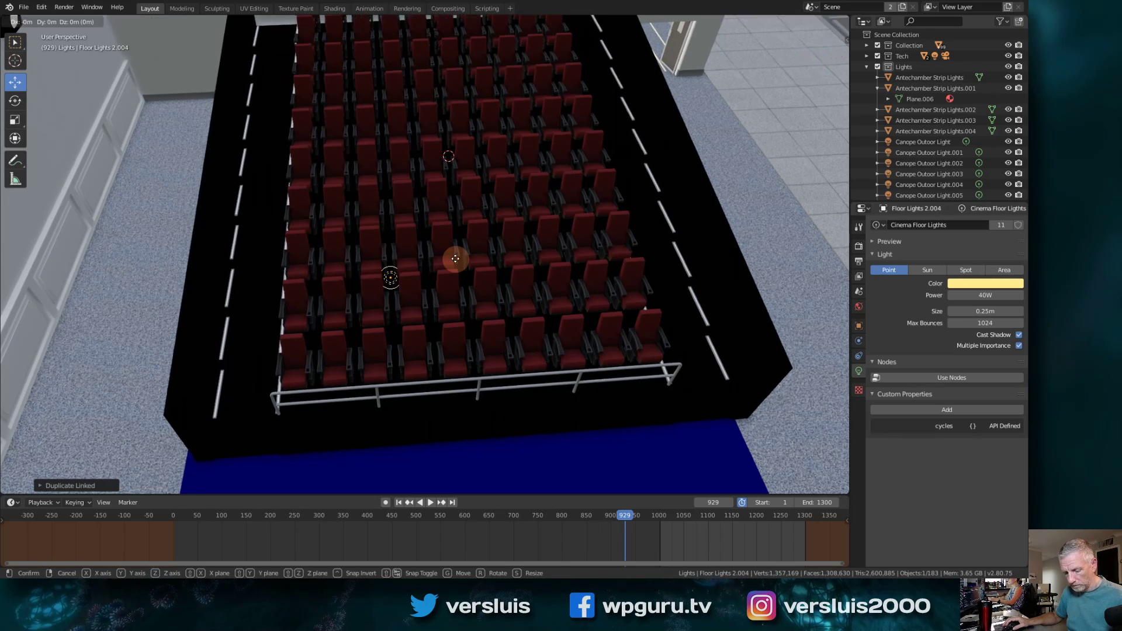
pyautogui.press('x')
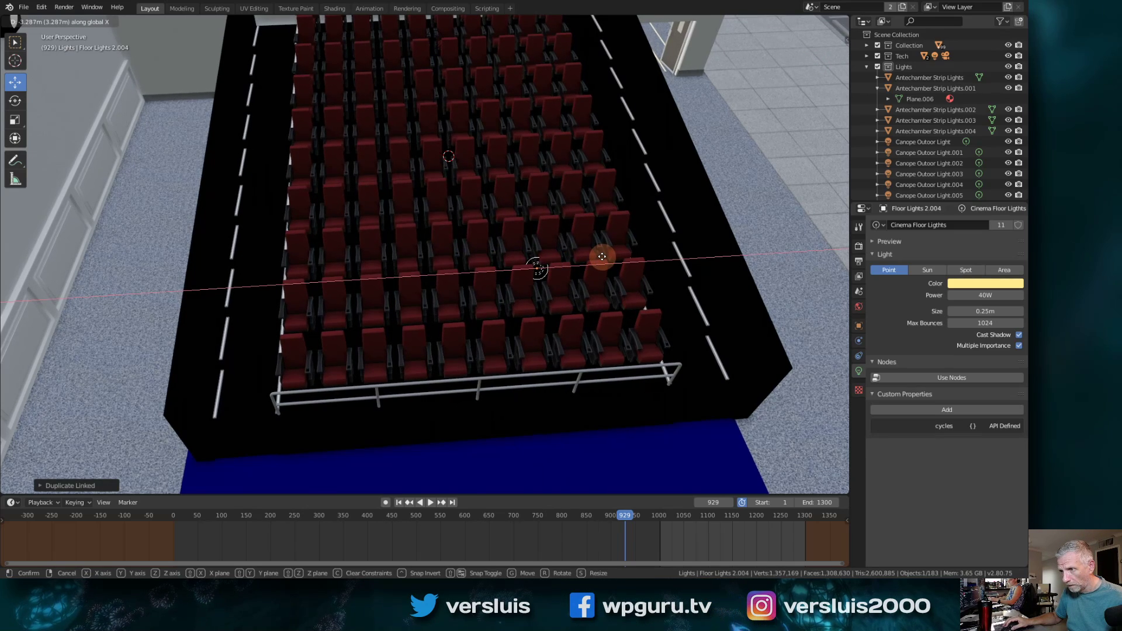
pyautogui.click(602, 256)
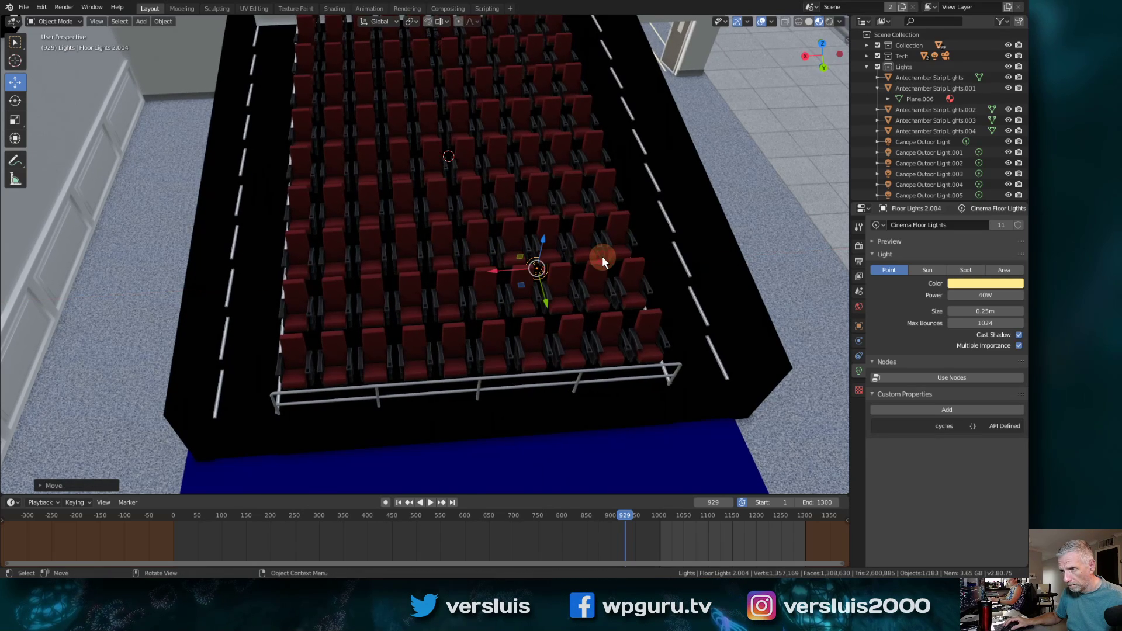
# Duplicate both front floor lights together and move the copies along Y to the rear seat rows
pyautogui.keyDown('shift'); pyautogui.click(391, 276); pyautogui.keyUp('shift')
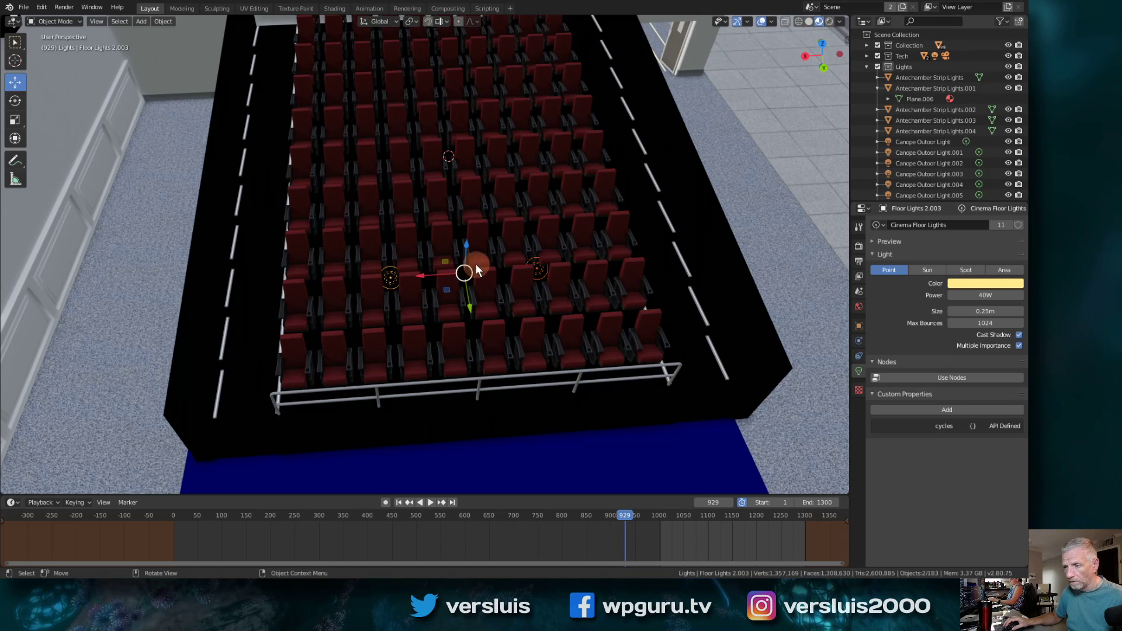
pyautogui.hotkey('shift', 'd')
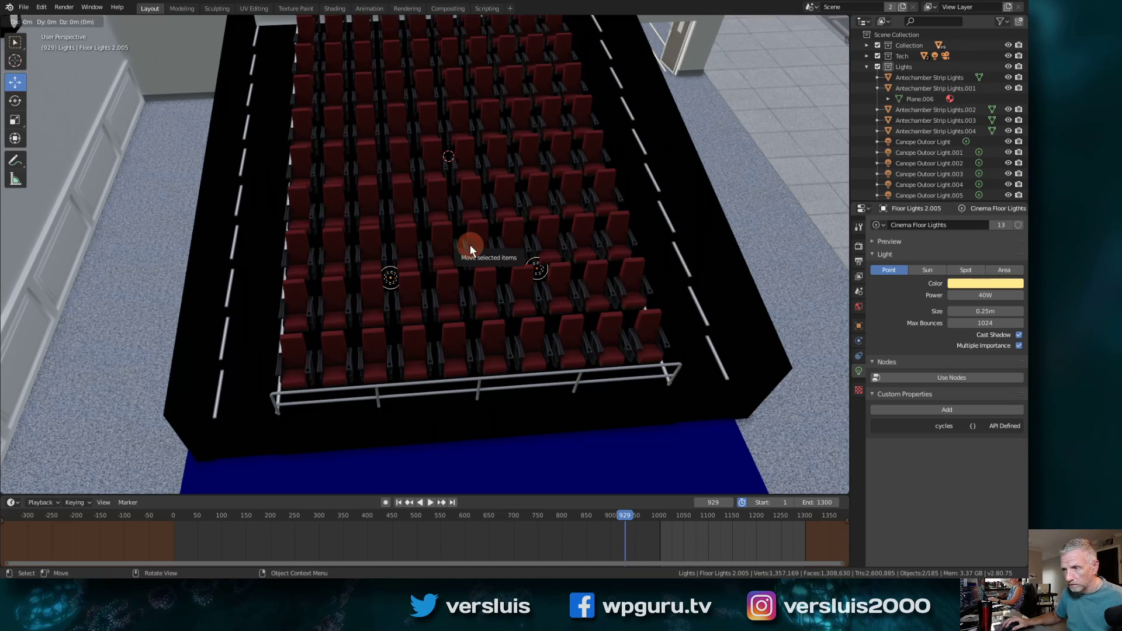
pyautogui.click(471, 246)
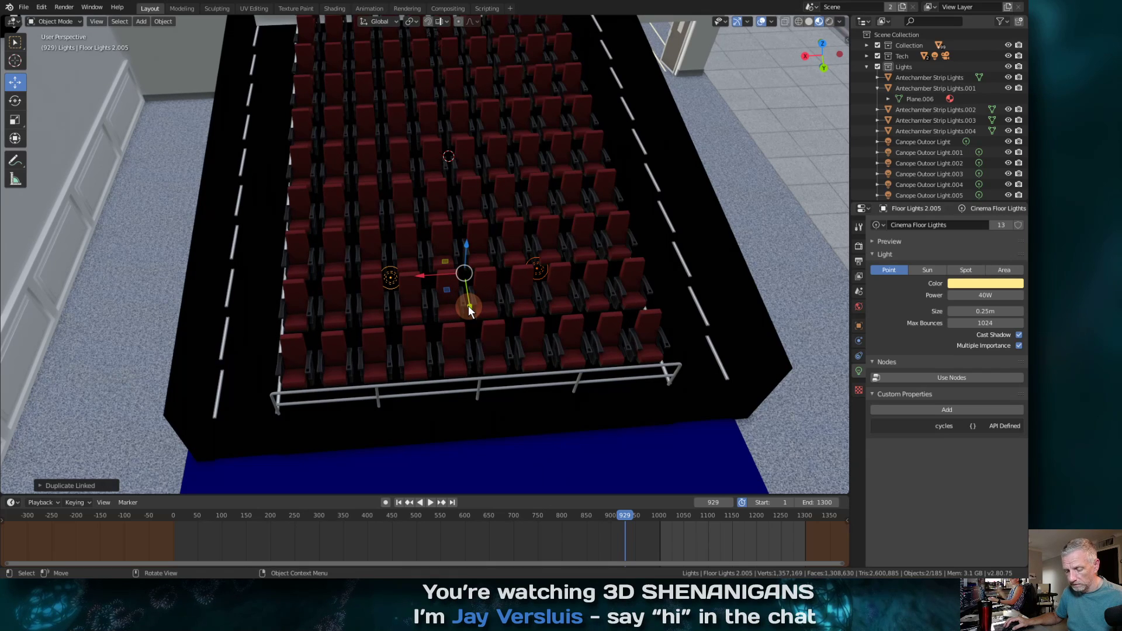
pyautogui.moveTo(469, 307); pyautogui.dragTo(450, 126)
pyautogui.moveTo(435, 55); pyautogui.dragTo(434, 487)
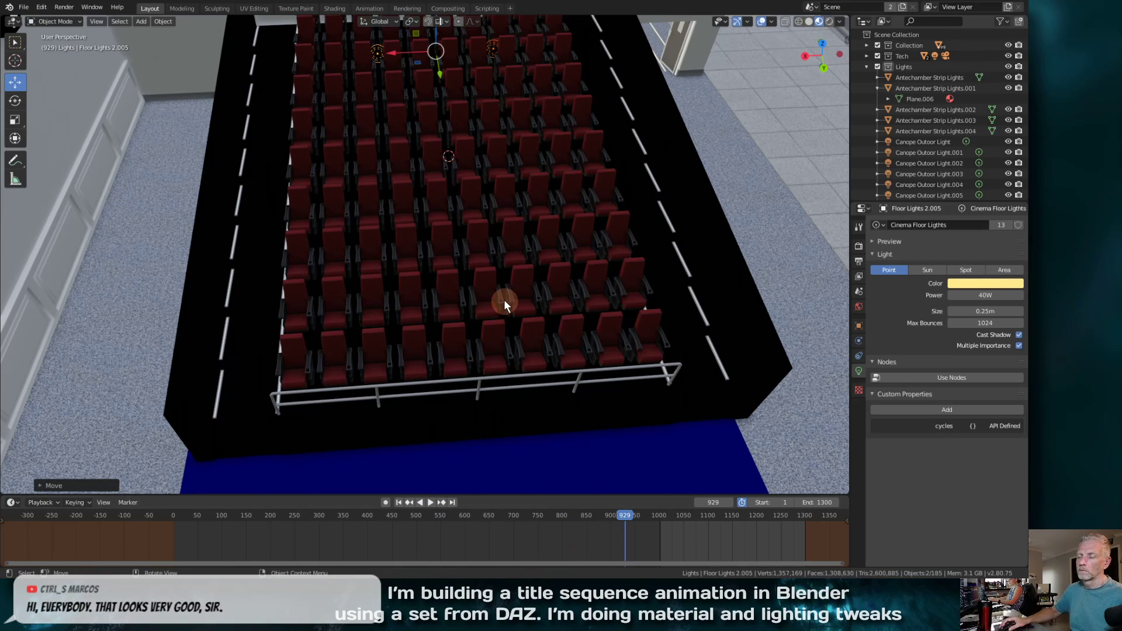
# Re-enable the Walls collection with the roof and left wall, and render frame 929 from the camera
pyautogui.moveTo(501, 300); pyautogui.dragTo(444, 180, button='middle')
pyautogui.press('KP_0')
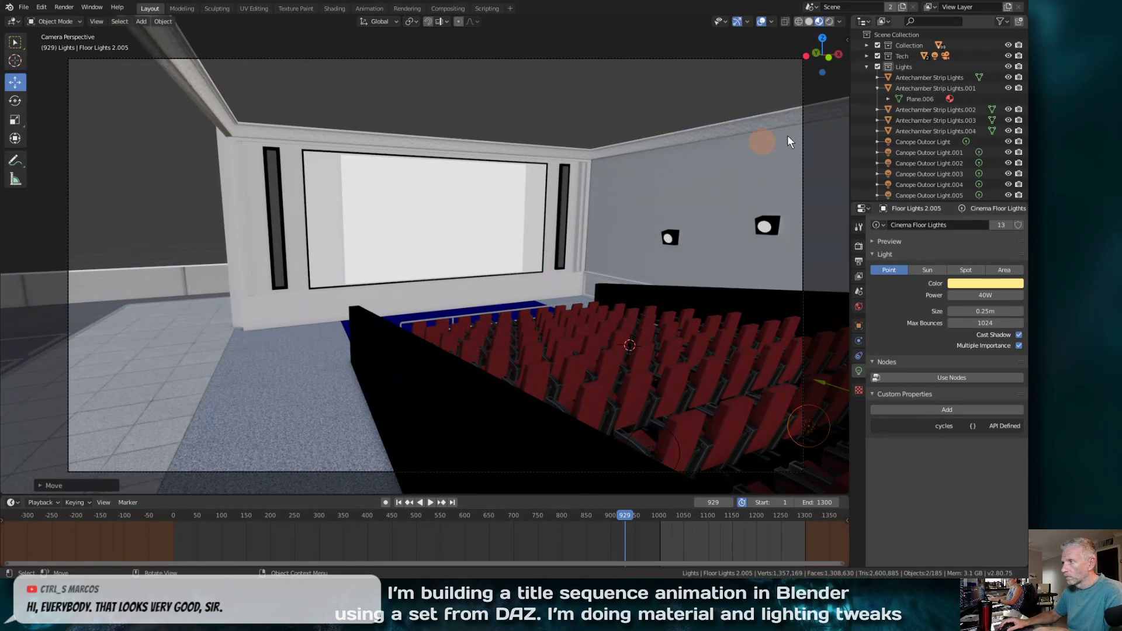
pyautogui.click(867, 67)
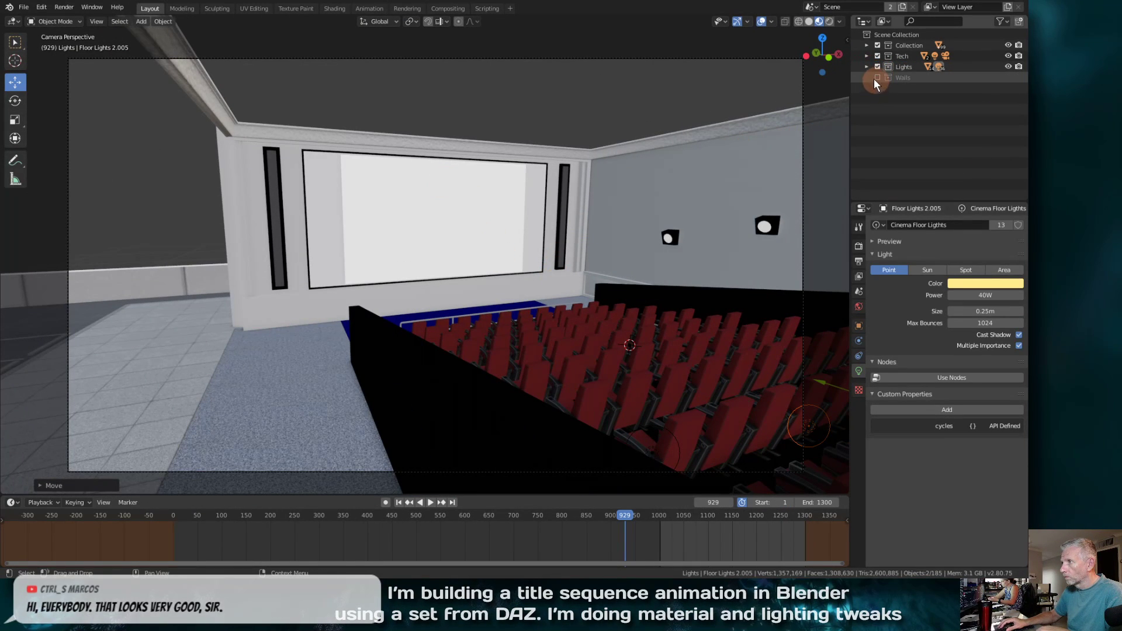
pyautogui.click(877, 78)
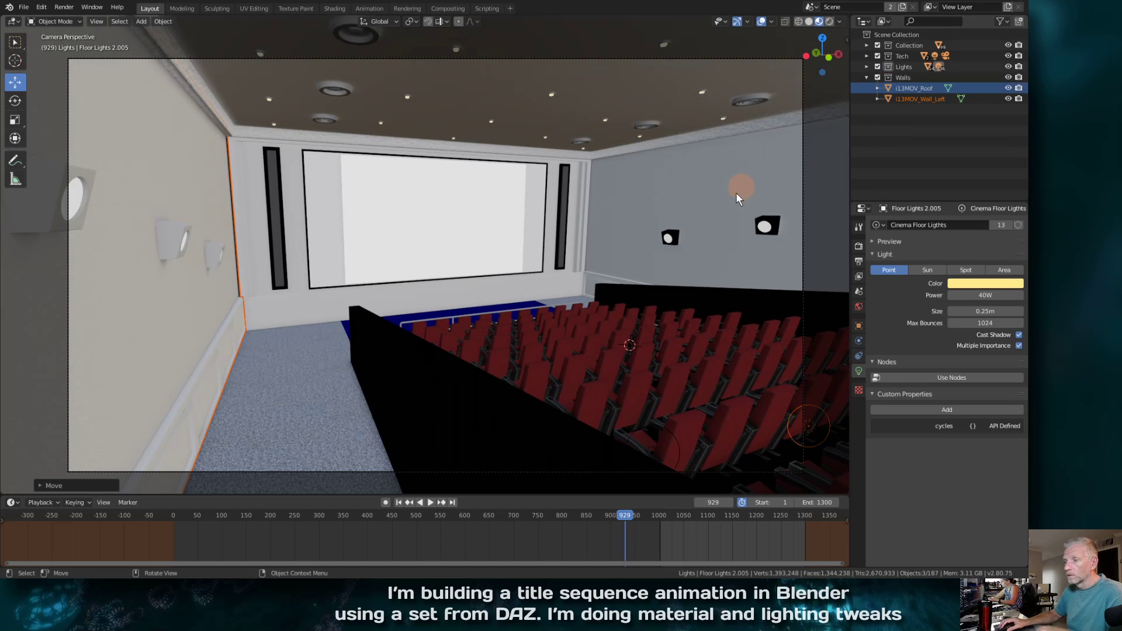
pyautogui.press('F12')
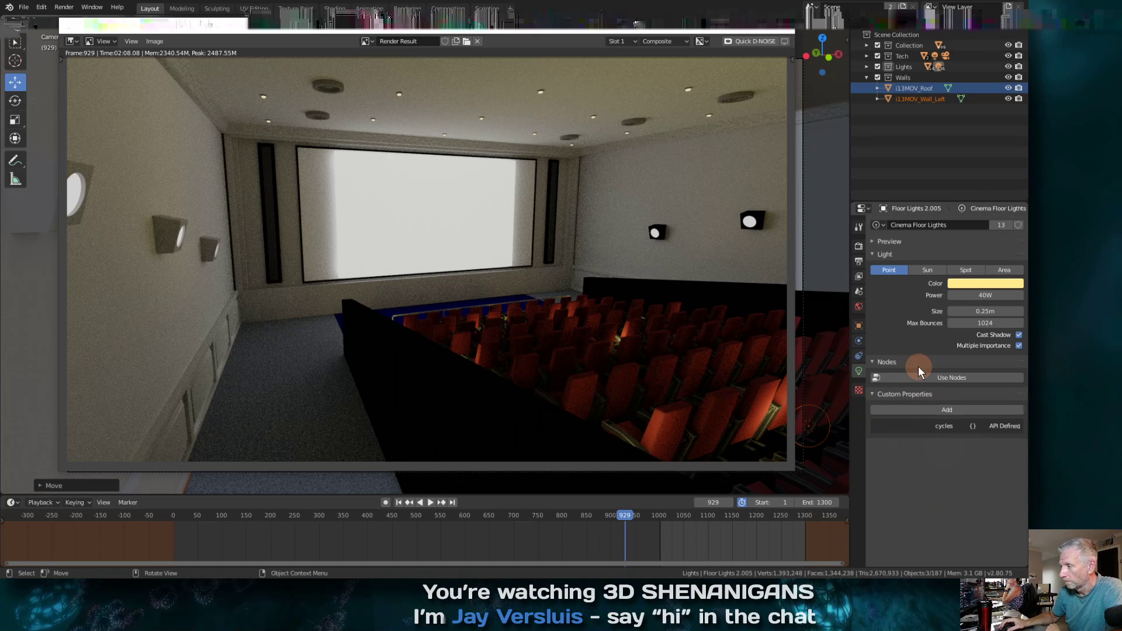
# Set the power of the shared Cinema Floor Lights data to 25 W
pyautogui.click(985, 295)
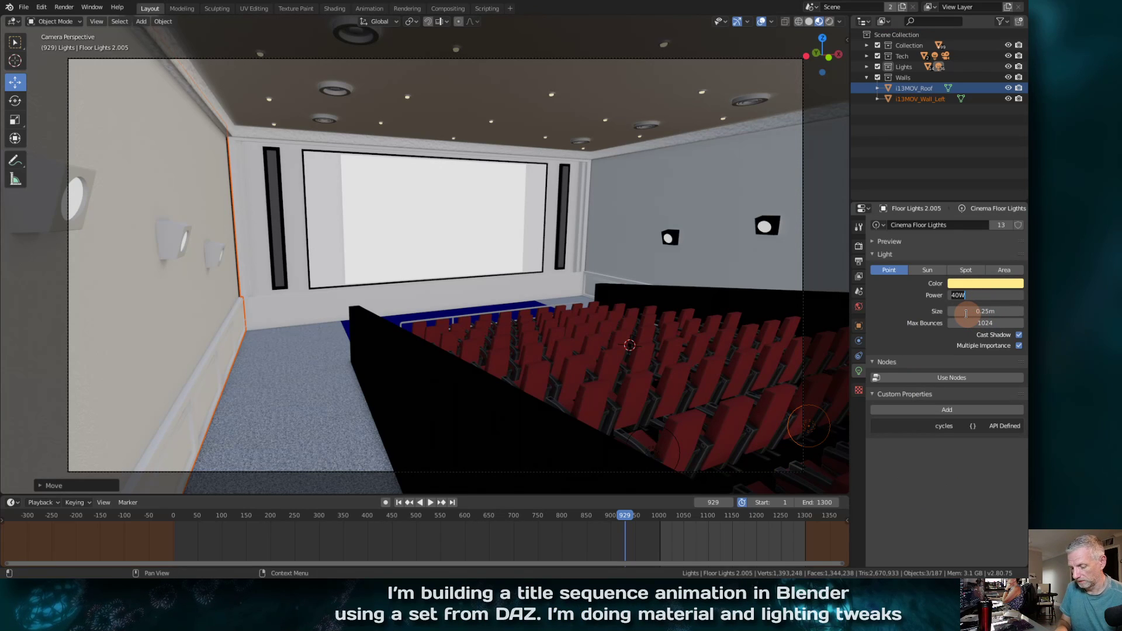
pyautogui.write('25')
pyautogui.press('Return')
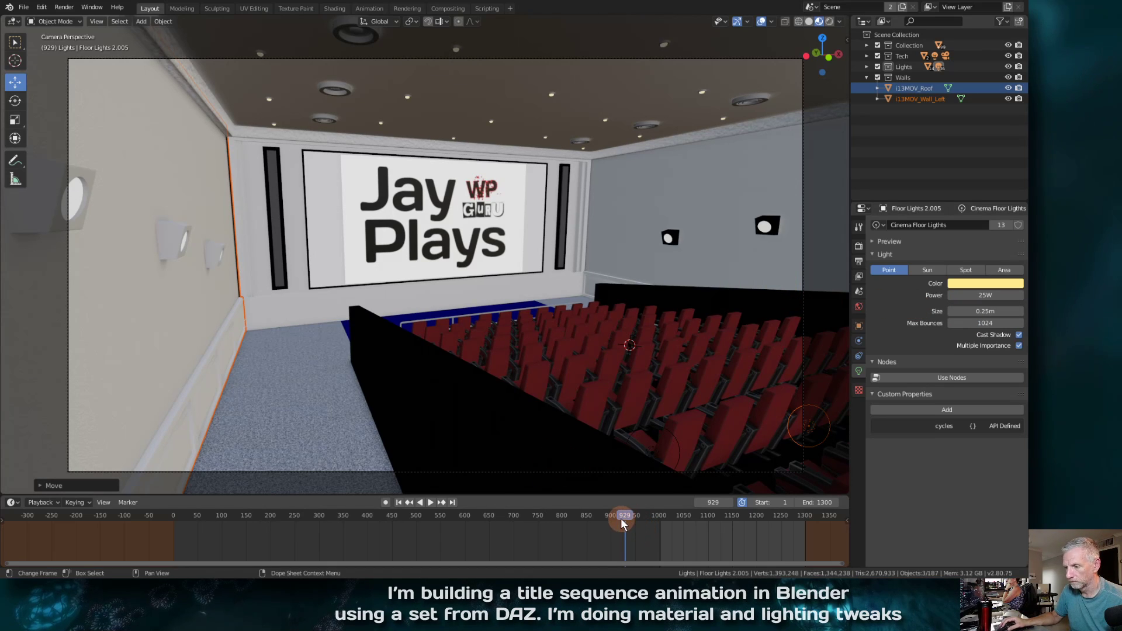
# Play the animation to frame 950 and preview the cinema hall in Rendered shading
pyautogui.moveTo(622, 516); pyautogui.dragTo(611, 516)
pyautogui.press('space')
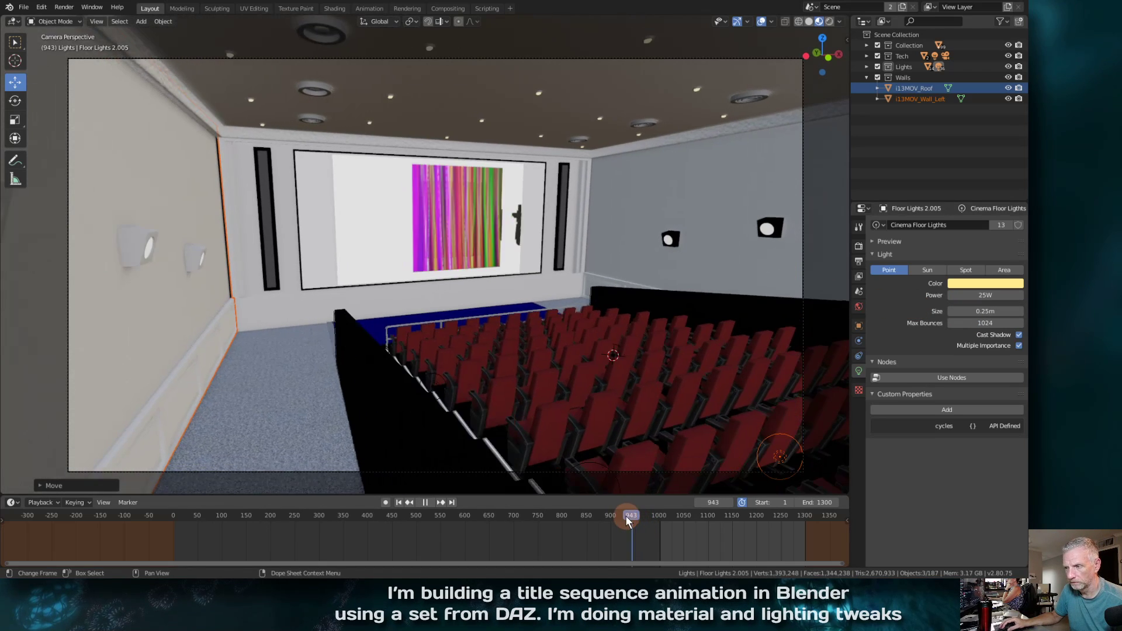
pyautogui.press('space')
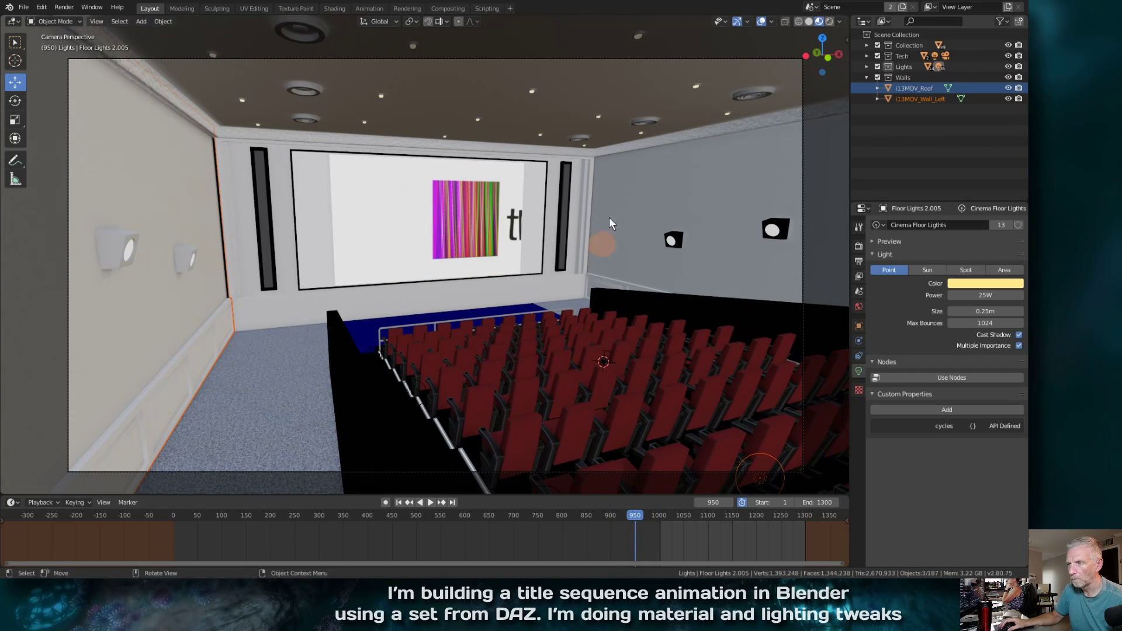
pyautogui.click(829, 21)
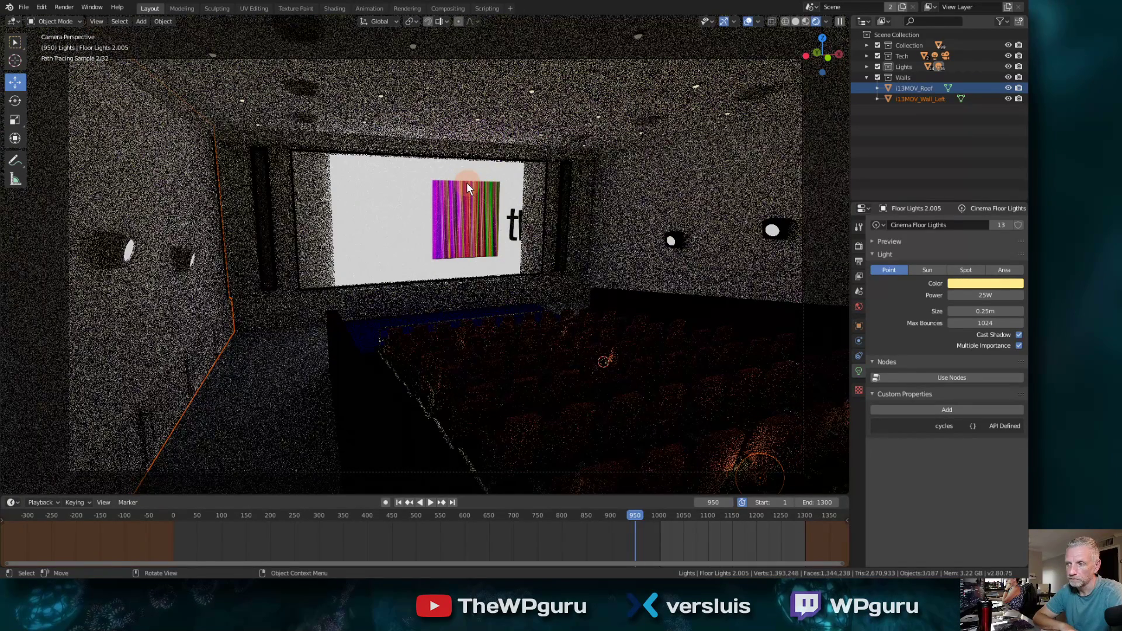
# Set the Cycles viewport sample count to 0 in the render sampling settings
pyautogui.click(859, 246)
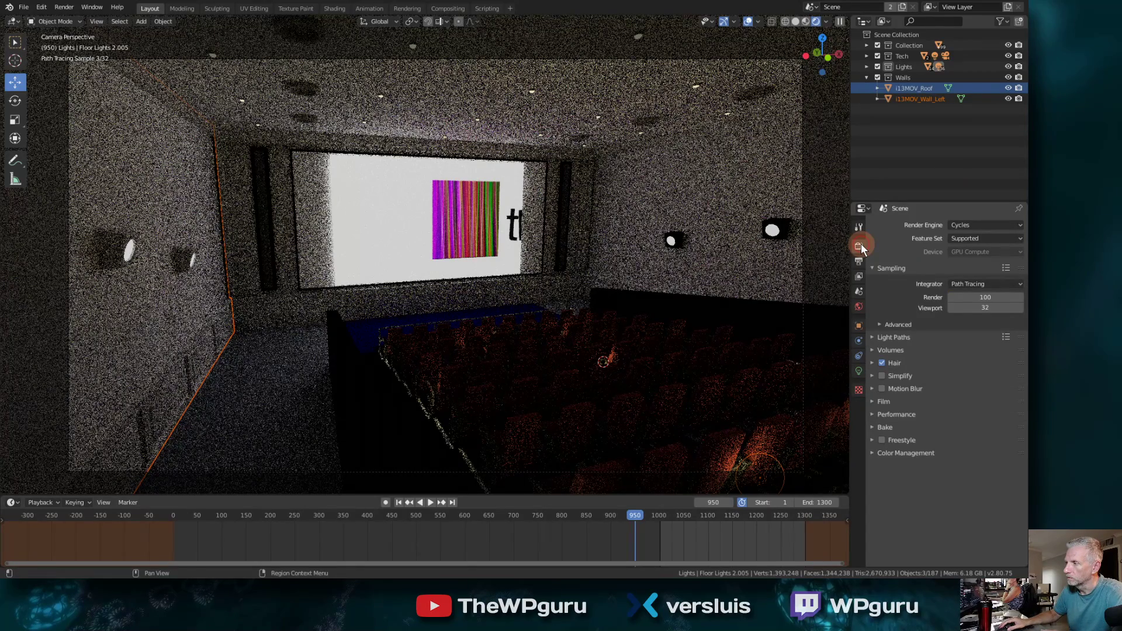
pyautogui.click(992, 308)
pyautogui.write('0')
pyautogui.press('Return')
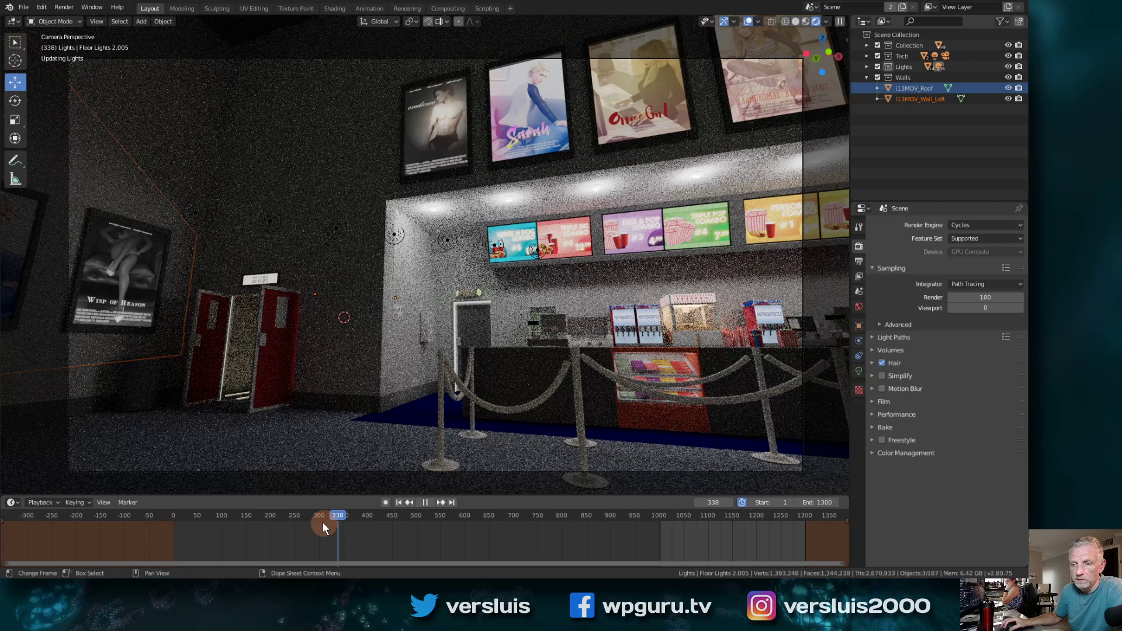
# Close the render result and review the animation from the theater exterior through the lobby doors to the cinema hall at frame 970
pyautogui.moveTo(322, 523); pyautogui.dragTo(271, 518)
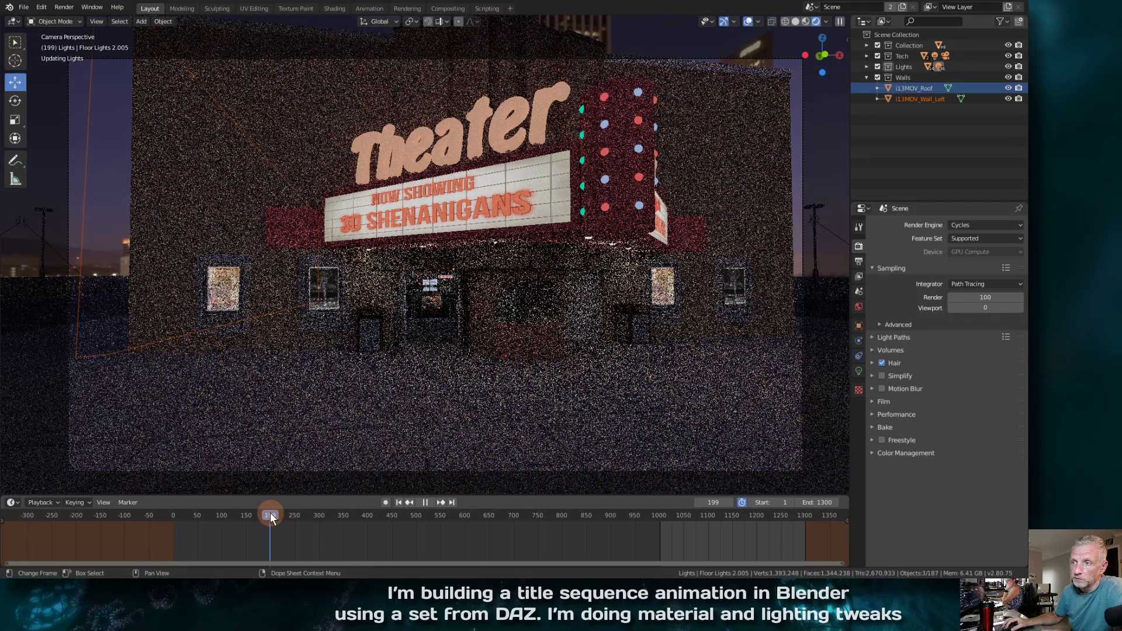
pyautogui.press('space')
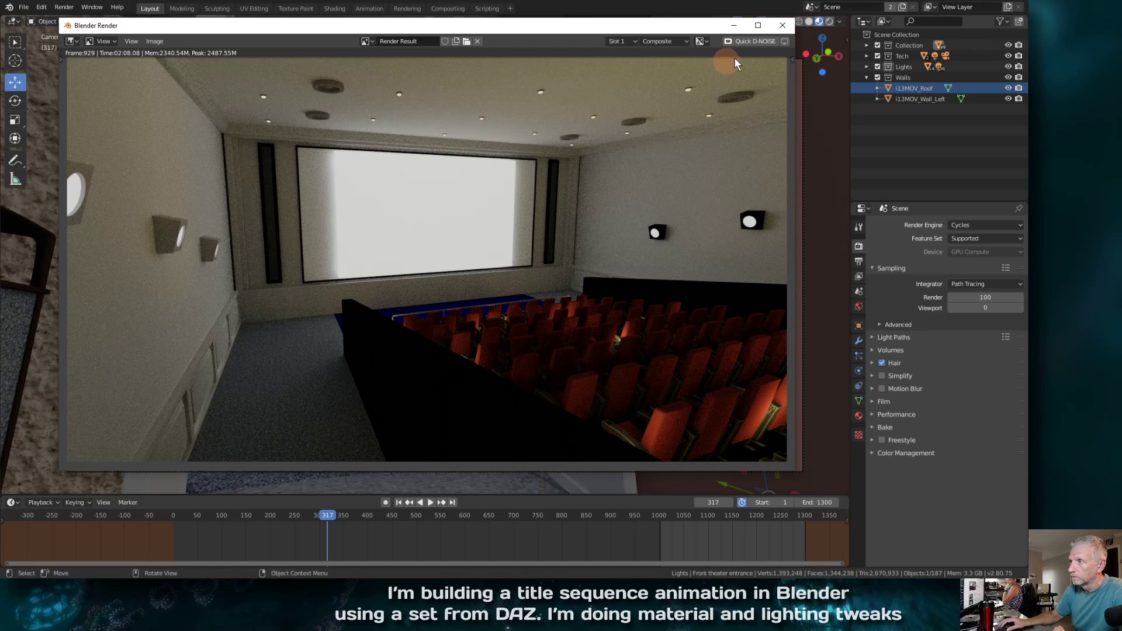
pyautogui.click(782, 25)
pyautogui.press('space')
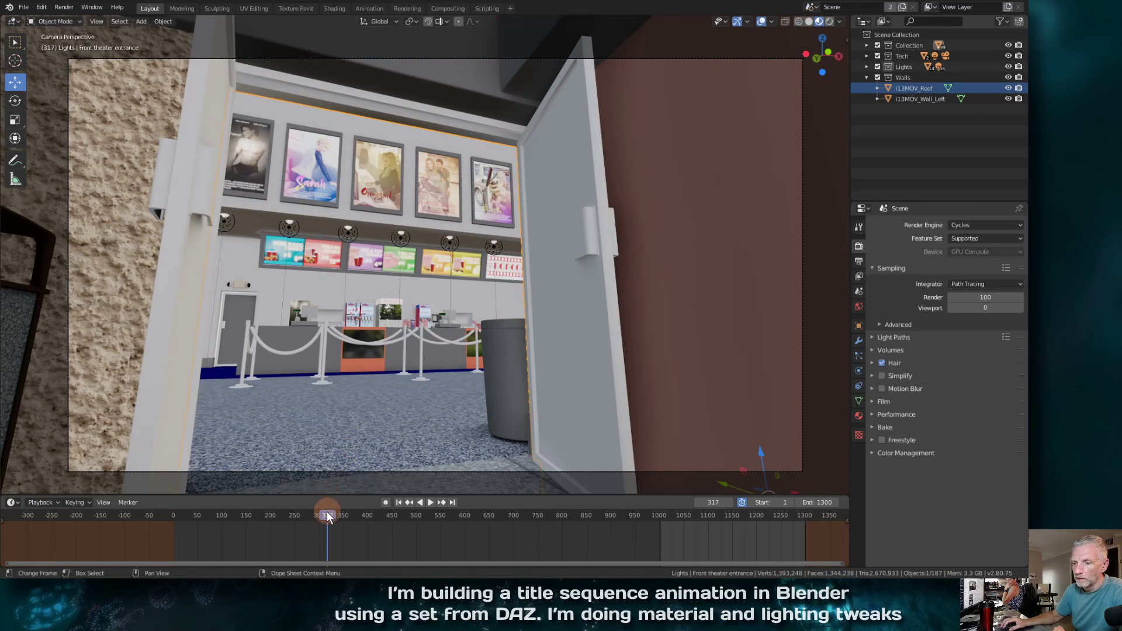
pyautogui.moveTo(328, 510); pyautogui.dragTo(516, 510)
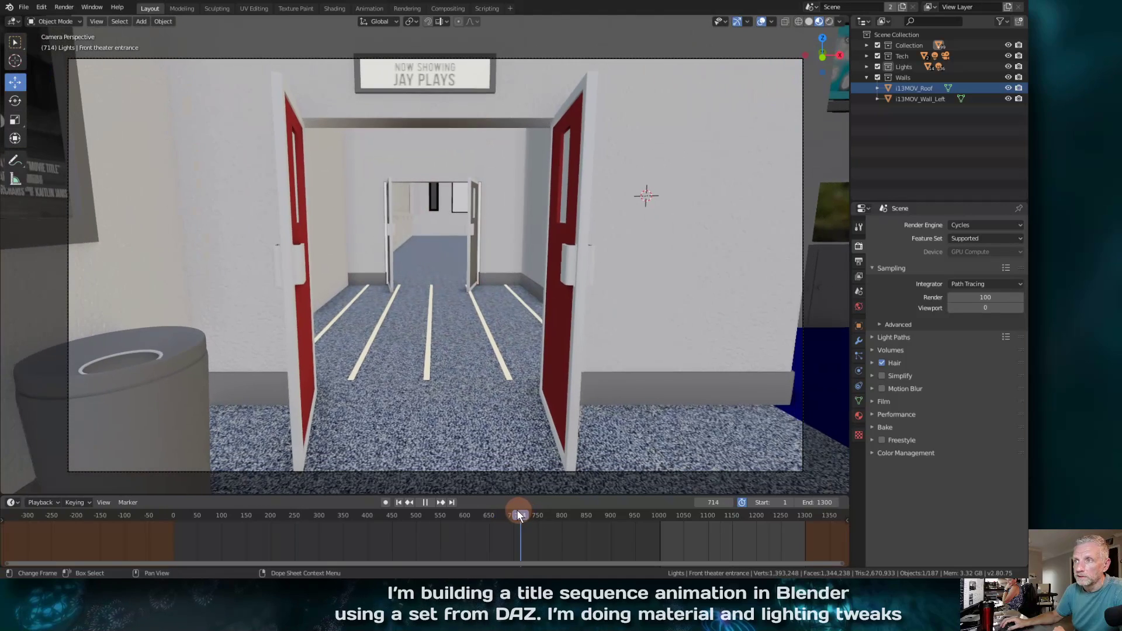
pyautogui.press('space')
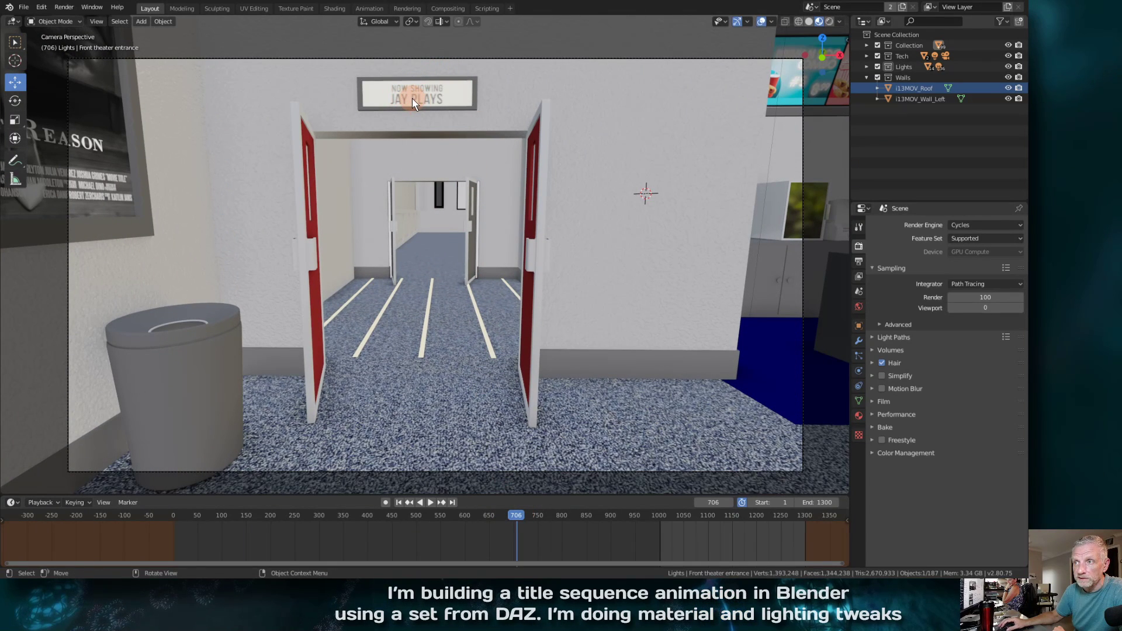
pyautogui.press('space')
pyautogui.moveTo(517, 515); pyautogui.dragTo(644, 505)
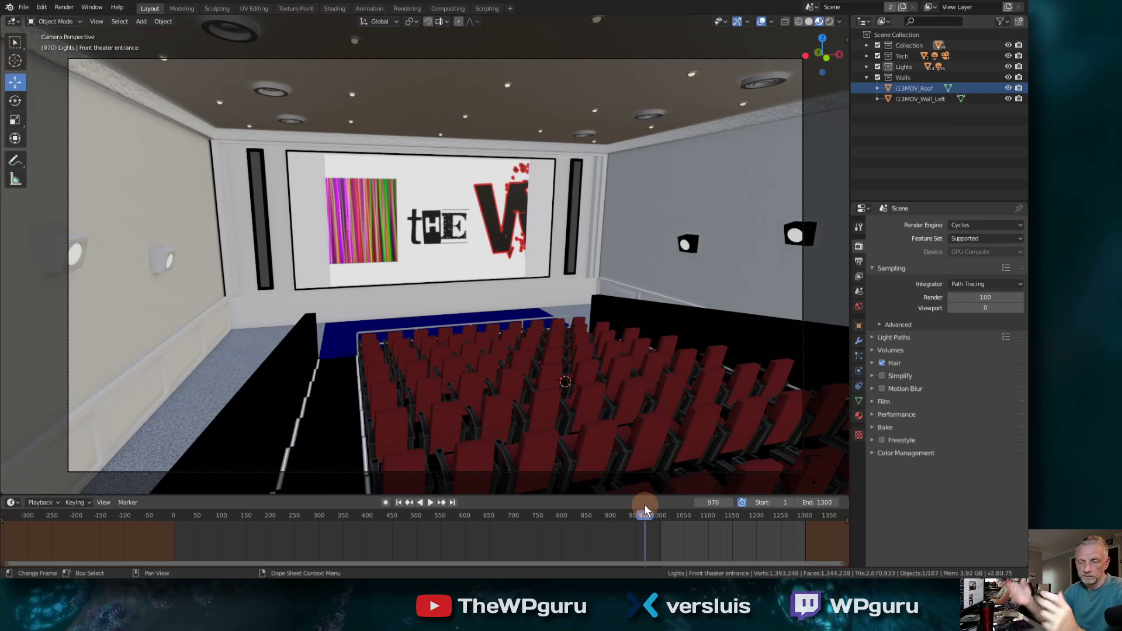
# Return to frame 217 at the marquee sign and enter Edit Mode on the Front theater entrance object
pyautogui.moveTo(645, 505); pyautogui.dragTo(259, 530)
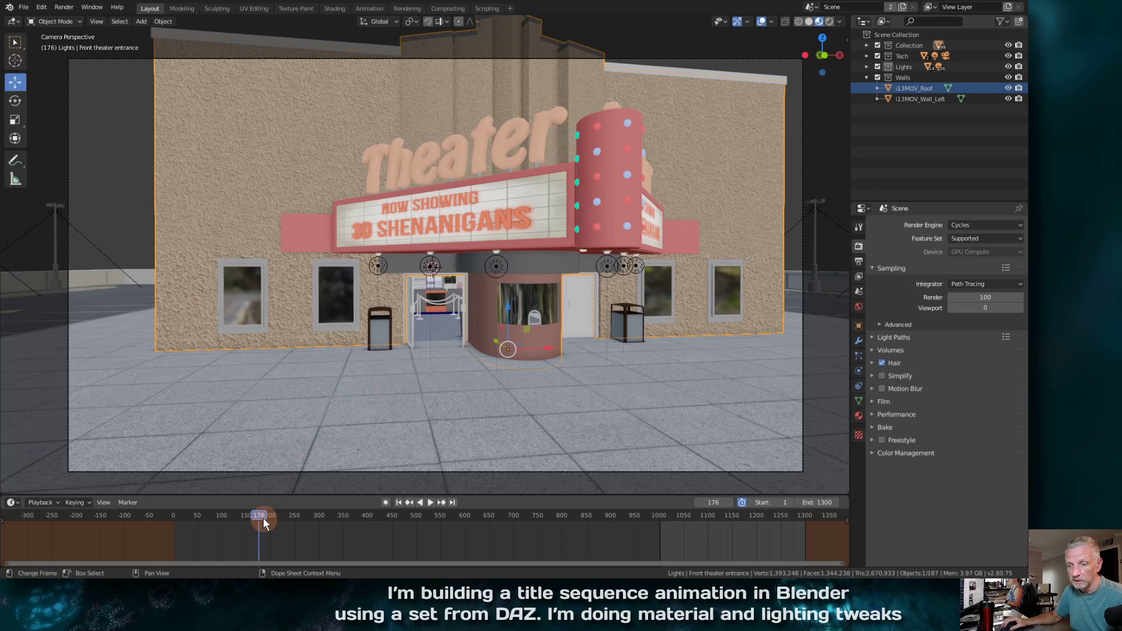
pyautogui.press('space')
pyautogui.moveTo(273, 513); pyautogui.dragTo(273, 513)
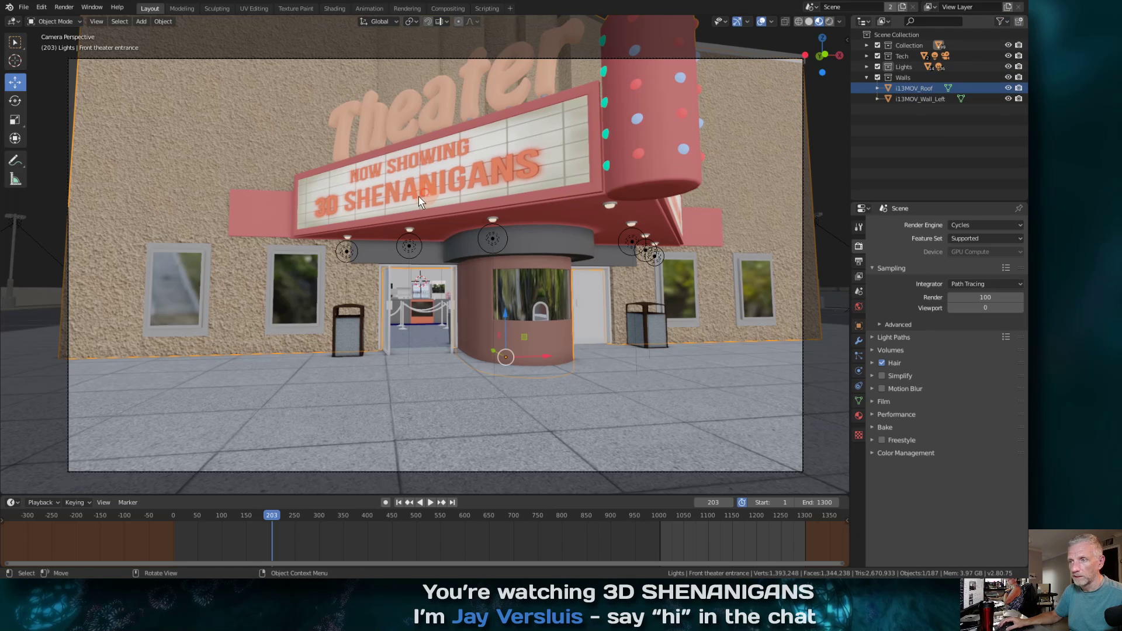
pyautogui.moveTo(272, 516)
pyautogui.mouseDown()
pyautogui.moveTo(258, 515)
pyautogui.moveTo(279, 515)
pyautogui.mouseUp()
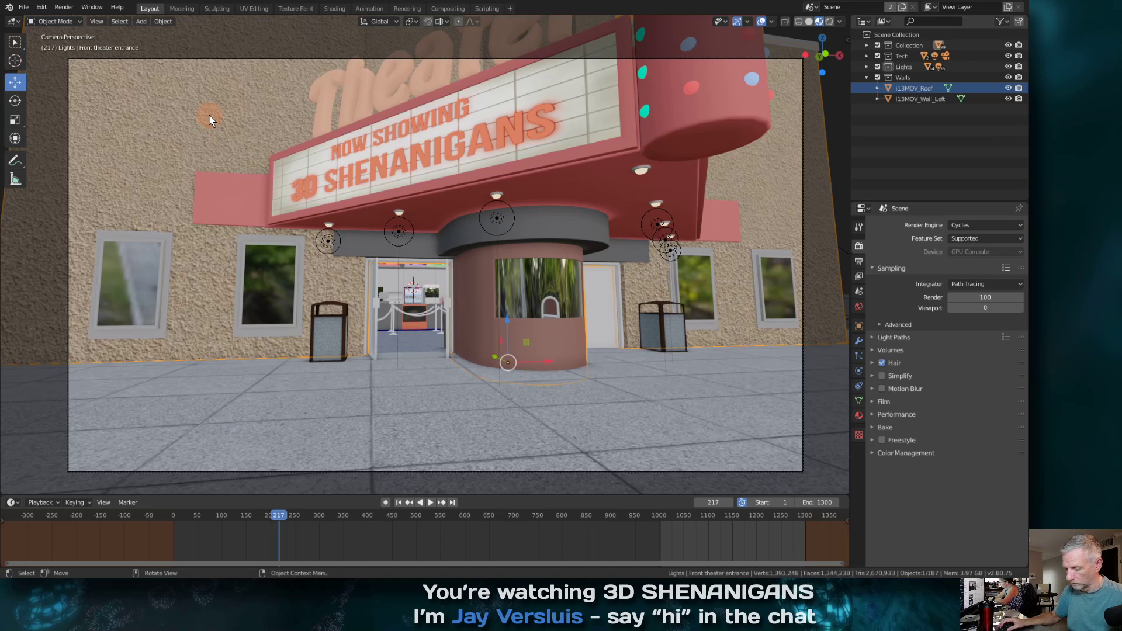
pyautogui.click(365, 175)
pyautogui.press('Tab')
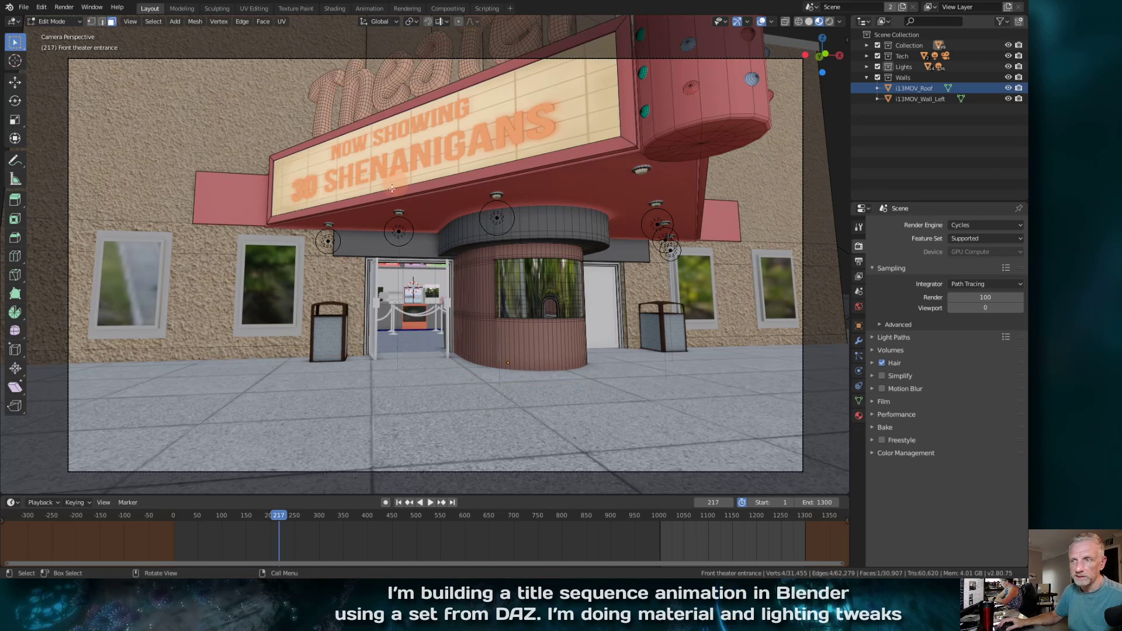
# In the Shading workspace, enlarge the node editor and bring the marquee's Left_032sign material nodes and the sign itself into view
pyautogui.click(333, 8)
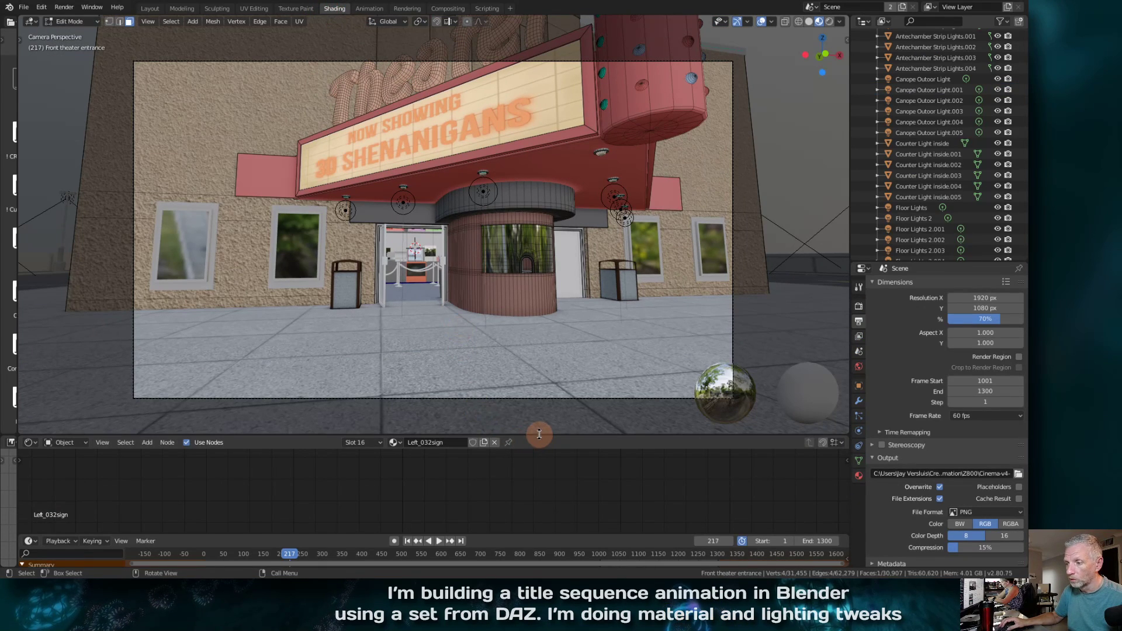
pyautogui.moveTo(539, 436); pyautogui.dragTo(538, 247)
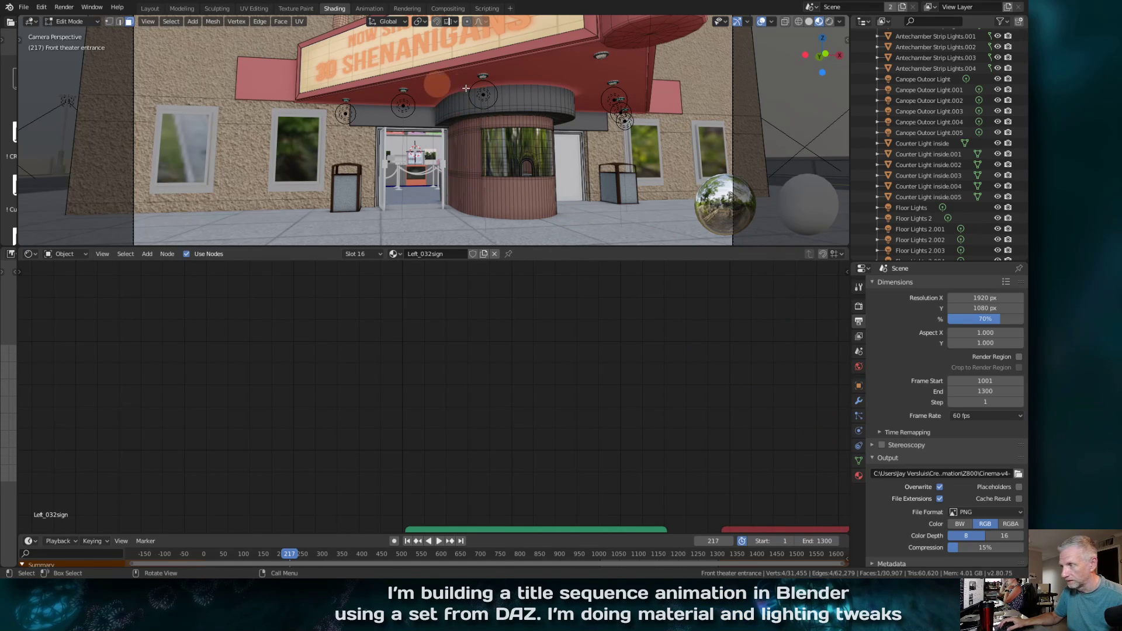
pyautogui.click(859, 475)
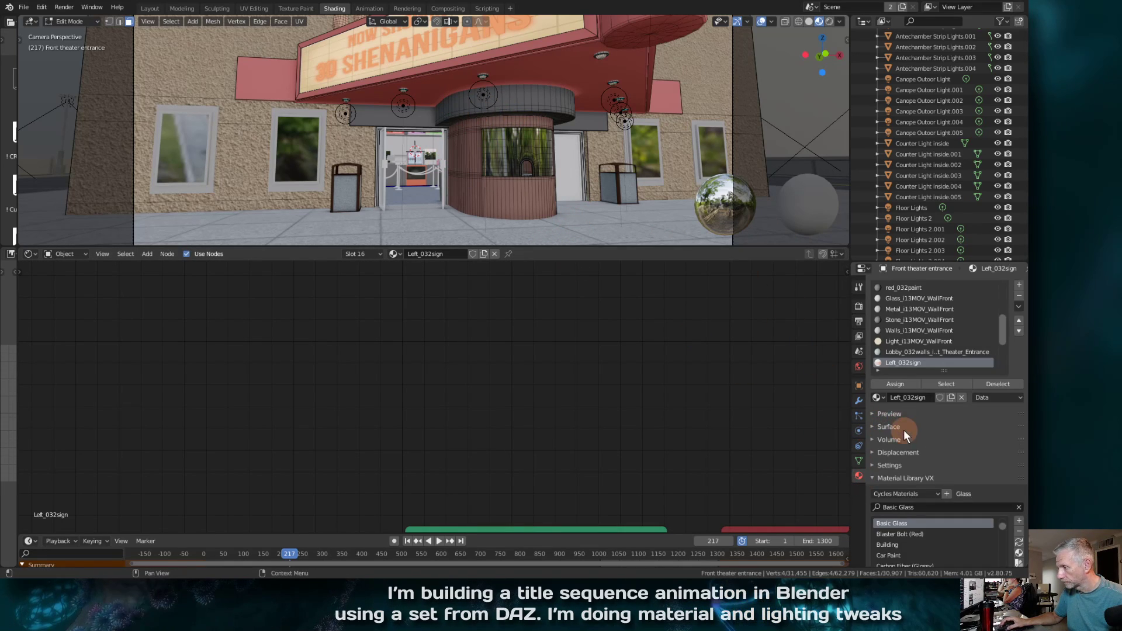
pyautogui.moveTo(529, 381); pyautogui.dragTo(466, 556, button='middle')
pyautogui.scroll(-2, 451, 440)
pyautogui.moveTo(447, 427); pyautogui.dragTo(409, 280, button='middle')
pyautogui.scroll(1, 370, 356)
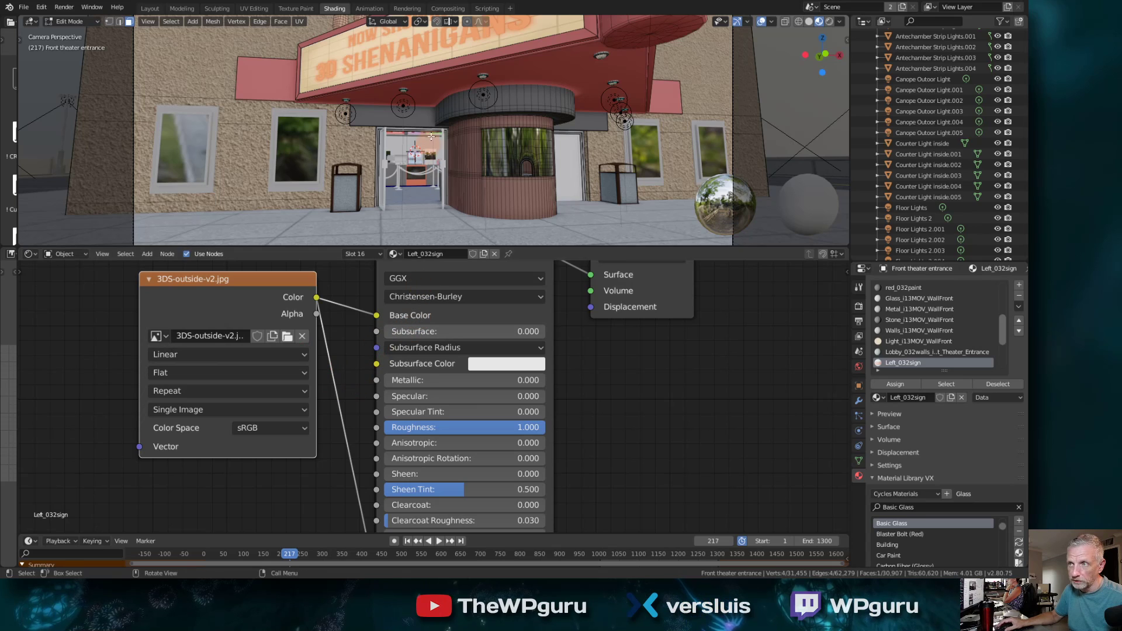
pyautogui.keyDown('shift'); pyautogui.moveTo(430, 92); pyautogui.dragTo(403, 180, button='middle'); pyautogui.keyUp('shift')
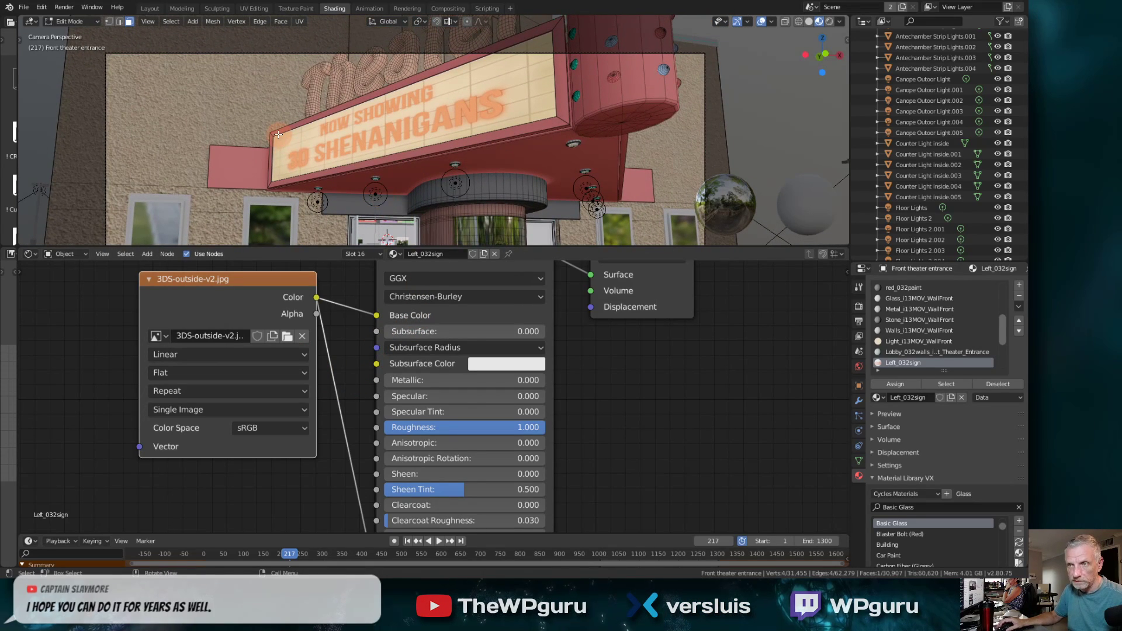
# Leave Edit Mode and look through the loaded images for a replacement for the Left_032sign texture
pyautogui.press('Tab')
pyautogui.click(157, 336)
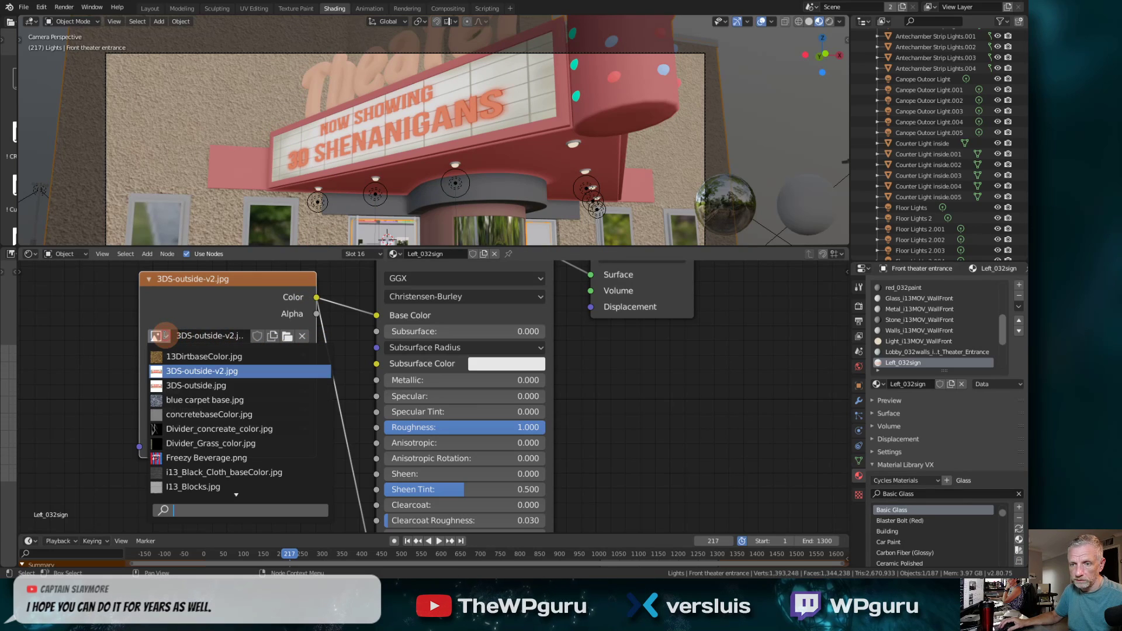
pyautogui.scroll(3, 263, 401)
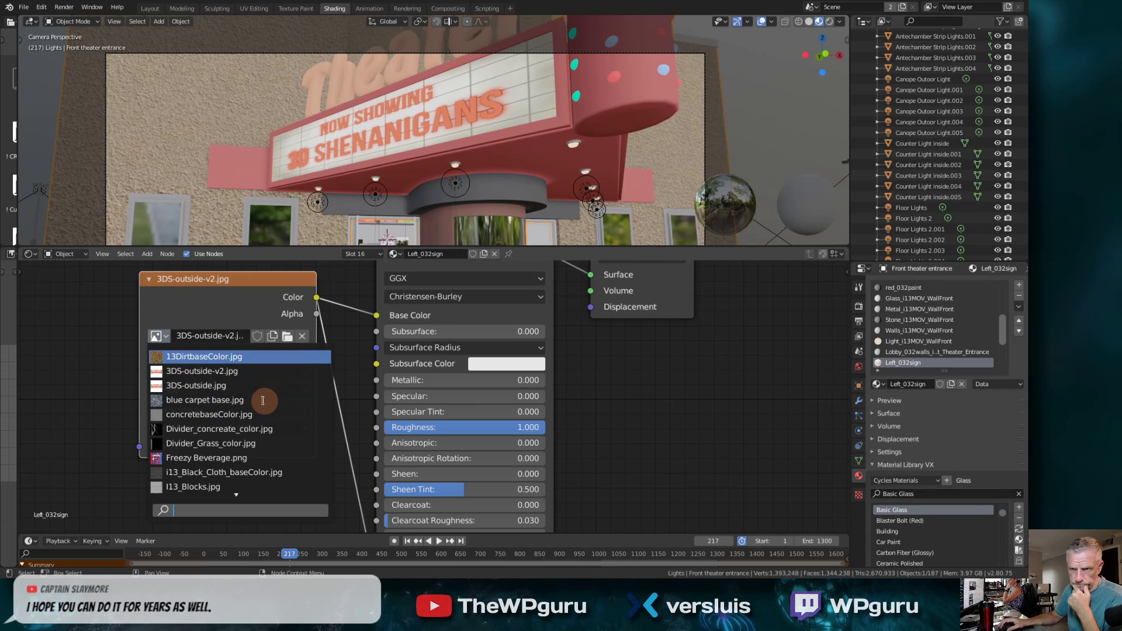
pyautogui.scroll(-20, 263, 402)
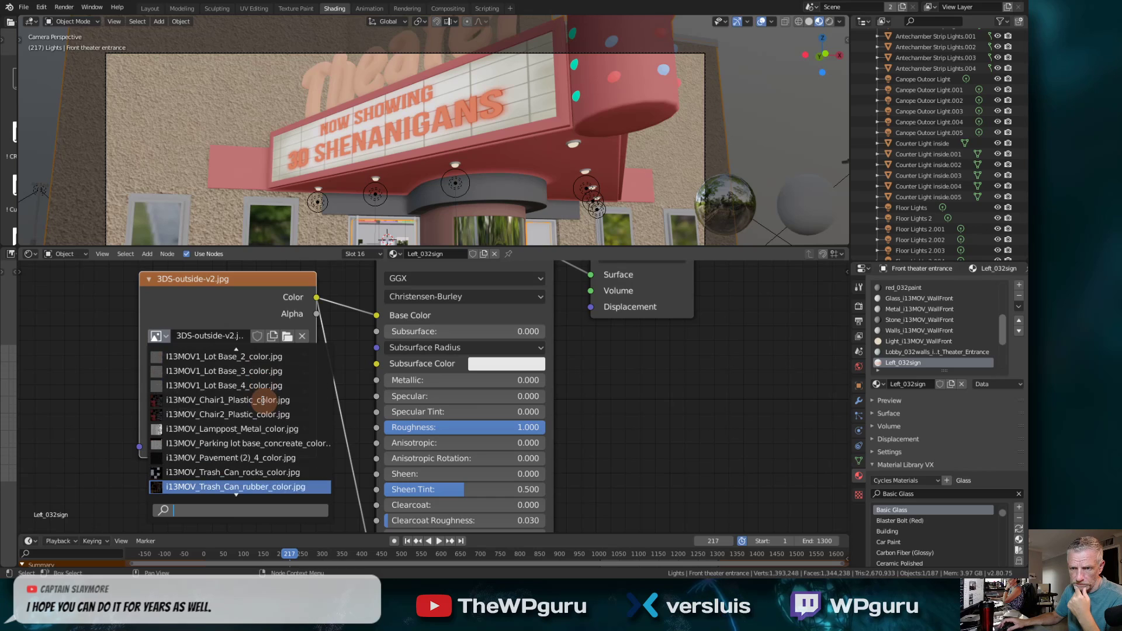
pyautogui.scroll(-10, 263, 401)
pyautogui.scroll(20, 263, 401)
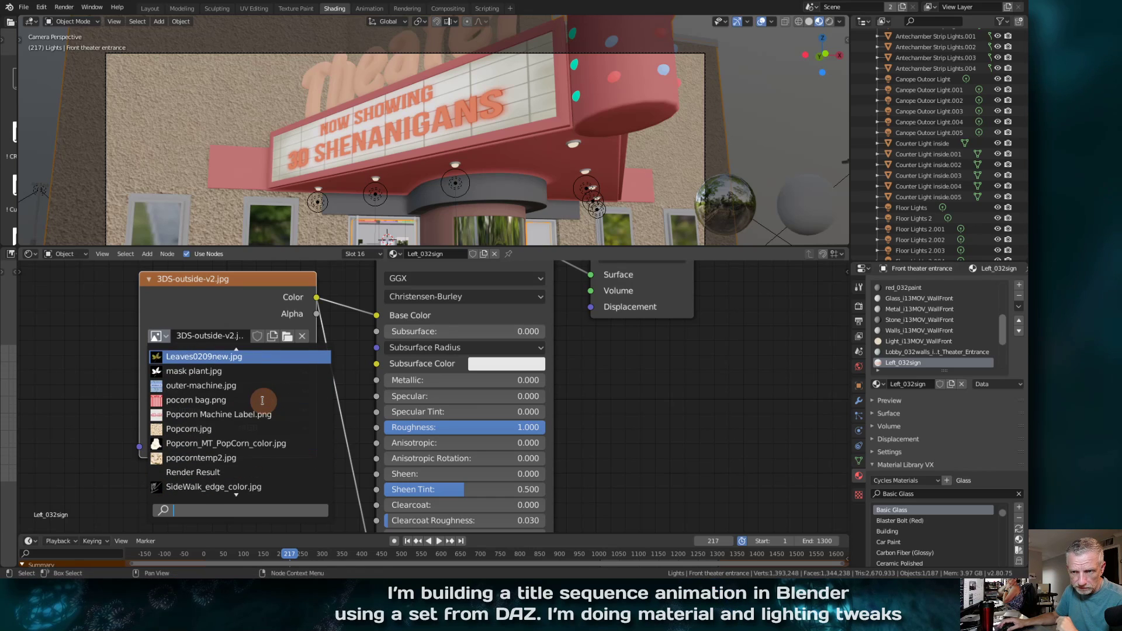
pyautogui.scroll(1, 263, 401)
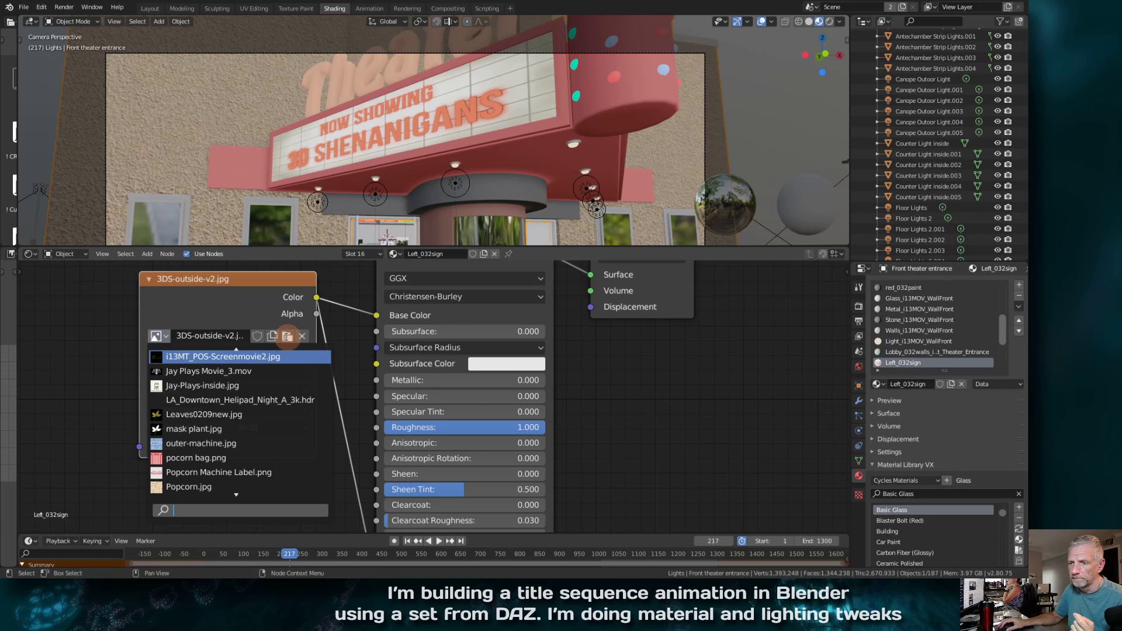
pyautogui.scroll(12, 277, 389)
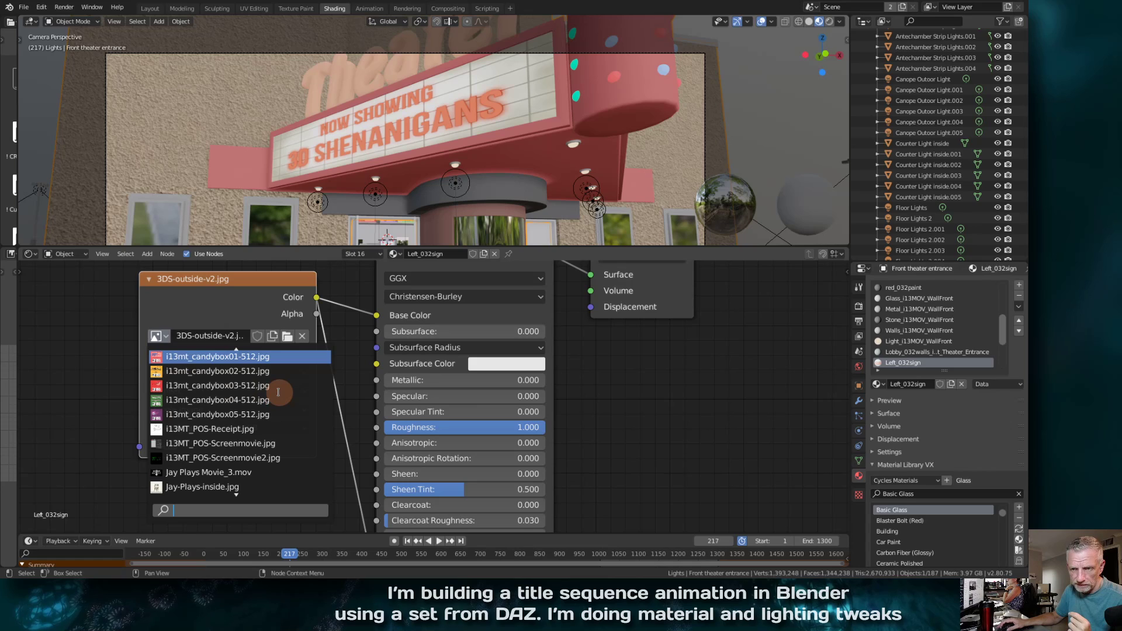
pyautogui.scroll(12, 278, 392)
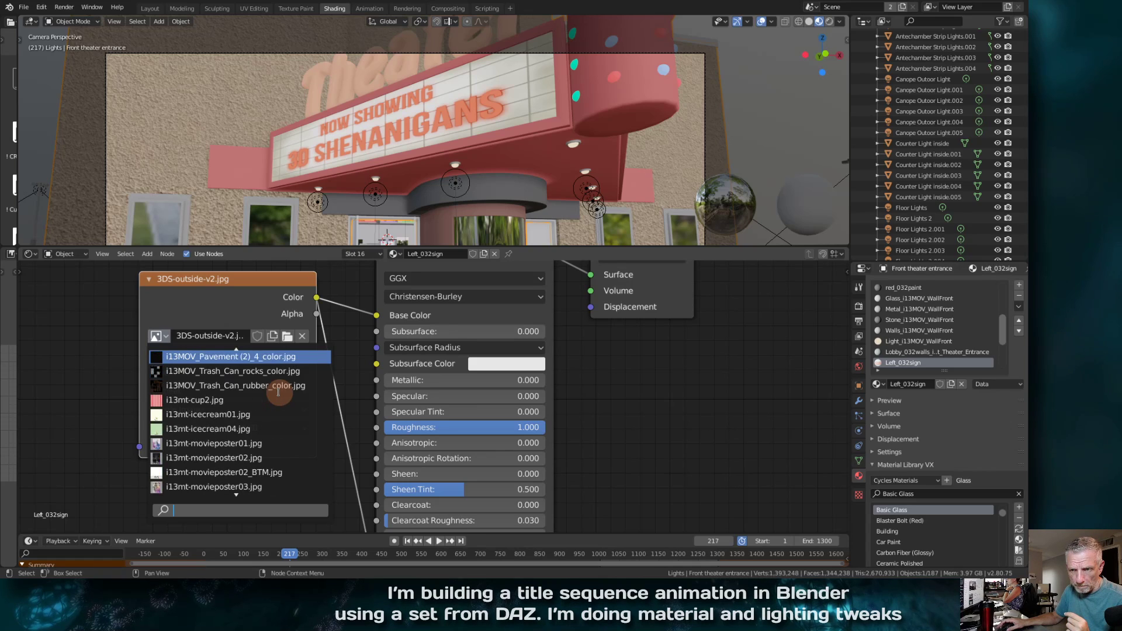
pyautogui.scroll(2, 278, 391)
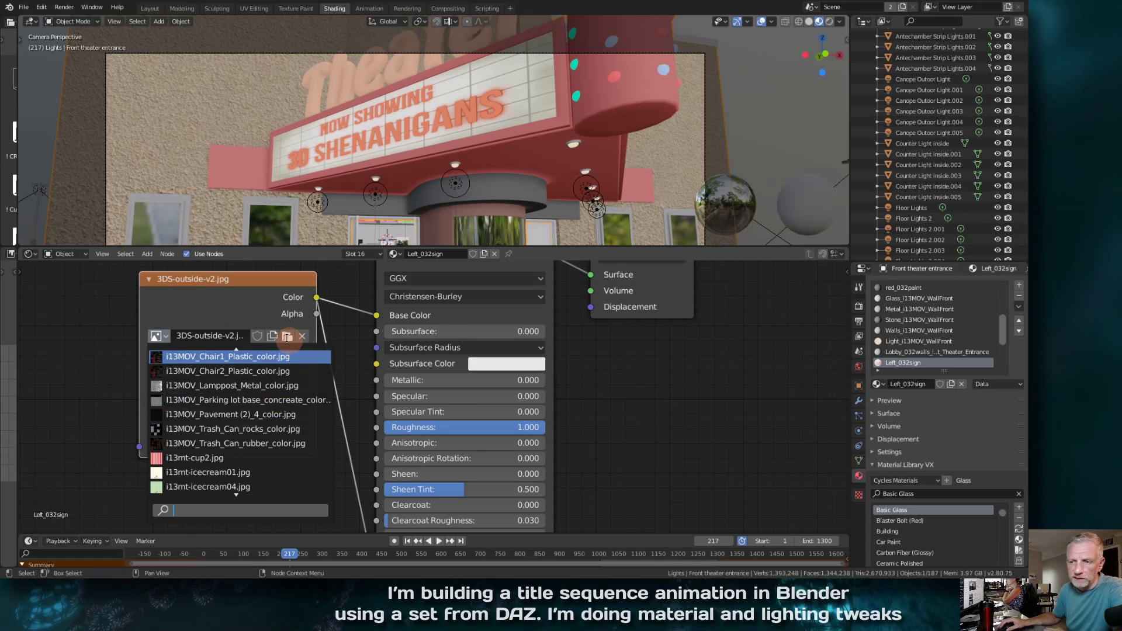
# Load Jay-Plays-outside.jpg from the Cinema textures folder as the image texture of the Left_032sign material
pyautogui.click(287, 337)
pyautogui.click(287, 336)
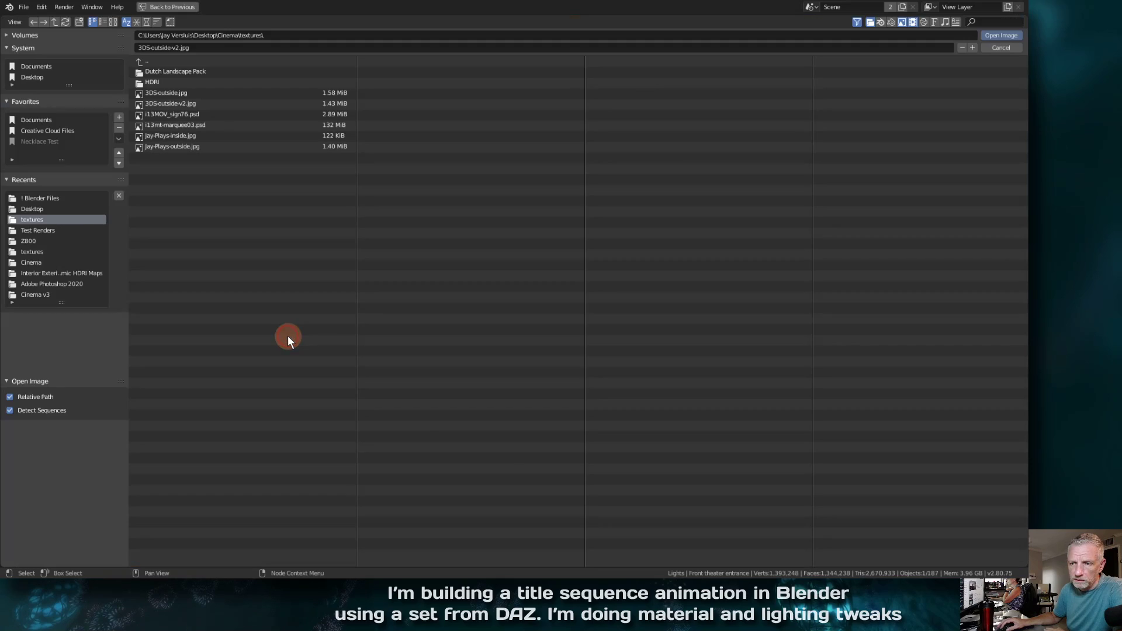
pyautogui.click(171, 146)
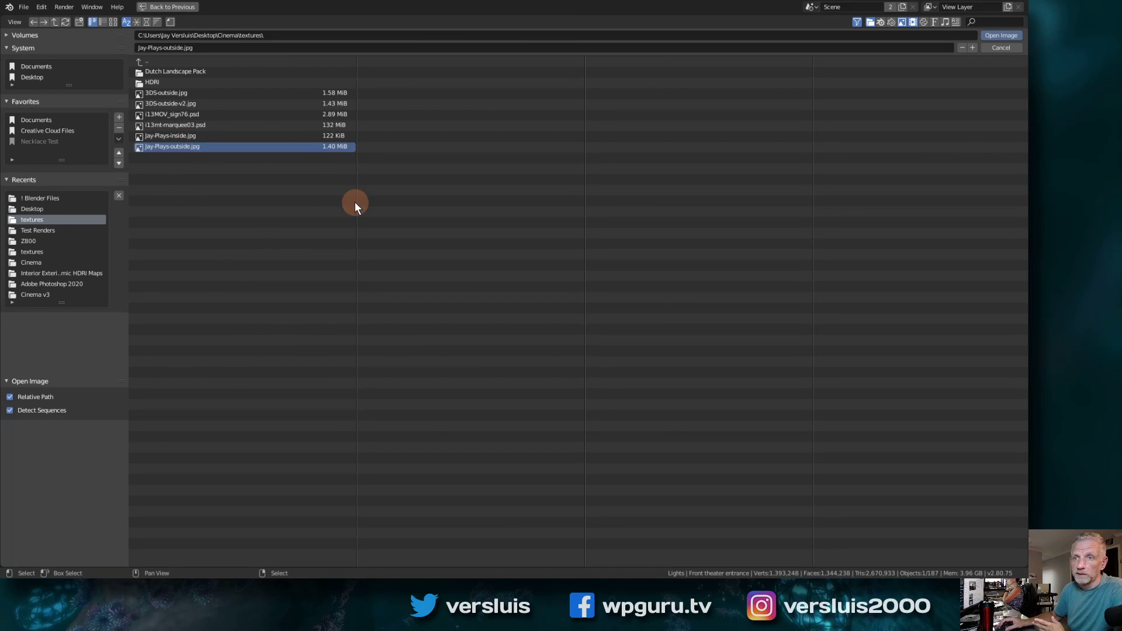
pyautogui.click(1002, 35)
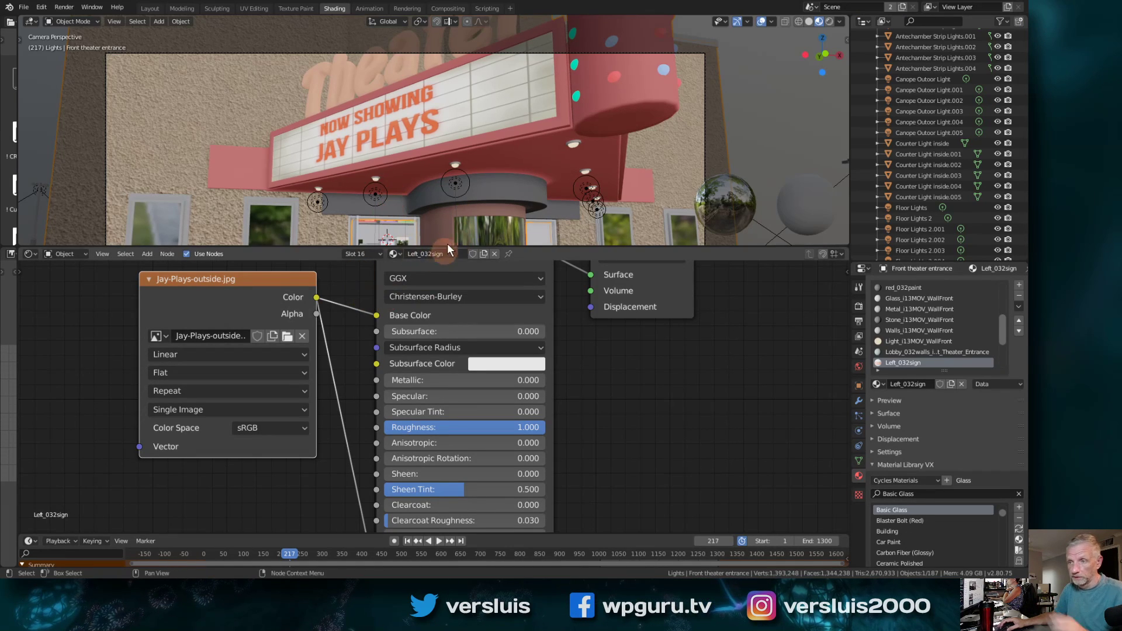
# Replace the Right_032sign material's texture with the already loaded Jay-Plays-outside.jpg image
pyautogui.moveTo(494, 198); pyautogui.dragTo(456, 209, button='middle')
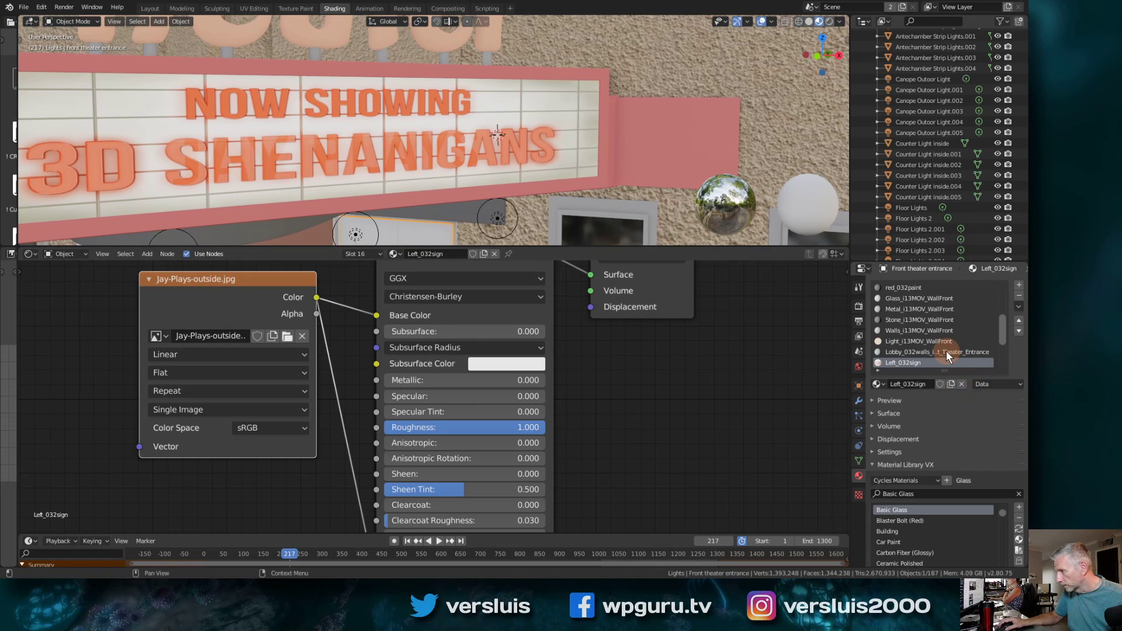
pyautogui.scroll(-4, 947, 351)
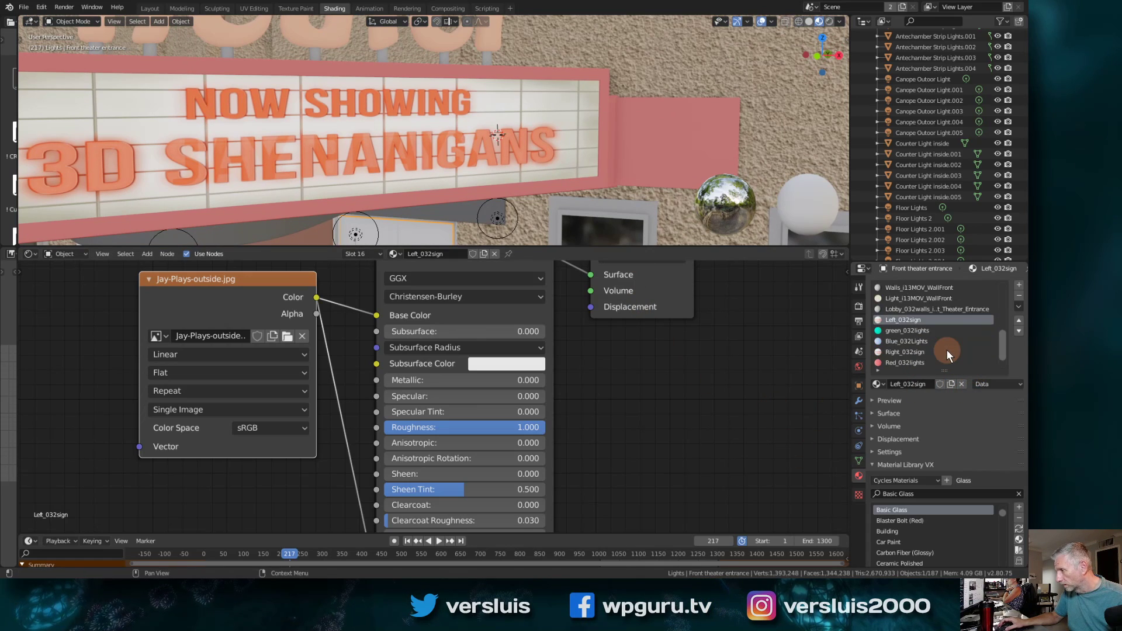
pyautogui.click(905, 352)
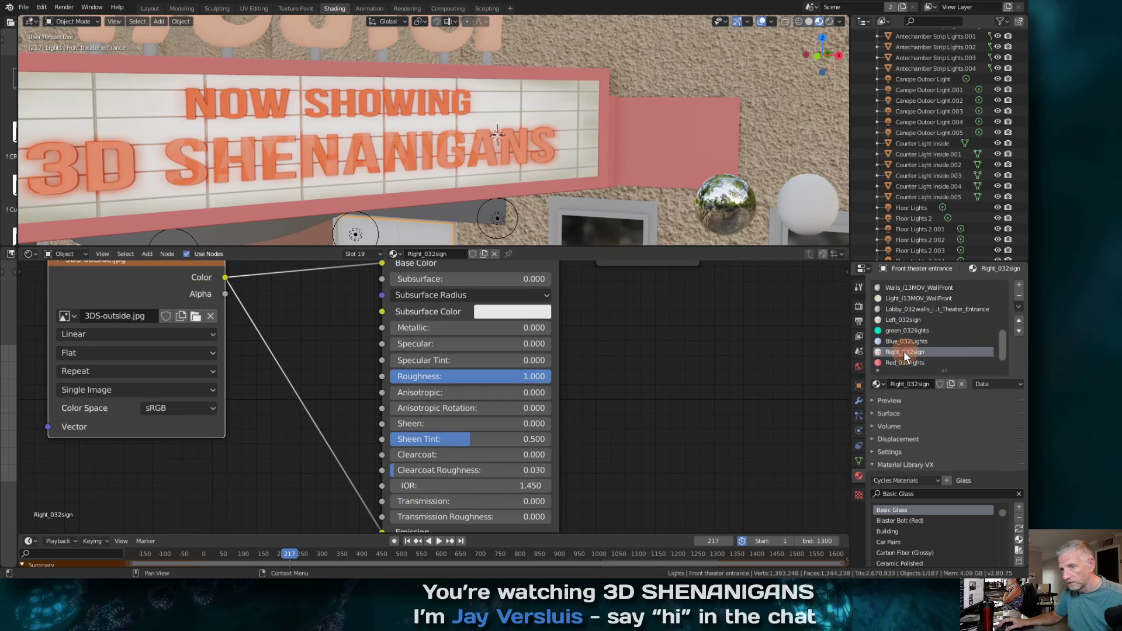
pyautogui.click(74, 314)
pyautogui.scroll(-20, 173, 382)
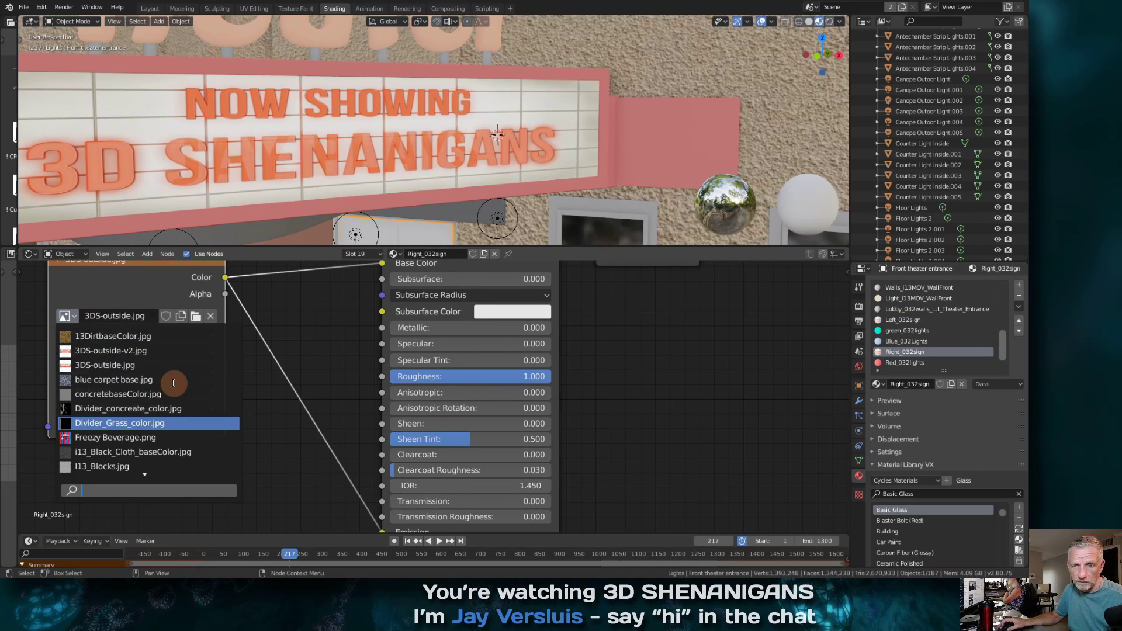
pyautogui.scroll(-4, 173, 383)
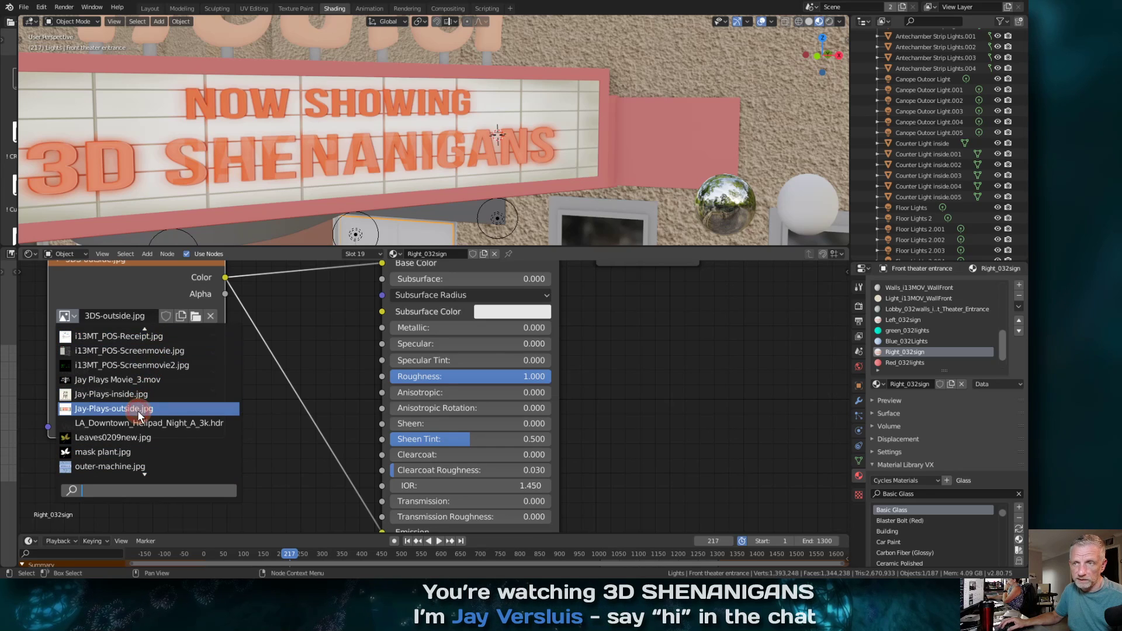
pyautogui.click(138, 409)
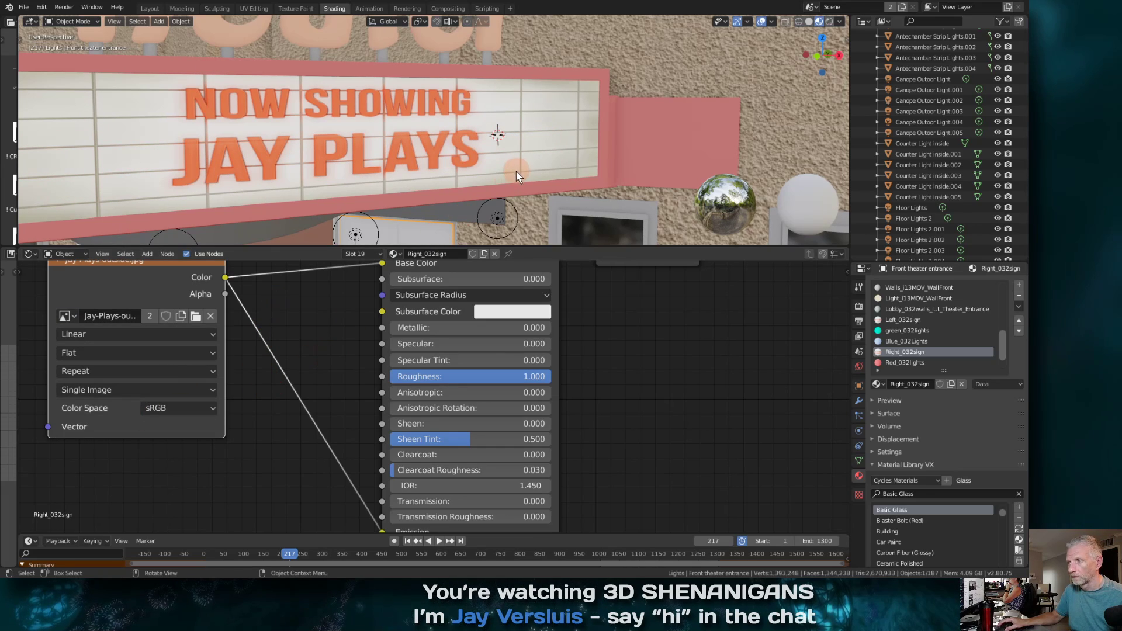
# In the Layout workspace, go to frame 51 and show the theater exterior in rendered shading
pyautogui.click(151, 8)
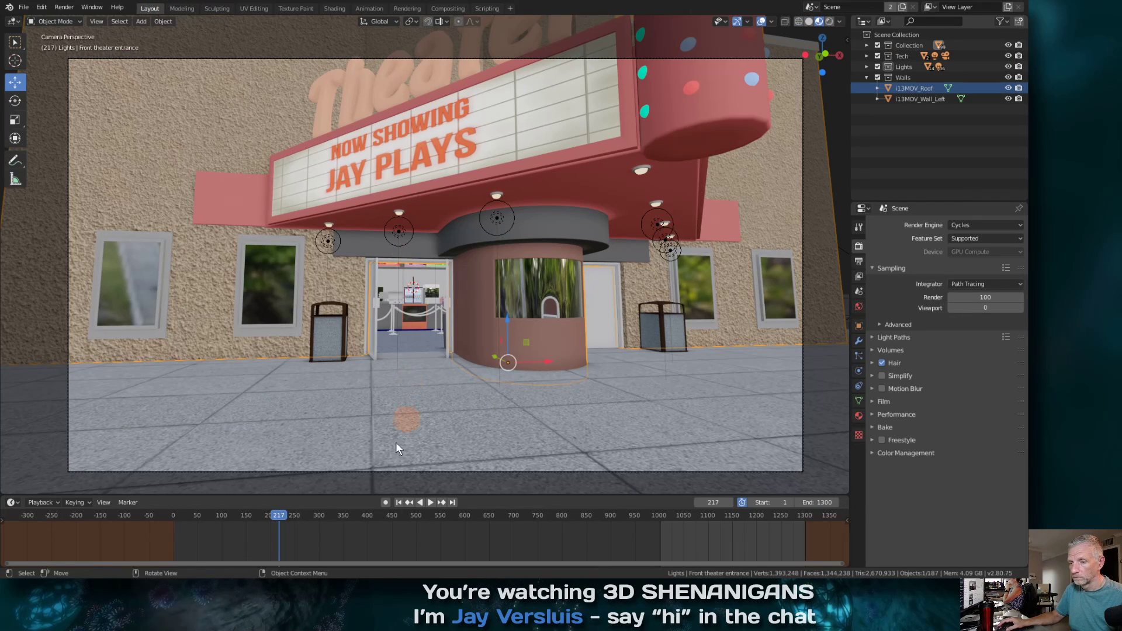
pyautogui.moveTo(281, 518); pyautogui.dragTo(198, 527)
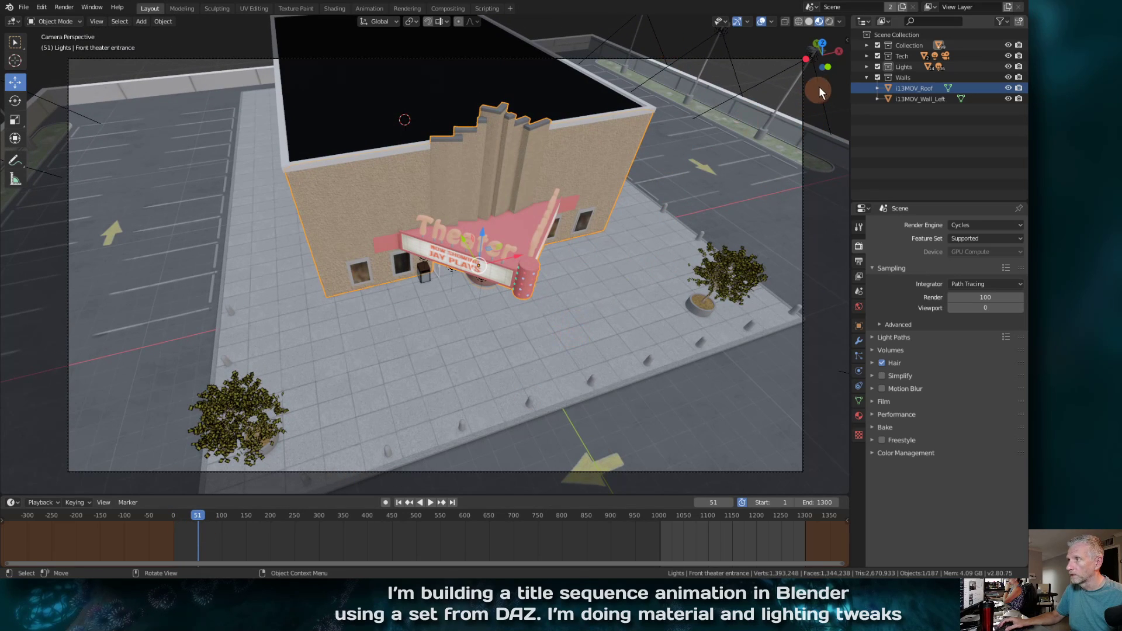
pyautogui.click(830, 21)
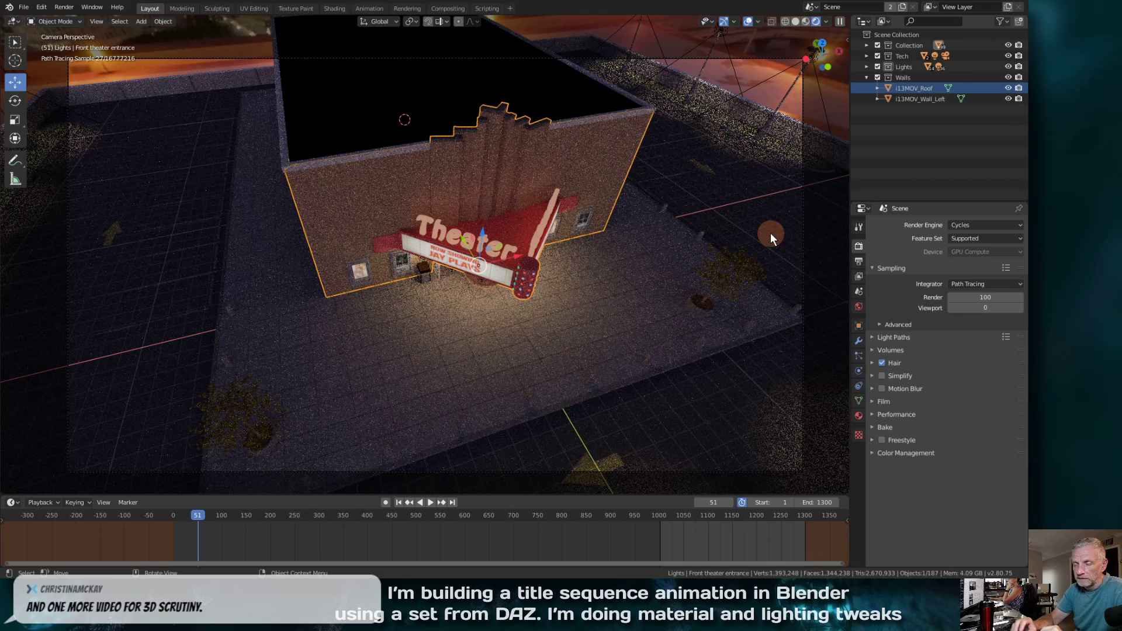
# Preview the rendered theater exterior along the camera move at frames 80, 121 and 178
pyautogui.click(215, 514)
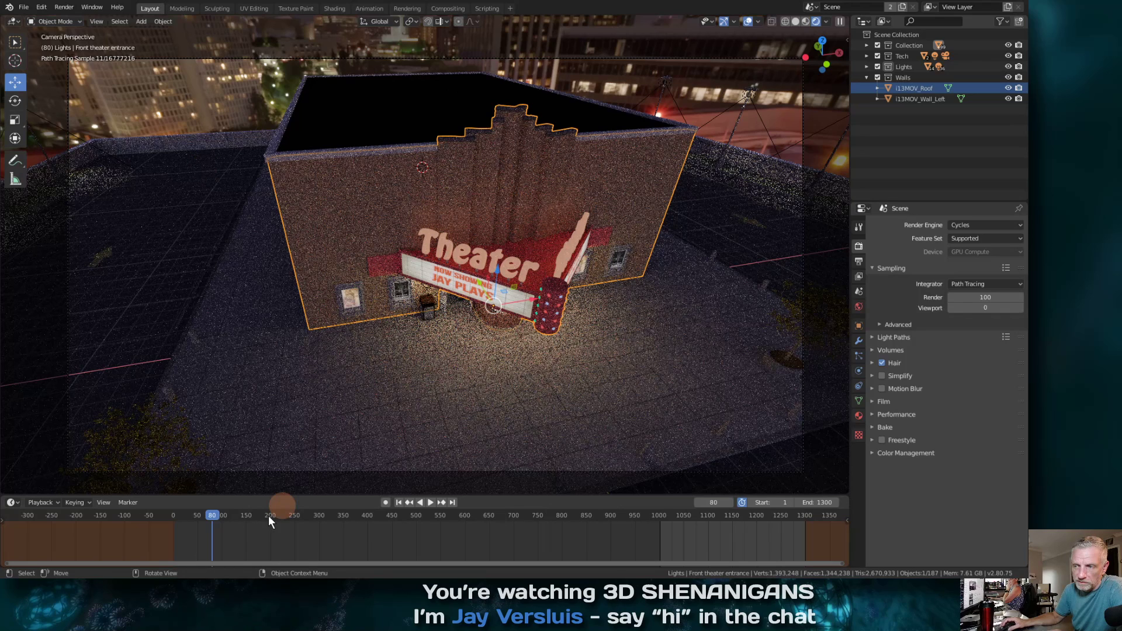
pyautogui.click(219, 517)
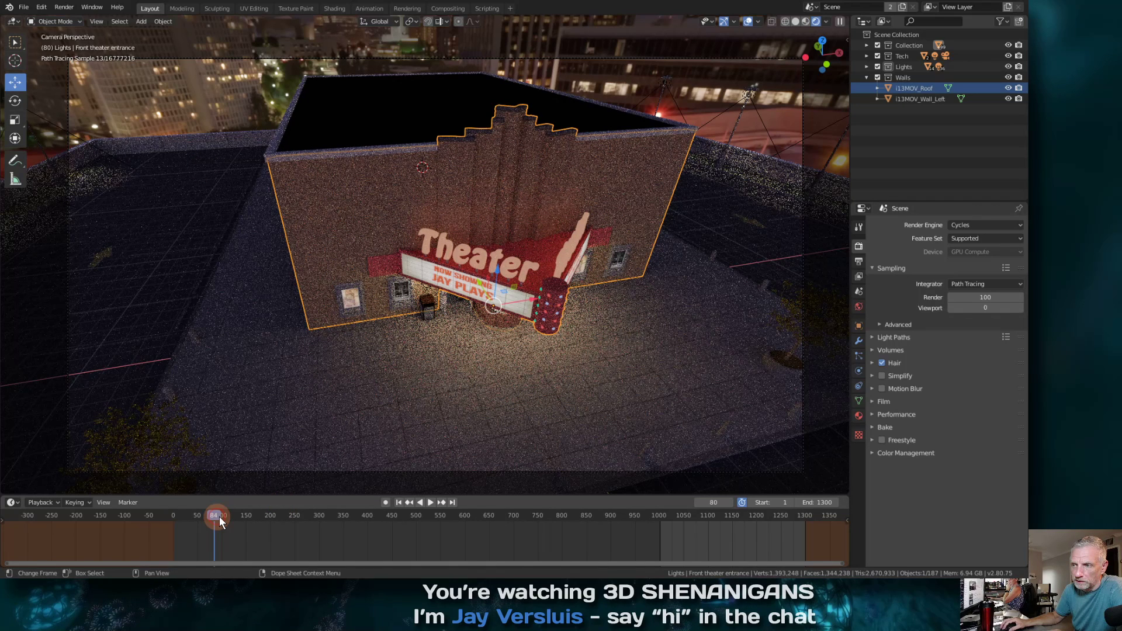
pyautogui.moveTo(219, 517); pyautogui.dragTo(232, 516)
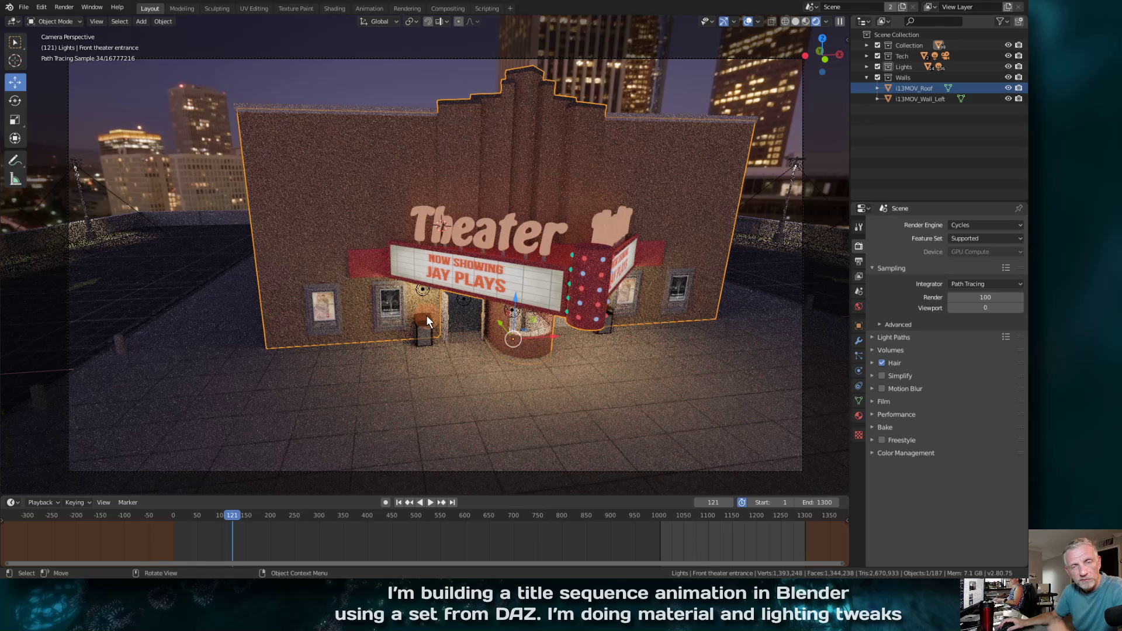
pyautogui.press('space')
pyautogui.click(257, 516)
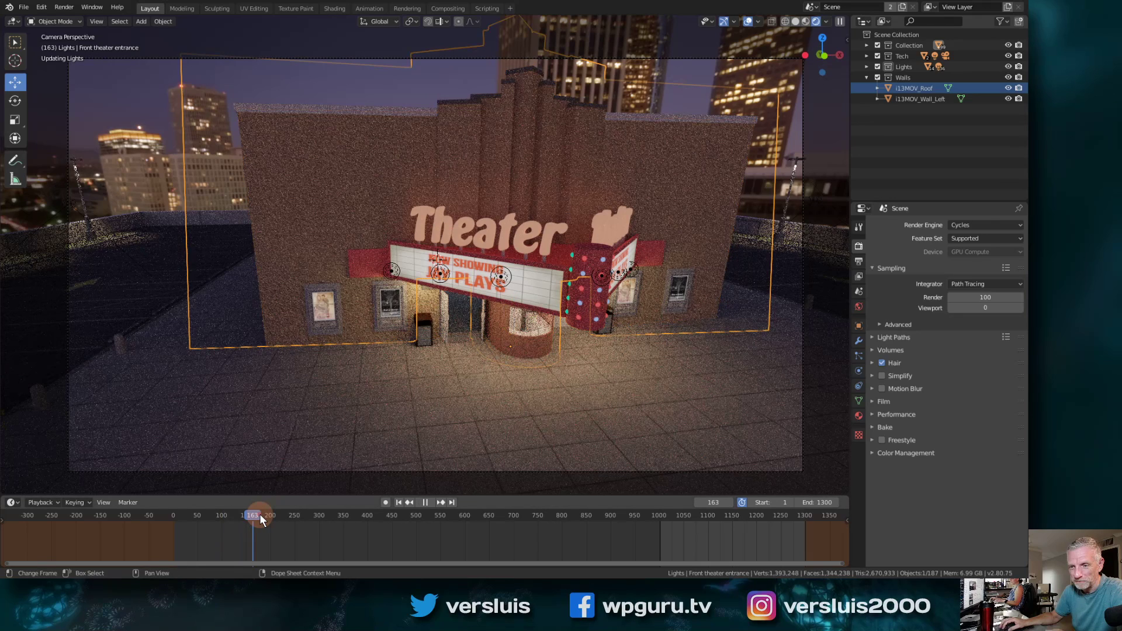
pyautogui.moveTo(253, 515); pyautogui.dragTo(259, 514)
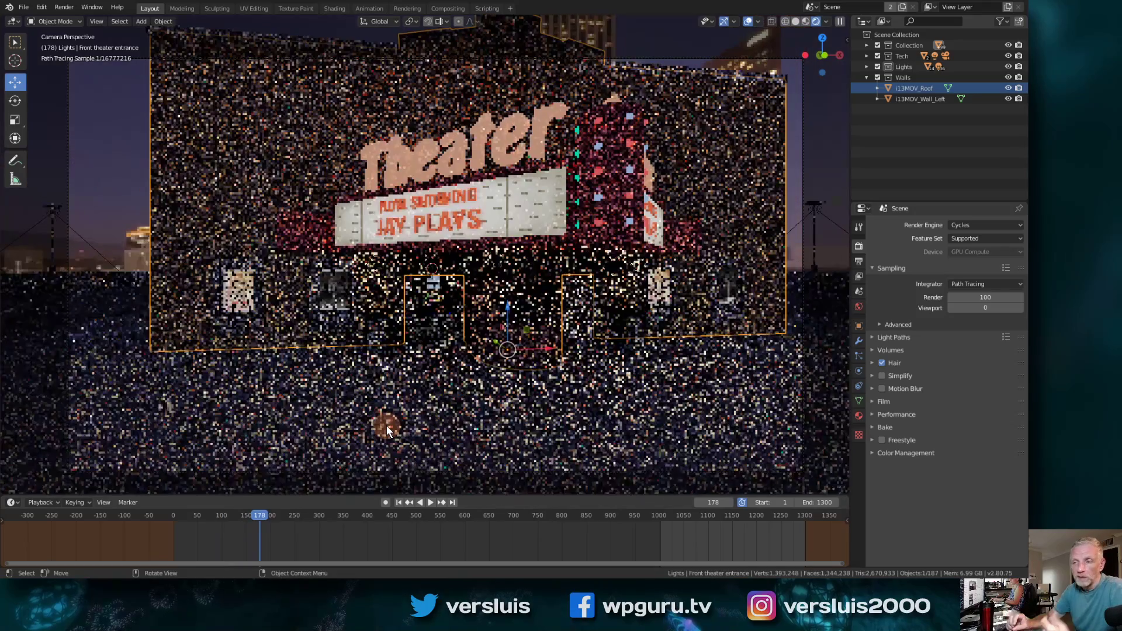
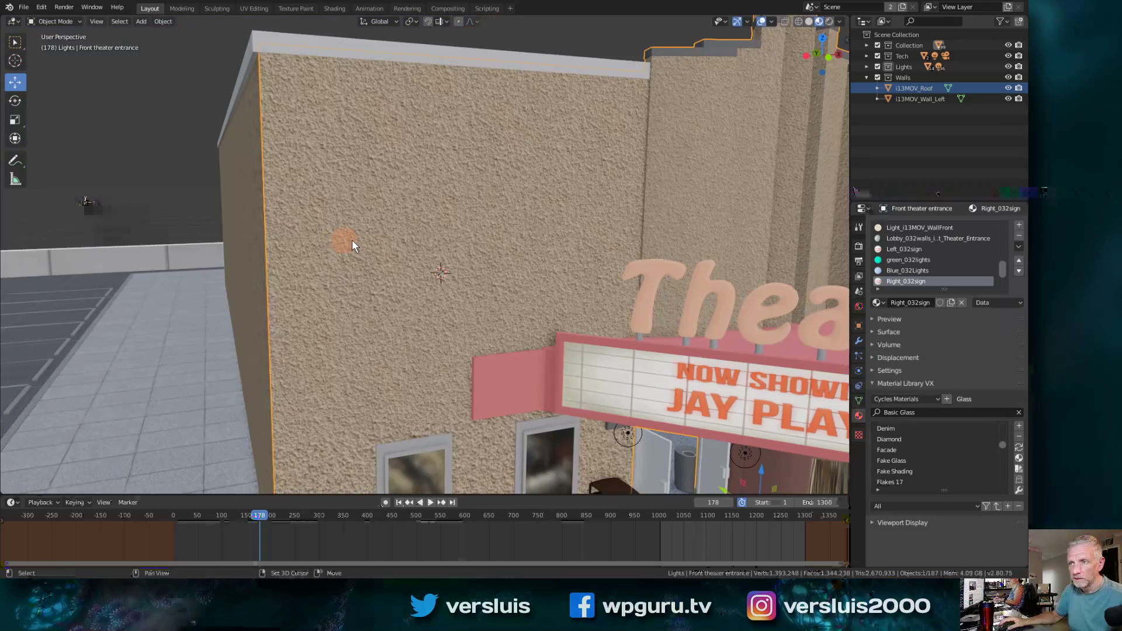
# Bring the whole theater facade into view and save the Blender file
pyautogui.keyDown('shift'); pyautogui.moveTo(352, 240); pyautogui.dragTo(238, 198, button='middle'); pyautogui.keyUp('shift')
pyautogui.scroll(-2, 238, 199)
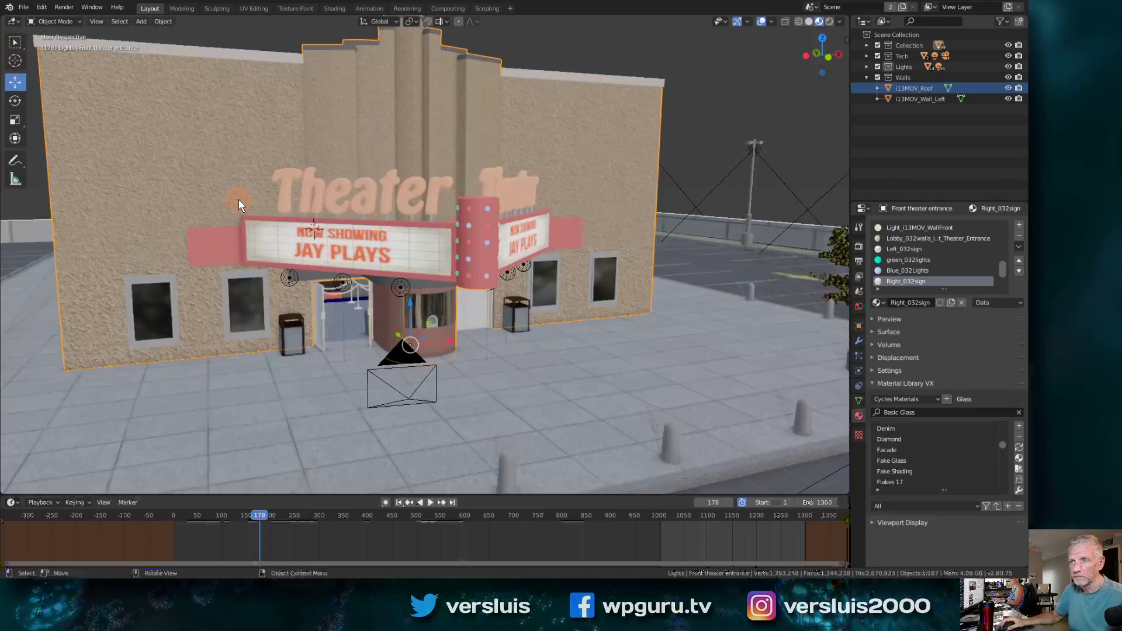
pyautogui.scroll(3, 239, 198)
pyautogui.scroll(-6, 239, 199)
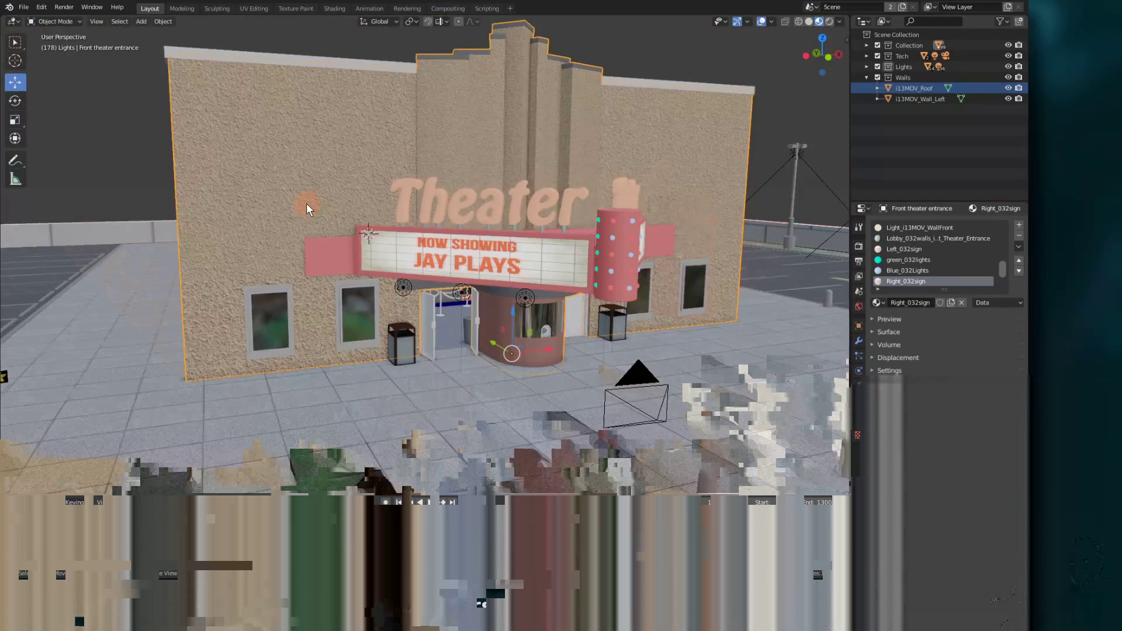
pyautogui.click(23, 7)
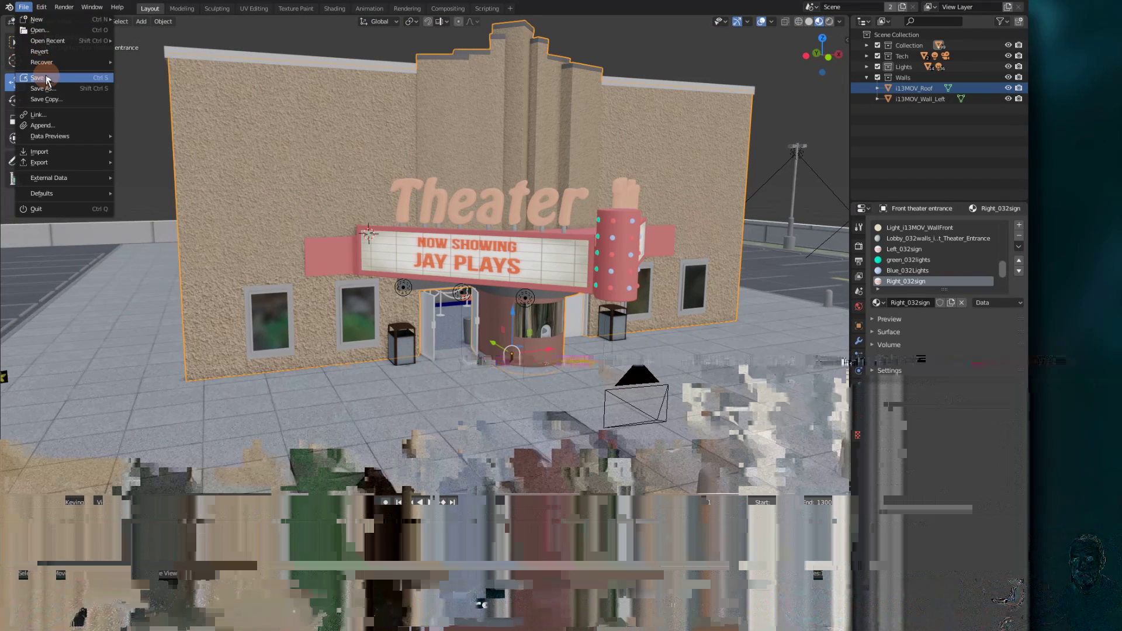
pyautogui.click(46, 76)
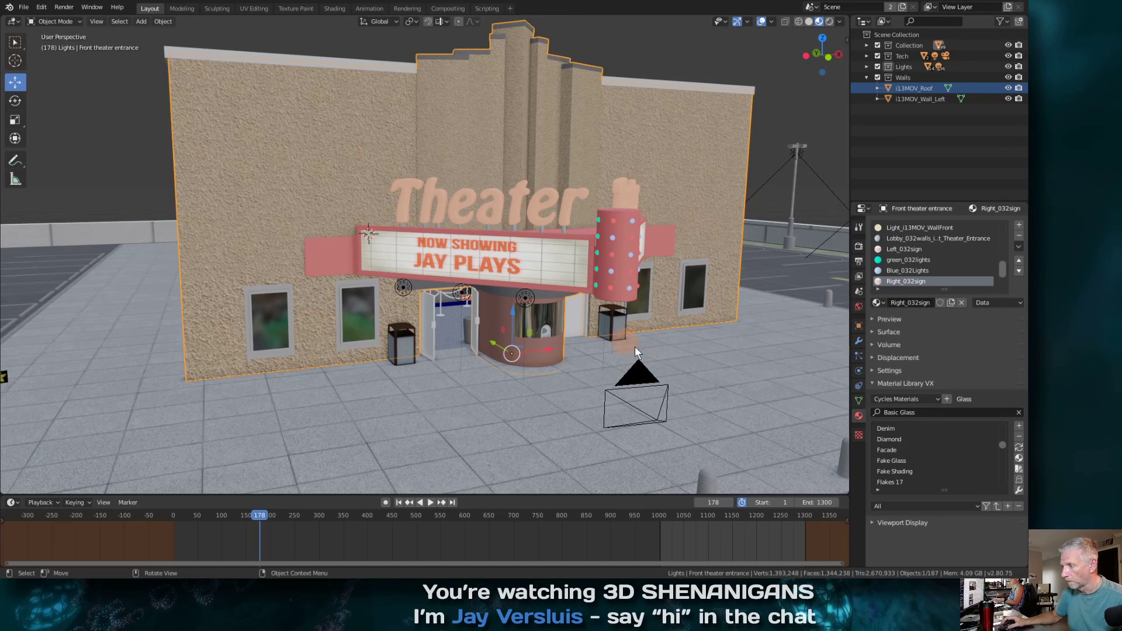
# Search the Cycles Materials library for brick and for stone materials
pyautogui.click(934, 416)
pyautogui.write('brick')
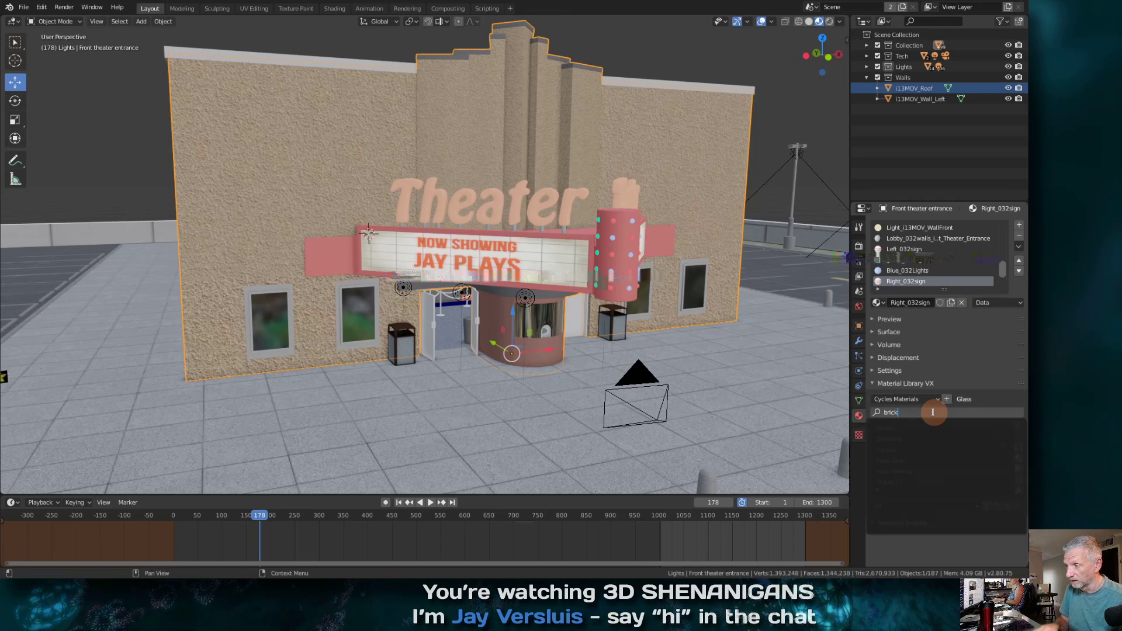
pyautogui.press('BackSpace')
pyautogui.press('BackSpace')
pyautogui.press('BackSpace')
pyautogui.press('BackSpace')
pyautogui.press('BackSpace')
pyautogui.write('stone')
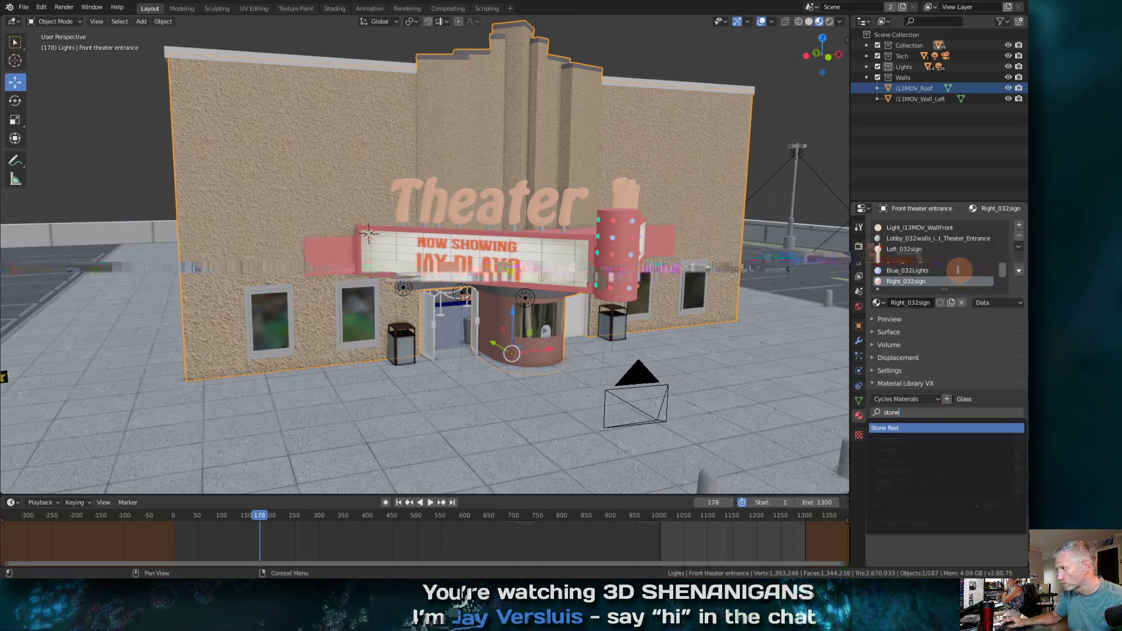
# In the Shading workspace, examine the node setups of the Stone_i13MOV_WallFront and Walls_i13MOV_WallFront materials on the front theater entrance
pyautogui.click(333, 10)
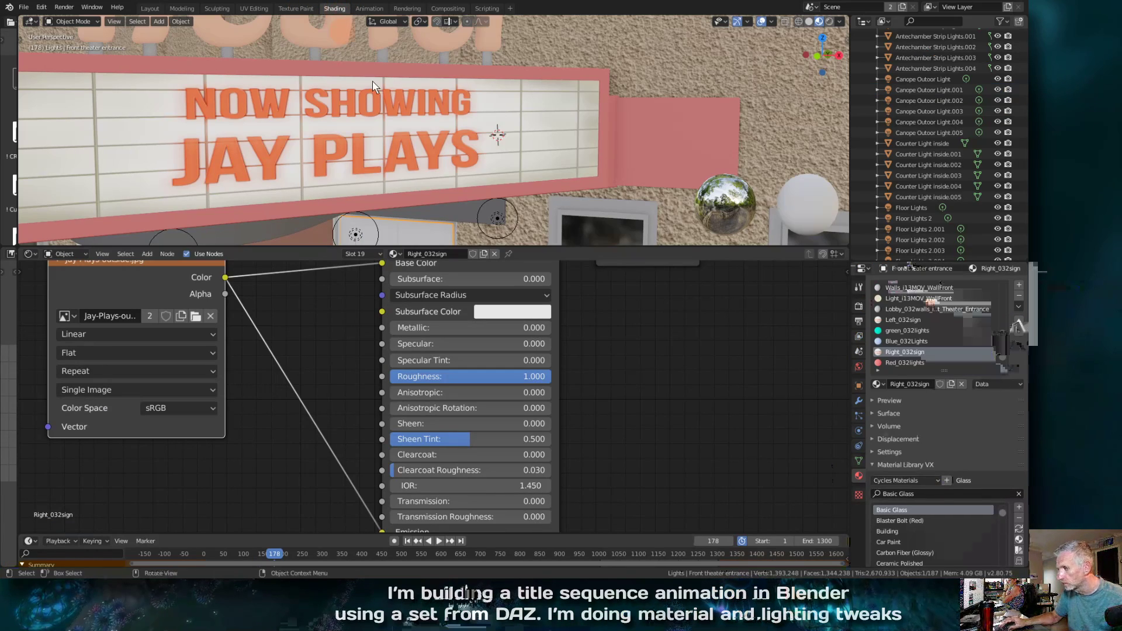
pyautogui.scroll(3, 661, 184)
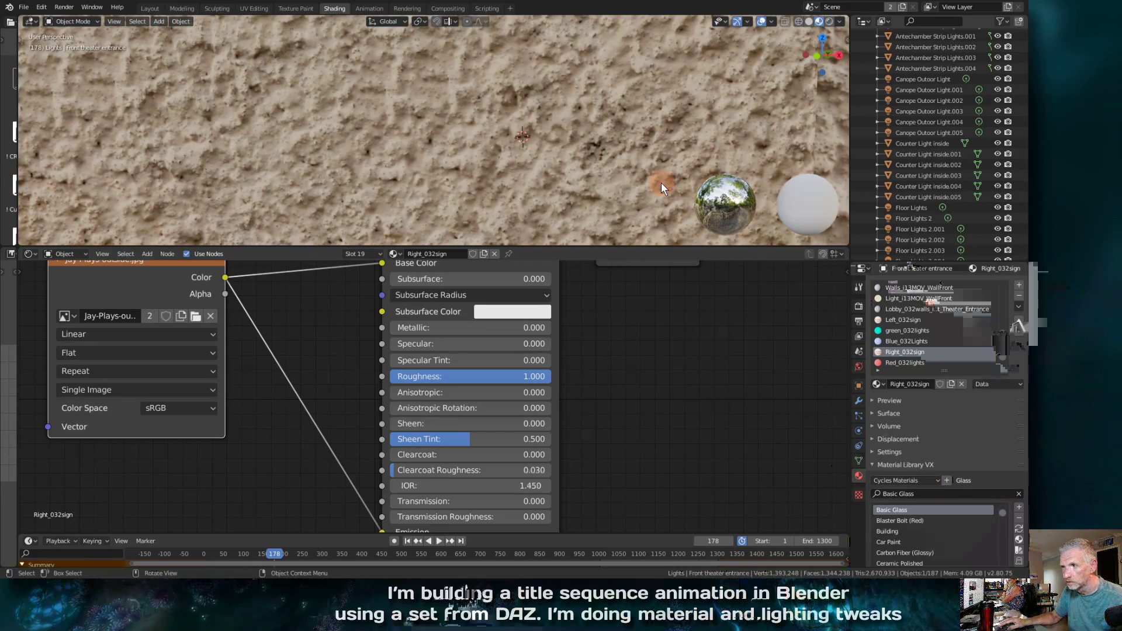
pyautogui.scroll(-3, 661, 184)
pyautogui.keyDown('shift'); pyautogui.moveTo(635, 109); pyautogui.dragTo(633, 124, button='middle'); pyautogui.keyUp('shift')
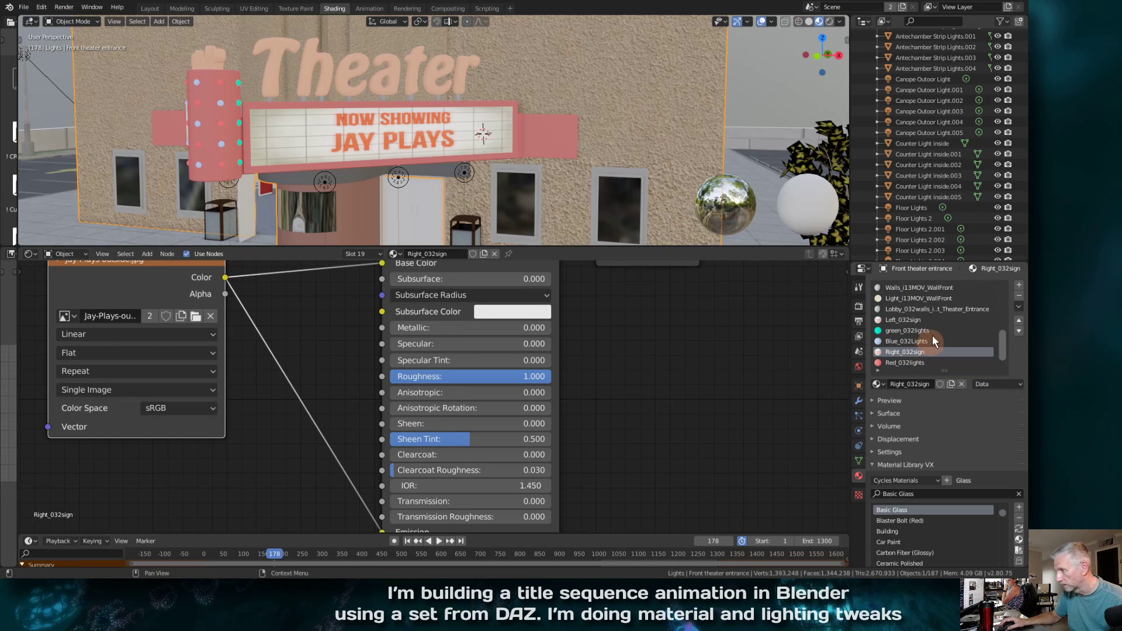
pyautogui.scroll(-2, 960, 327)
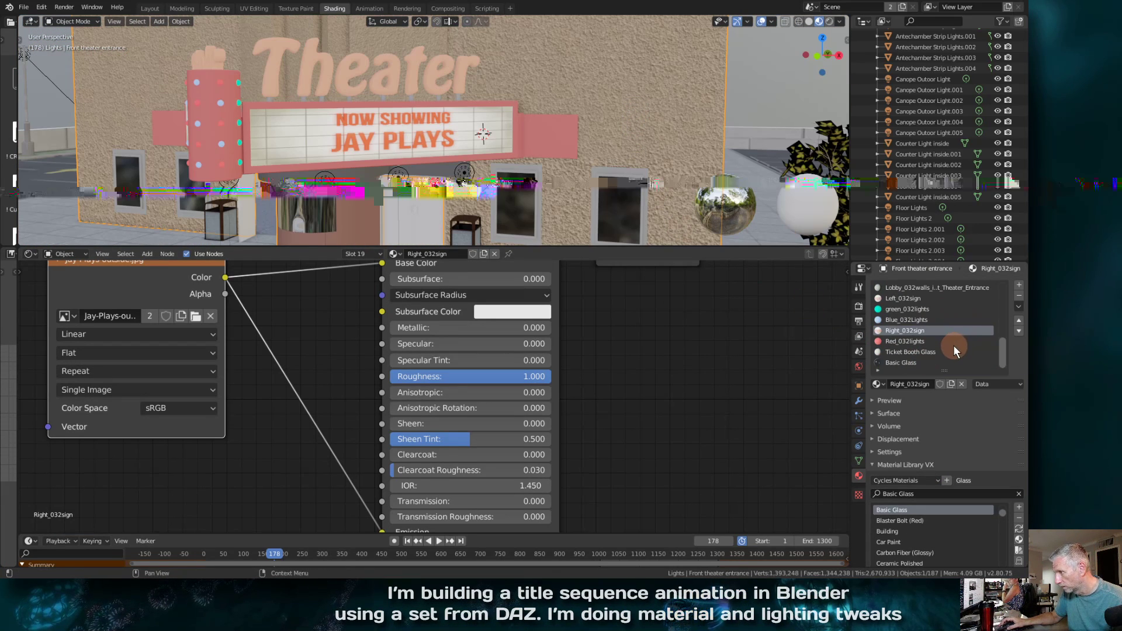
pyautogui.scroll(4, 953, 346)
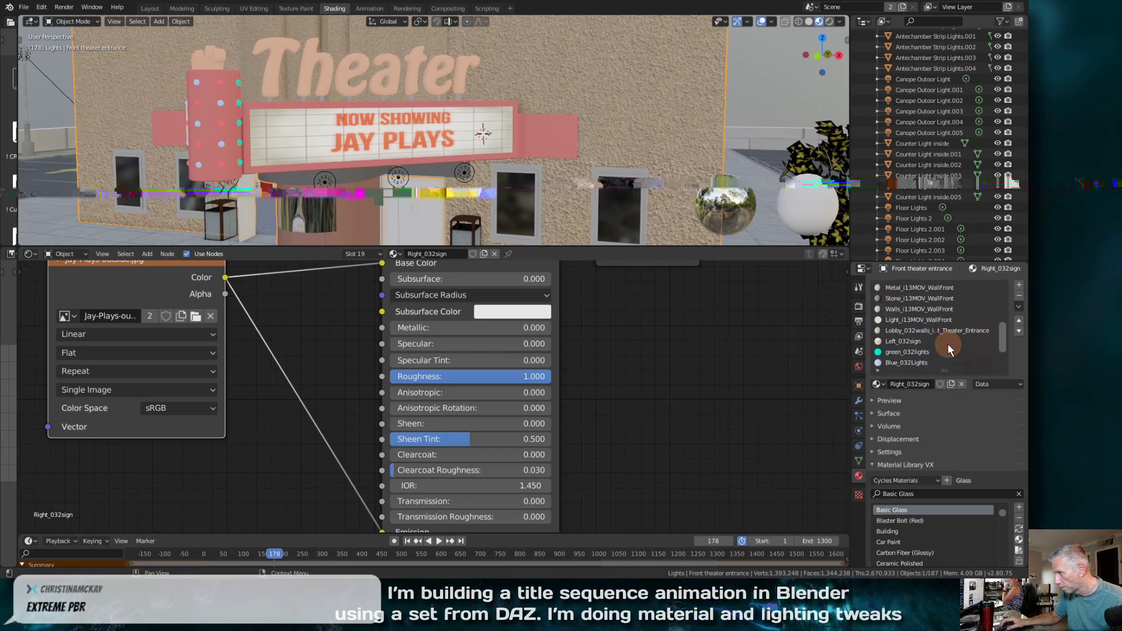
pyautogui.click(913, 298)
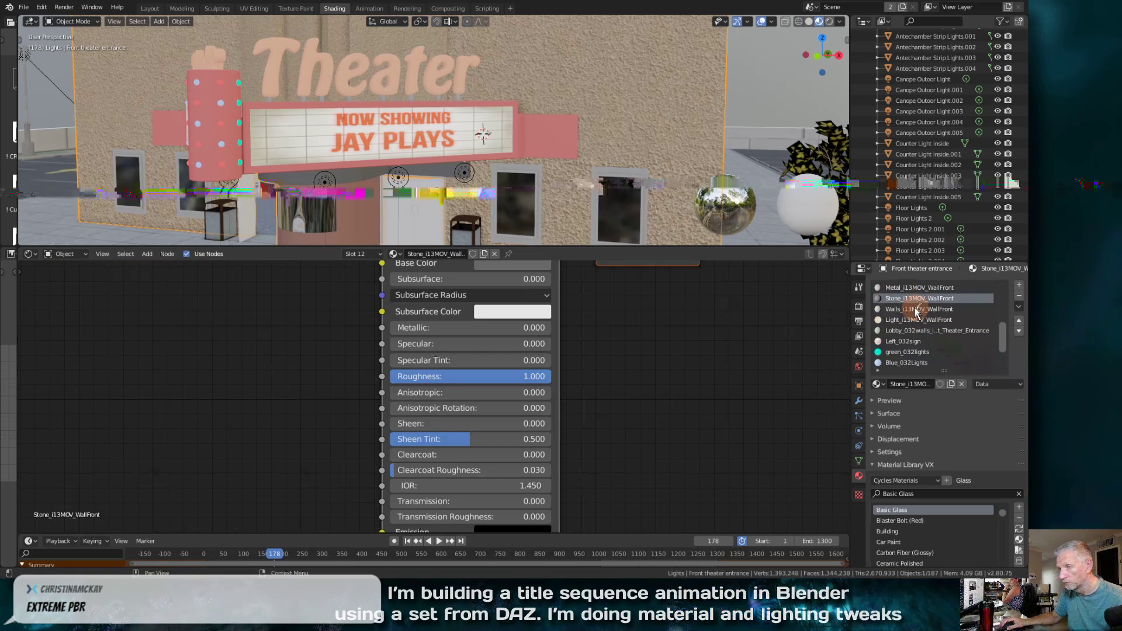
pyautogui.click(916, 310)
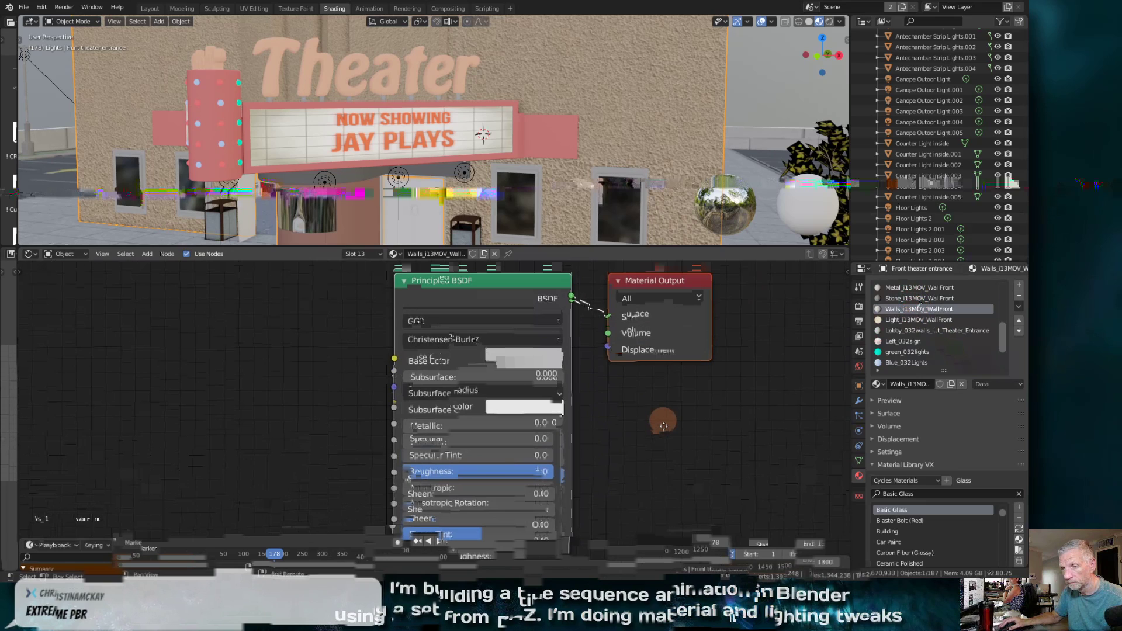
pyautogui.click(914, 298)
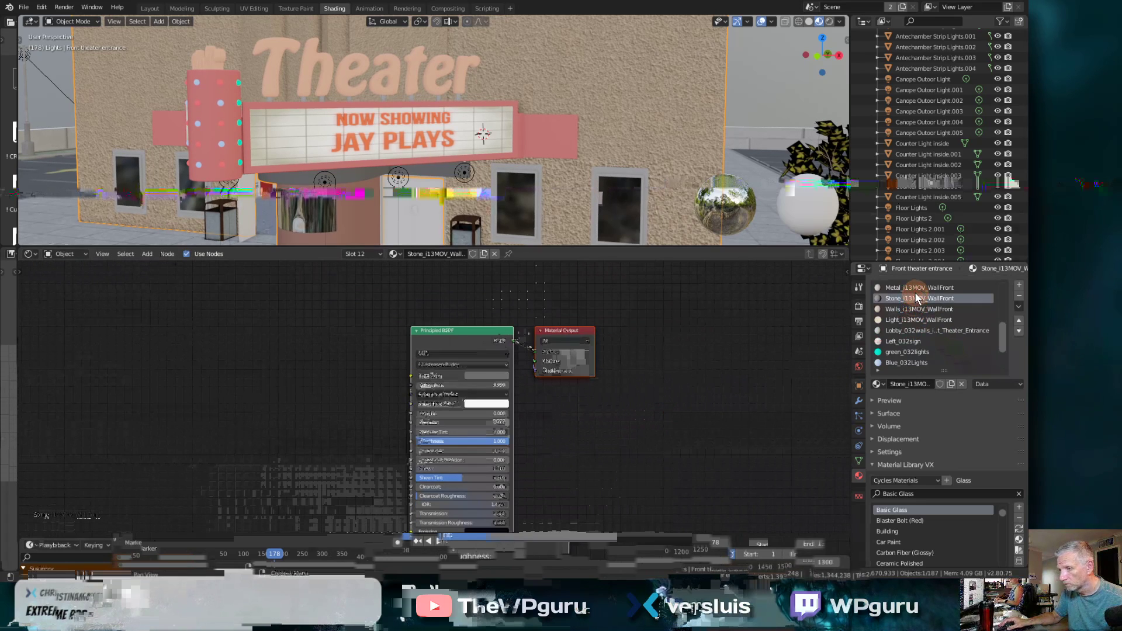
pyautogui.moveTo(615, 420); pyautogui.dragTo(532, 376, button='middle')
pyautogui.scroll(5, 945, 330)
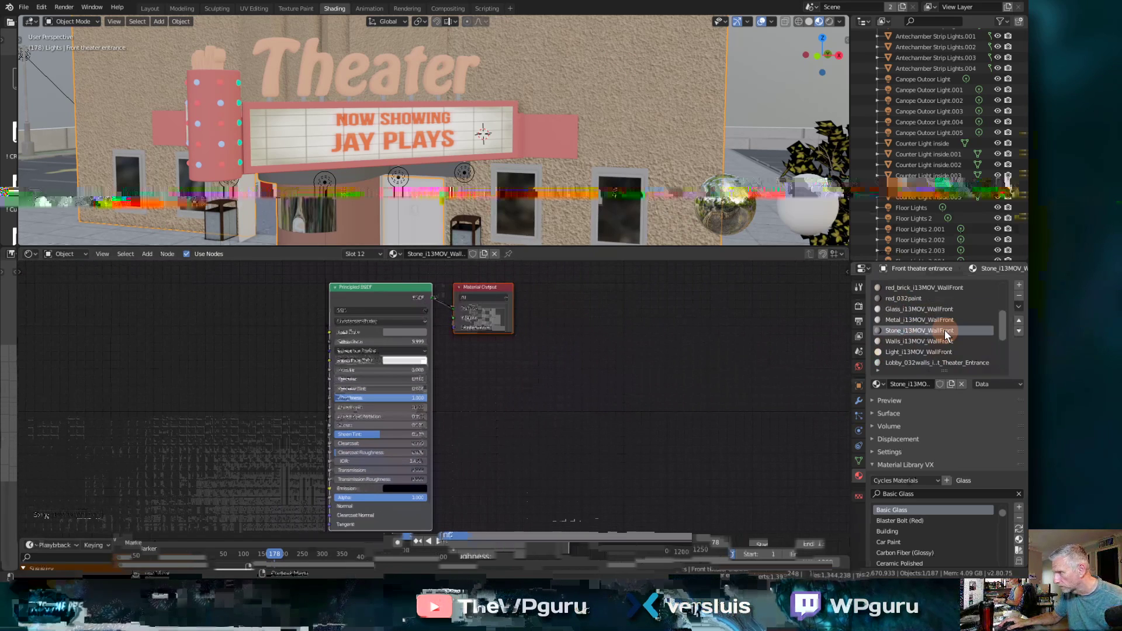
# Open the red_brick_i13MOV_WallFront material's nodes and move the plaster image texture node down between the Mapping and Principled BSDF nodes
pyautogui.click(924, 309)
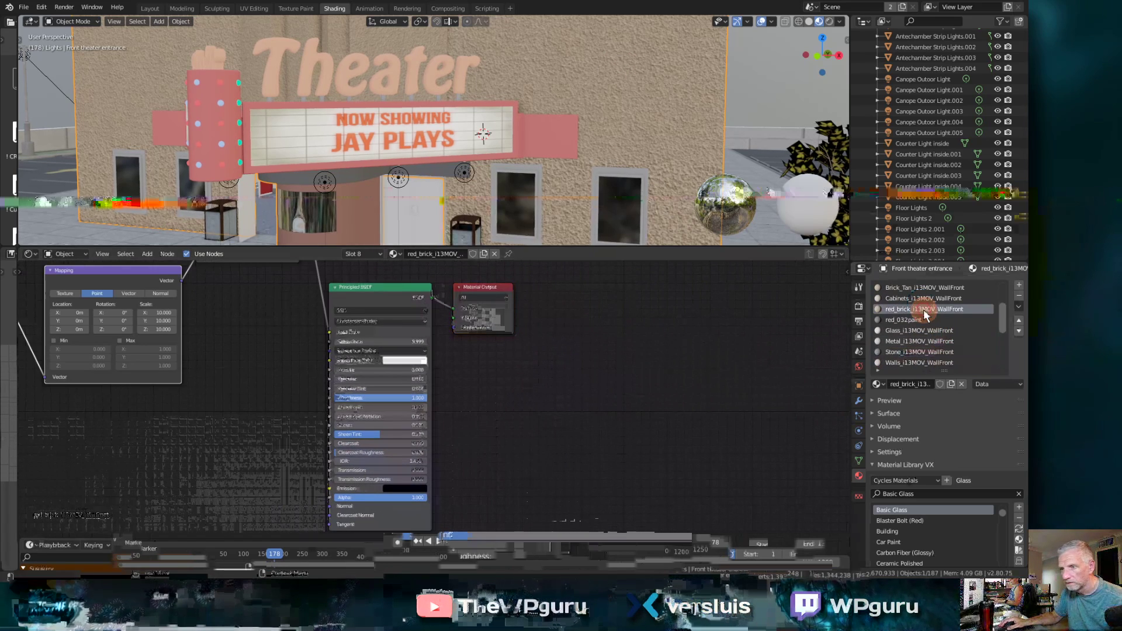
pyautogui.scroll(2, 585, 369)
pyautogui.scroll(-7, 604, 374)
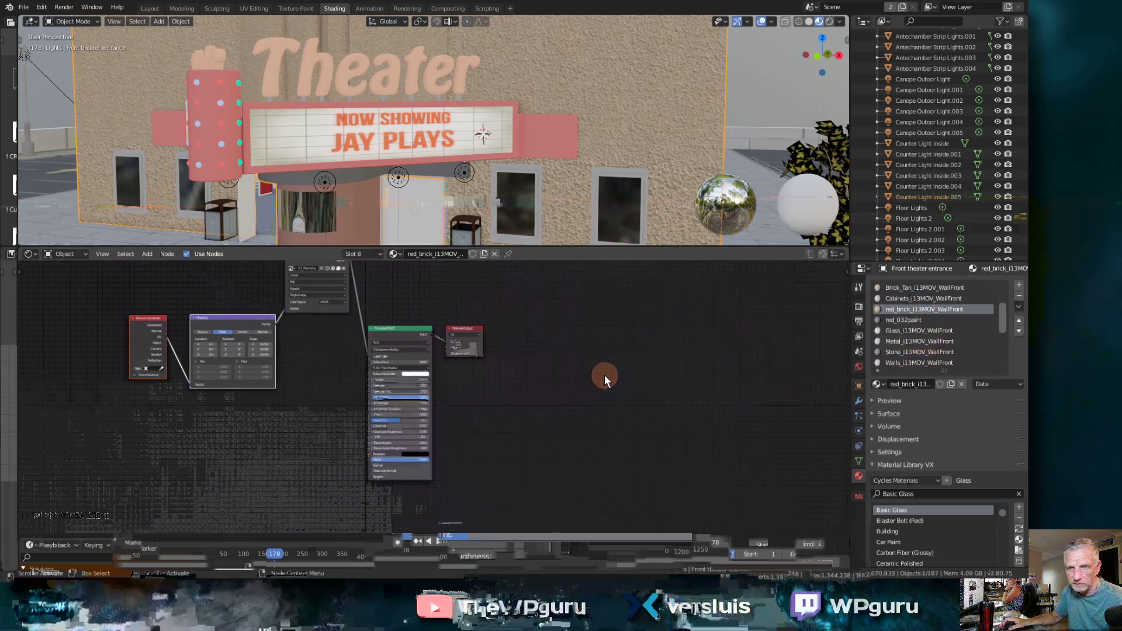
pyautogui.scroll(4, 604, 375)
pyautogui.moveTo(239, 361); pyautogui.dragTo(538, 493, button='middle')
pyautogui.scroll(2, 457, 416)
pyautogui.scroll(-1, 457, 415)
pyautogui.scroll(1, 413, 396)
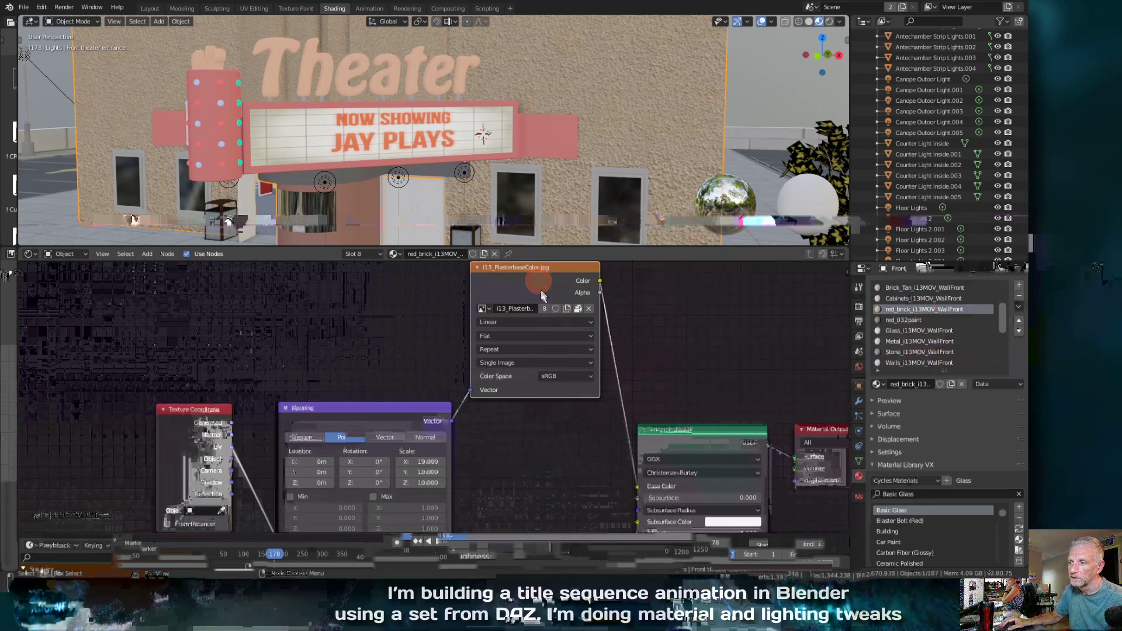
pyautogui.moveTo(533, 270); pyautogui.dragTo(539, 383)
pyautogui.moveTo(539, 383); pyautogui.dragTo(501, 305, button='middle')
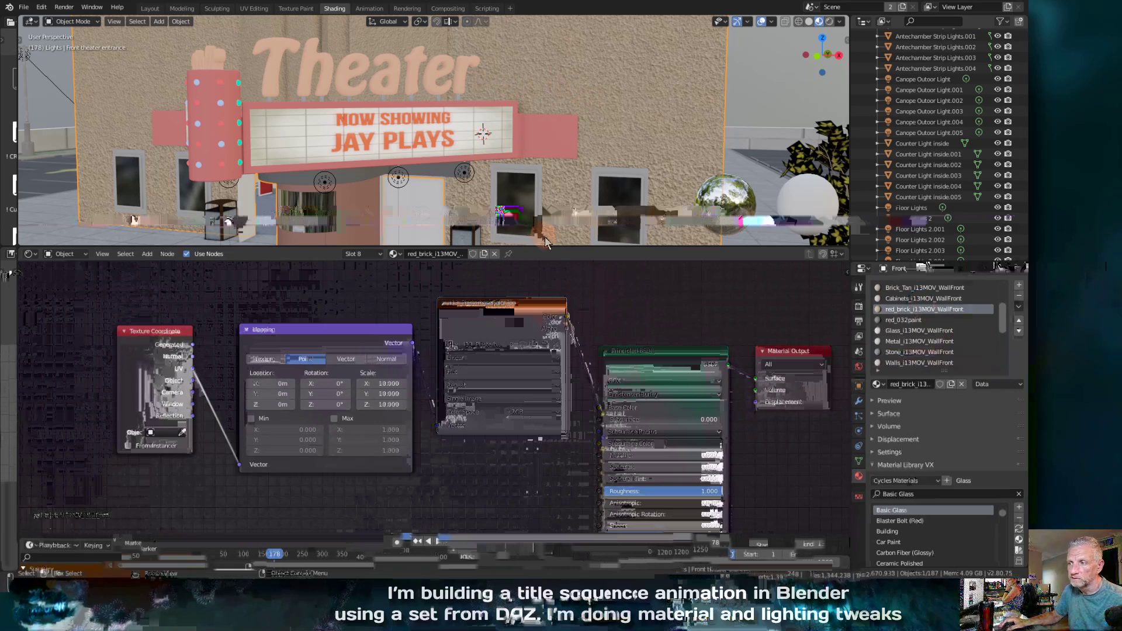
# Enlarge the 3D viewport slightly and examine the plaster texture on the theater's front and side walls up close
pyautogui.moveTo(552, 249); pyautogui.dragTo(553, 273)
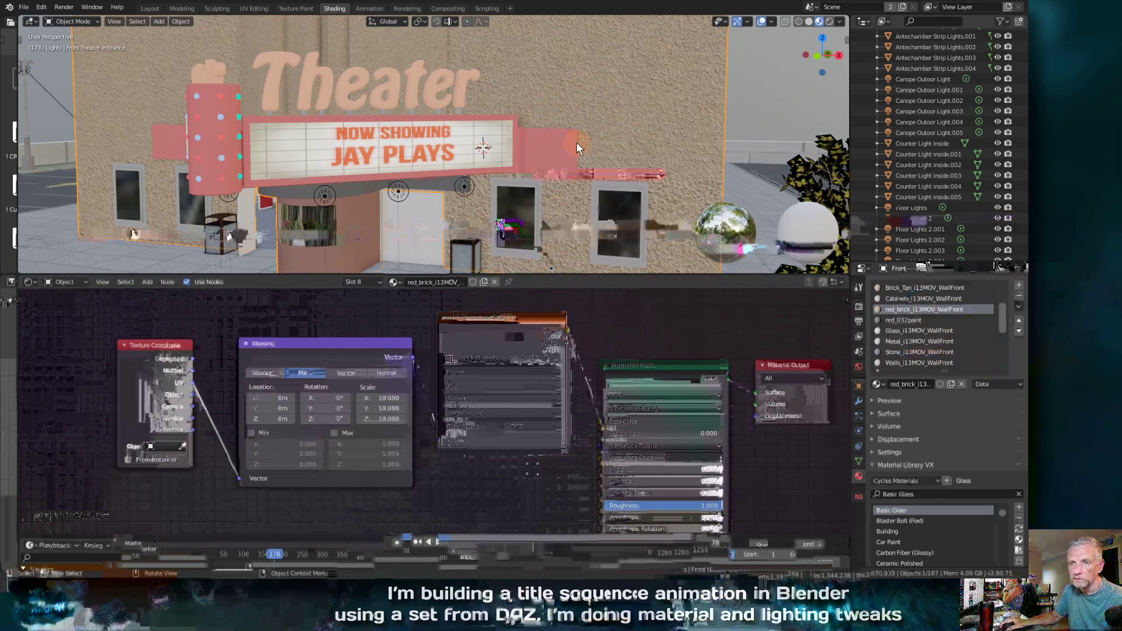
pyautogui.scroll(4, 577, 143)
pyautogui.scroll(-1, 577, 142)
pyautogui.keyDown('shift'); pyautogui.moveTo(570, 129); pyautogui.dragTo(569, 156, button='middle'); pyautogui.keyUp('shift')
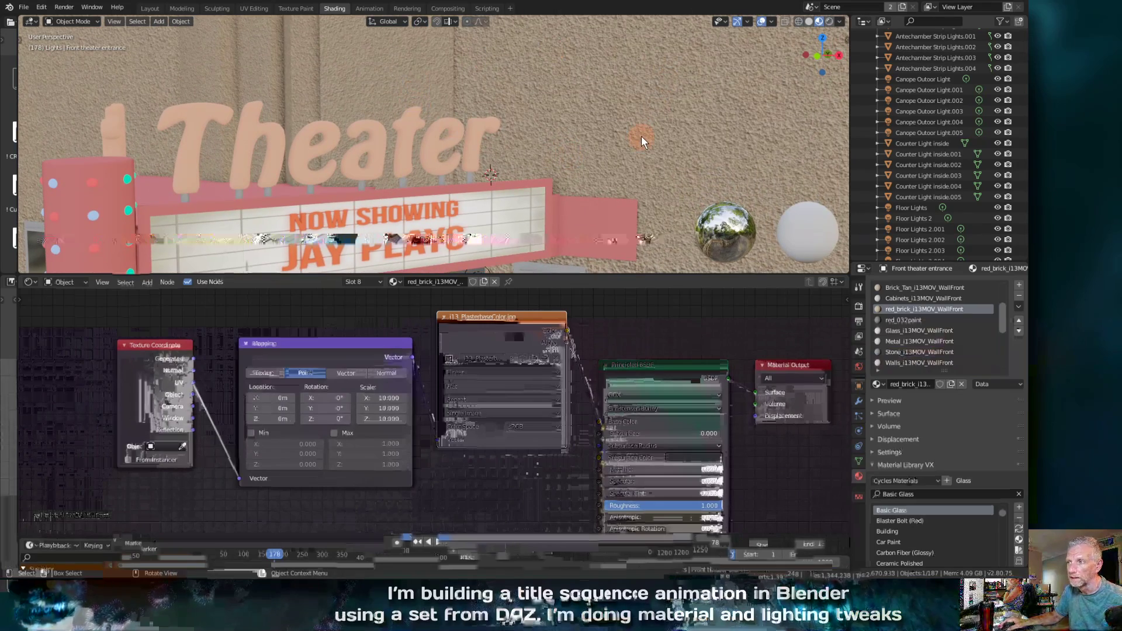
pyautogui.scroll(6, 587, 135)
pyautogui.scroll(-5, 549, 134)
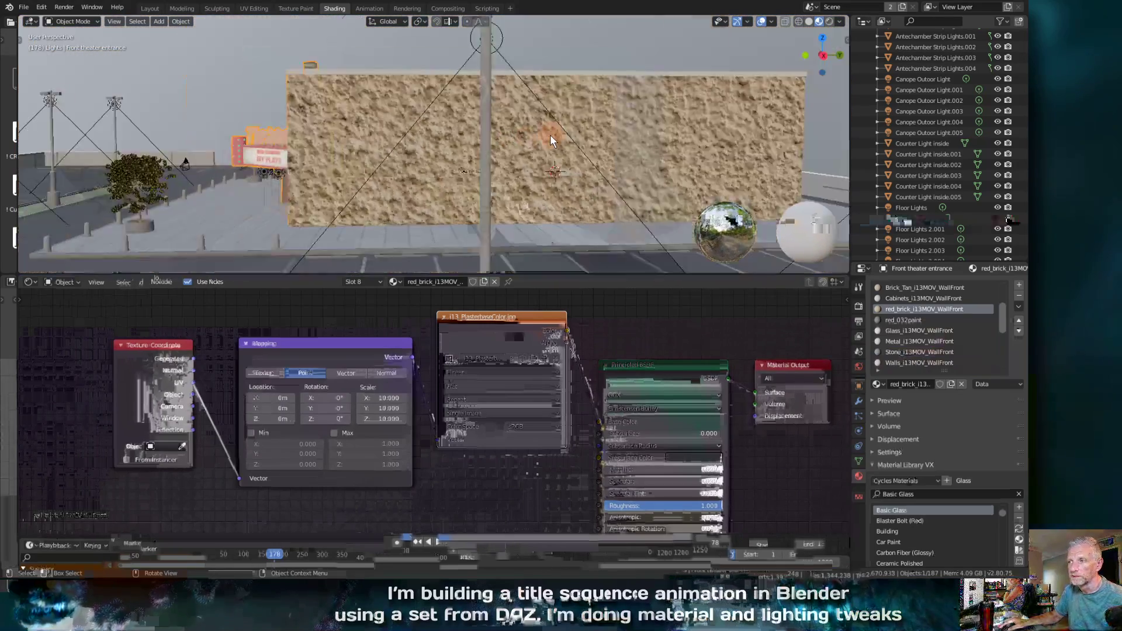
pyautogui.scroll(1, 550, 136)
pyautogui.scroll(2, 549, 136)
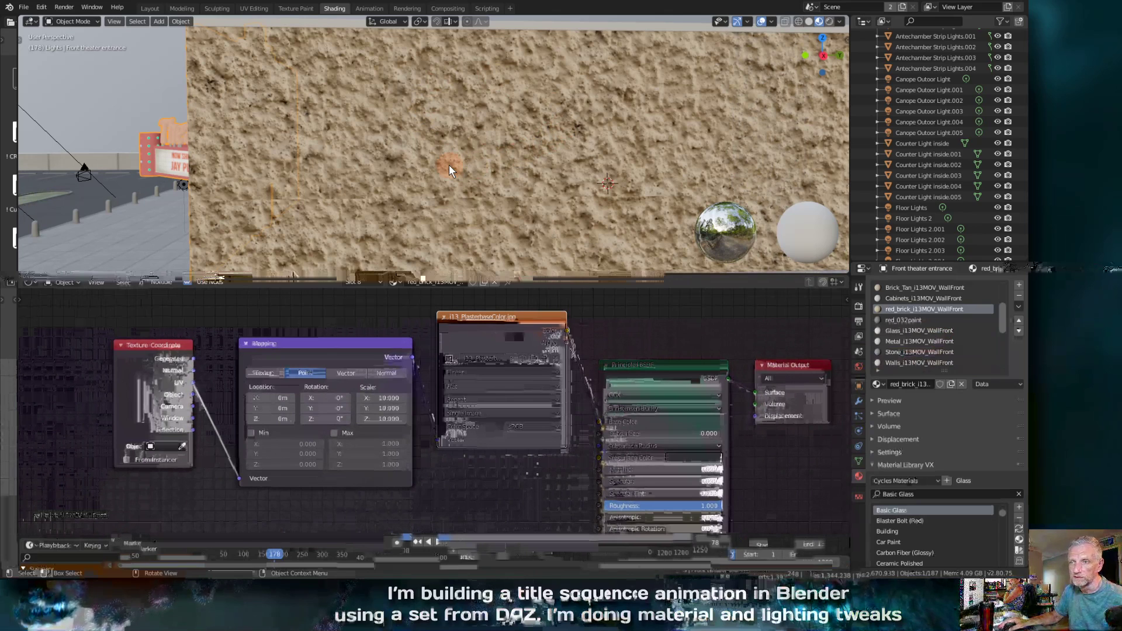
pyautogui.moveTo(449, 165); pyautogui.dragTo(463, 165, button='middle')
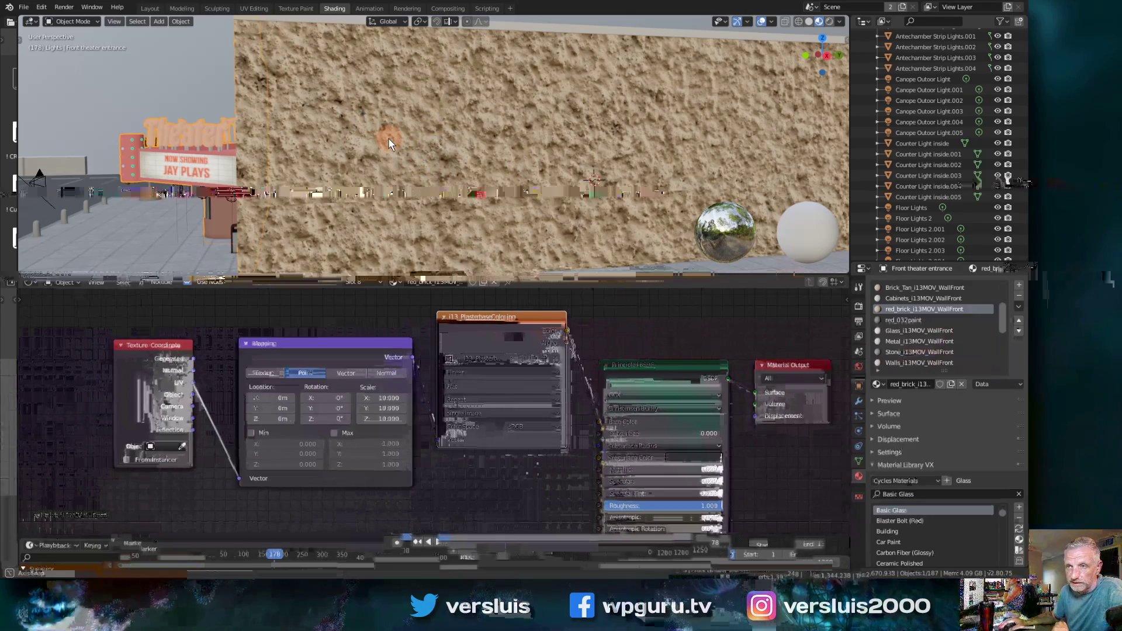
pyautogui.moveTo(387, 135); pyautogui.dragTo(472, 141, button='middle')
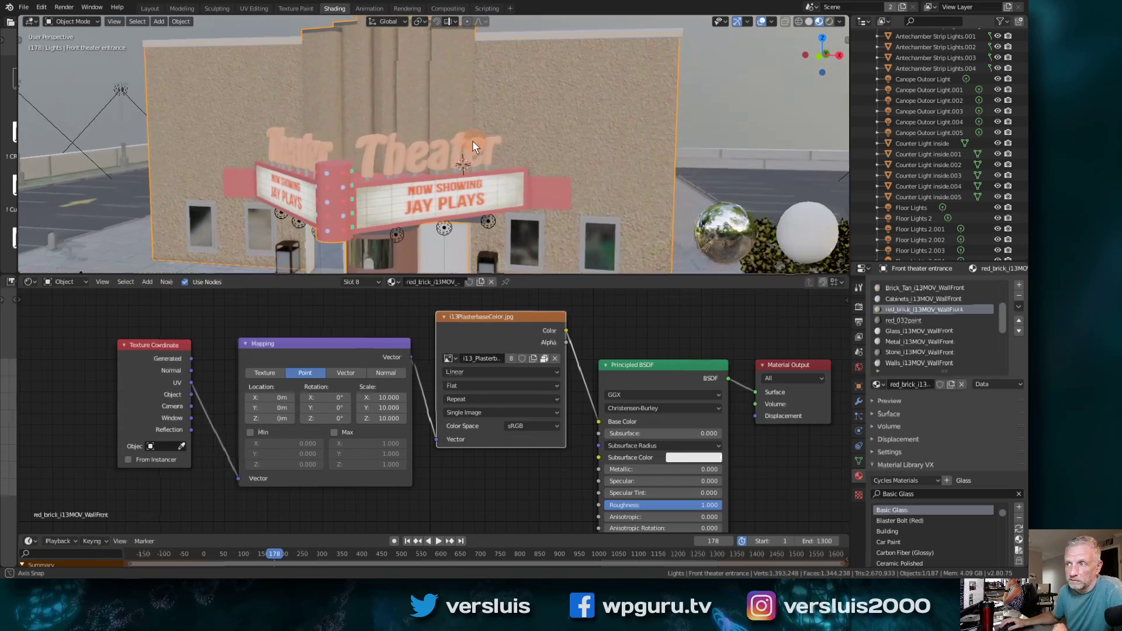
pyautogui.scroll(5, 473, 140)
pyautogui.scroll(-3, 473, 140)
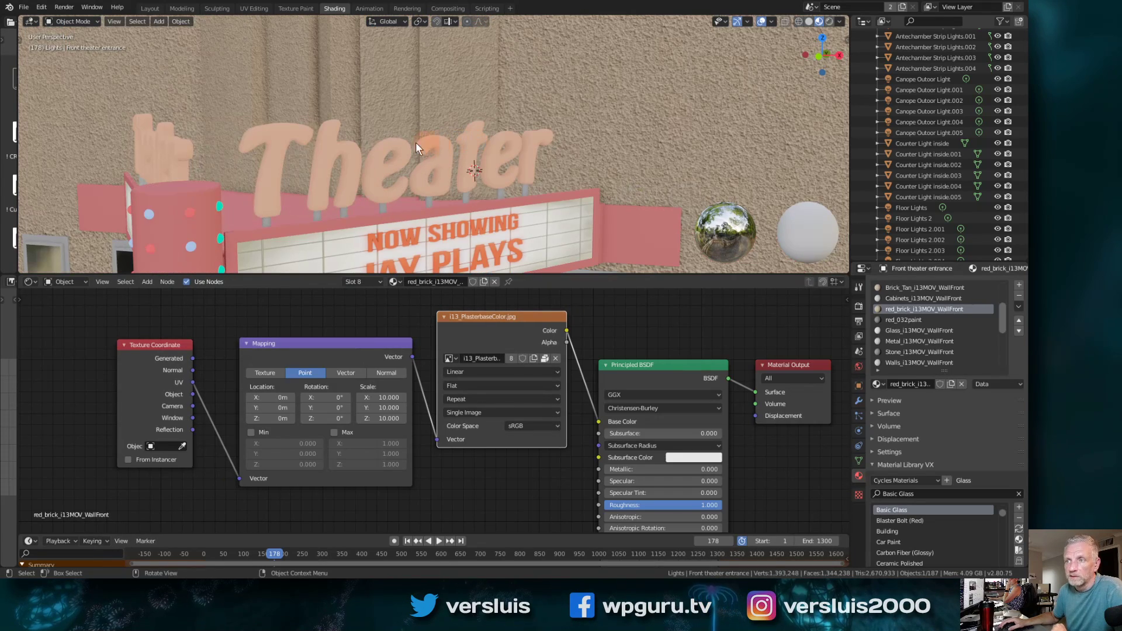
pyautogui.moveTo(379, 118); pyautogui.dragTo(519, 143, button='middle')
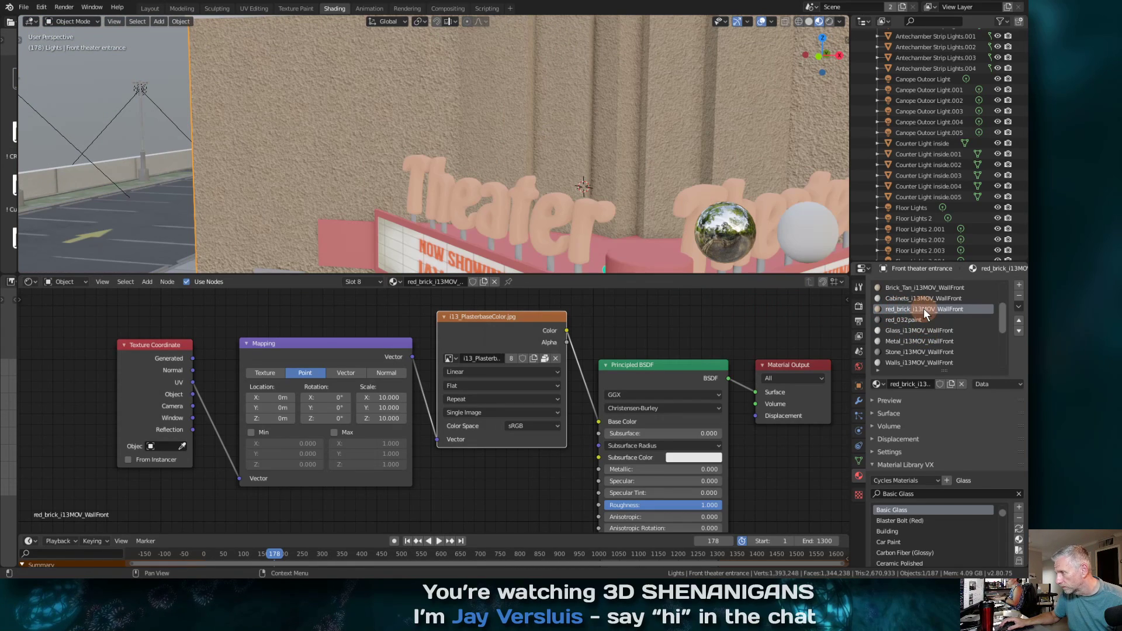
# Replace the red_brick_i13MOV_WallFront material with Stone Red from the Cycles Materials library
pyautogui.click(922, 288)
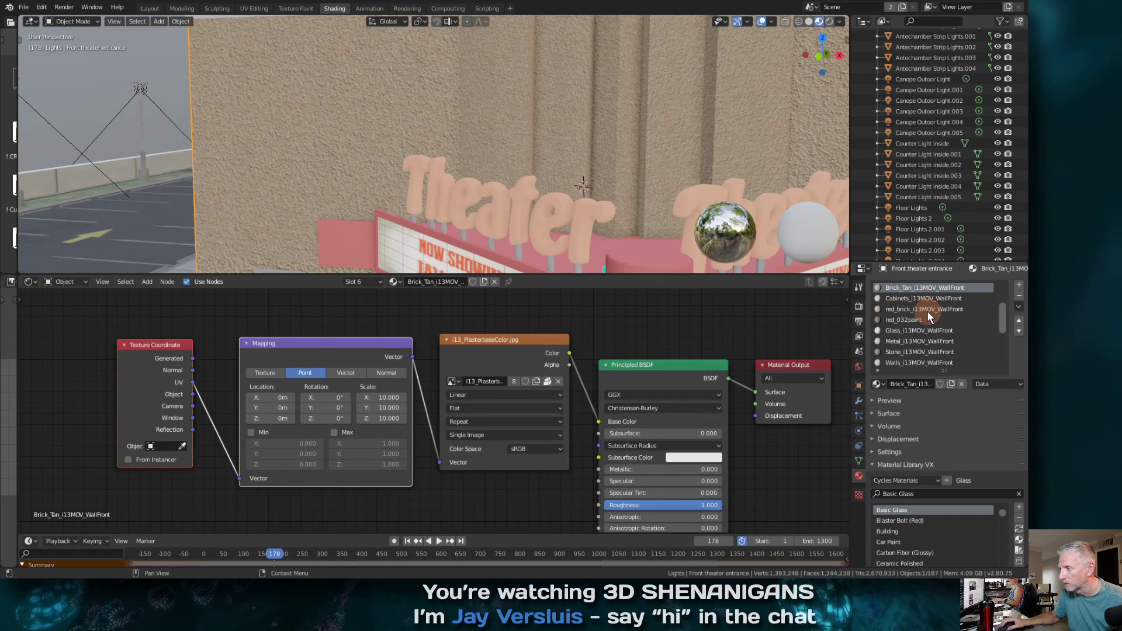
pyautogui.click(927, 310)
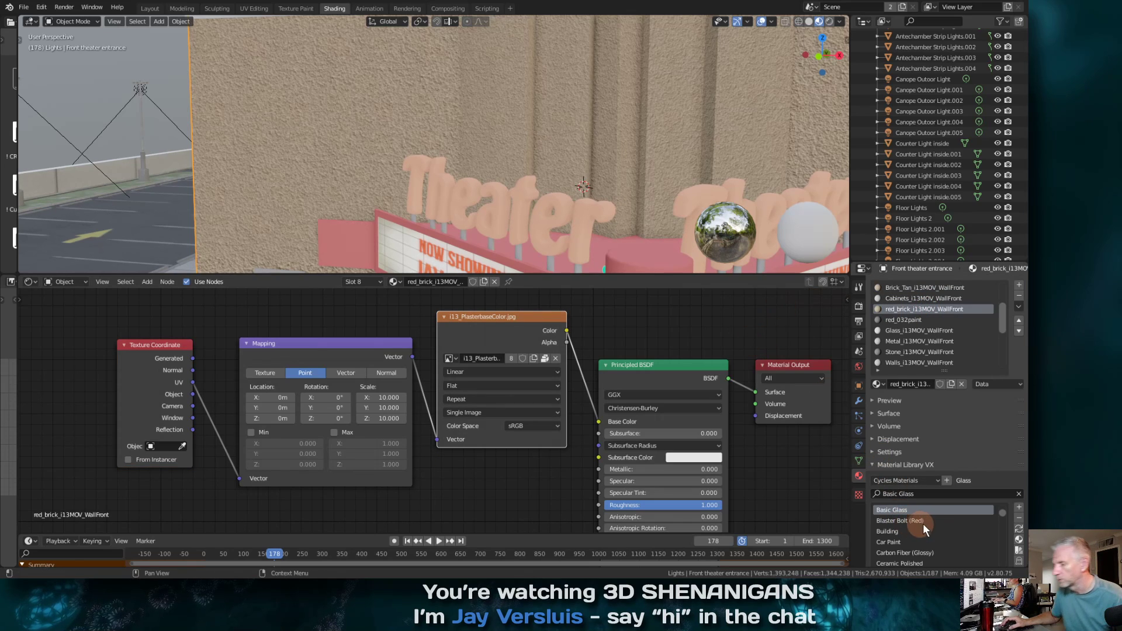
pyautogui.click(932, 495)
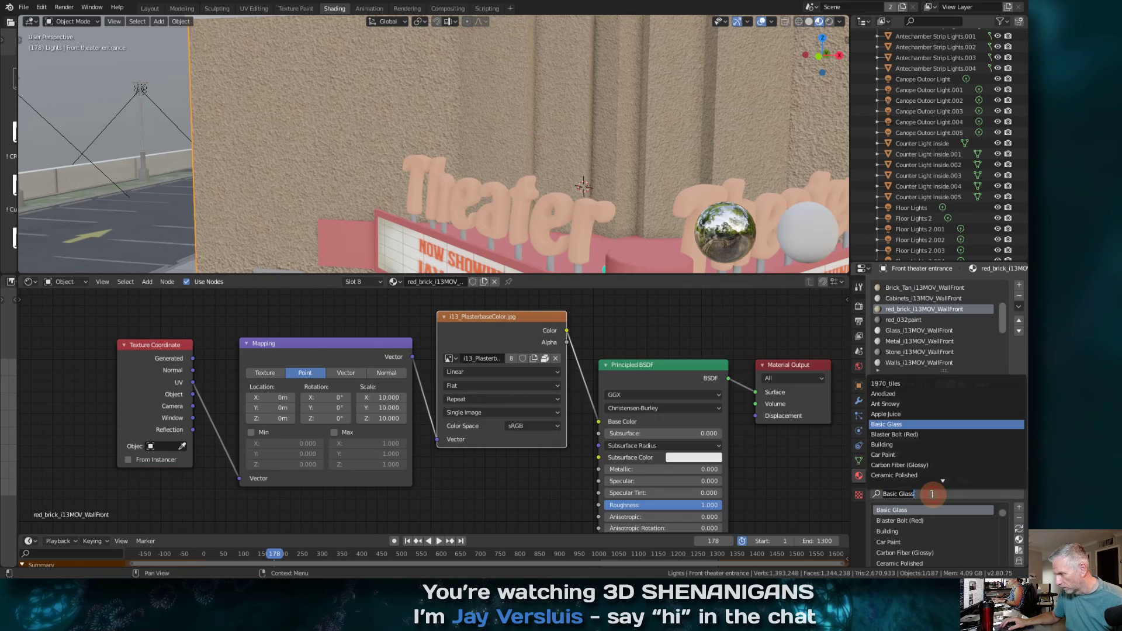
pyautogui.write('stone')
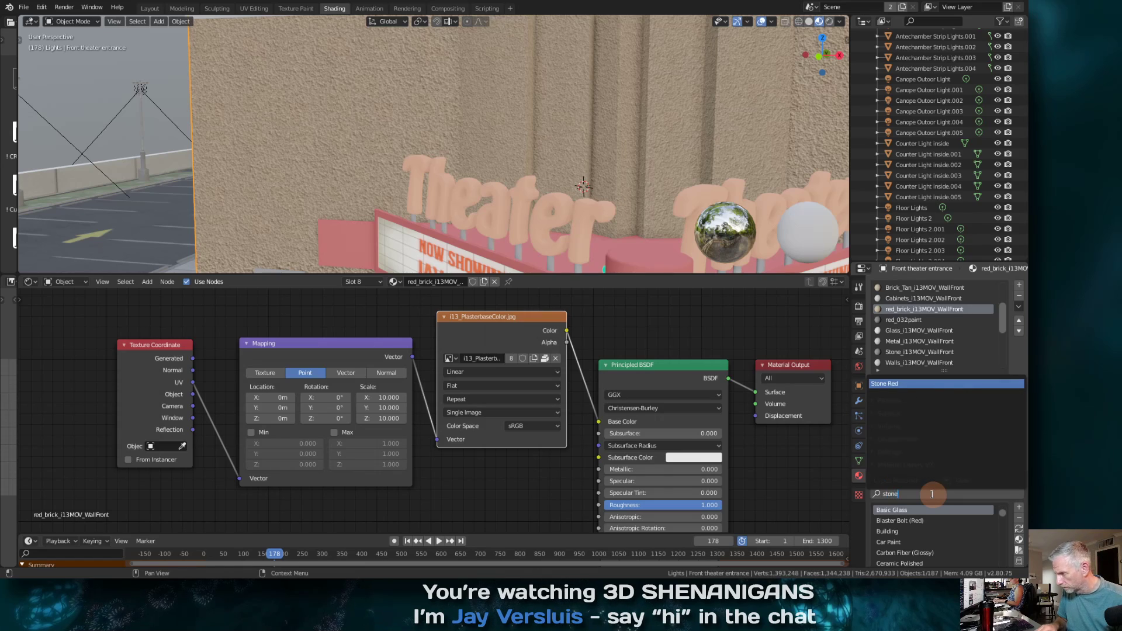
pyautogui.click(894, 384)
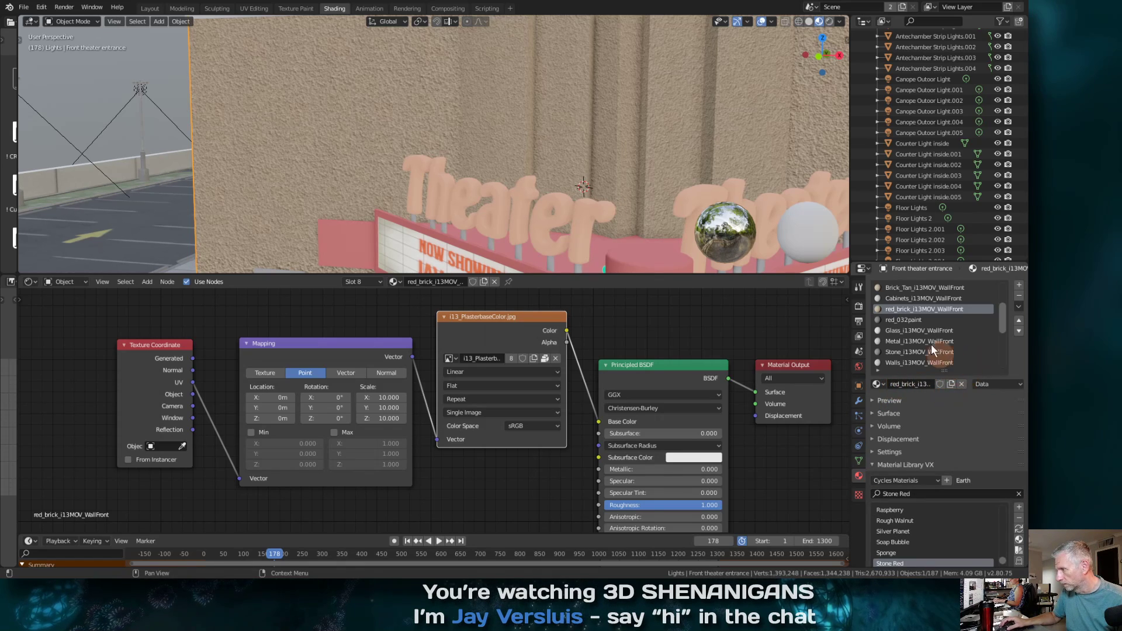
pyautogui.click(1019, 539)
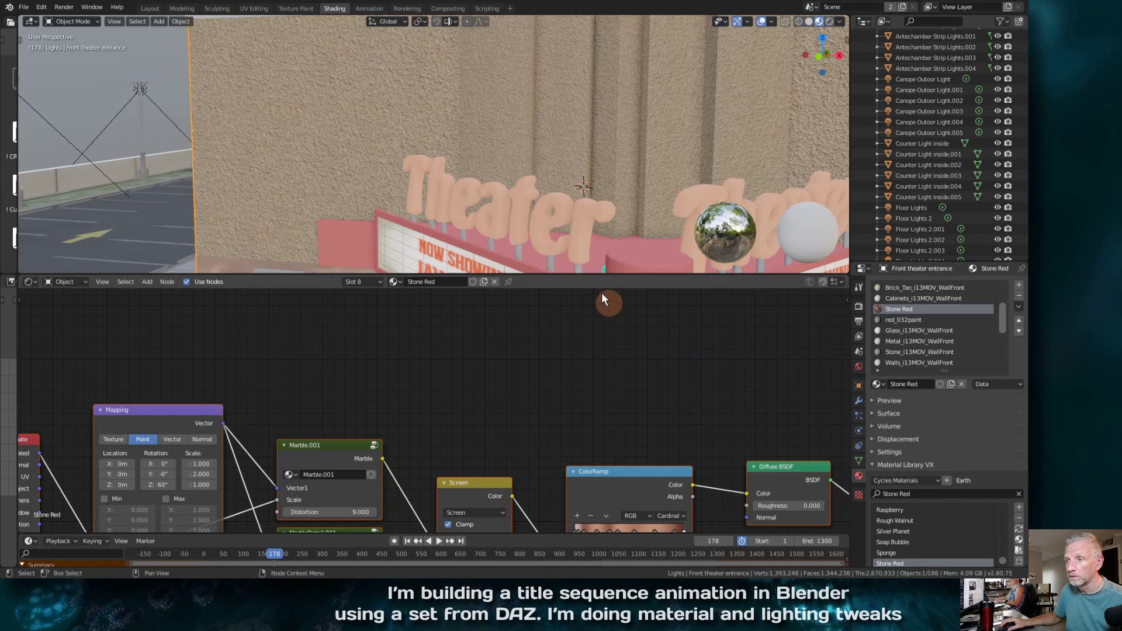
# Apply the Stone Red library material to the Brick_Tan_i13MOV_WallFront slot as well
pyautogui.moveTo(569, 205)
pyautogui.keyDown('shift'); pyautogui.mouseDown(button='middle')
pyautogui.moveTo(578, 116)
pyautogui.moveTo(557, 202)
pyautogui.mouseUp(button='middle'); pyautogui.keyUp('shift')
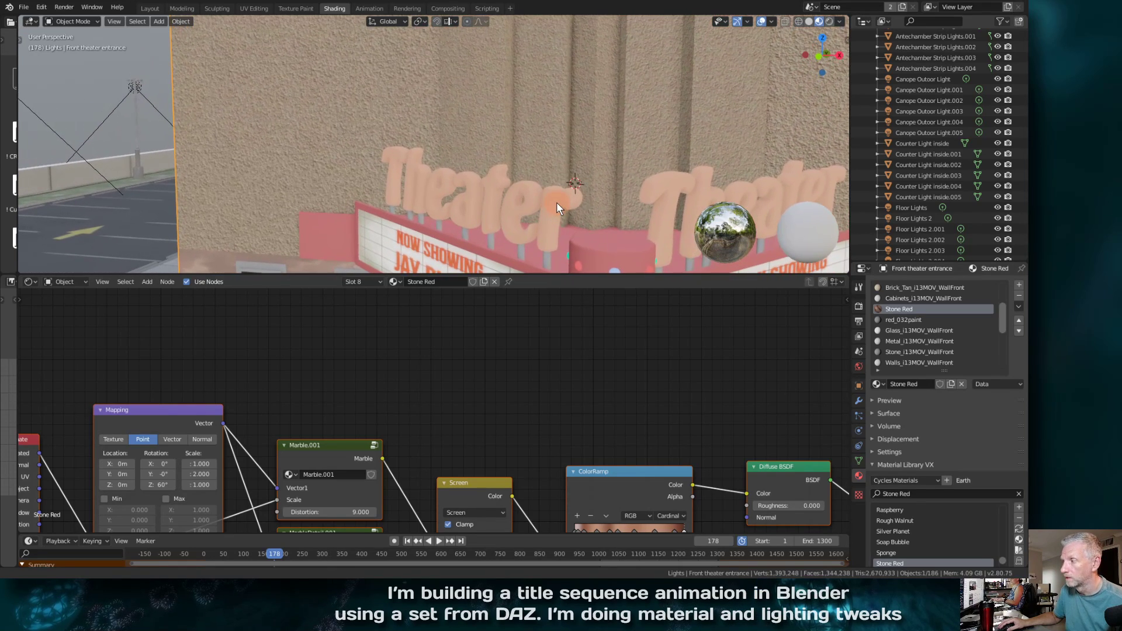
pyautogui.click(929, 288)
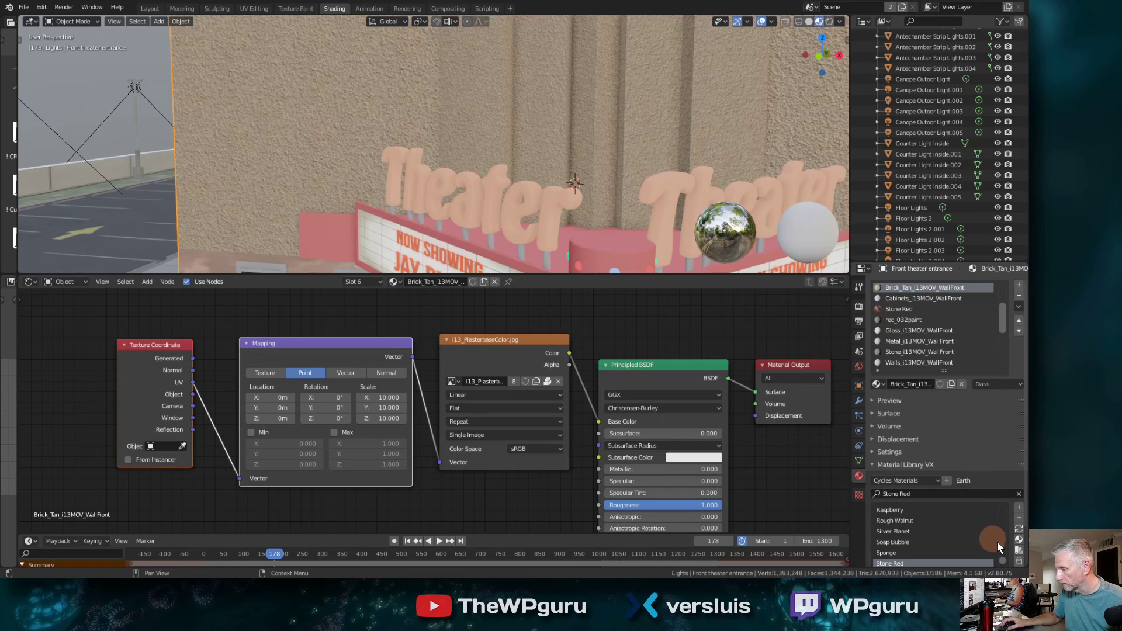
pyautogui.click(1020, 536)
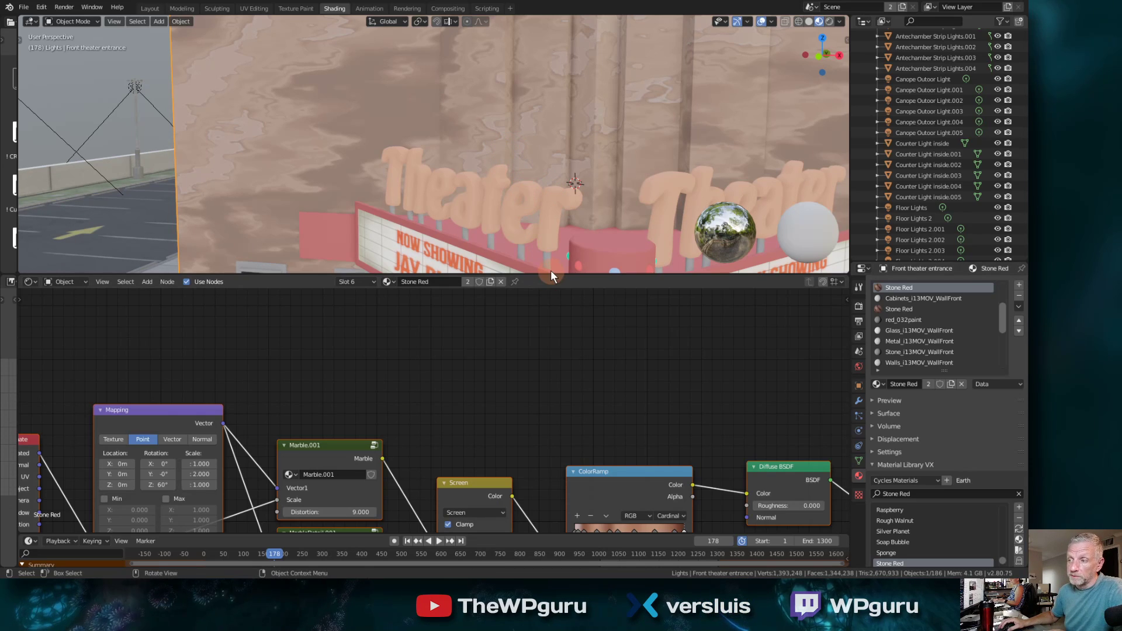
# Enlarge the 3D viewport and examine the stone pattern across the theater facade from several angles
pyautogui.moveTo(552, 275); pyautogui.dragTo(556, 401)
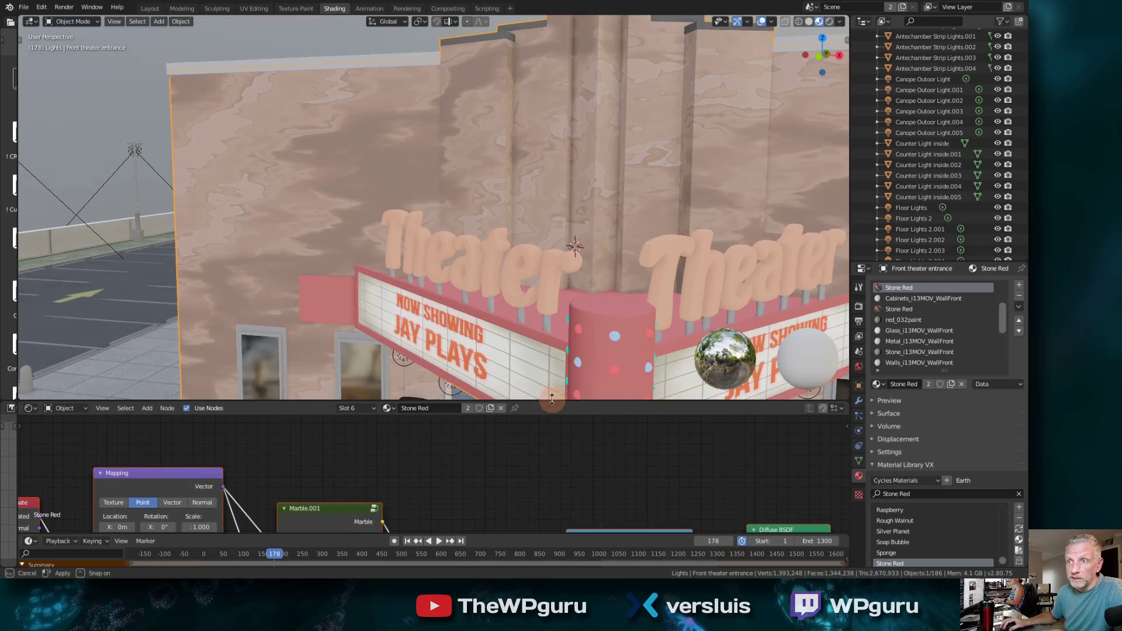
pyautogui.scroll(3, 528, 326)
pyautogui.scroll(-5, 556, 319)
pyautogui.scroll(6, 550, 318)
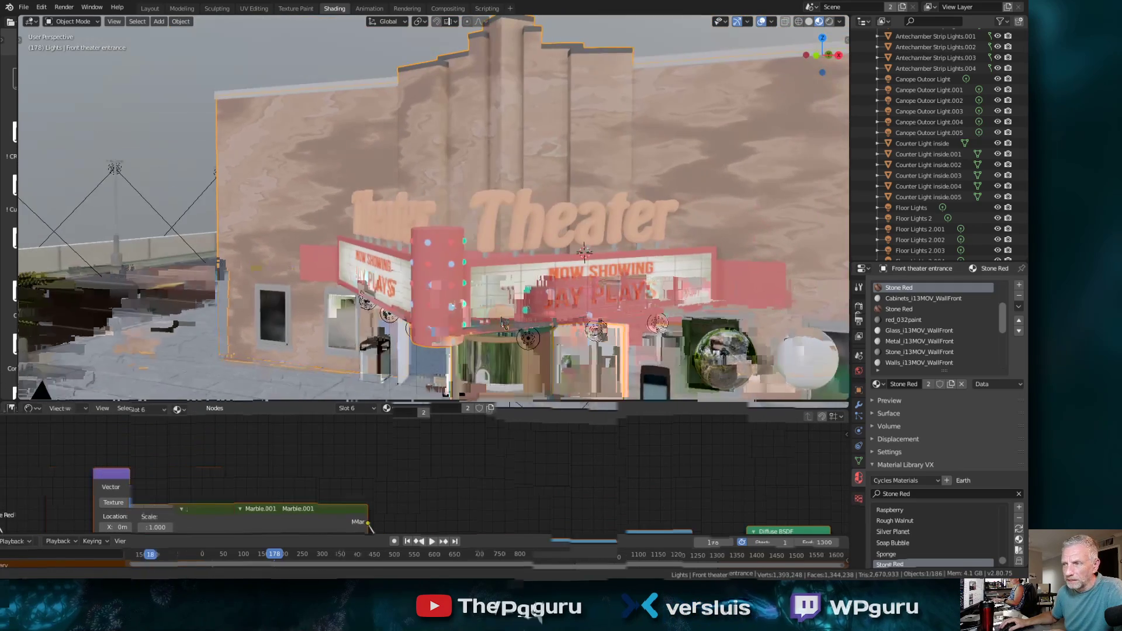
pyautogui.moveTo(504, 323); pyautogui.dragTo(450, 290, button='middle')
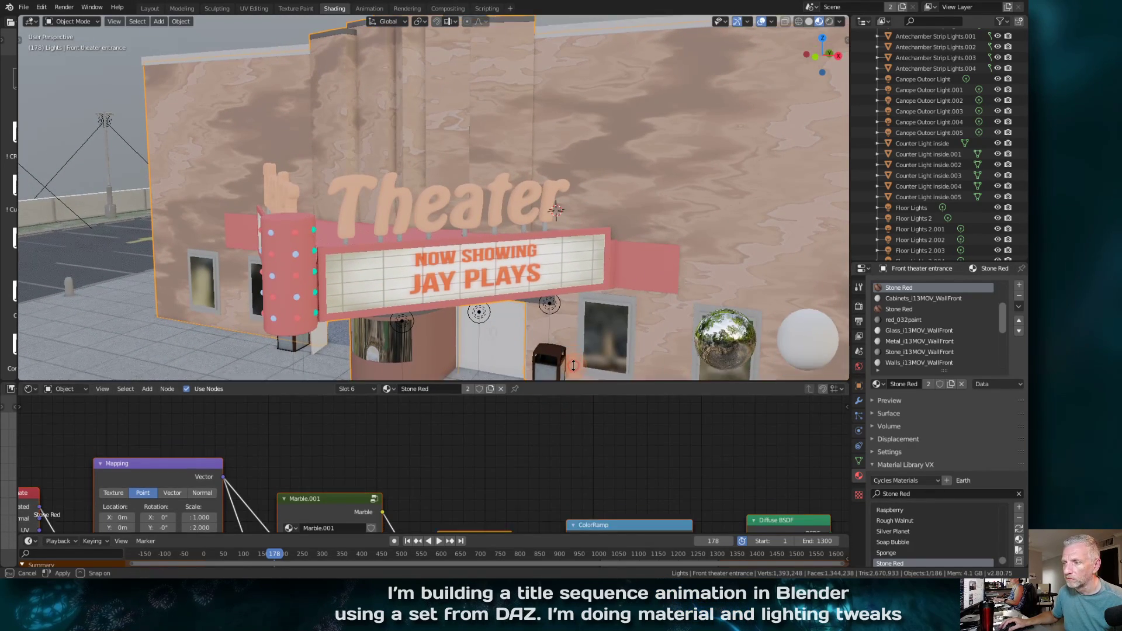
# Enlarge the node editor to show the Stone Red marble and mapping nodes, and set the 3D viewport to rendered shading
pyautogui.moveTo(573, 401); pyautogui.dragTo(570, 258)
pyautogui.moveTo(526, 331); pyautogui.dragTo(640, 461, button='middle')
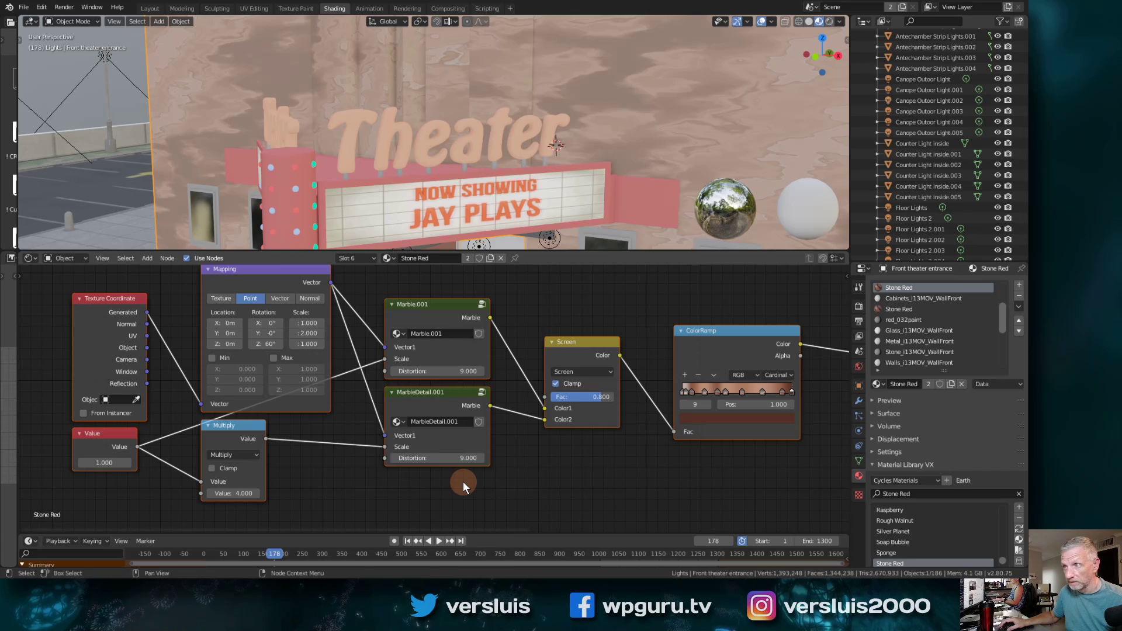
pyautogui.click(830, 21)
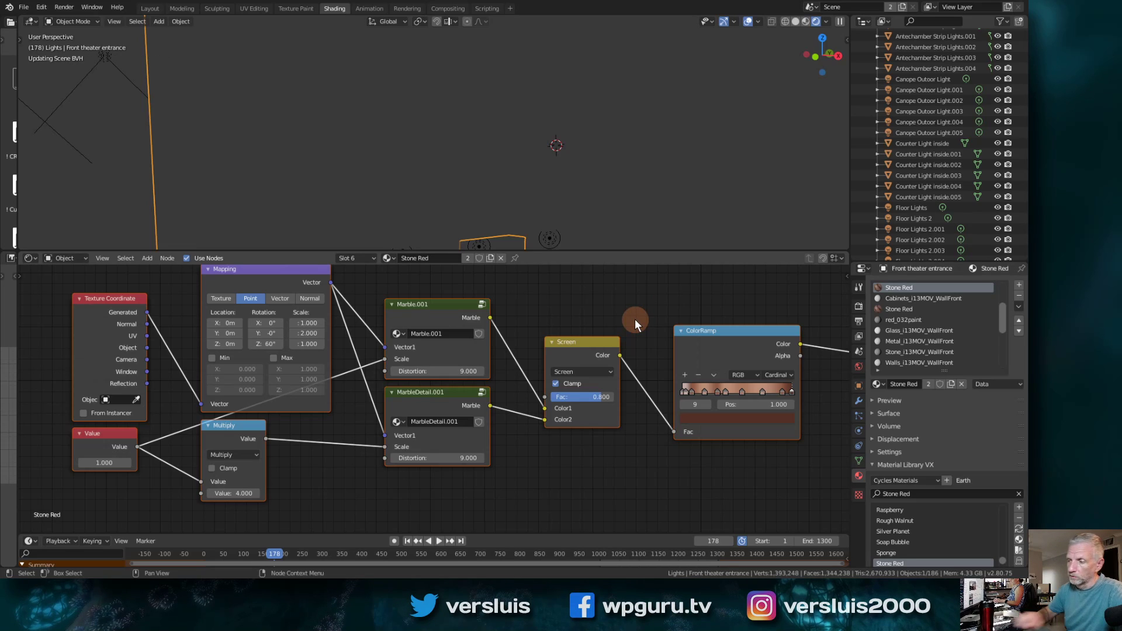
# Examine the Stone Red node tree from the mapping and marble nodes through the ColorRamp and shaders to the Material Output
pyautogui.scroll(-1, 684, 362)
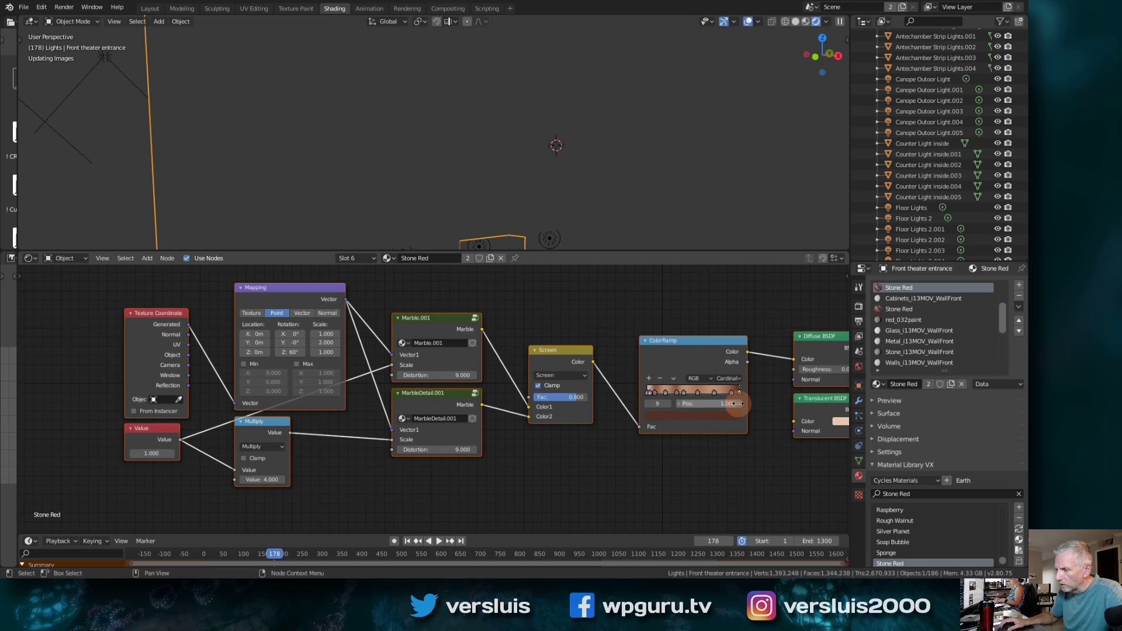
pyautogui.scroll(1, 724, 427)
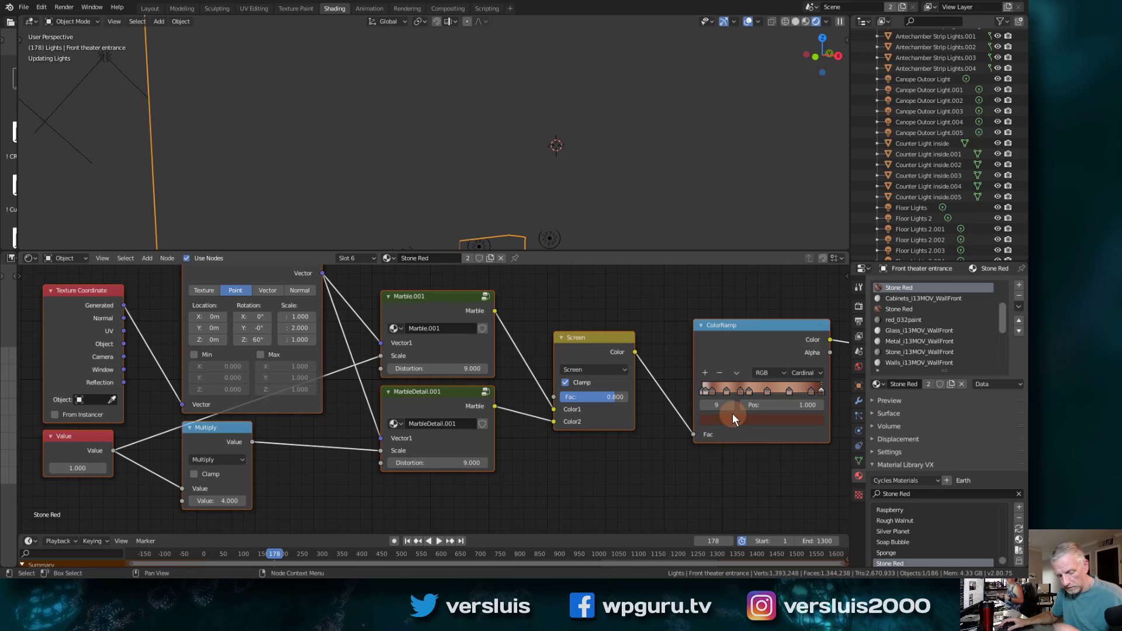
pyautogui.moveTo(732, 413); pyautogui.dragTo(450, 401, button='middle')
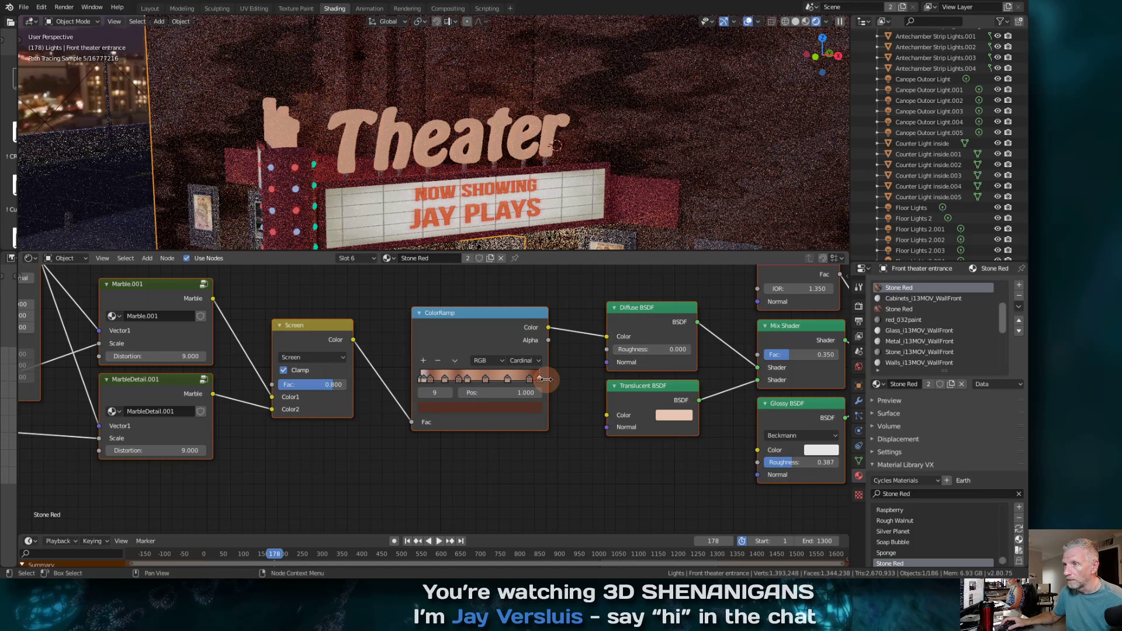
pyautogui.moveTo(546, 379); pyautogui.dragTo(288, 466, button='middle')
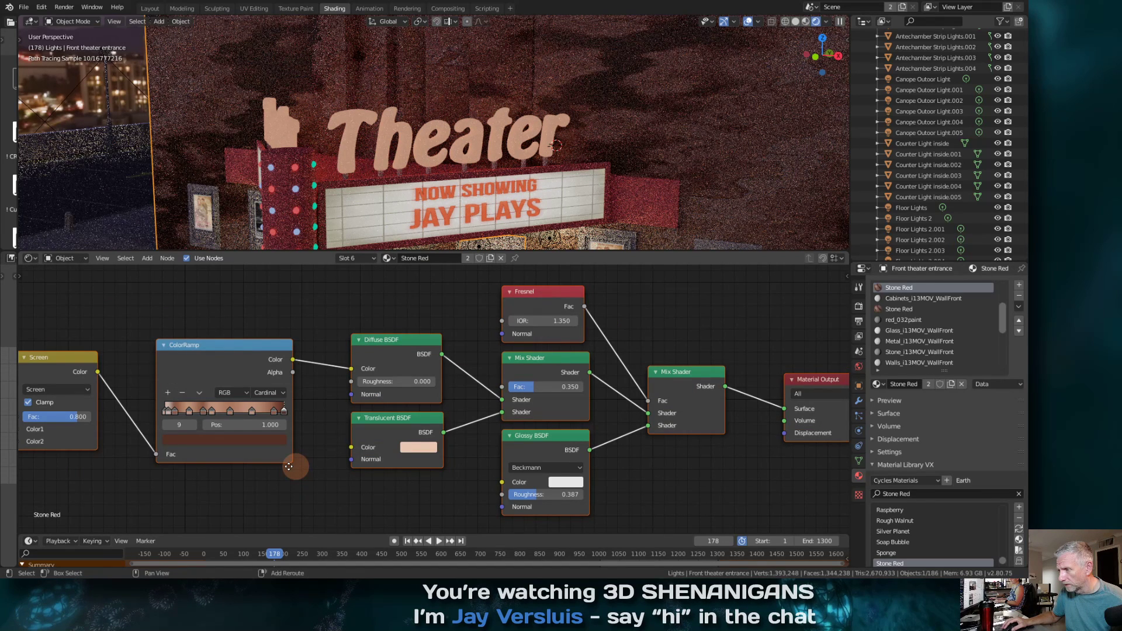
pyautogui.moveTo(289, 467); pyautogui.dragTo(117, 465, button='middle')
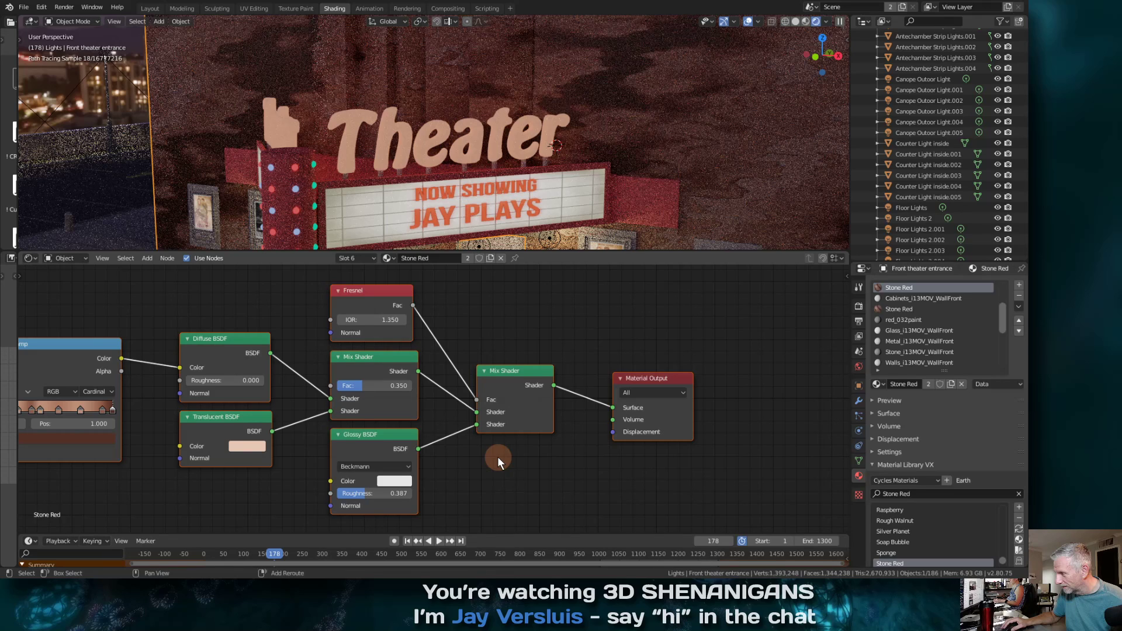
pyautogui.moveTo(498, 458); pyautogui.dragTo(500, 444, button='middle')
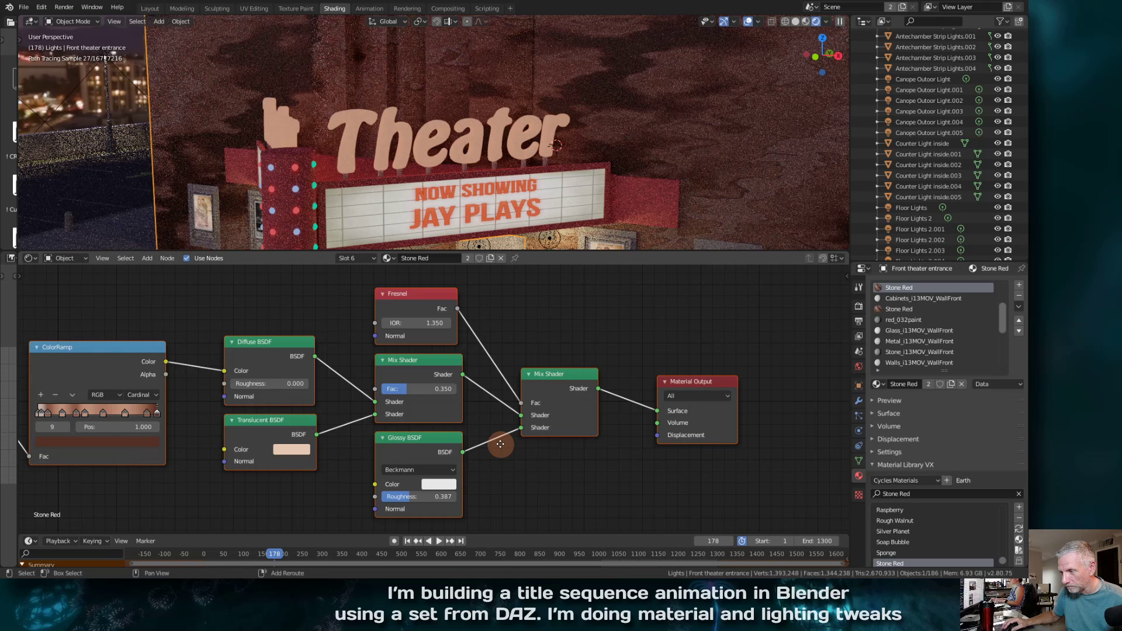
pyautogui.moveTo(501, 444); pyautogui.dragTo(510, 416, button='middle')
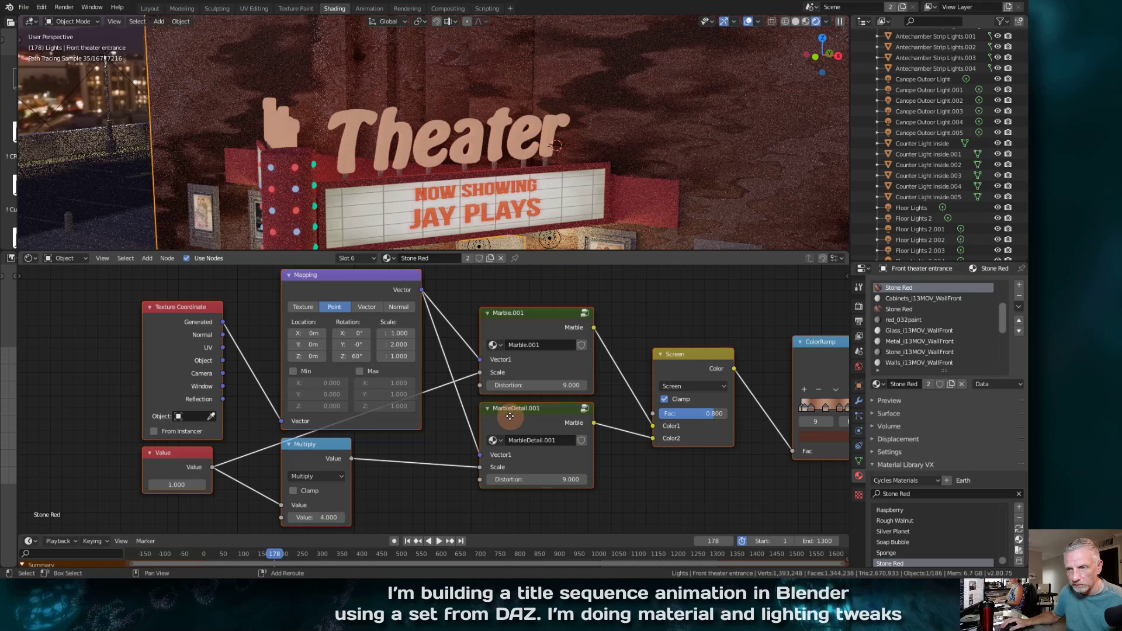
# Enlarge the 3D viewport over the node editor and inspect the rendered stone facade and marquee from another angle
pyautogui.moveTo(642, 252); pyautogui.dragTo(642, 362)
pyautogui.moveTo(664, 284); pyautogui.dragTo(720, 276, button='middle')
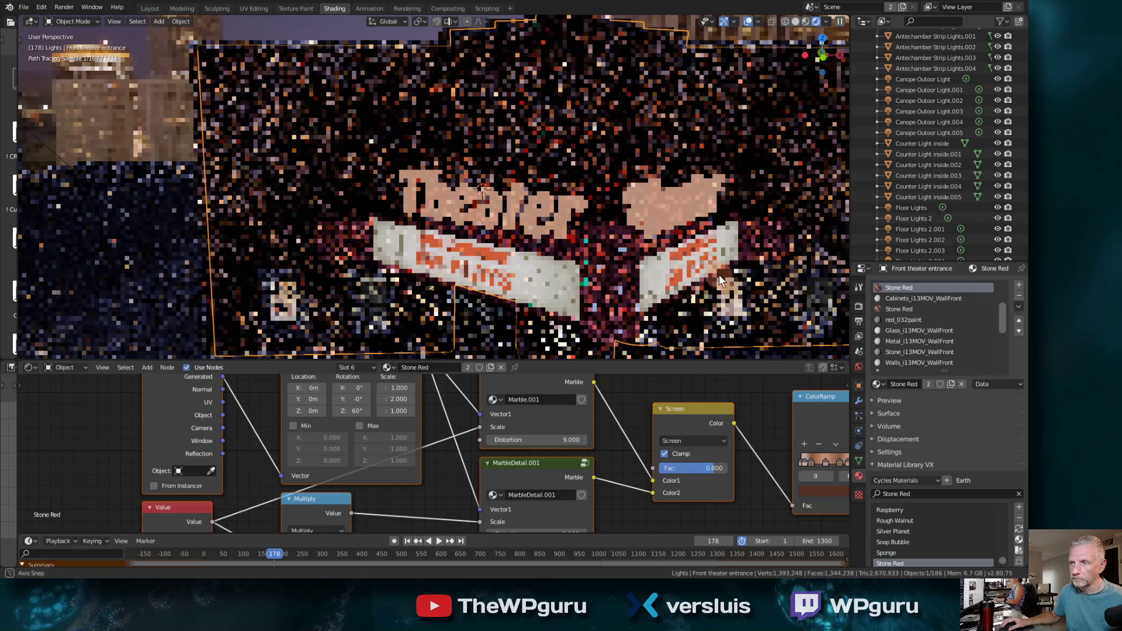
pyautogui.moveTo(719, 275); pyautogui.dragTo(730, 275, button='middle')
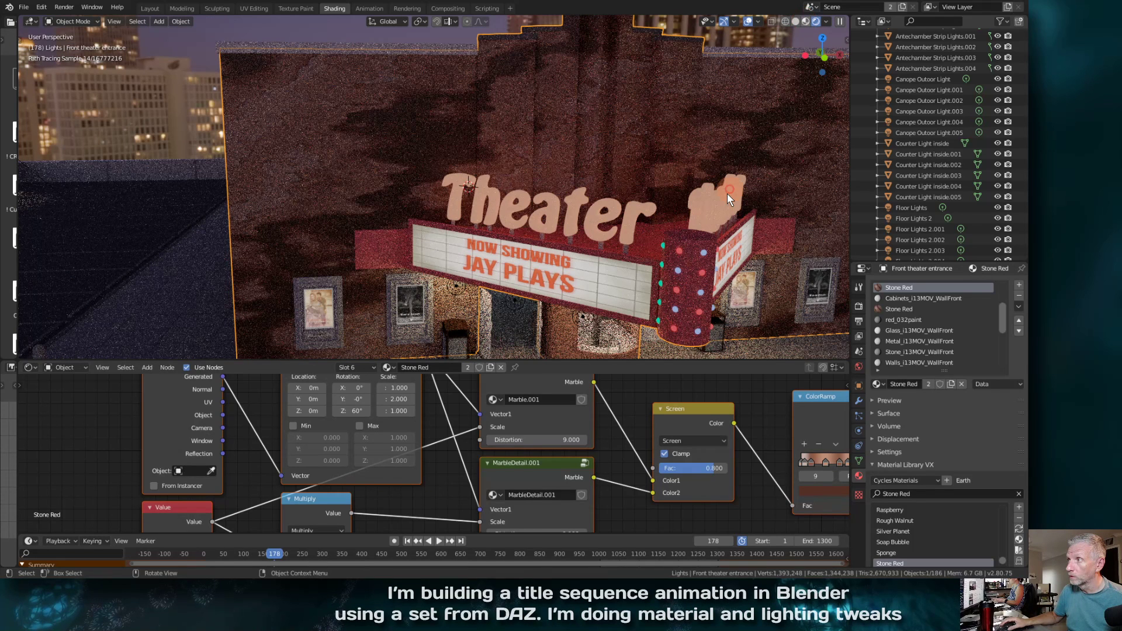